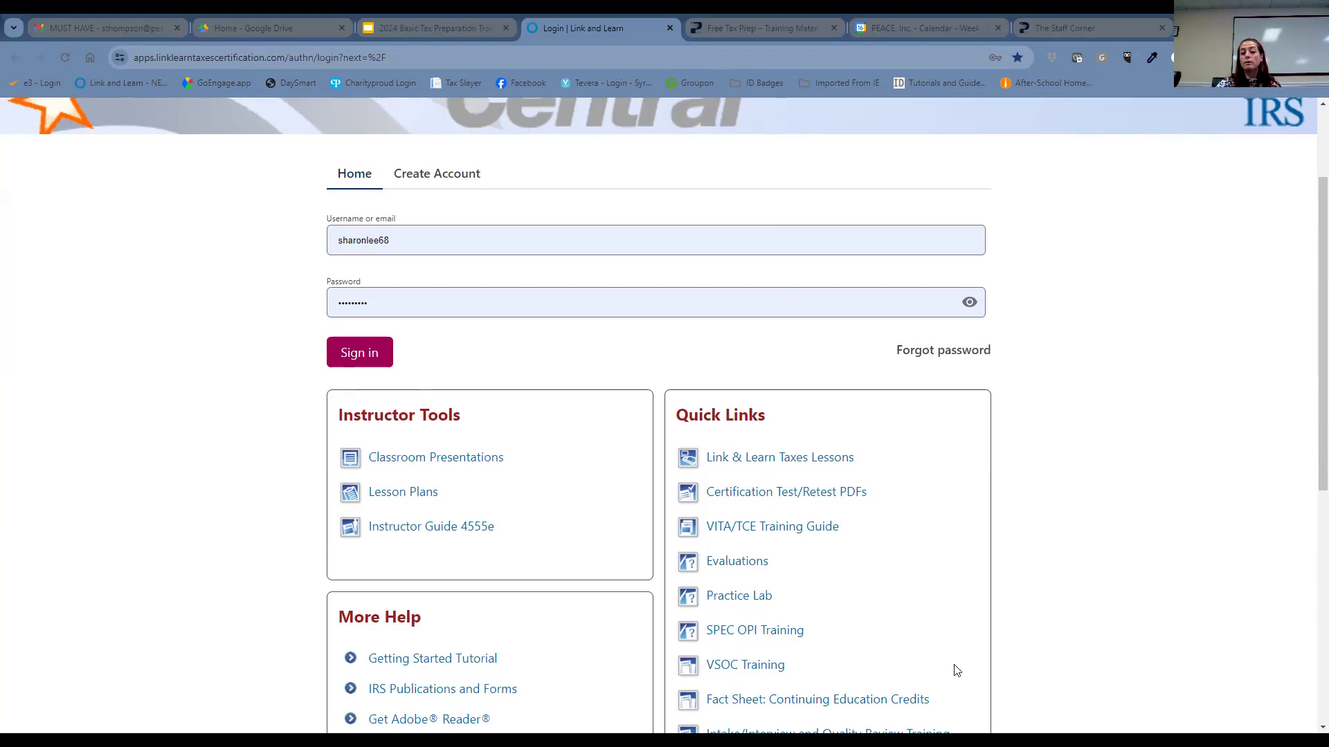
- Open the Practice Lab from Quick Links and submit its access password
click(763, 598)
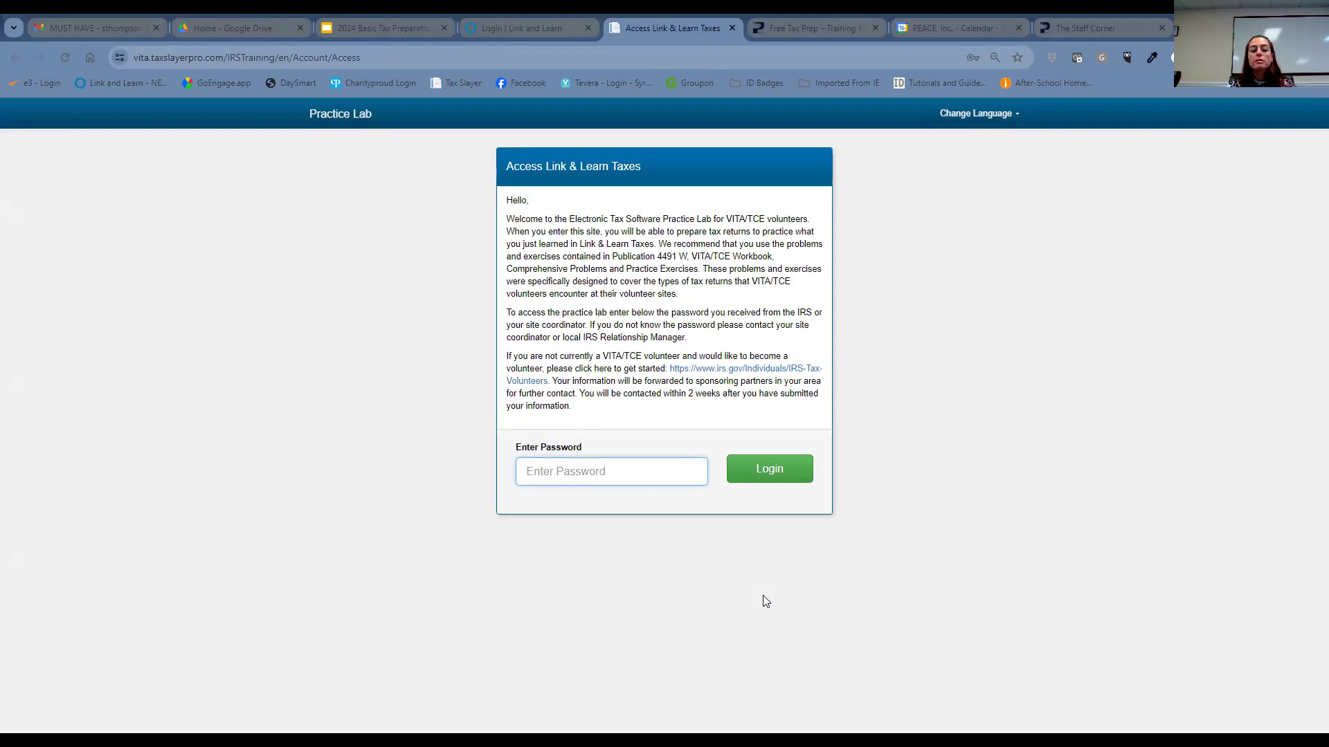
text(•)
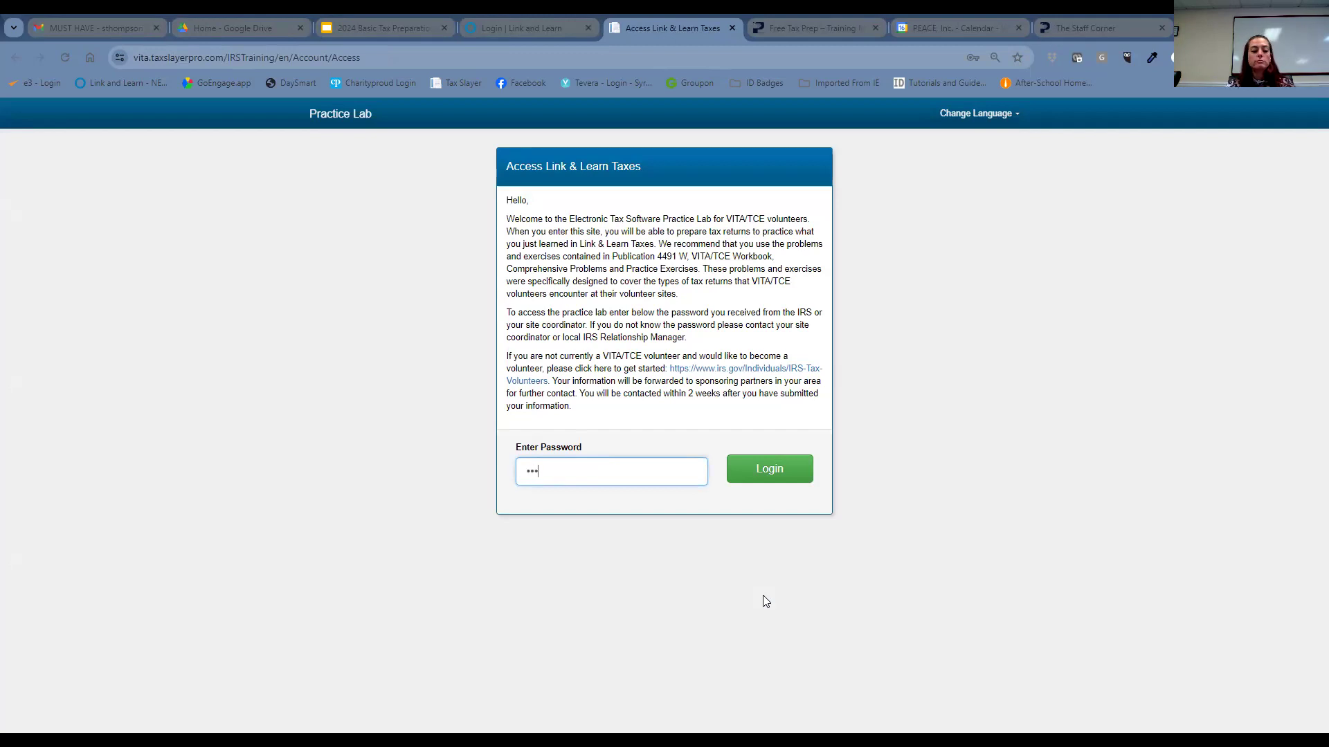
text(••••••••••)
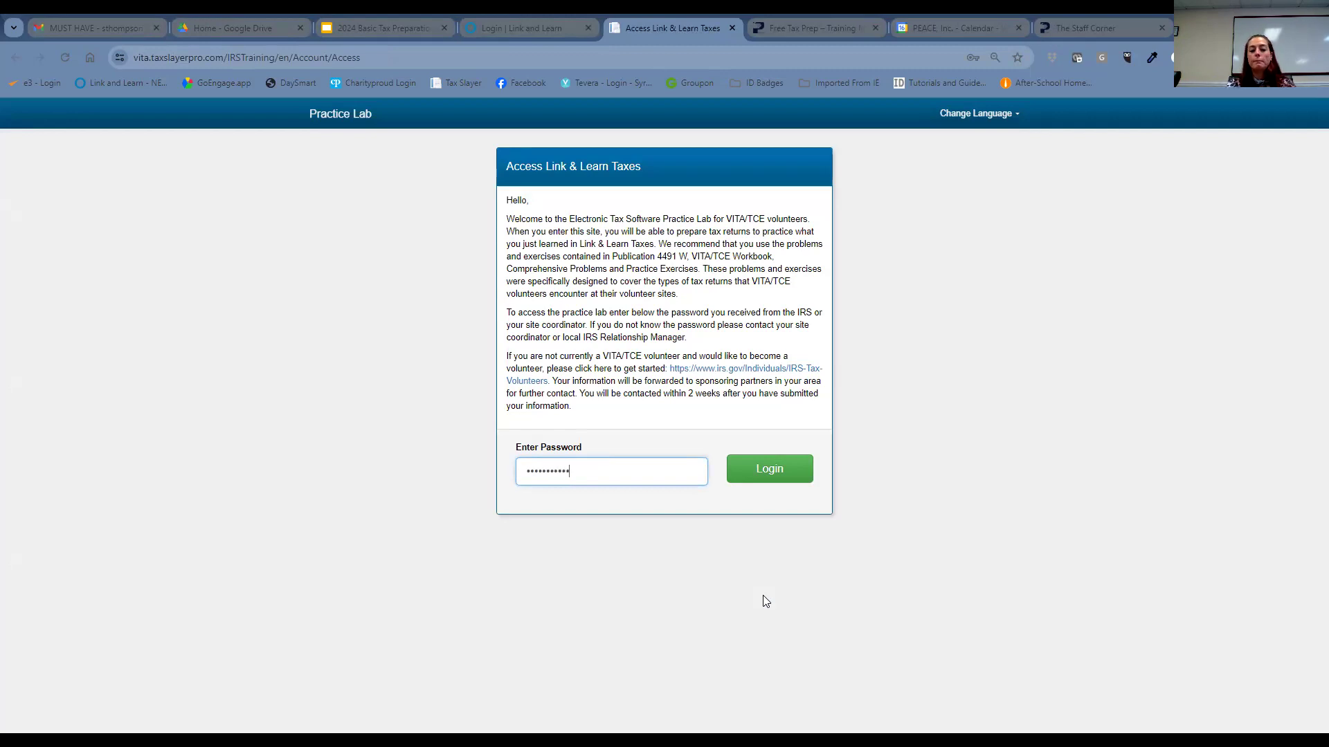
key(Return)
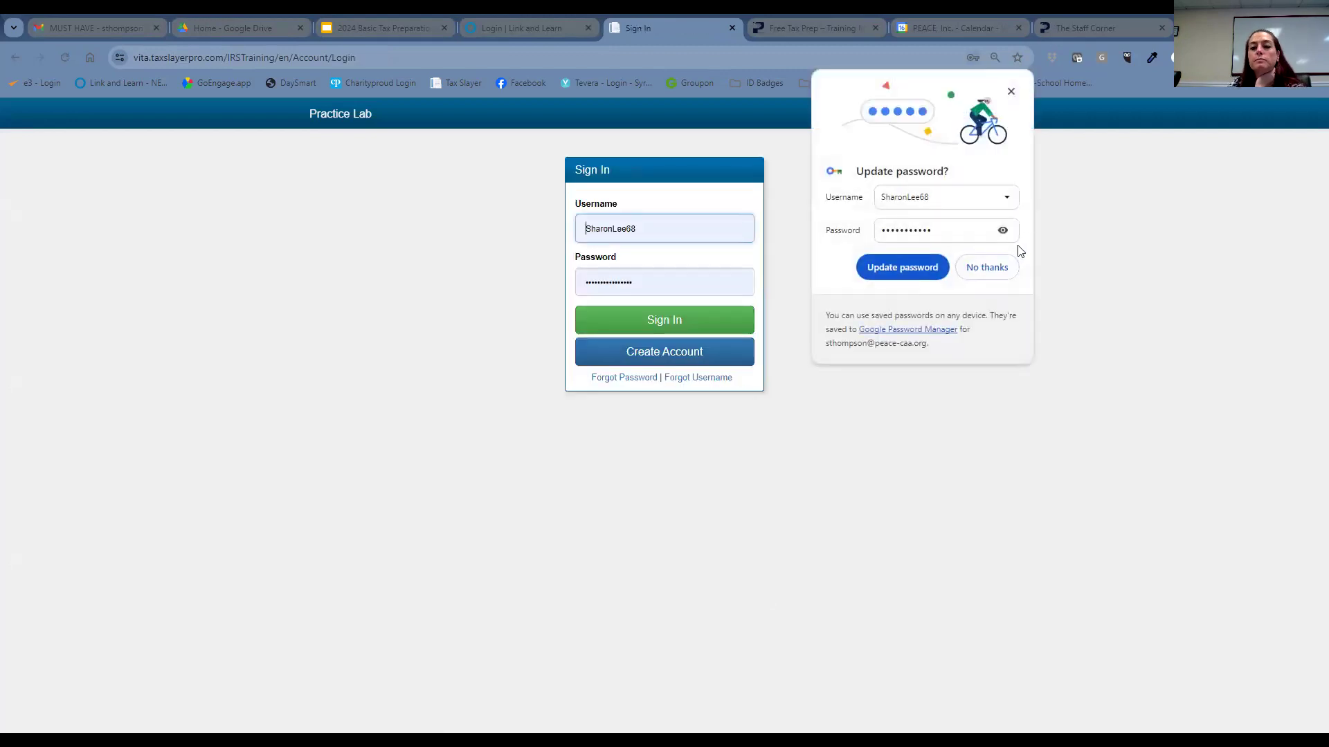
- Select the saved username, dismiss the Update password popup, and open the Create Account form
click(666, 235)
drag(668, 236, 571, 267)
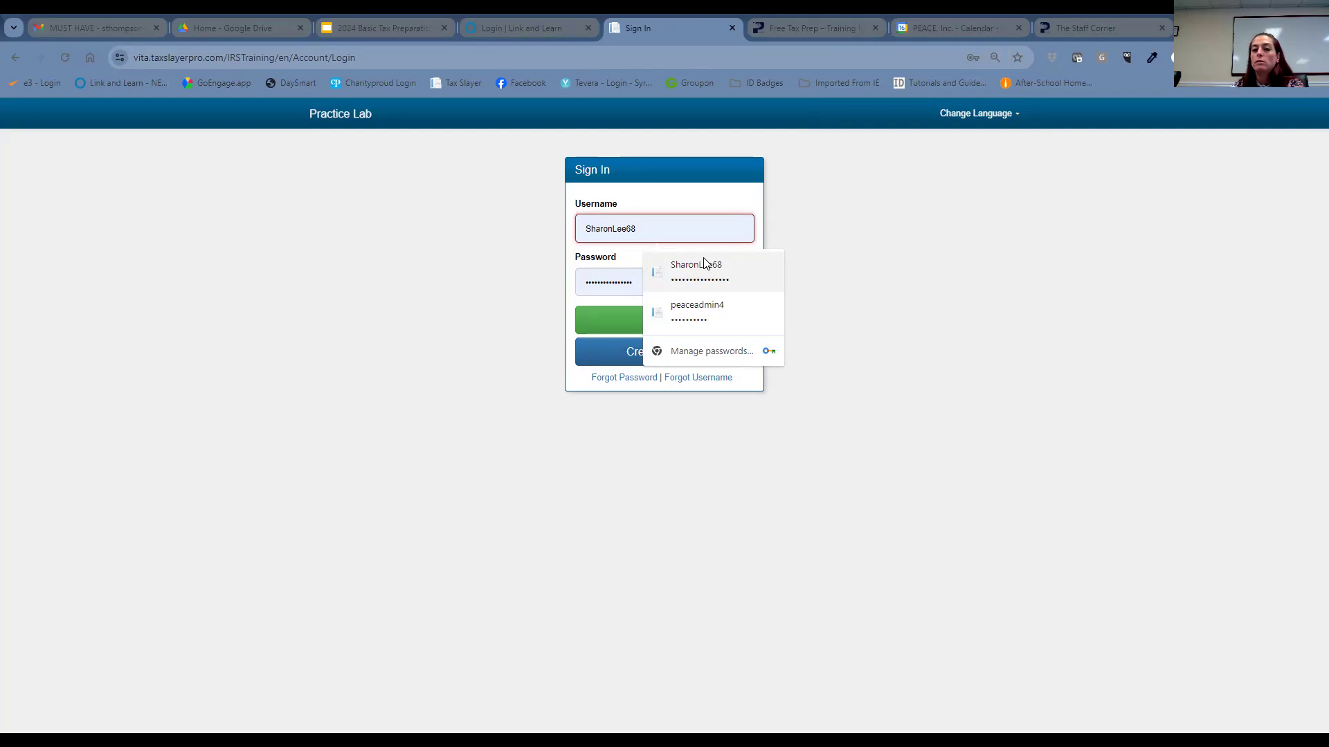
double_click(1035, 250)
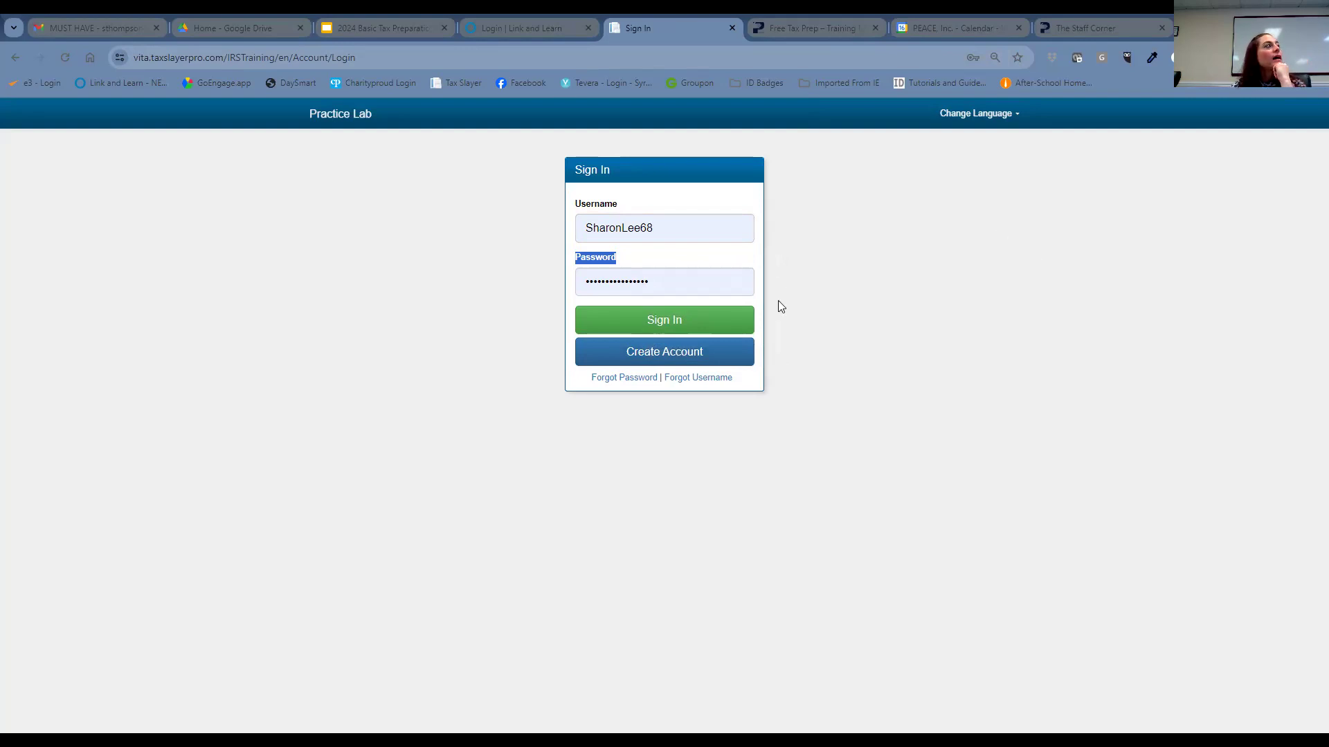
click(720, 360)
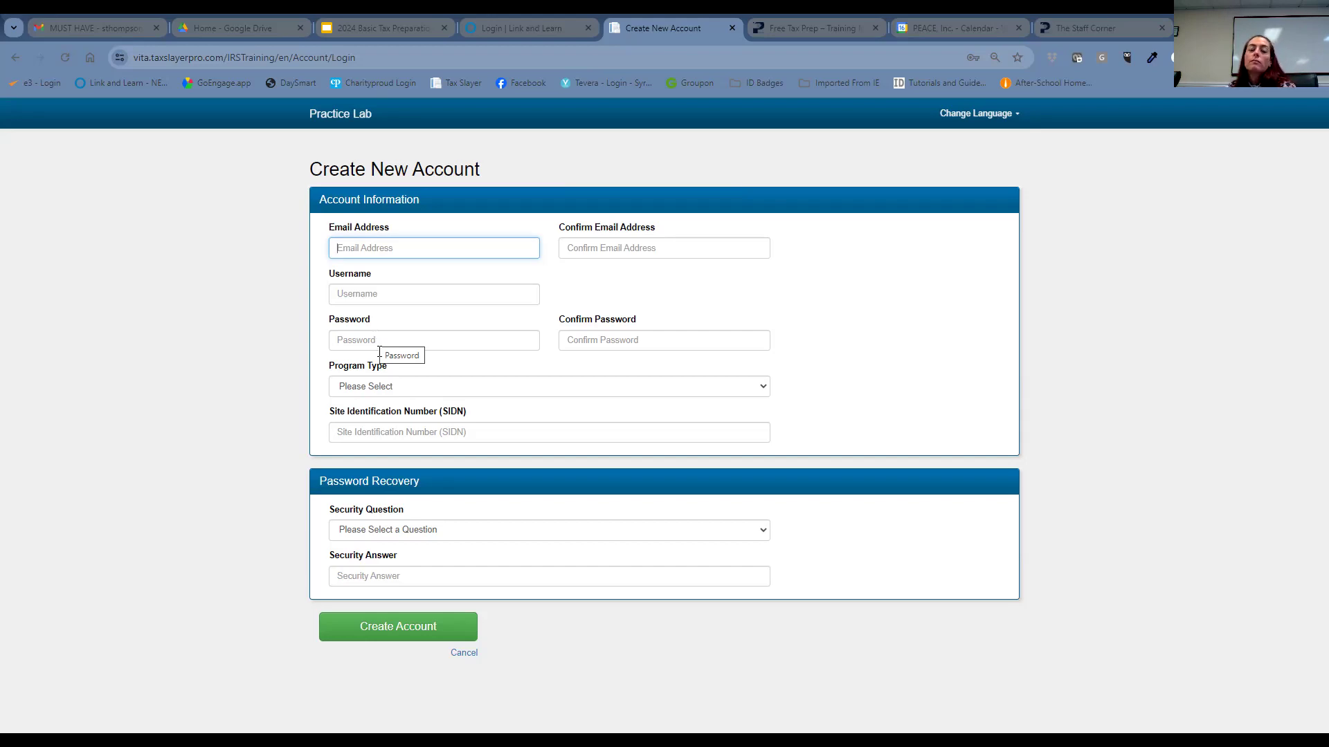
- Cancel account creation to return to the Sign In page
click(462, 653)
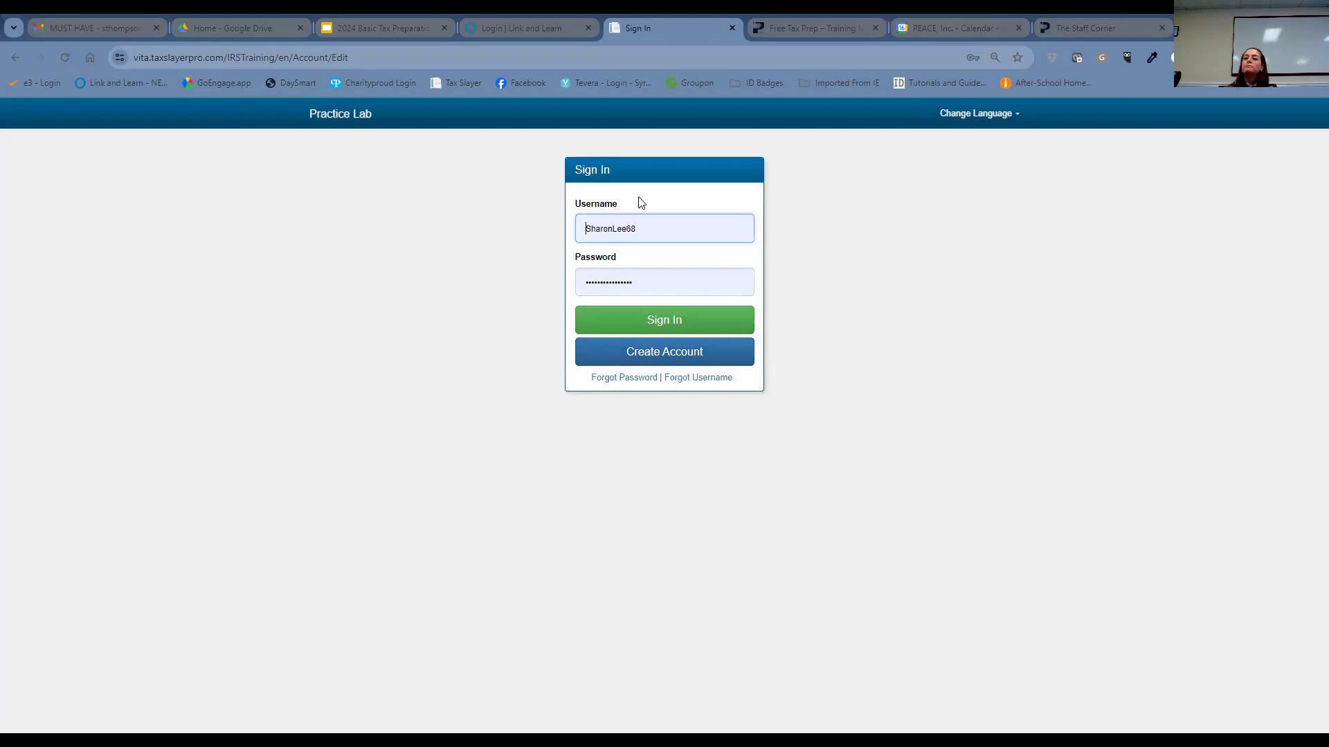
- Replace the saved username with another account's username and sign in with its password
click(631, 222)
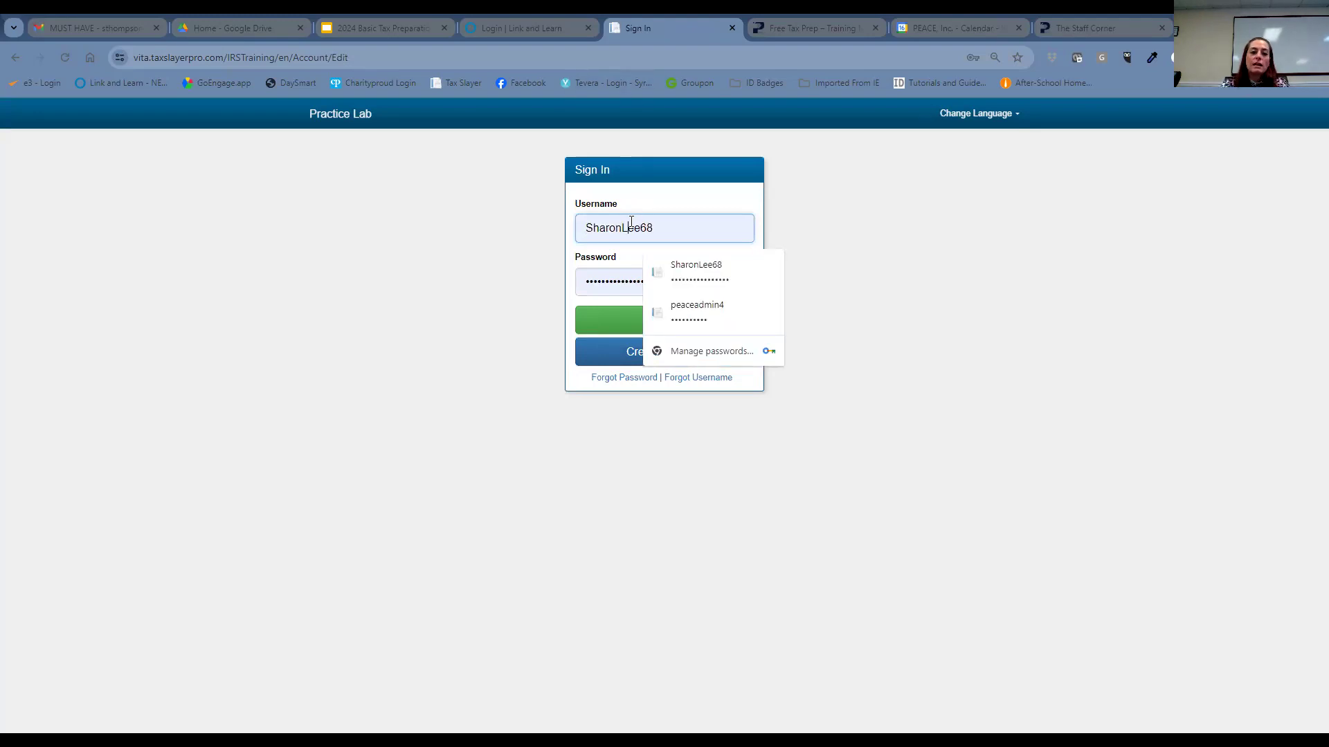
double_click(660, 218)
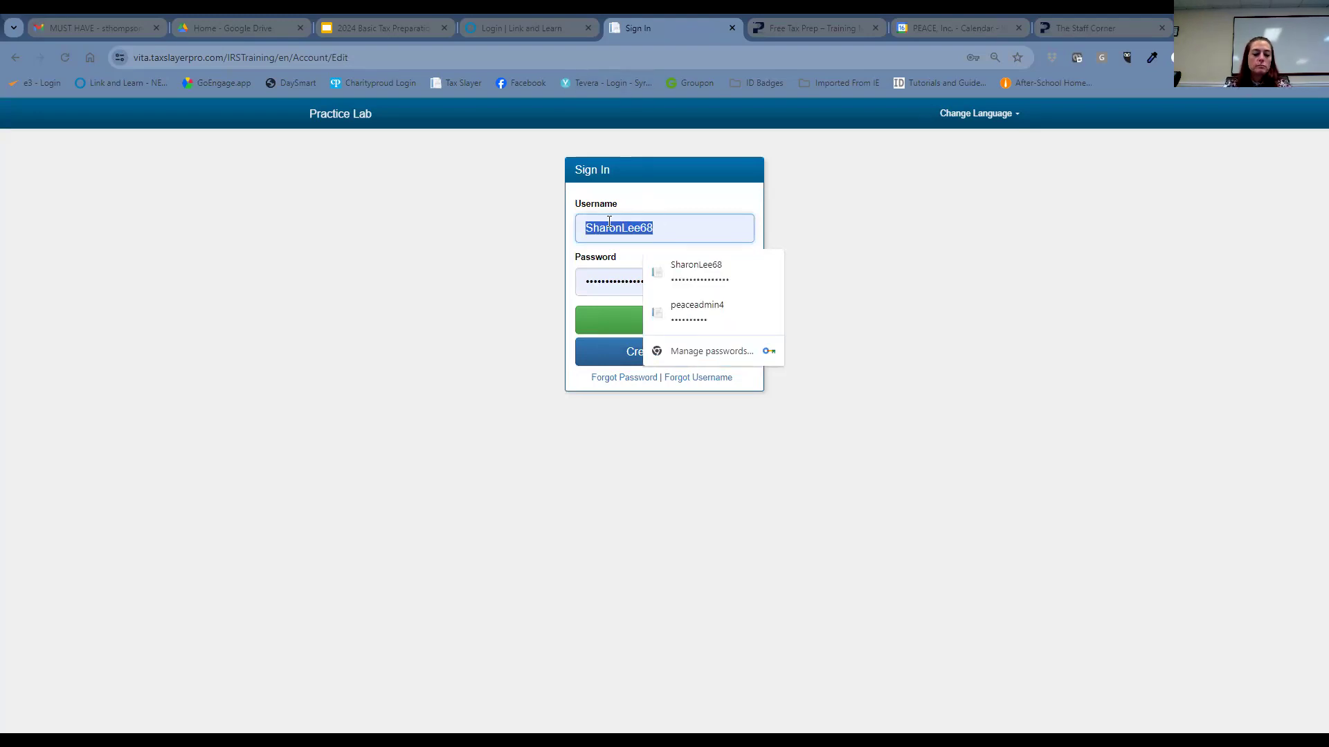
key(Tab)
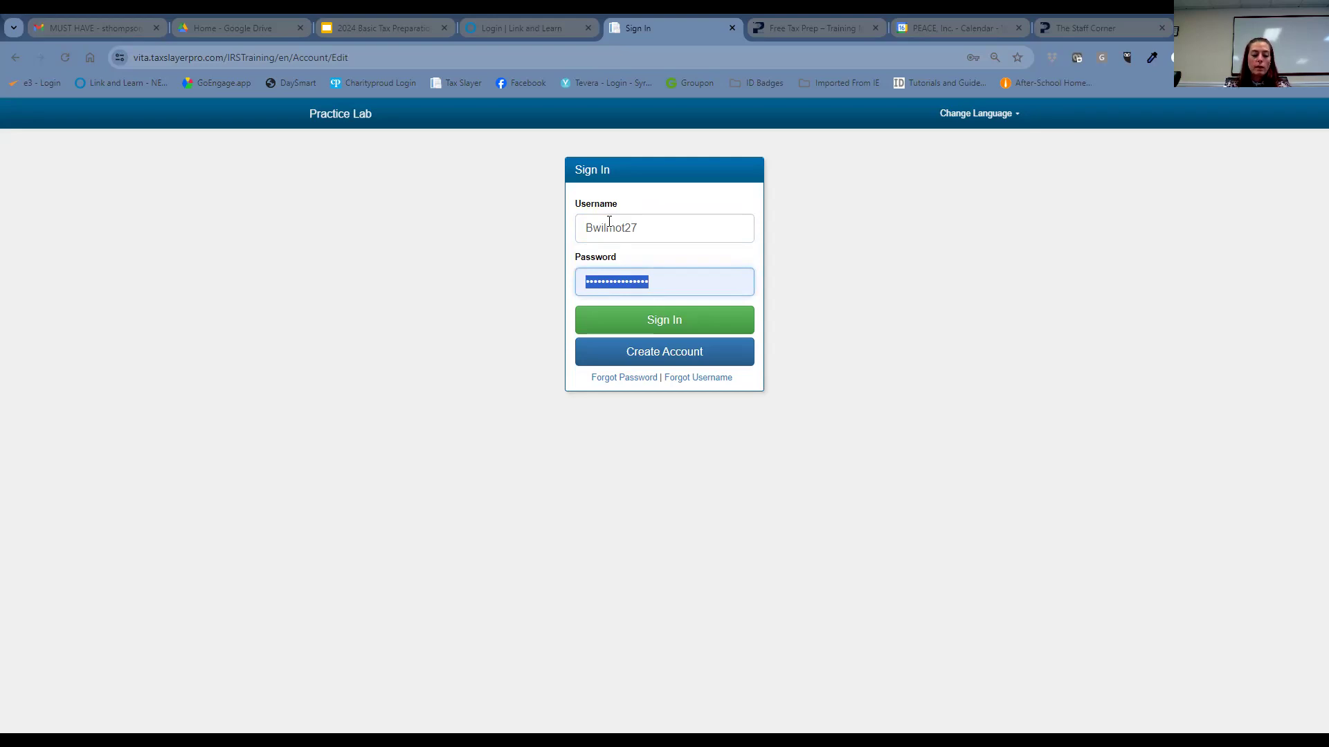
text(***************)
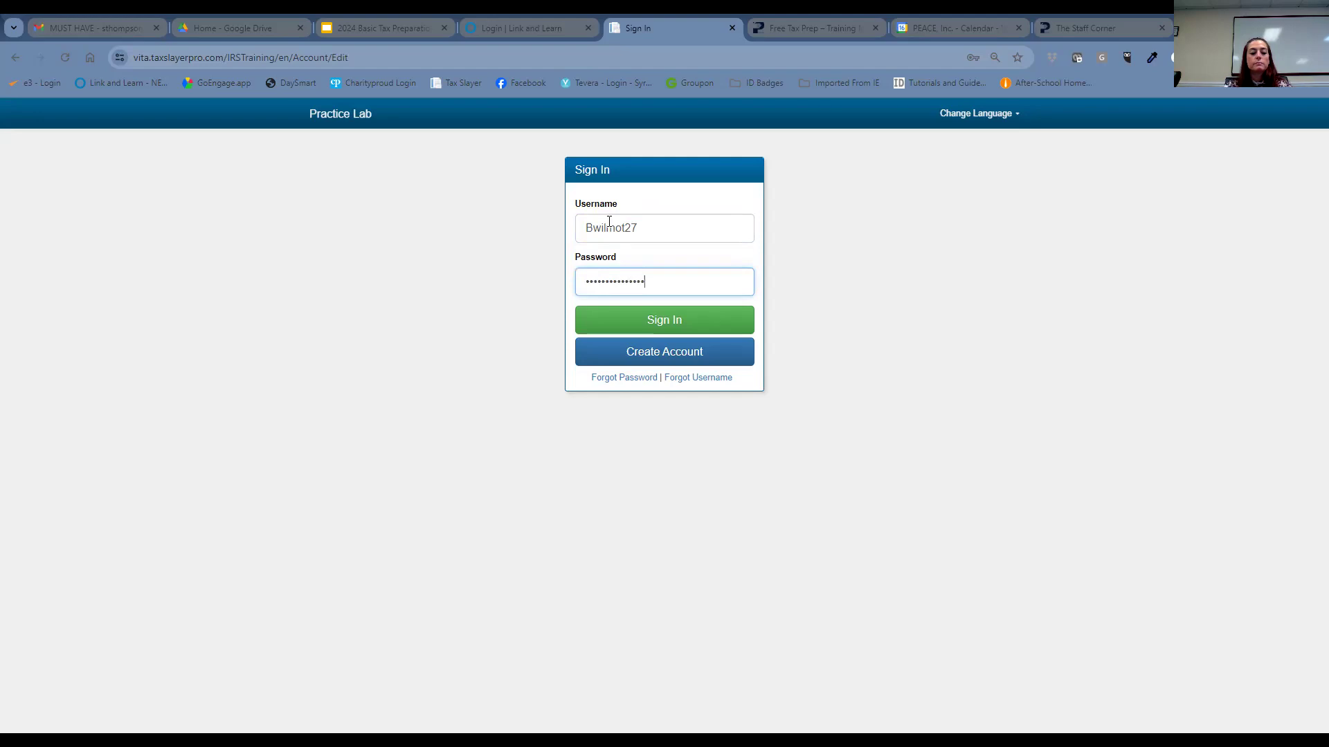
key(Return)
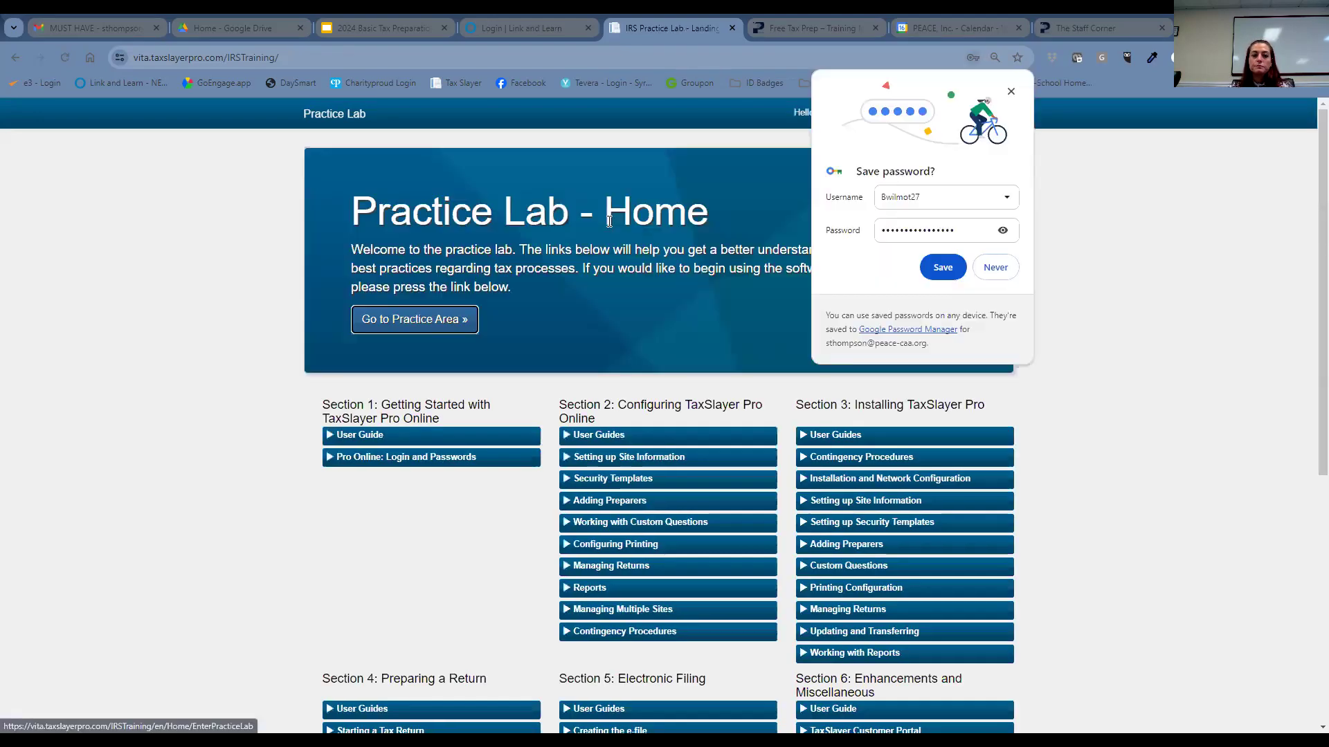
- Close Chrome's Save password bubble without saving
click(1044, 265)
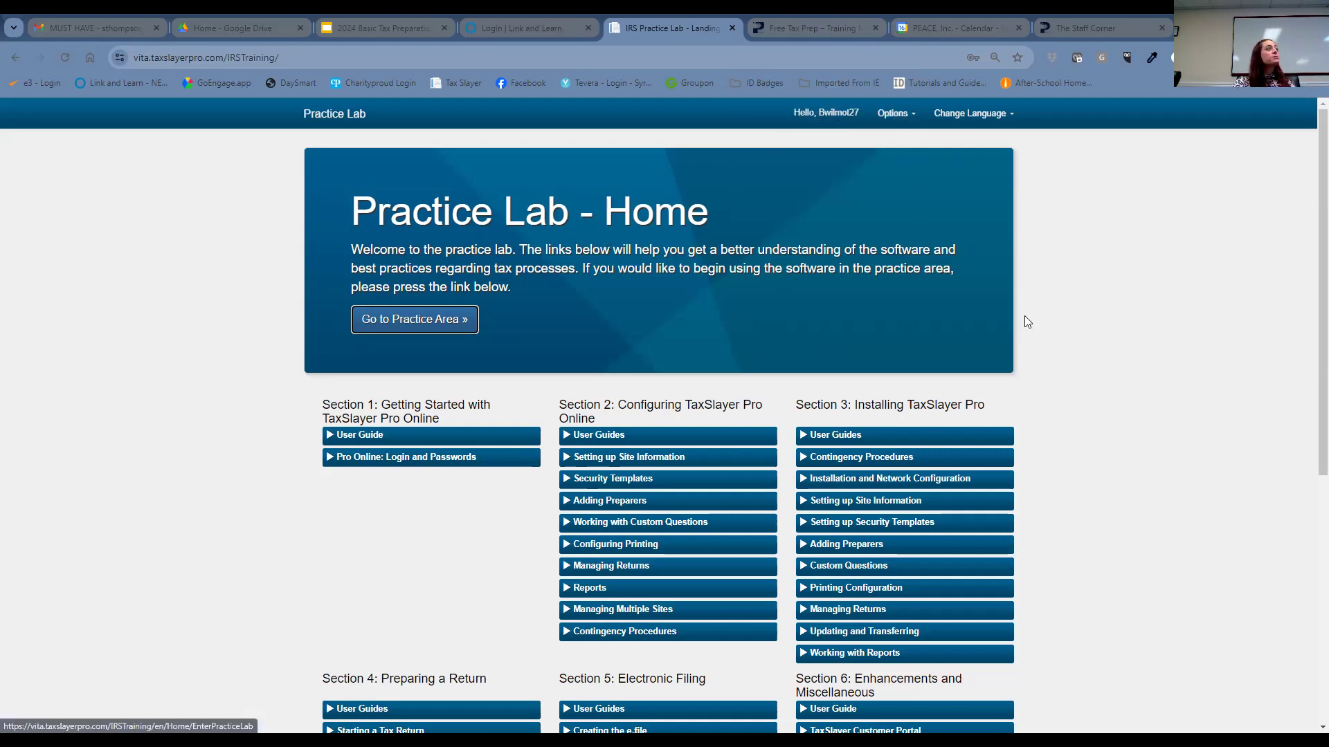
- Enter the practice area and choose Start New 2023 Tax Return
click(454, 328)
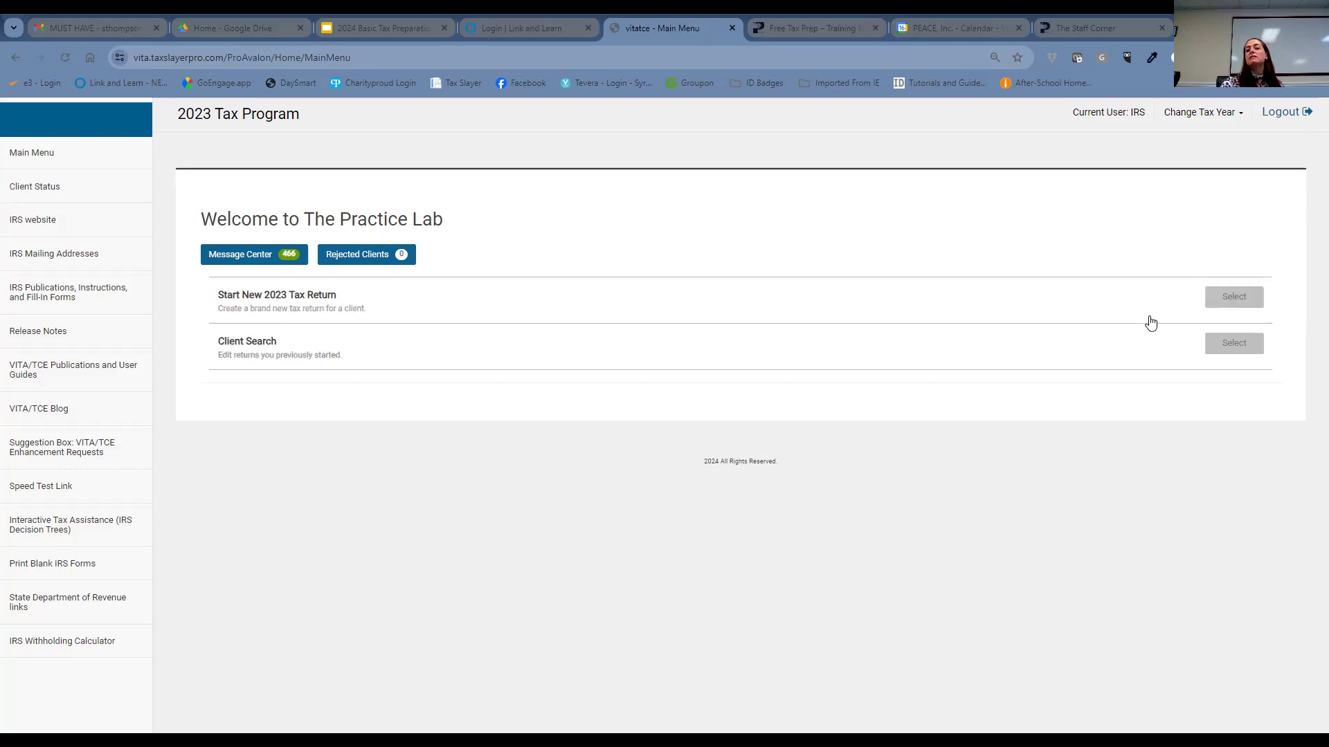
click(1212, 294)
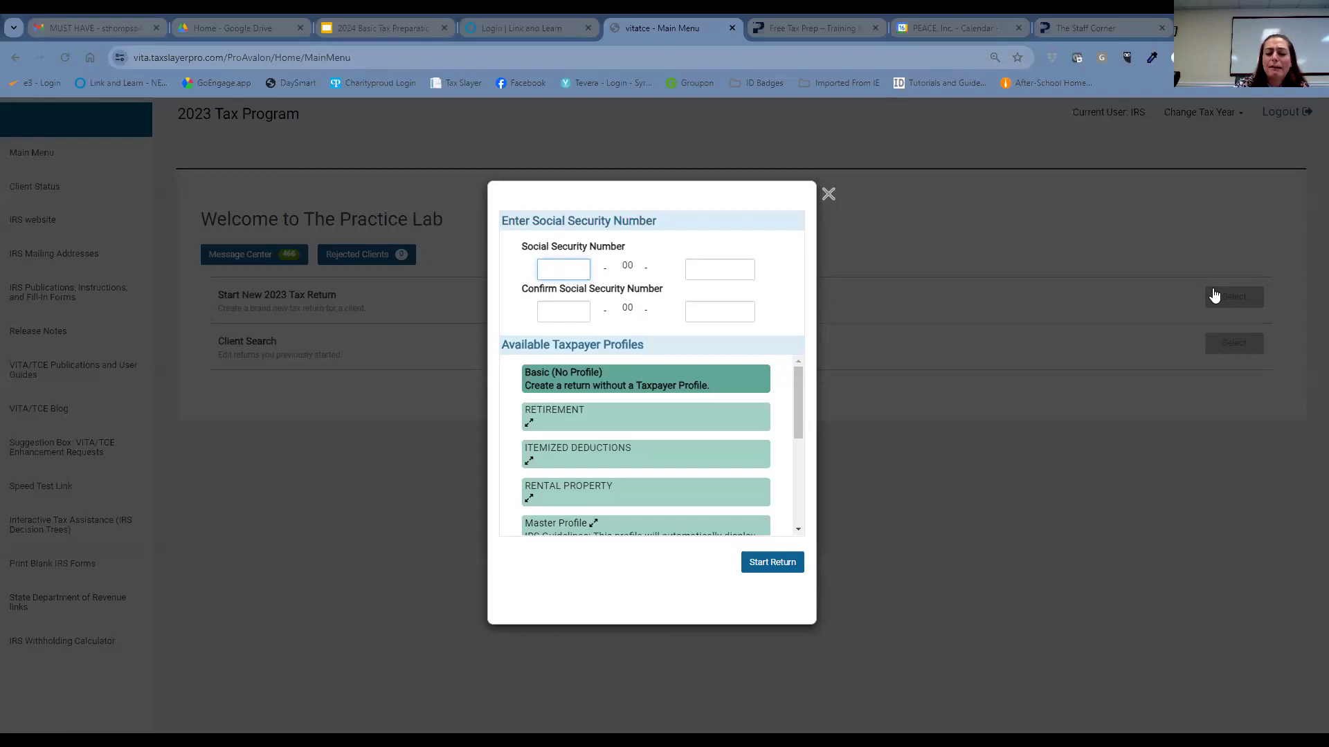
- Enter the taxpayer's SSN in both the Social Security Number and confirmation boxes
text(505)
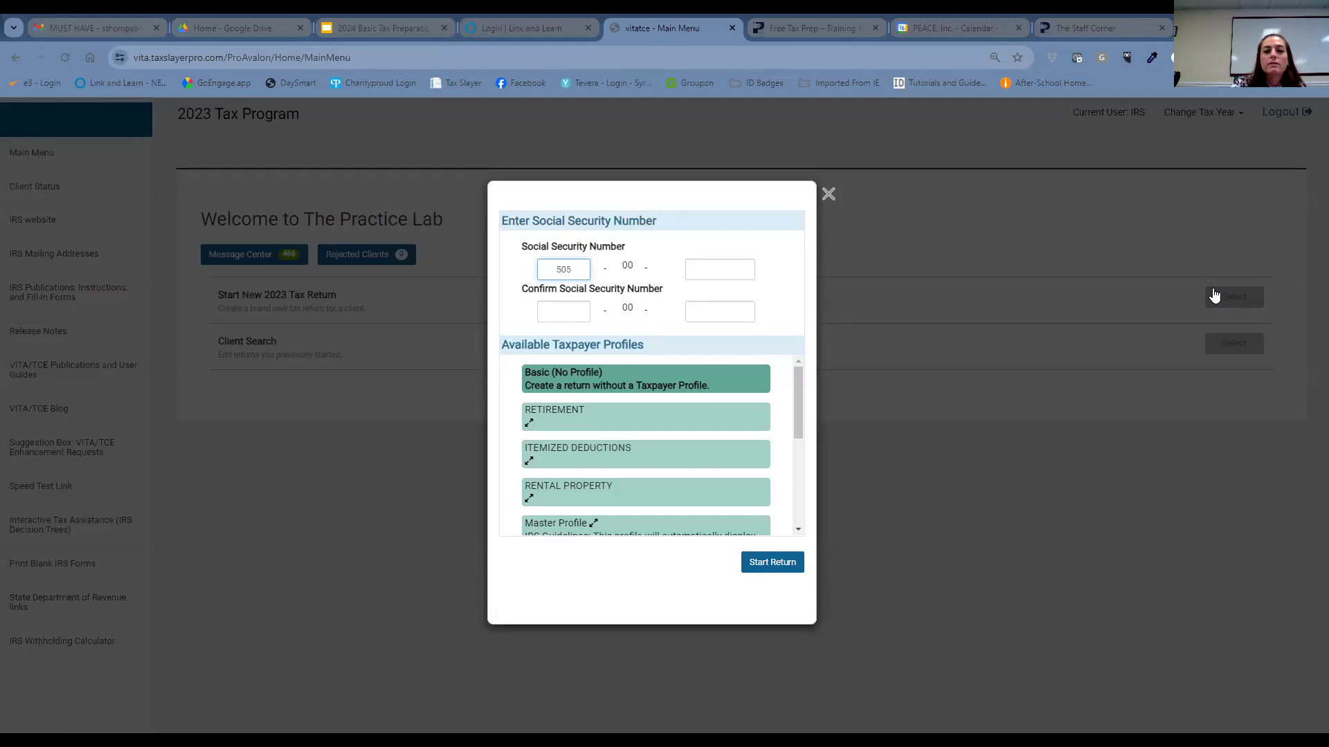
key(Tab)
text(0000)
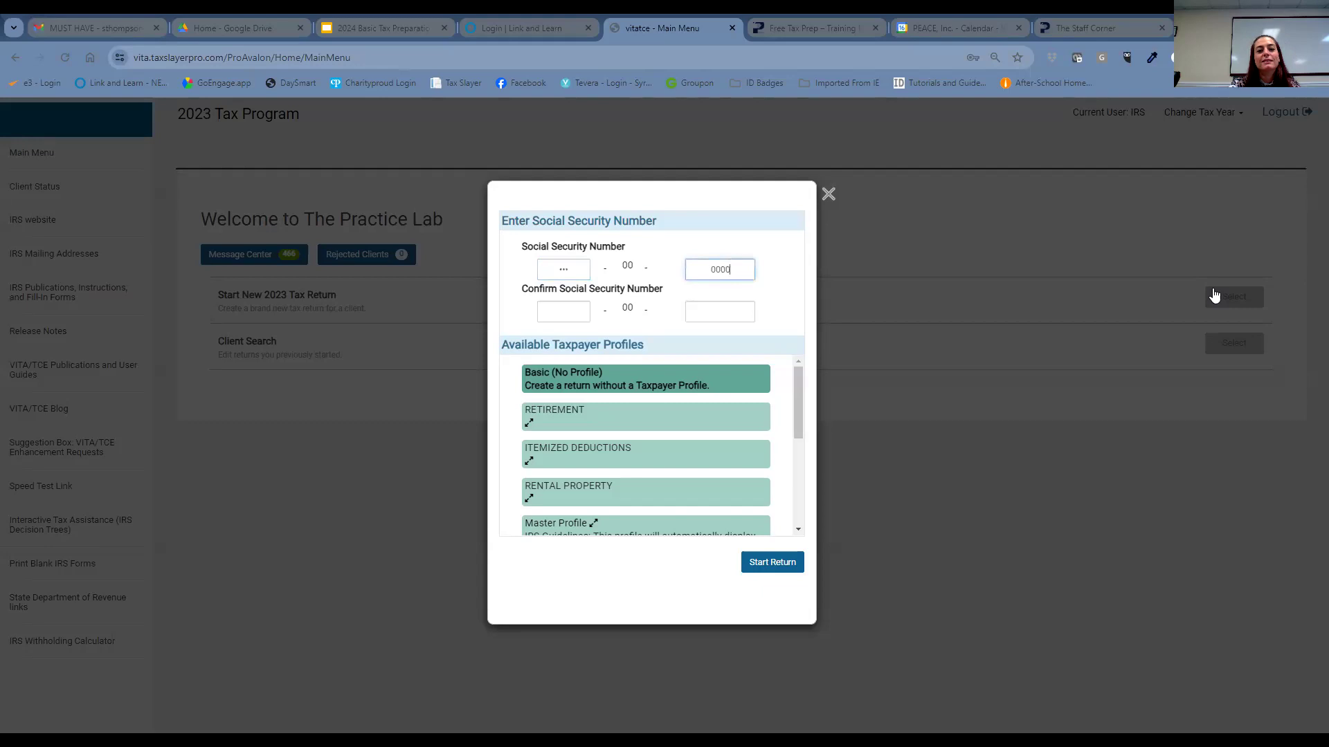
key(Tab)
text(505)
key(Tab)
text(0000)
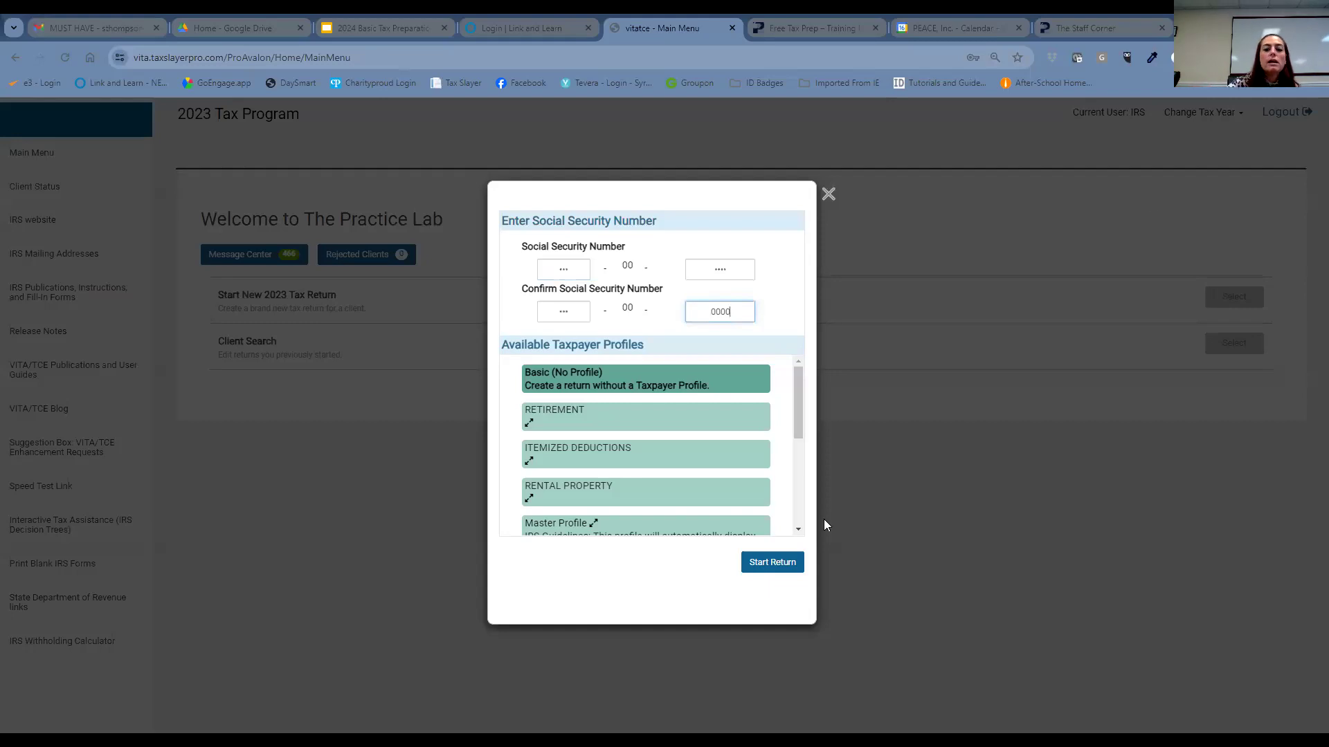
- Begin the return with the entered SSN and choose Head of Household as filing status
click(790, 562)
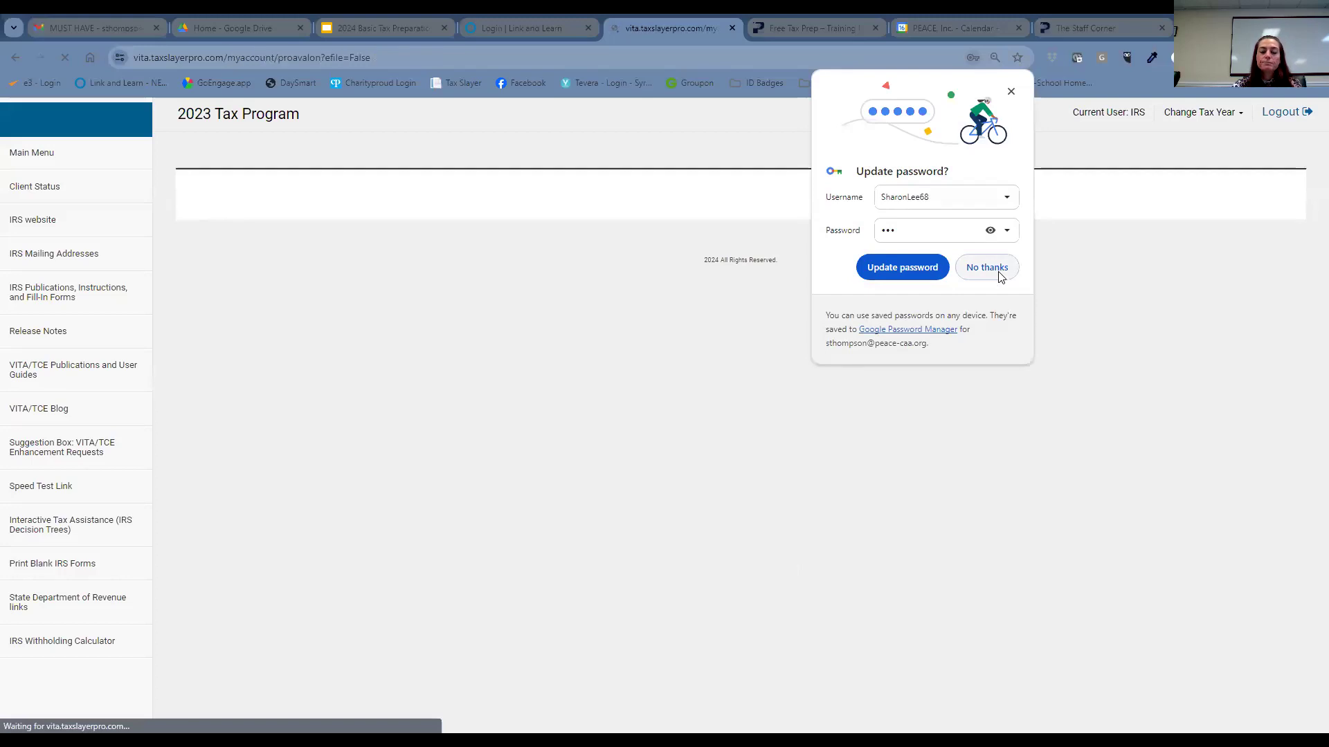
click(987, 268)
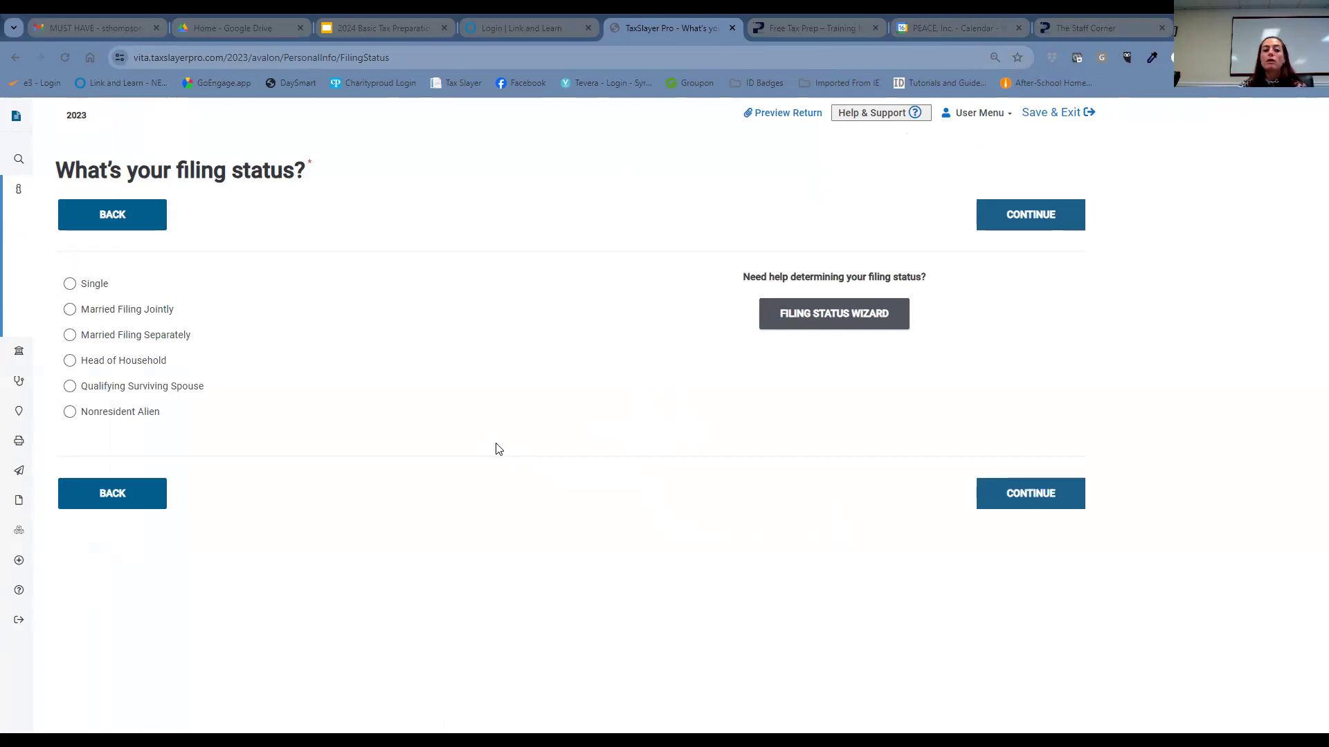
click(72, 363)
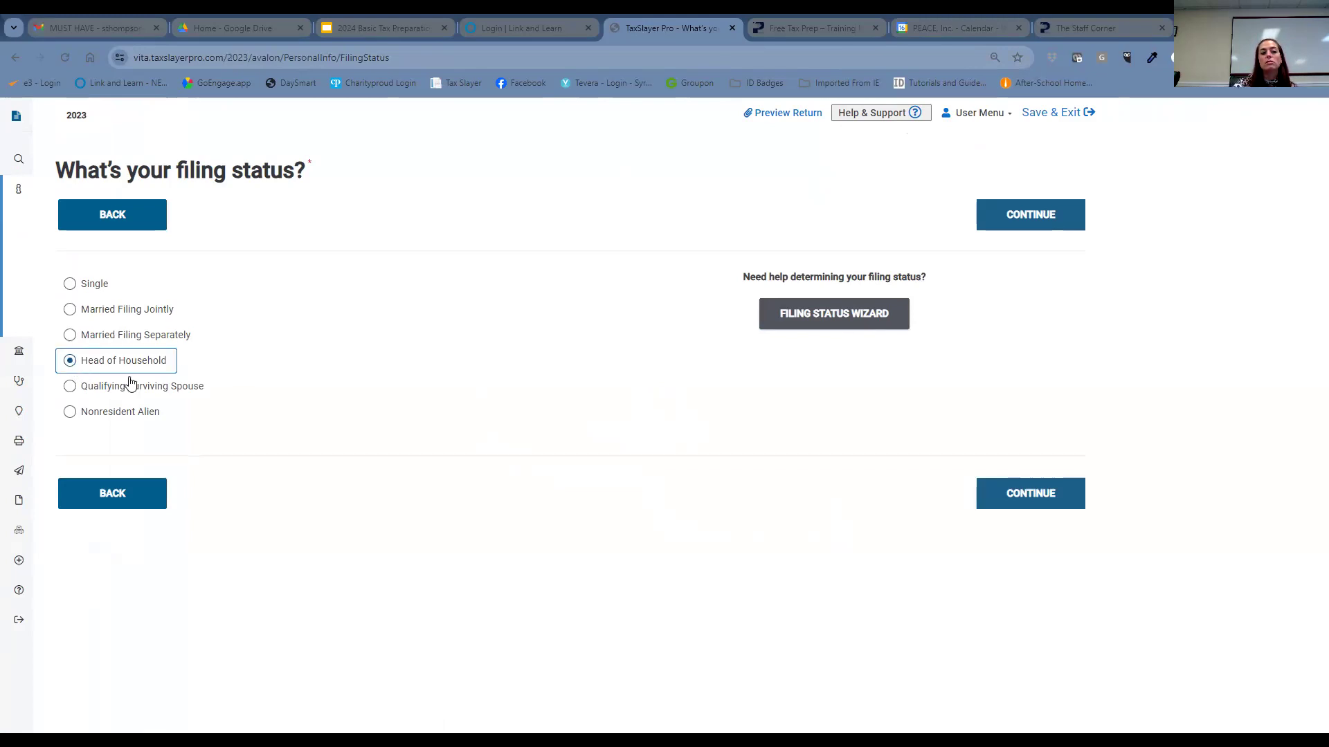
click(1068, 493)
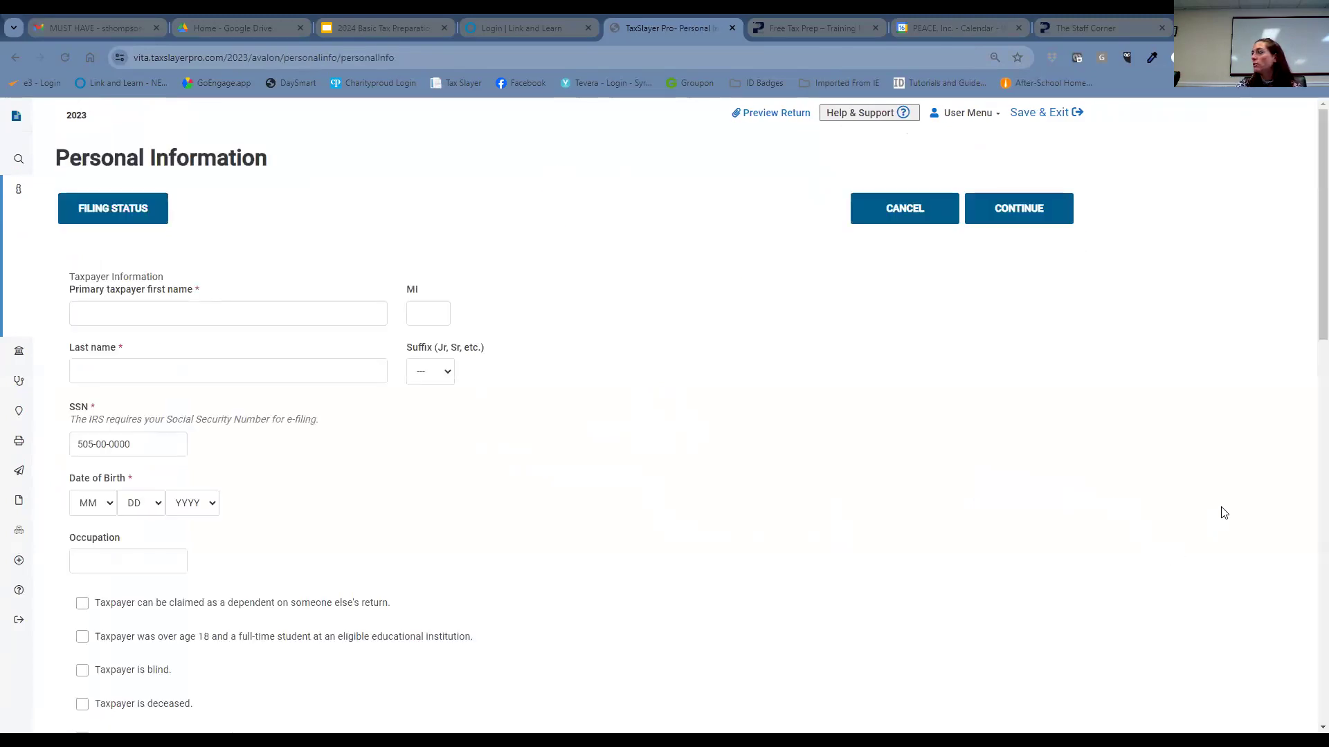
- Enter the taxpayer's first and last name
click(353, 311)
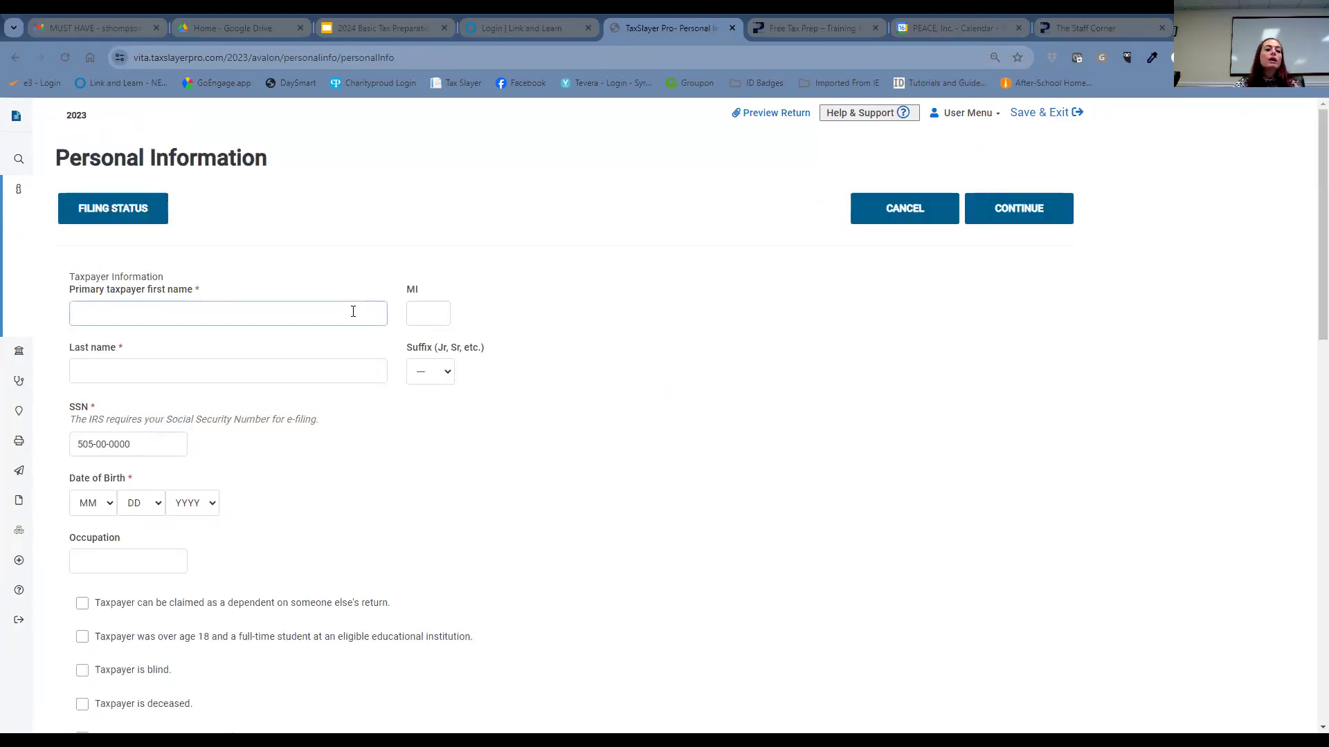
click(353, 311)
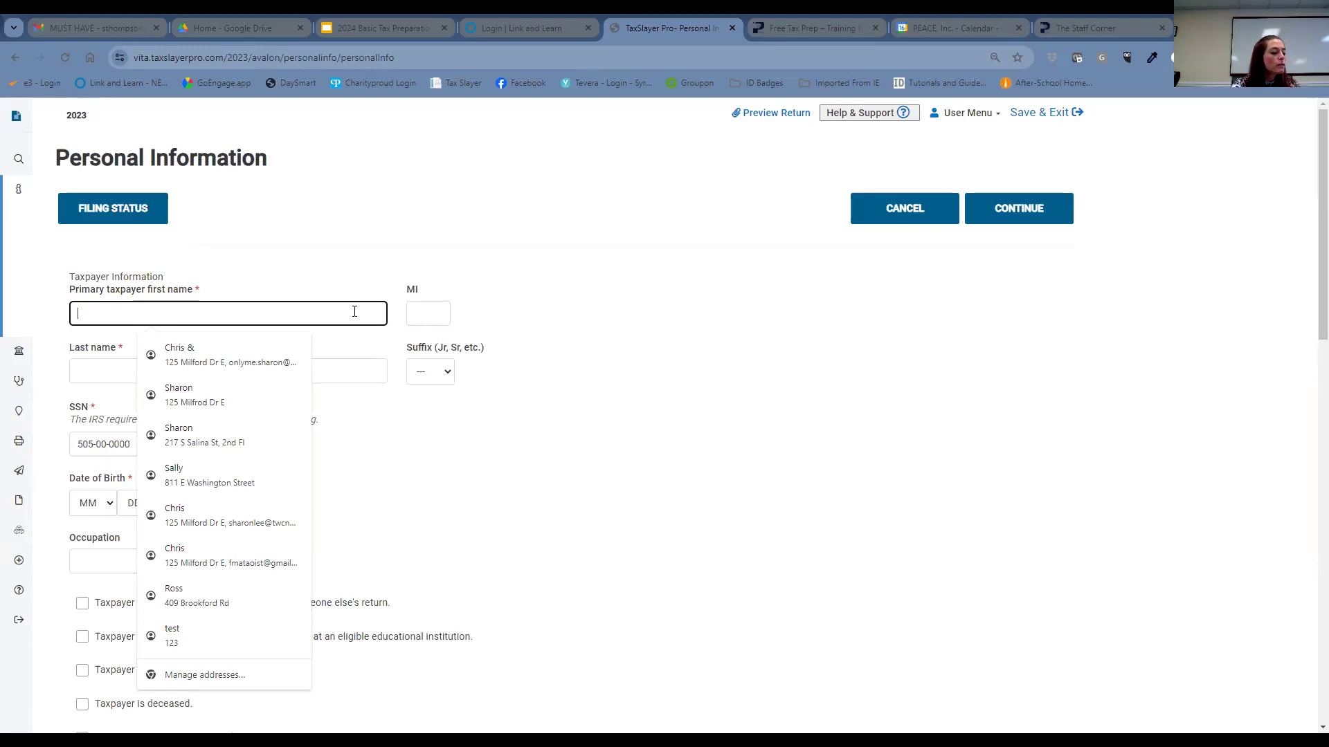
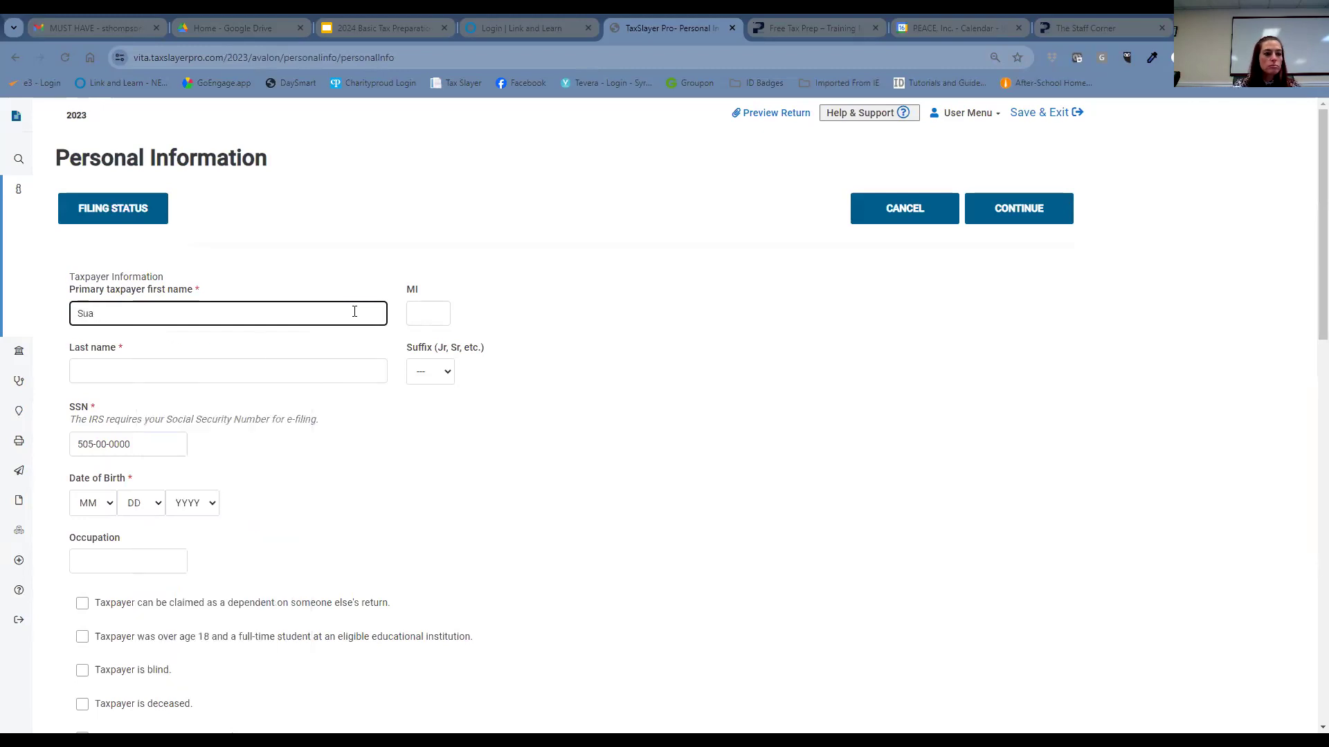
key(Tab)
key(Tab)
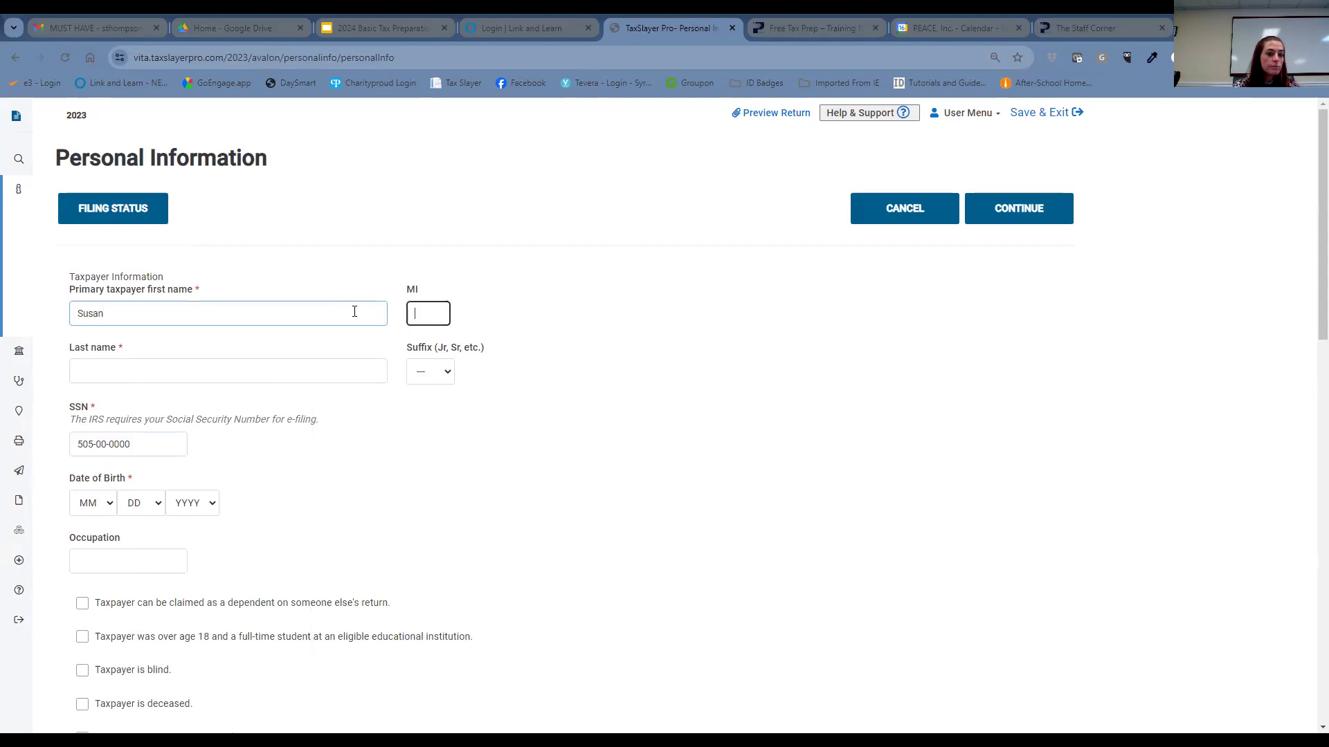
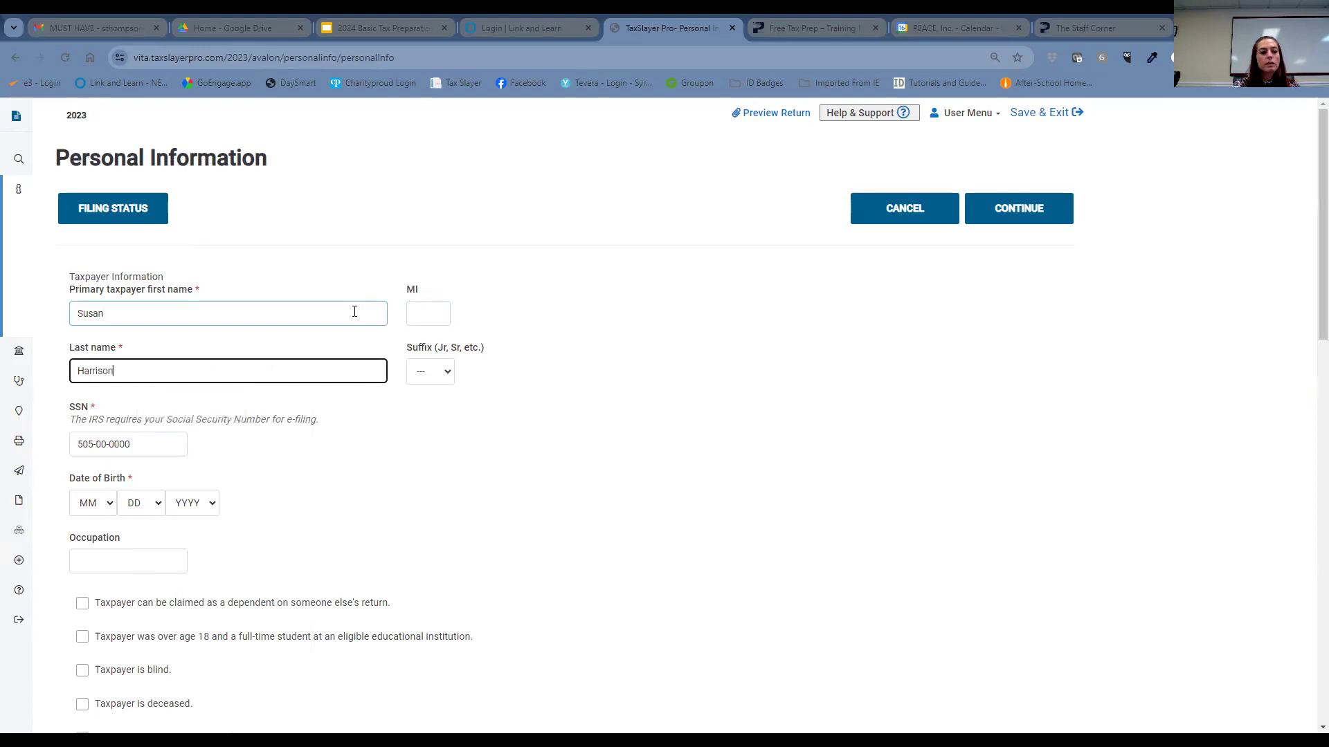
click(108, 511)
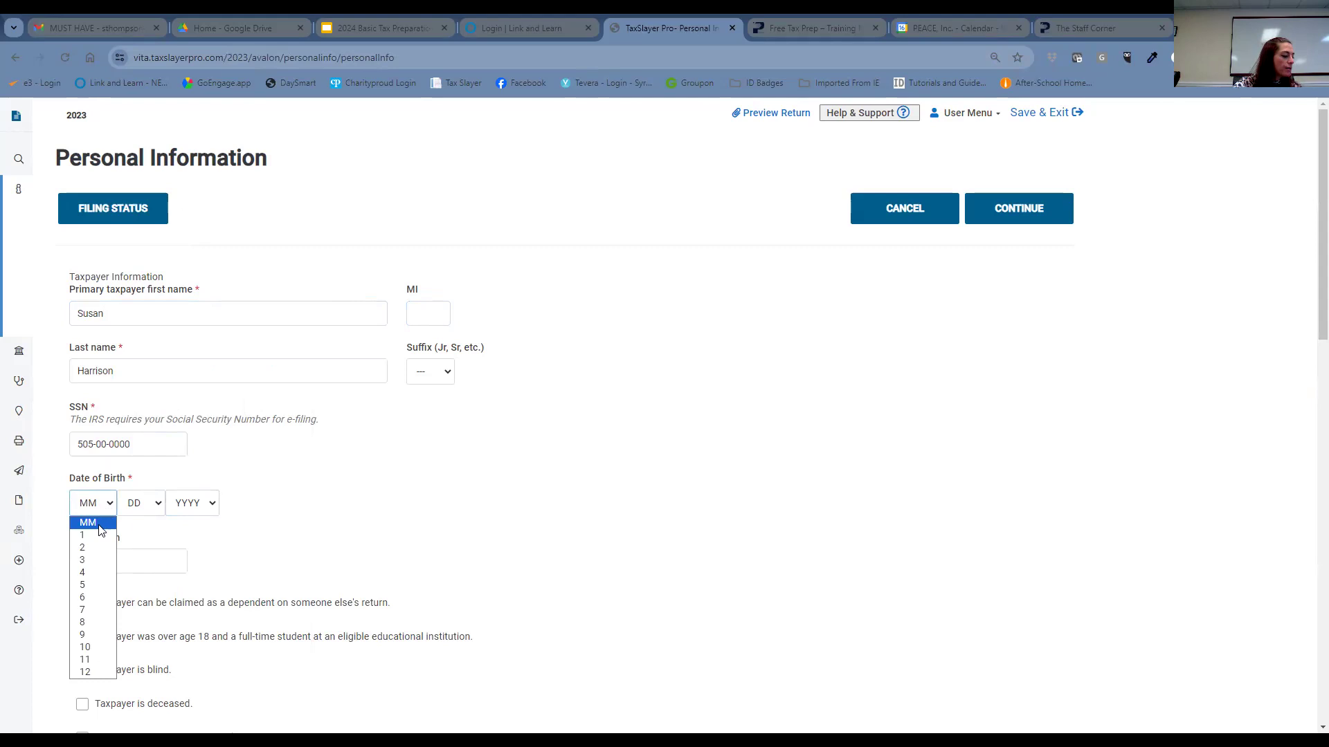
click(95, 598)
click(145, 507)
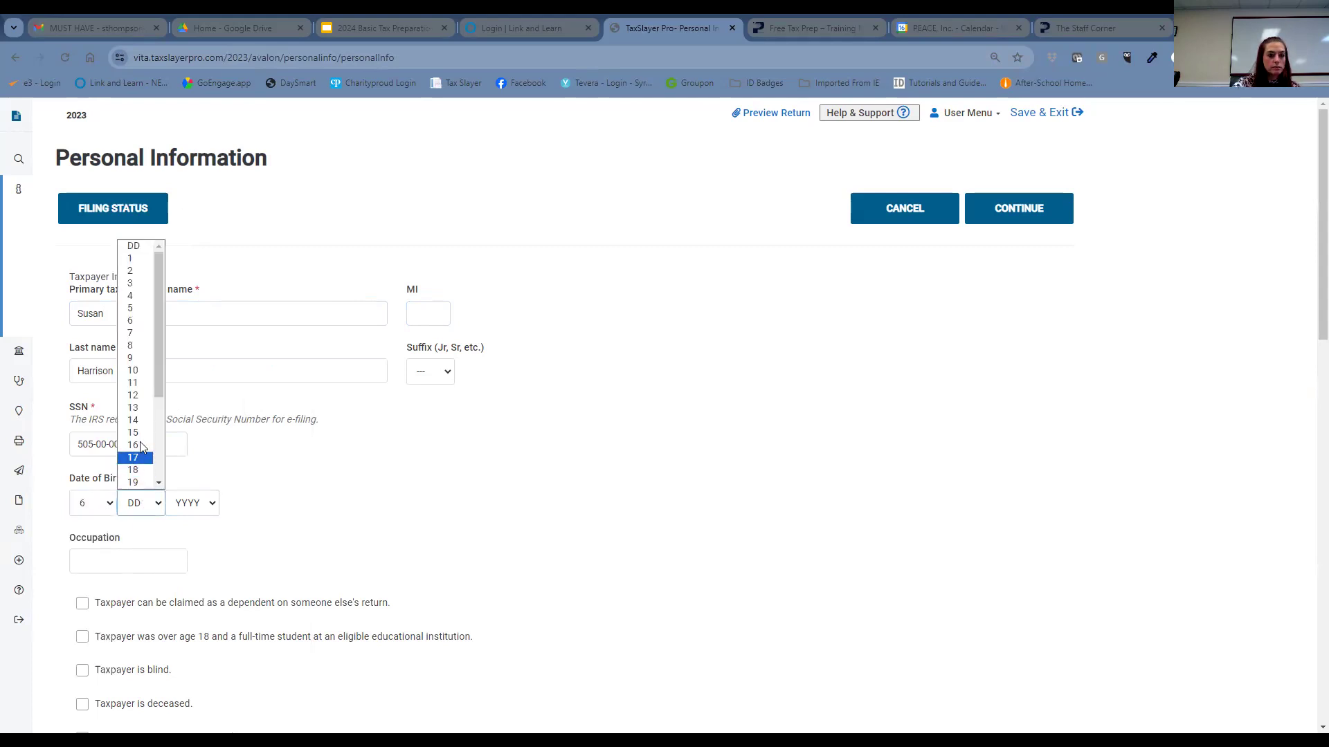
click(148, 376)
click(188, 503)
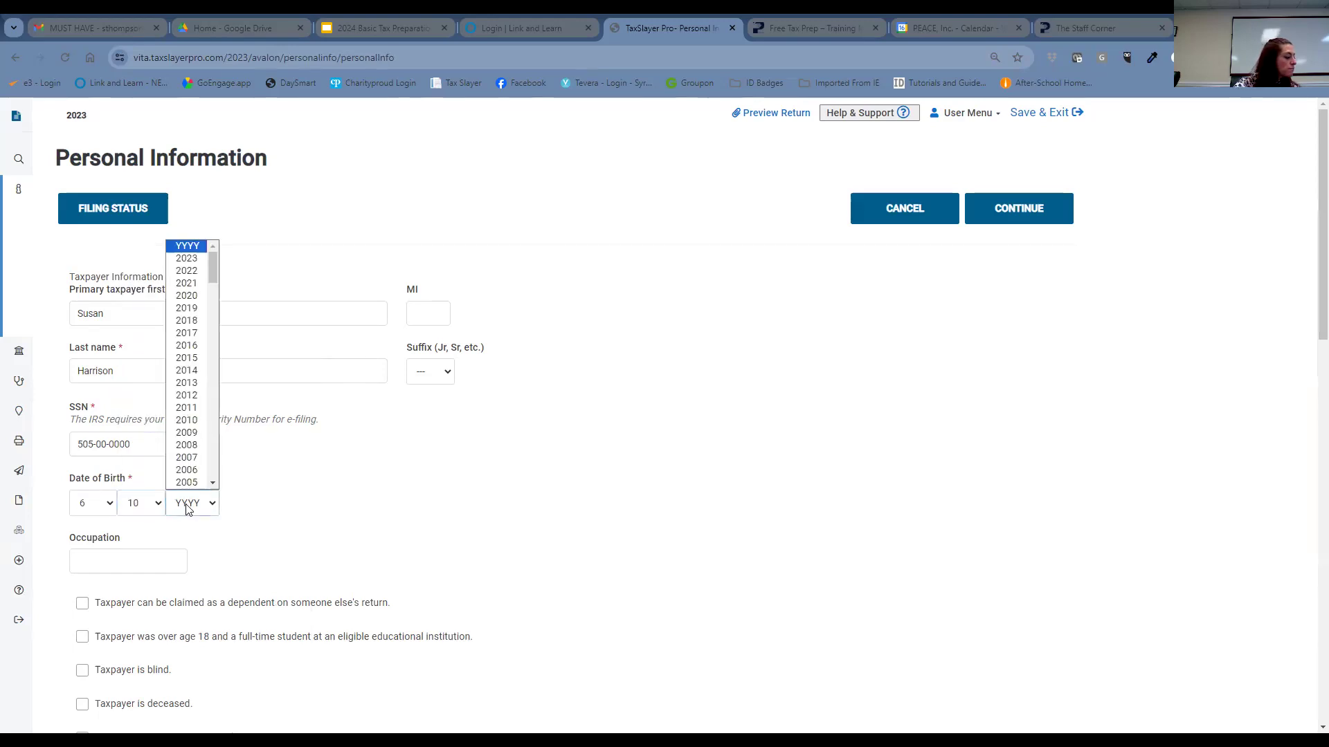
scroll(192, 468, down, 4)
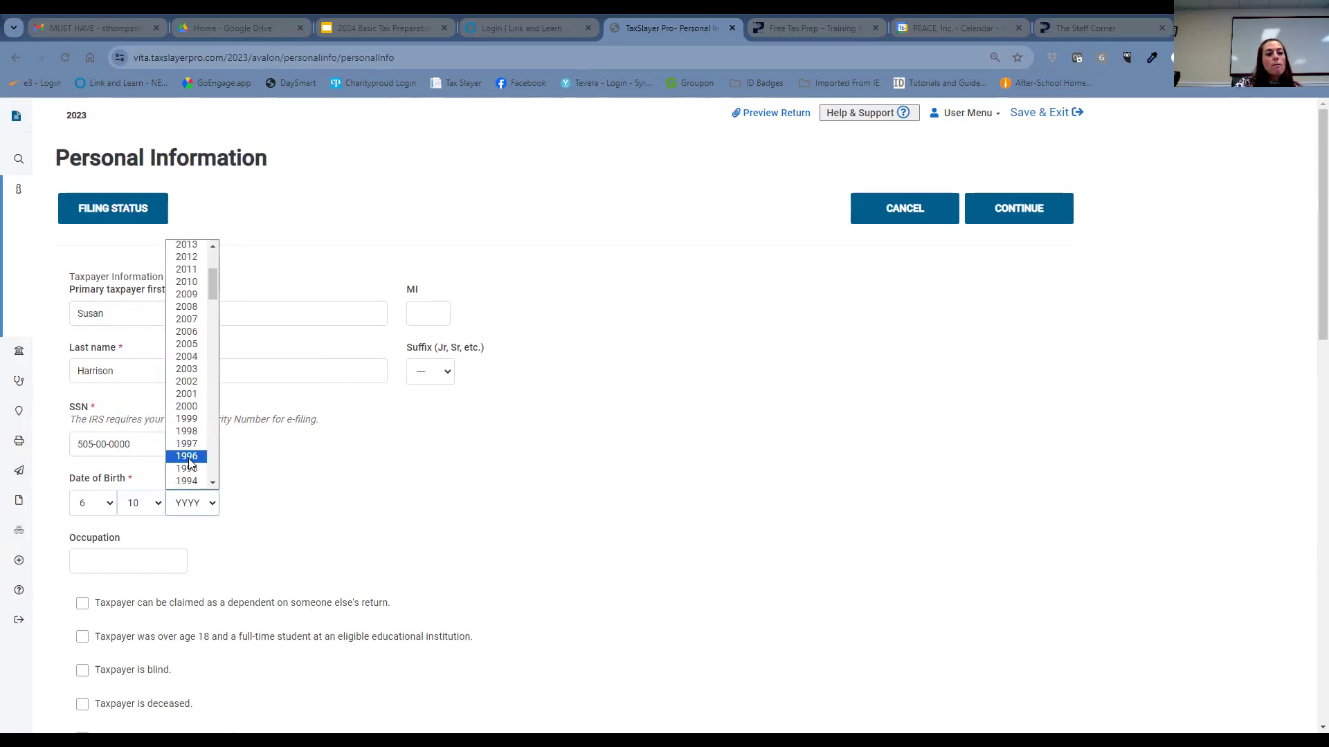
scroll(190, 462, down, 2)
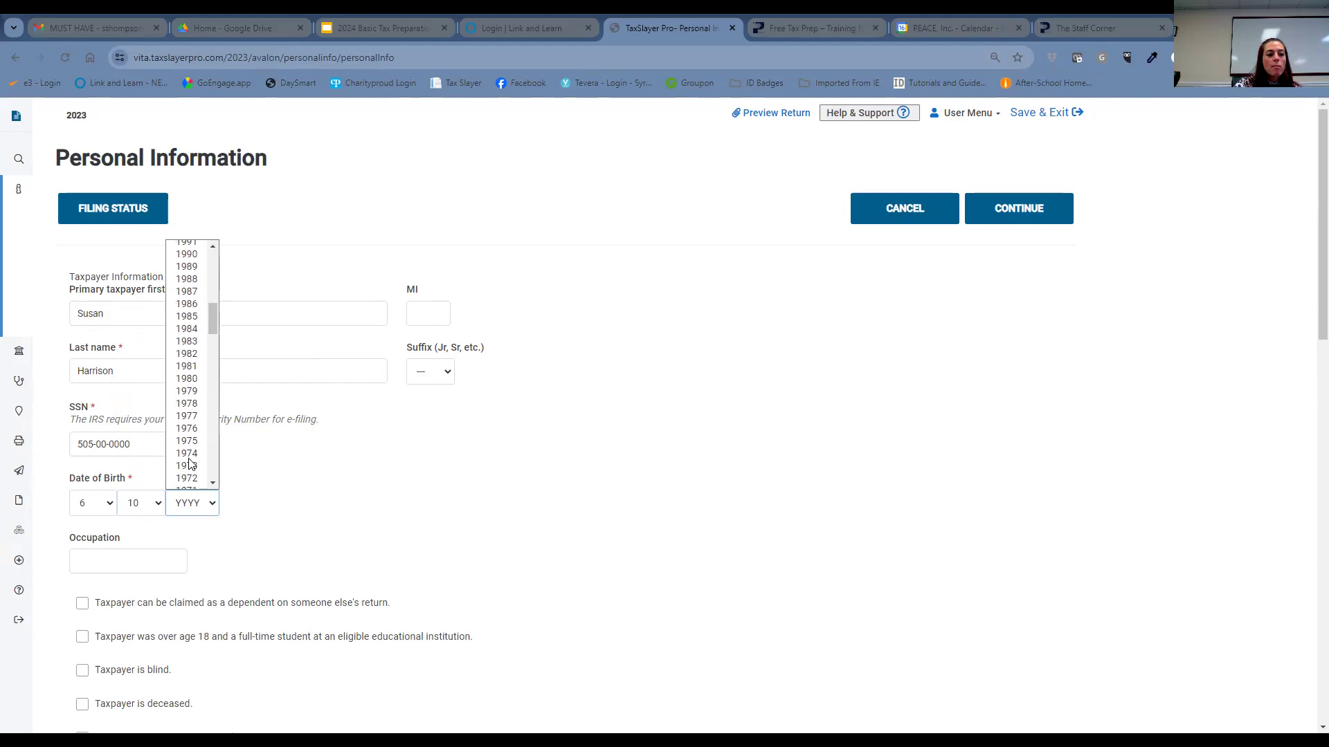
click(187, 416)
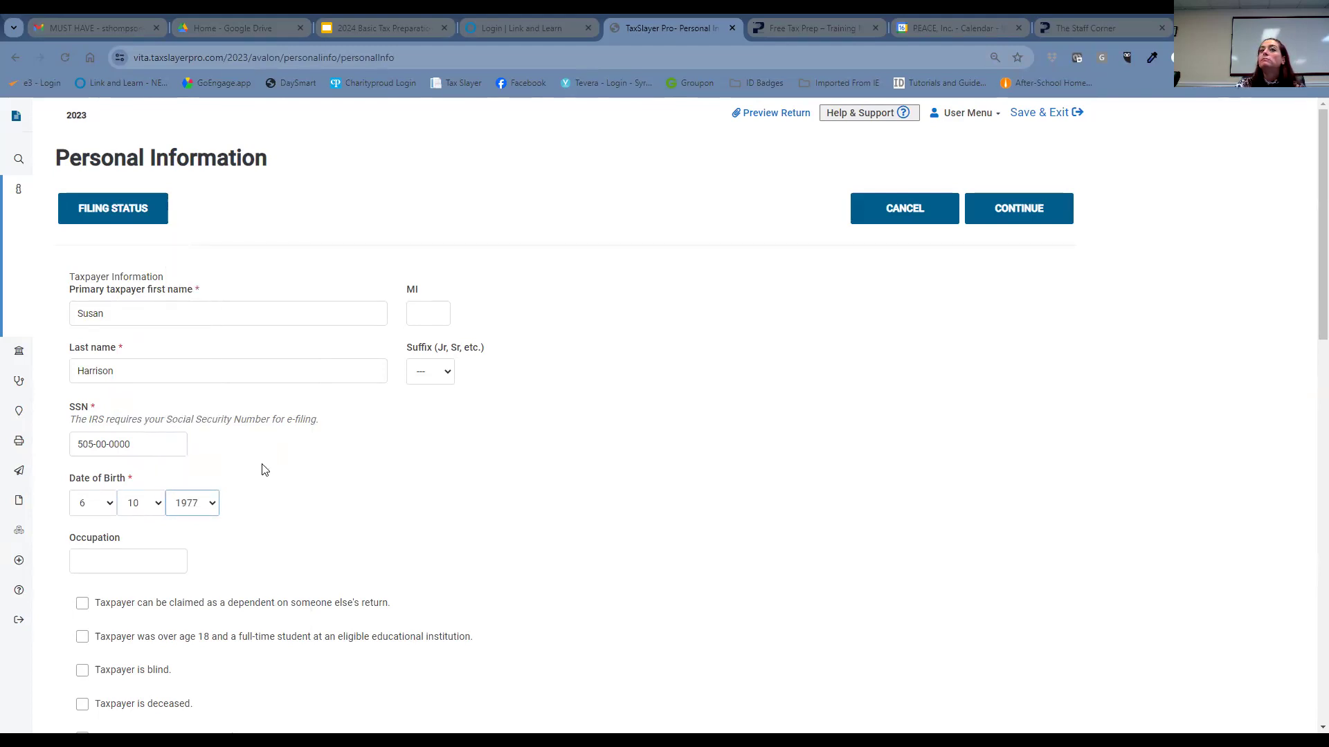
click(148, 564)
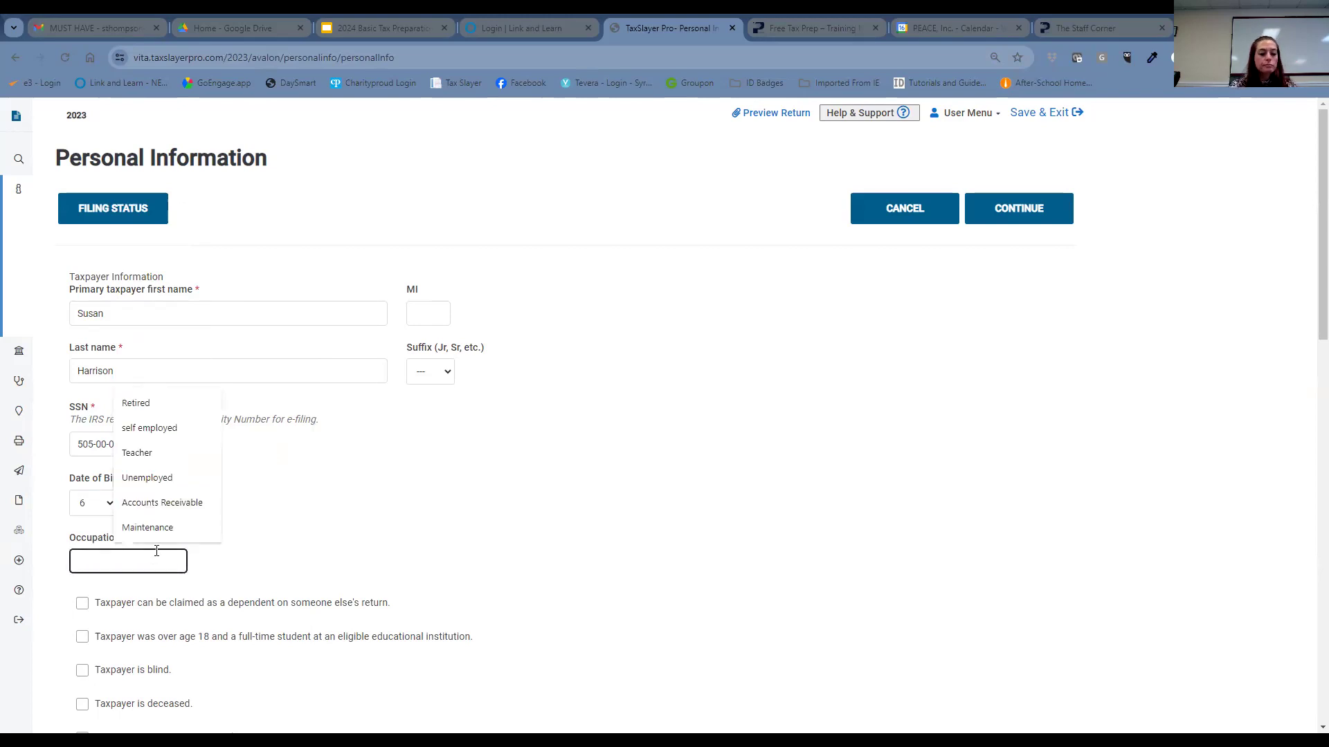
text(Accoun)
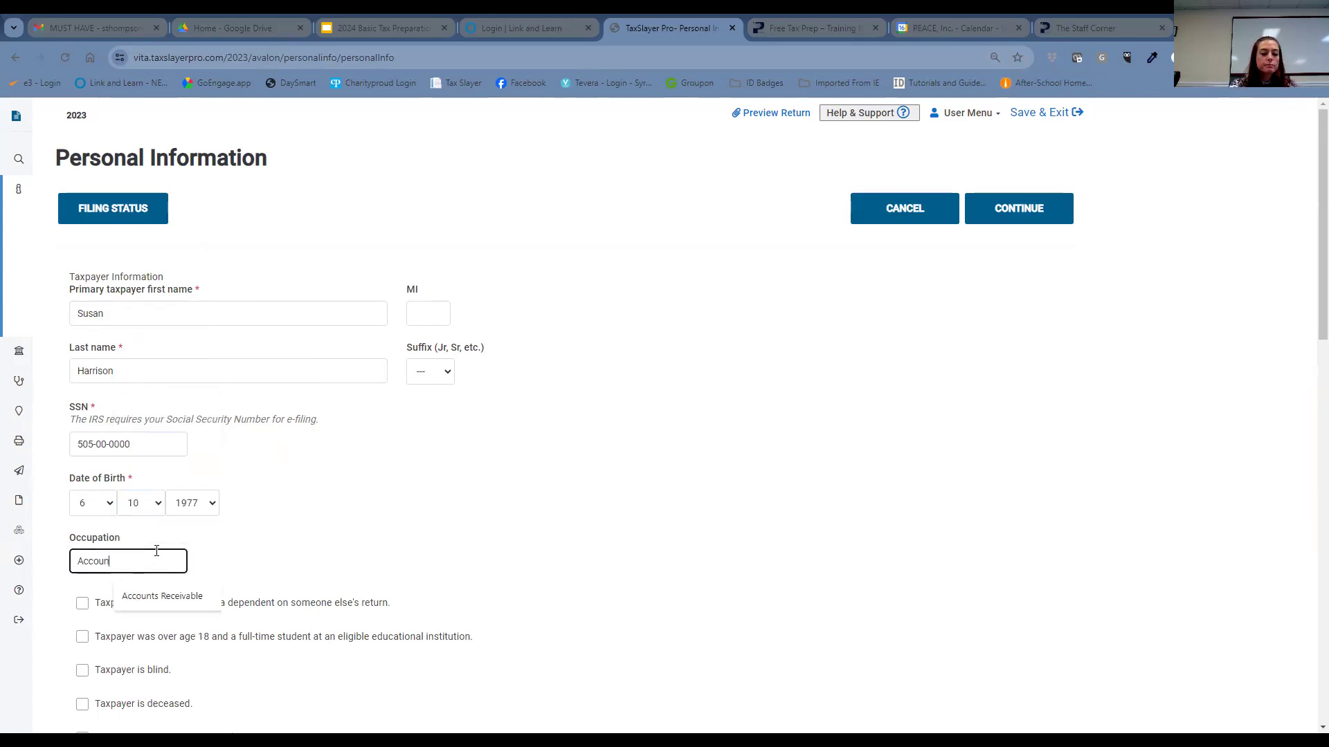
text(ts Re)
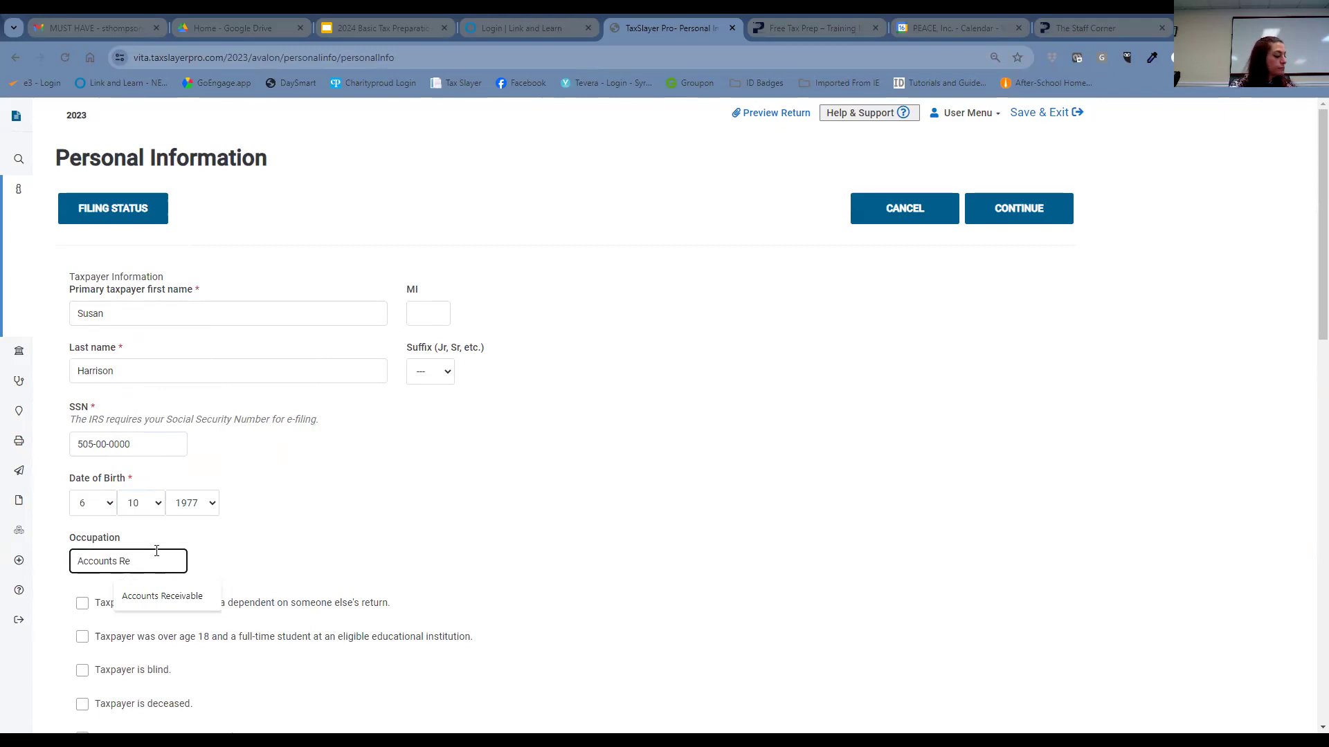
text(ceivable)
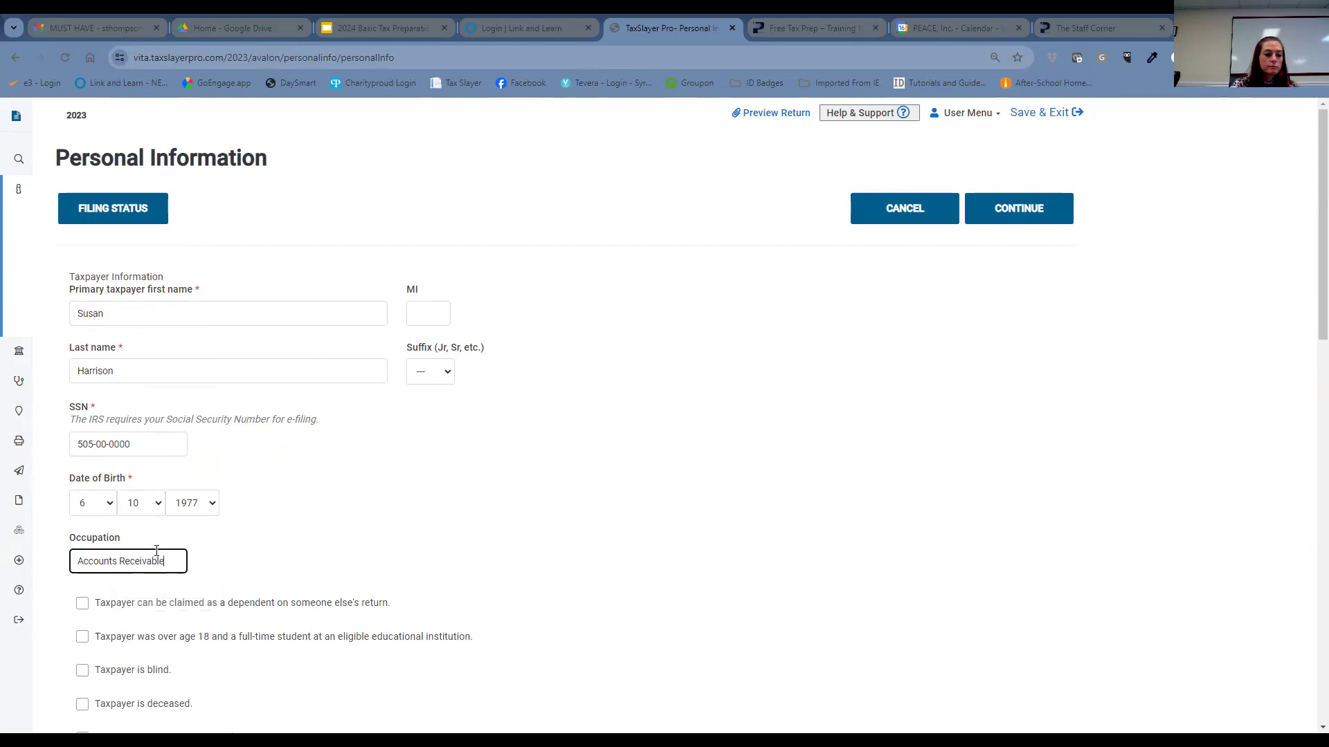
scroll(281, 551, down, 1)
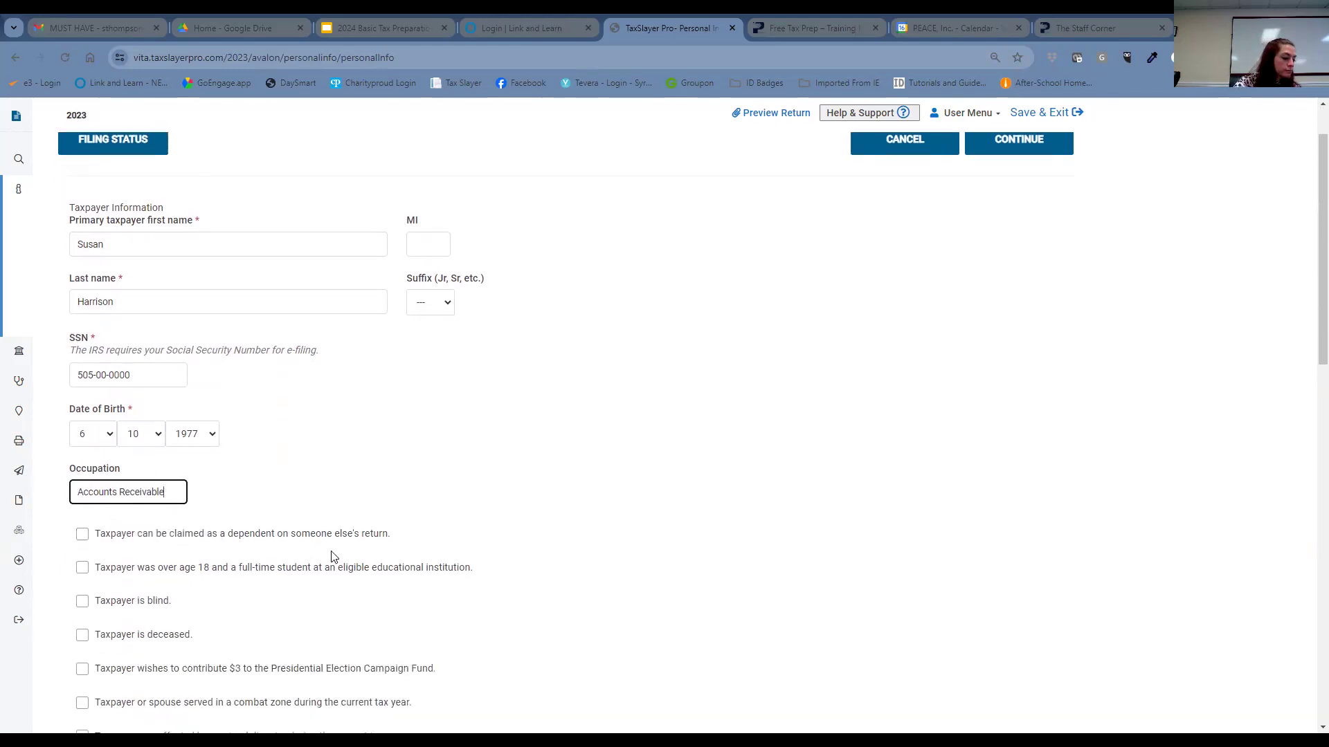
scroll(463, 527, down, 3)
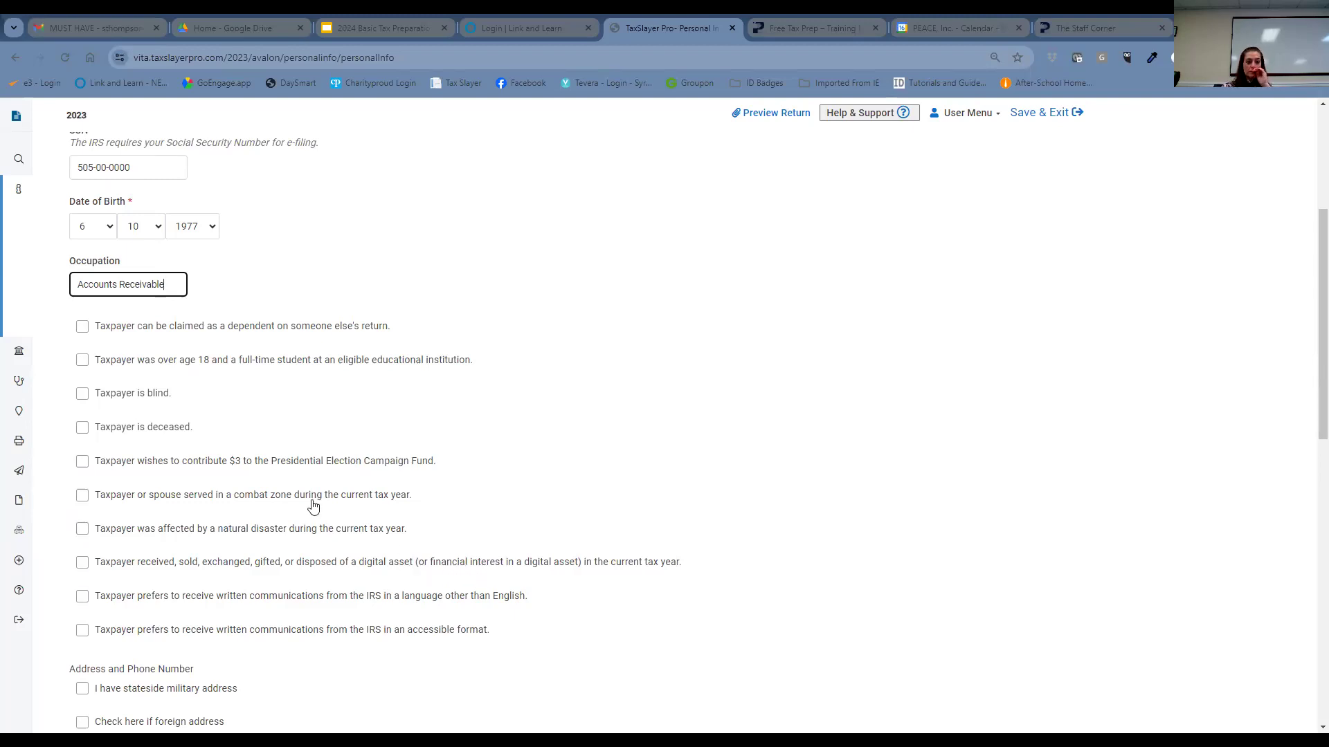
- Tick the taxpayer's $3 Presidential Election Campaign Fund contribution box
click(83, 463)
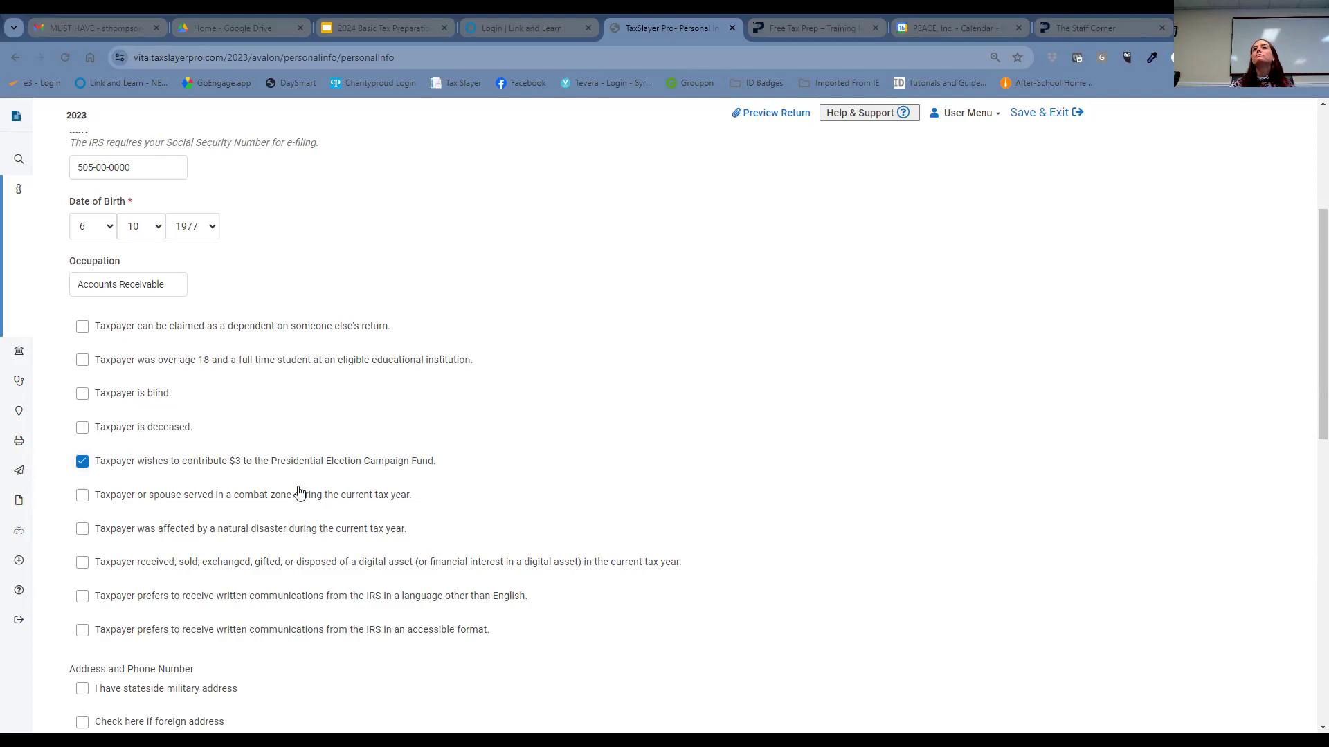
scroll(487, 465, down, 2)
scroll(487, 465, down, 2)
- Enter the taxpayer's street address and five-digit ZIP code
click(172, 498)
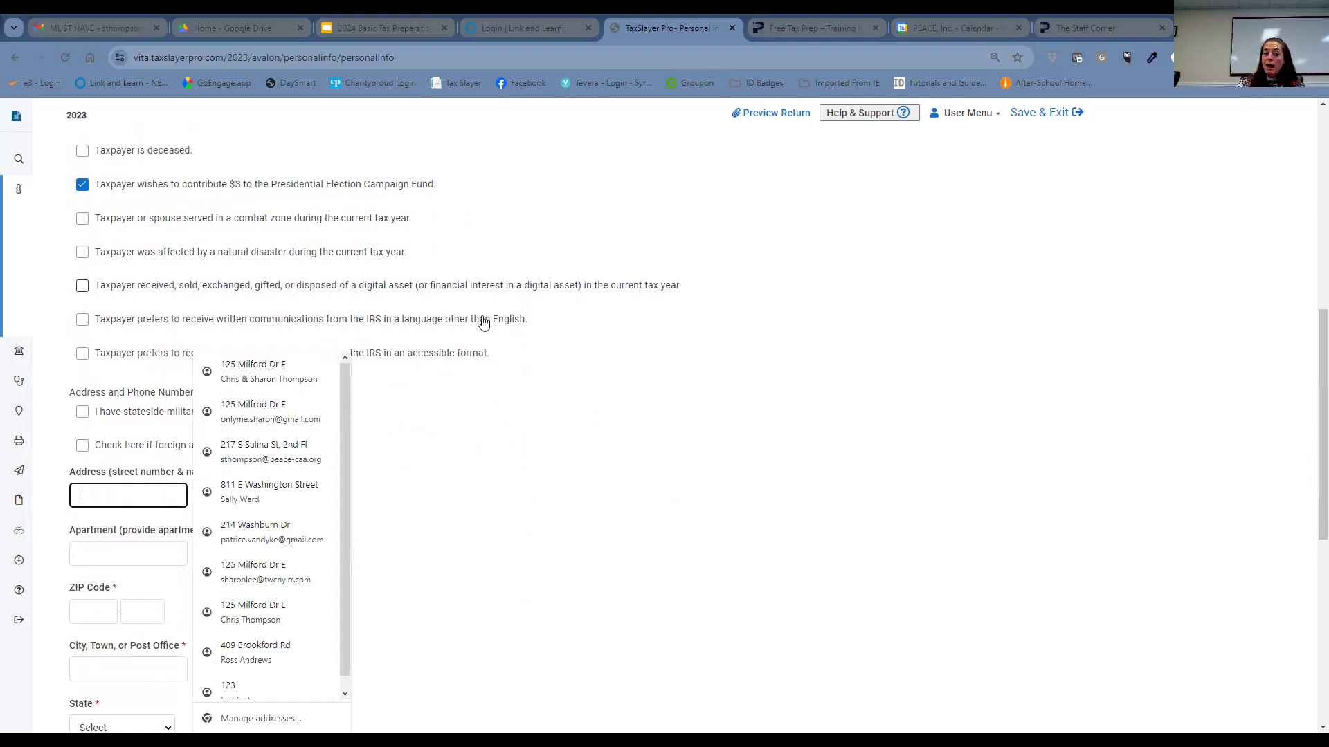
click(615, 415)
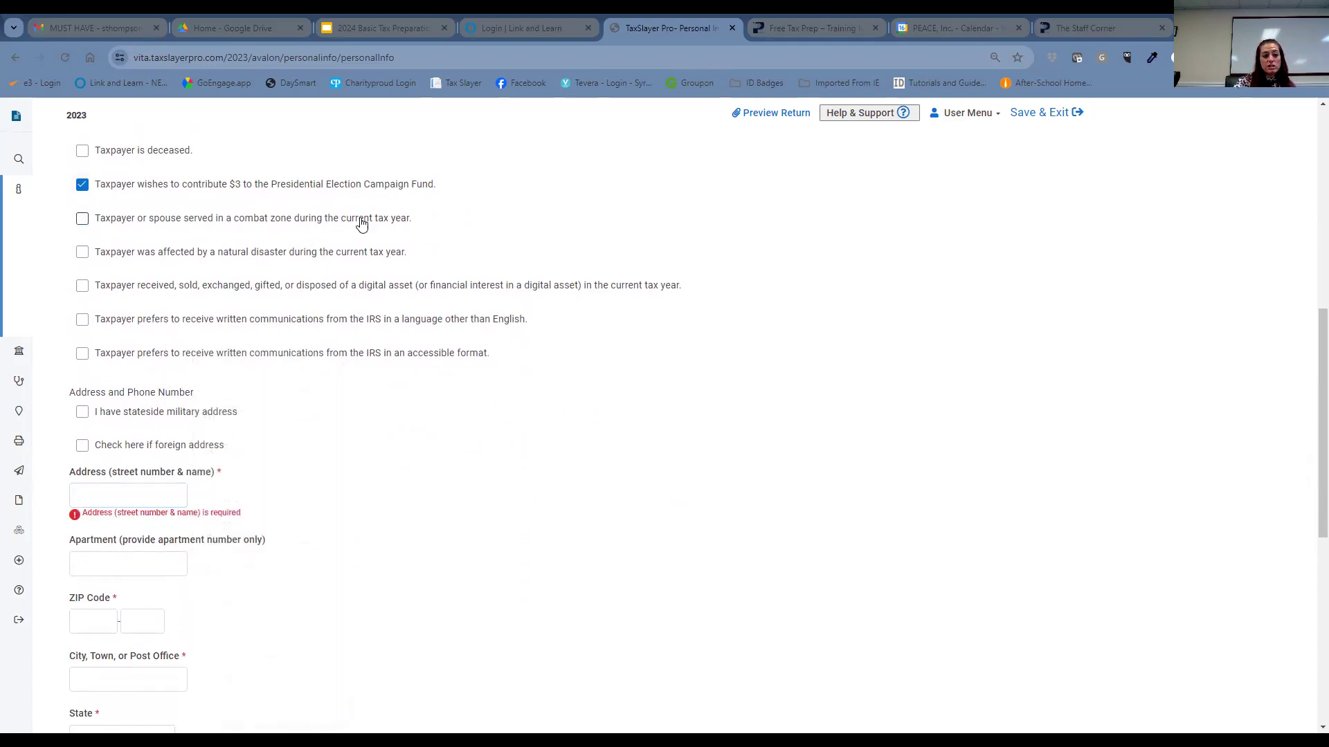
click(153, 491)
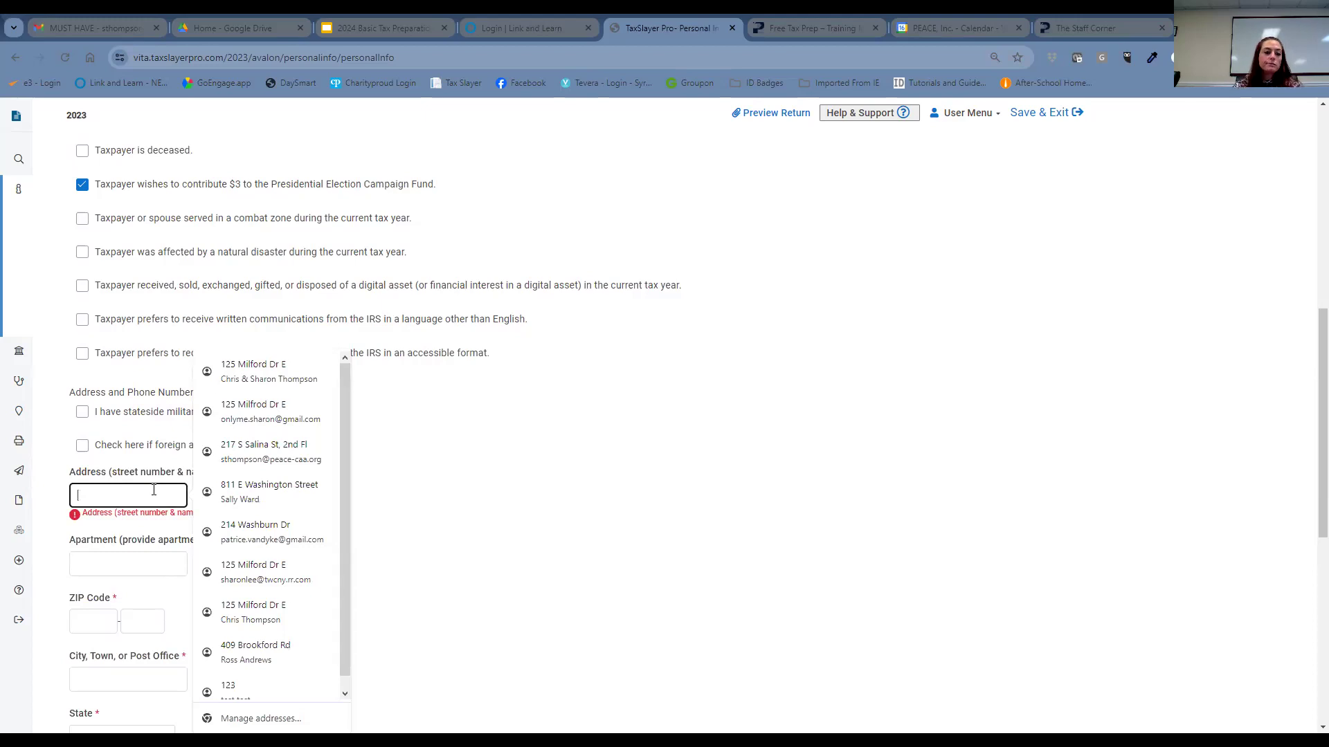
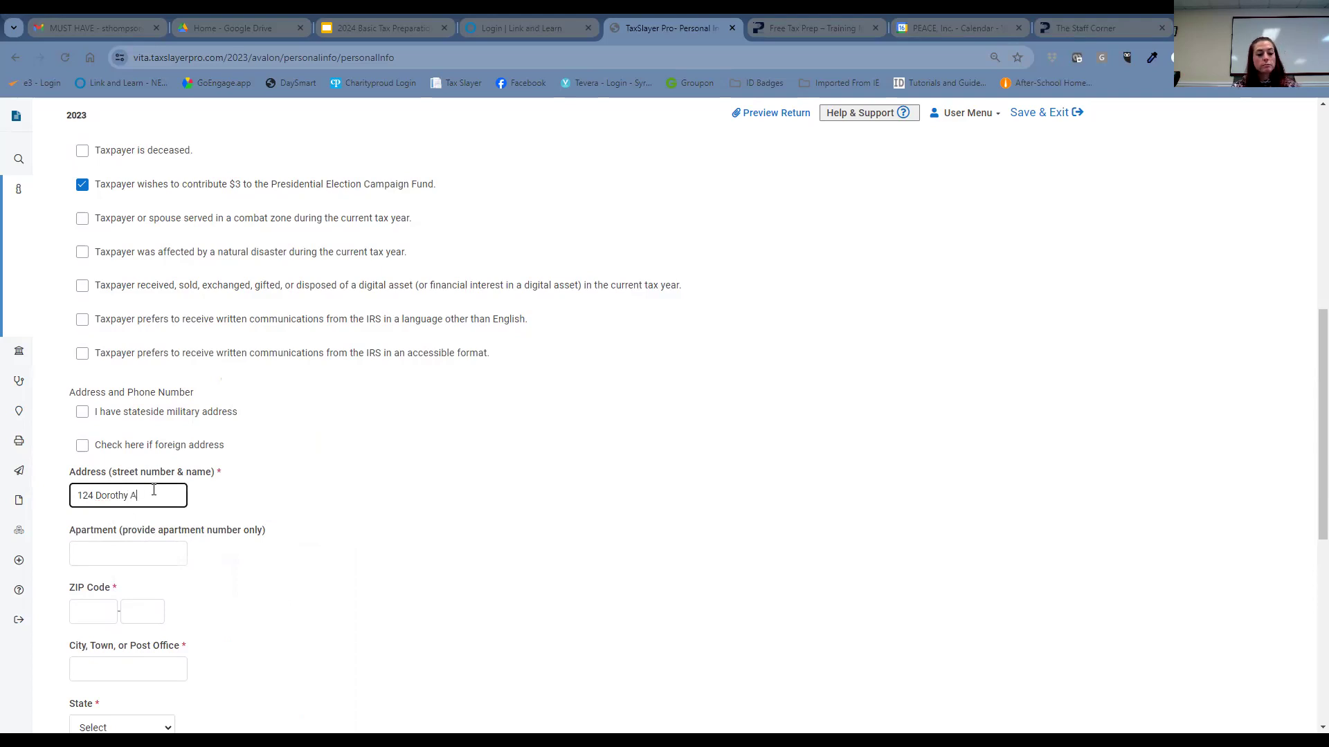
key(Tab)
key(Tab)
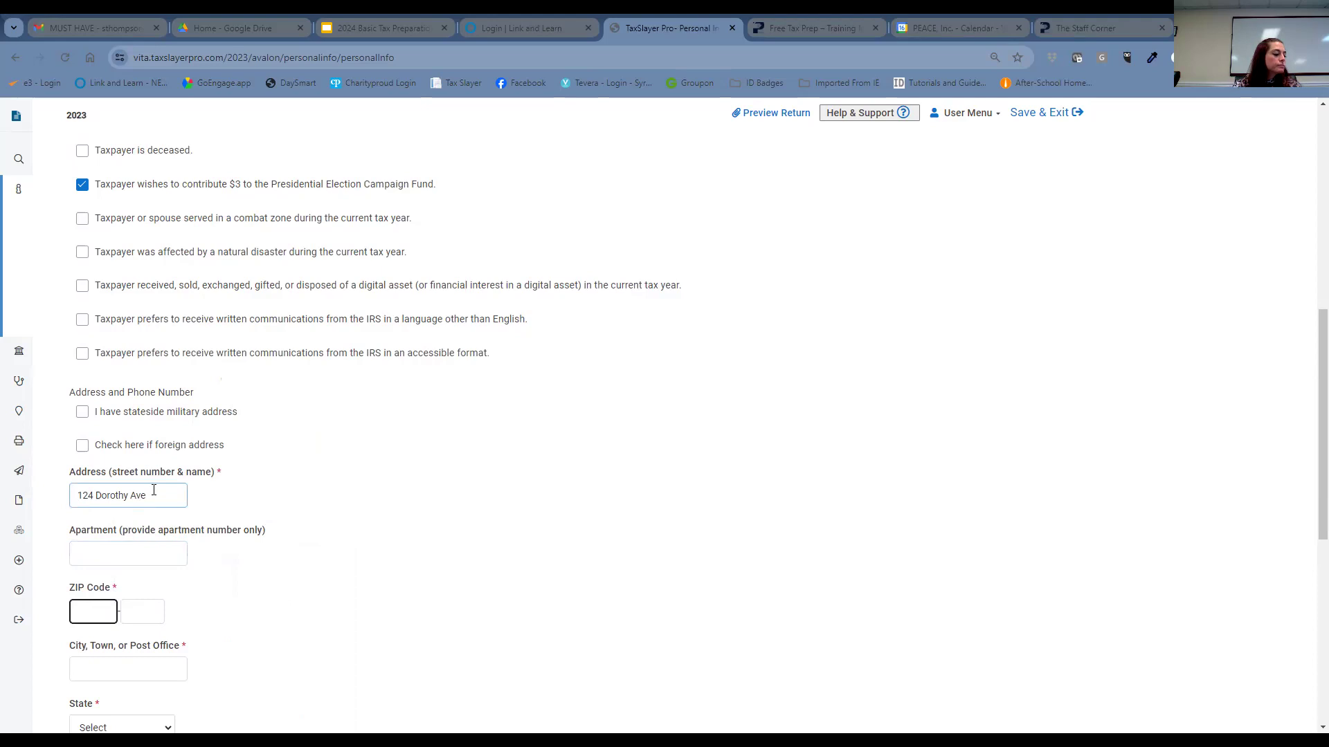
key(Tab)
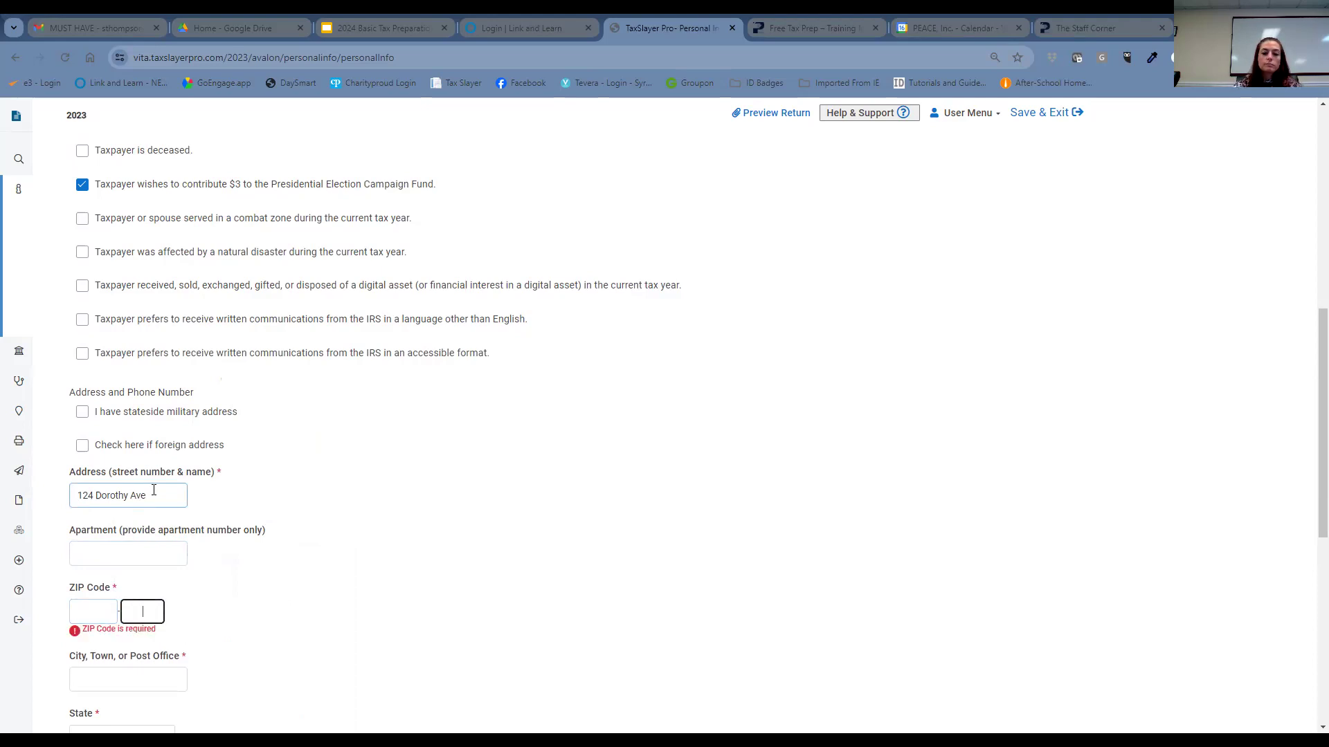
click(114, 615)
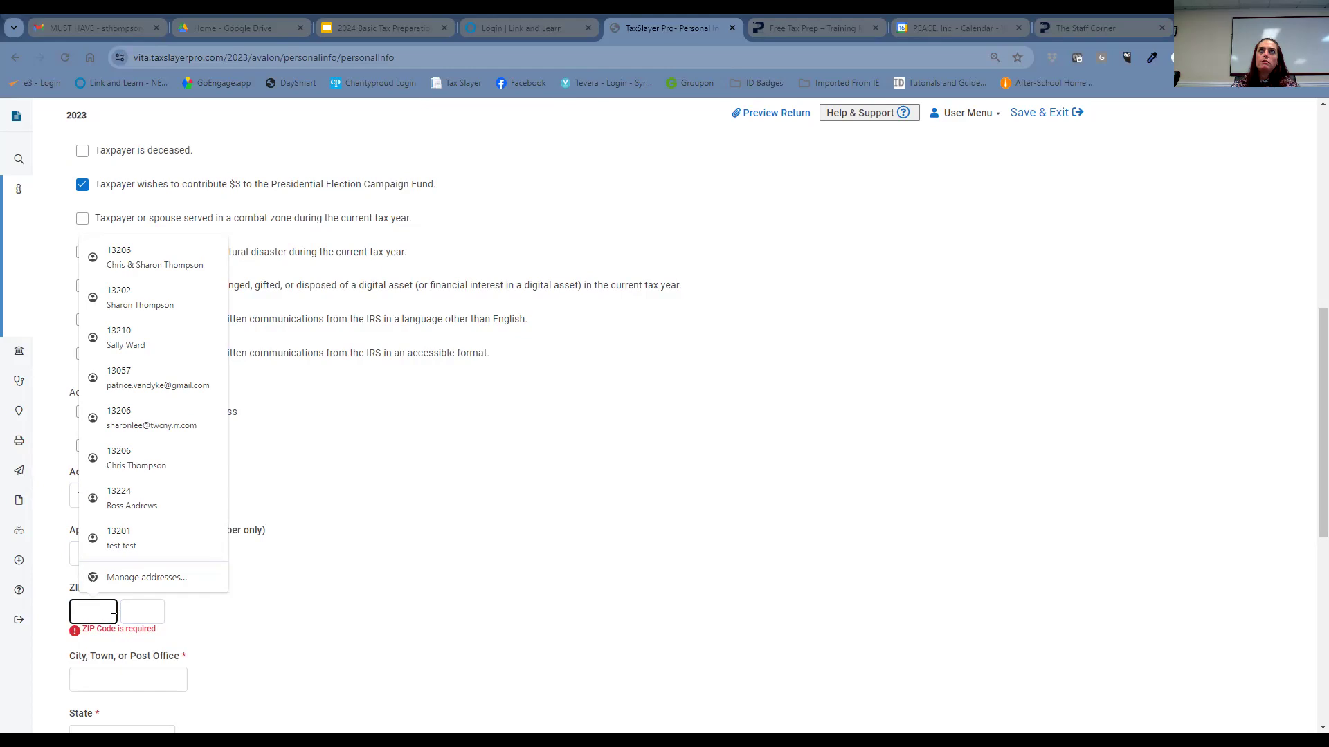
text(13205)
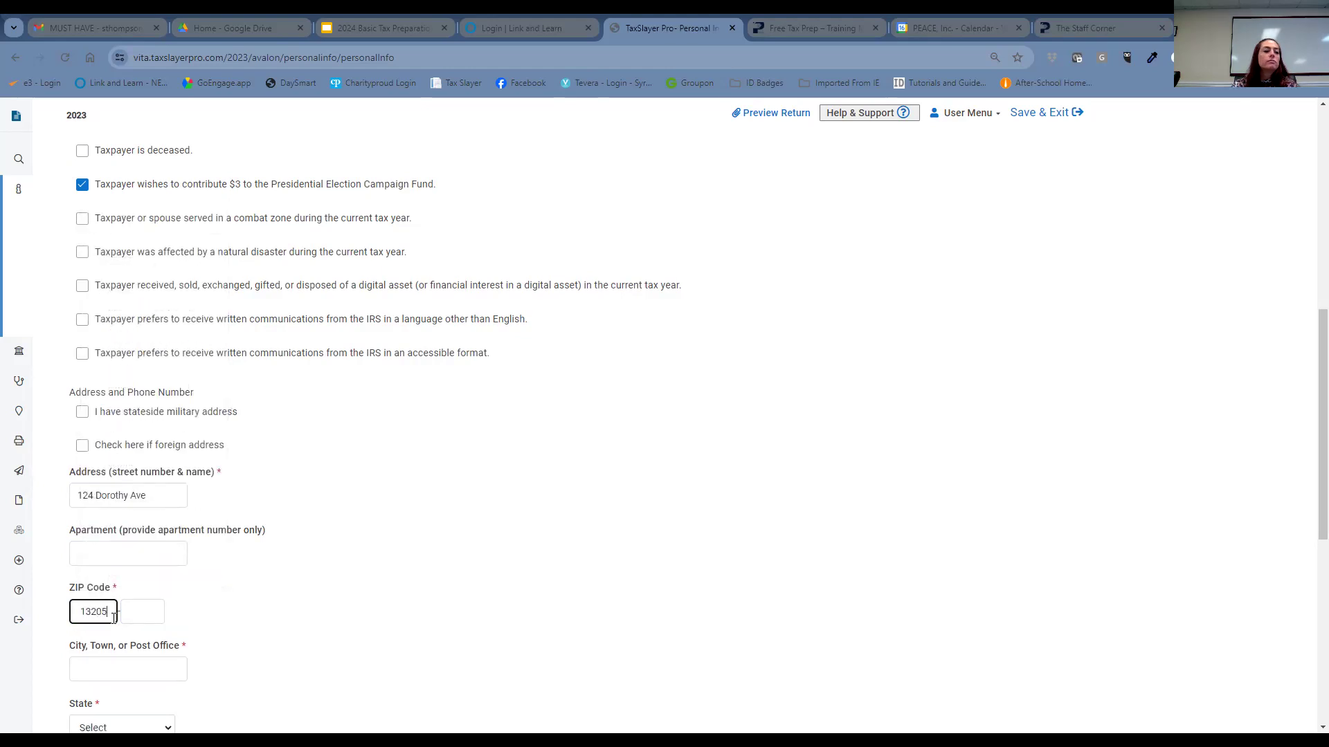
- Enter the taxpayer's daytime telephone number
scroll(468, 436, down, 2)
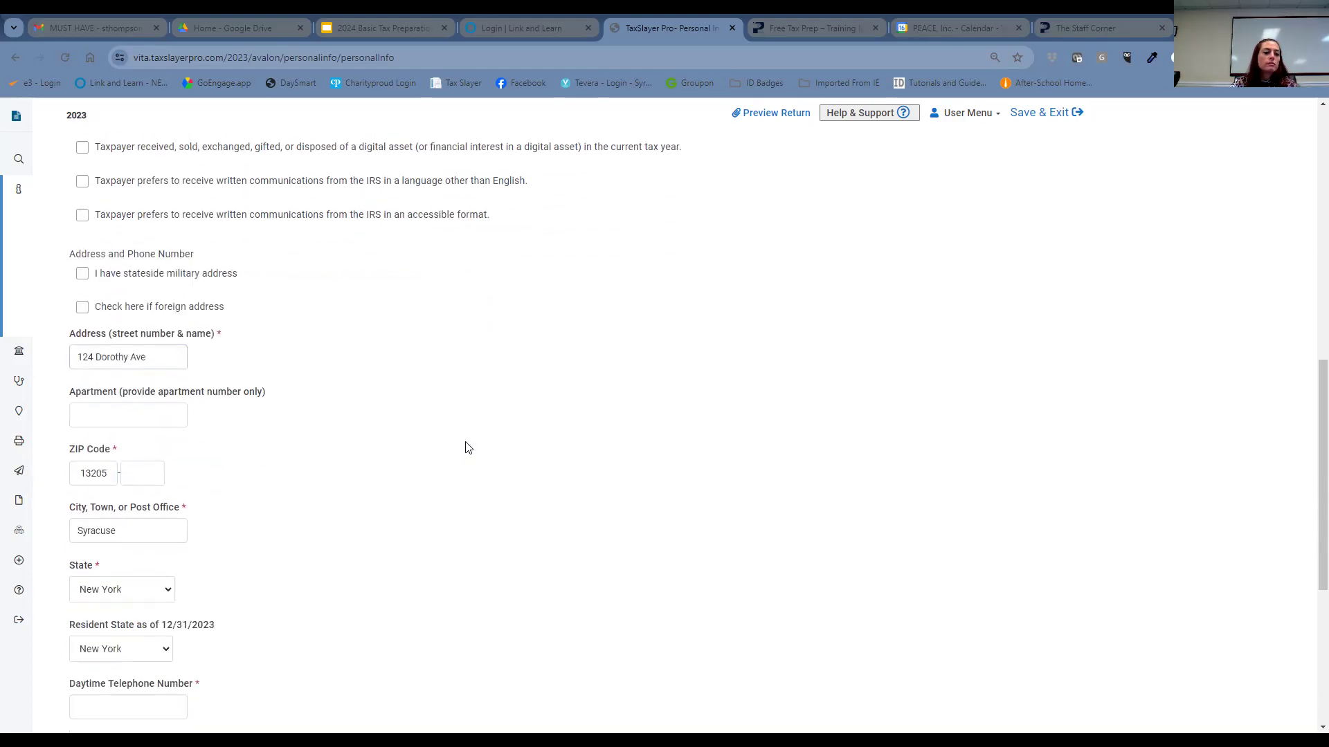
click(429, 480)
scroll(426, 480, down, 1)
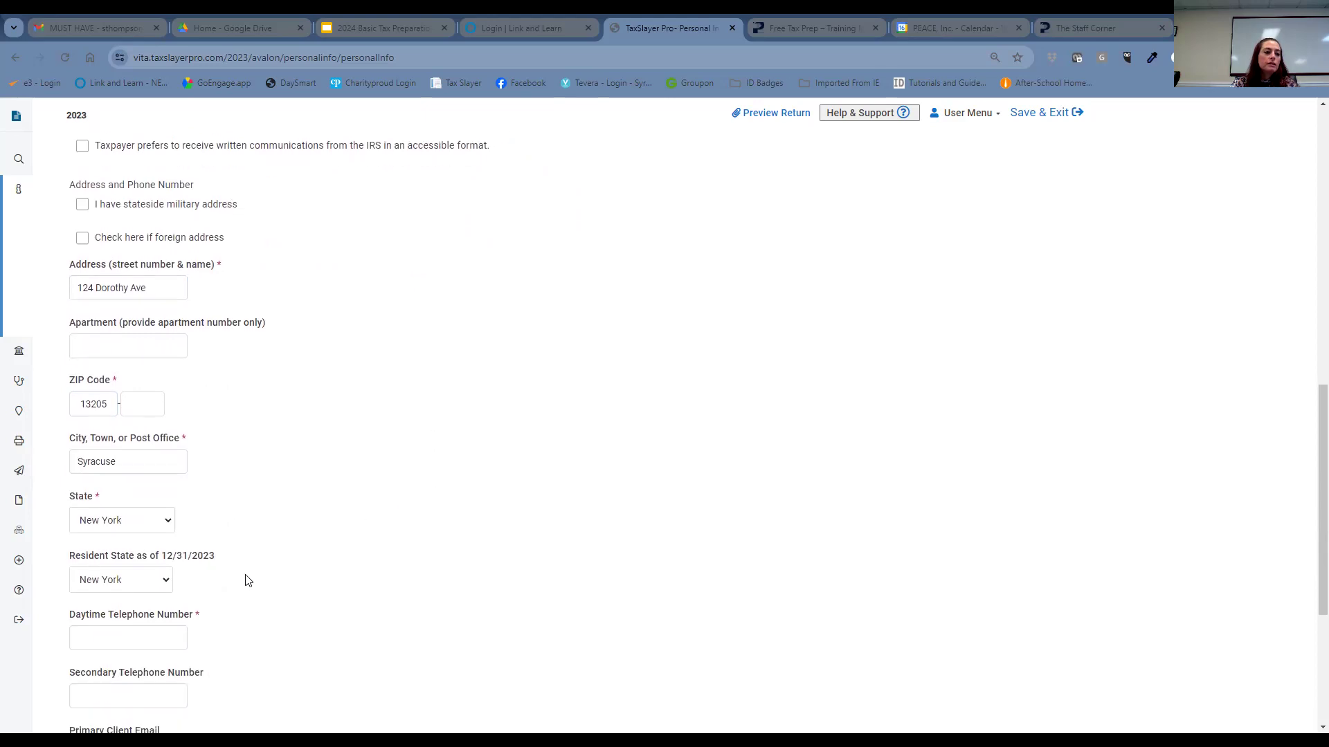
click(133, 636)
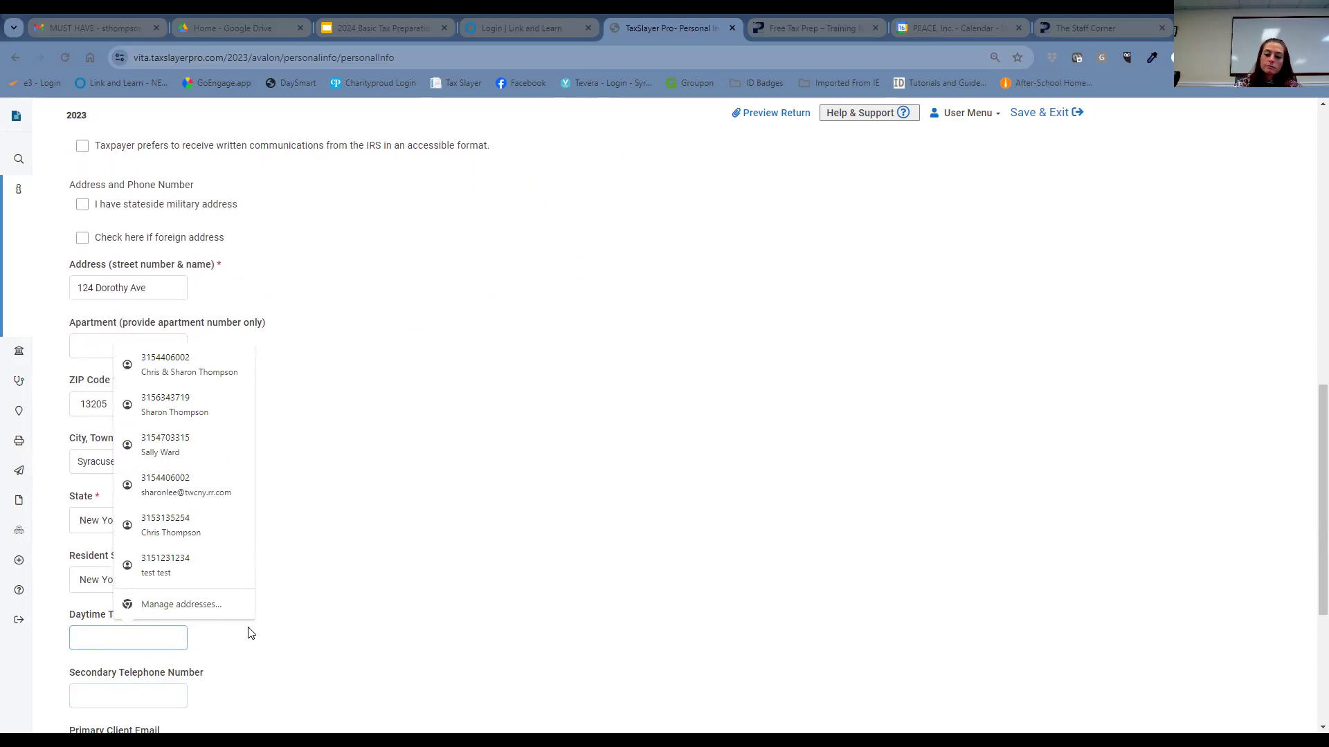
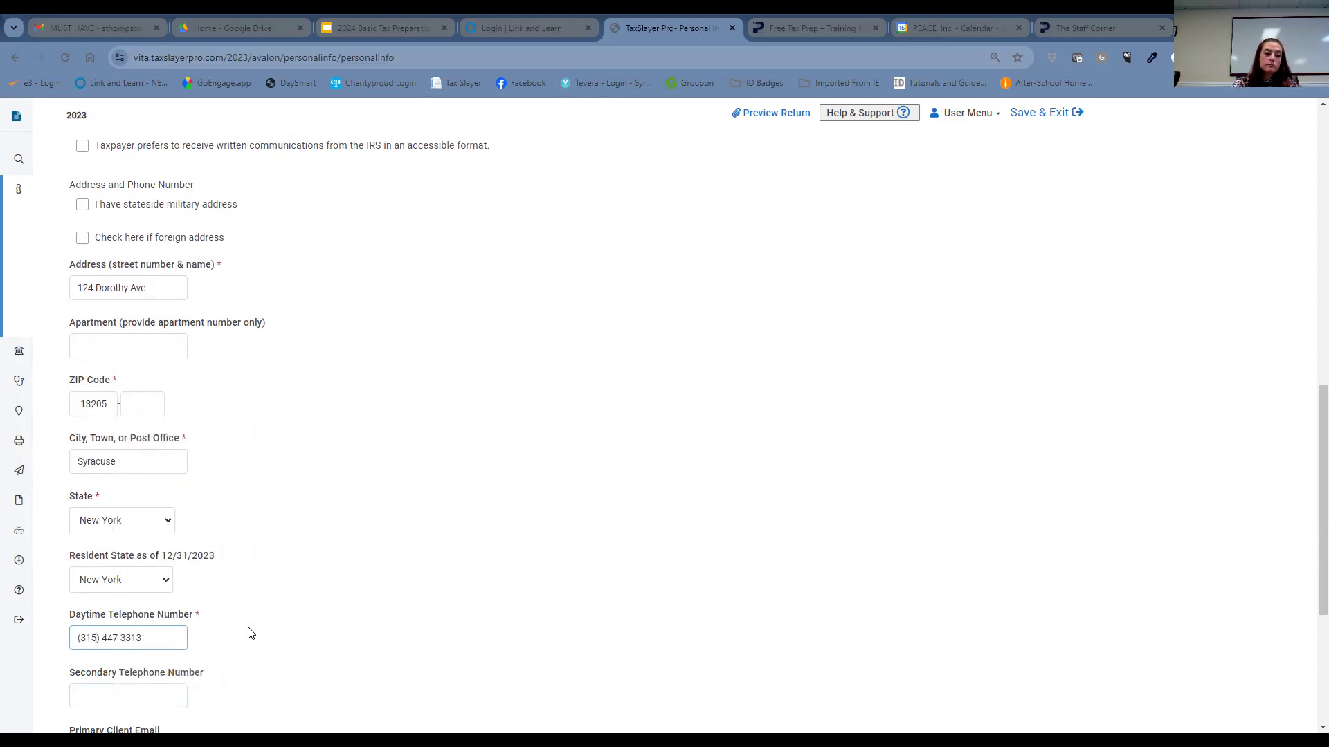
click(346, 542)
- Correct the ZIP code so the city fills in as East Syracuse, New York
key(Tab)
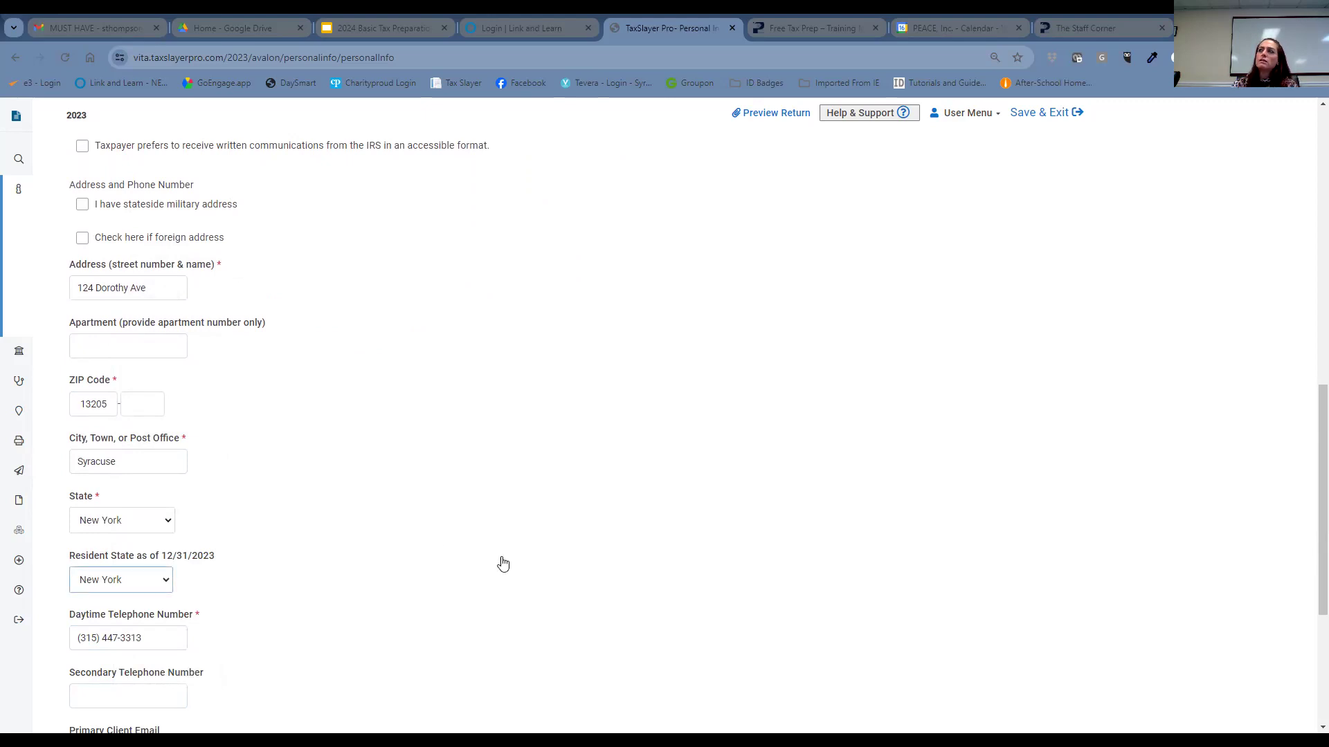
scroll(512, 580, up, 2)
click(148, 601)
click(114, 543)
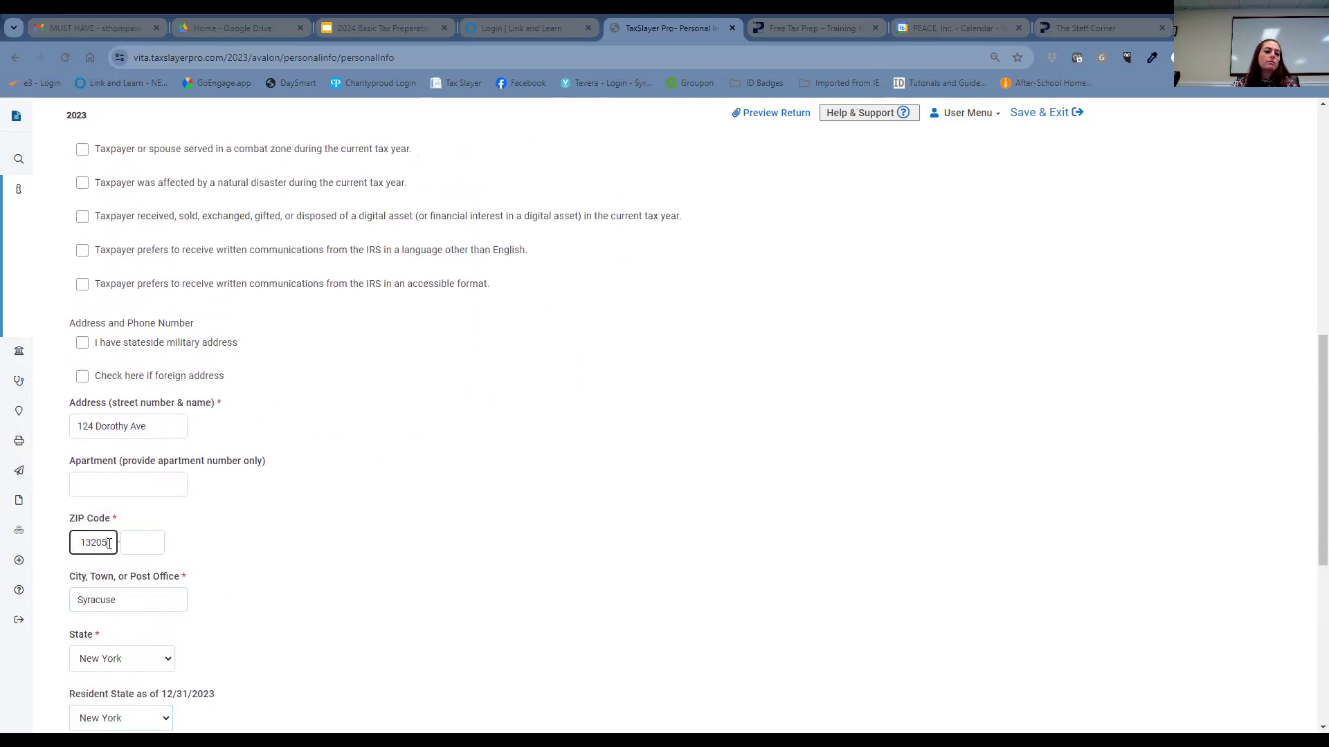
key(BackSpace)
key(BackSpace)
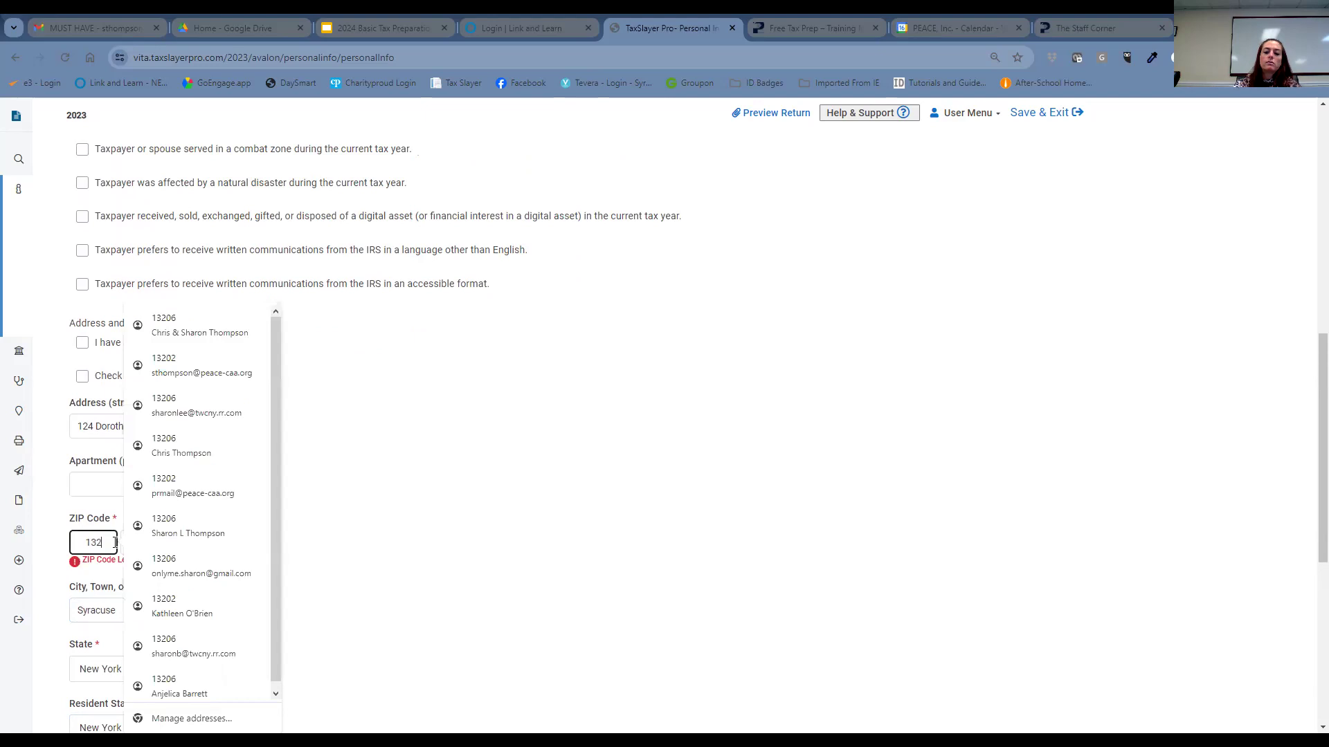
key(BackSpace)
text(057)
click(476, 496)
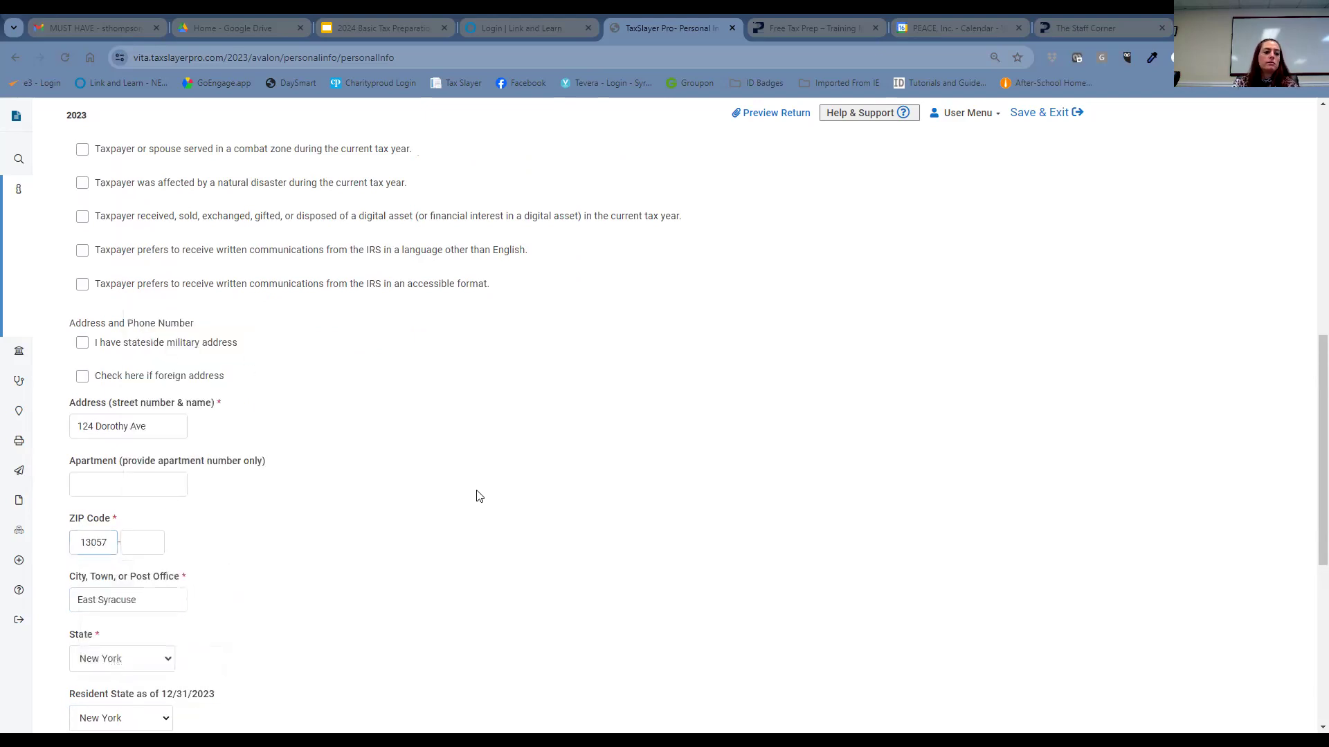
scroll(281, 580, down, 6)
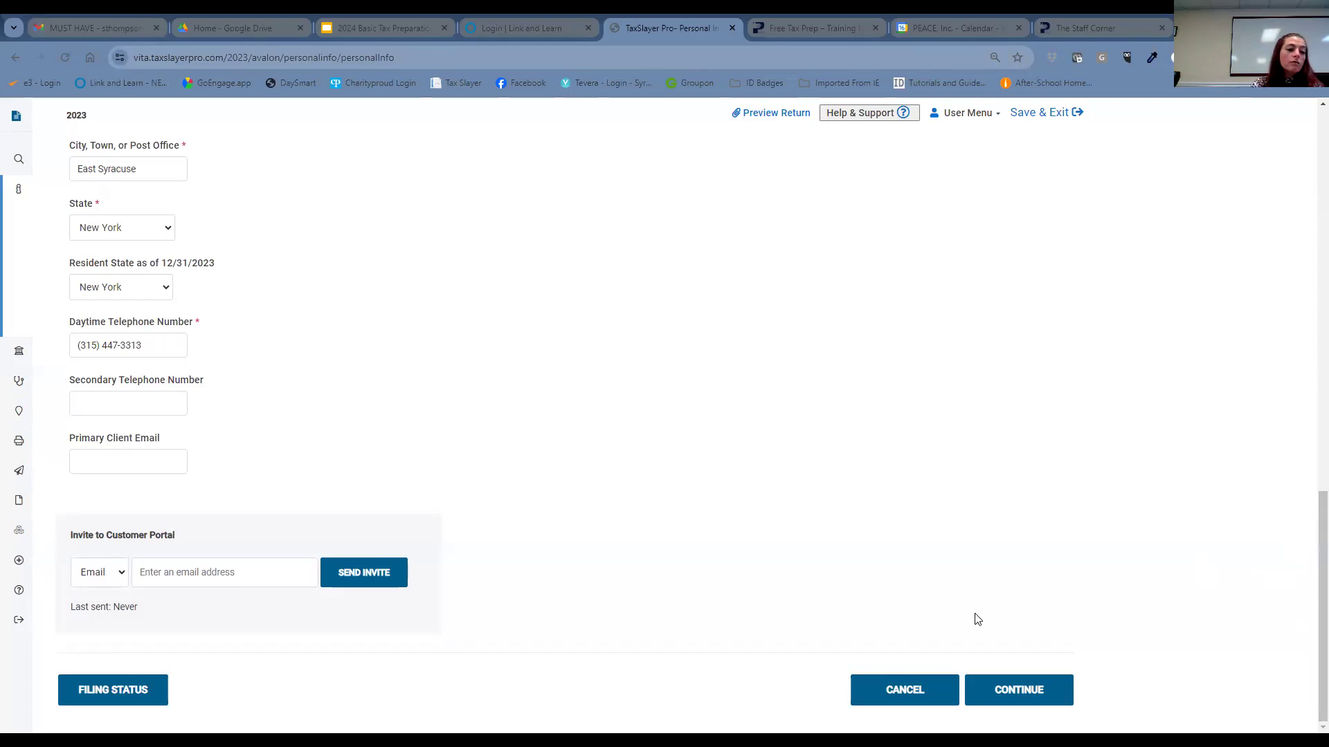
- Leave the client email blank and continue to the New York Return page
click(105, 461)
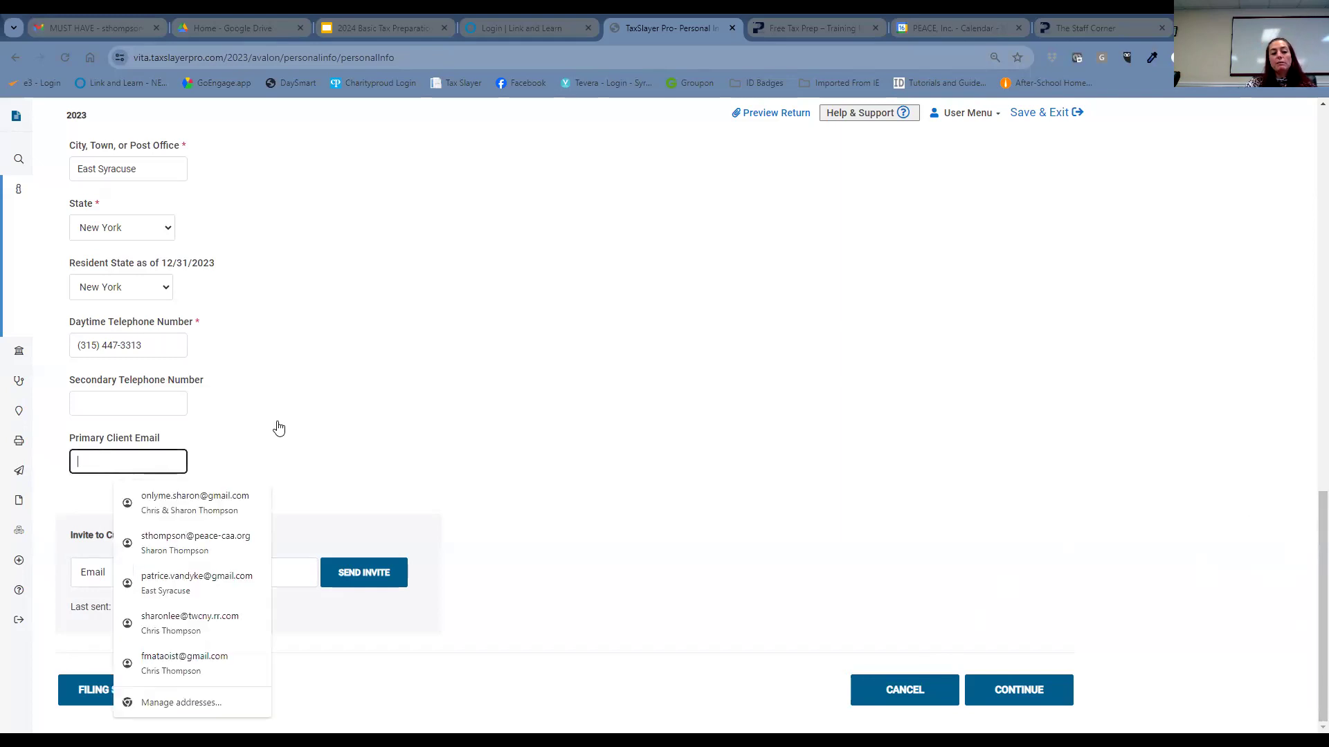
key(shift+Tab)
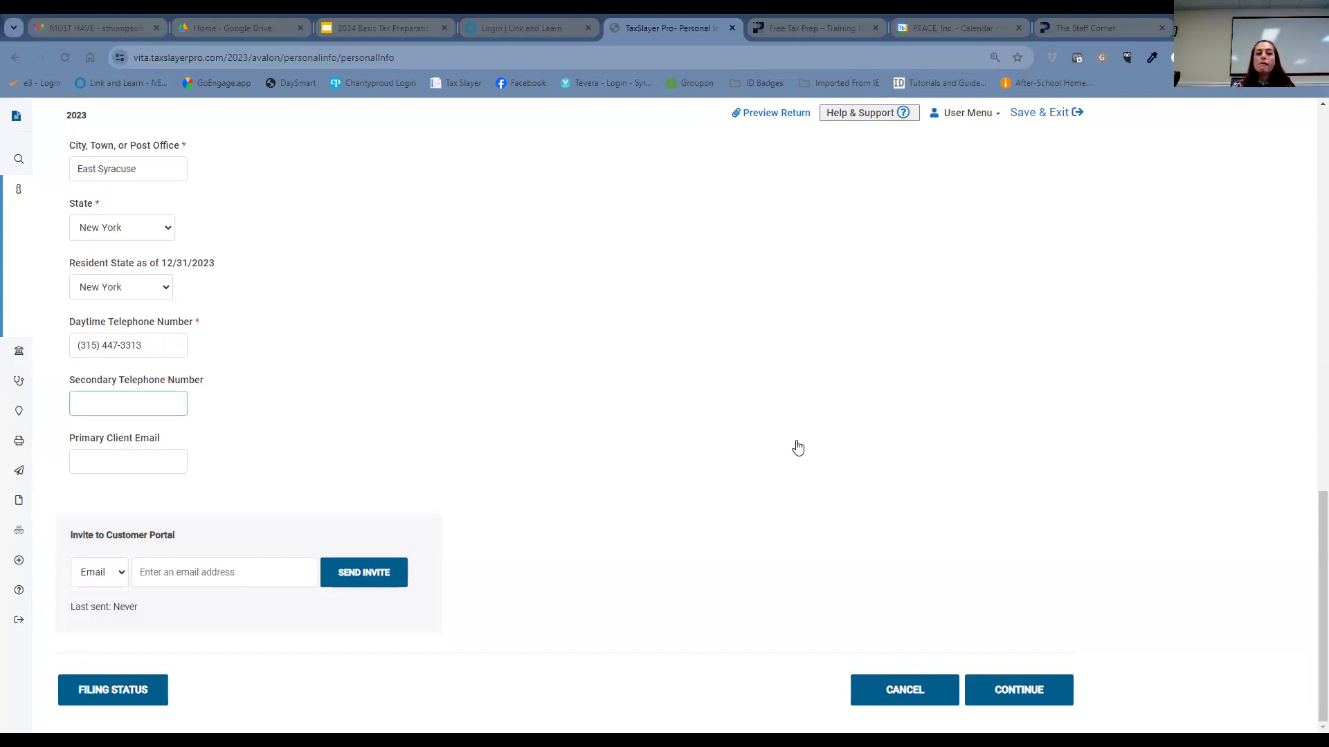
click(1033, 687)
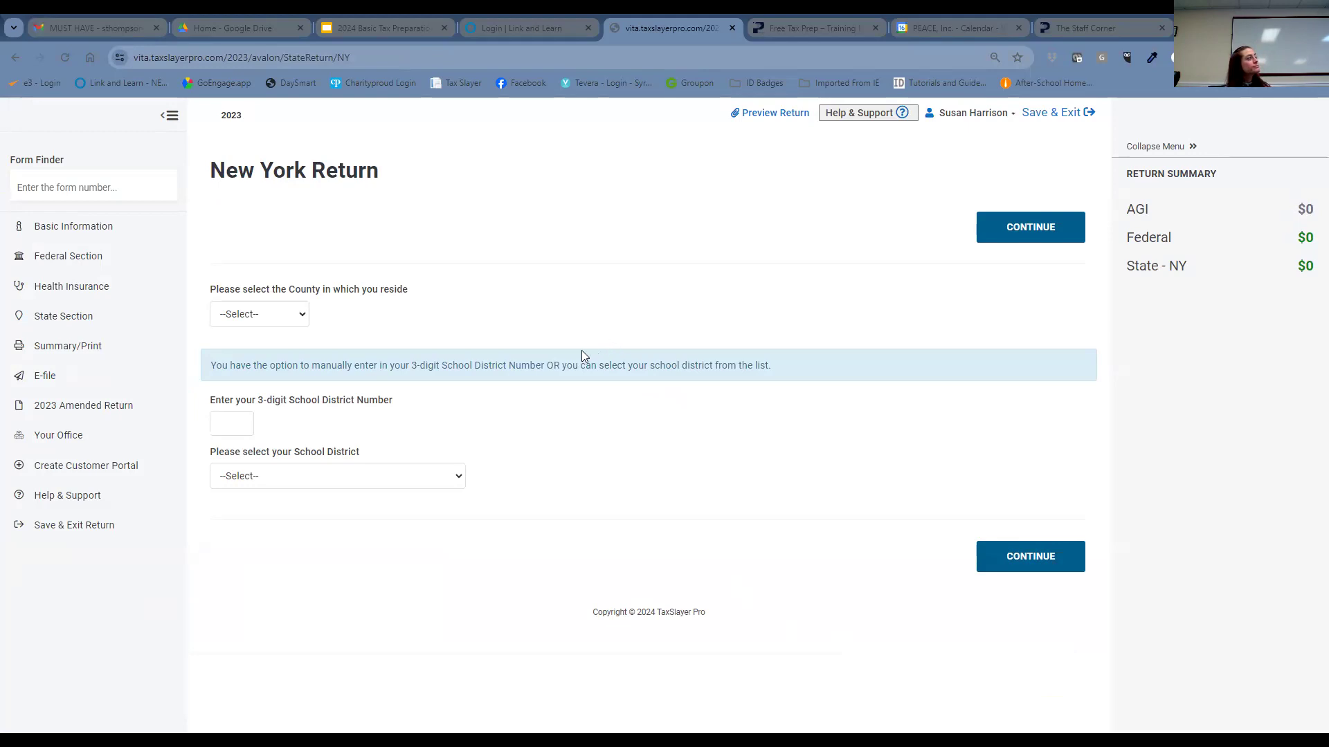
- Set the New York county of residence to ONONDAGA
click(272, 314)
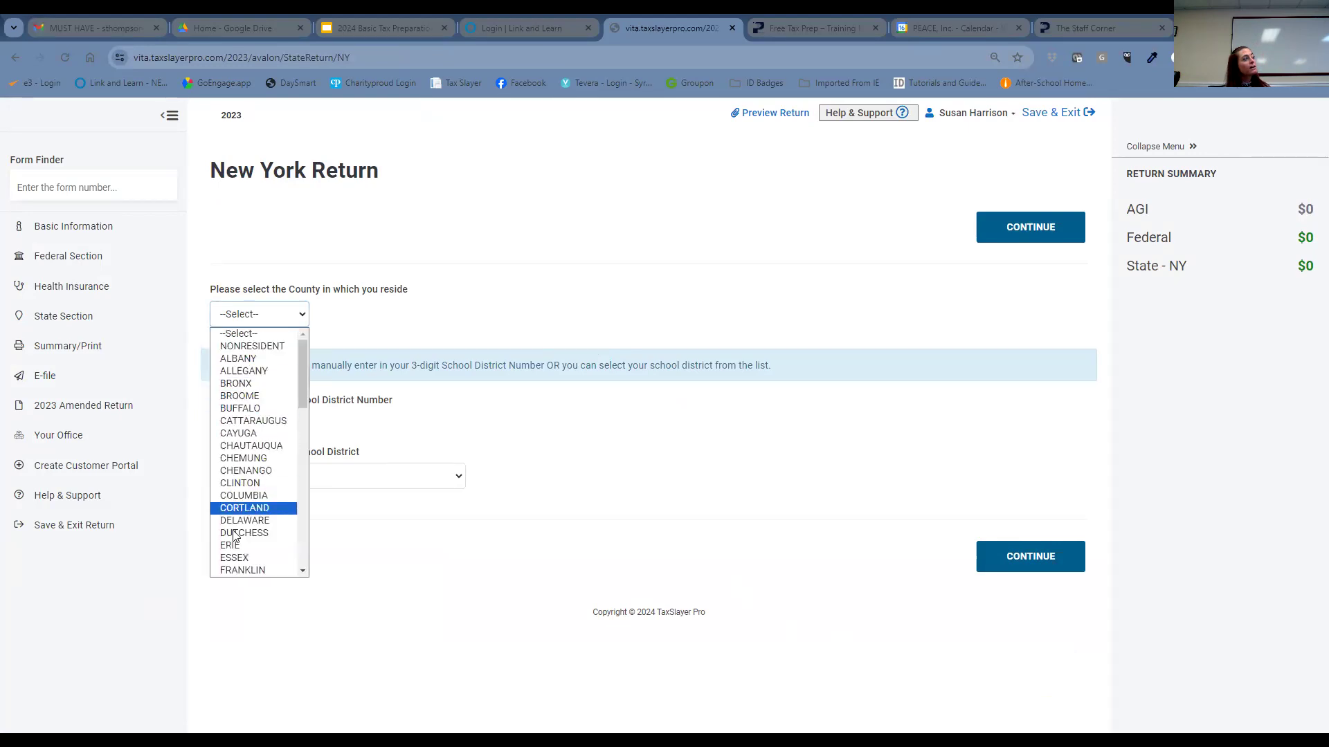
scroll(253, 526, down, 4)
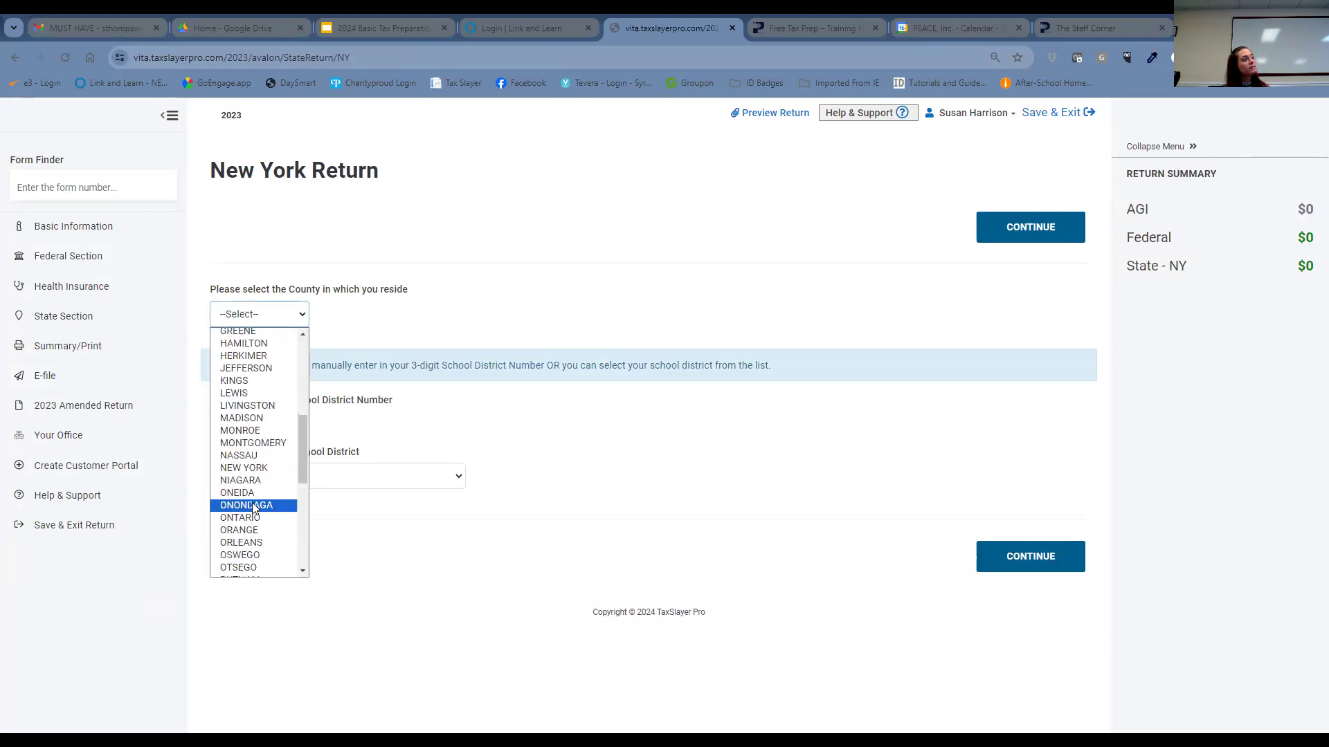
click(253, 506)
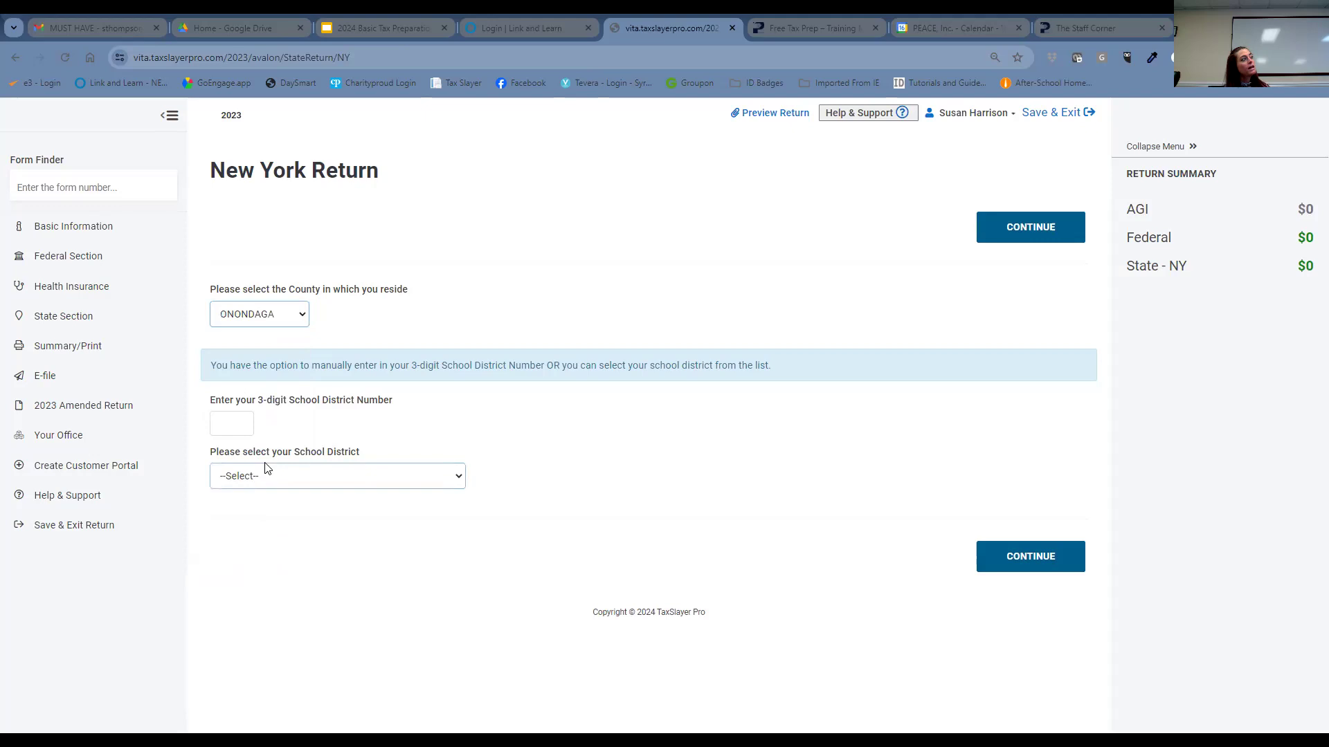
- Set the school district to EAST SYRACUSE (MINOA) and save the New York answers
click(268, 476)
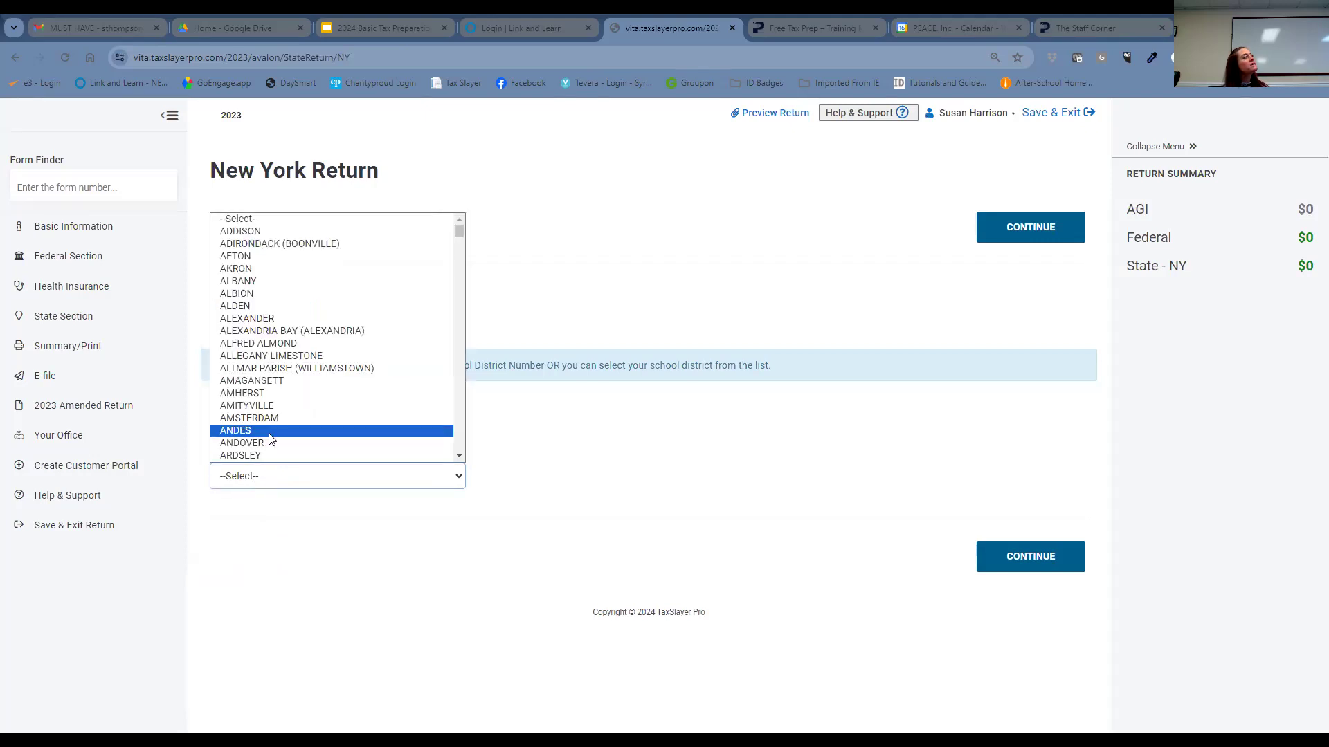
scroll(270, 439, down, 10)
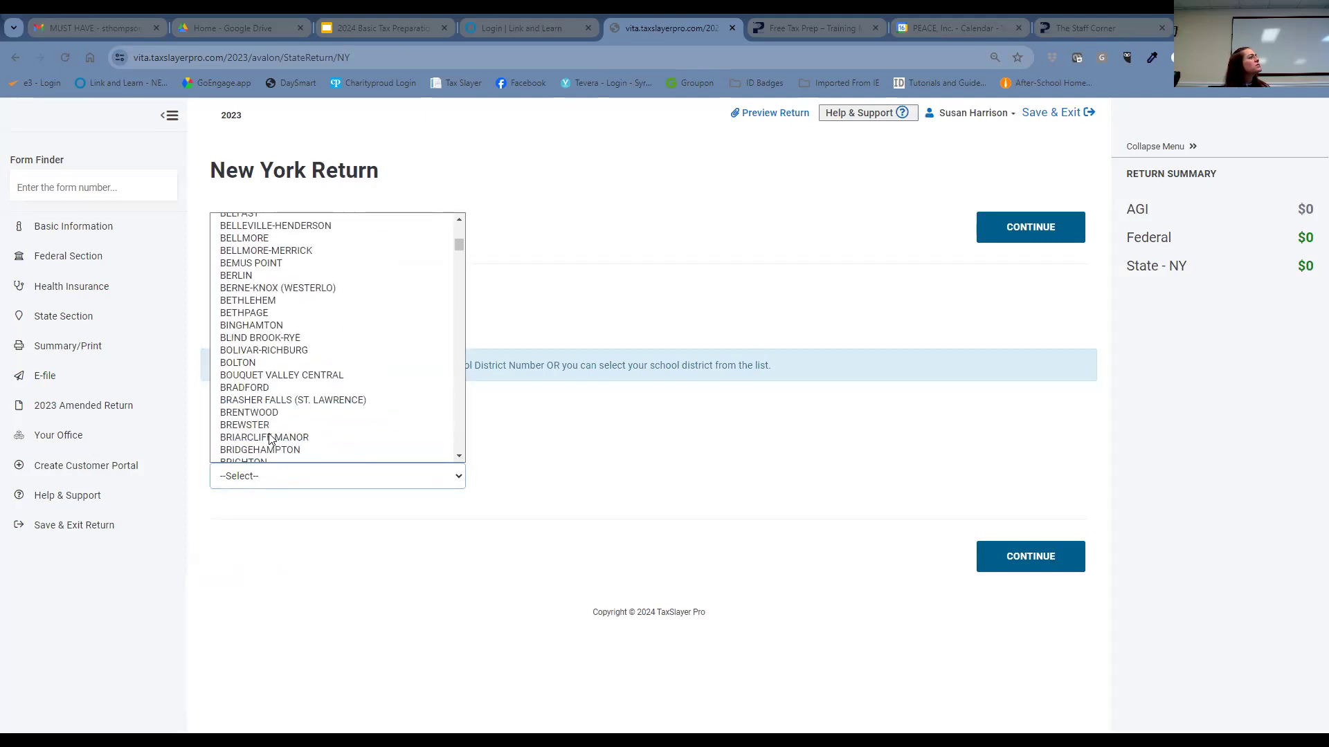
scroll(272, 415, down, 8)
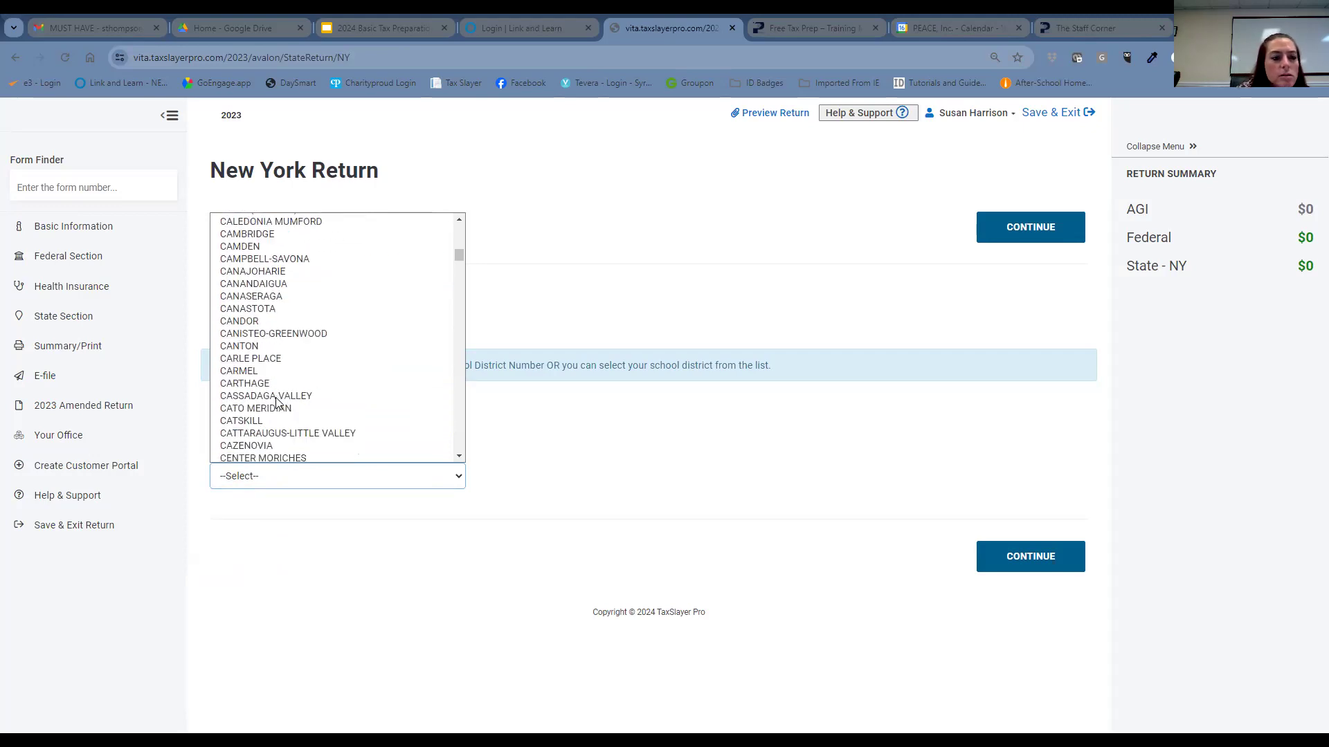
scroll(277, 401, down, 5)
key(e)
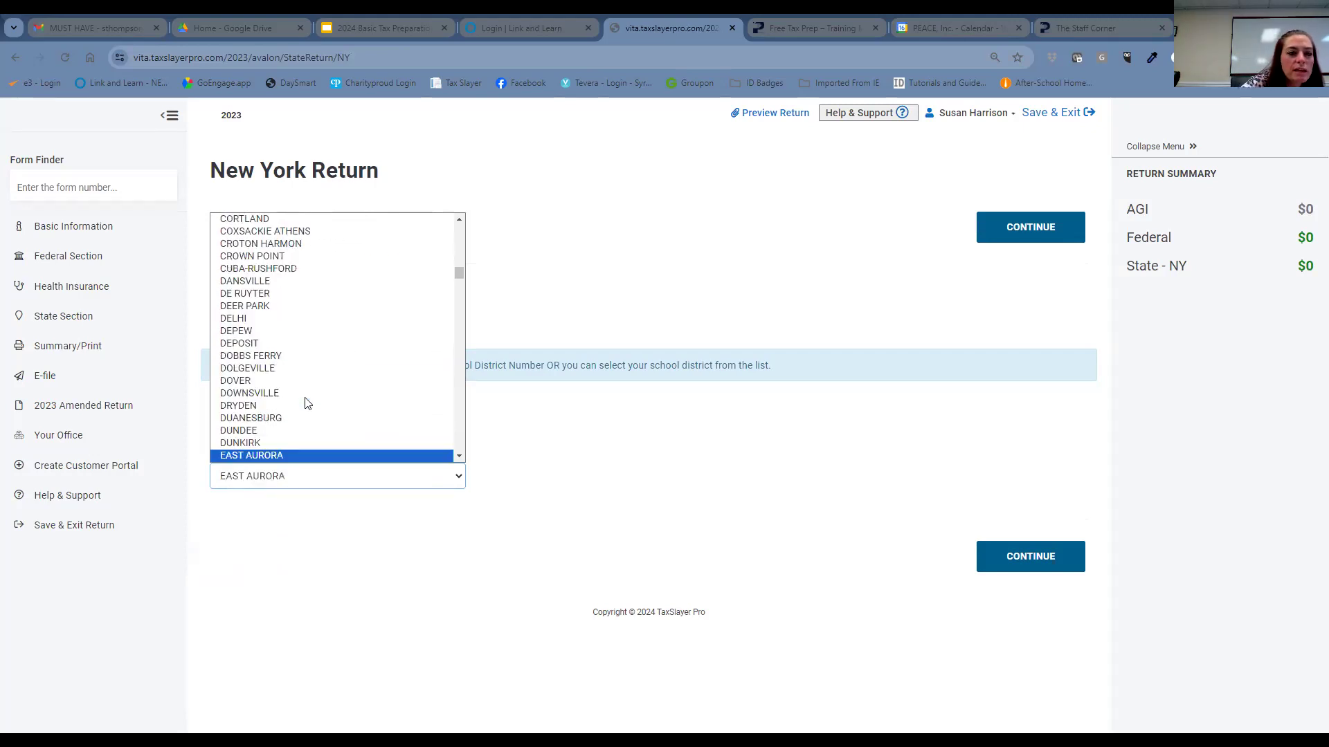
scroll(310, 398, down, 2)
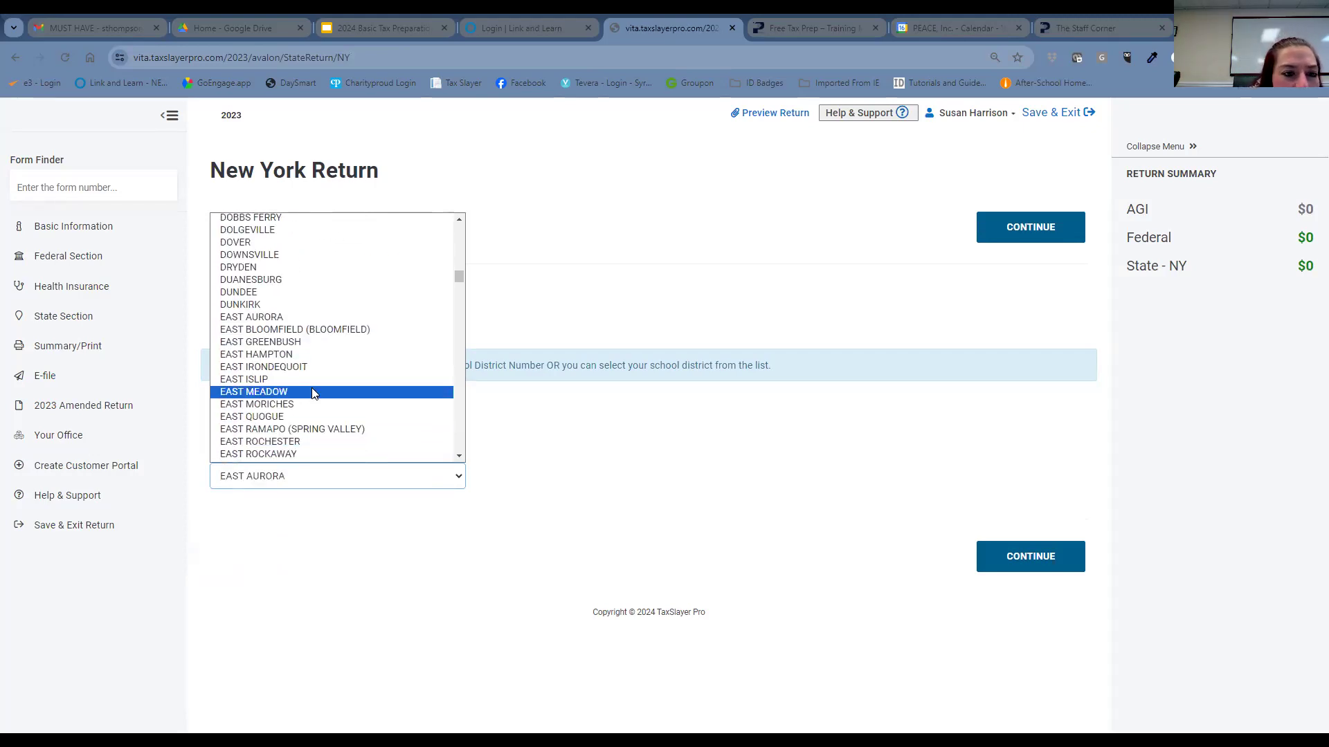
scroll(312, 393, down, 2)
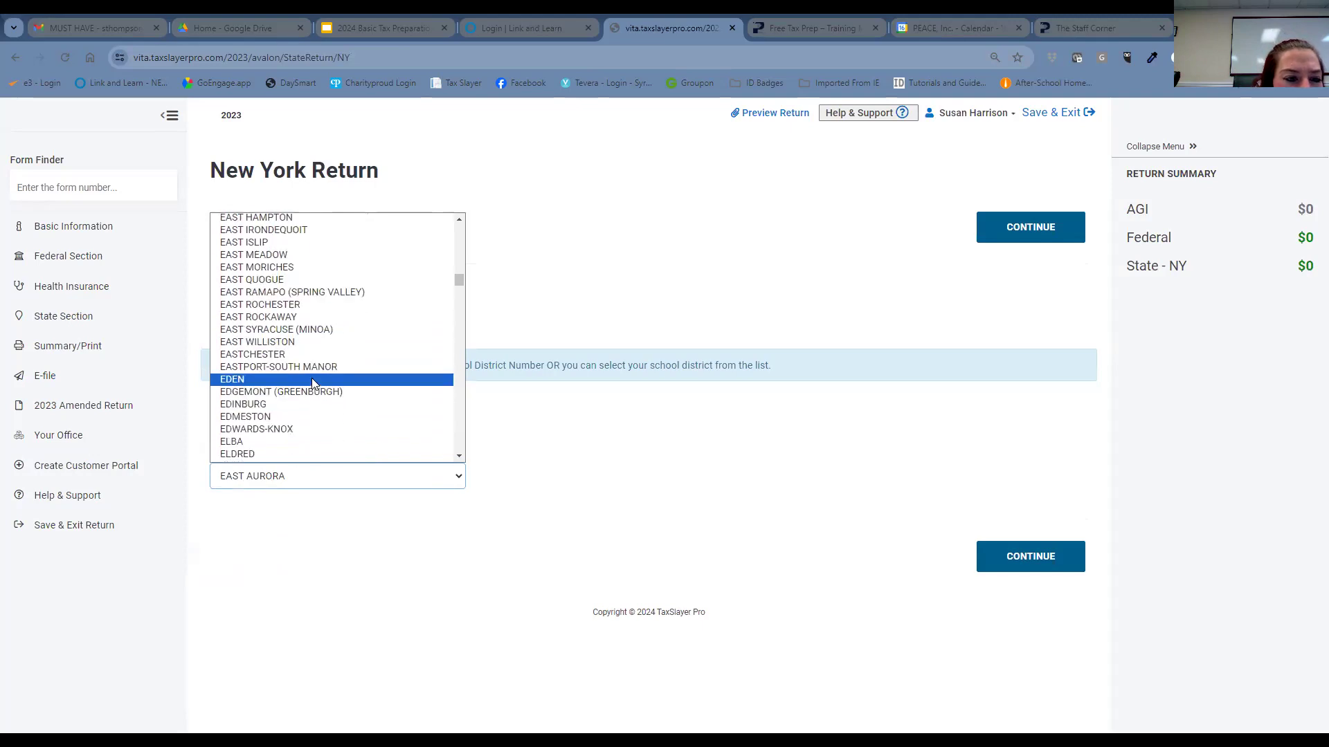
click(291, 328)
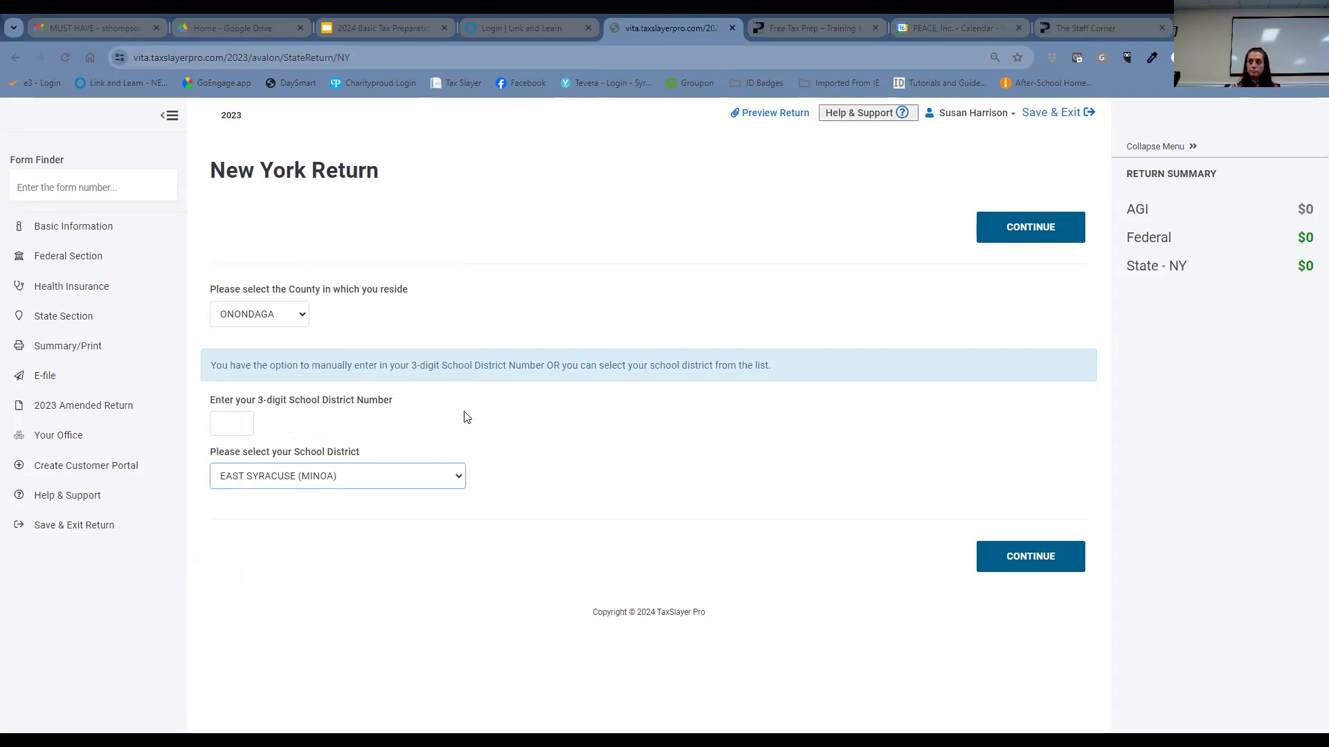
click(1045, 559)
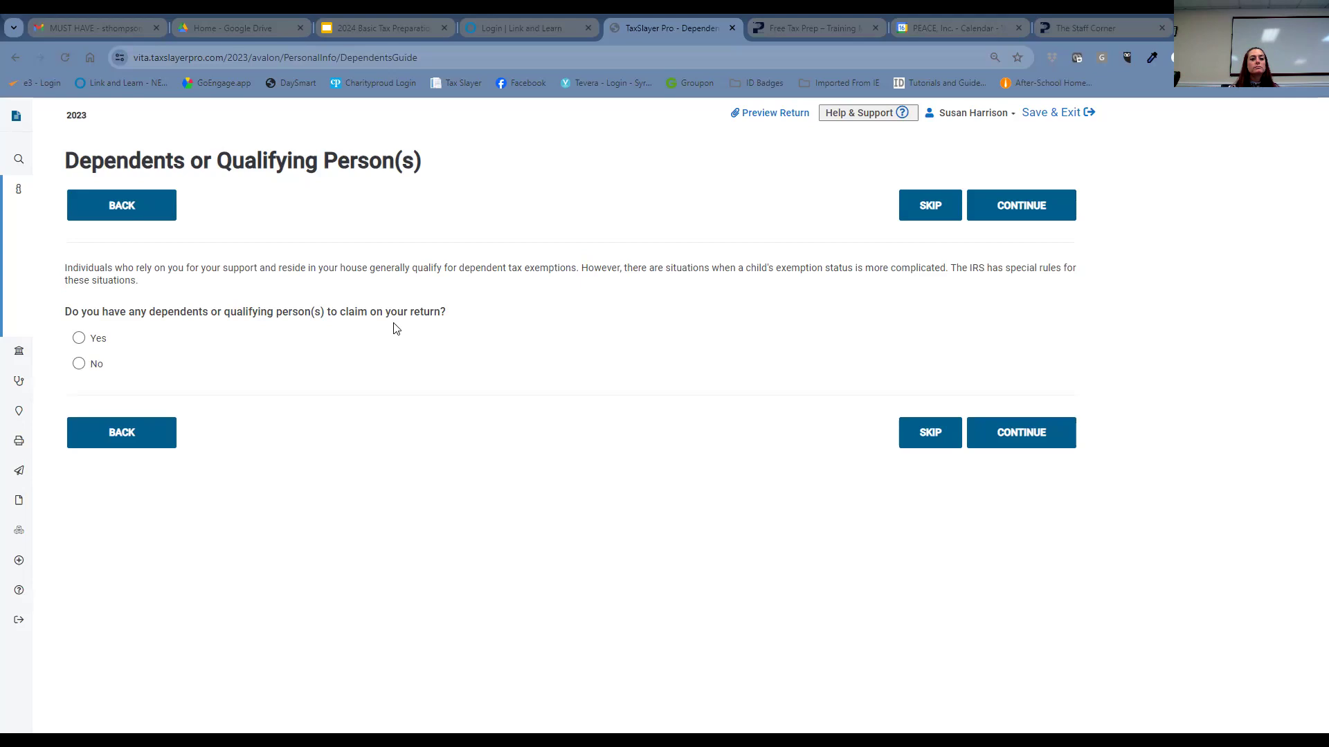
- Confirm there are dependents to claim and enter the dependent's first name
click(79, 339)
click(1021, 436)
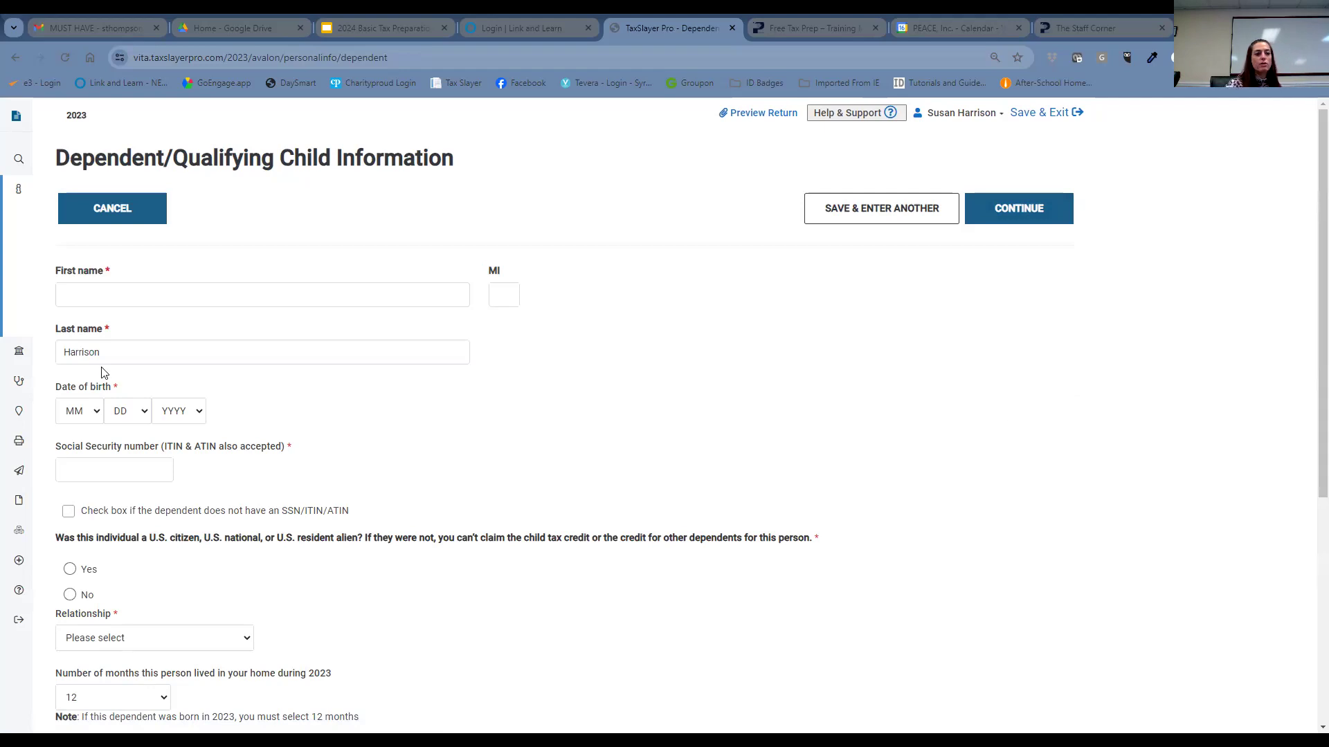
click(198, 293)
click(198, 293)
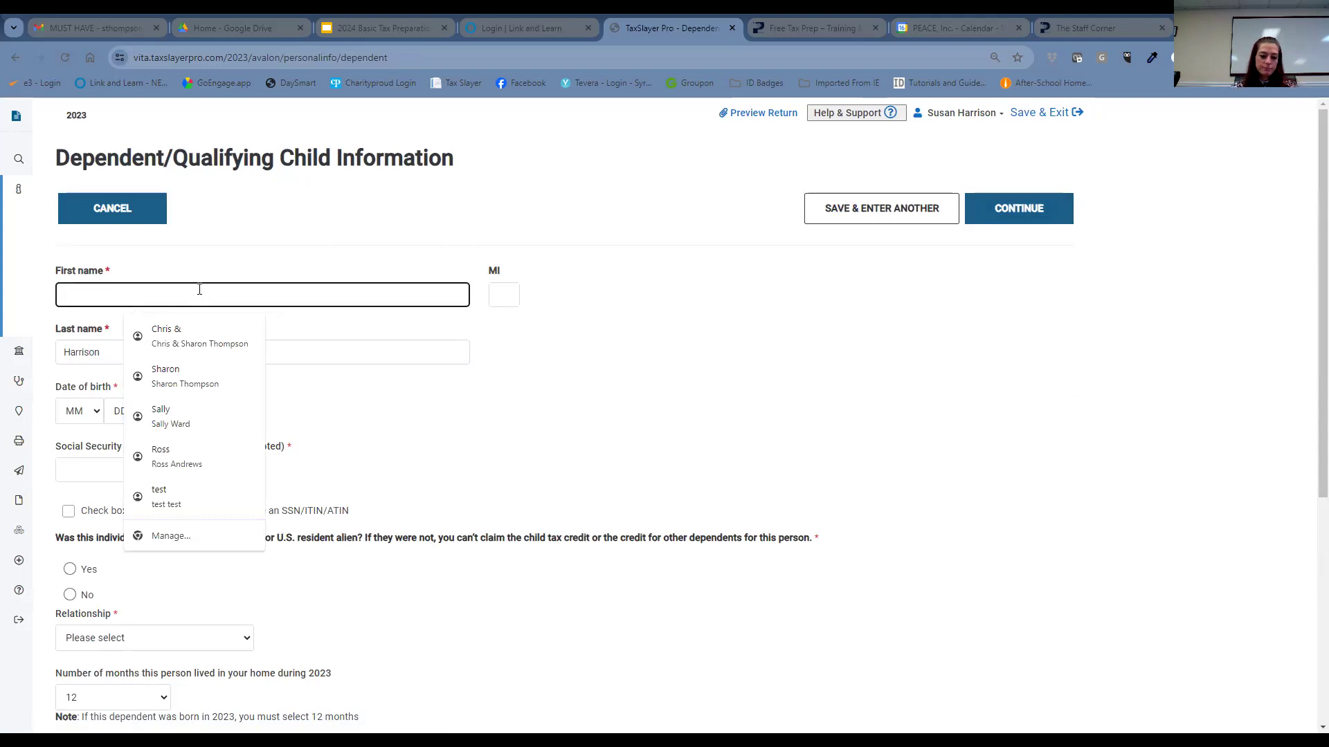
text(Oliver)
key(Tab)
key(Tab)
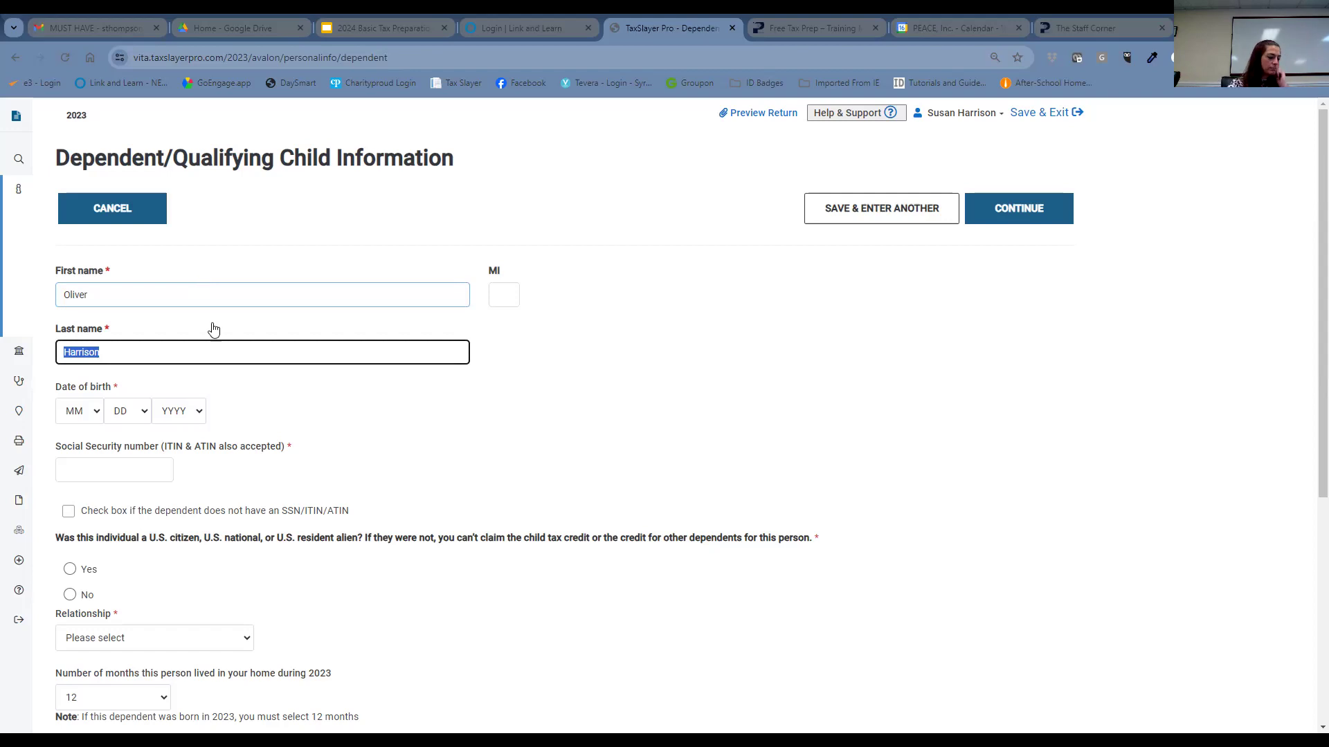
click(92, 410)
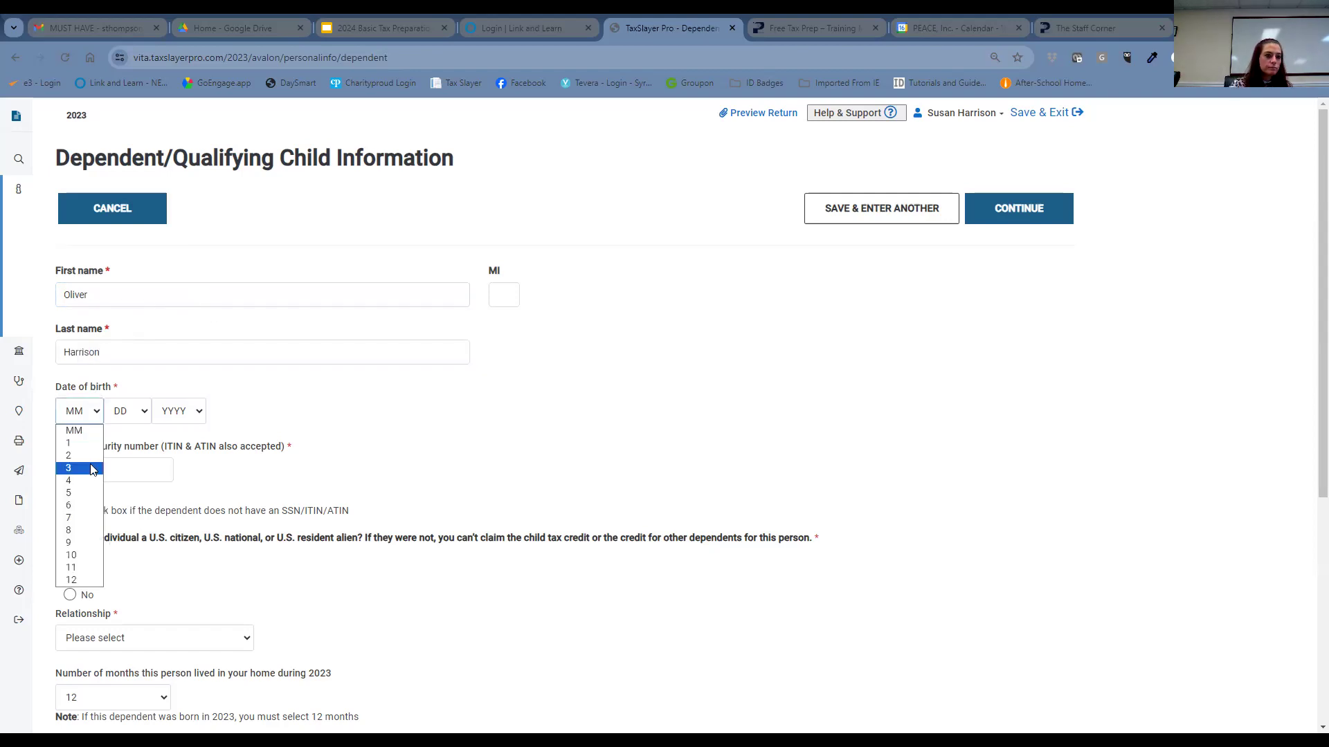
click(93, 480)
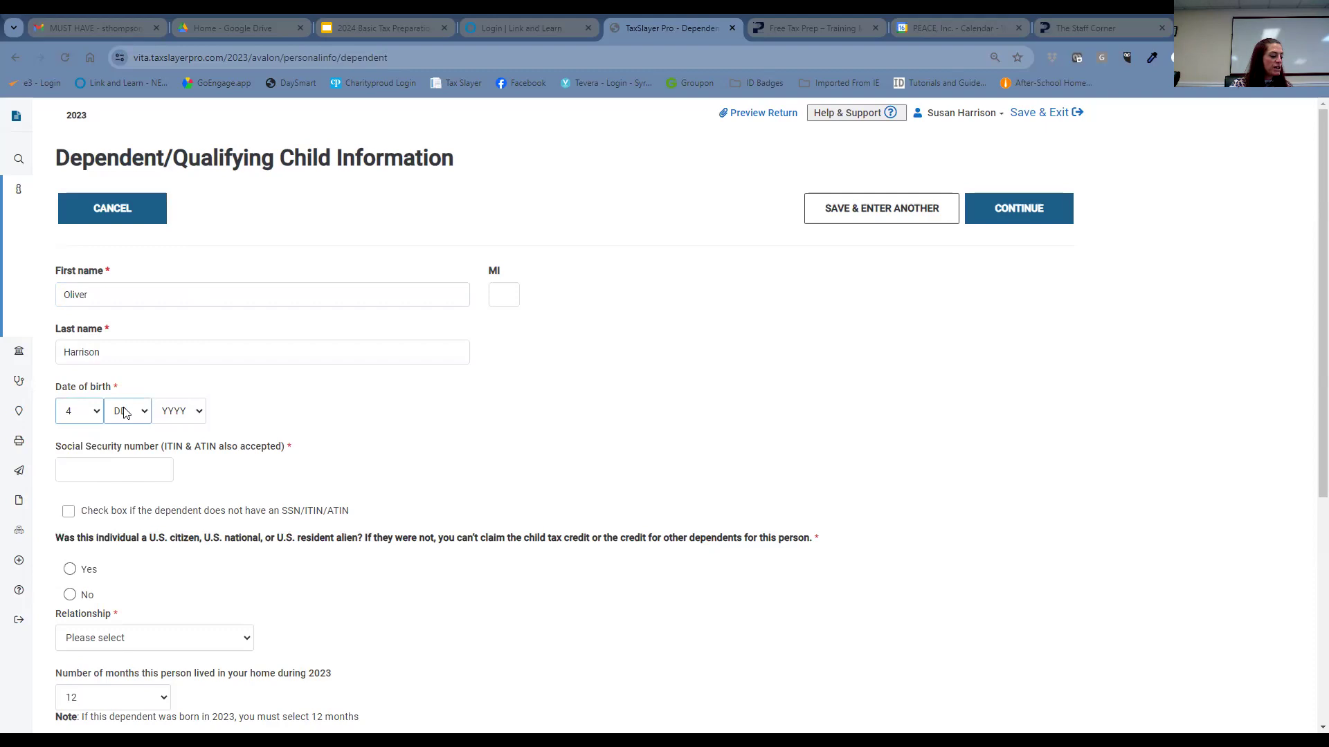
click(125, 413)
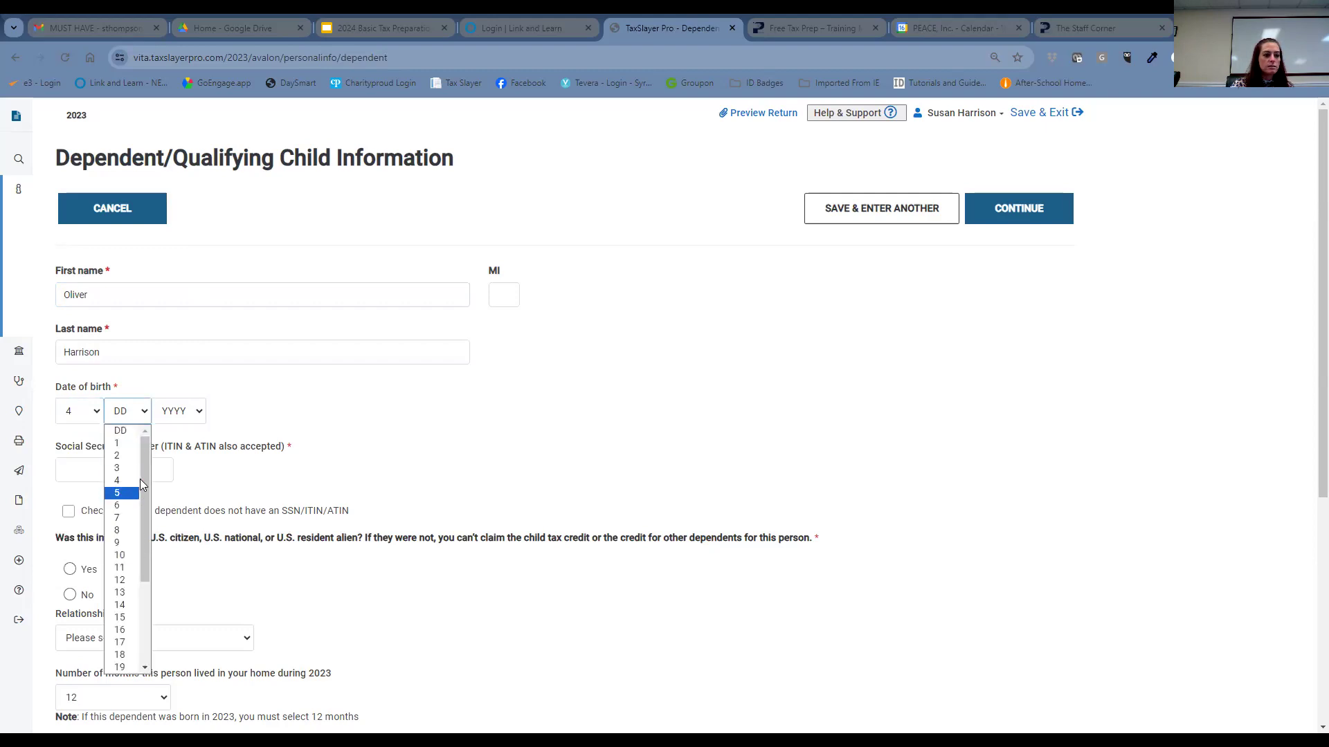
click(121, 594)
click(181, 411)
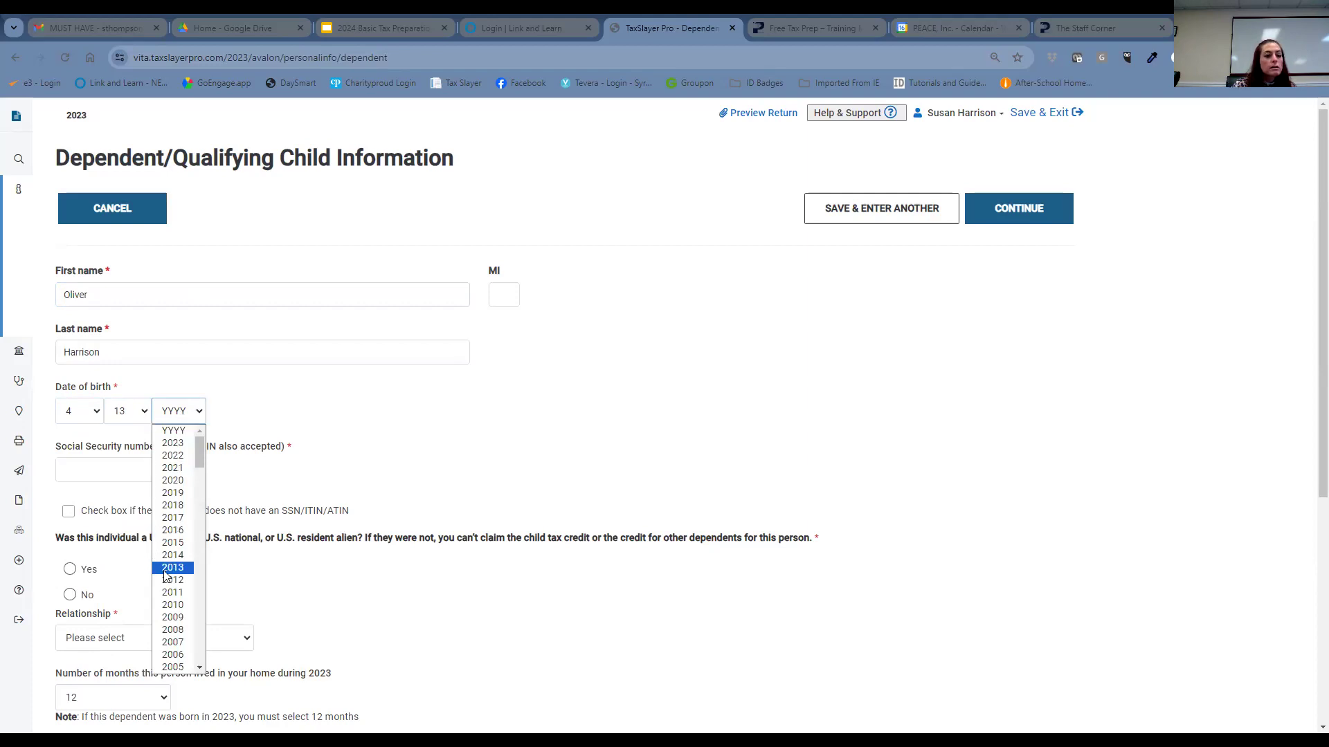
scroll(166, 576, down, 6)
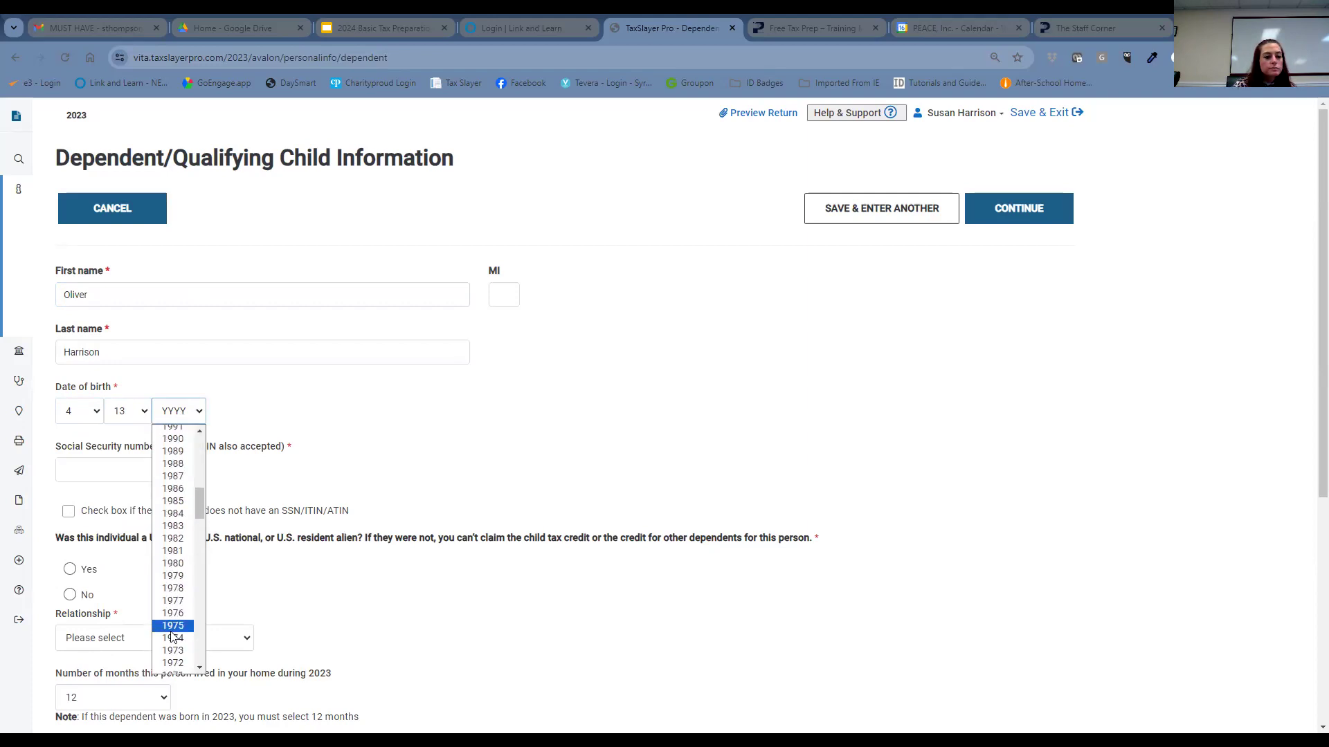
click(172, 627)
click(199, 415)
scroll(179, 654, down, 1)
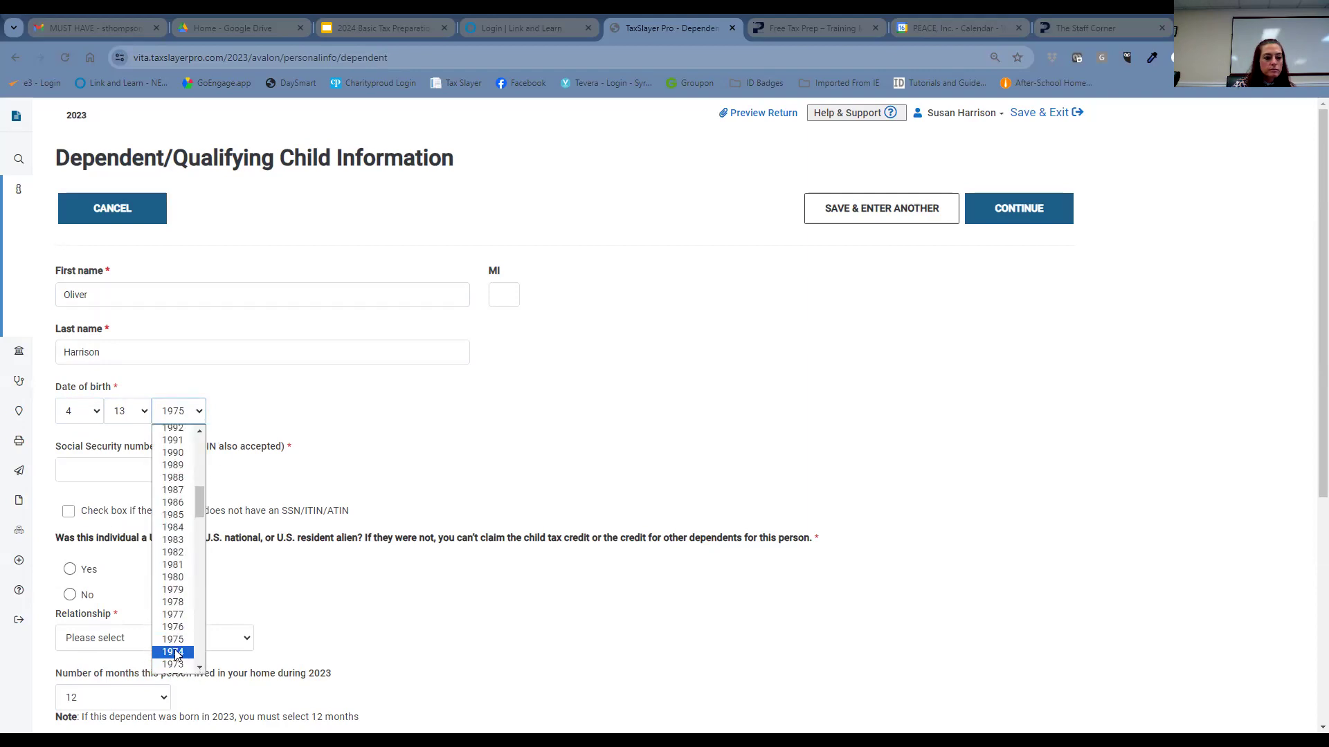
click(173, 652)
click(134, 470)
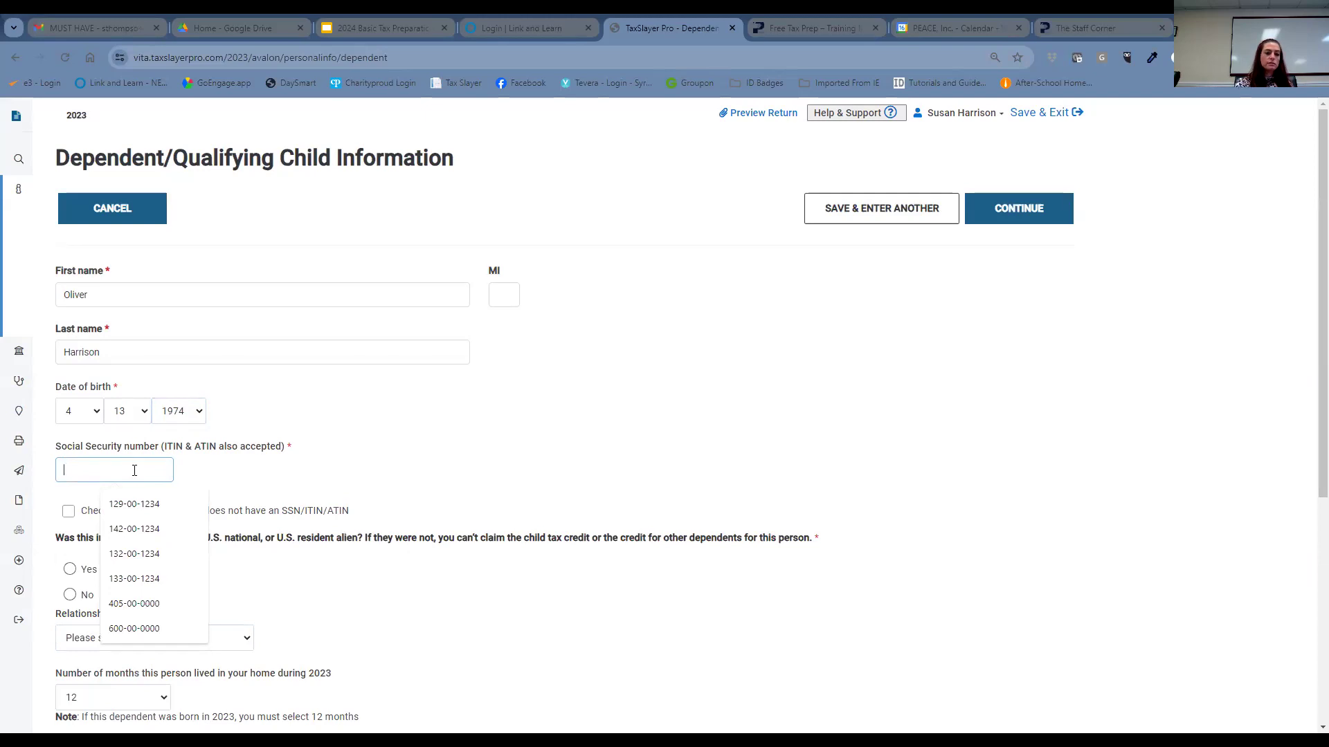
text(060-)
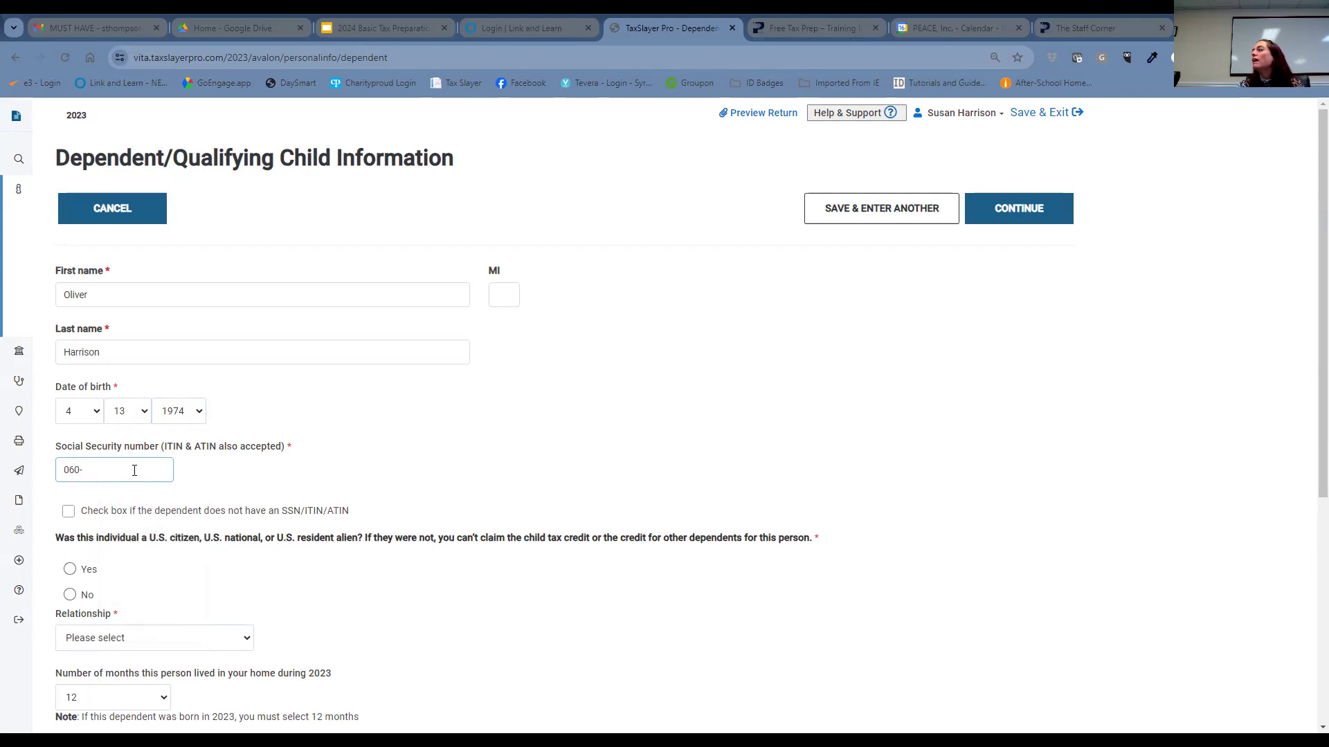
text(0)
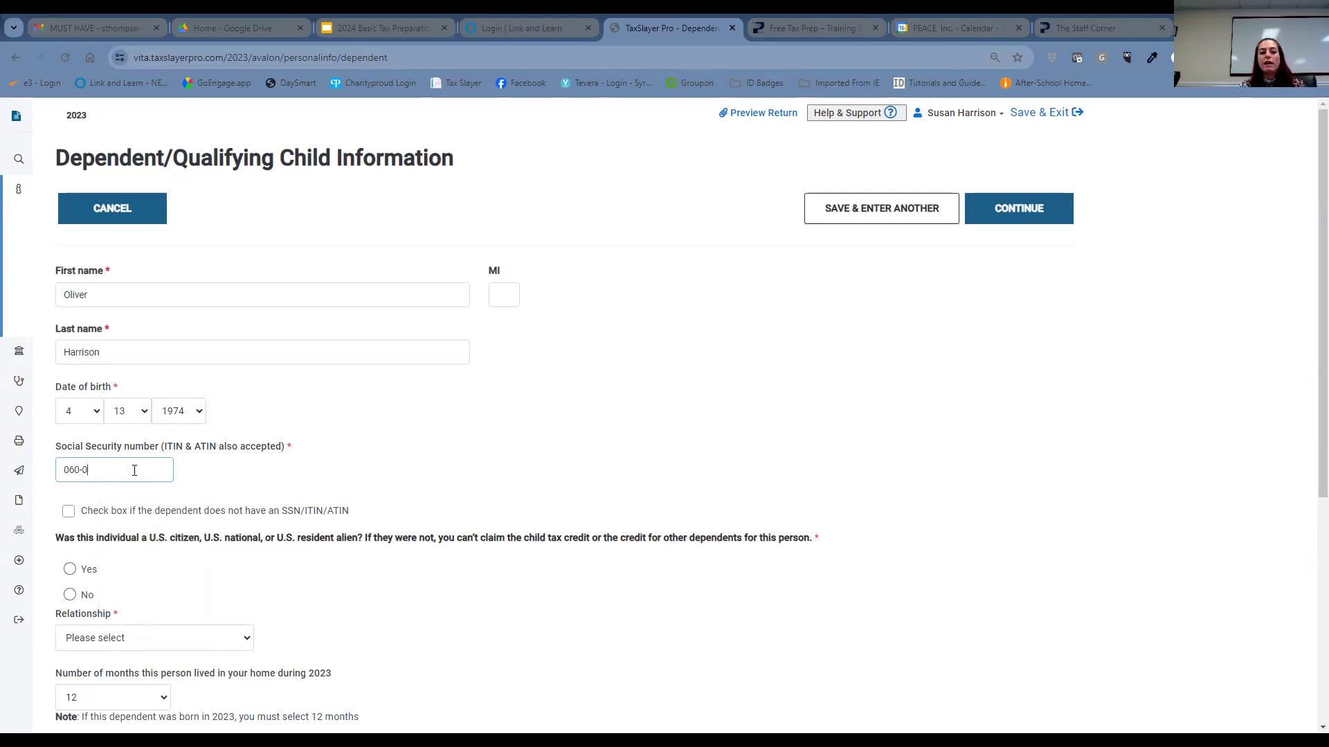
text(0-0000)
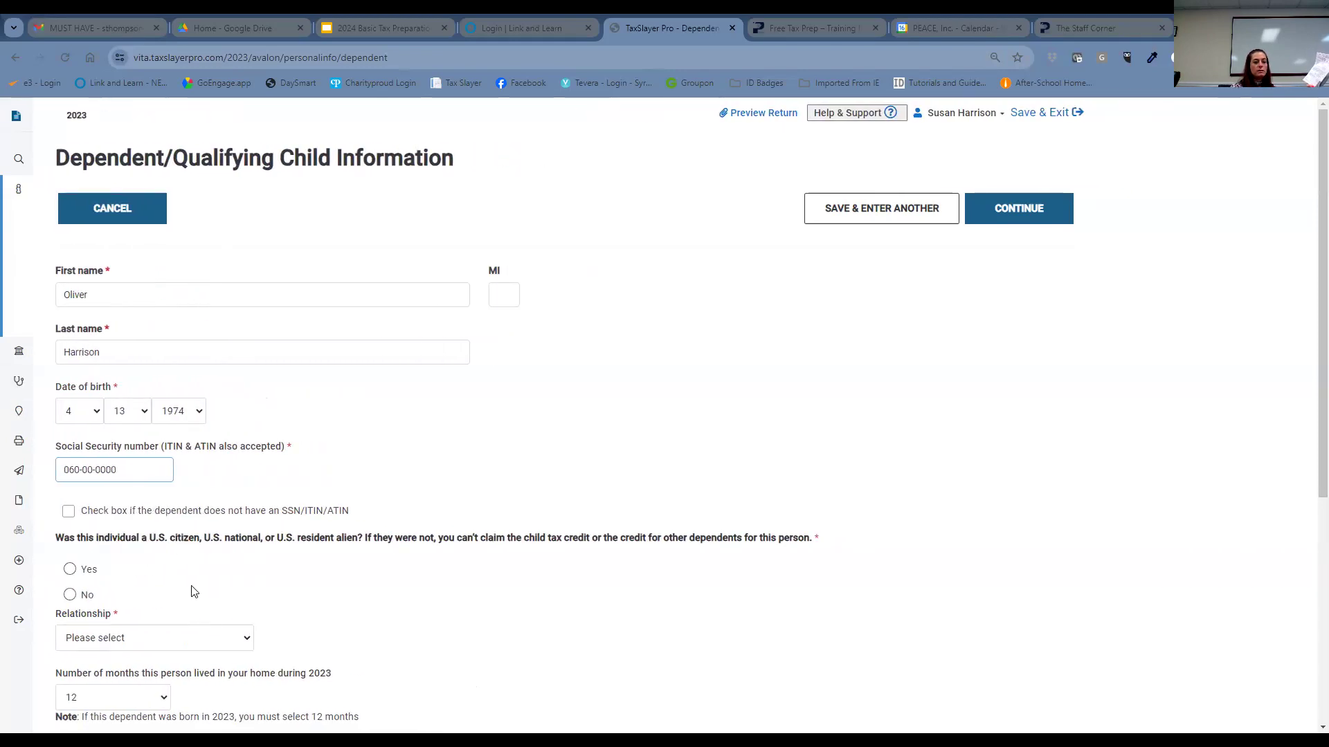
- Mark the dependent as a U.S. citizen, relationship Brother, and disabled
click(71, 570)
scroll(173, 613, down, 1)
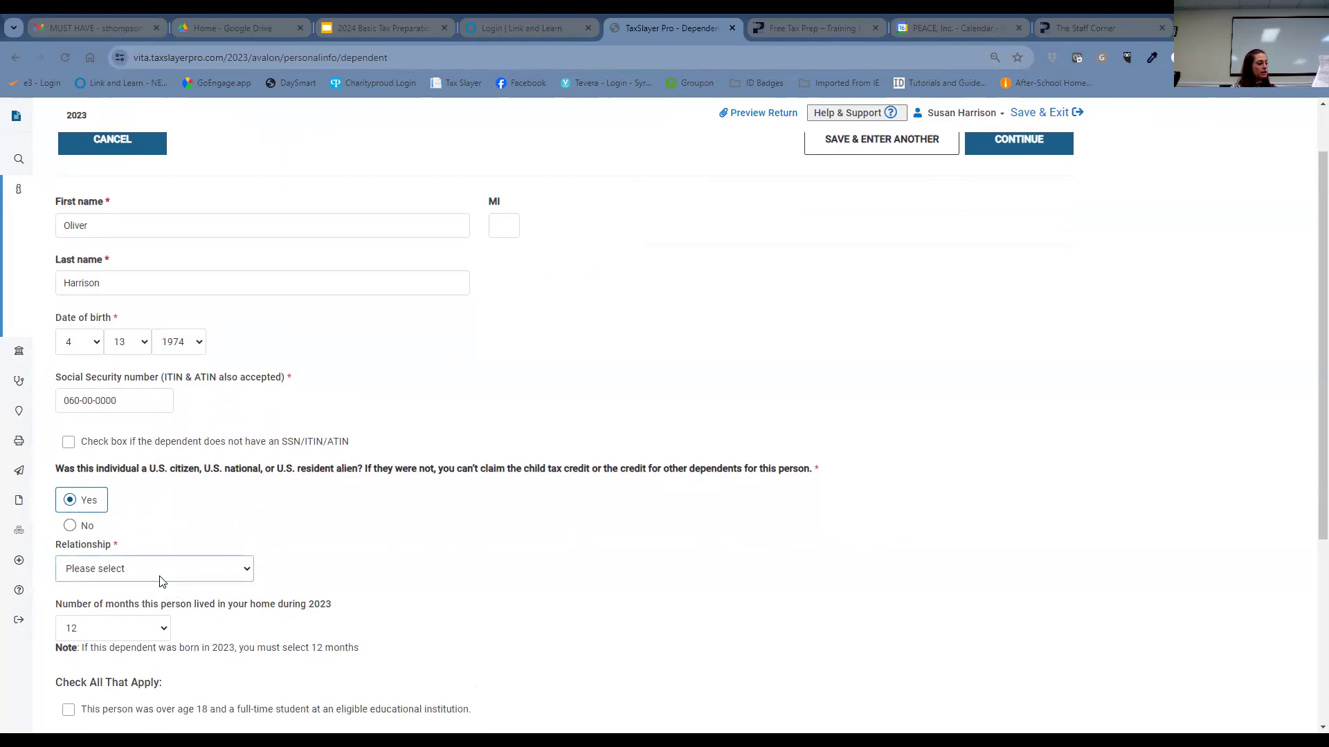
click(162, 580)
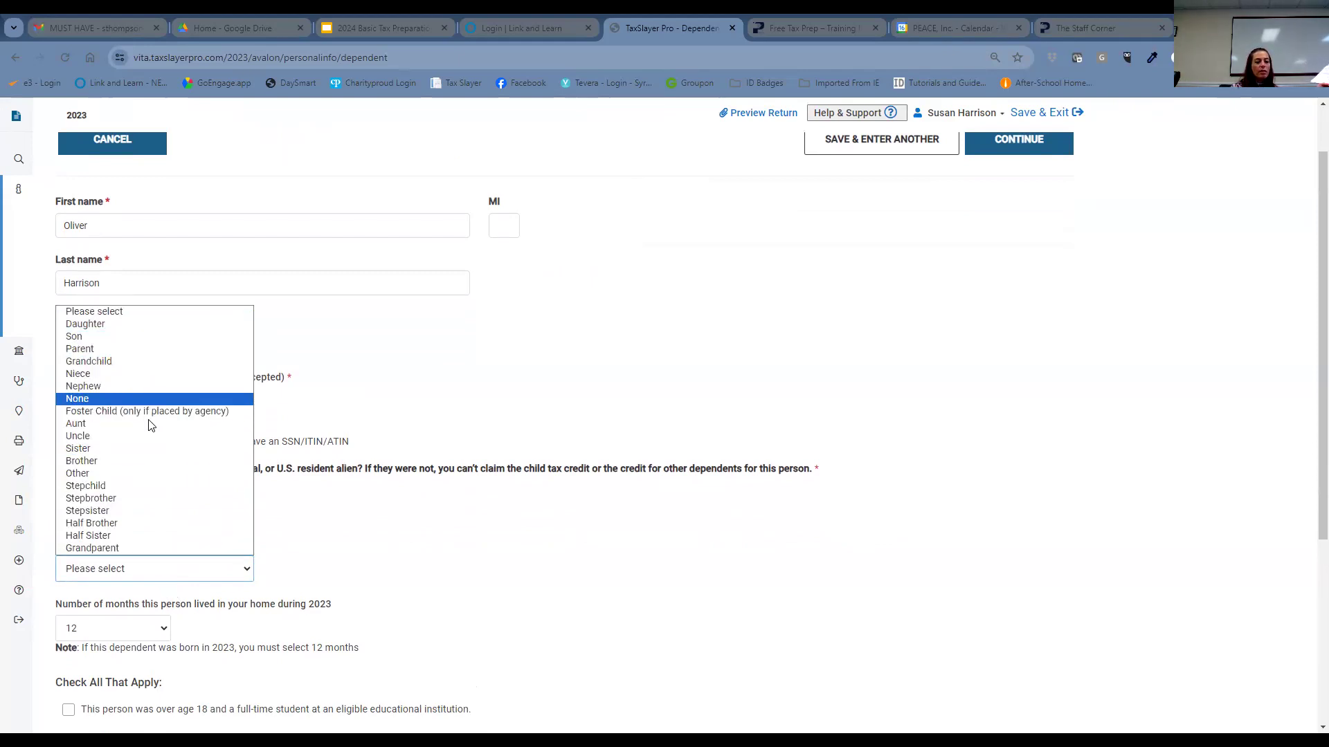
click(141, 468)
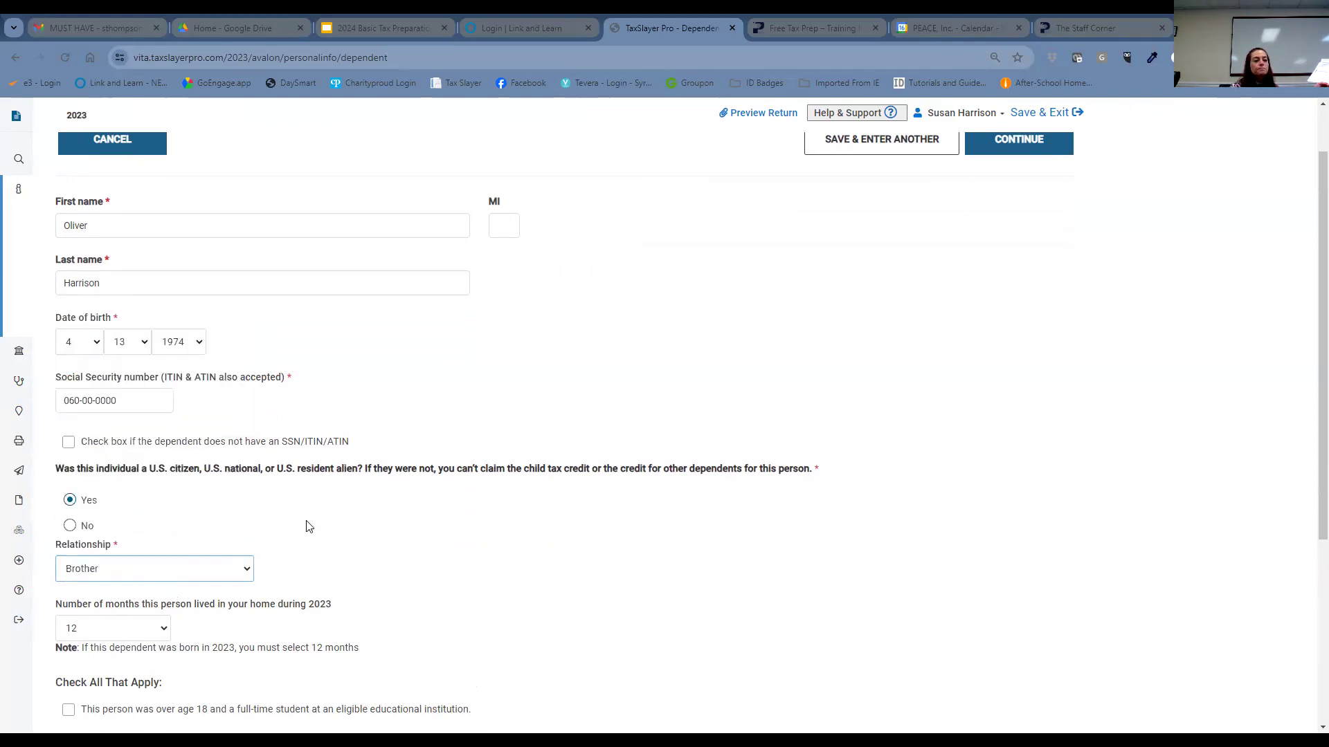
scroll(441, 494, down, 3)
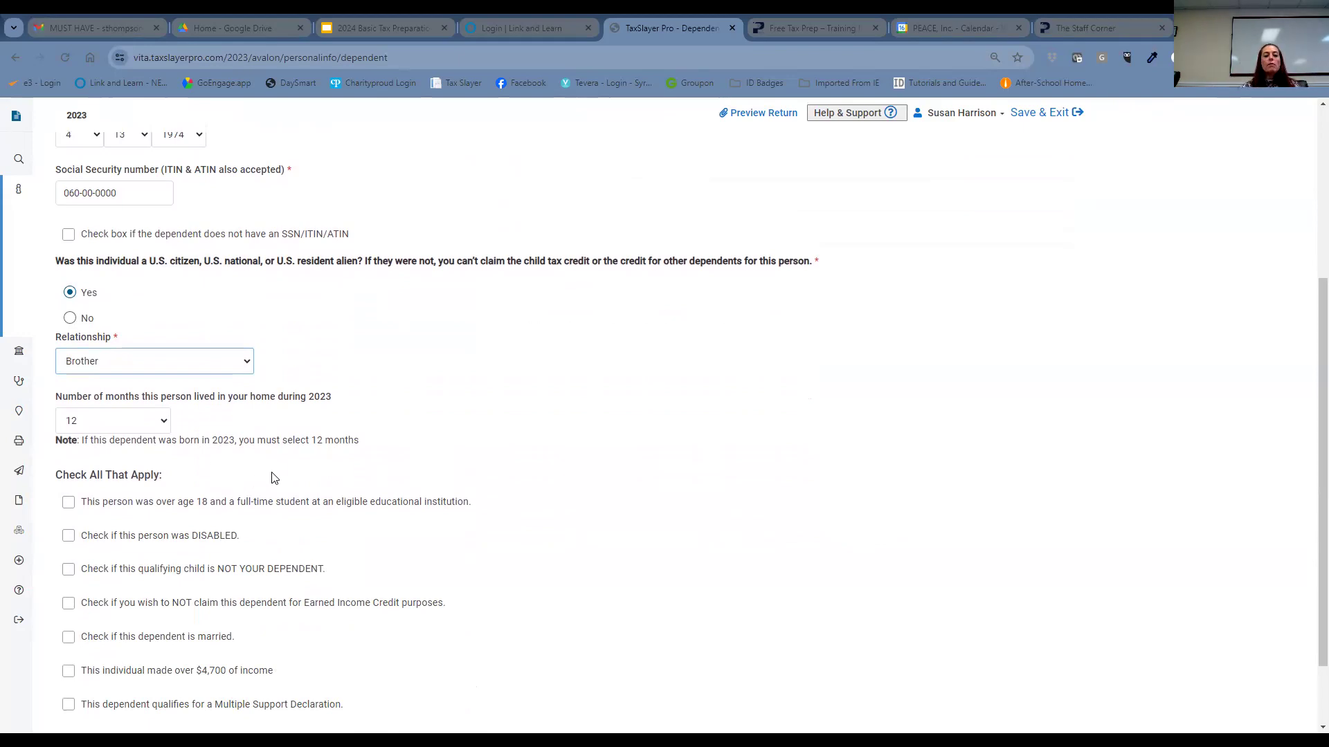
scroll(463, 525, down, 1)
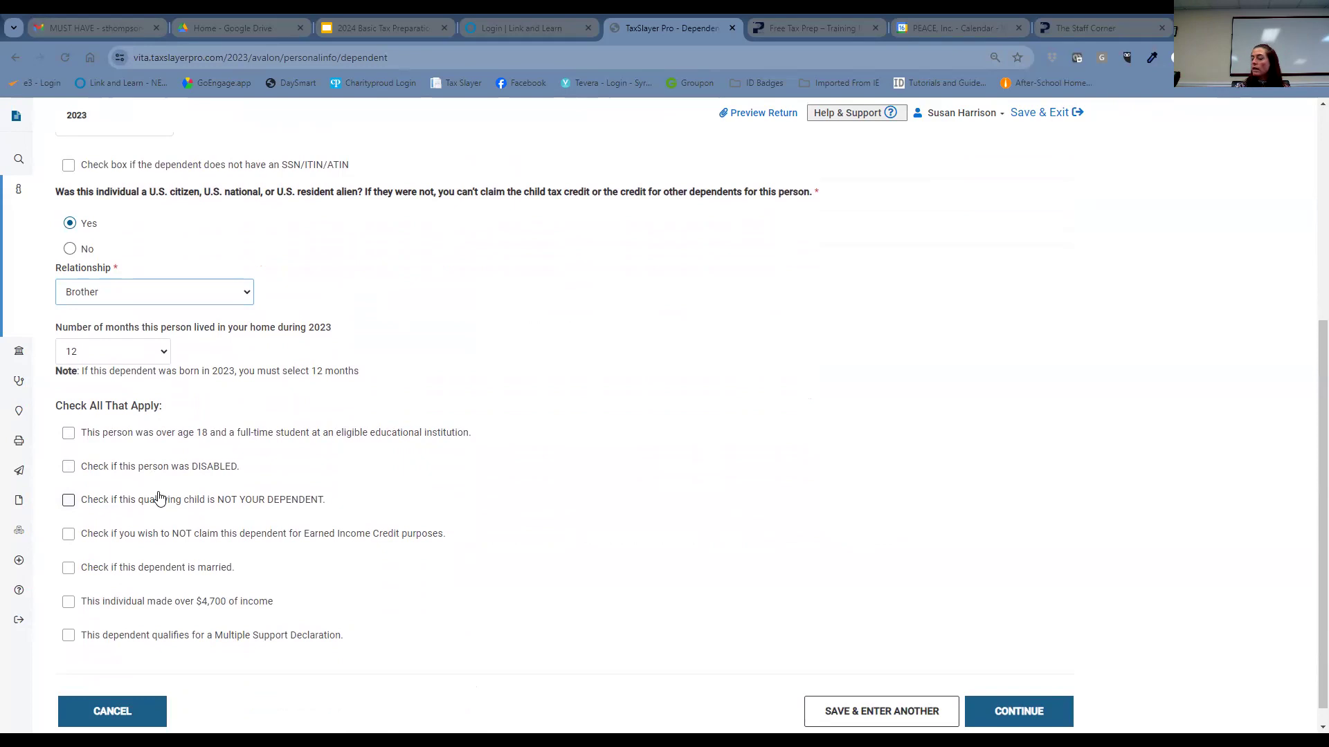
click(68, 468)
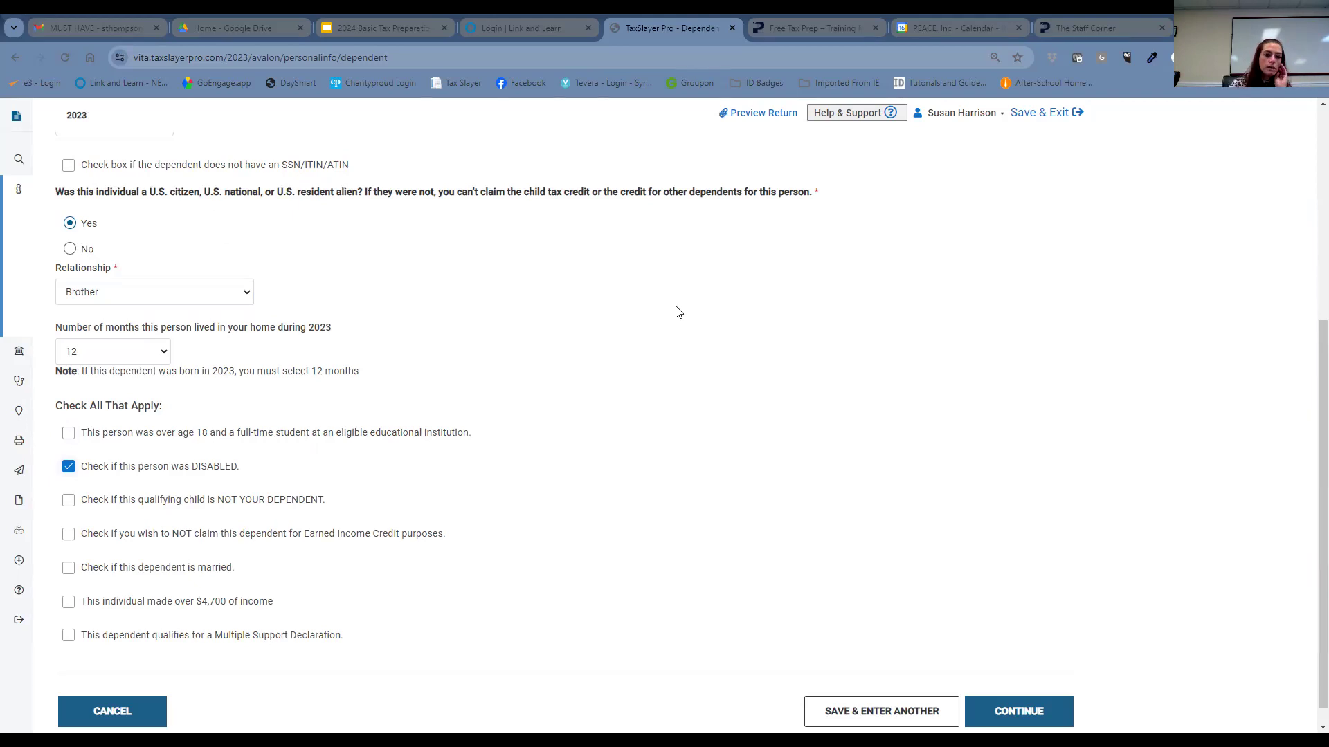
scroll(682, 315, down, 1)
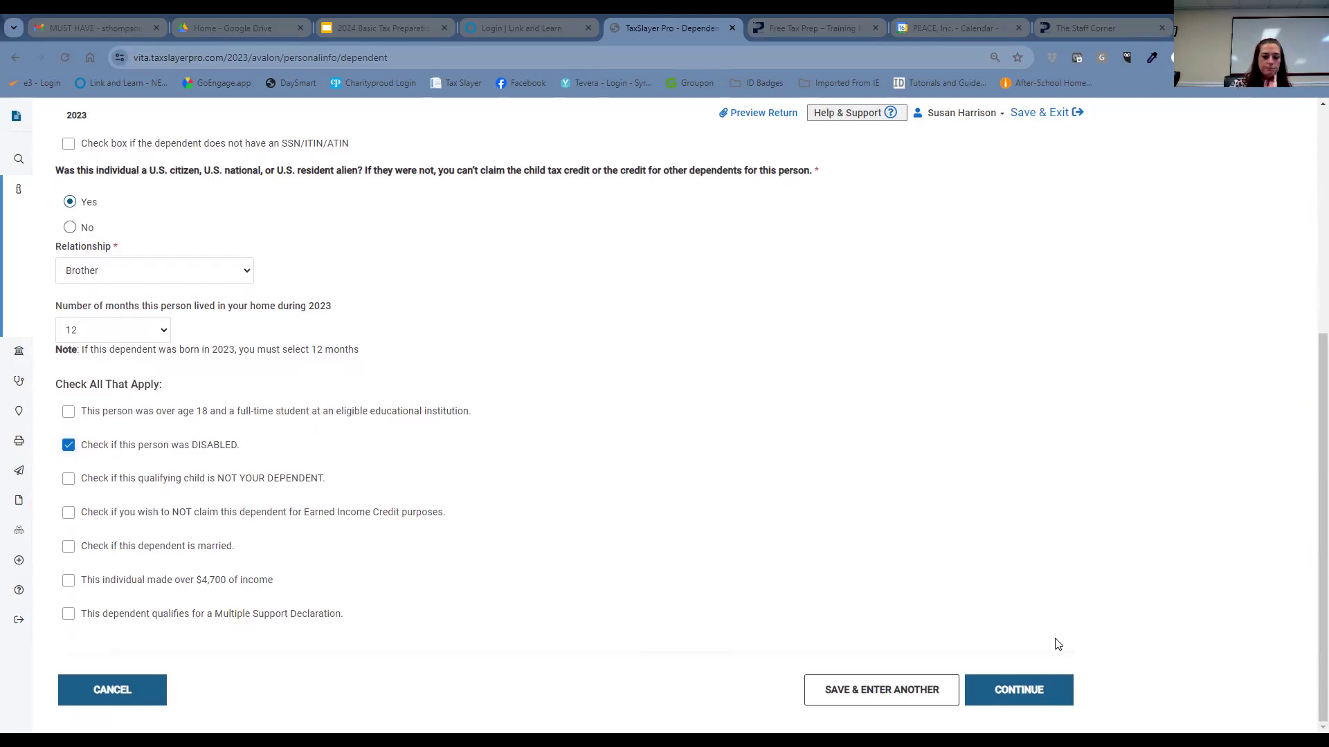
- Save the brother's dependent form and continue past the dependents grid
click(1032, 692)
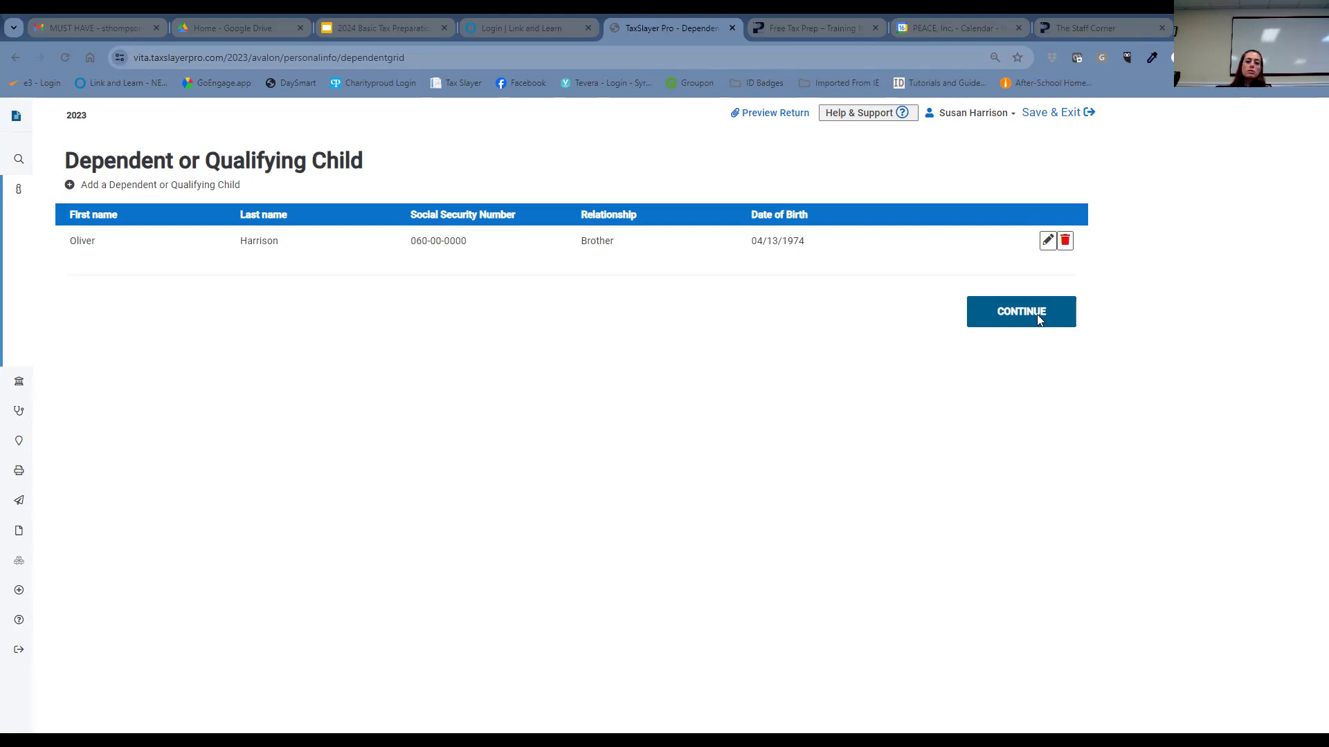
click(1038, 319)
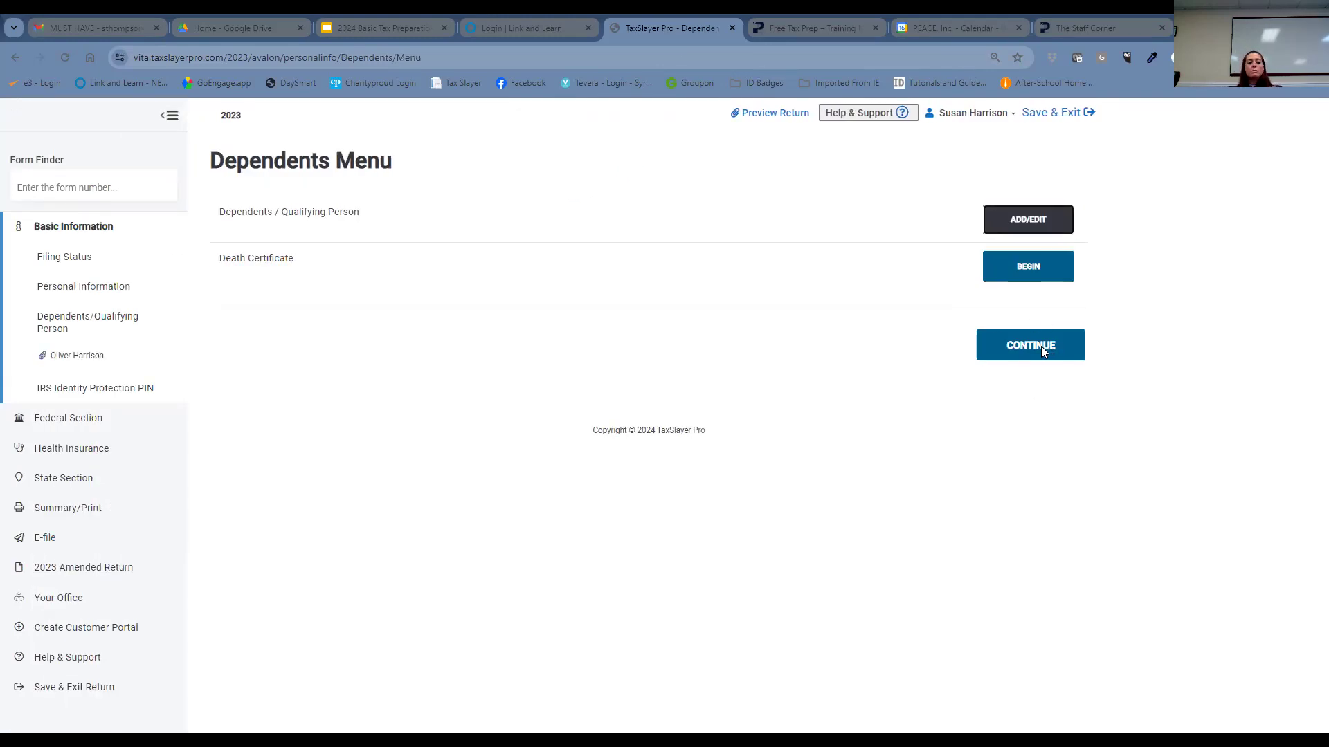
- Continue to Basic Information and begin the IRS Identity Protection PIN entry
click(1038, 346)
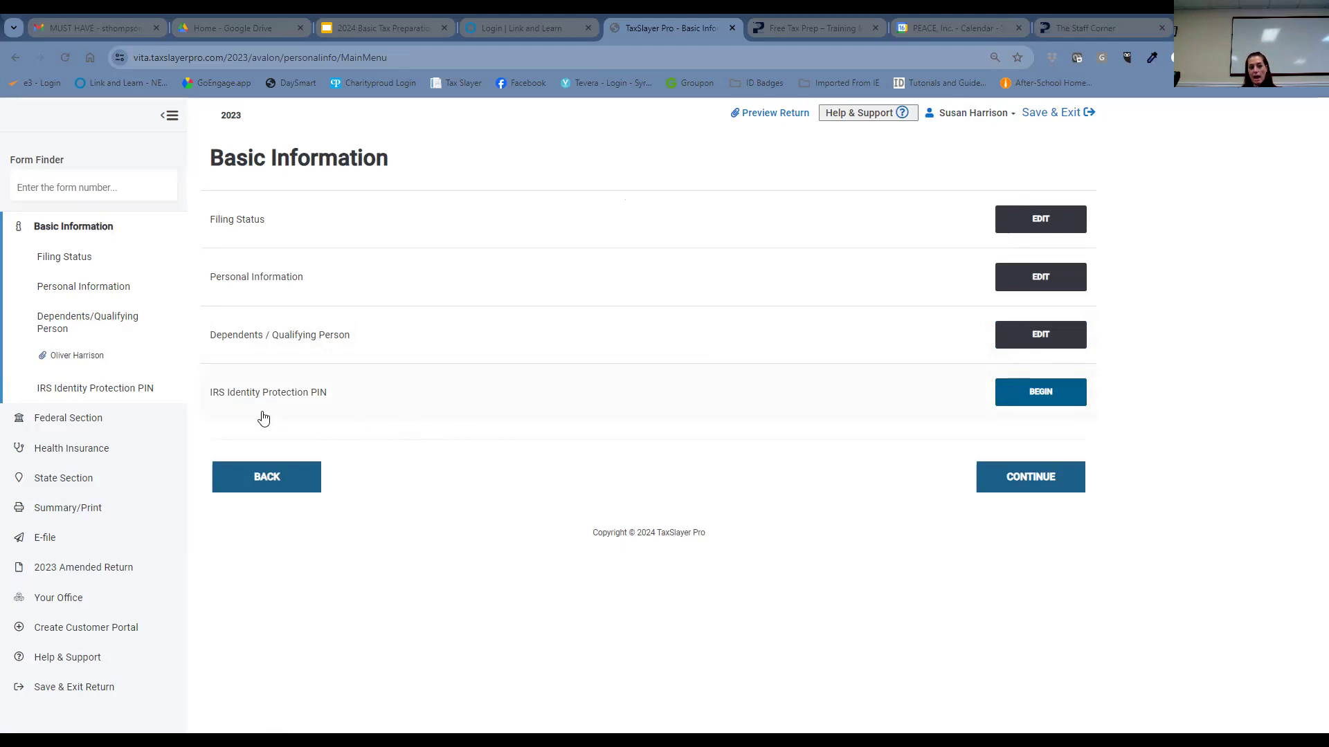
click(1042, 404)
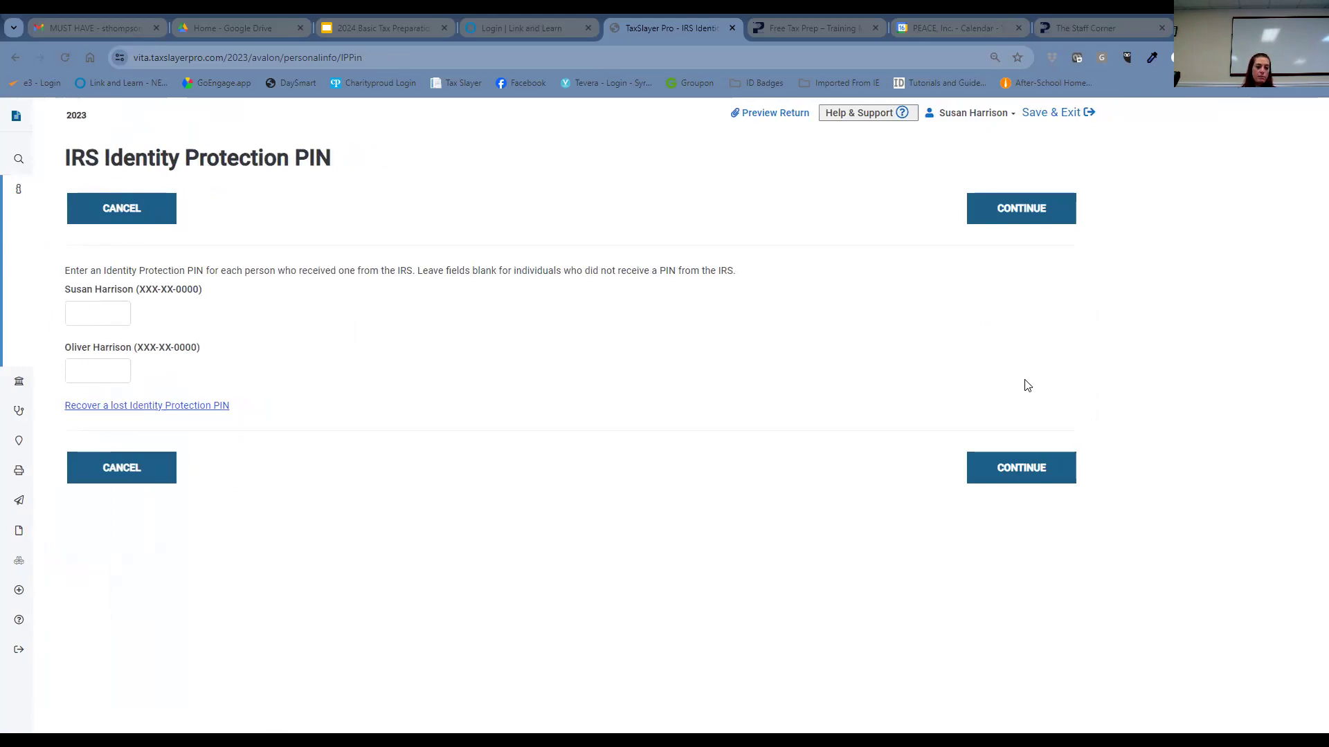
- Enter the taxpayer's six-digit IP PIN and save it
click(119, 314)
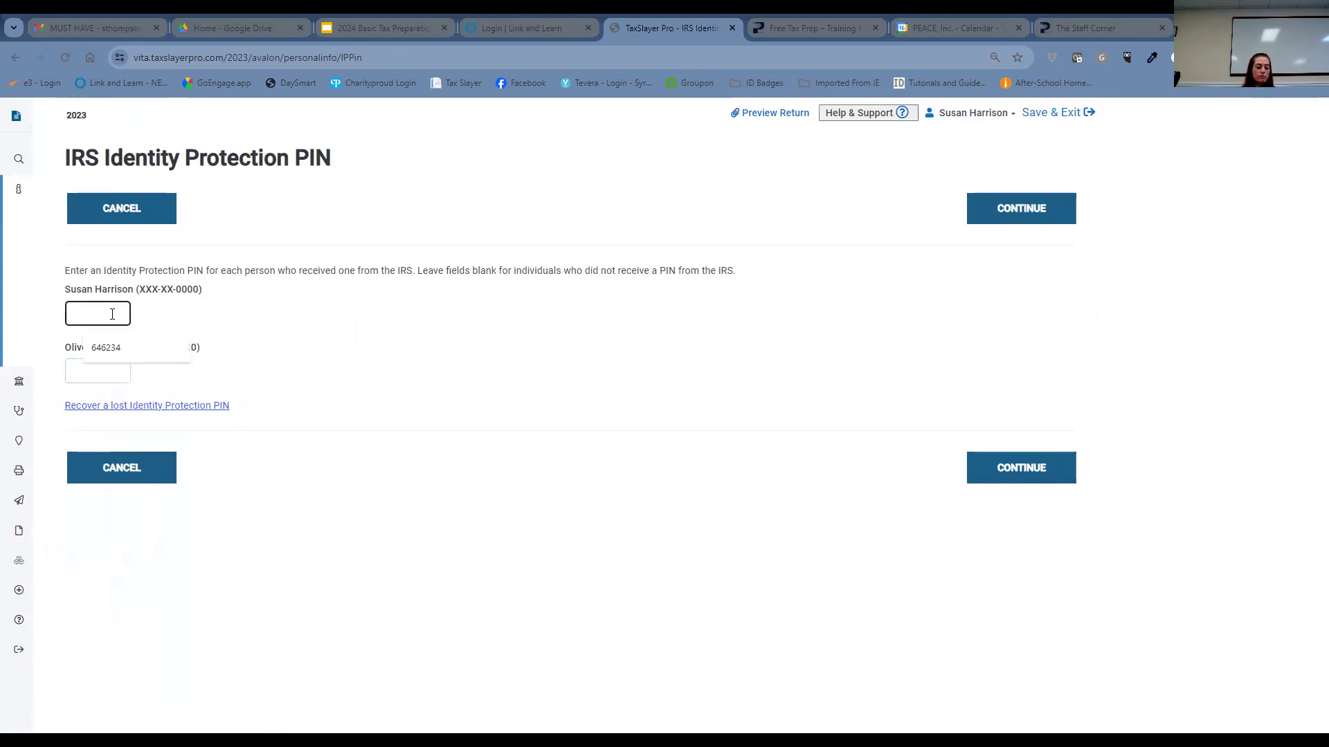
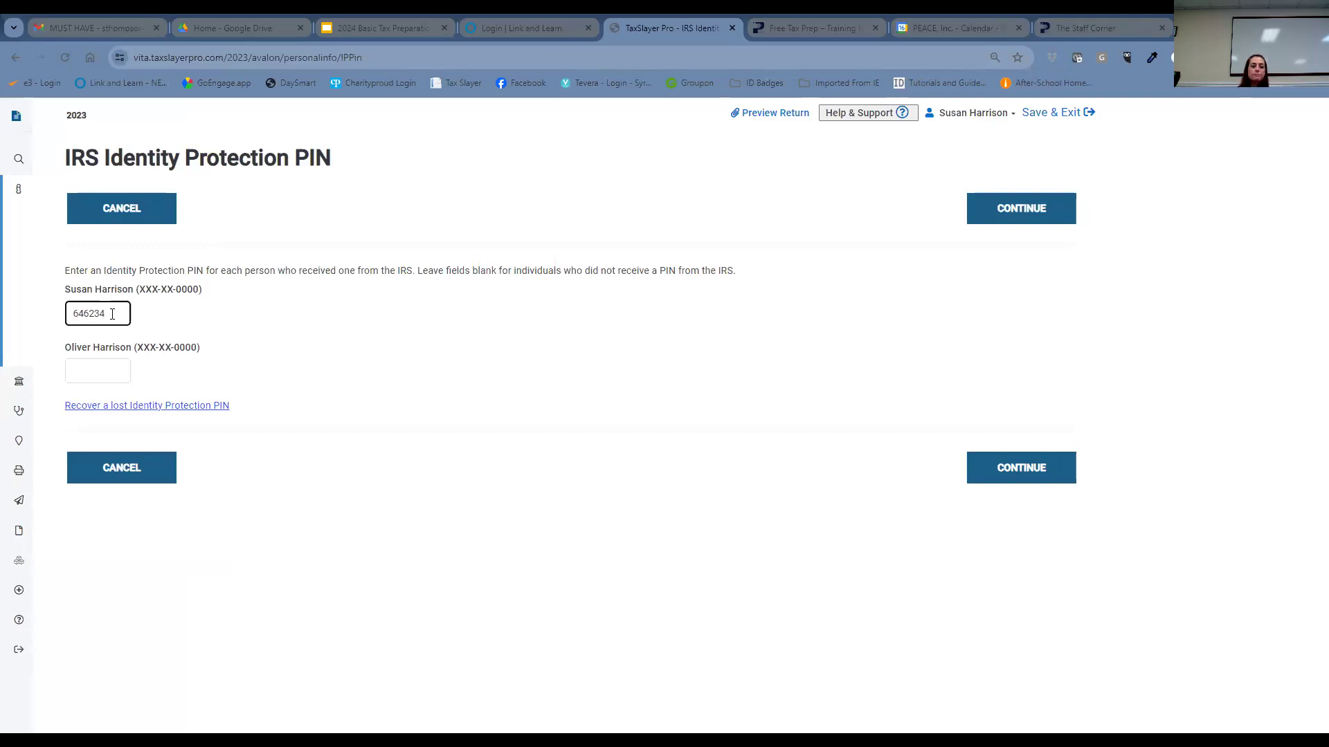
click(1062, 478)
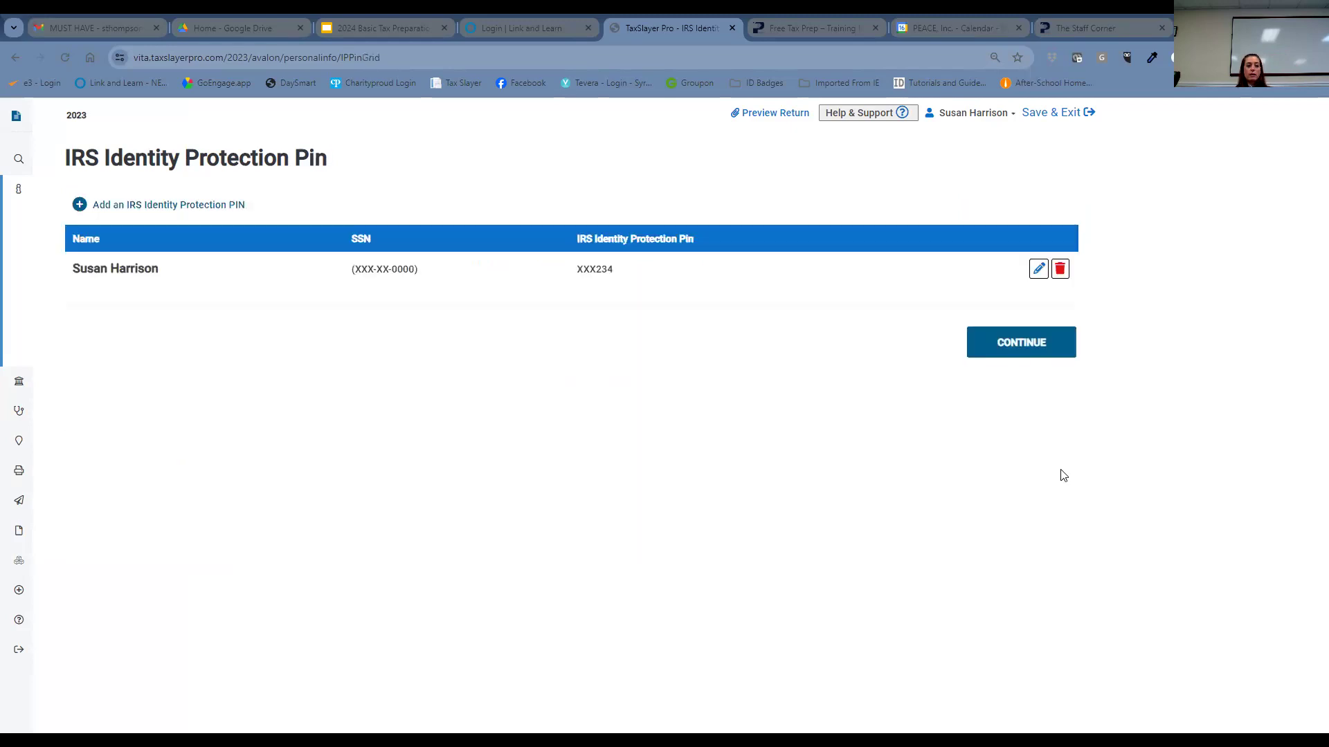
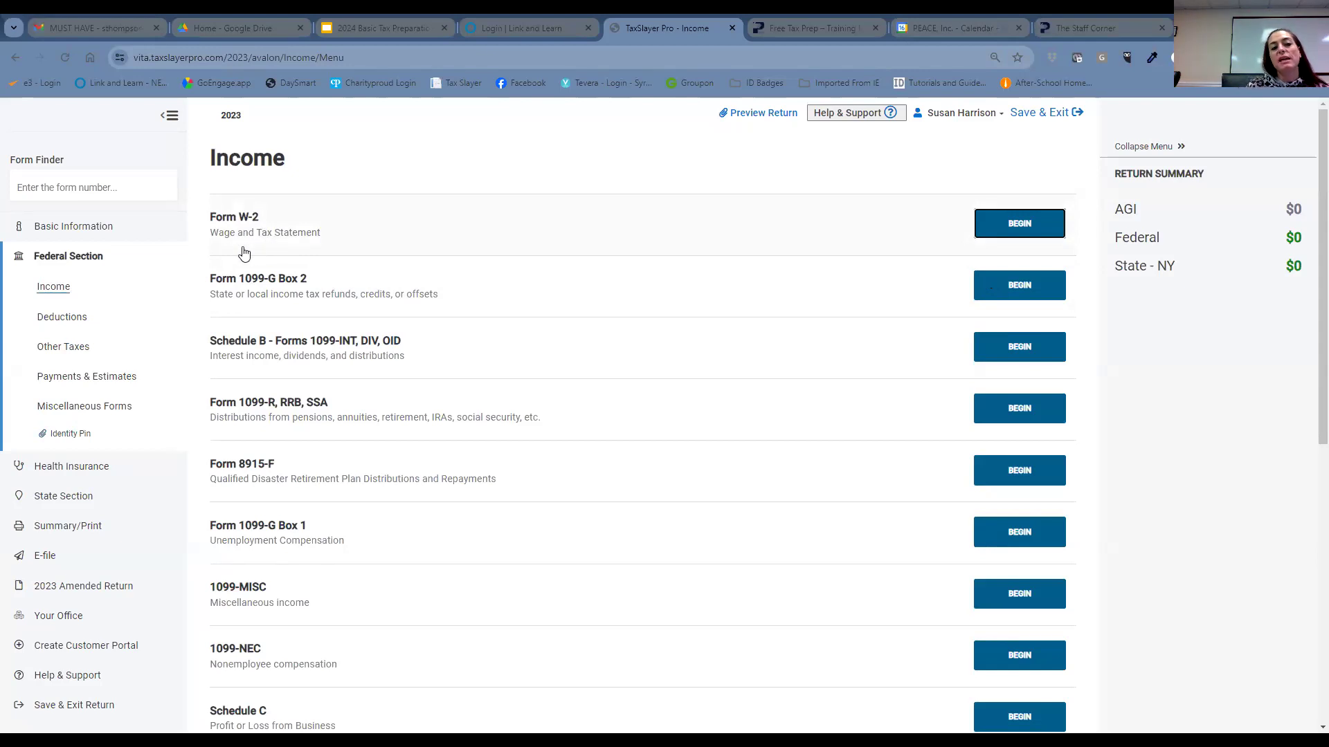
- Begin a new Form W-2 entry from the Income page
click(1030, 233)
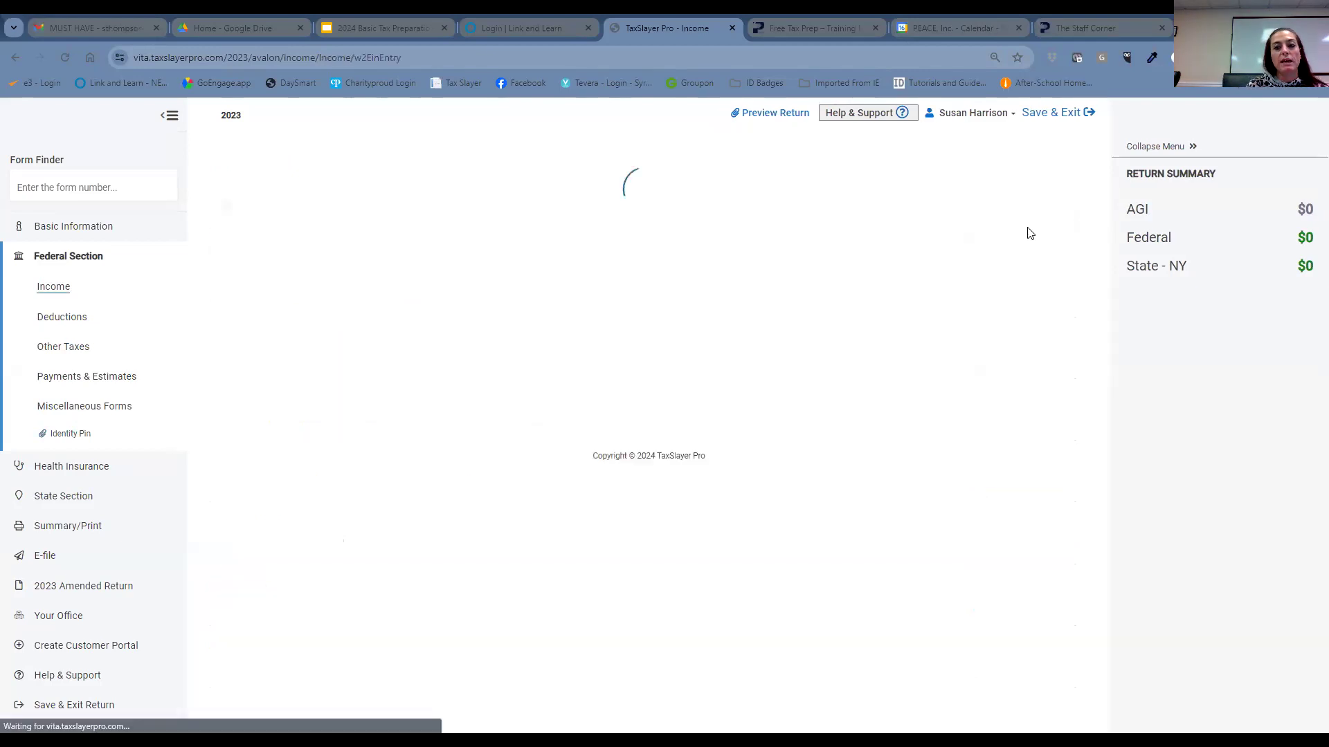
scroll(652, 372, down, 4)
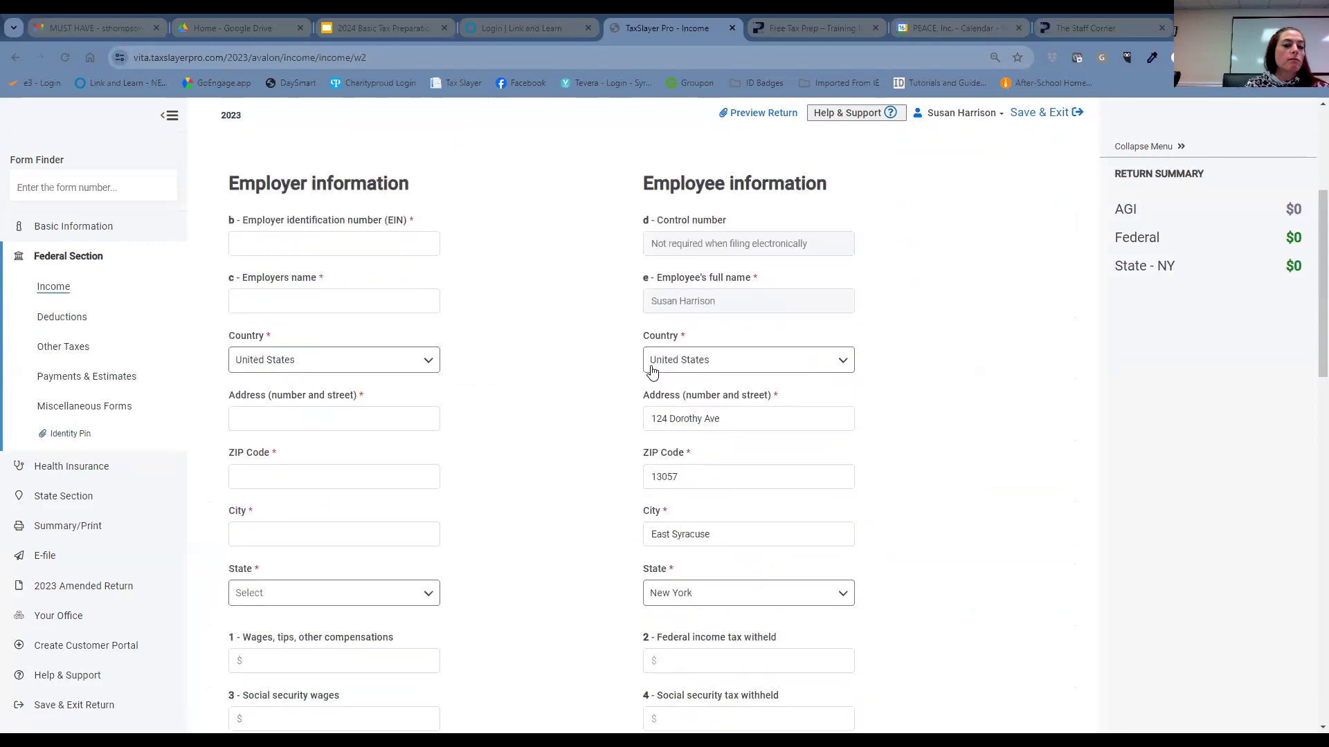
- Enter the employer's EIN and replace the employer name with Stanley Law Office
click(243, 240)
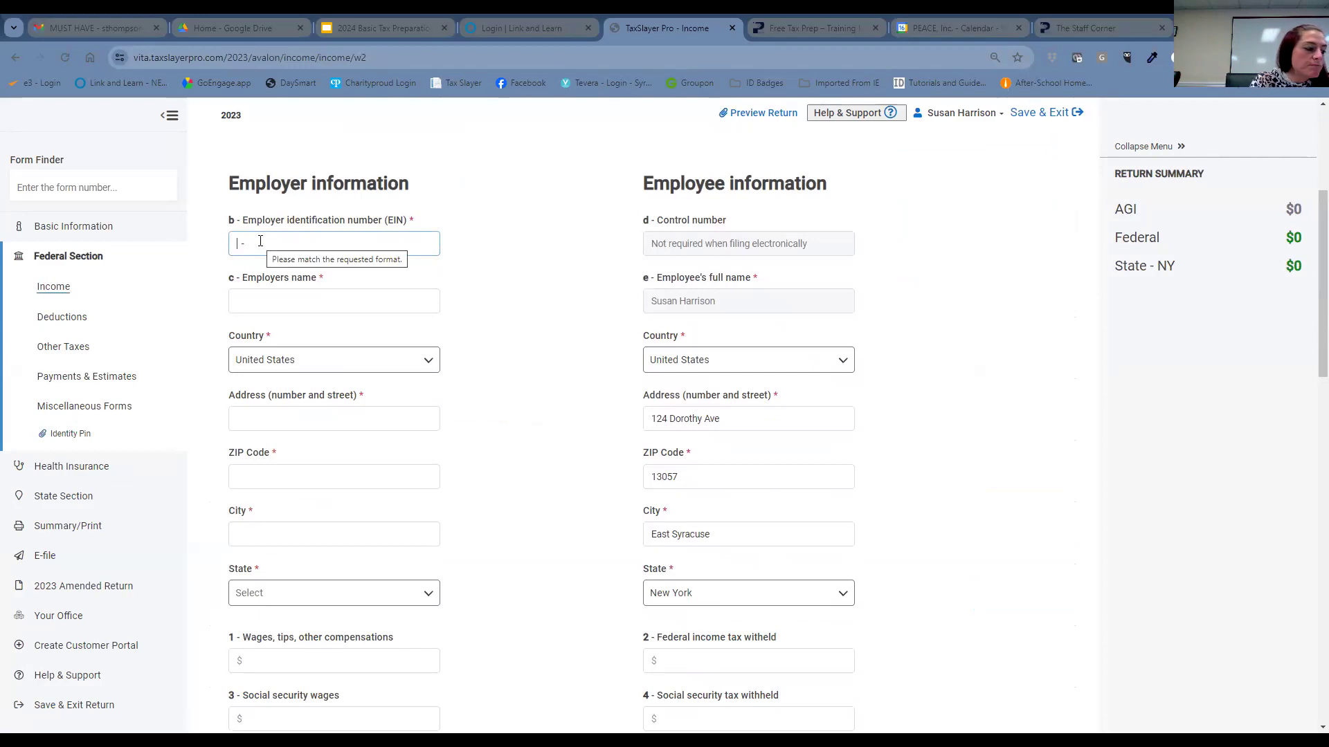
text(34)
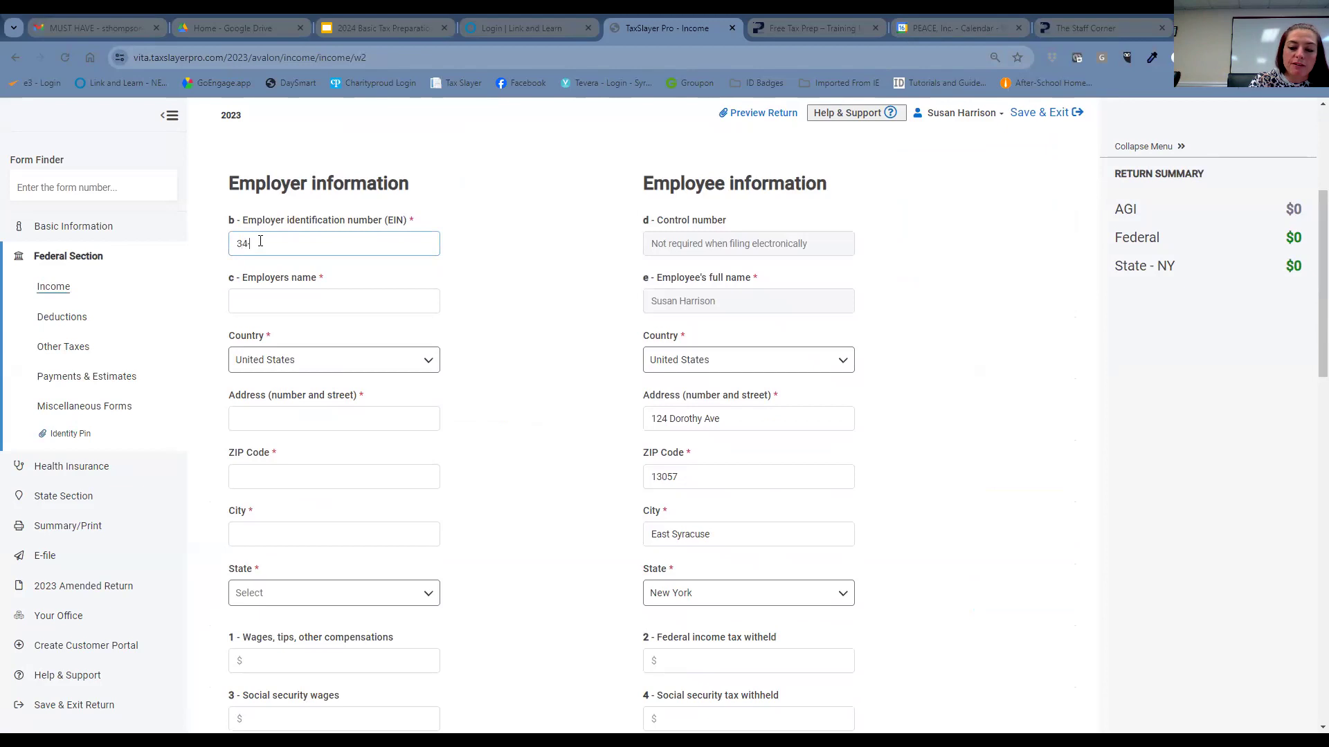
text(-1000000)
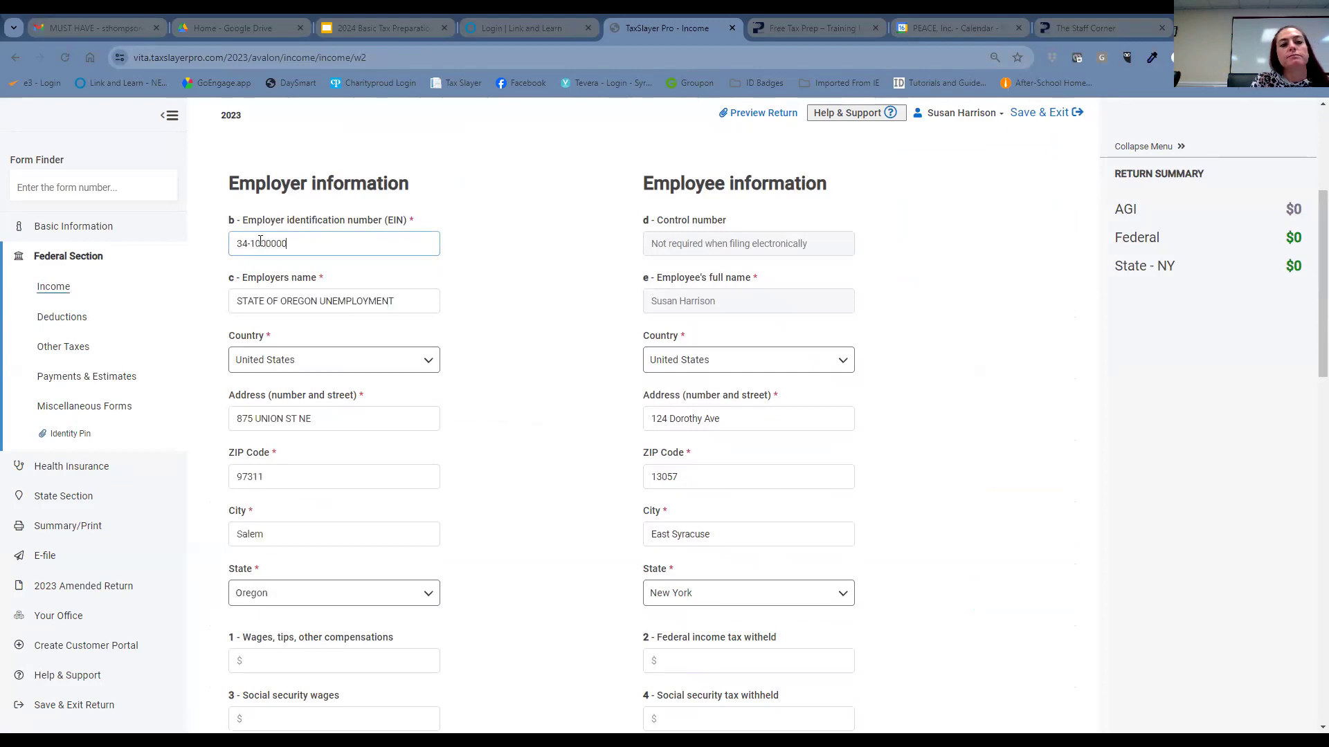
click(518, 302)
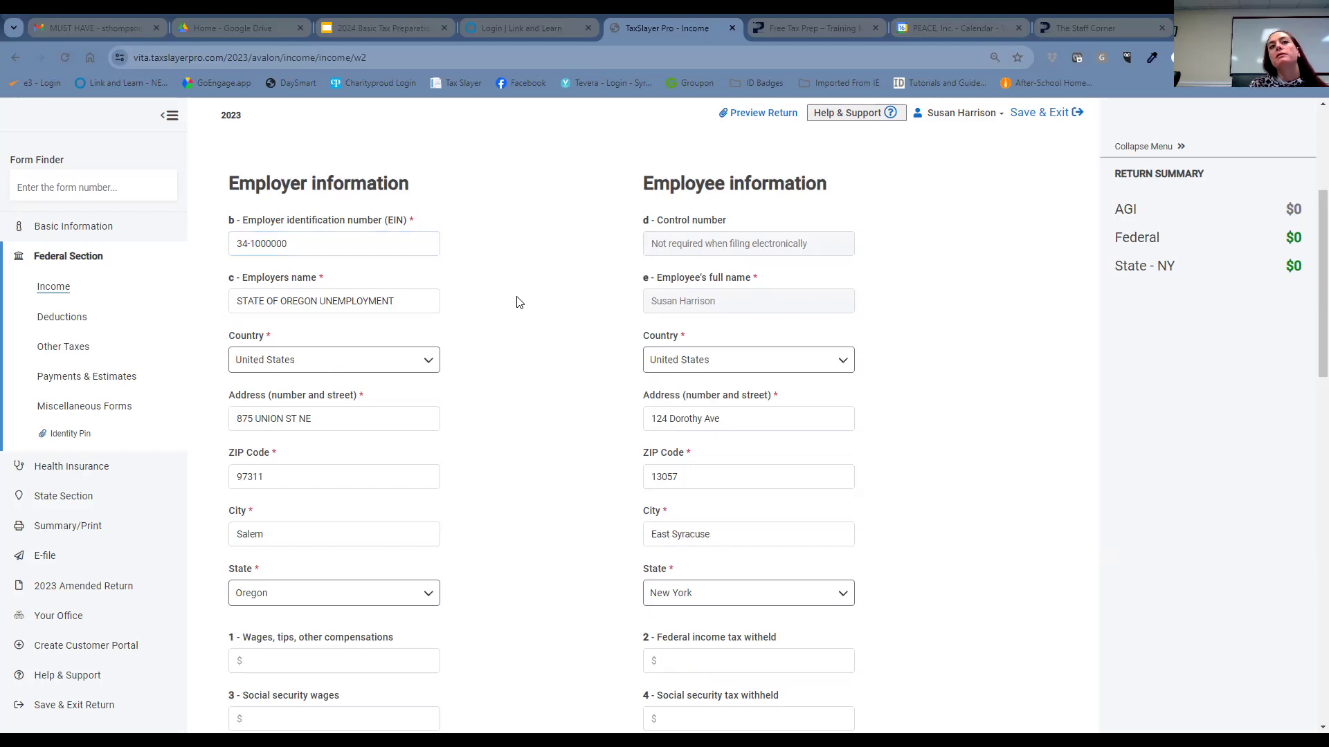
click(251, 250)
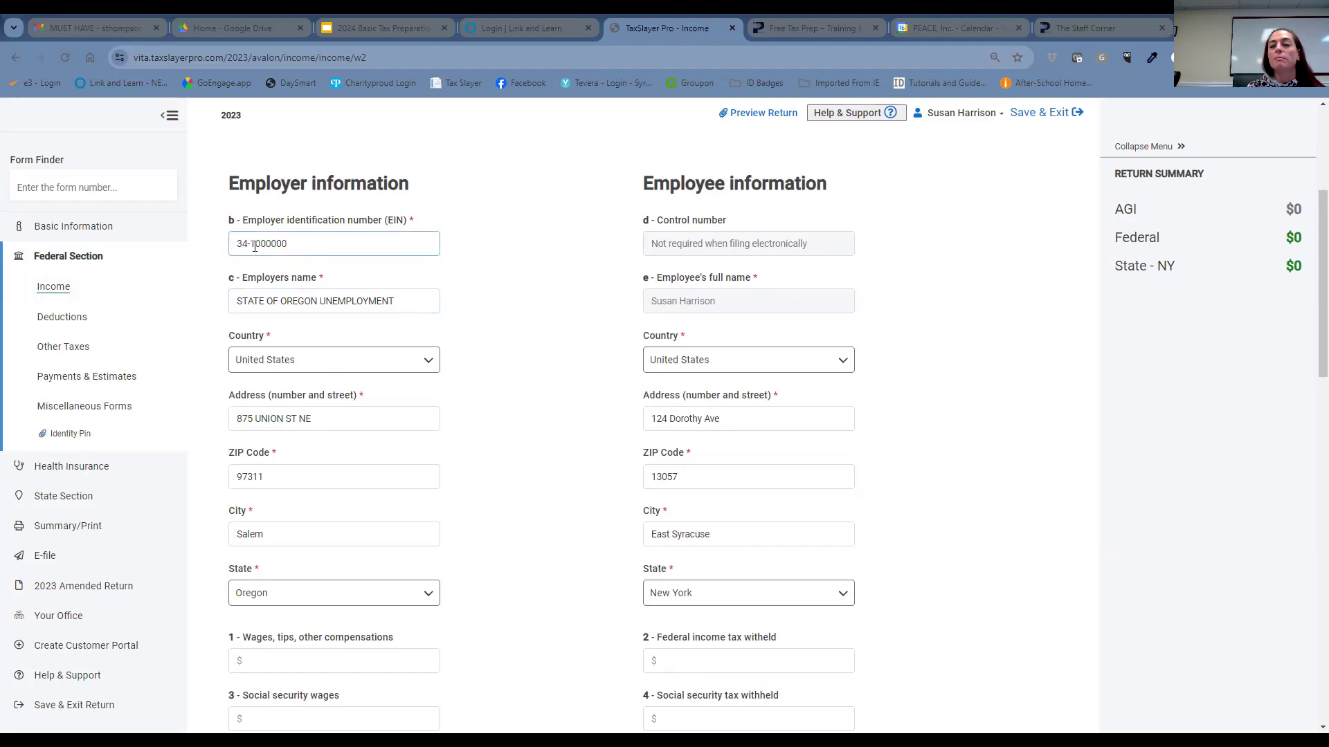
click(391, 304)
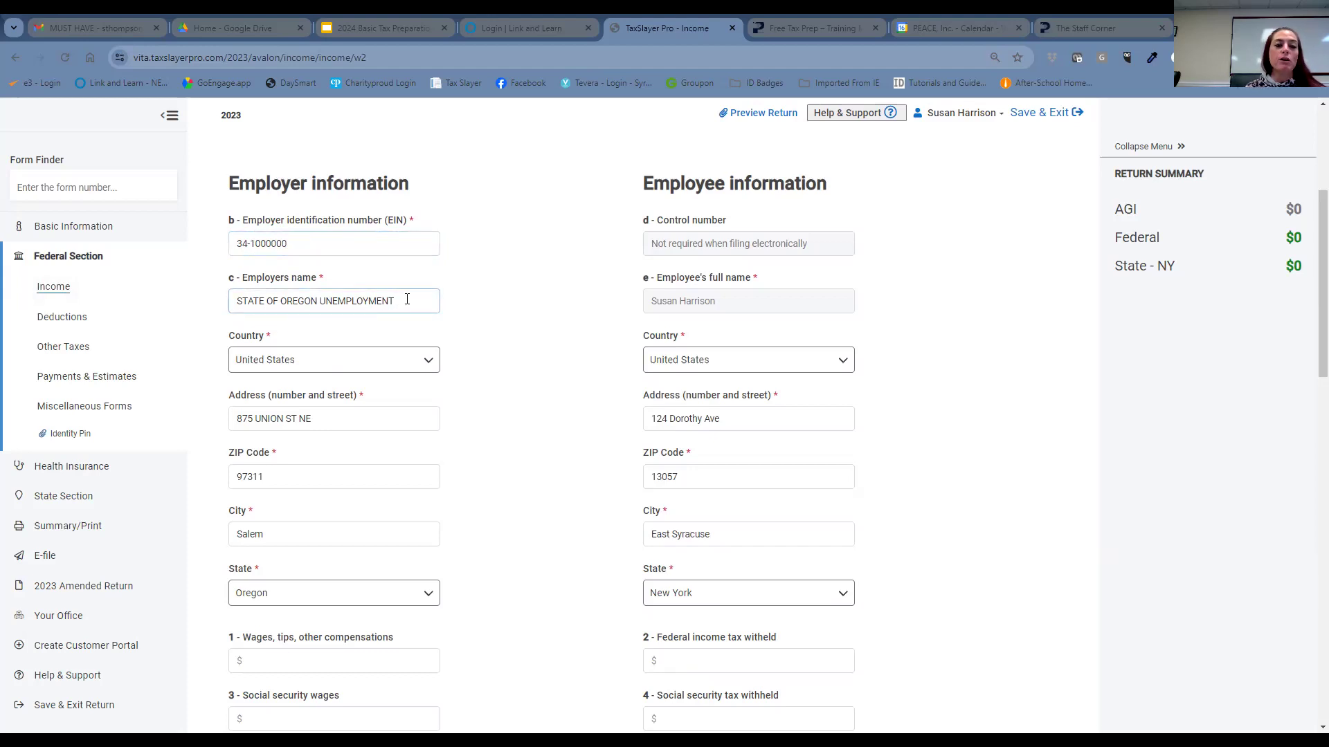
drag(407, 305, 208, 326)
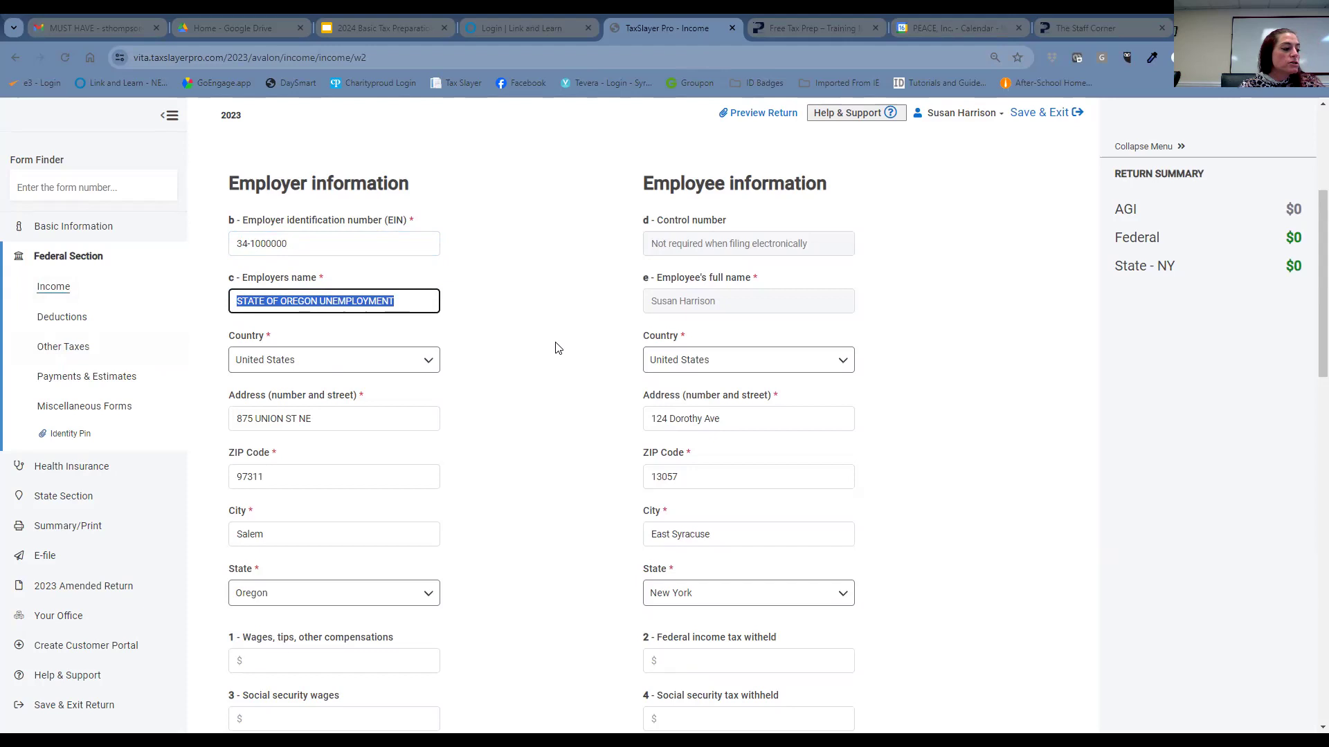
text(S)
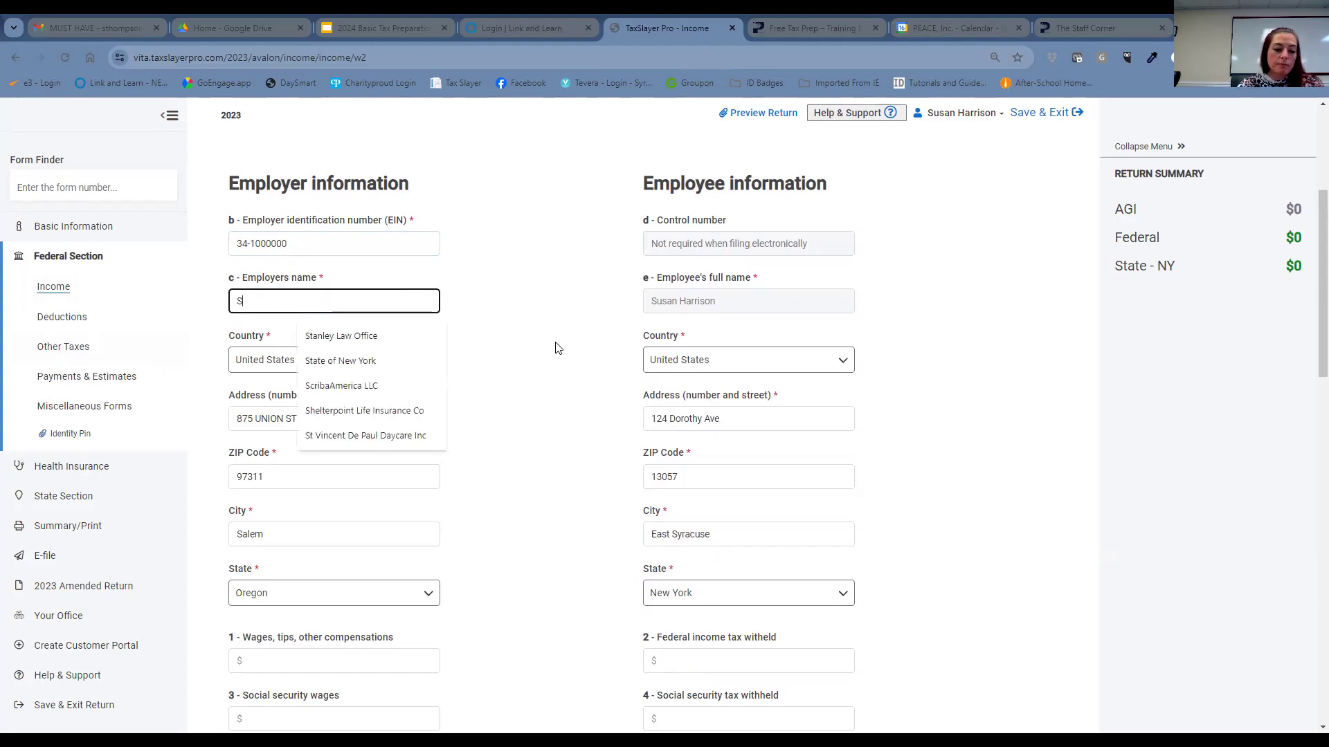
text(tanley L)
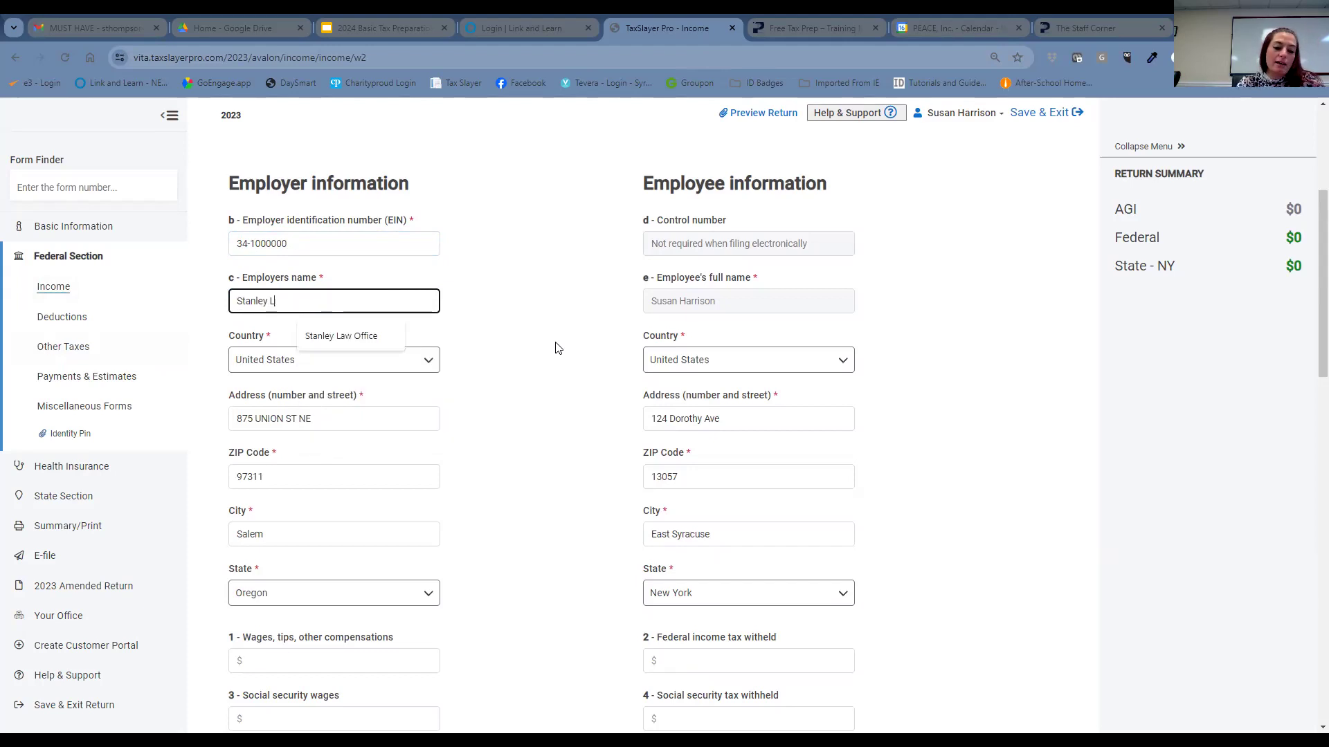
text(aw Office)
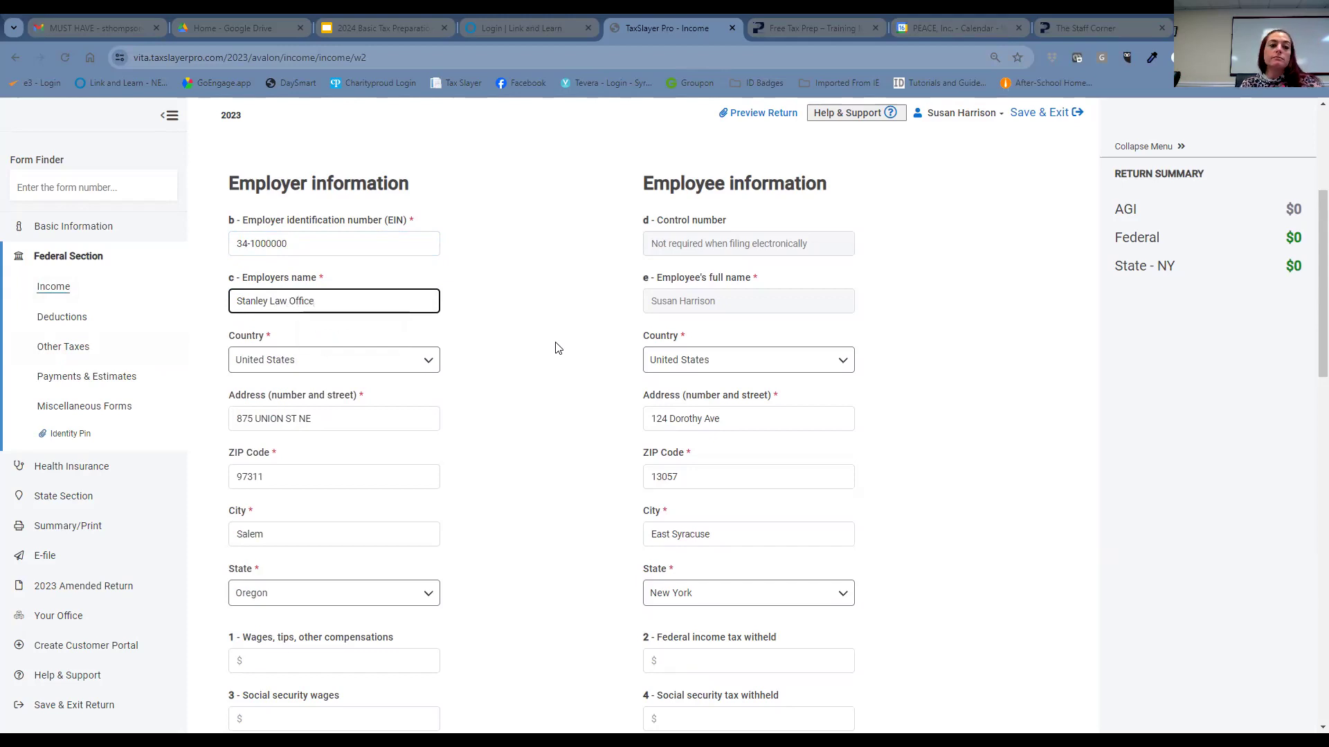
- Change the employer address to 215 Burnet Ave, Syracuse, New York 13203
click(352, 418)
drag(350, 418, 225, 429)
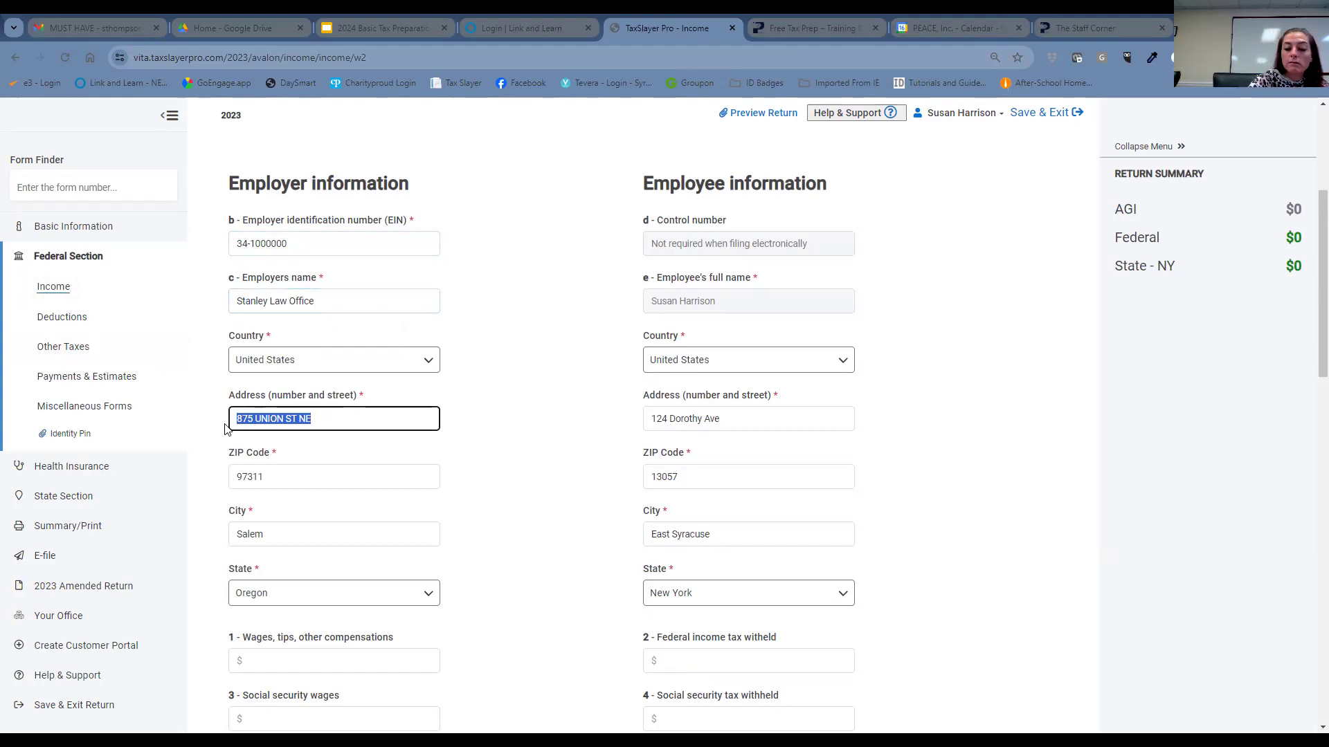
text(215 Bur)
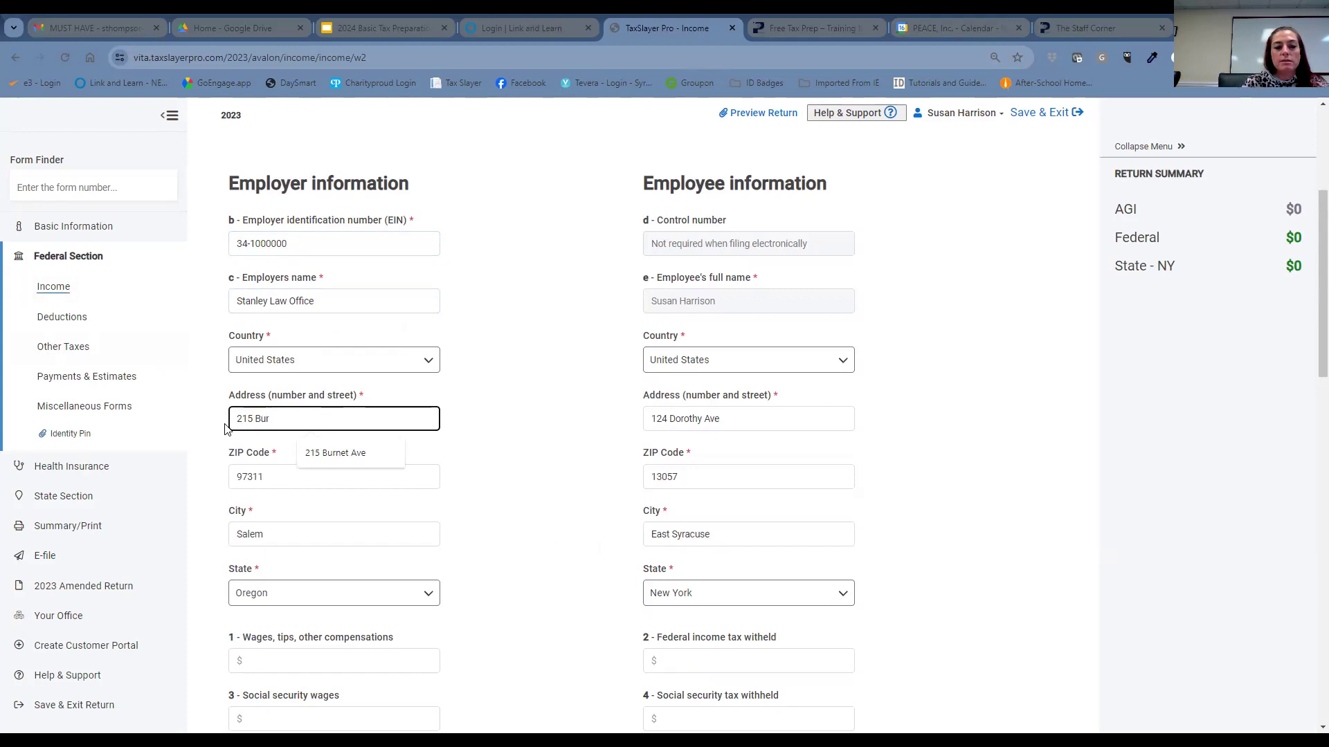
click(330, 454)
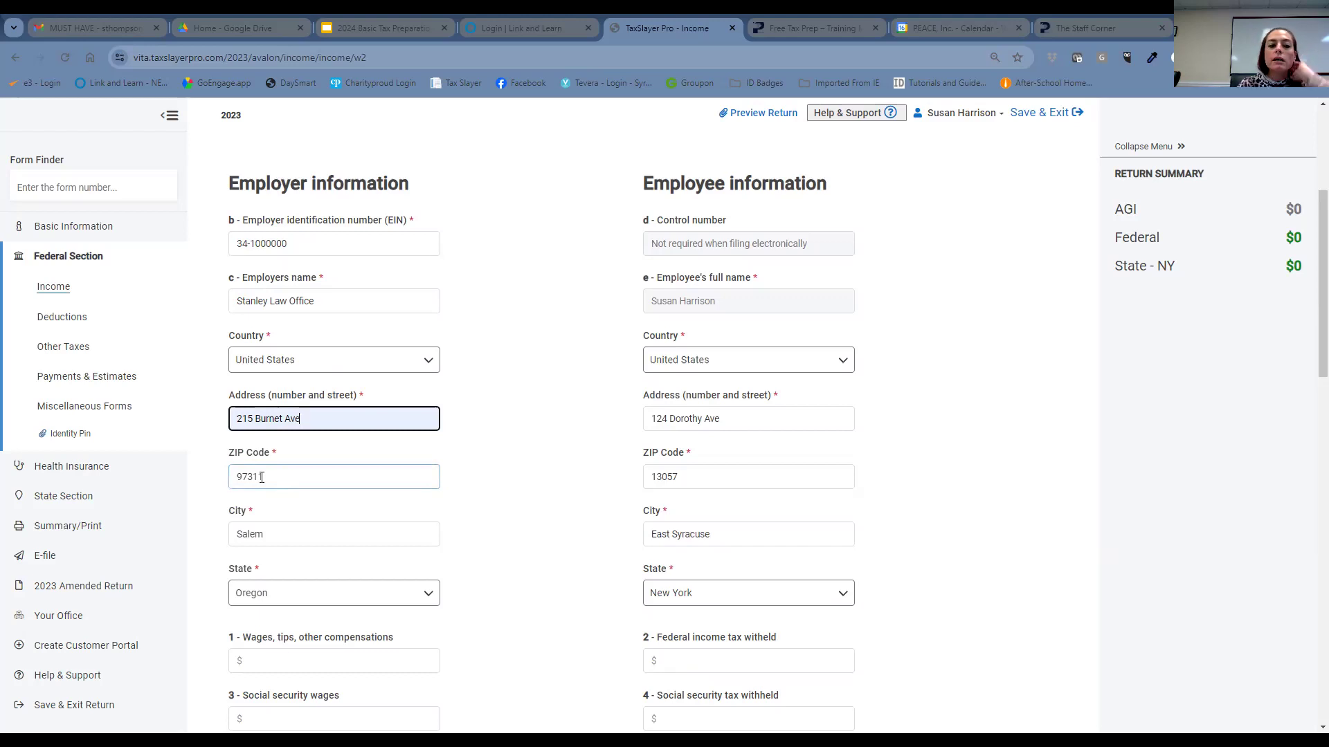
drag(262, 477, 225, 490)
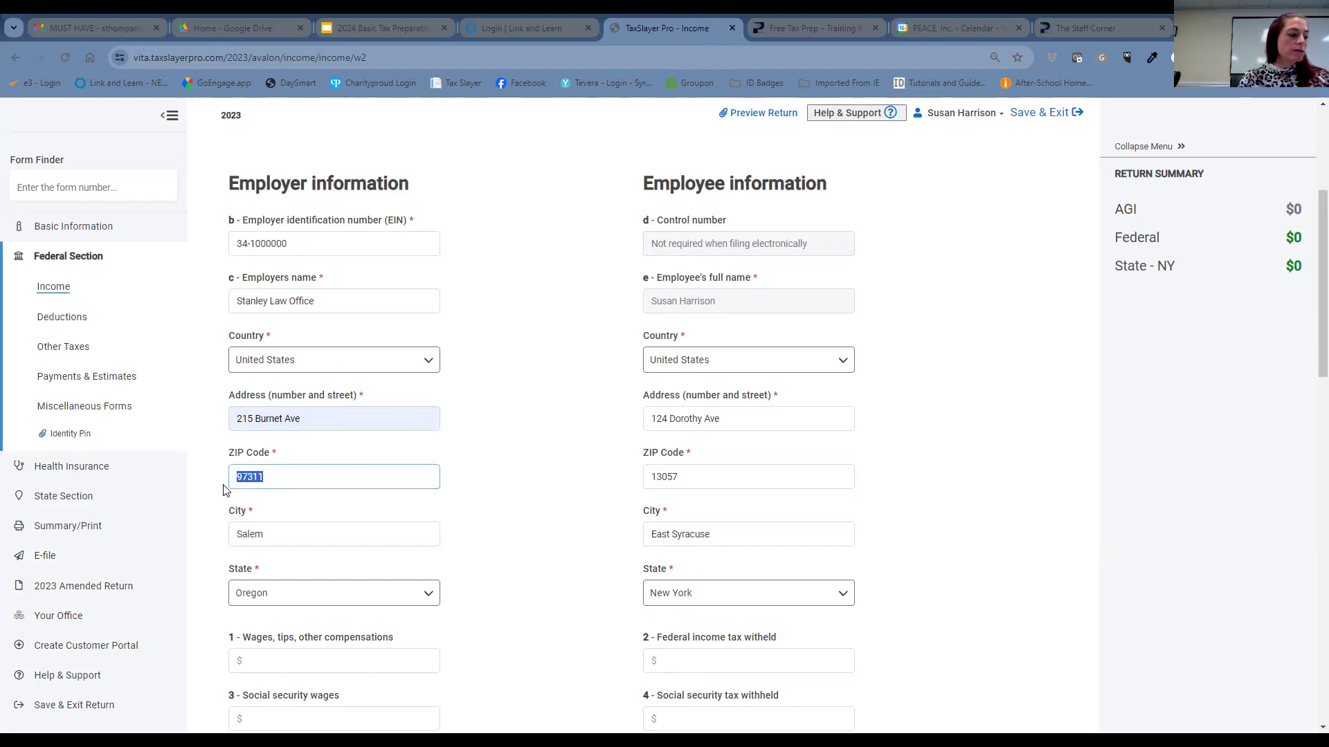
text(1320)
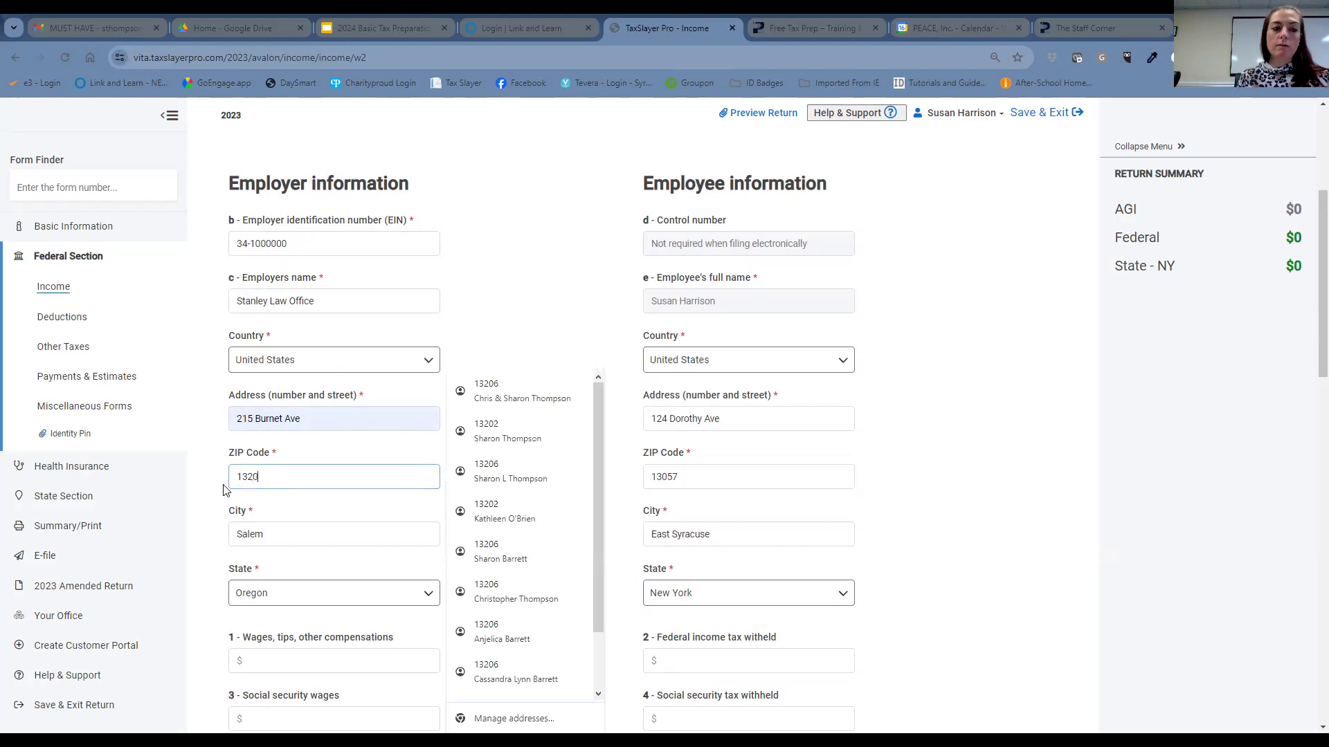
text(3)
click(568, 411)
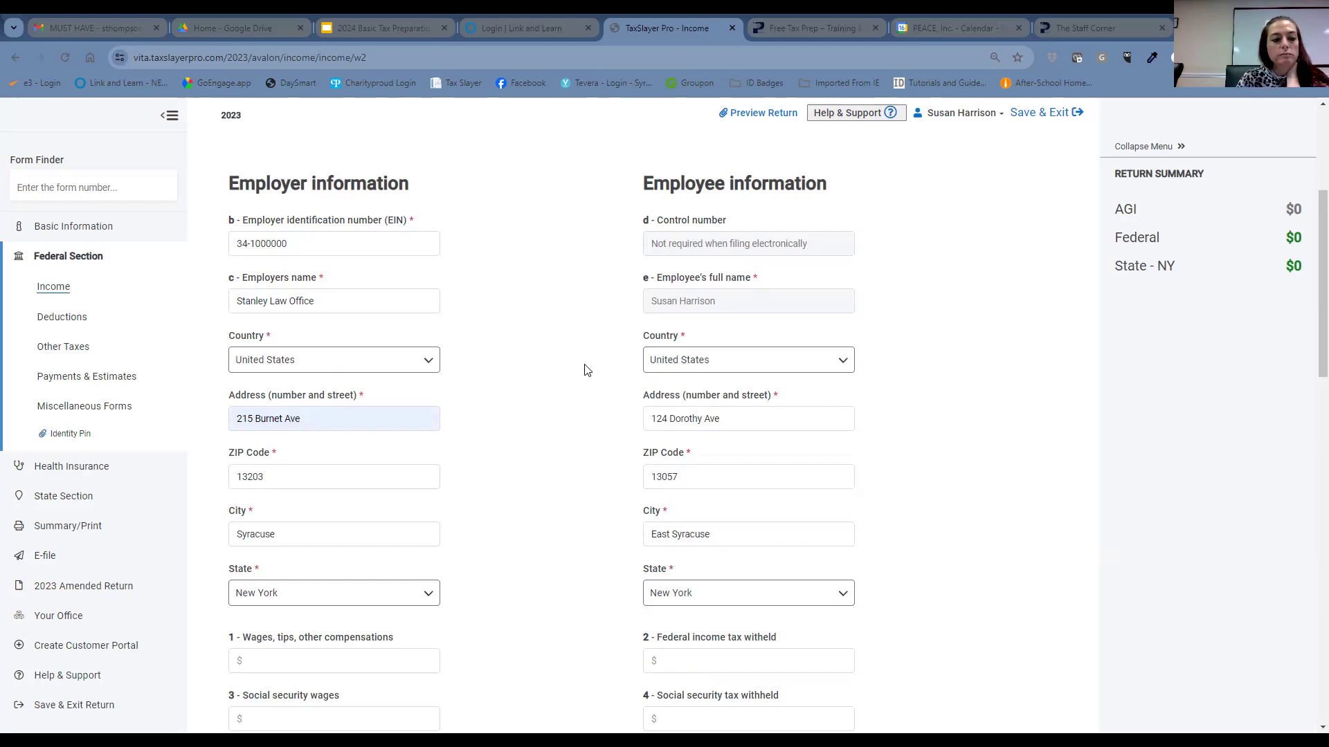
- Enter Box 1 wages of $30500 and federal income tax withheld of $4840
scroll(585, 370, down, 2)
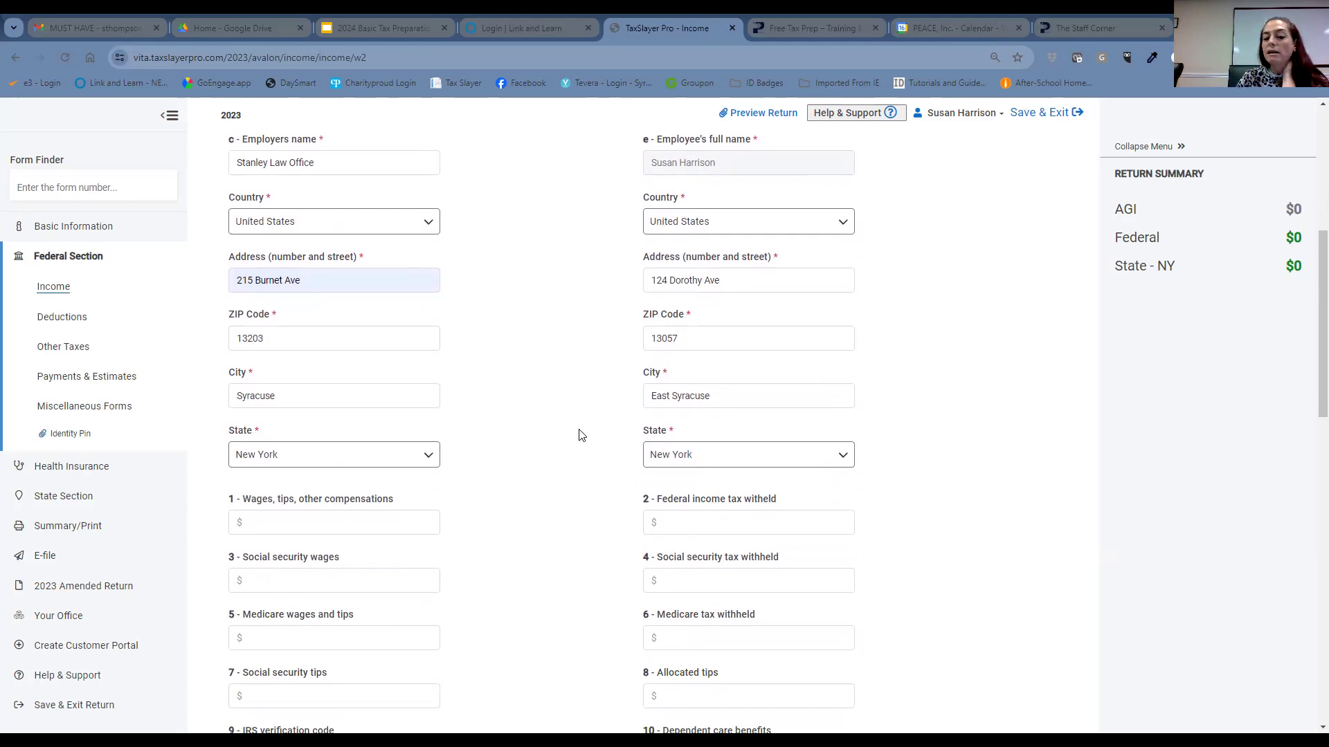
click(346, 521)
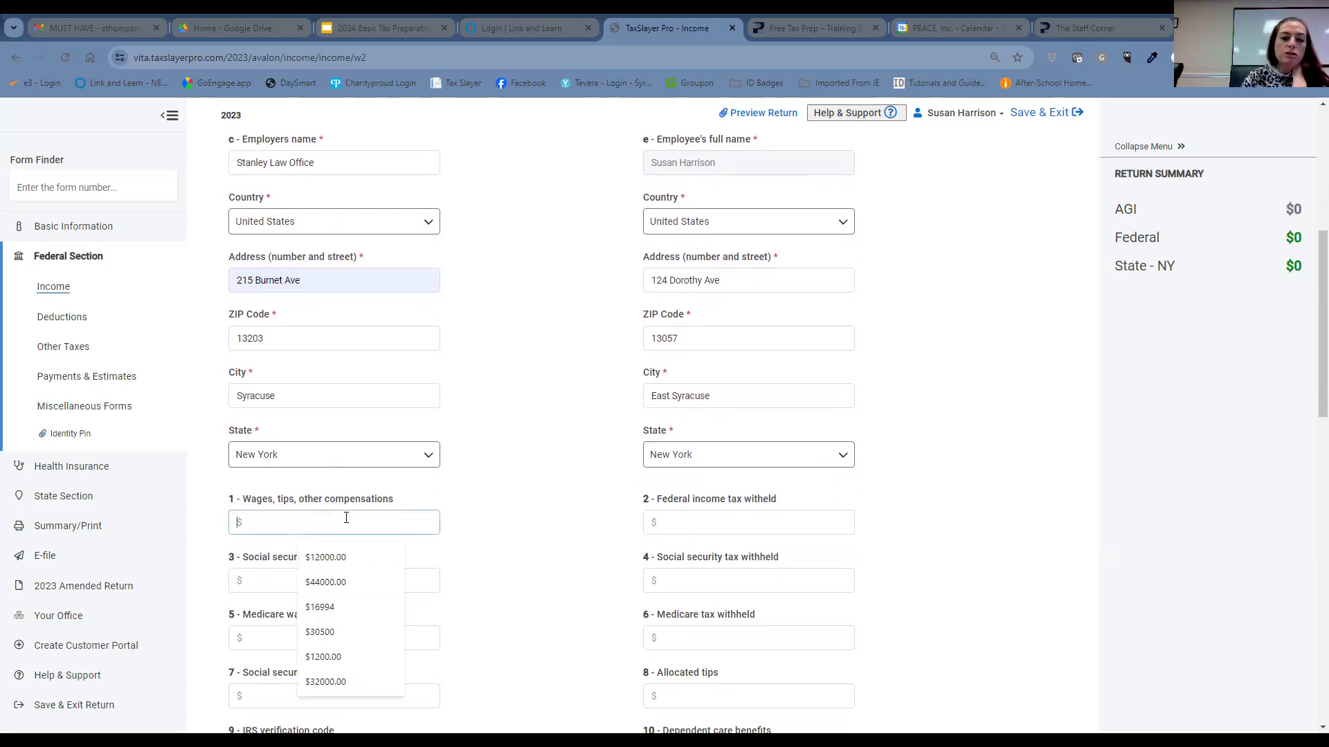
text(3)
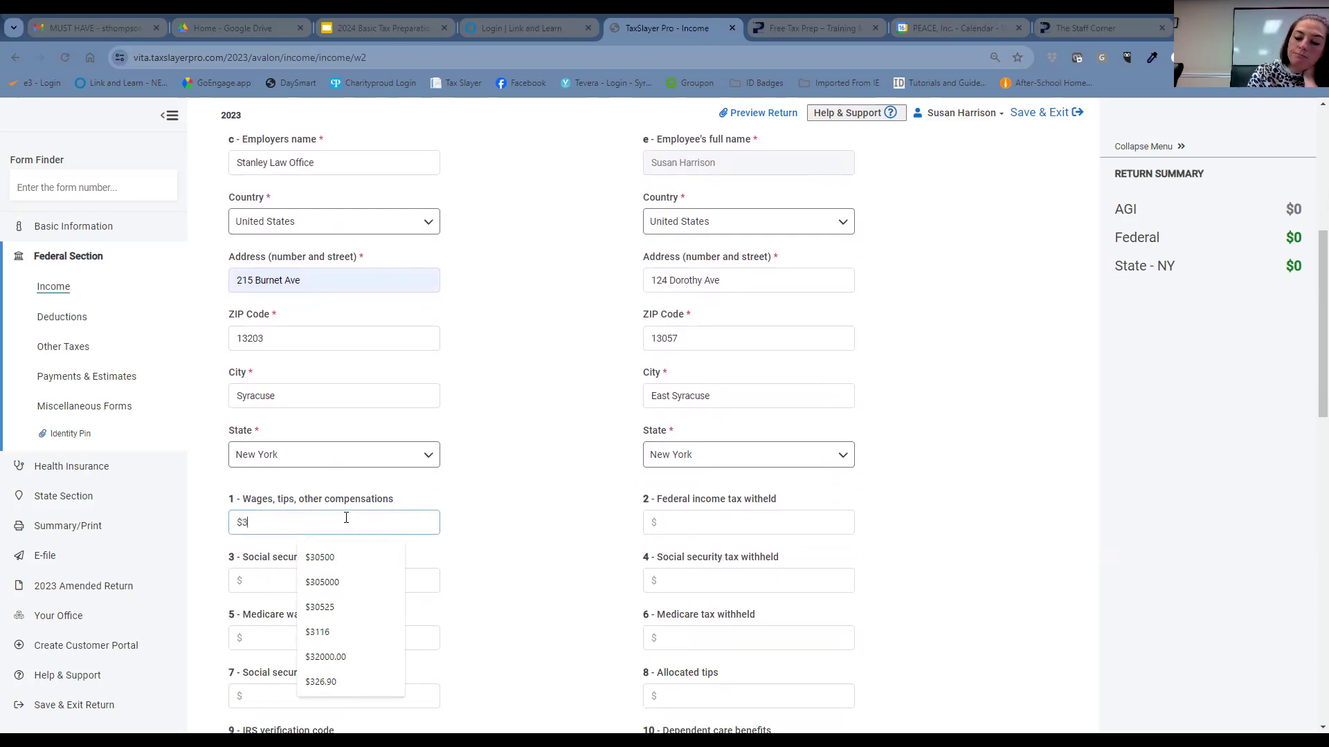
text(0500)
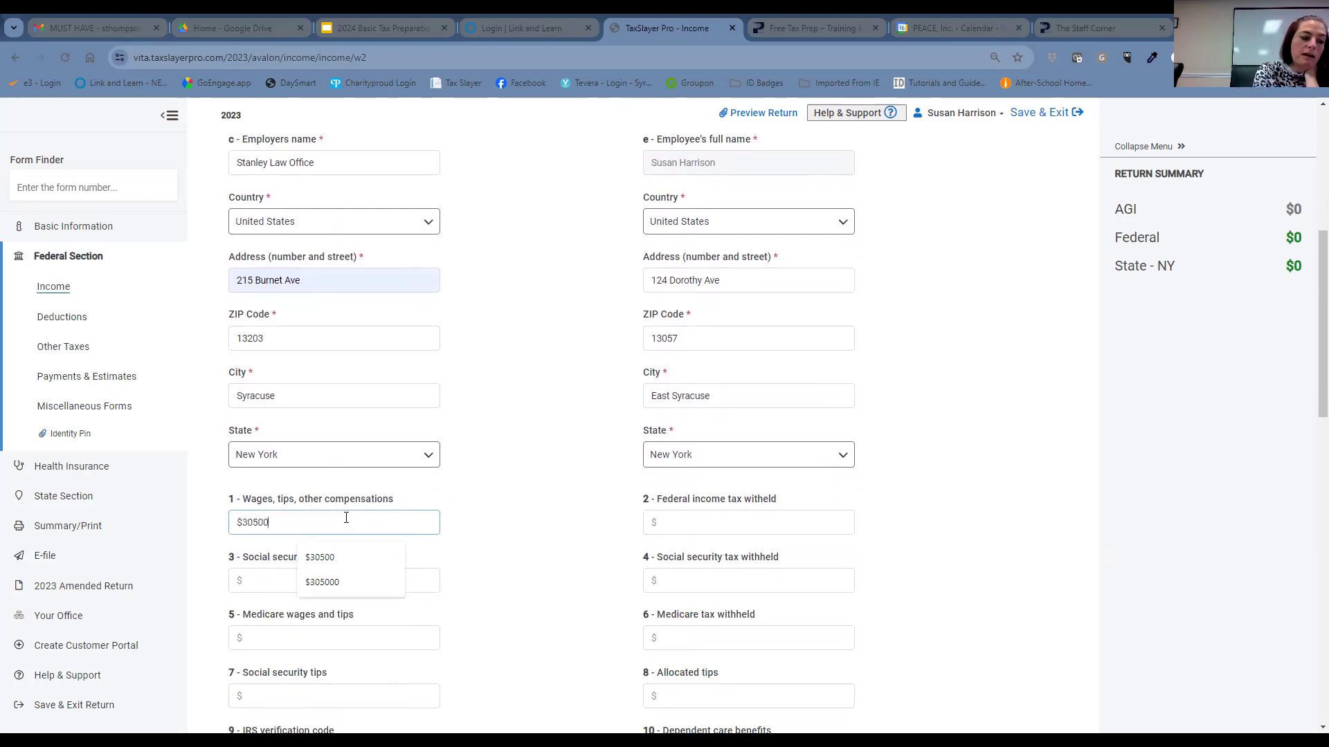
key(Tab)
text(4840)
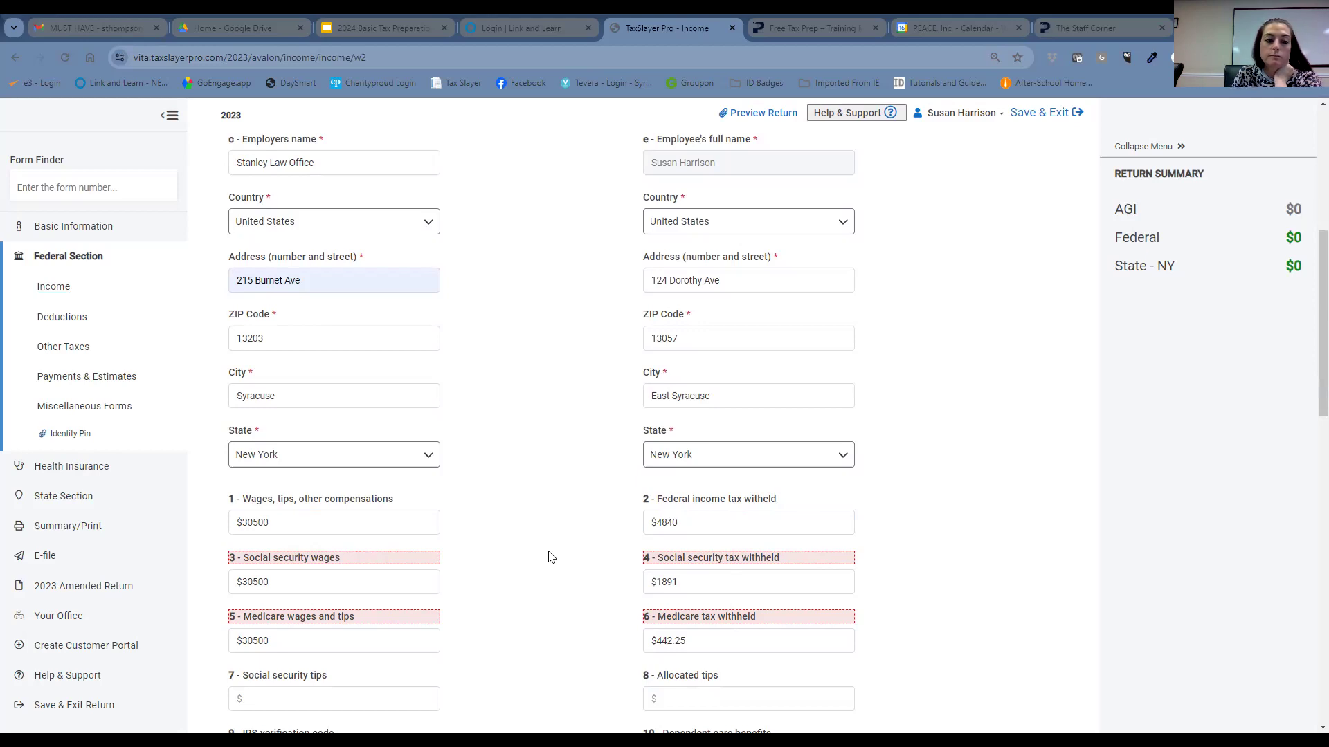
- Set Box 3 social security and Box 5 Medicare wages to $27500 each
scroll(550, 557, down, 1)
scroll(550, 557, down, 1)
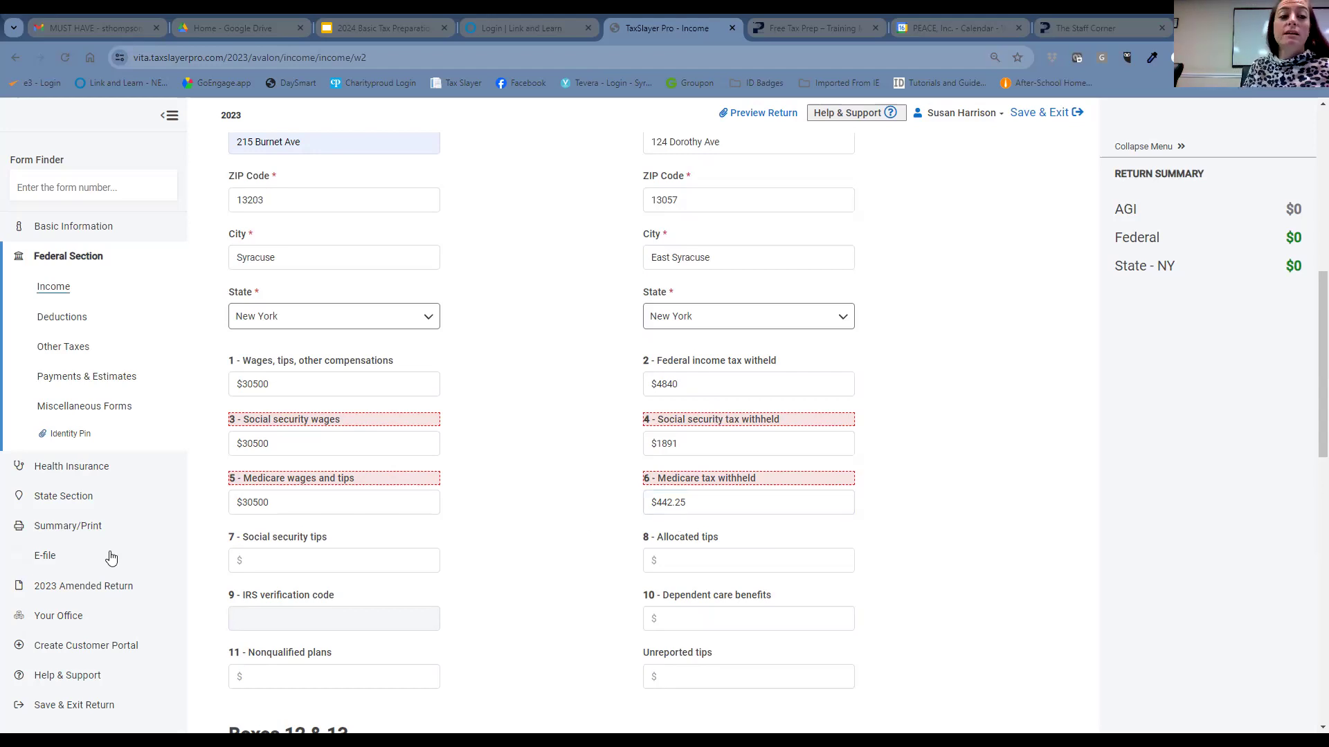
double_click(304, 444)
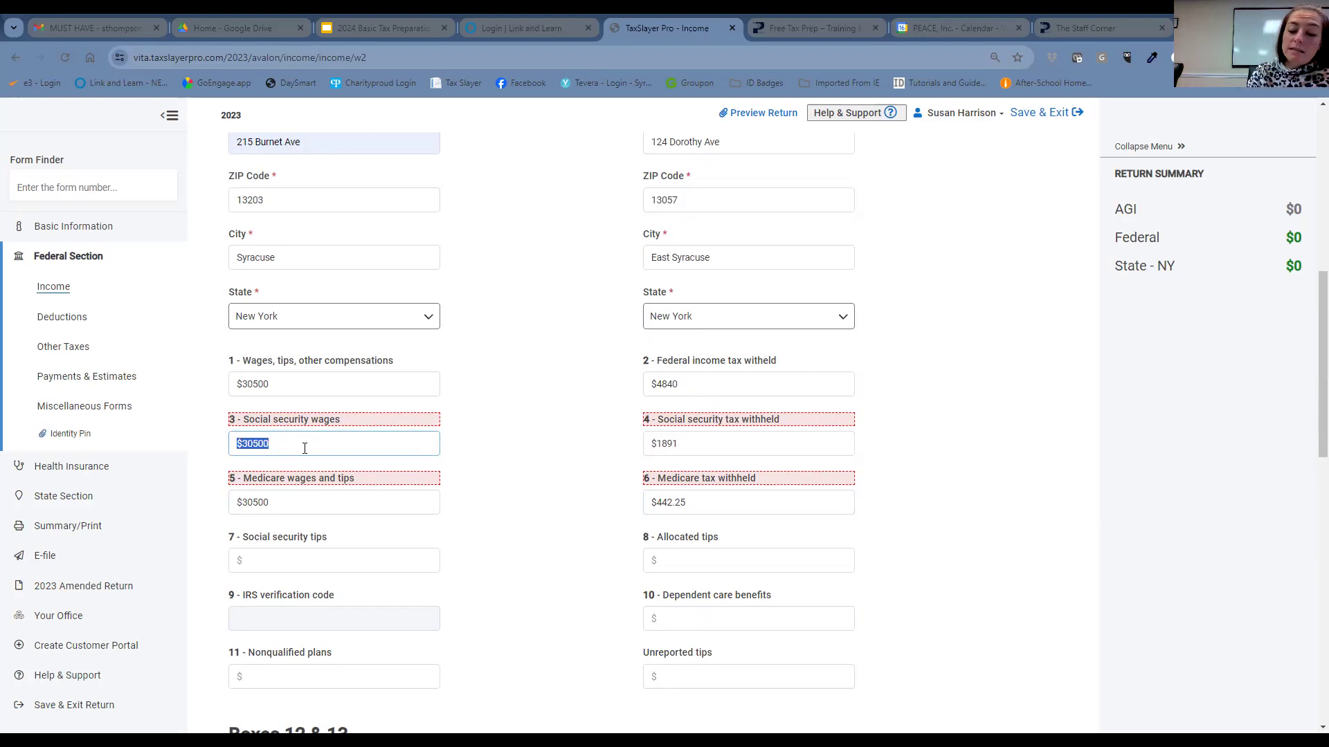
text(275)
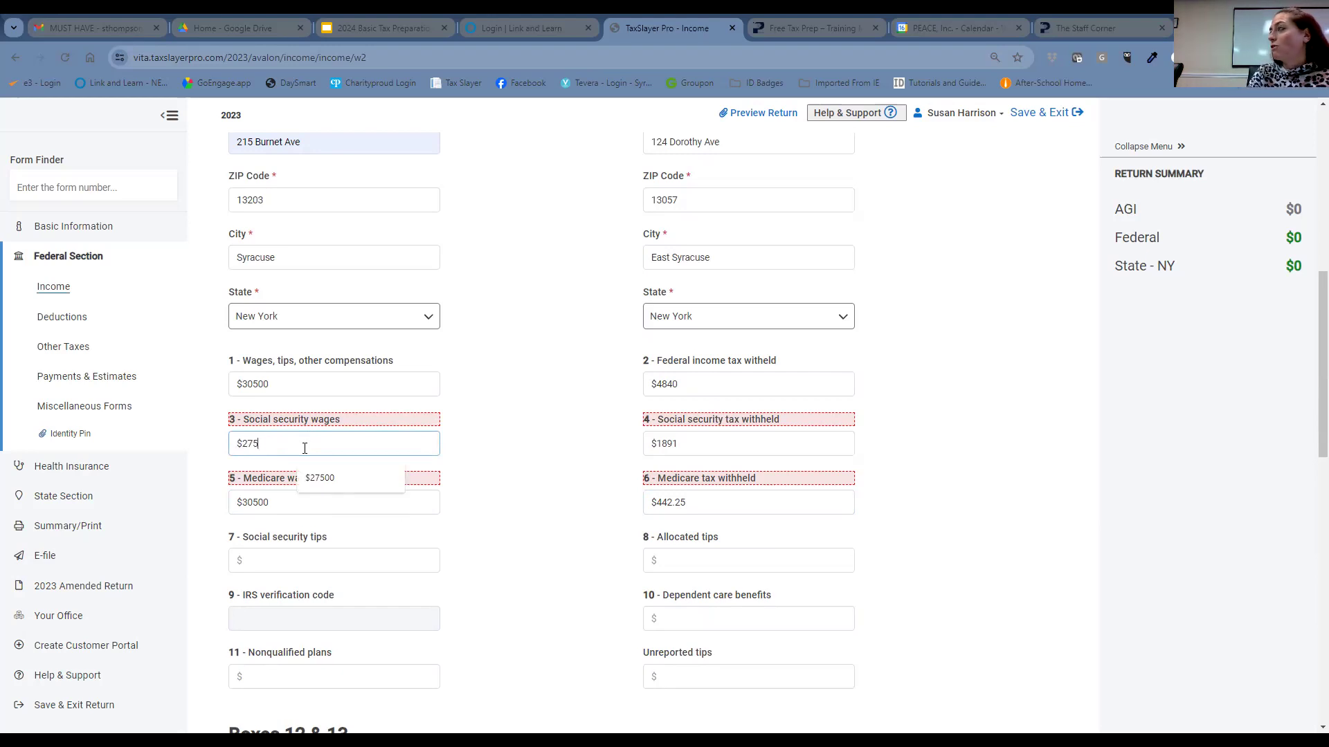
text(00)
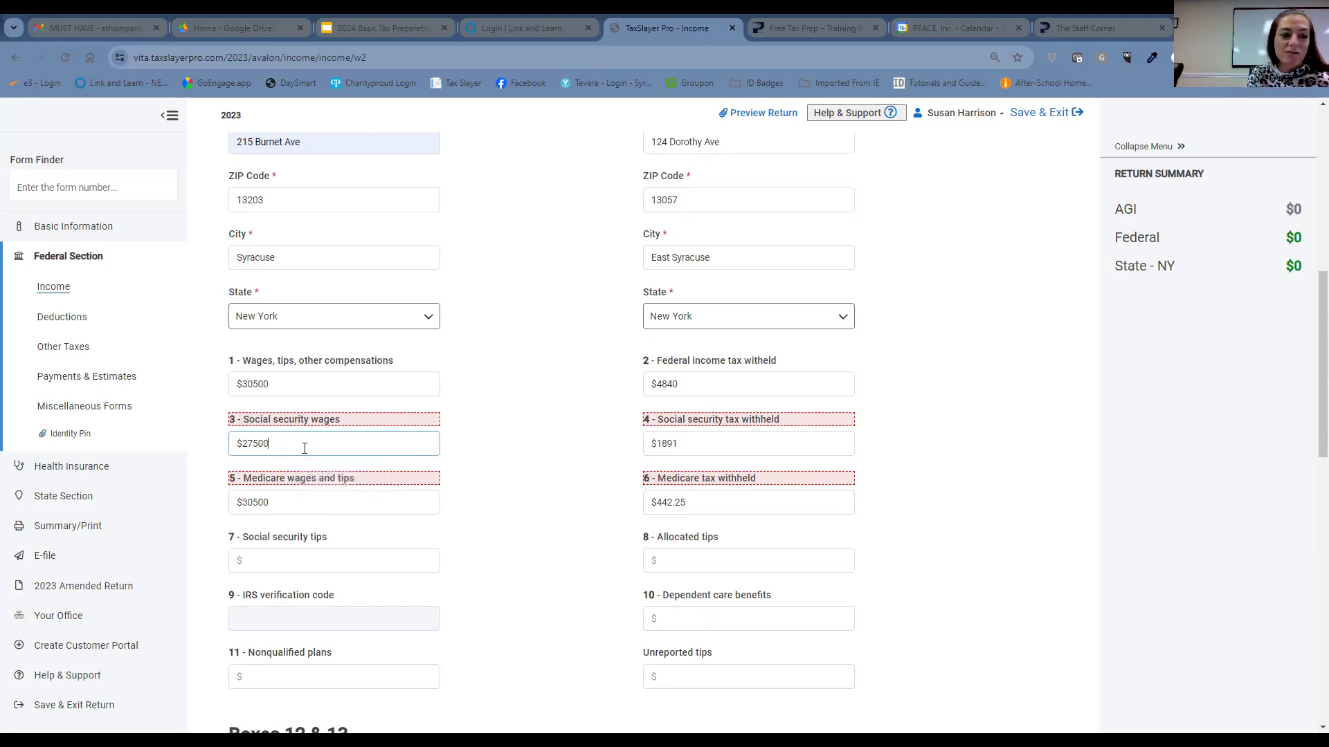
click(281, 495)
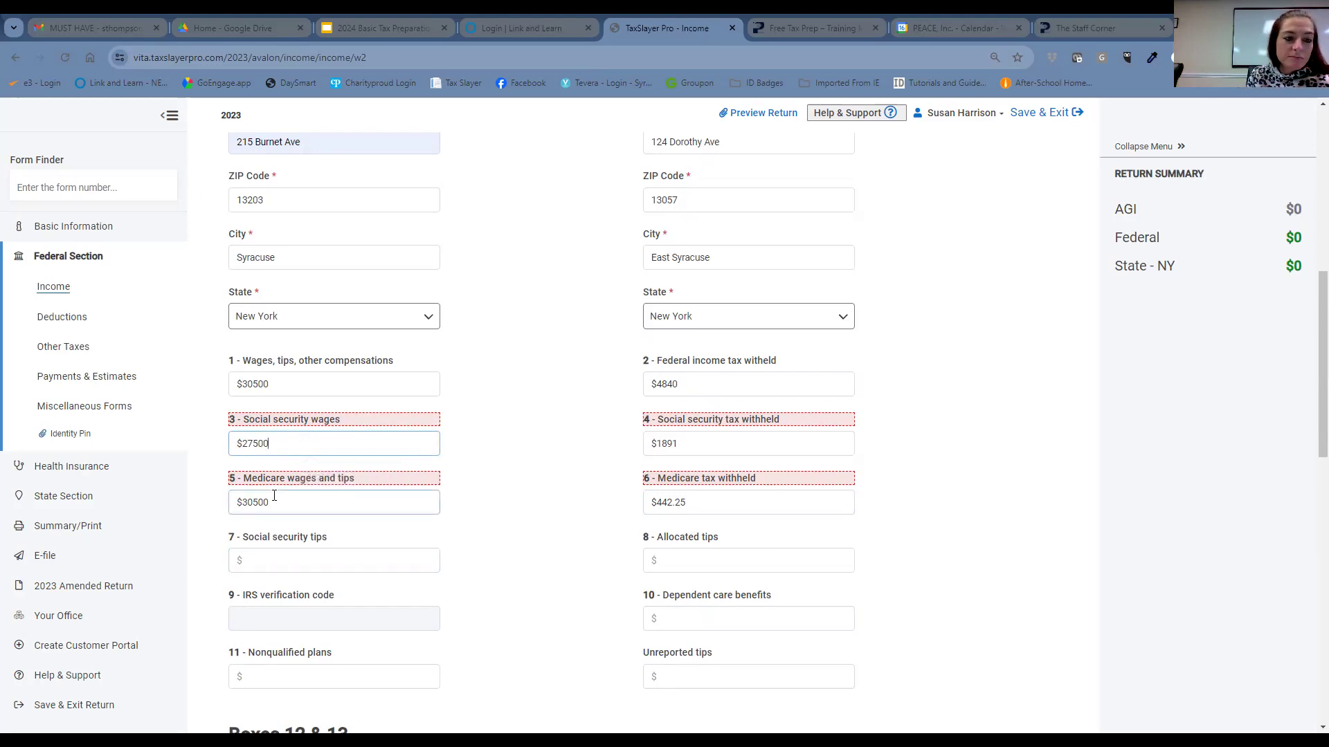
text(27500)
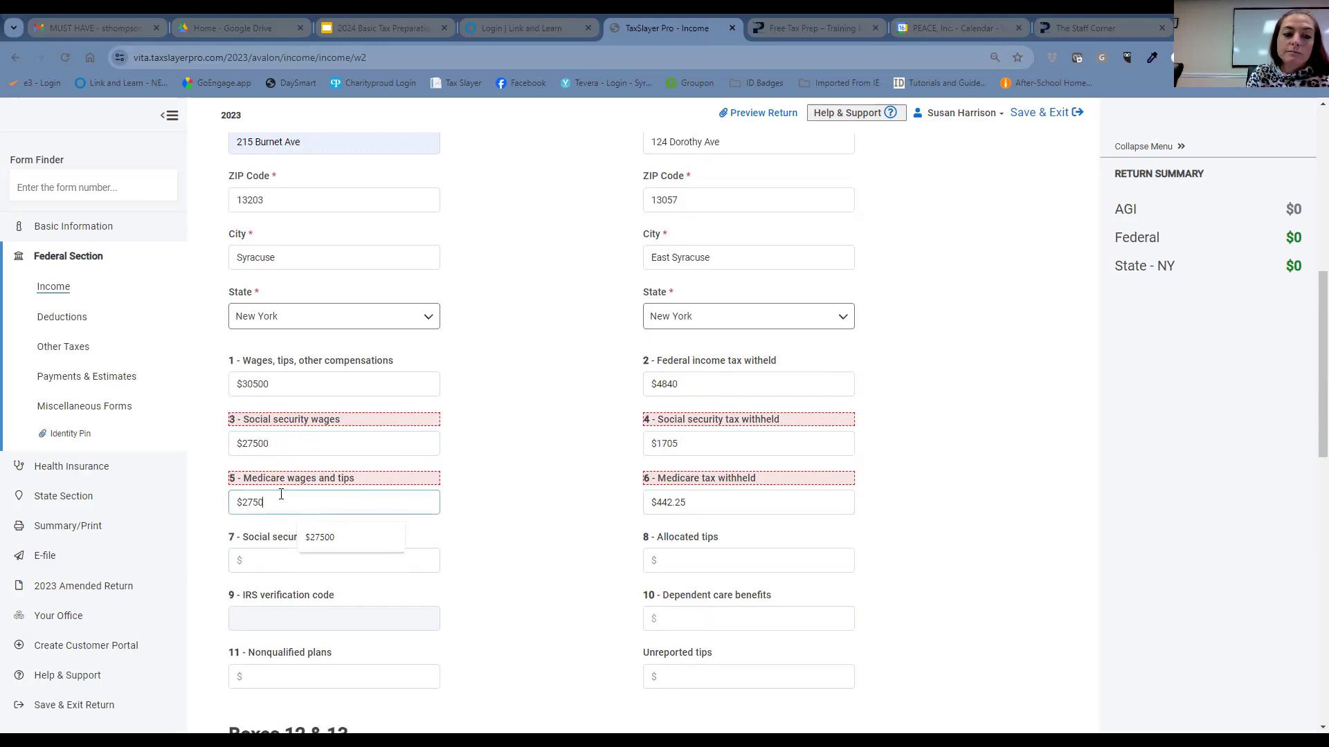
click(502, 454)
scroll(554, 463, down, 4)
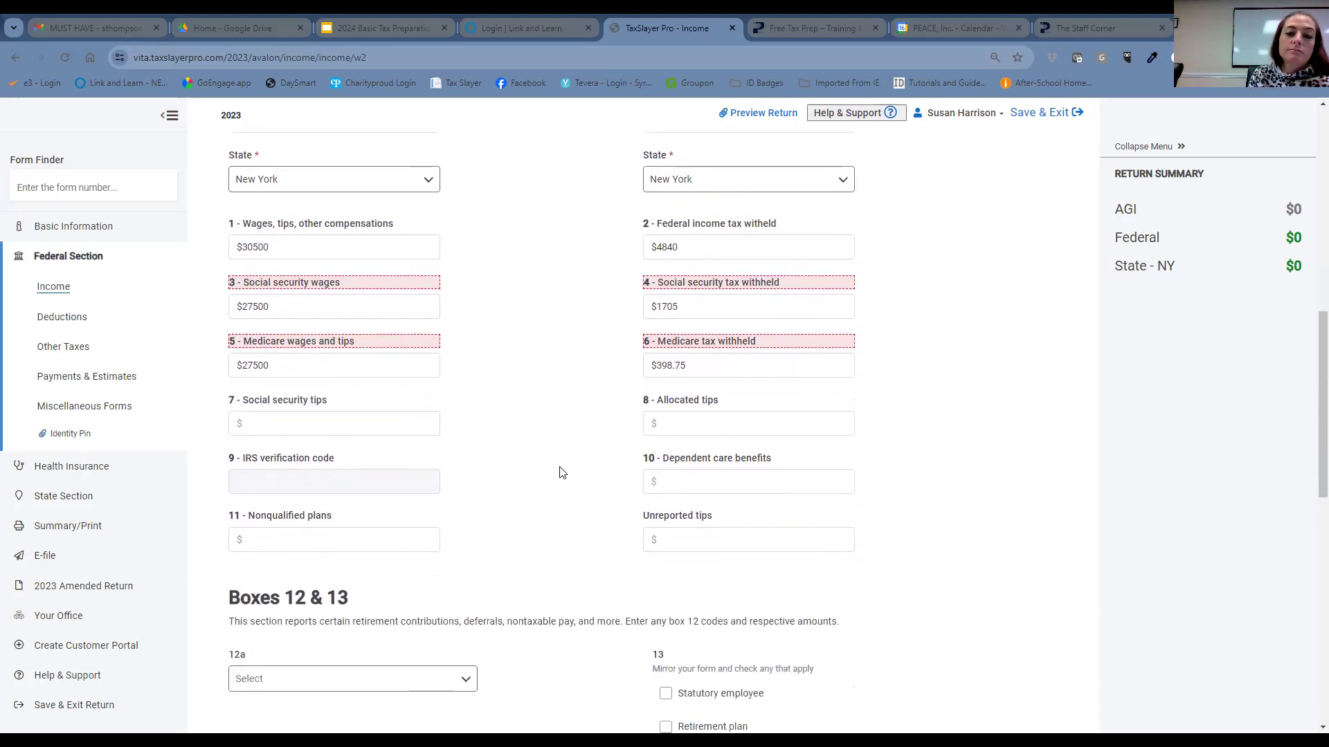
- Add Box 12a code D with an amount of $3000
scroll(538, 505, up, 1)
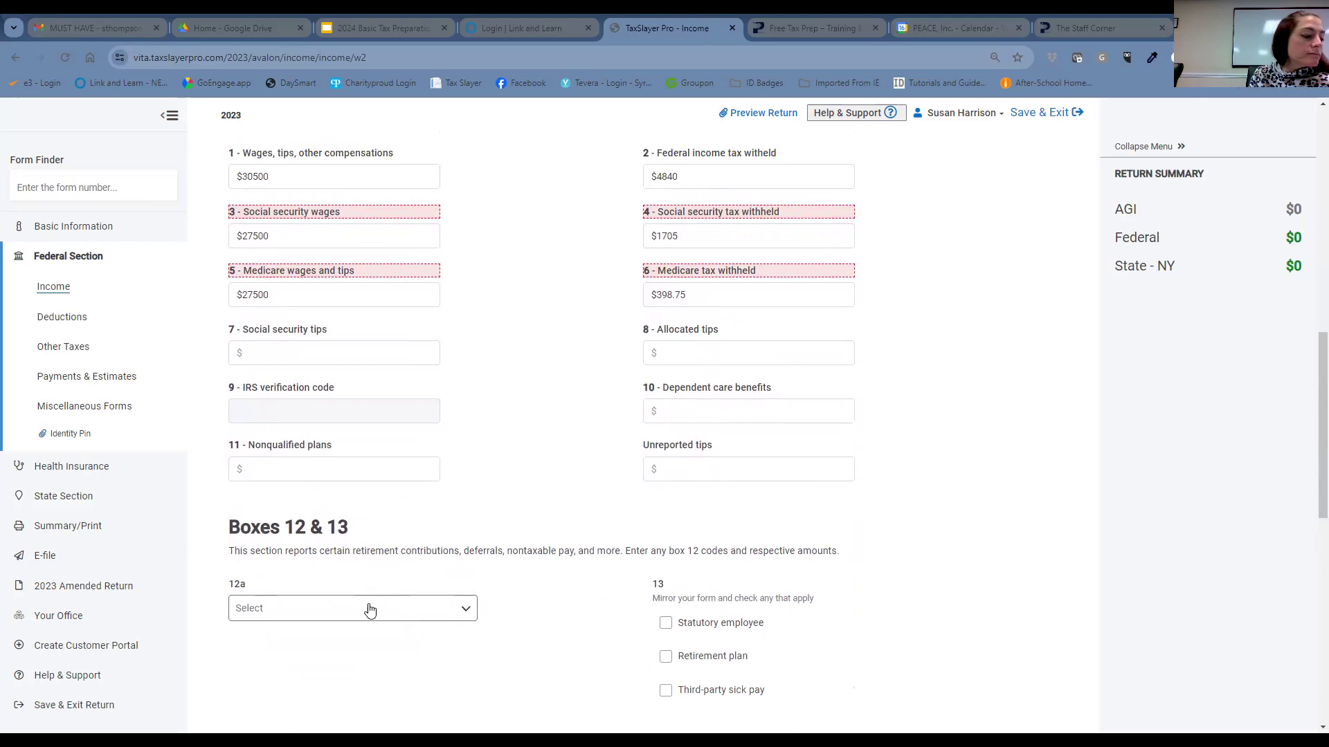
click(375, 614)
scroll(375, 615, down, 3)
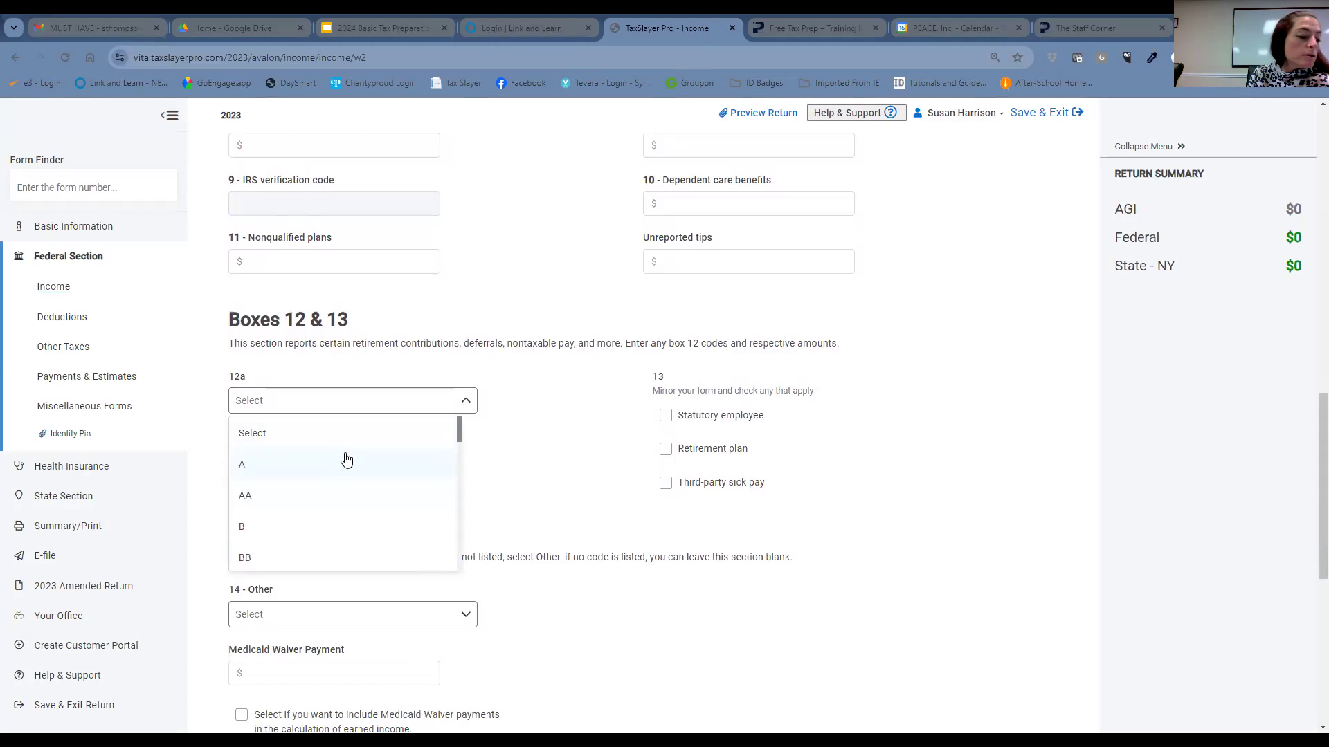
scroll(347, 459, down, 2)
scroll(346, 459, up, 3)
scroll(341, 470, down, 1)
scroll(341, 470, down, 1)
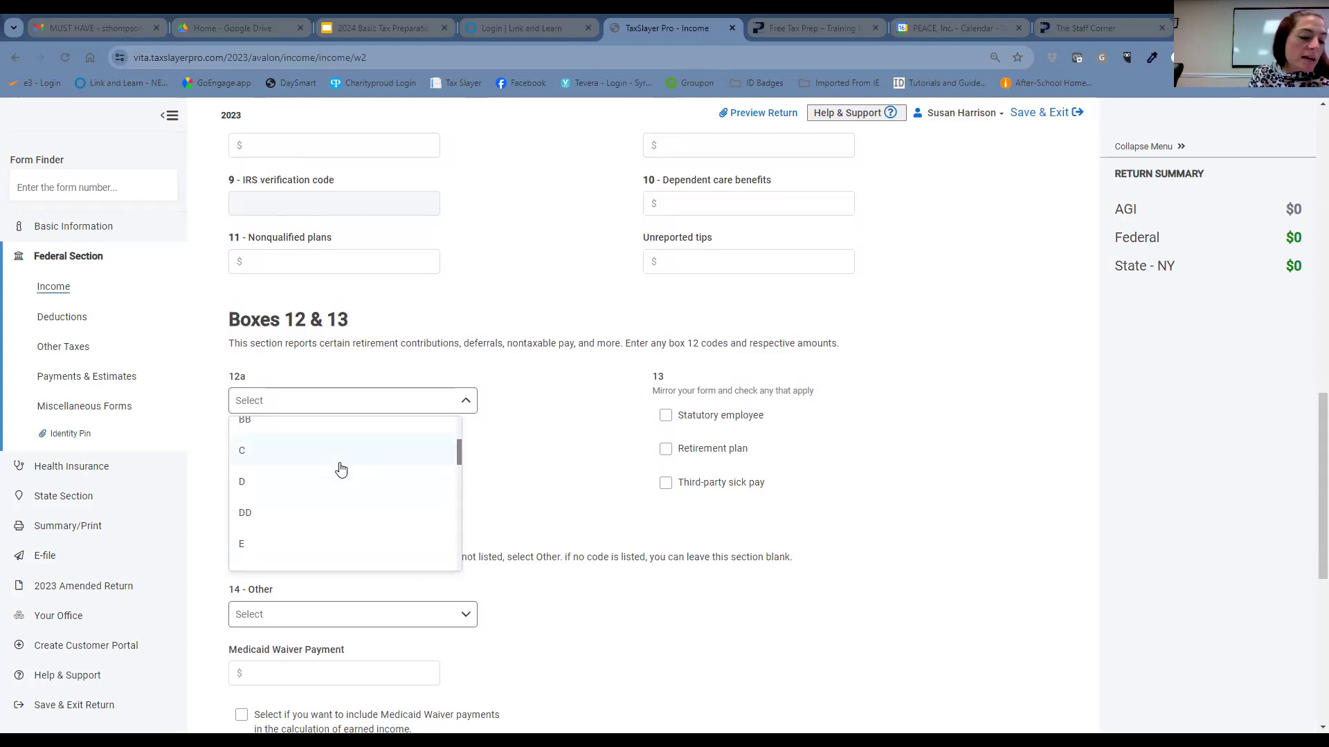
click(338, 480)
click(396, 457)
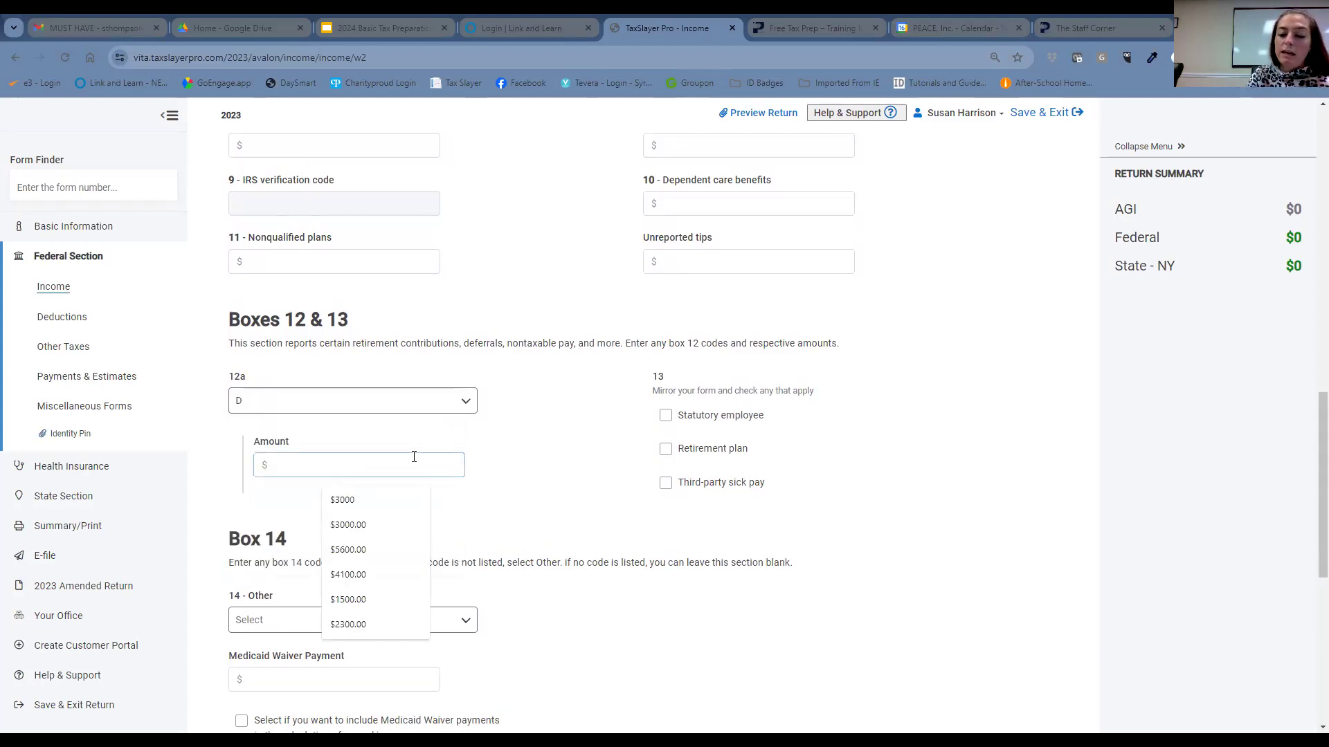
text(3000)
- Add Box 12b code DD with an amount of $7800
click(284, 541)
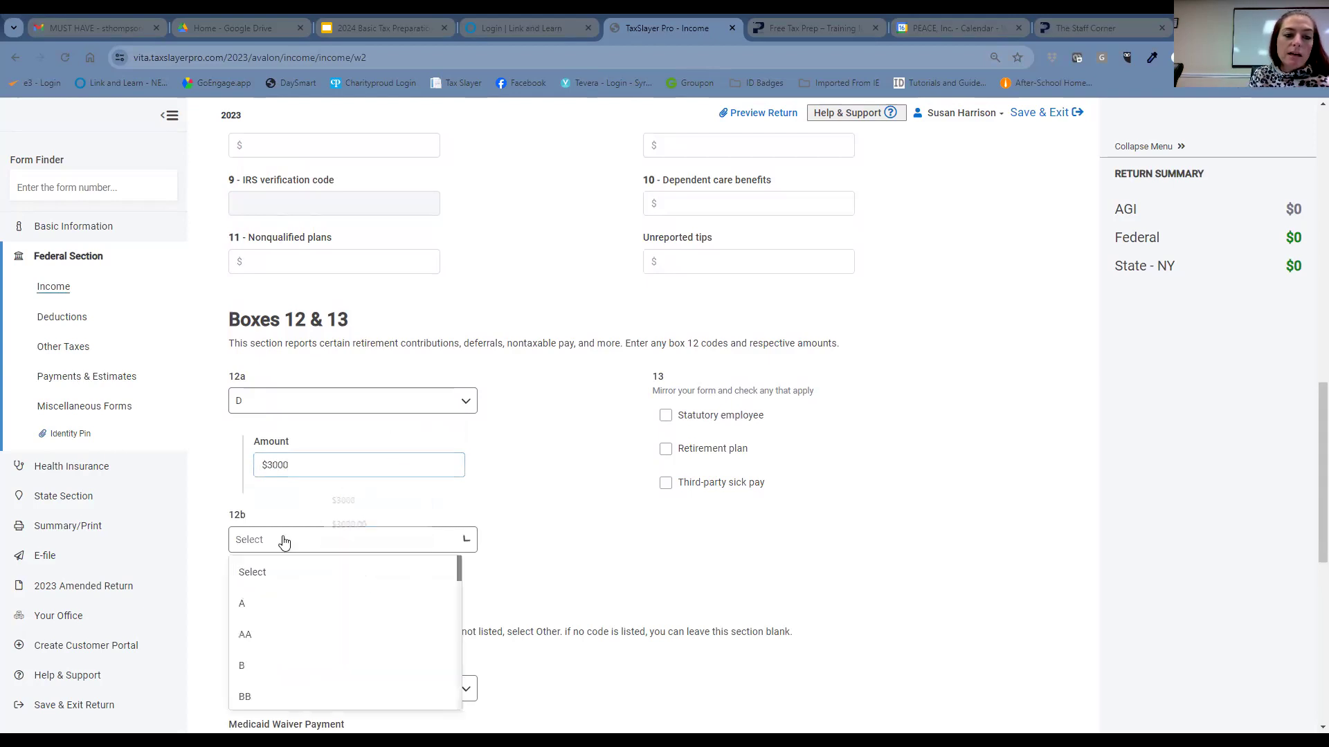
scroll(303, 590, down, 1)
scroll(298, 631, down, 2)
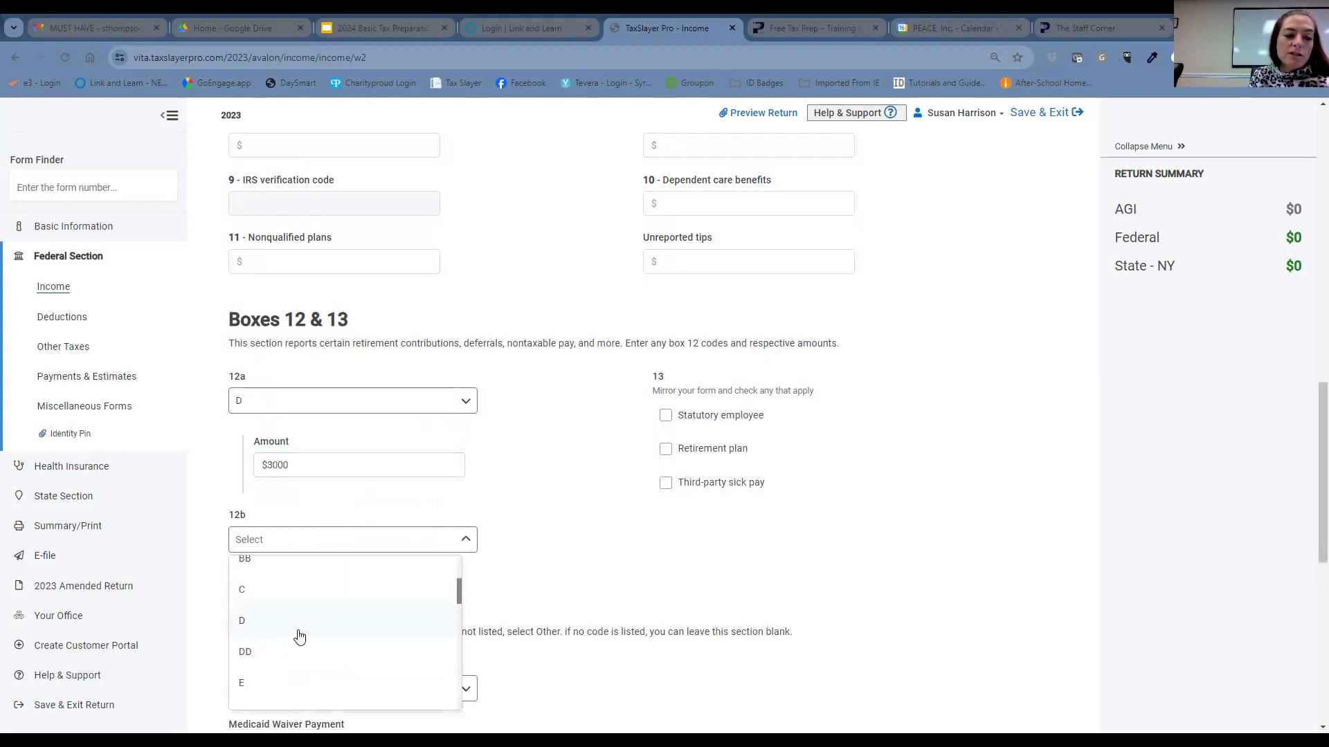
click(300, 644)
click(342, 609)
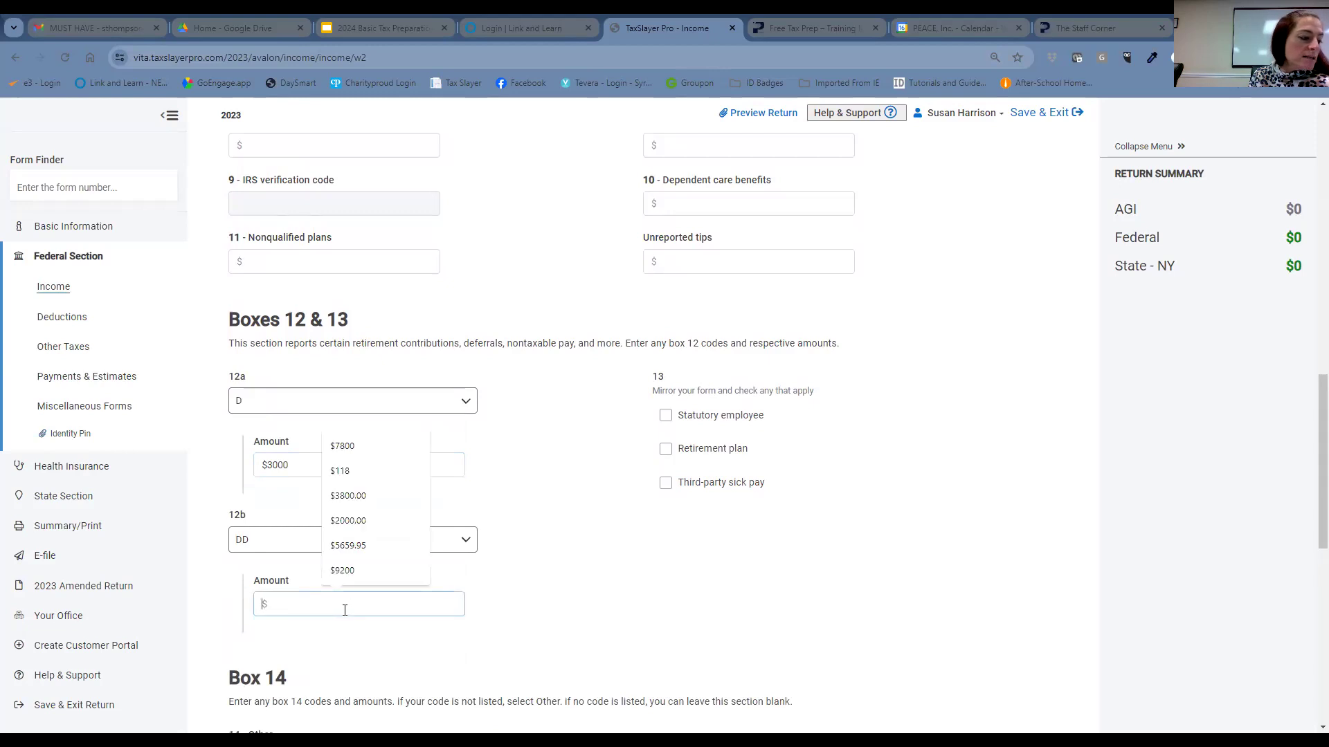
text(7)
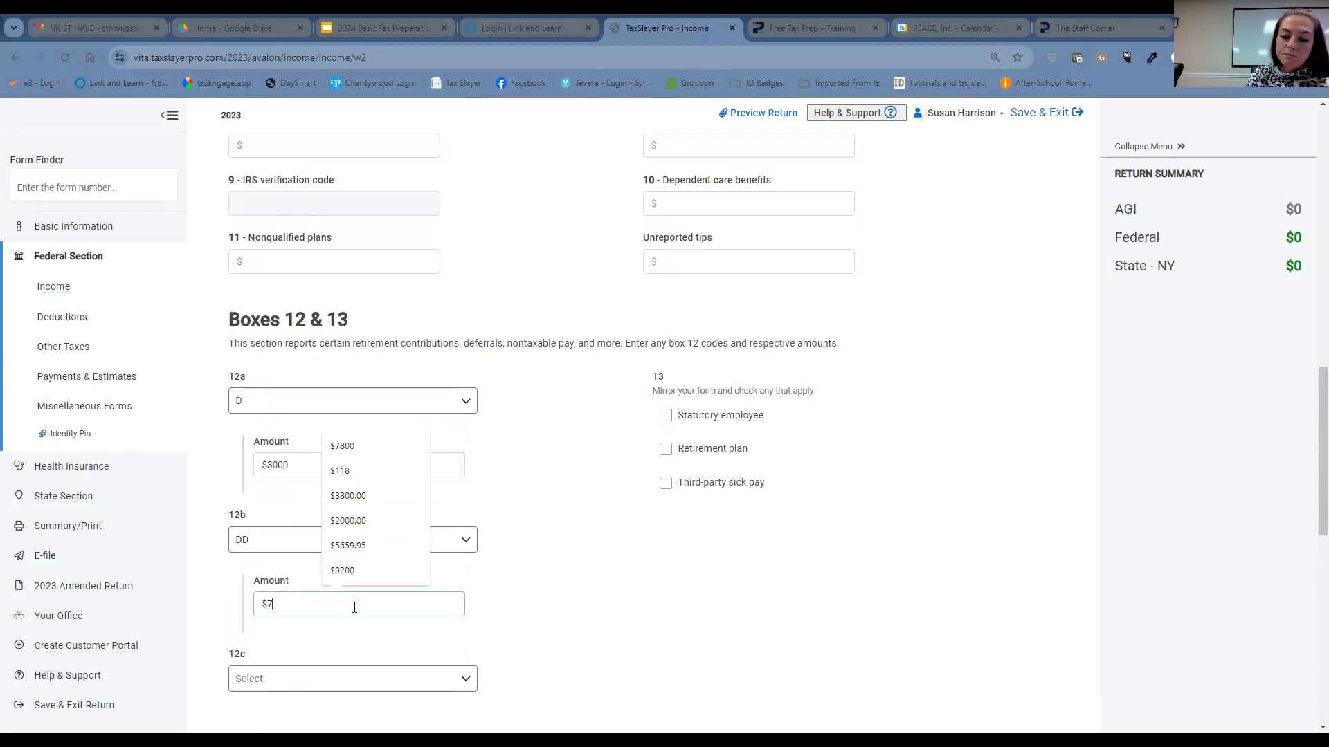
text(800)
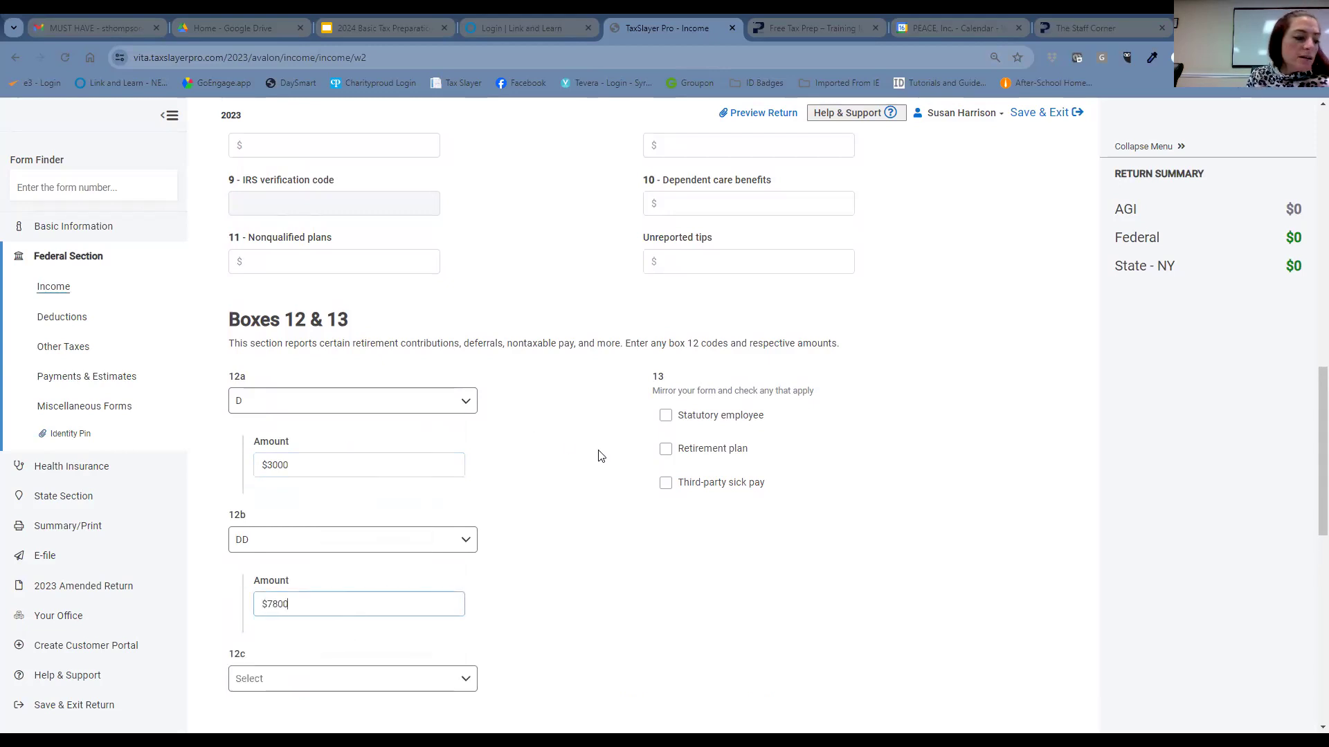
- Mark the employee as covered by a retirement plan in Box 13
click(666, 449)
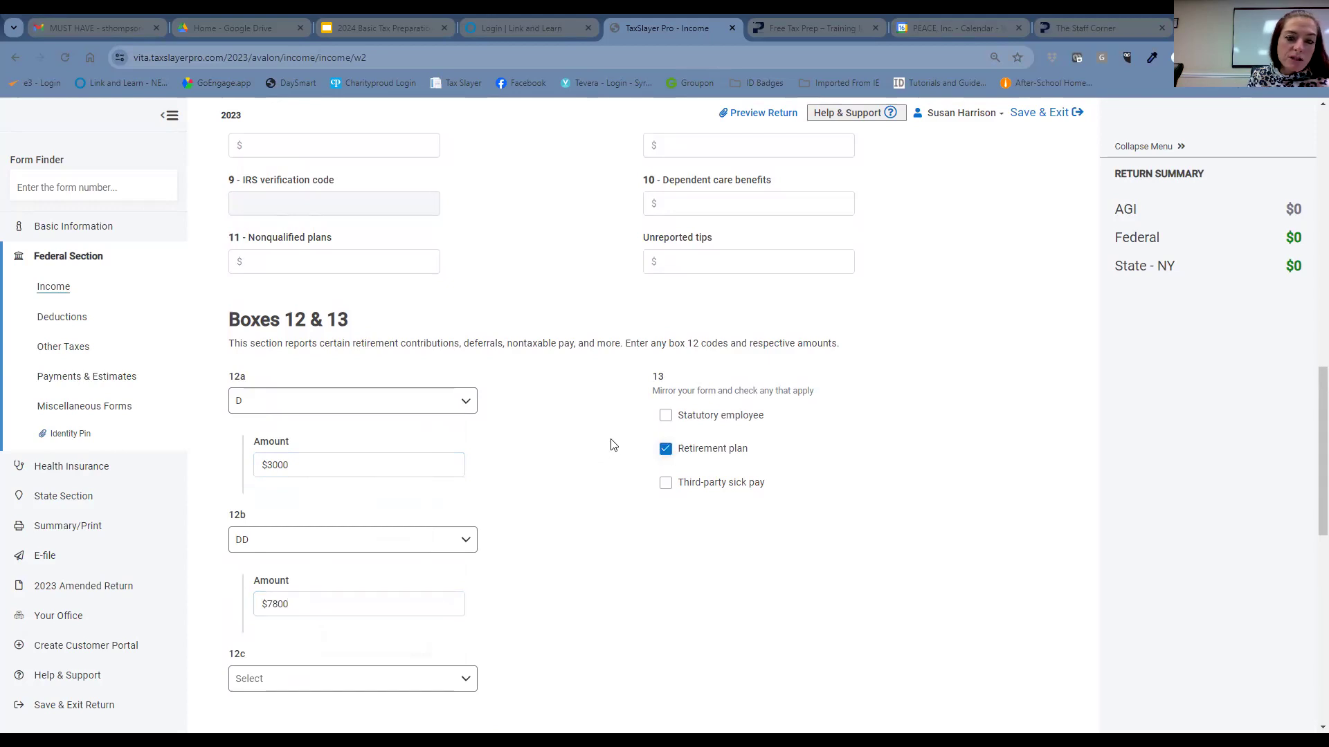
scroll(613, 445, down, 1)
scroll(607, 425, down, 5)
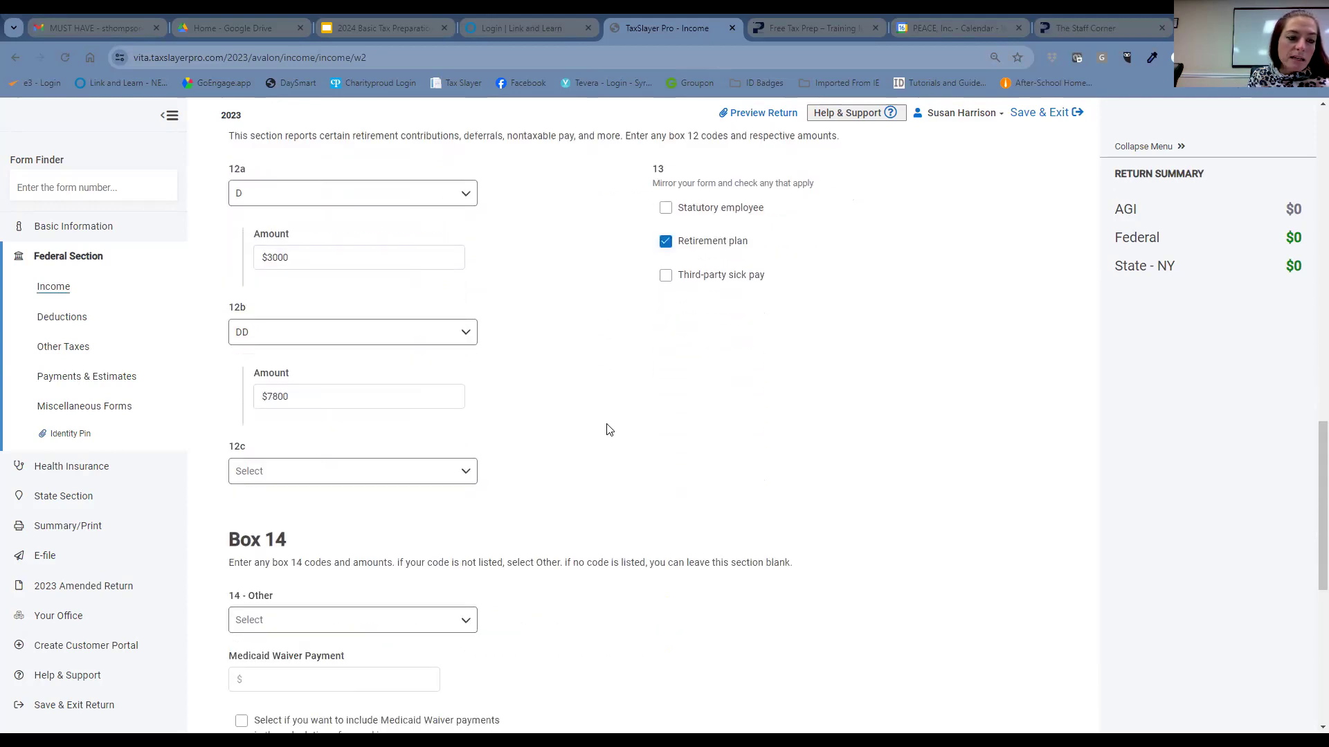
right_click(610, 428)
click(544, 425)
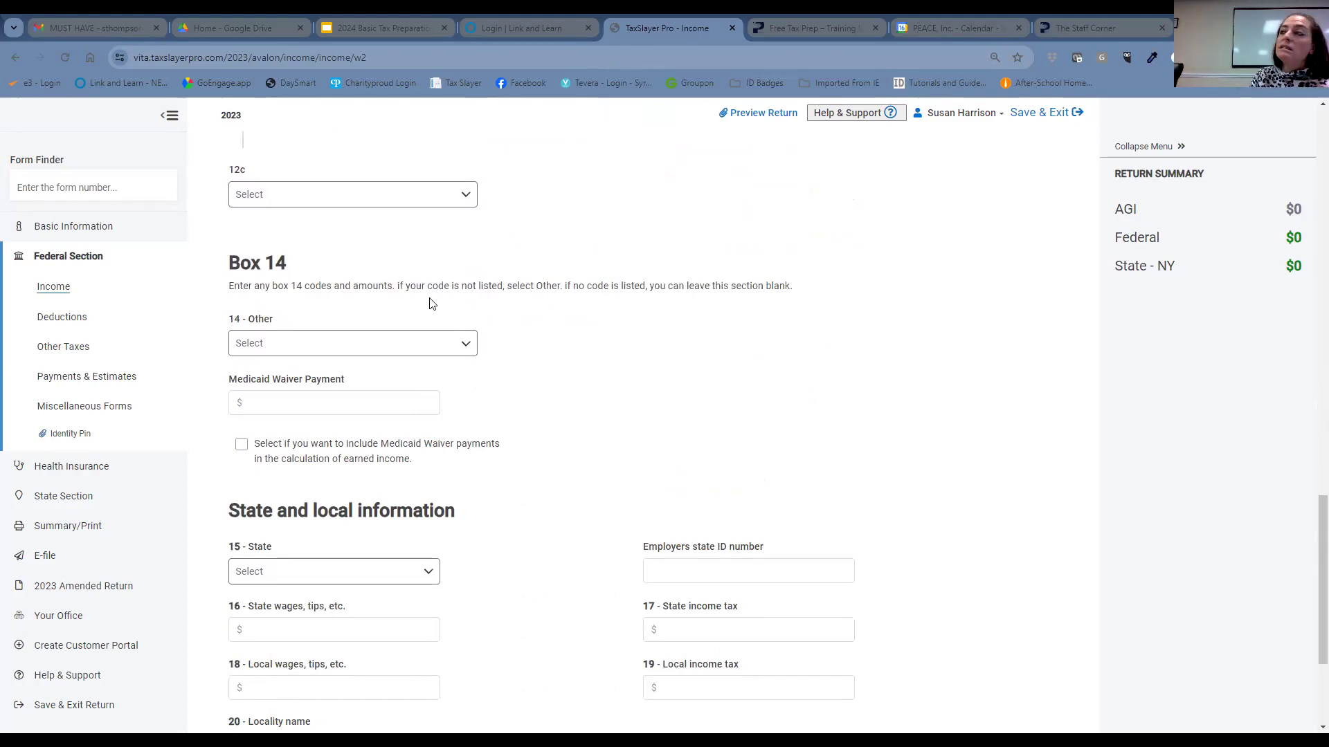
- Add a Box 14 line coded NY NDF with $31
click(378, 346)
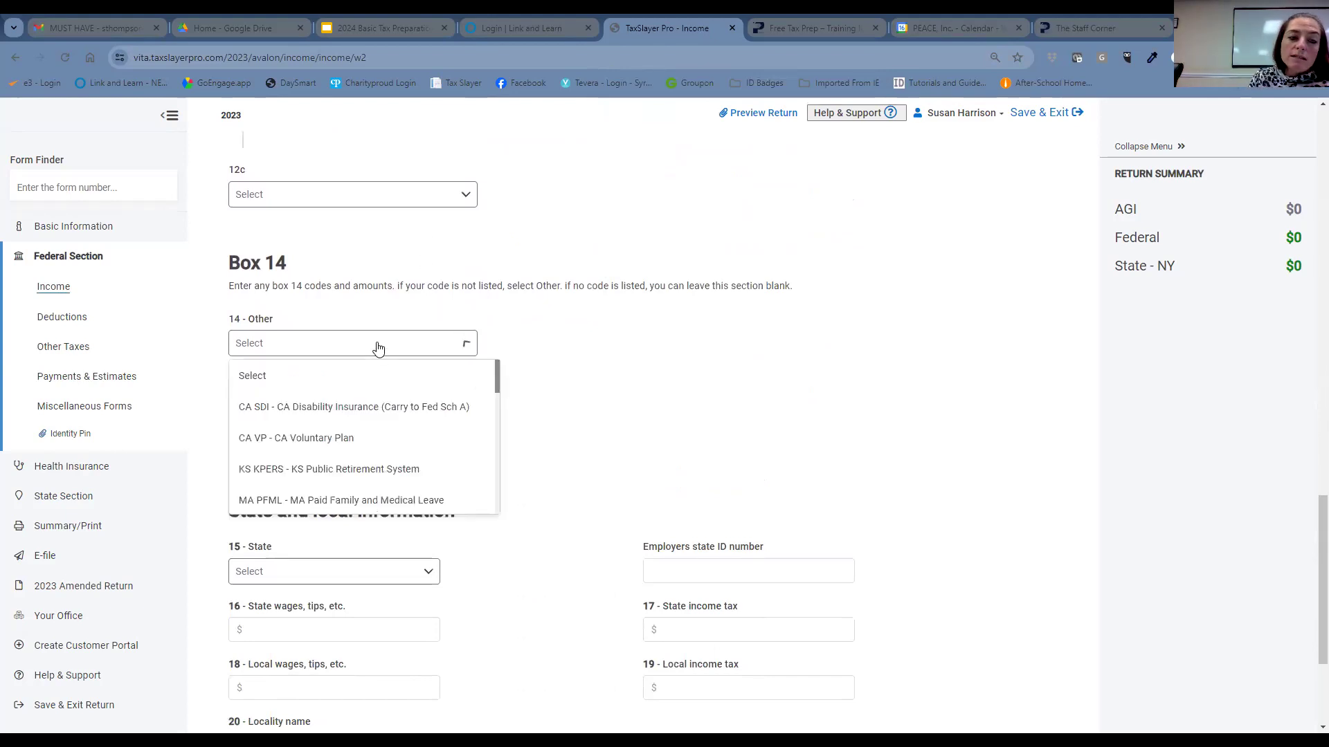
scroll(391, 443, down, 2)
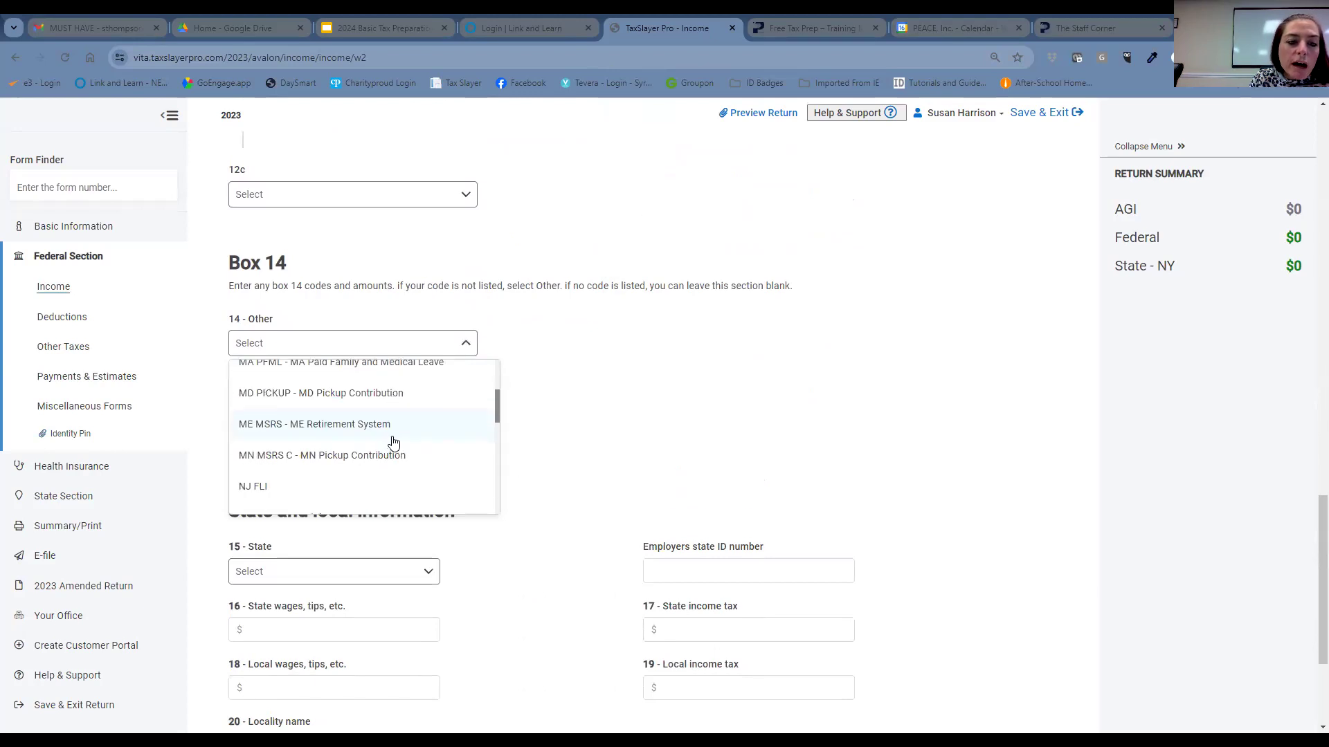
scroll(392, 443, down, 1)
scroll(393, 443, down, 2)
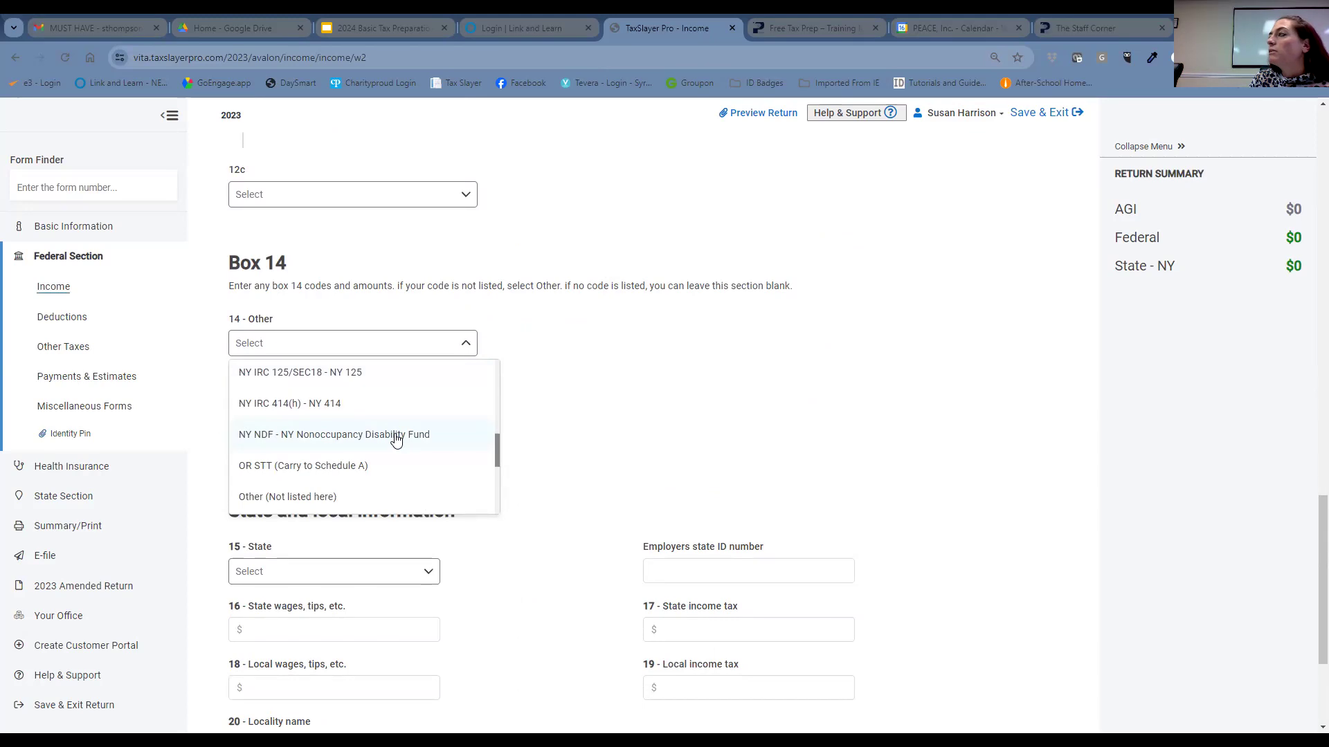
click(396, 436)
click(414, 402)
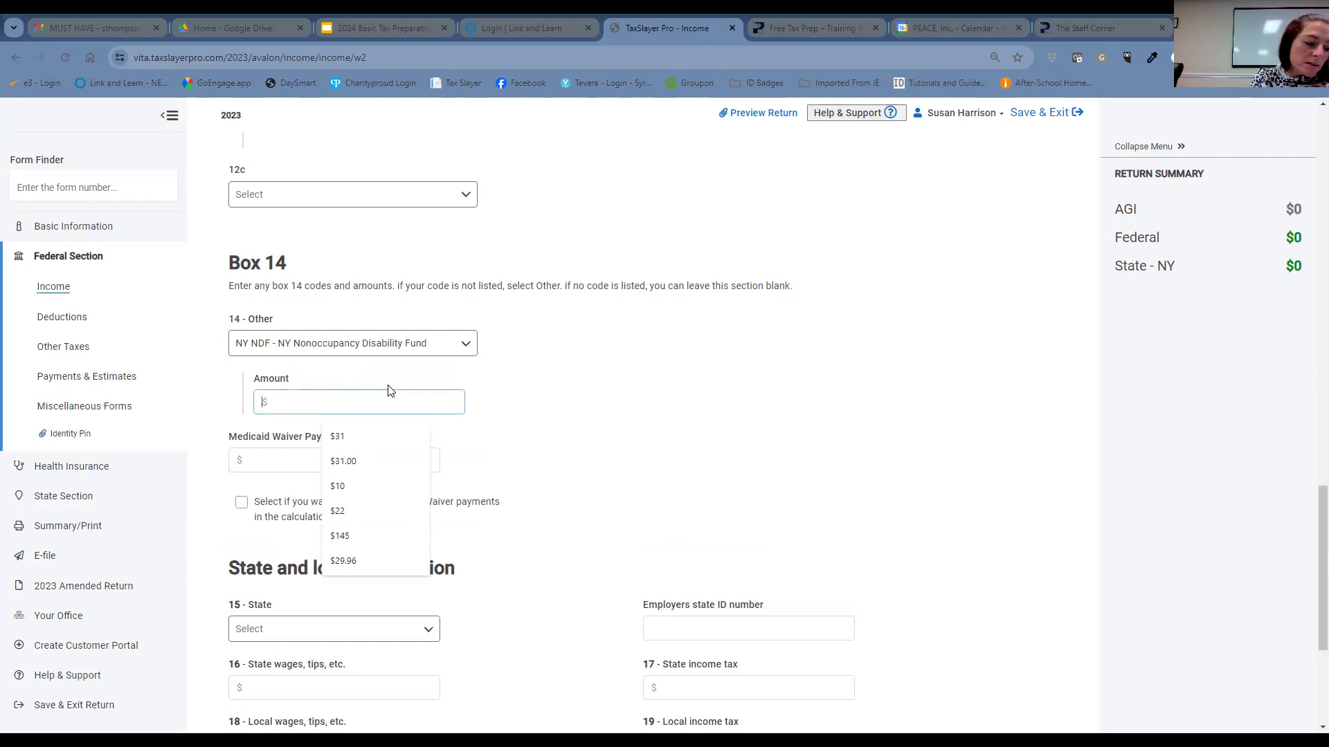
text(31)
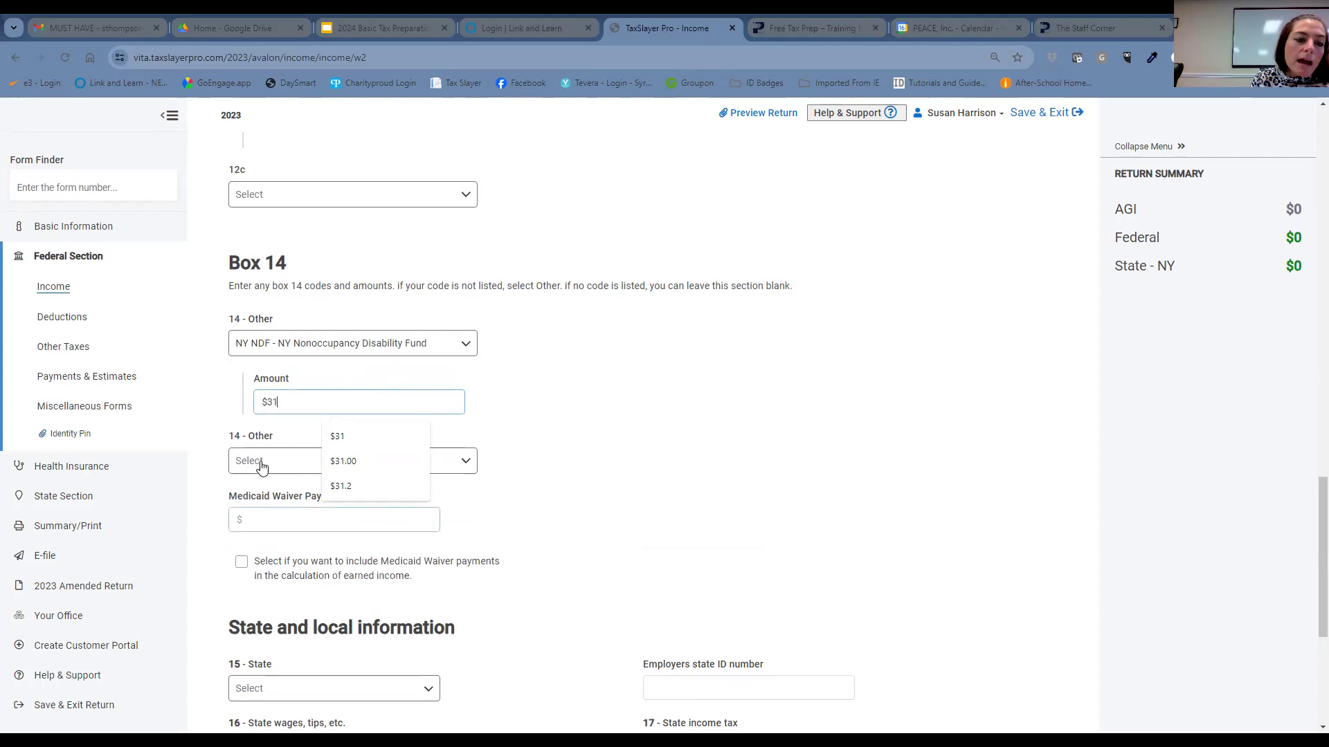
- Add a second Box 14 line coded Other (Not listed here) with 114
click(261, 462)
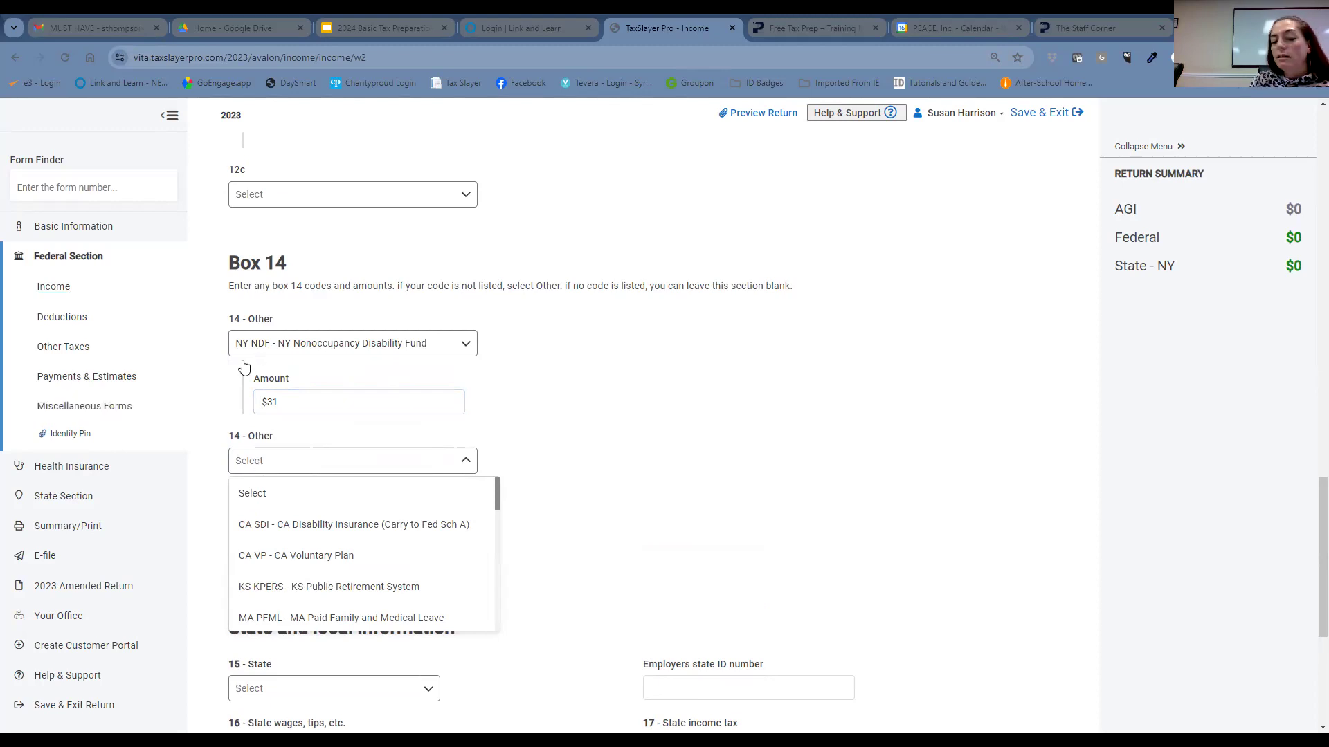
scroll(342, 536, down, 4)
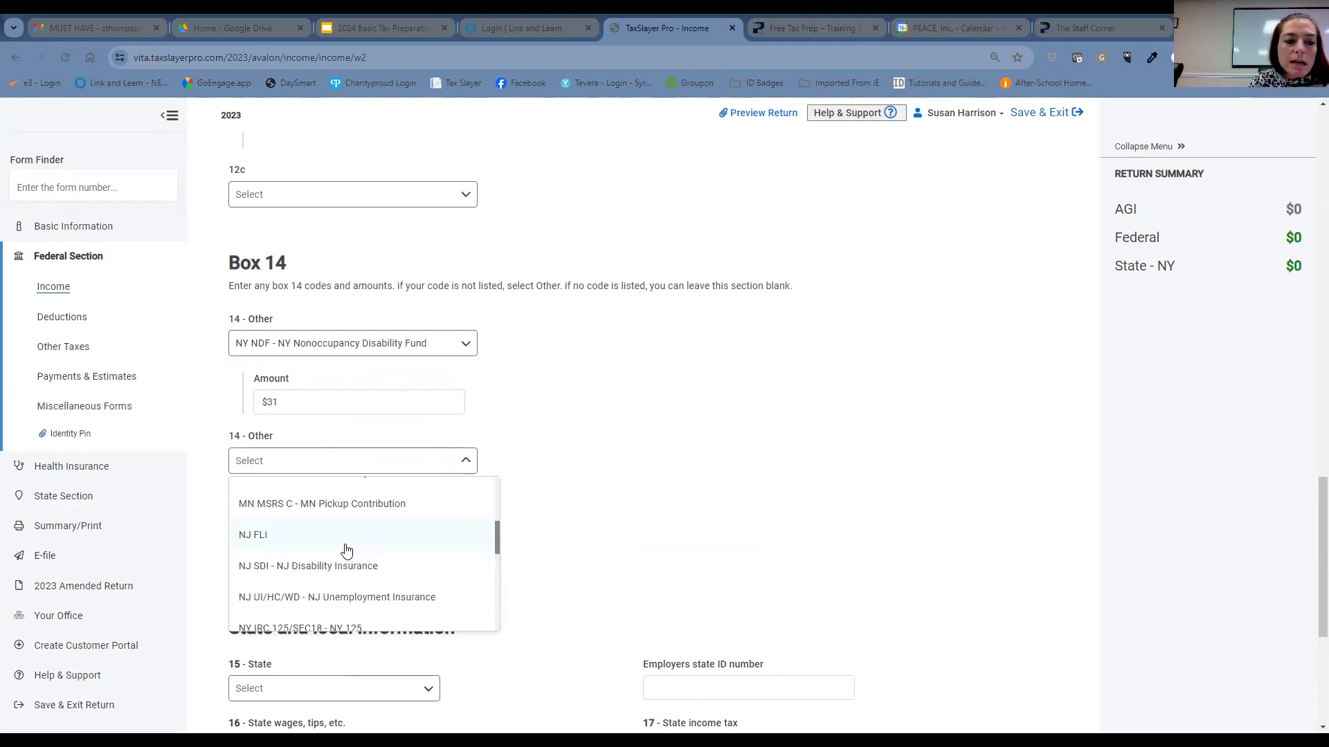
scroll(346, 551, down, 3)
scroll(345, 548, down, 3)
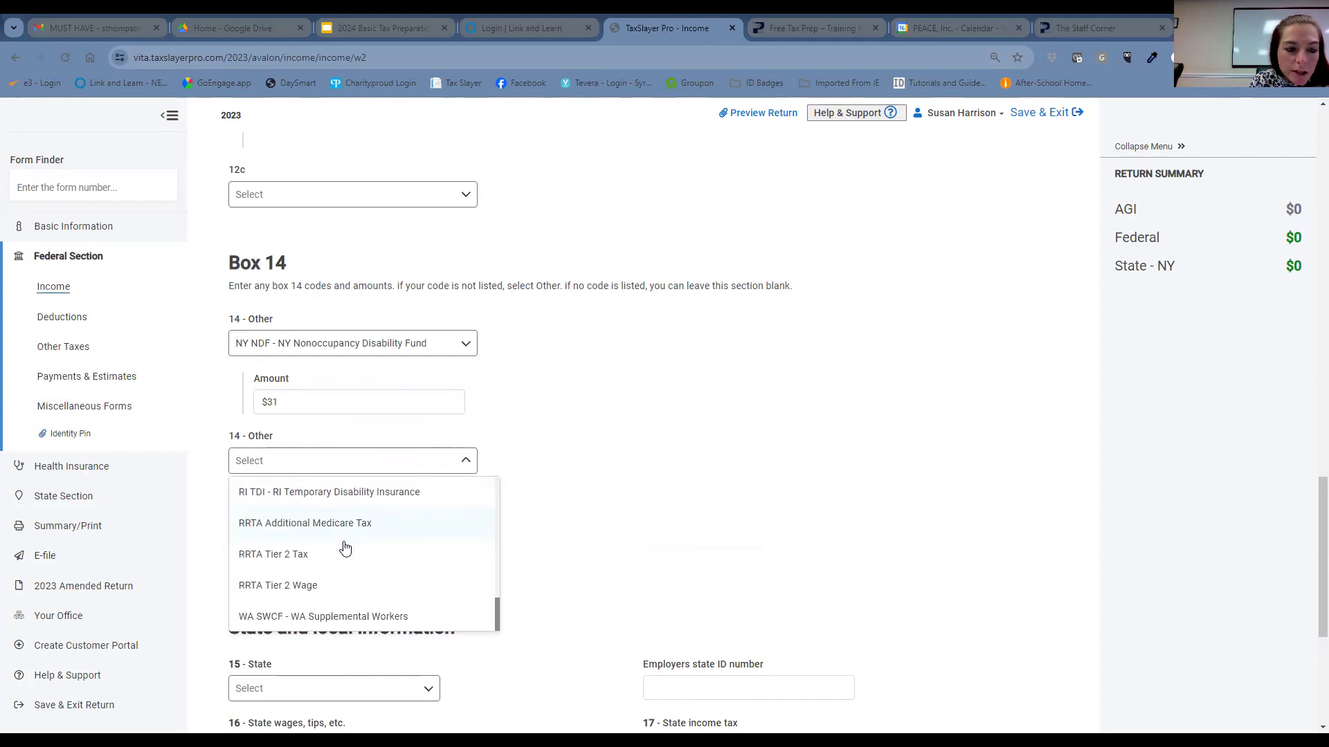
scroll(339, 548, up, 2)
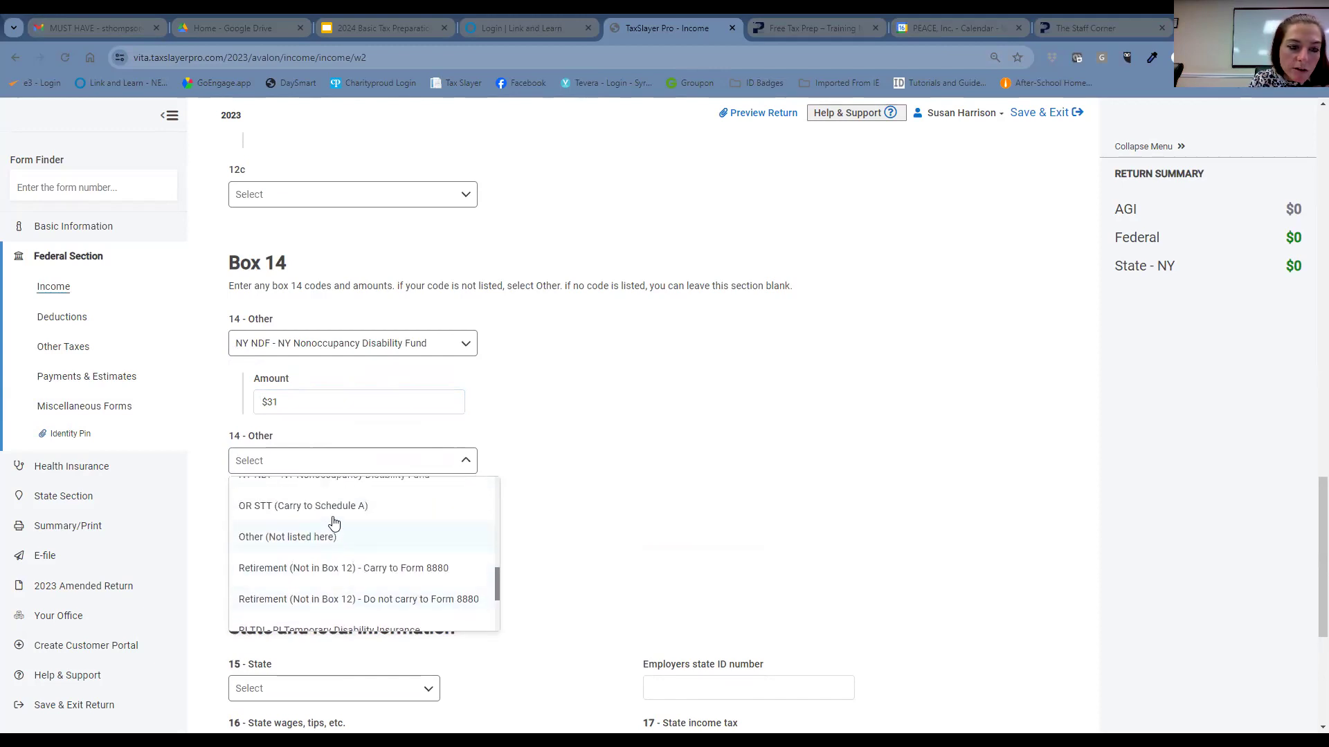
click(337, 537)
click(346, 527)
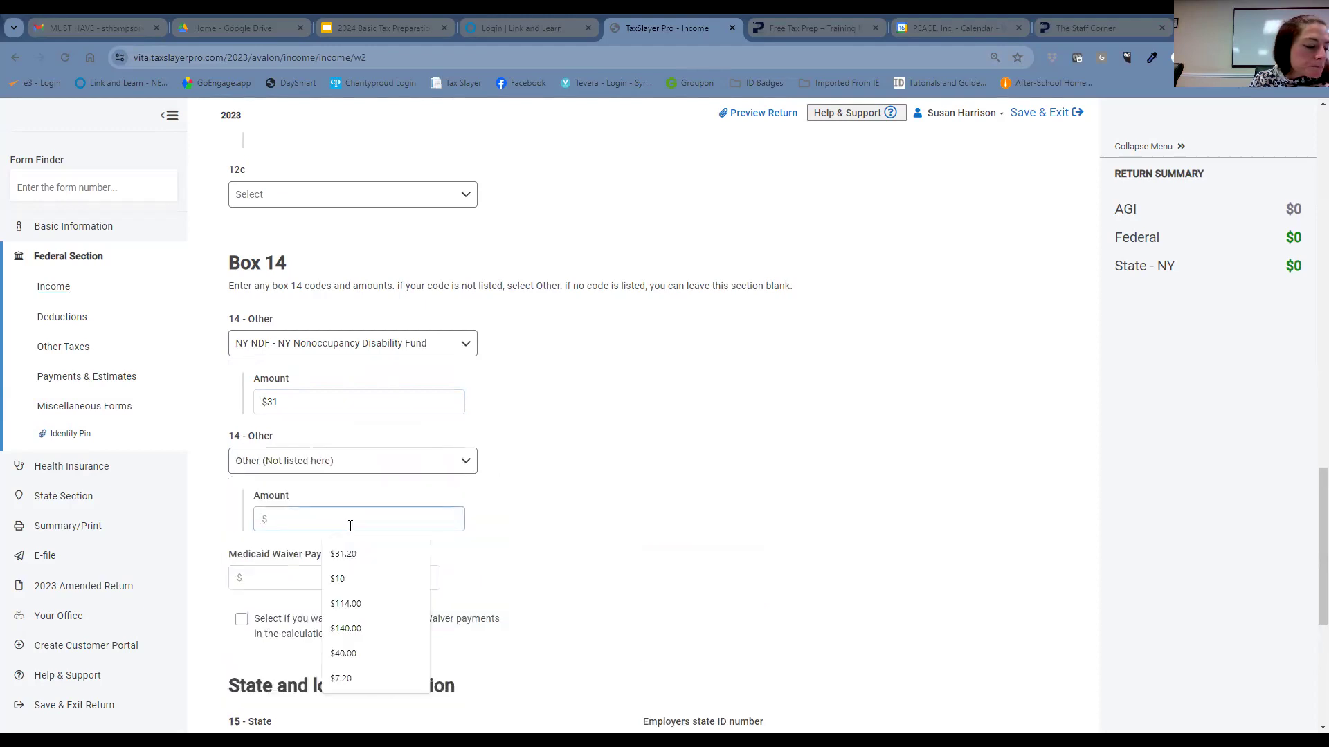
text(1)
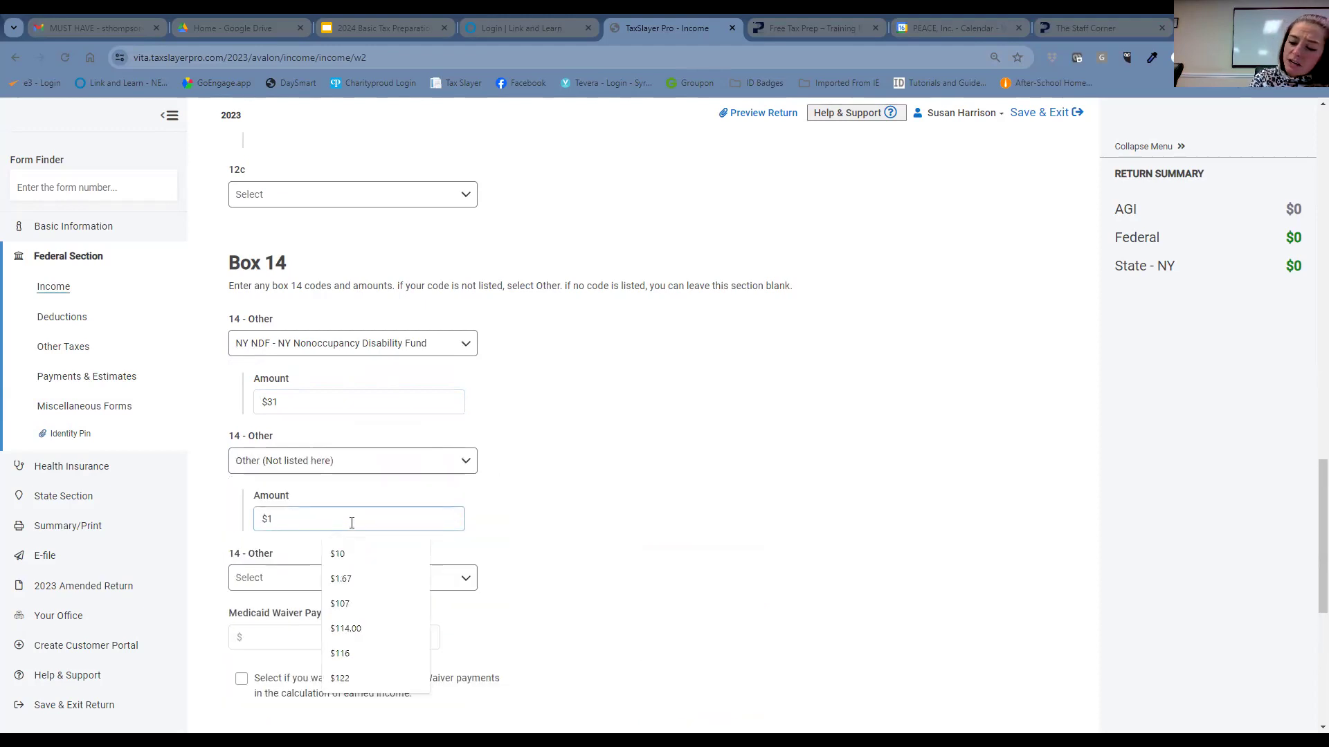
text(14)
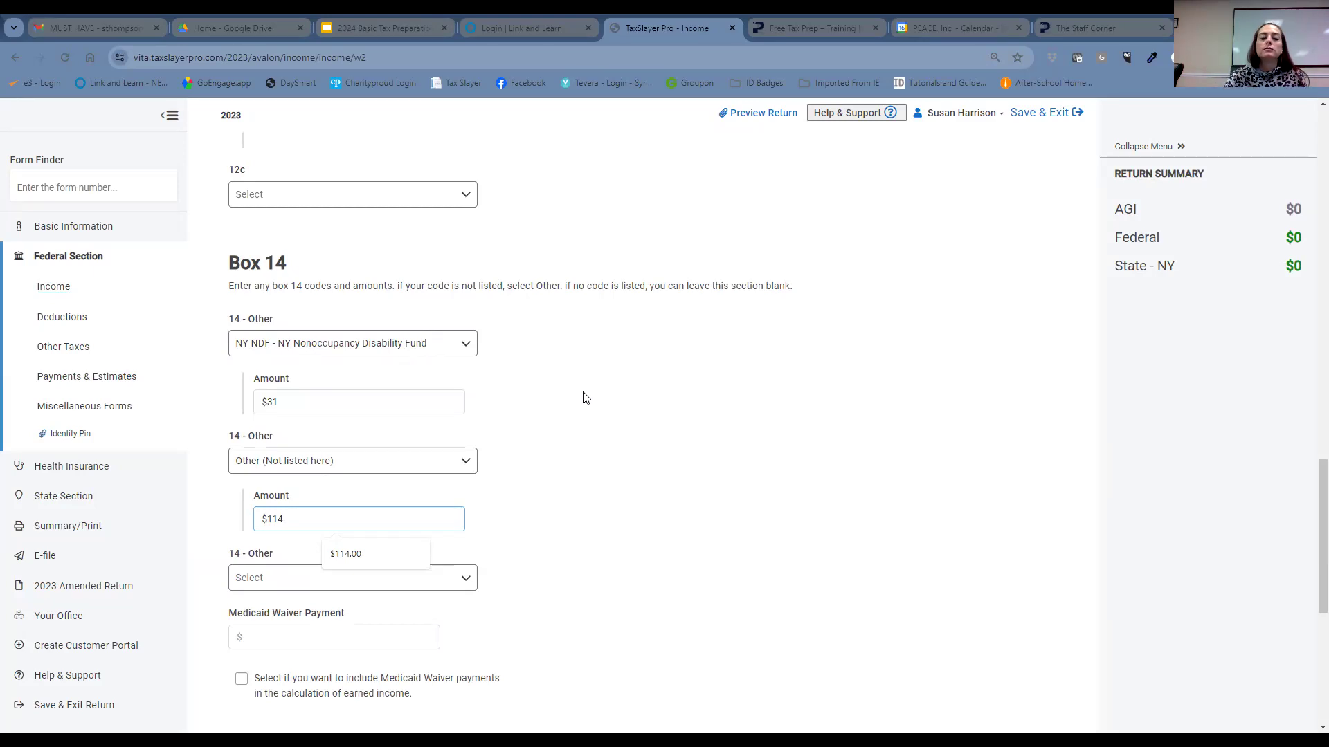
- Scroll down past the completed Box 14 lines toward the state section
scroll(748, 290, down, 3)
- Select New York as the Box 15 state
scroll(595, 385, down, 1)
click(402, 538)
scroll(395, 581, down, 8)
scroll(391, 578, down, 9)
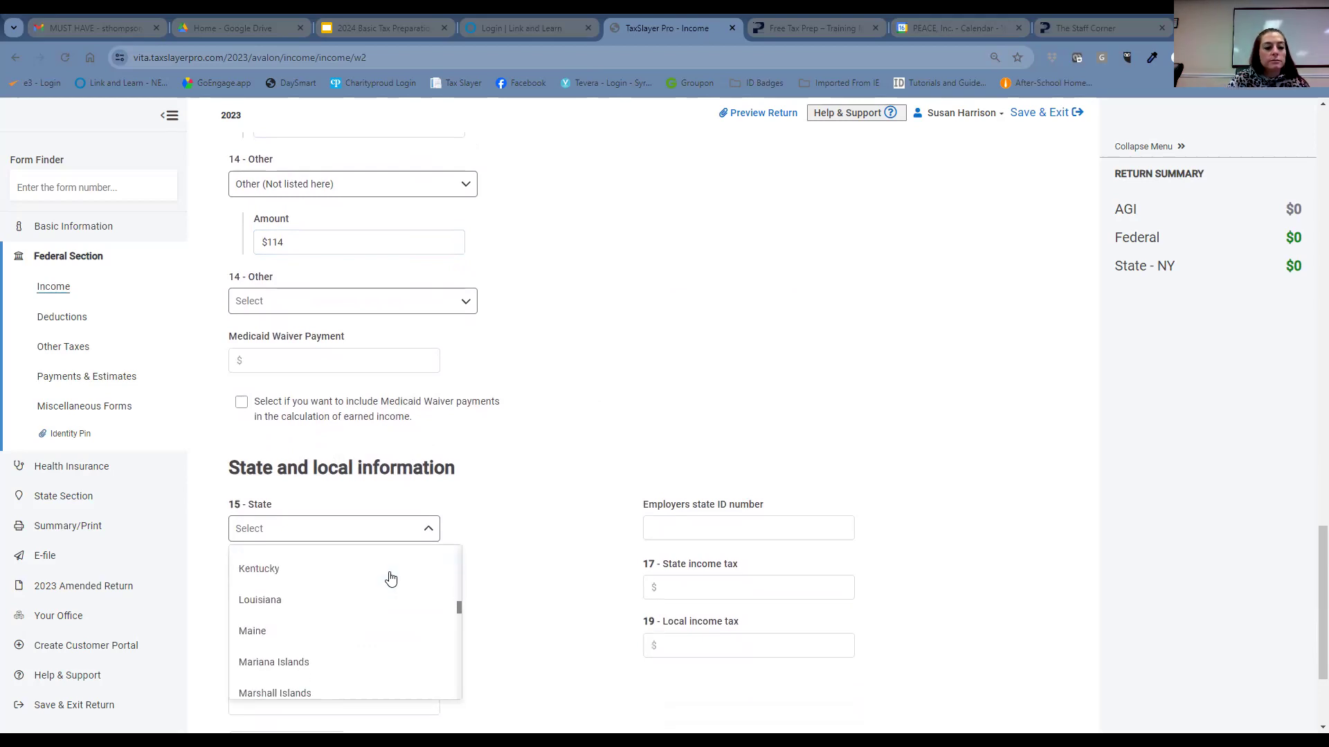
scroll(389, 579, down, 2)
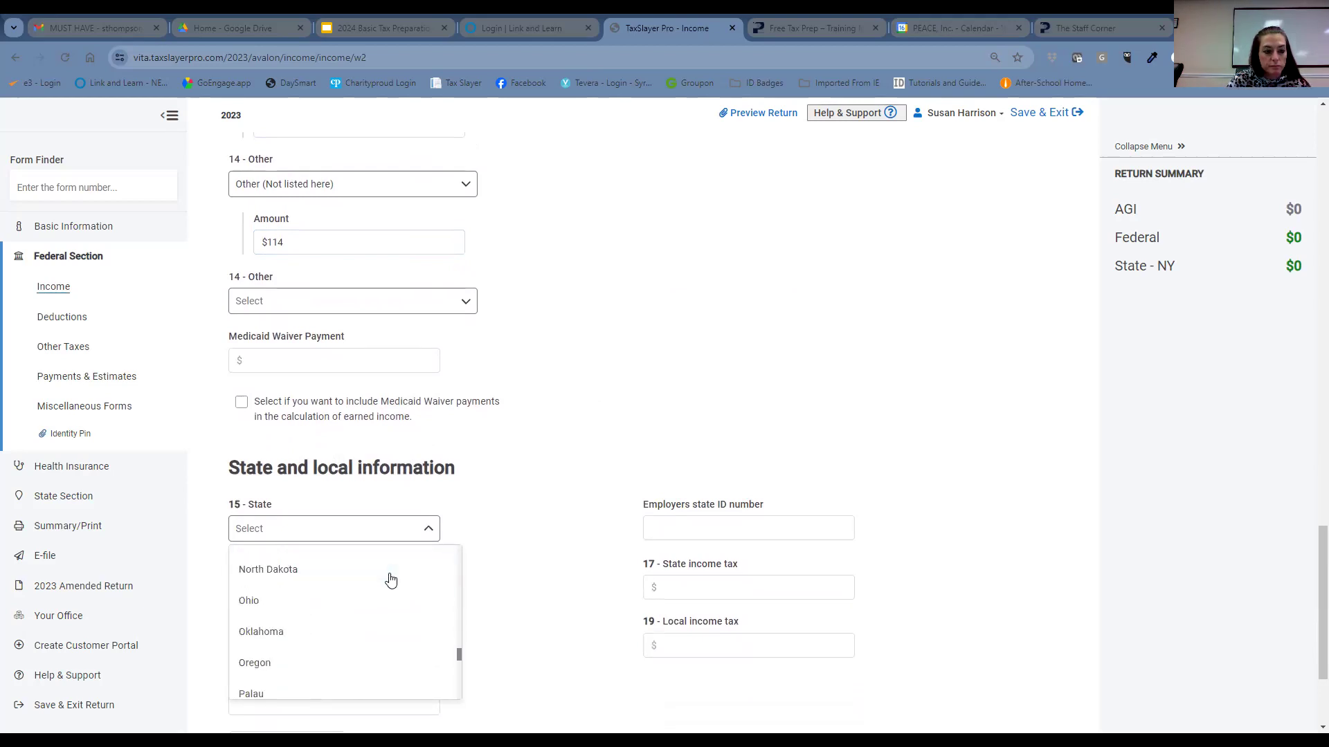
scroll(363, 620, up, 1)
click(373, 562)
scroll(546, 475, down, 2)
- Enter the employer's state ID number and $1815 in Box 17 state income tax
click(700, 387)
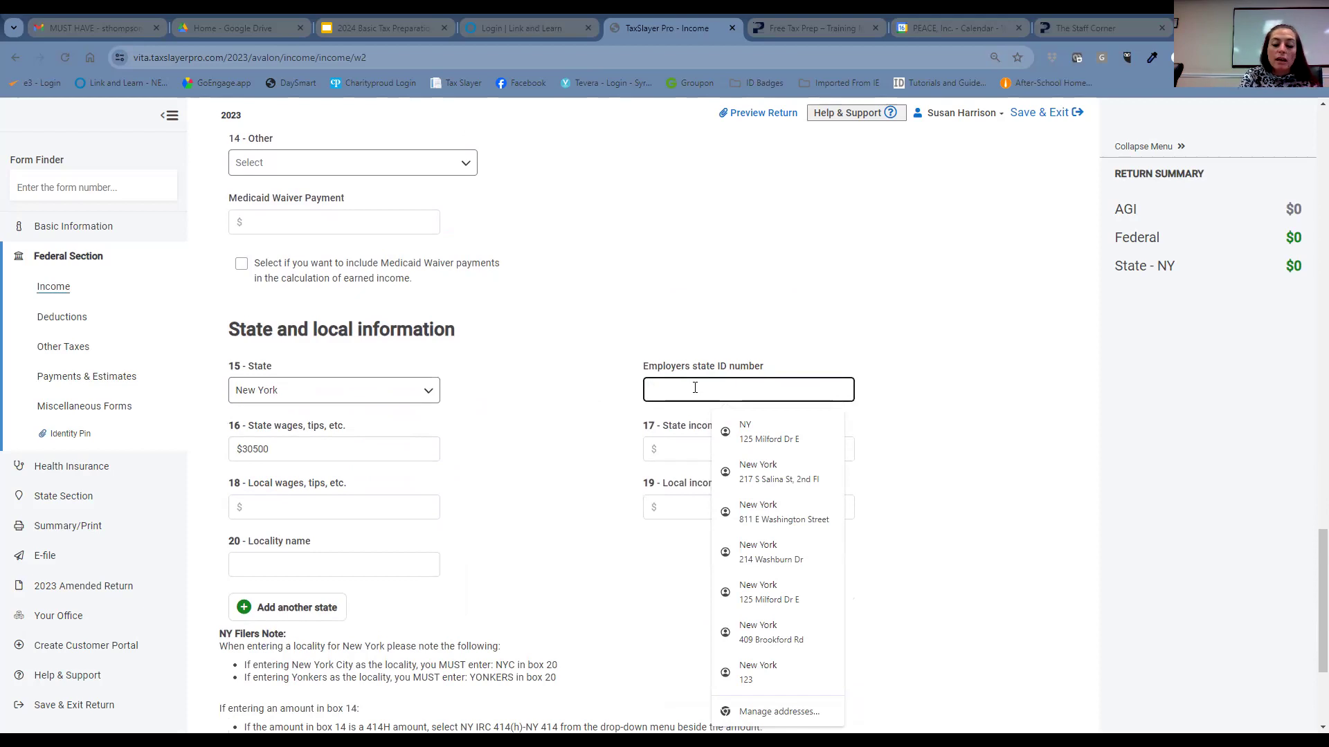
text(341000)
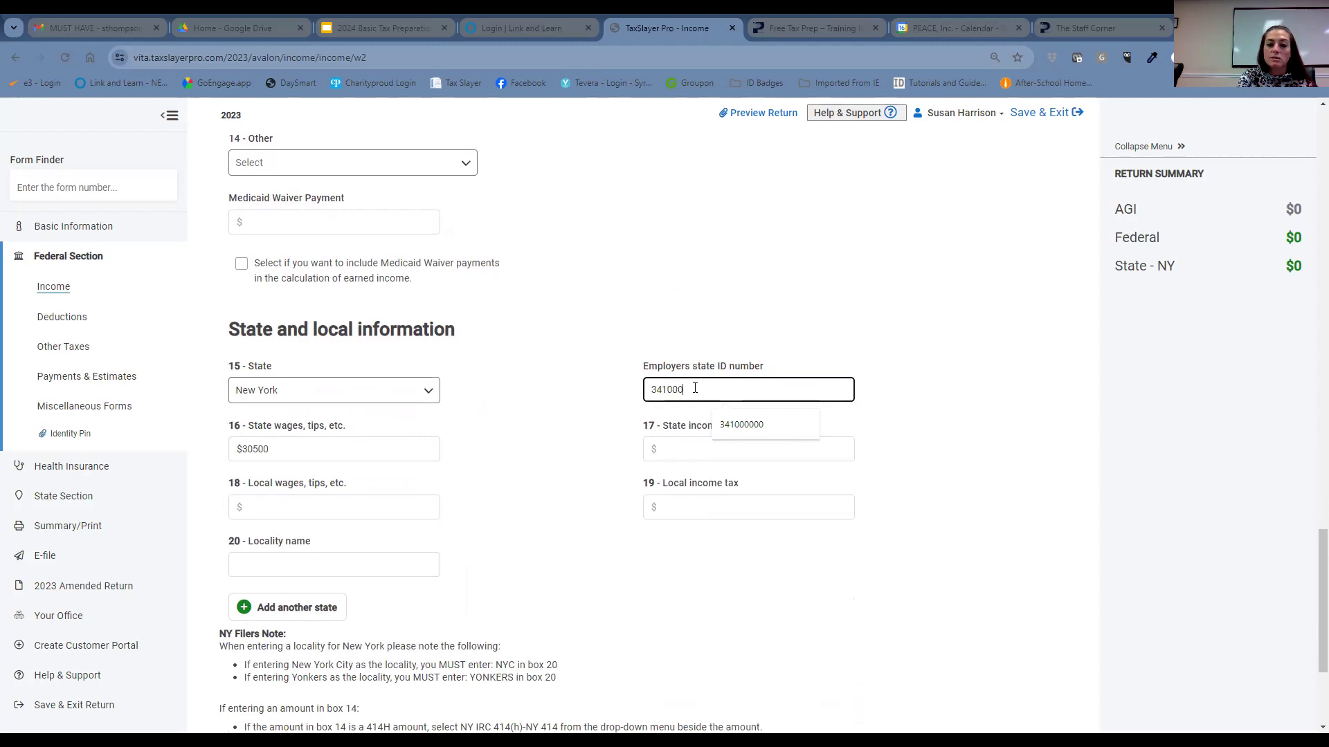
text(000000000)
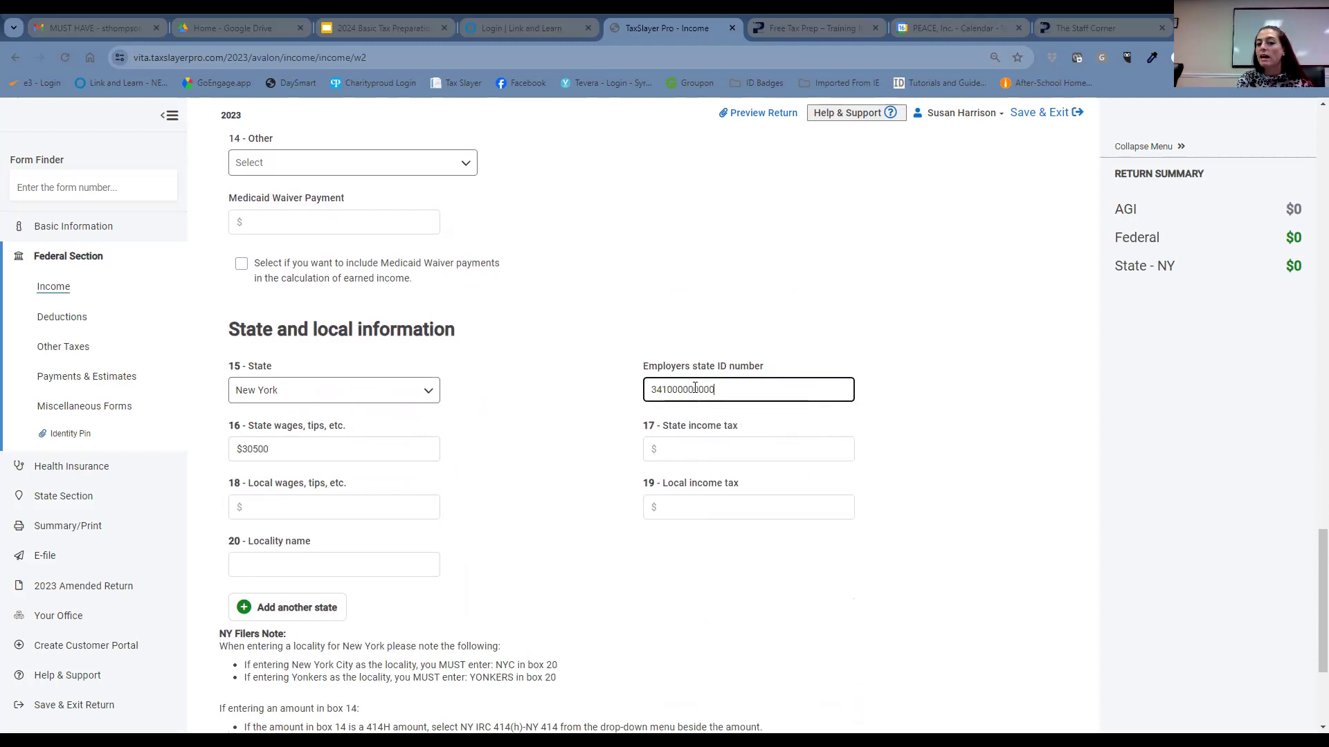
text(0)
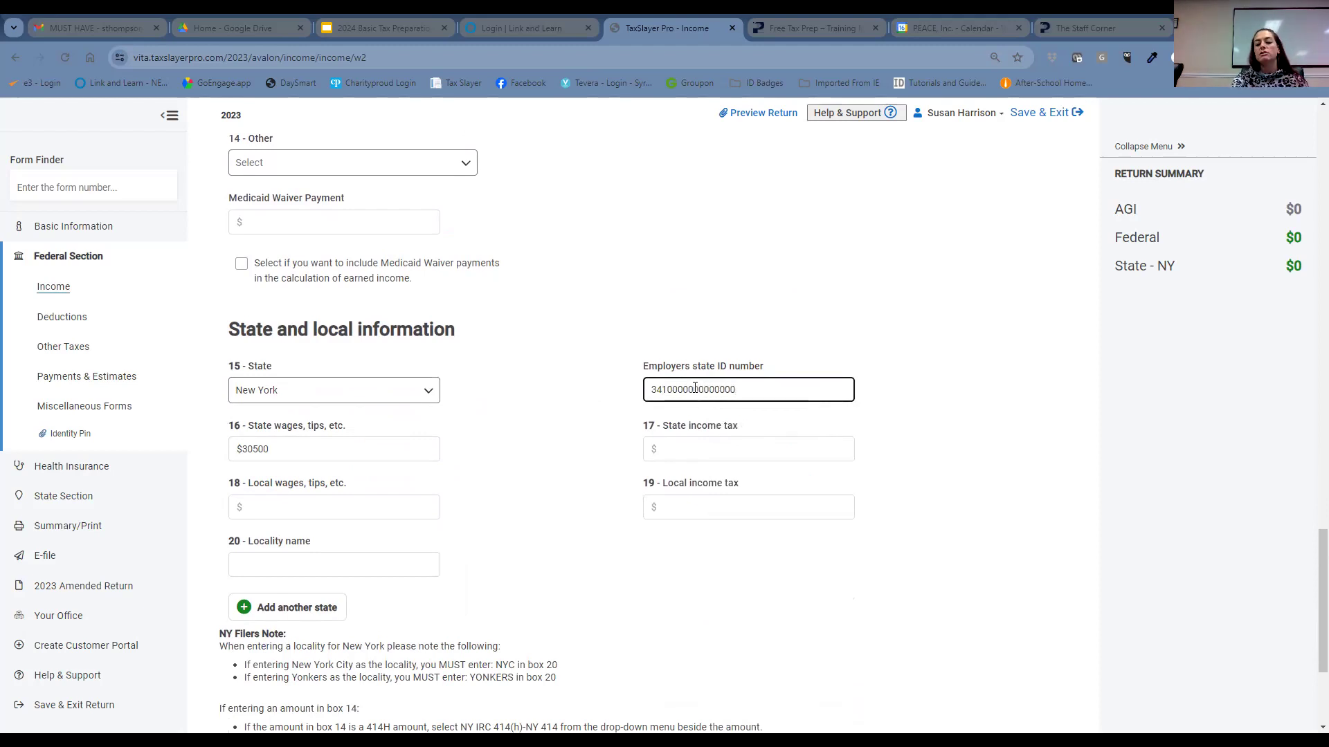
key(BackSpace)
key(BackSpace)
key(BackSpace)
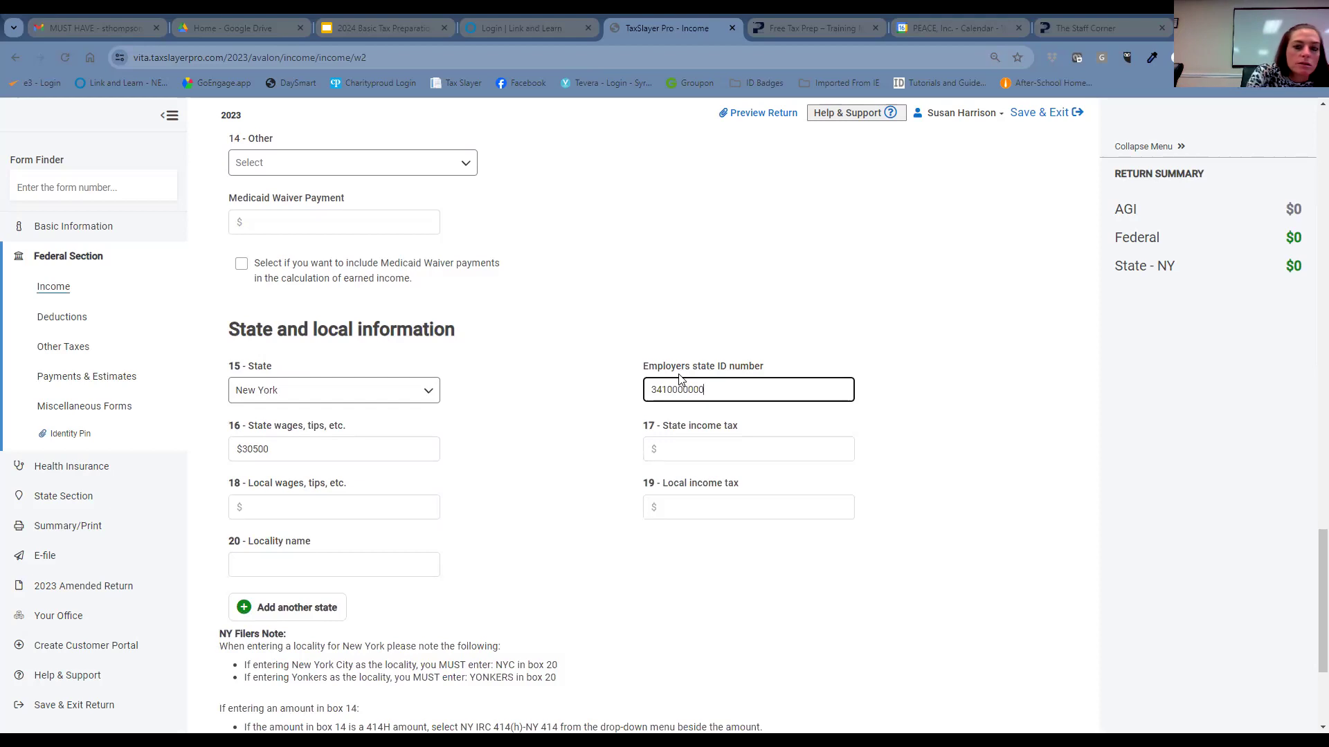
key(BackSpace)
key(BackSpace)
key(BackSpace)
key(BackSpace)
key(BackSpace)
key(BackSpace)
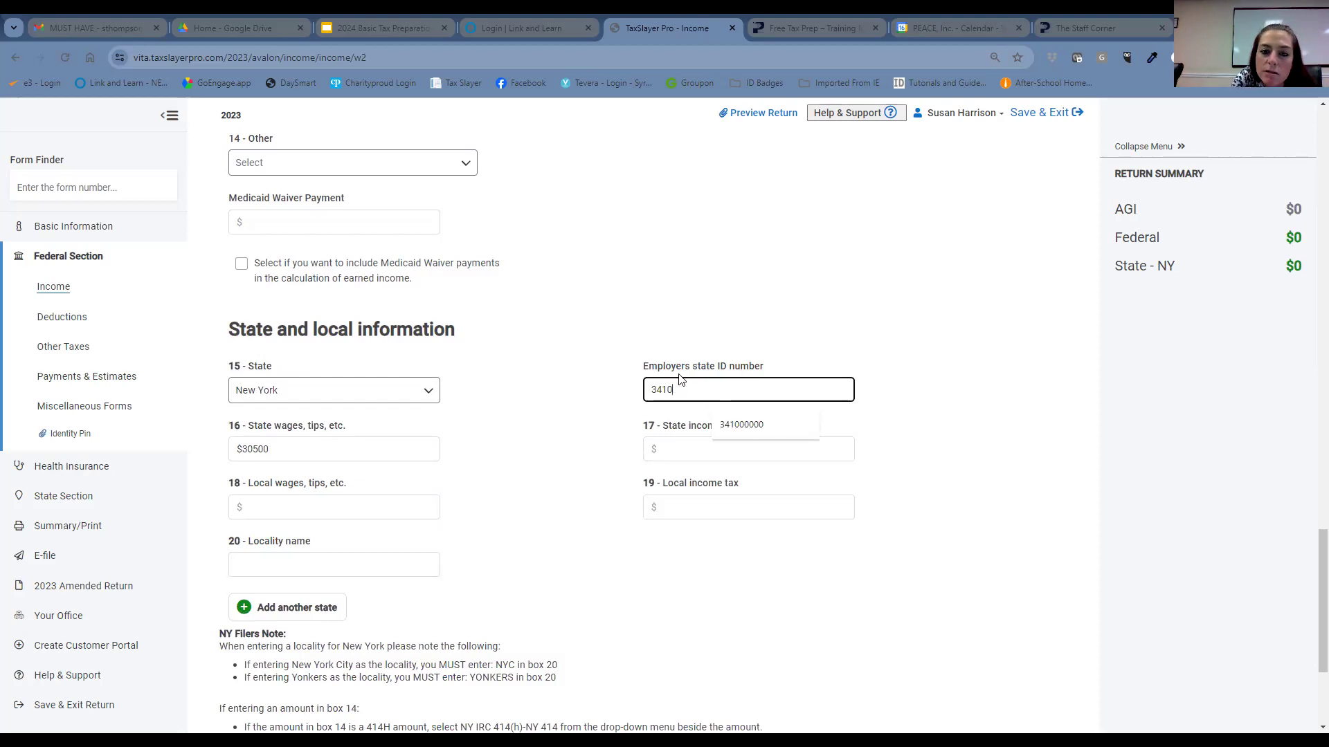
text(000)
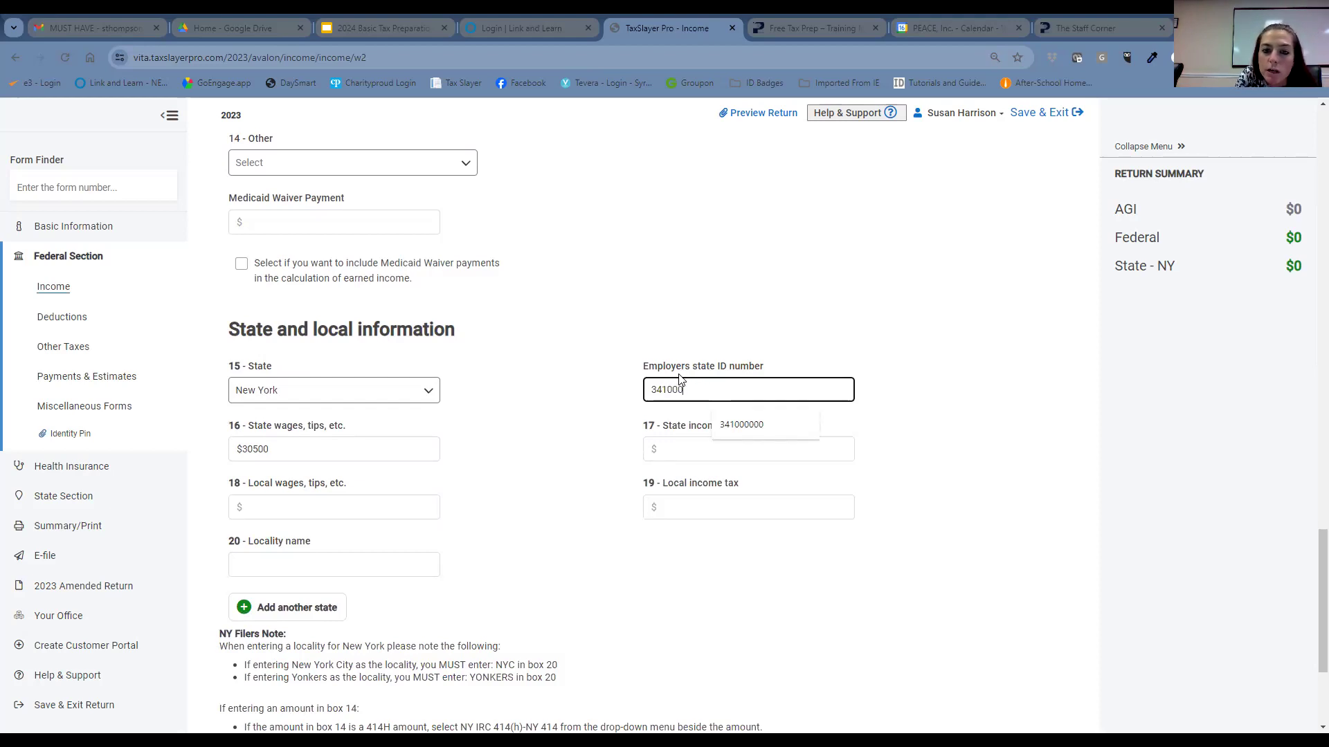
text(000)
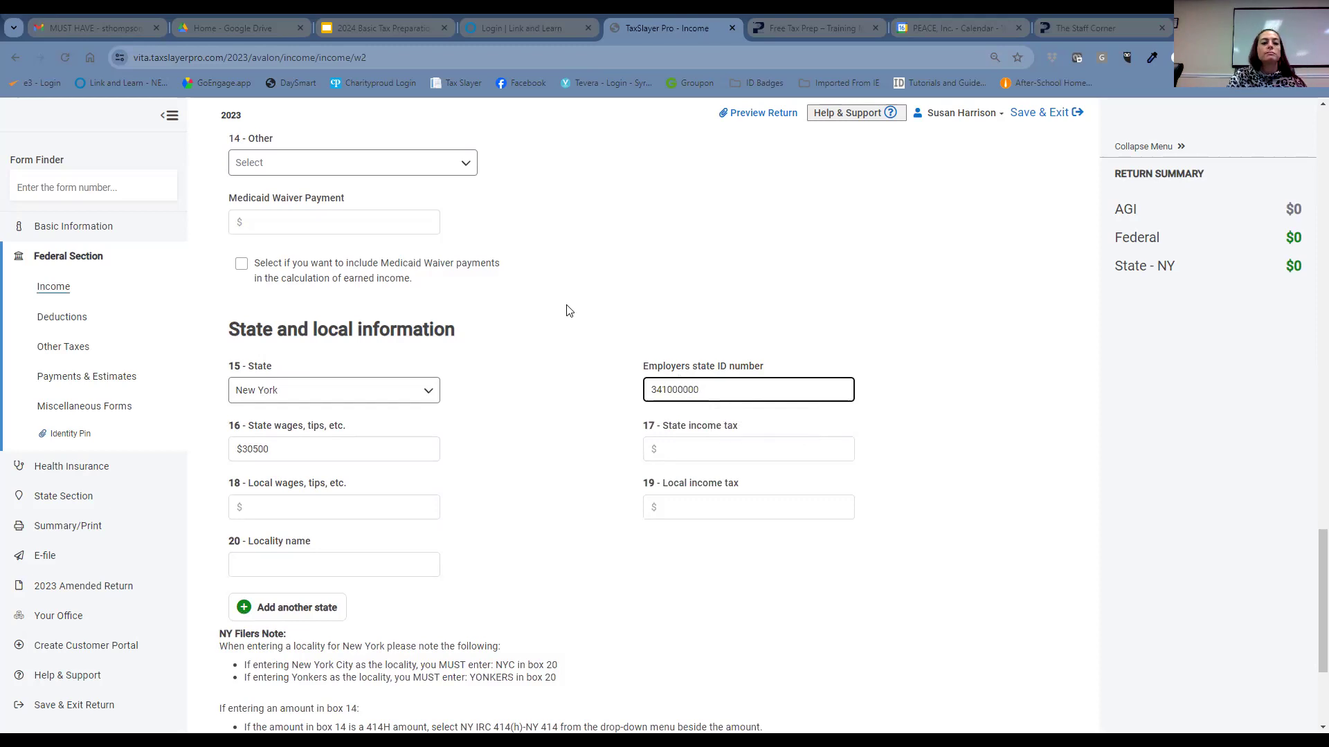
click(739, 447)
click(739, 446)
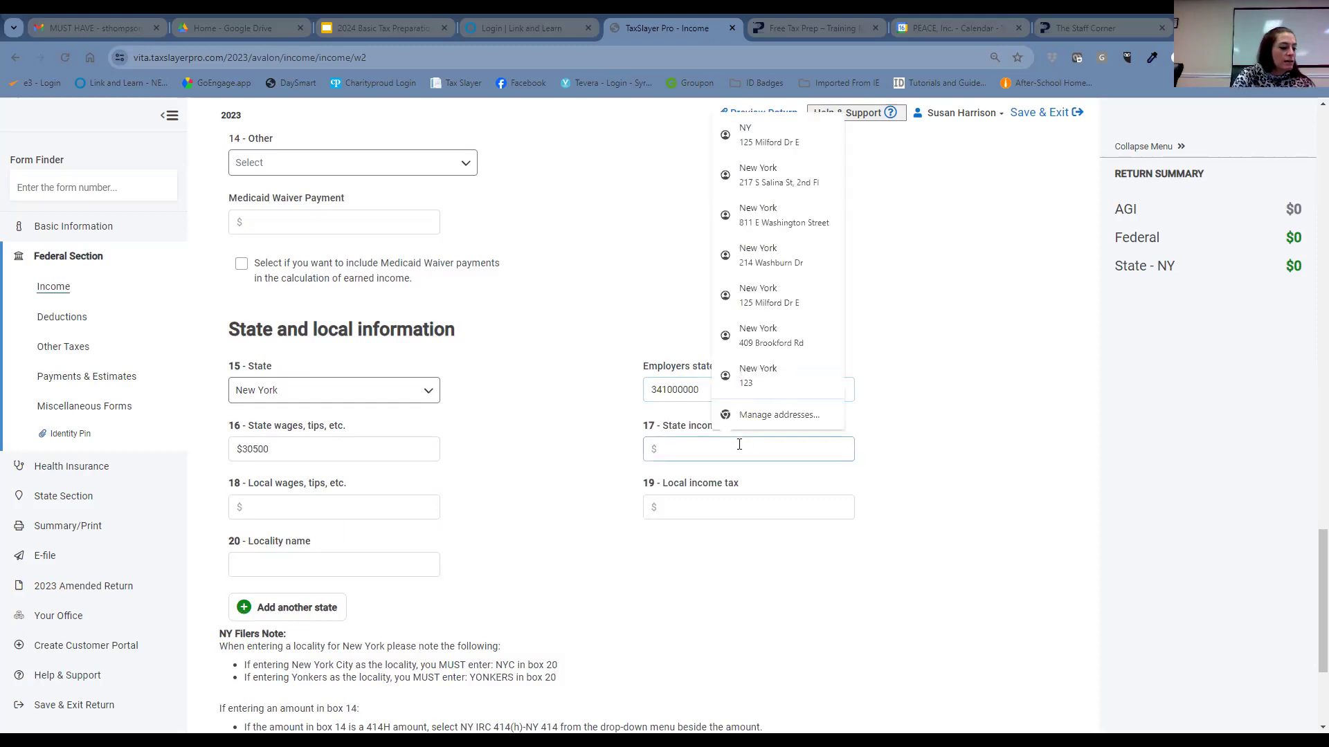
text(1815)
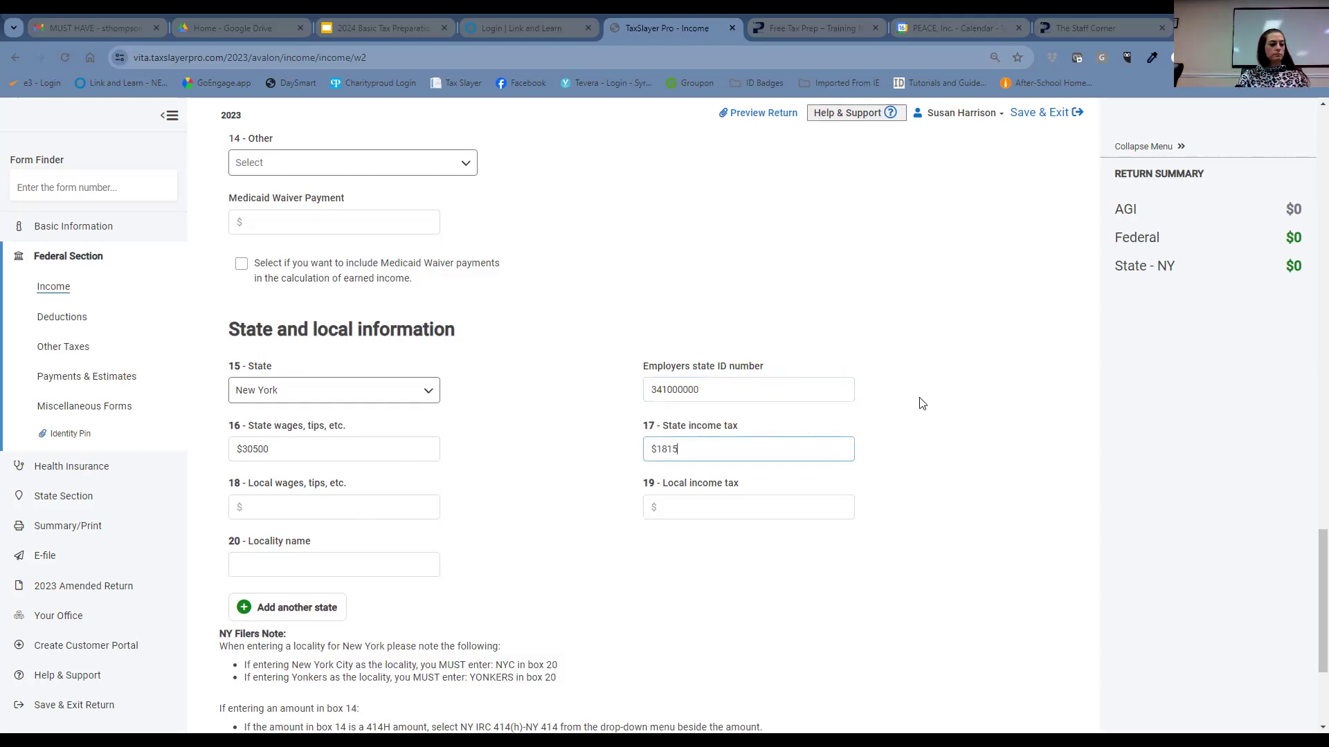
click(958, 435)
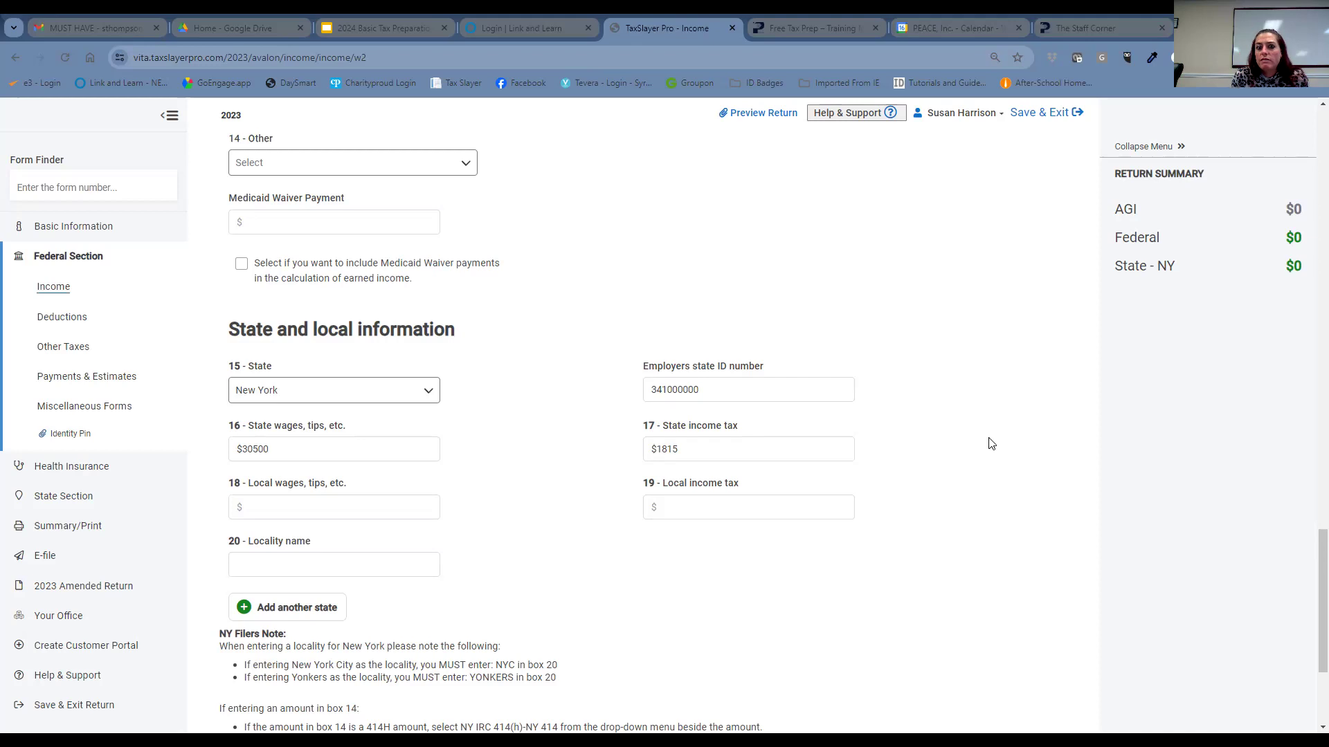
- Review the New York state section and save the completed Stanley Law Office W-2
scroll(588, 422, down, 3)
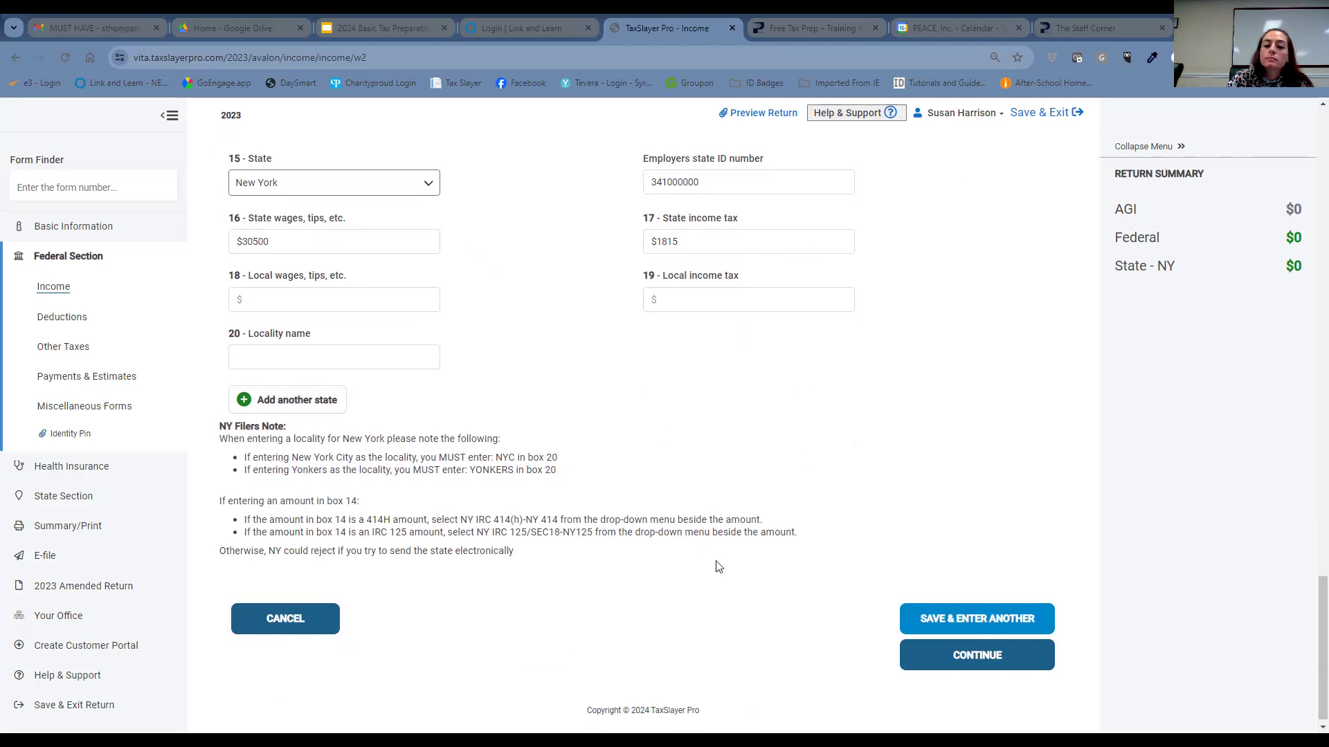
scroll(727, 546, down, 1)
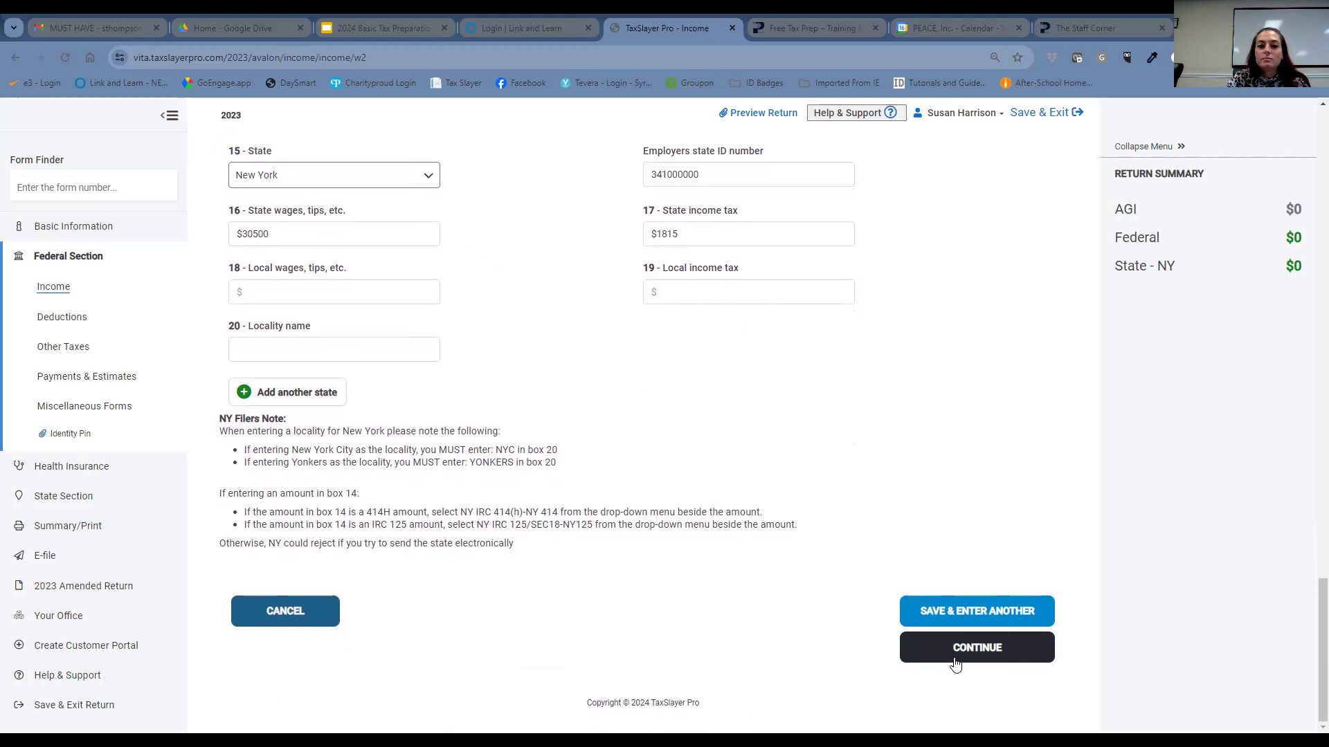
scroll(789, 591, up, 1)
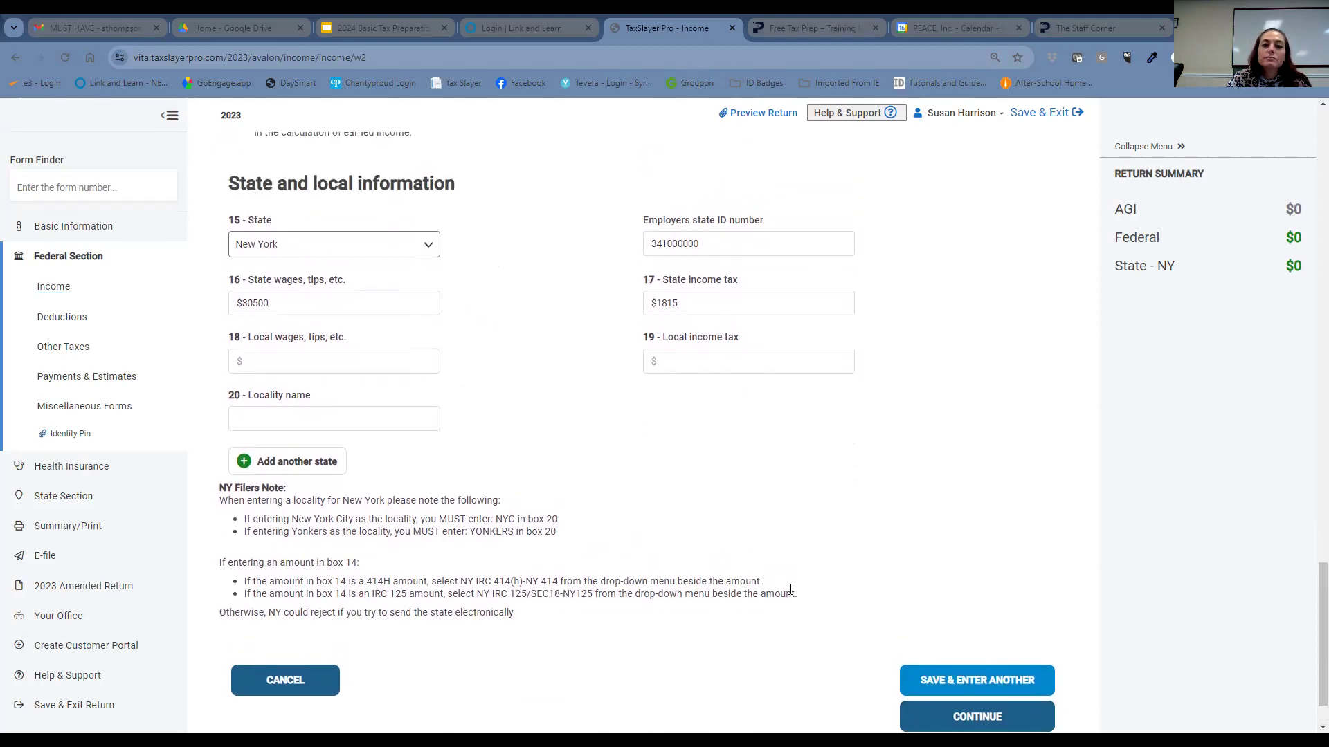
scroll(791, 592, down, 1)
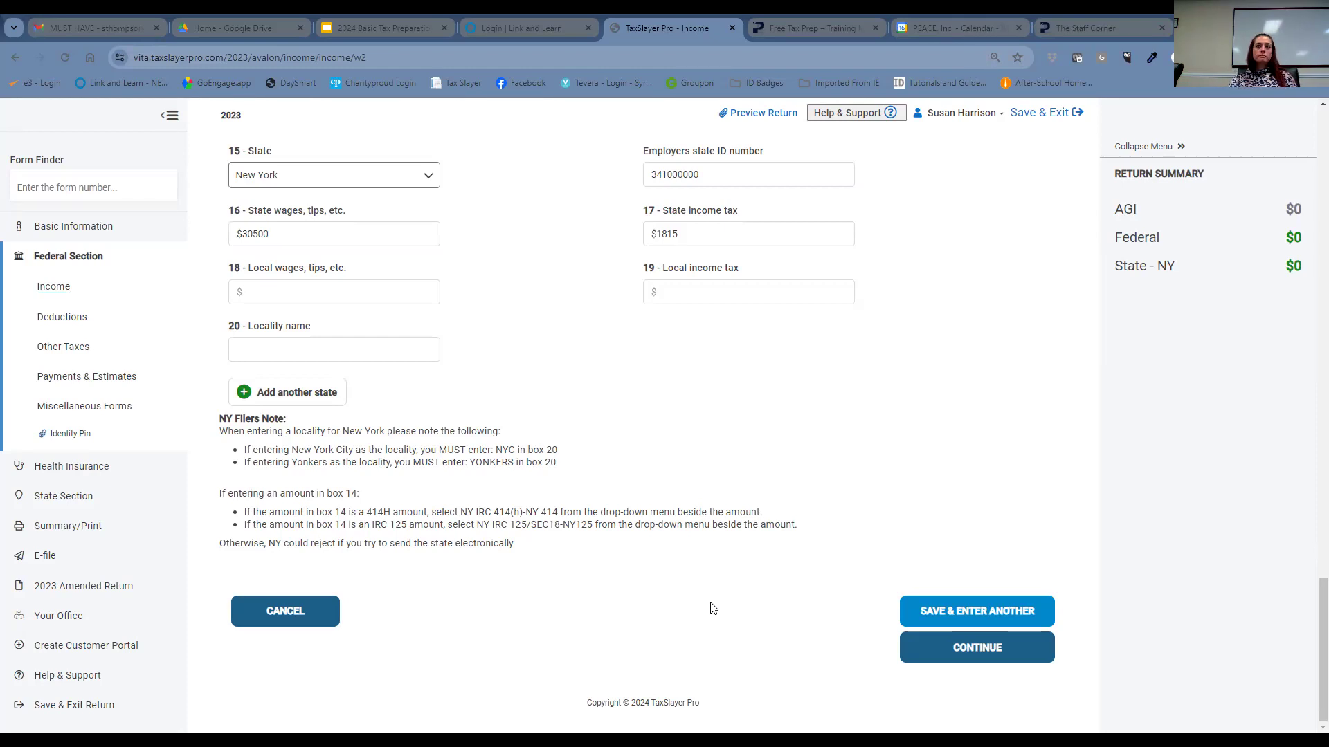
click(1023, 648)
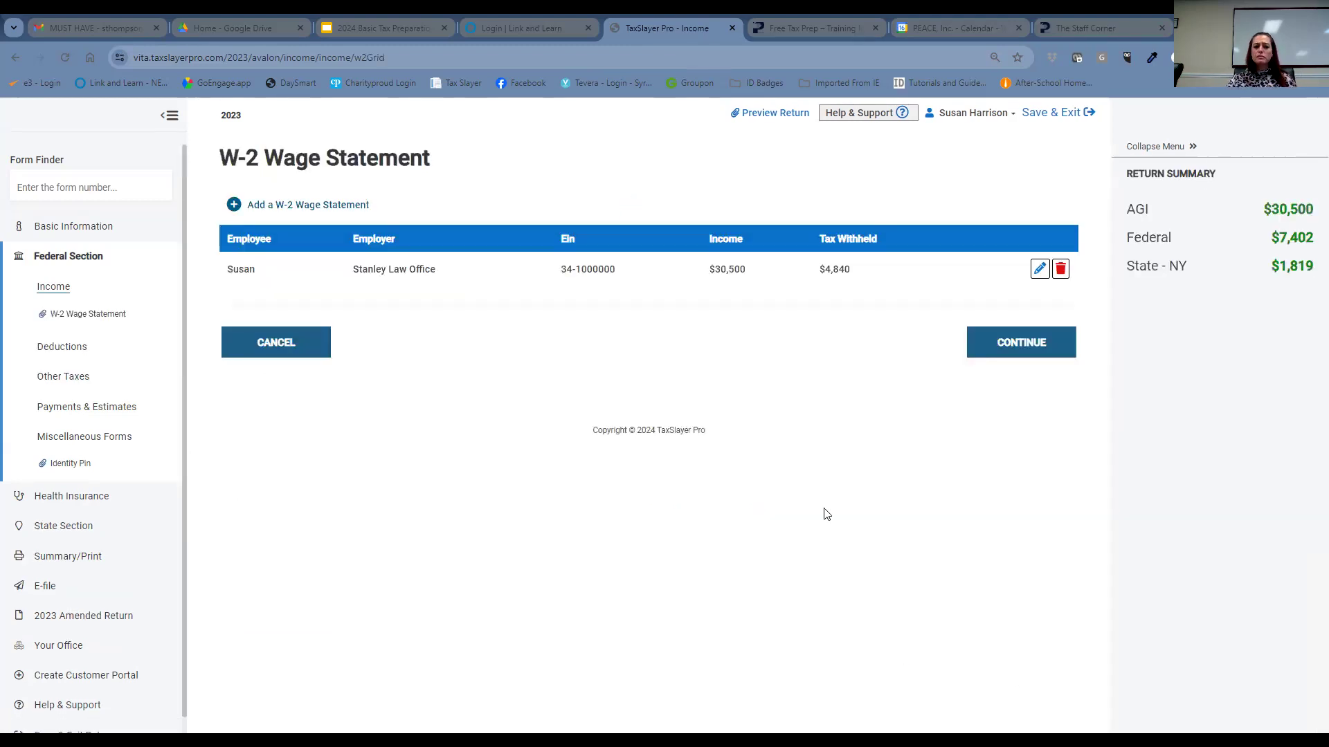
- Continue past the W-2 Wage Statement list back to the Income forms menu
click(1030, 340)
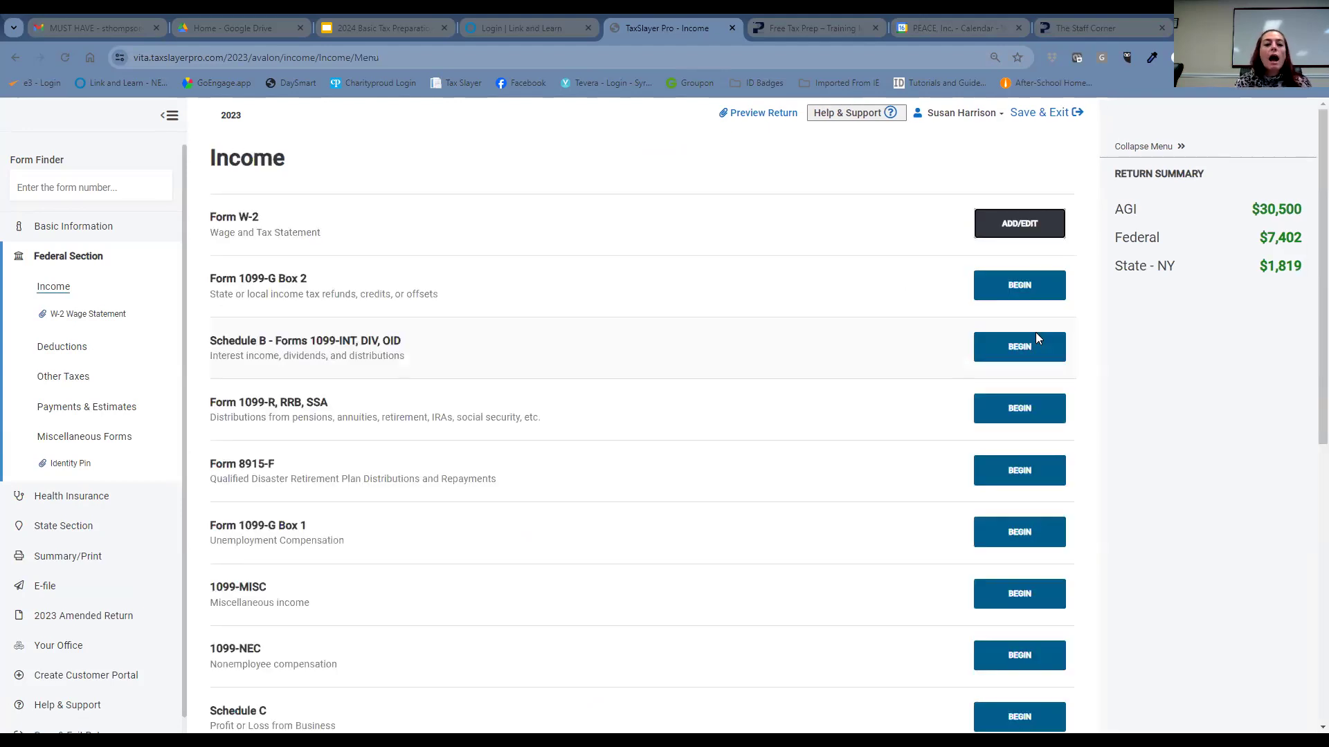
scroll(900, 398, down, 2)
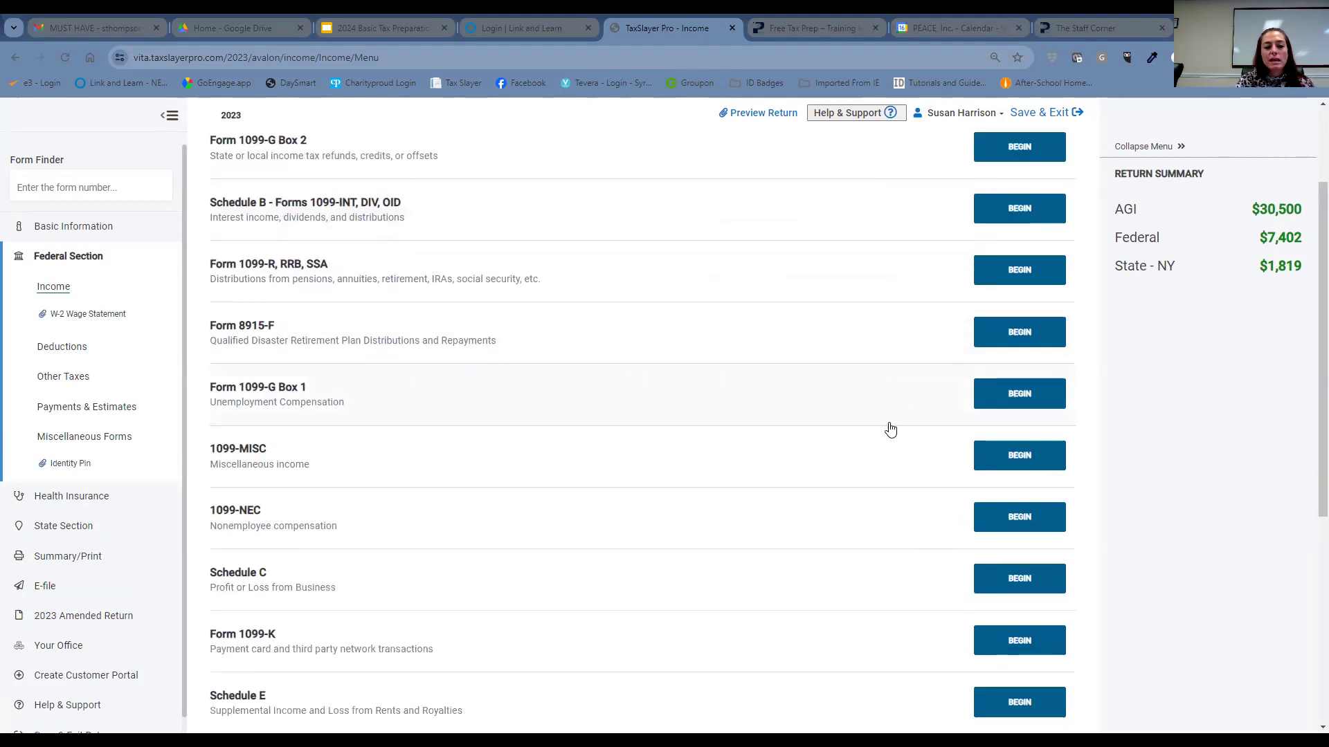
scroll(855, 498, up, 1)
scroll(856, 499, down, 5)
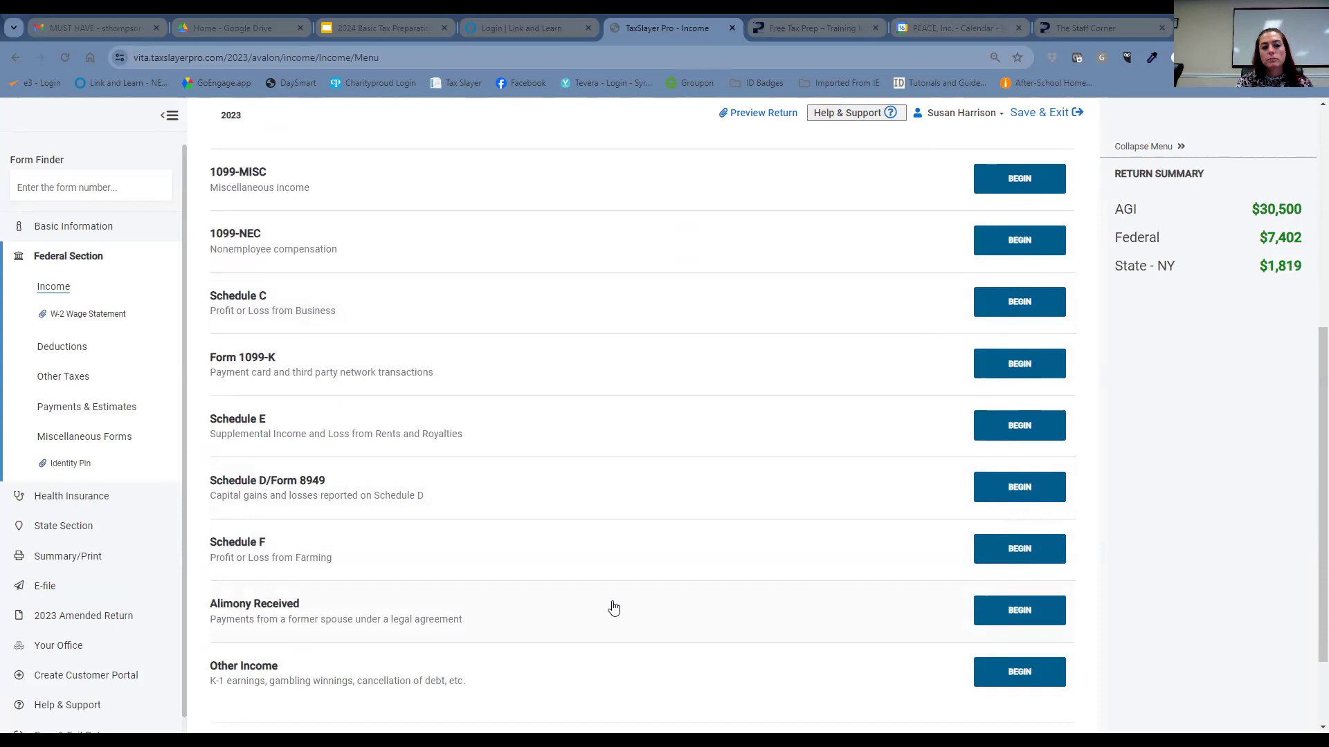
scroll(491, 464, down, 1)
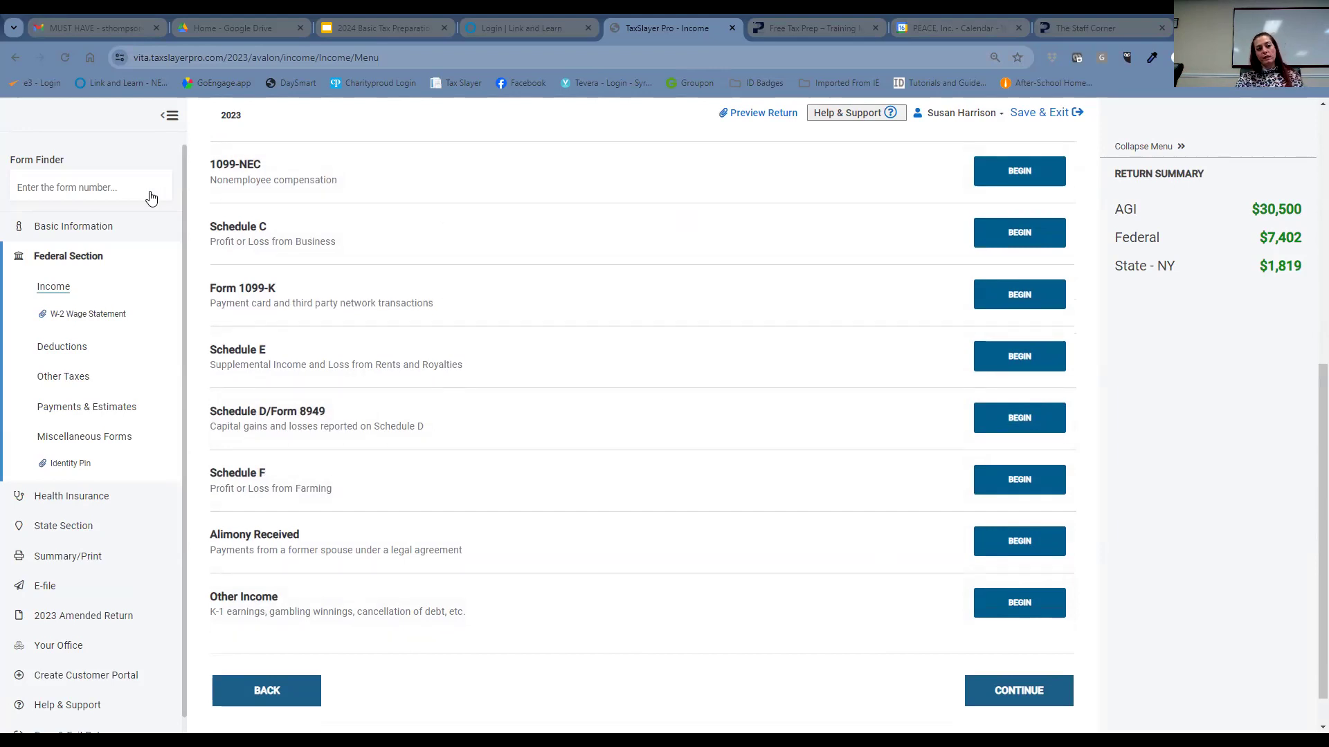
- Find 'W-2 G' in Form Finder and open Form W-2G, Certain Gambling Winnings
click(85, 189)
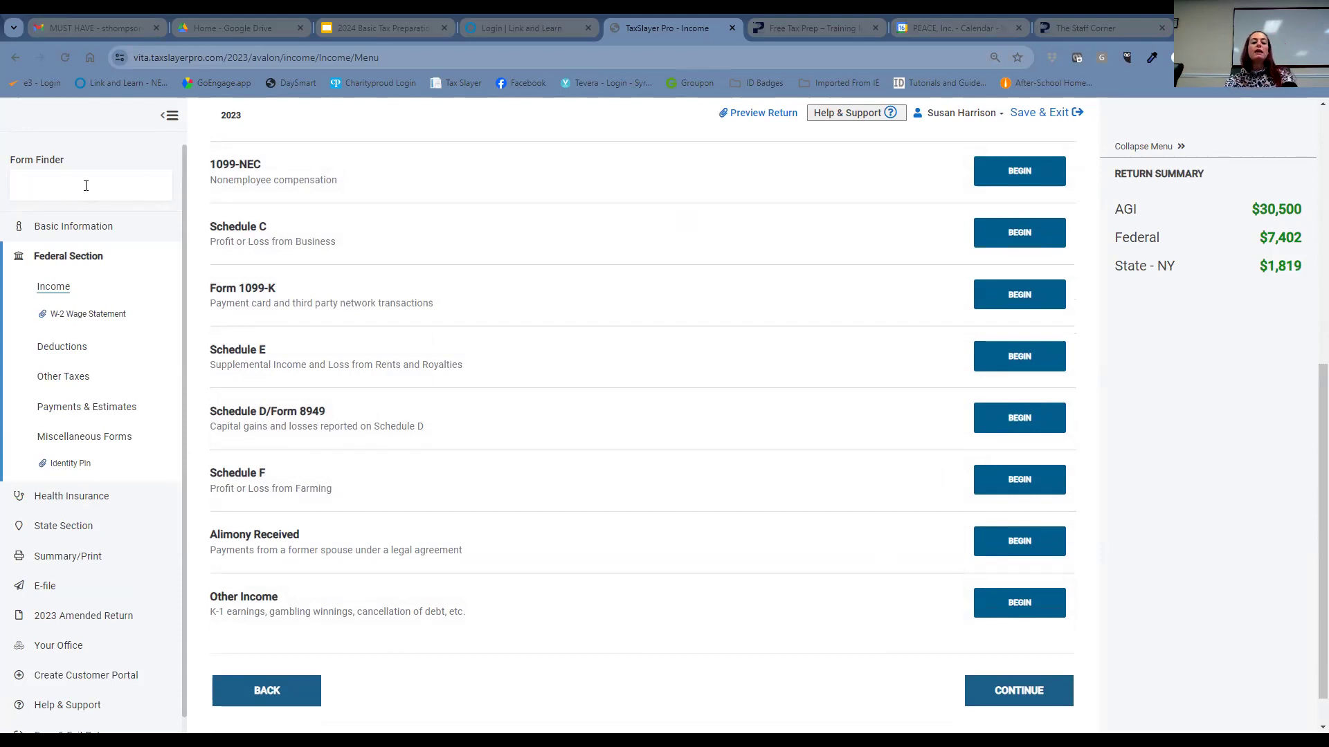
text(W)
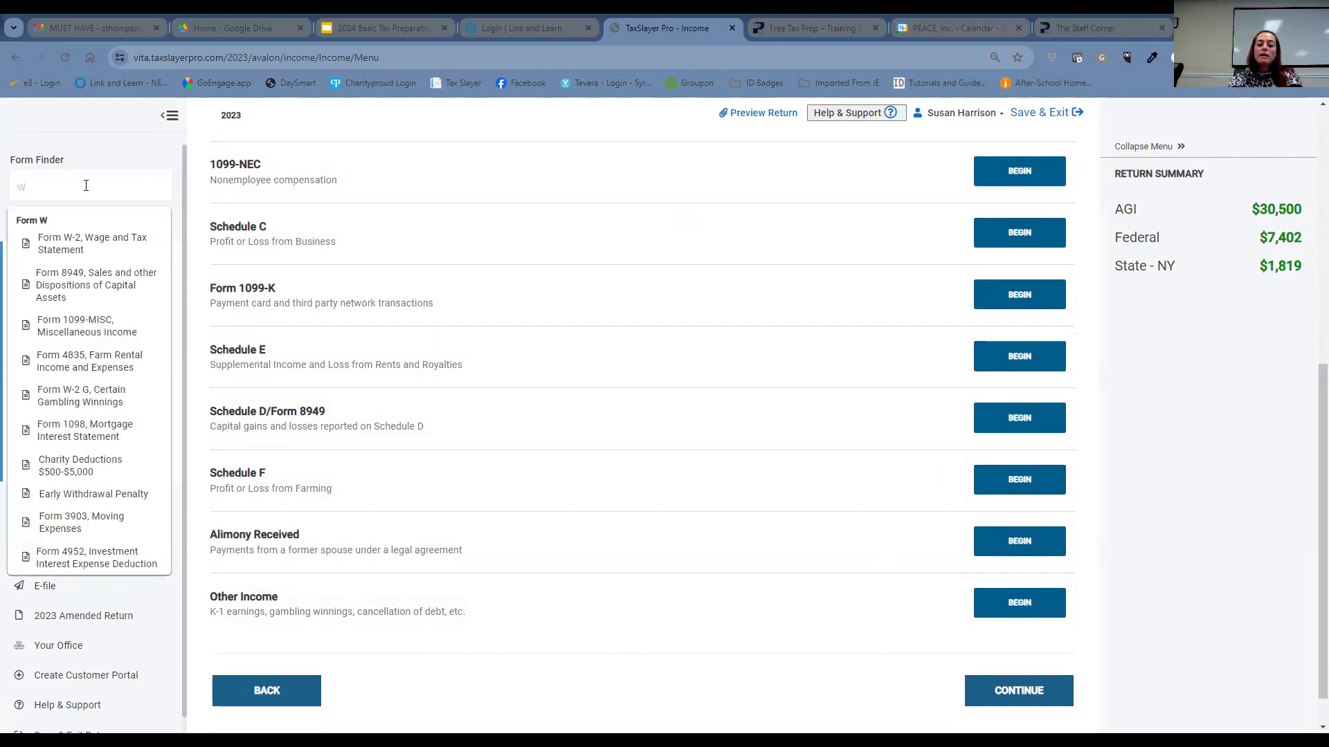
text(-2 G)
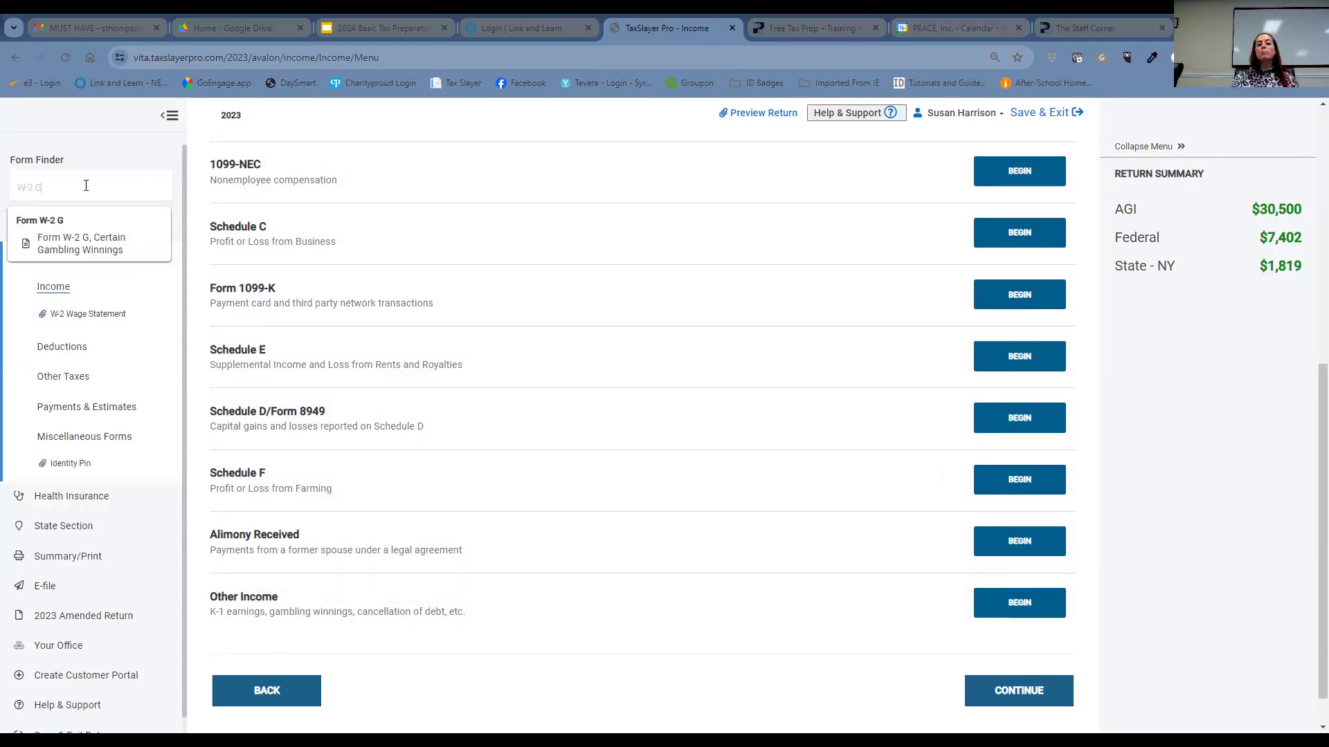
click(76, 242)
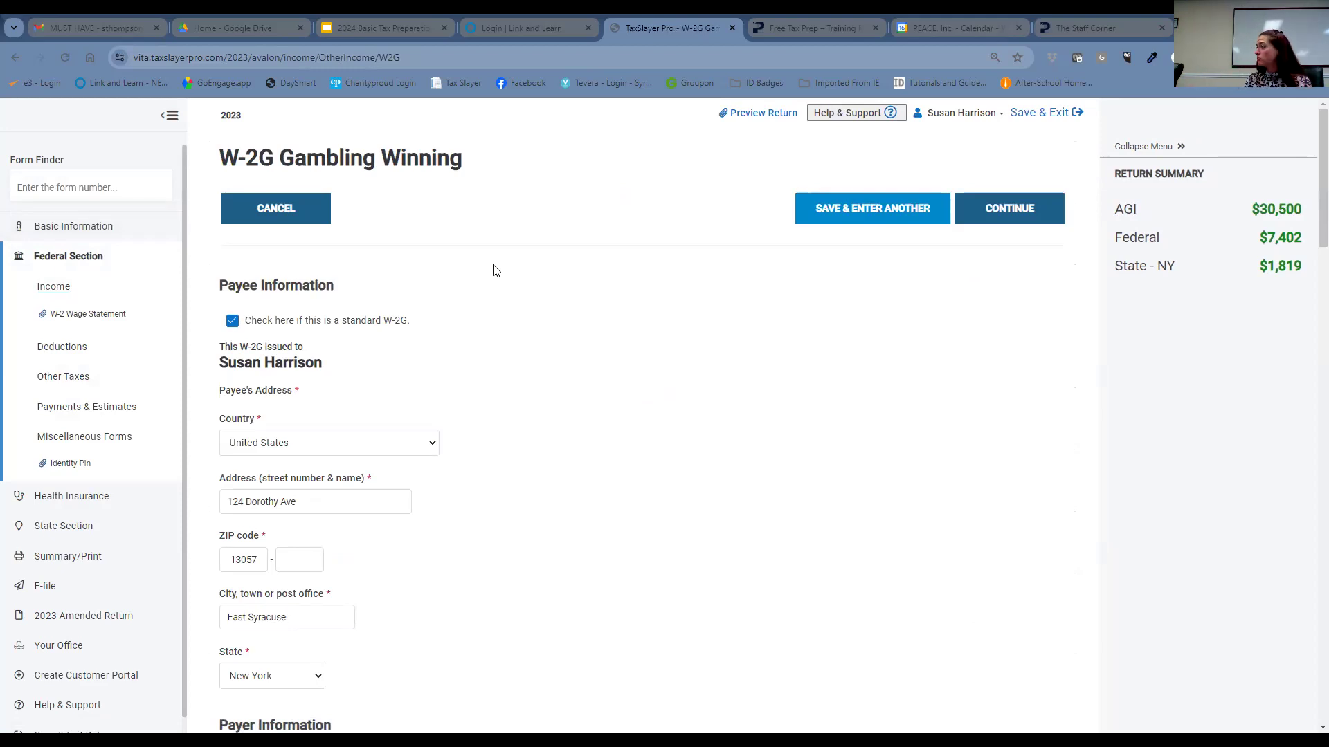
- Scroll to the W-2G Payer Information section and put the cursor in Payer's ID Number
scroll(482, 409, down, 2)
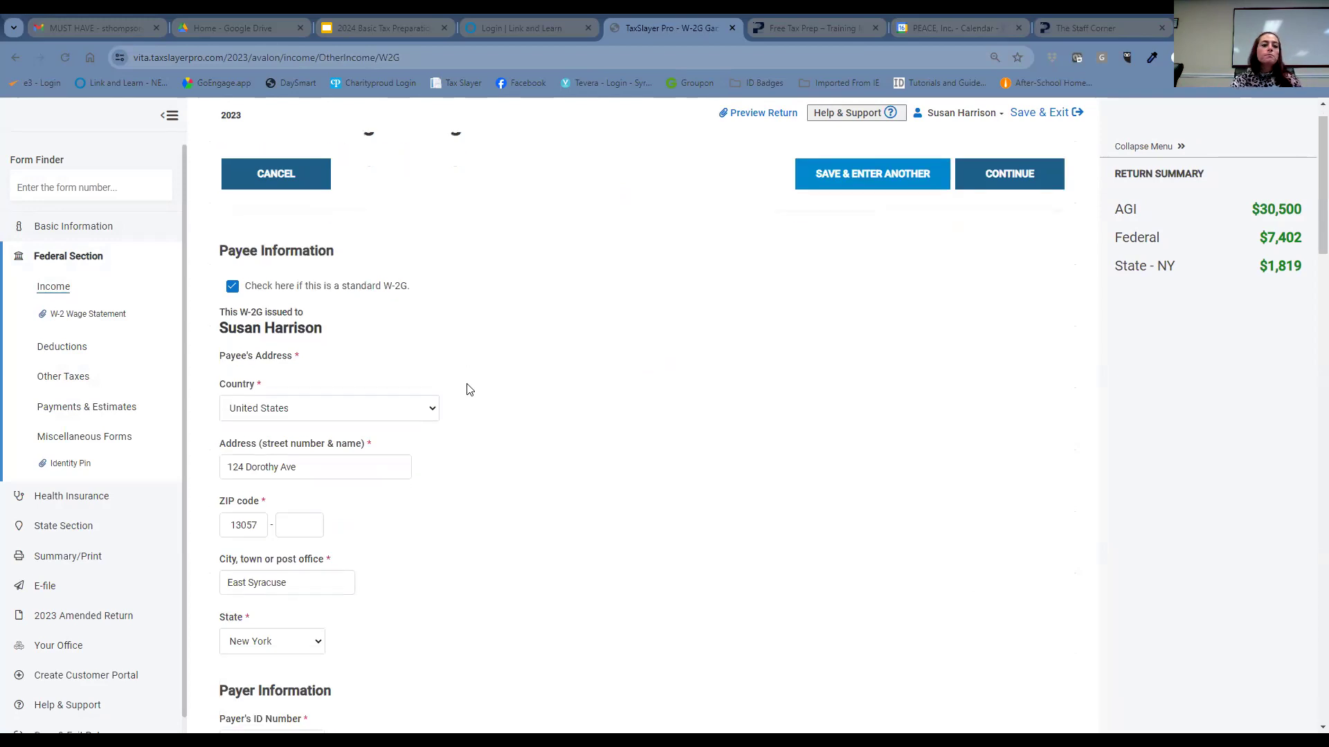
scroll(477, 406, down, 1)
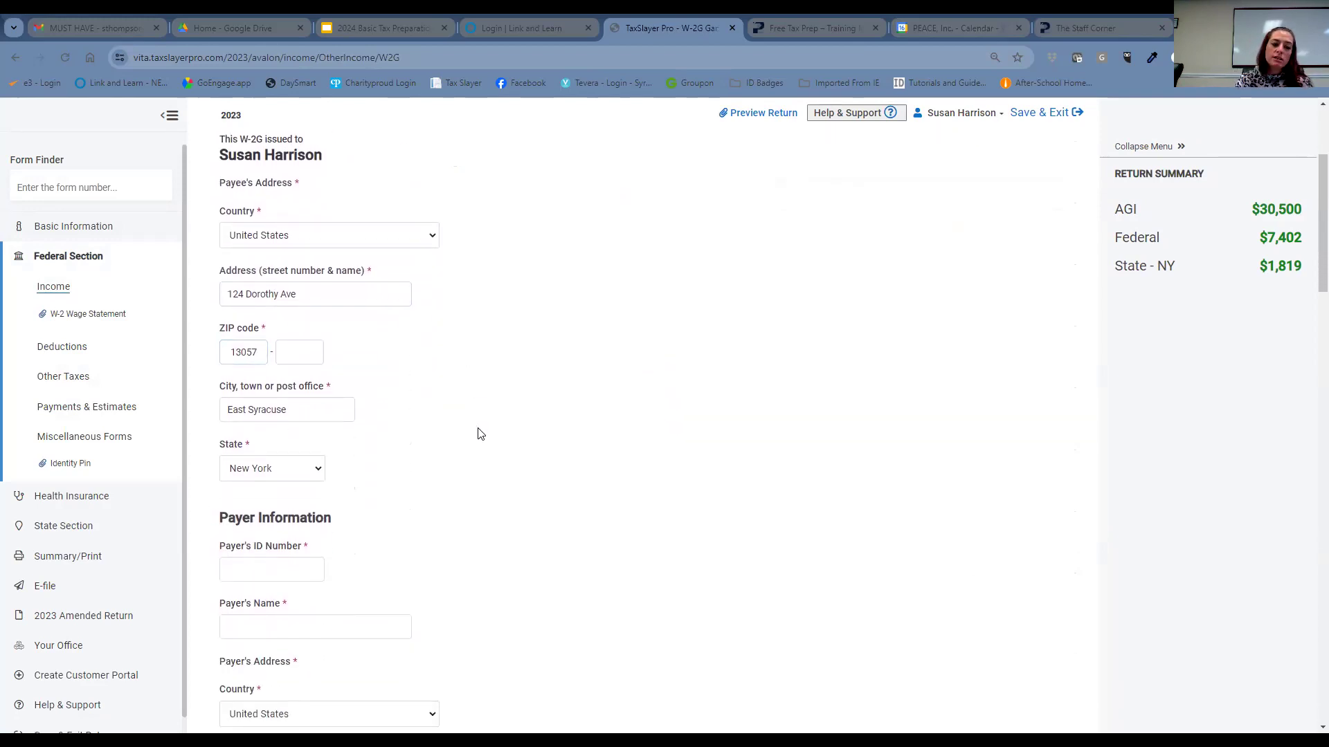
click(258, 564)
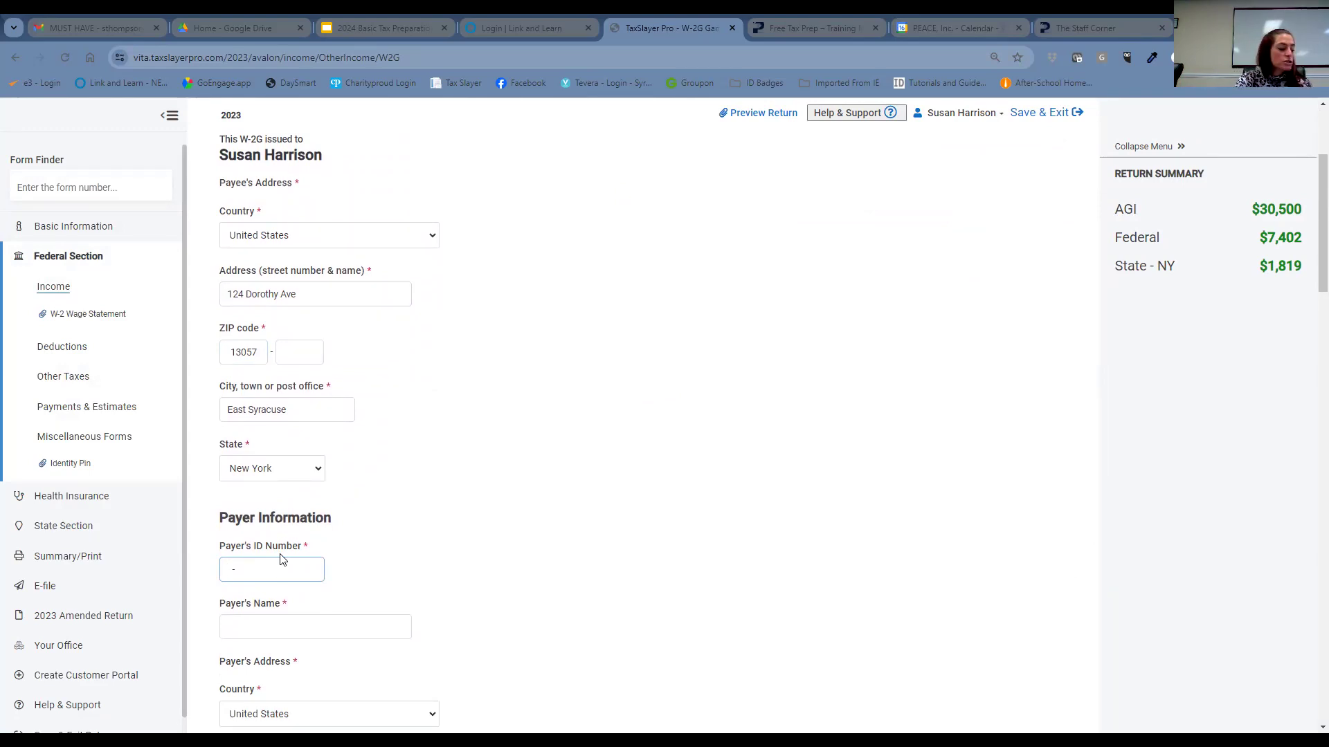
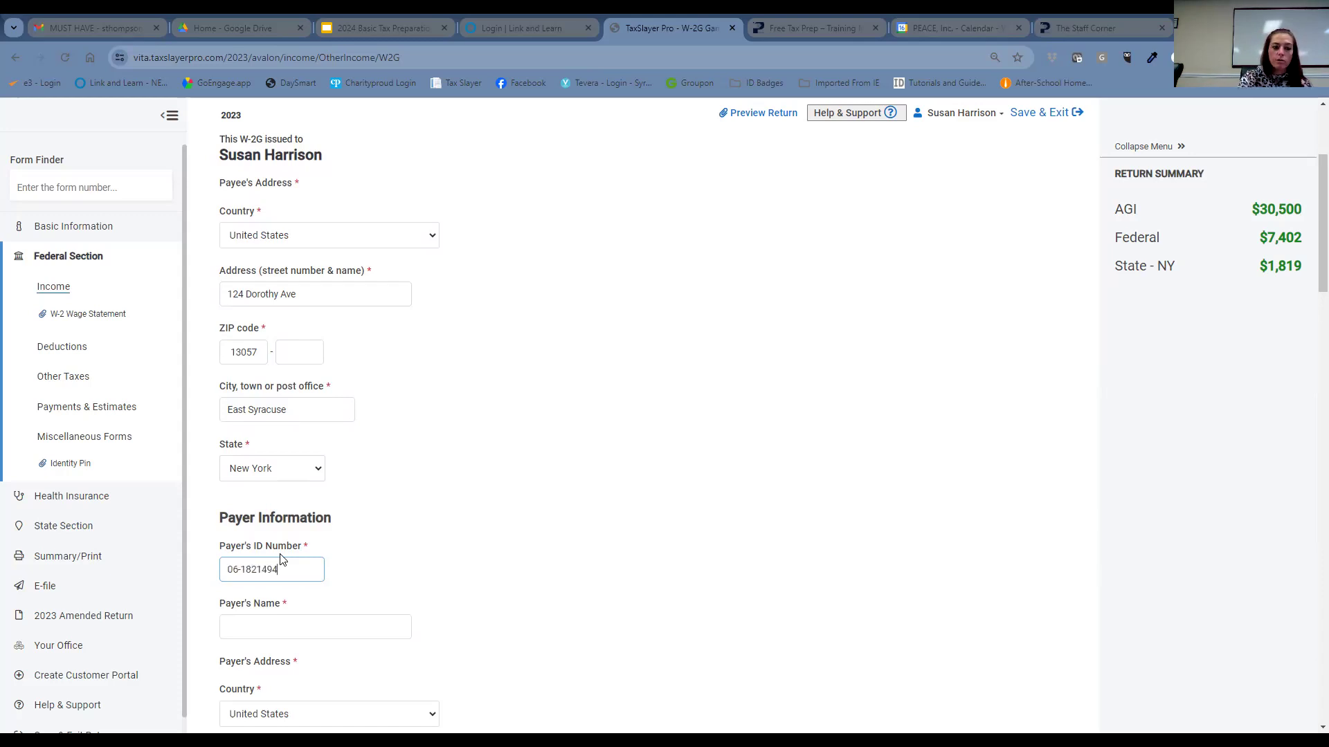
- Enter the payer's EIN so Oneida Nations Enterprizes and its Oneida, New York address auto-fill
click(426, 420)
scroll(426, 420, down, 2)
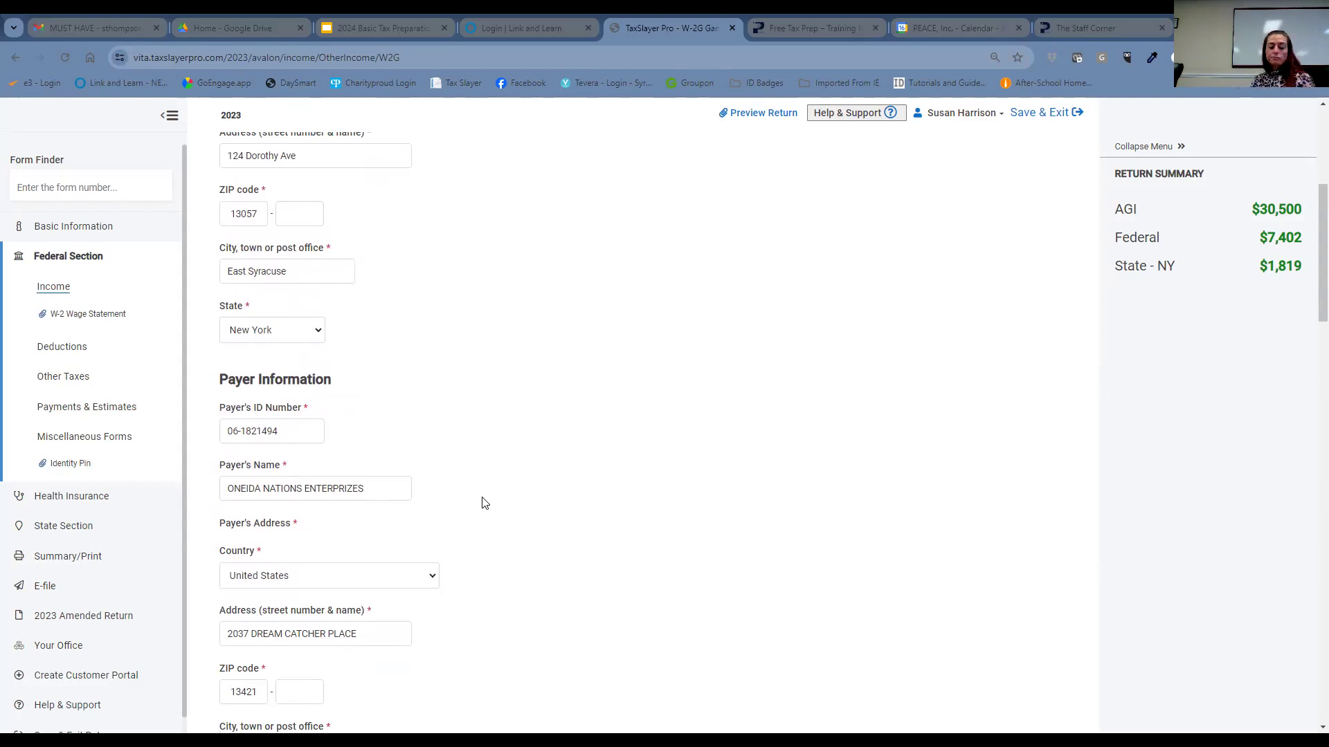
scroll(457, 395, down, 3)
scroll(530, 400, down, 3)
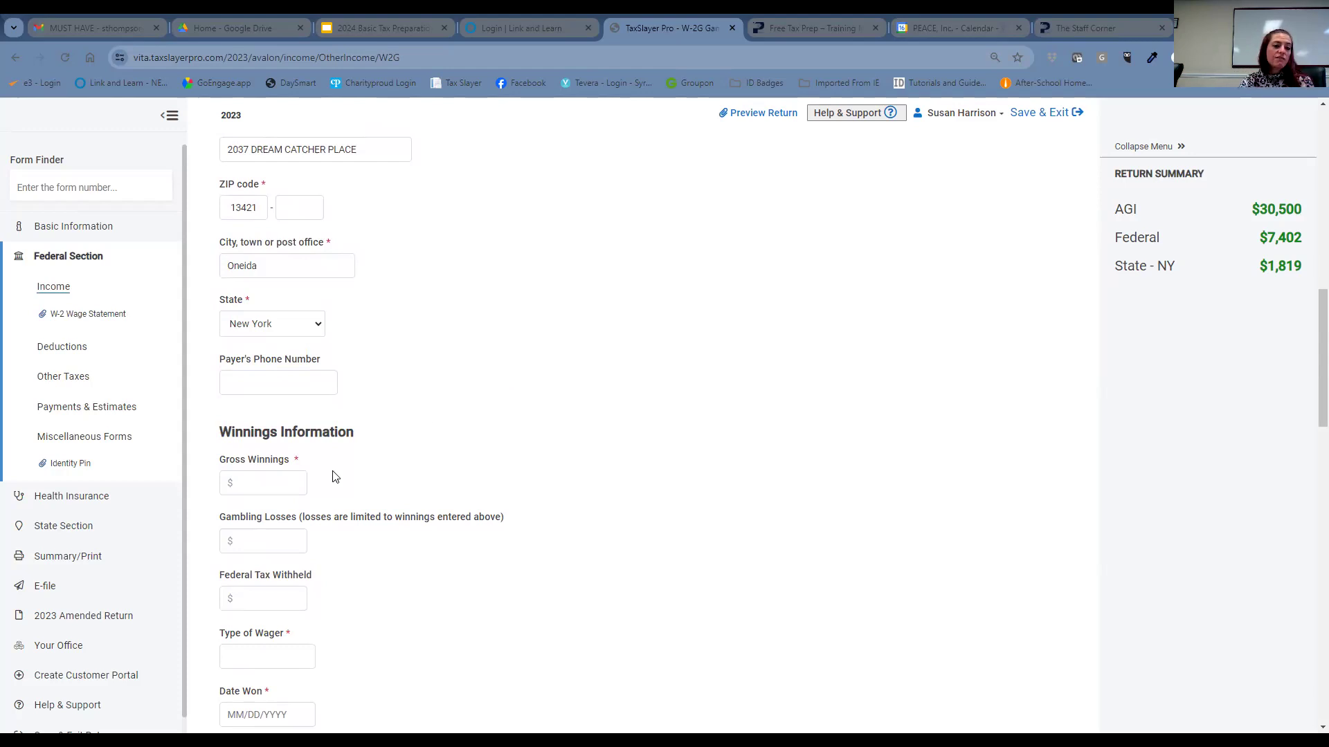
- Enter 10500 as the W-2G gross gambling winnings
click(263, 486)
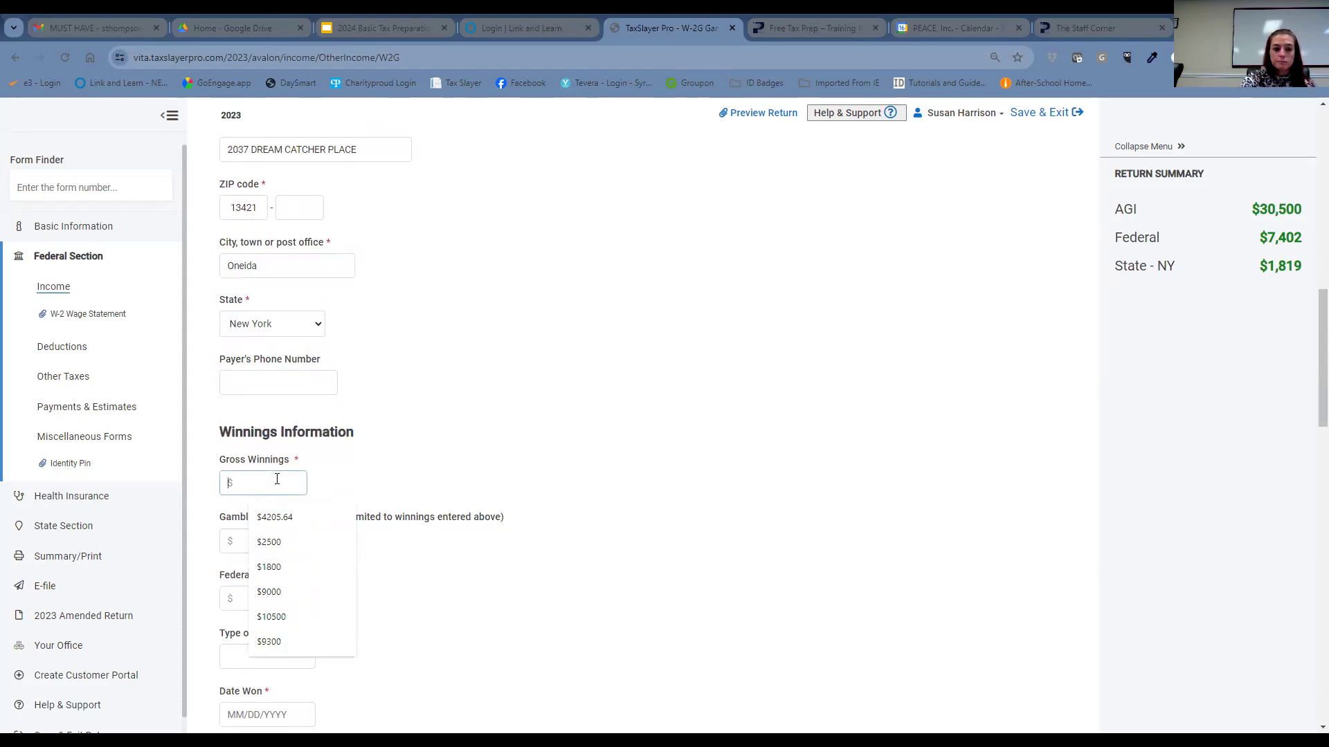
text(10500)
click(288, 543)
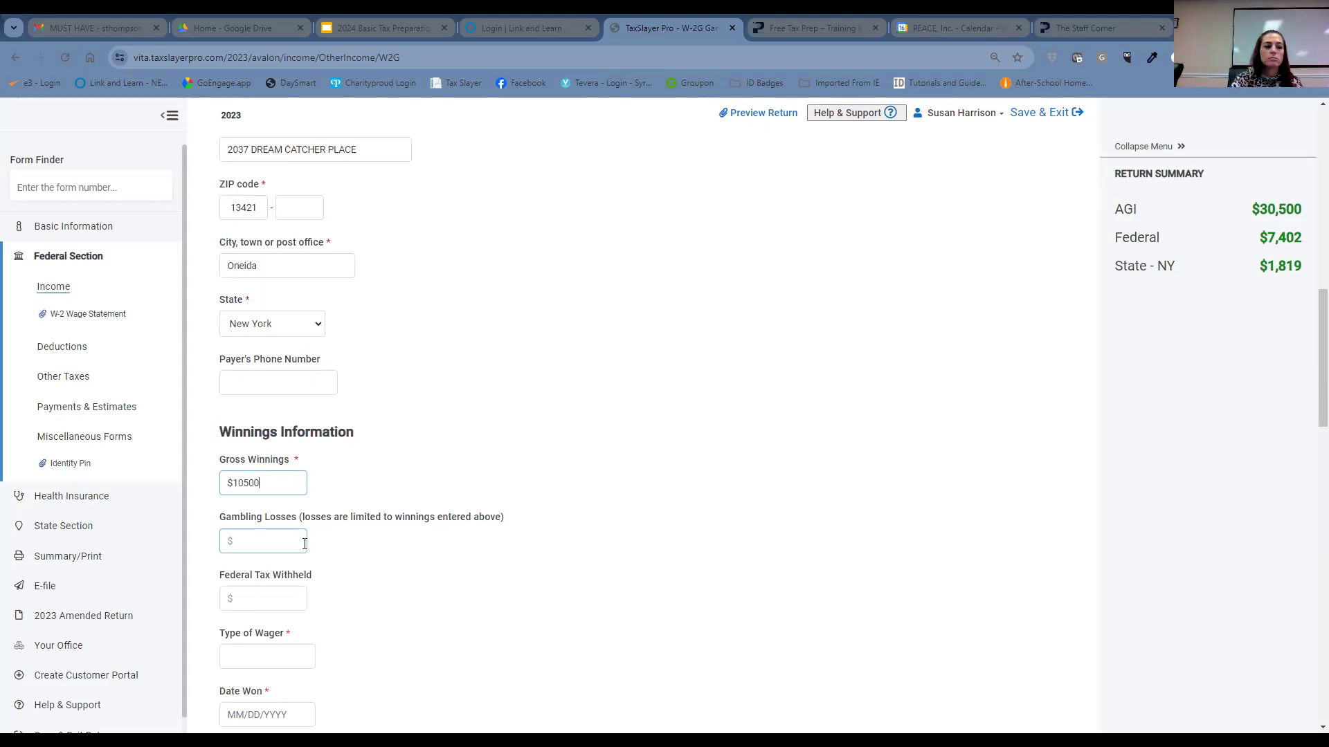
- Enter 10500 as gambling losses, leaving Federal Tax Withheld blank
click(288, 539)
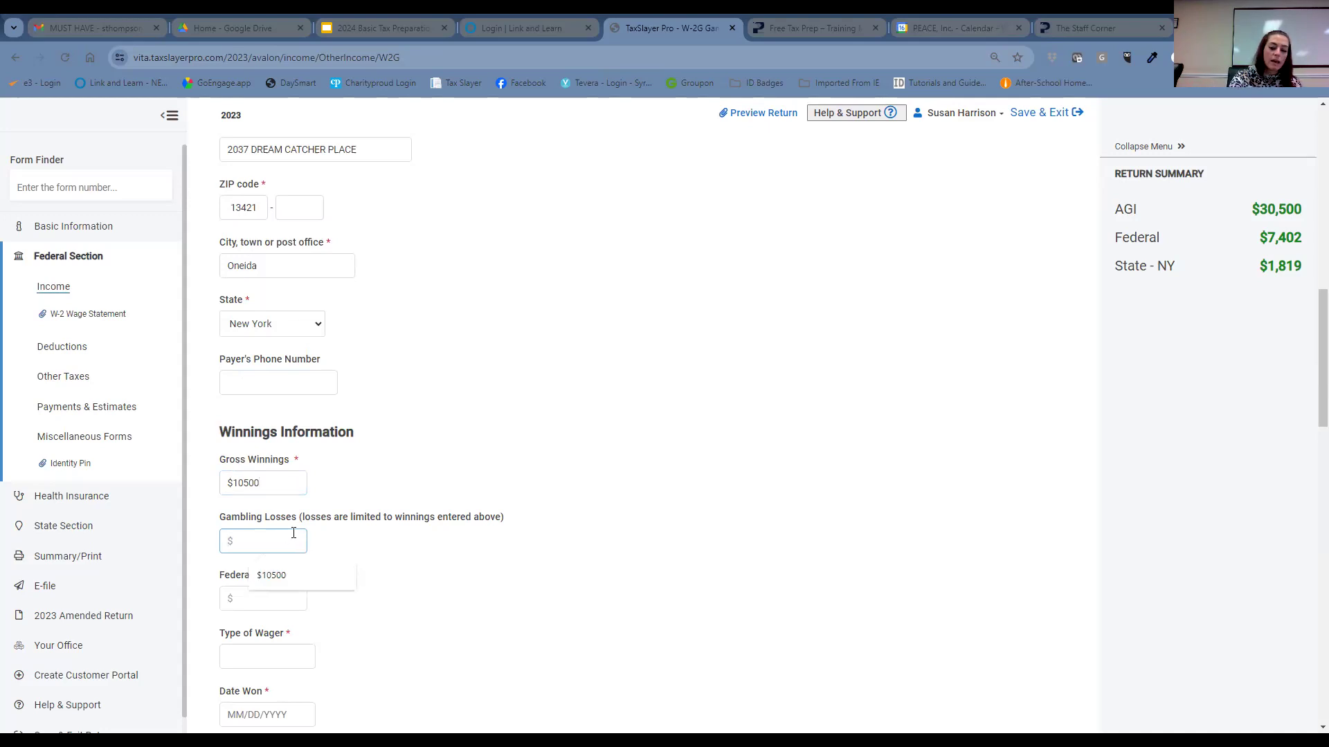
text(10500)
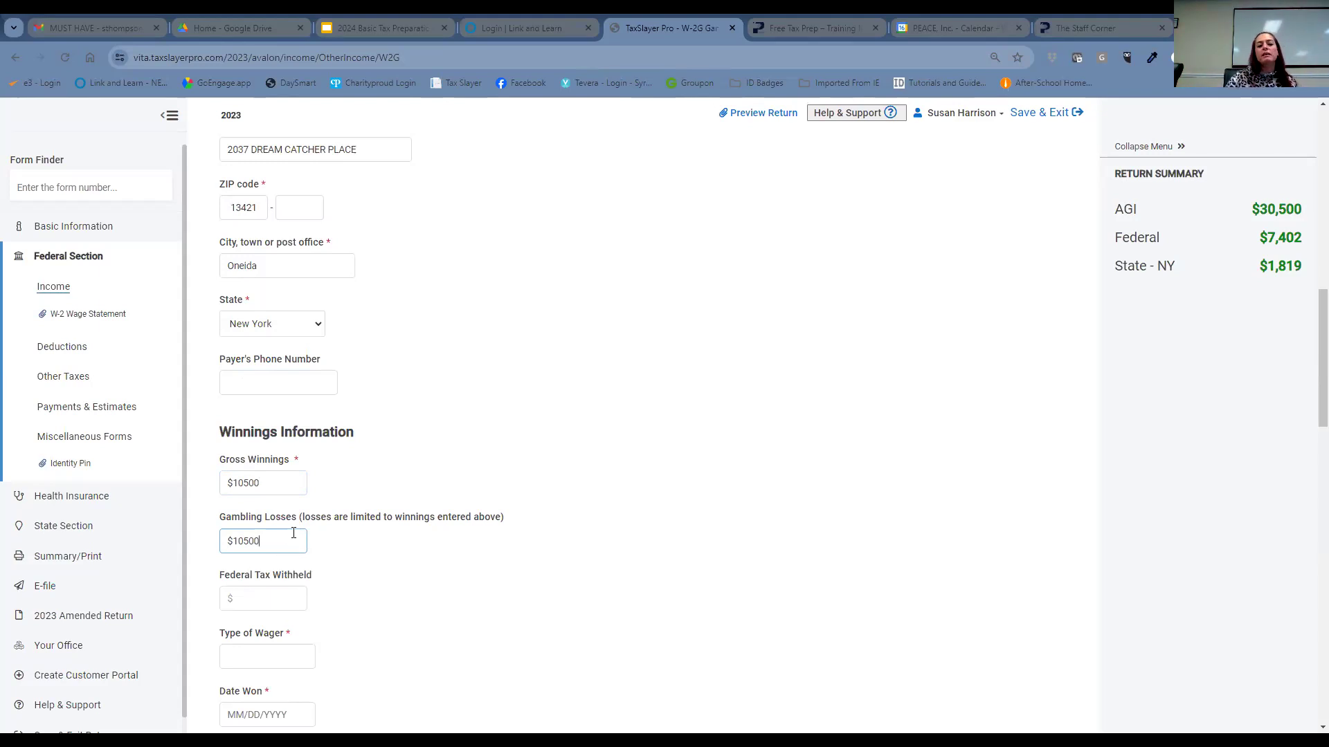
click(263, 599)
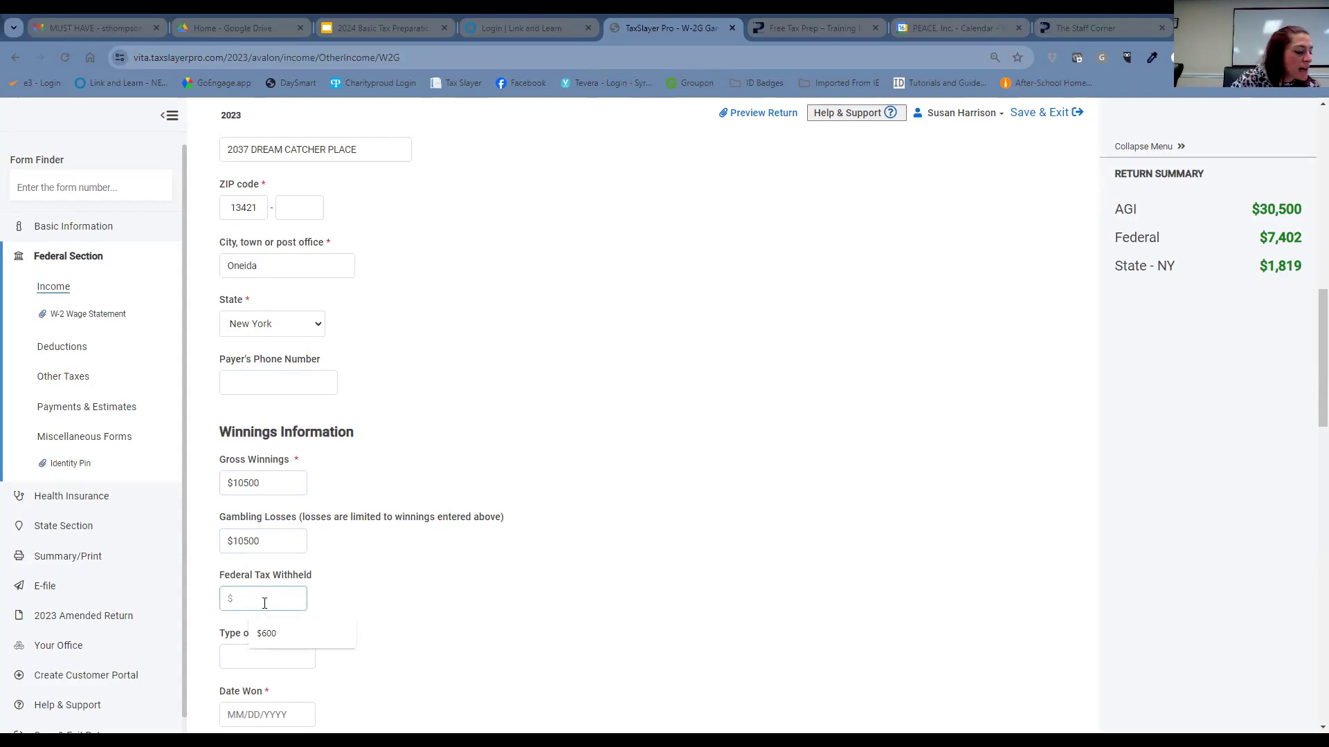
scroll(384, 564, down, 2)
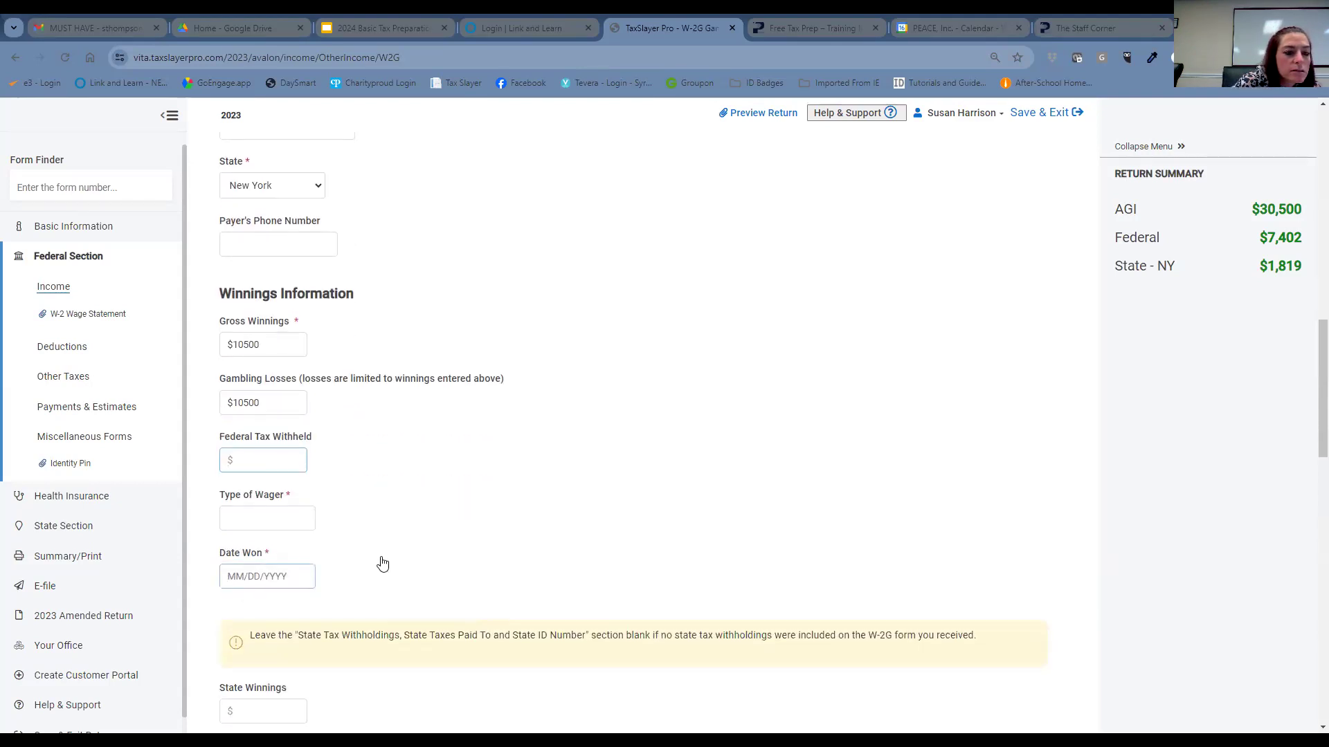
- Set the type of wager to Slots and the date won to 06/13/2023
click(284, 516)
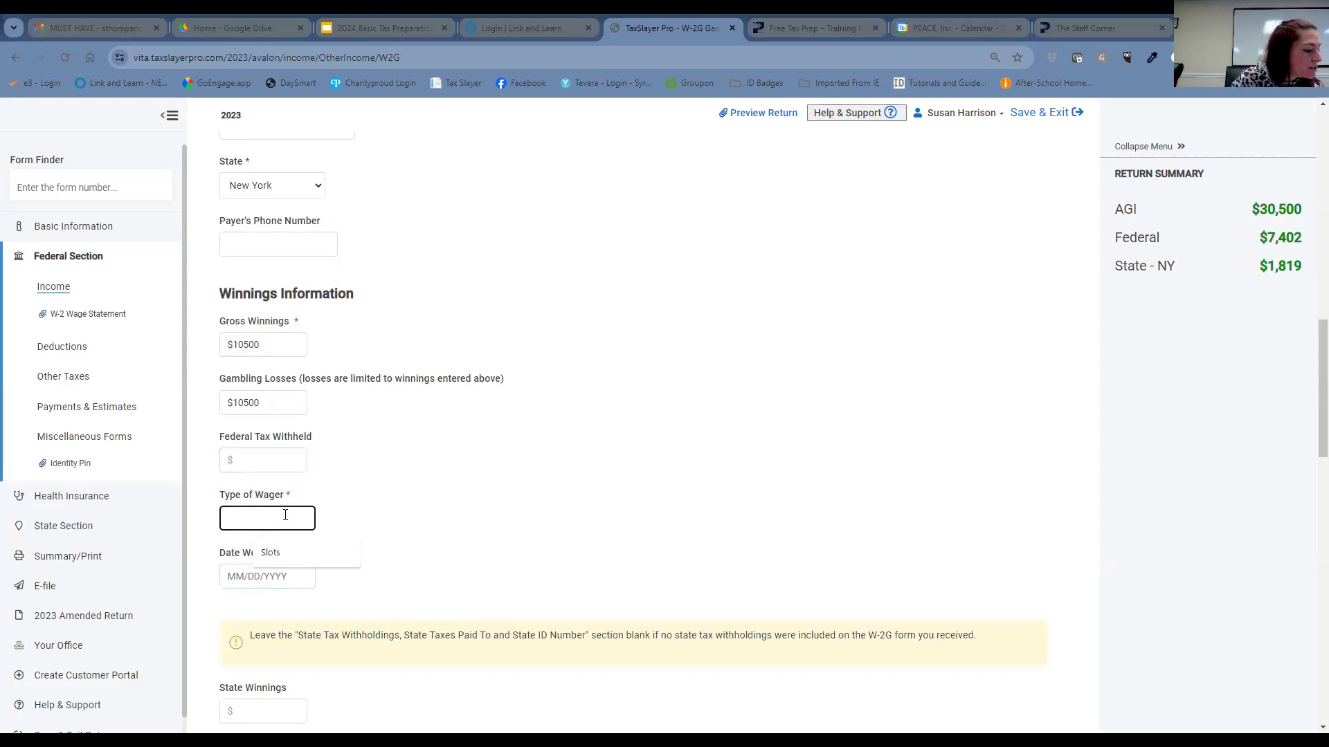
text(Slots)
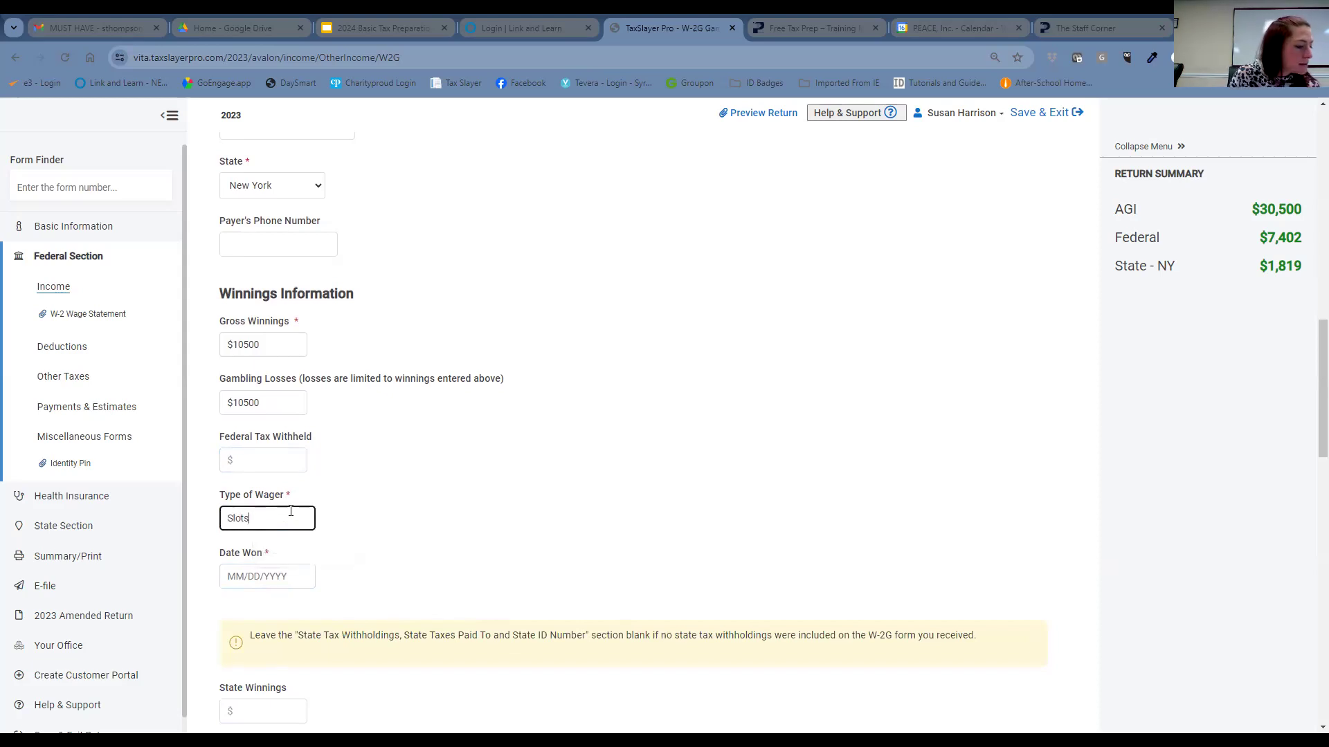
click(251, 575)
text(06/13/2023)
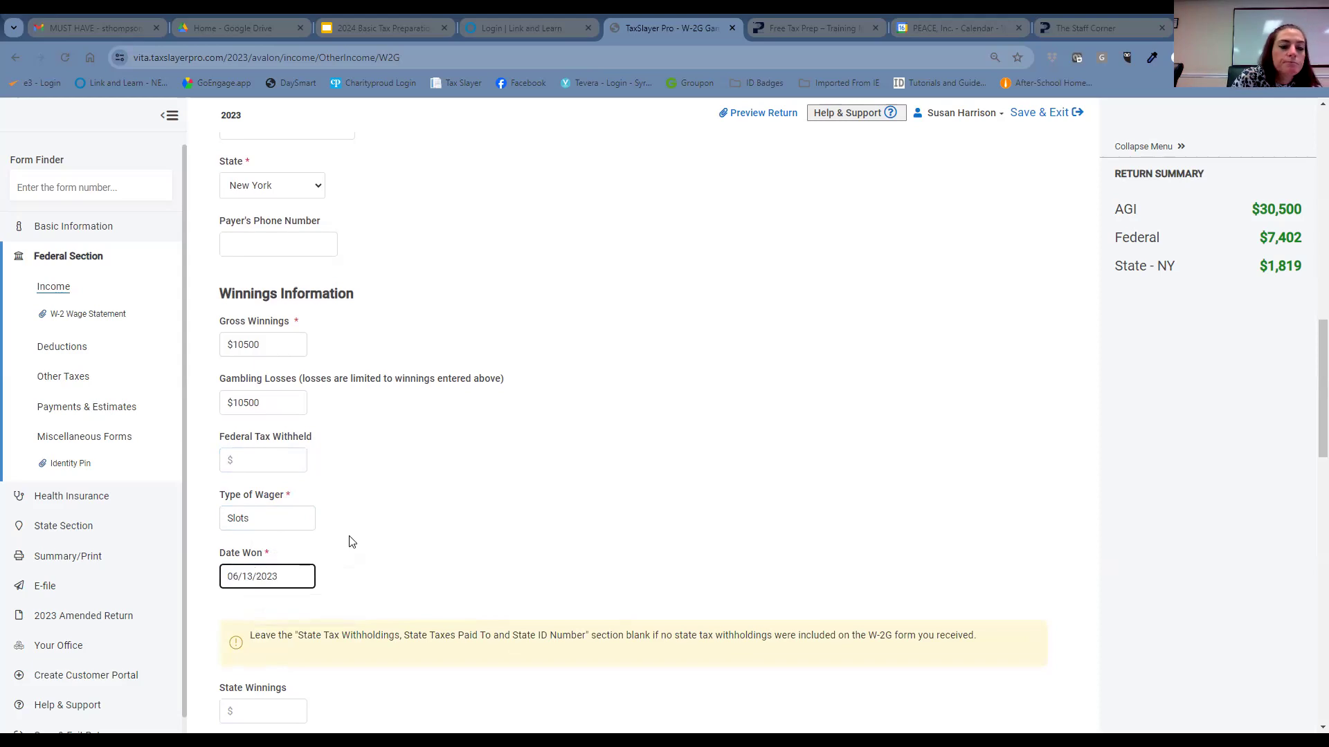
scroll(360, 546, down, 3)
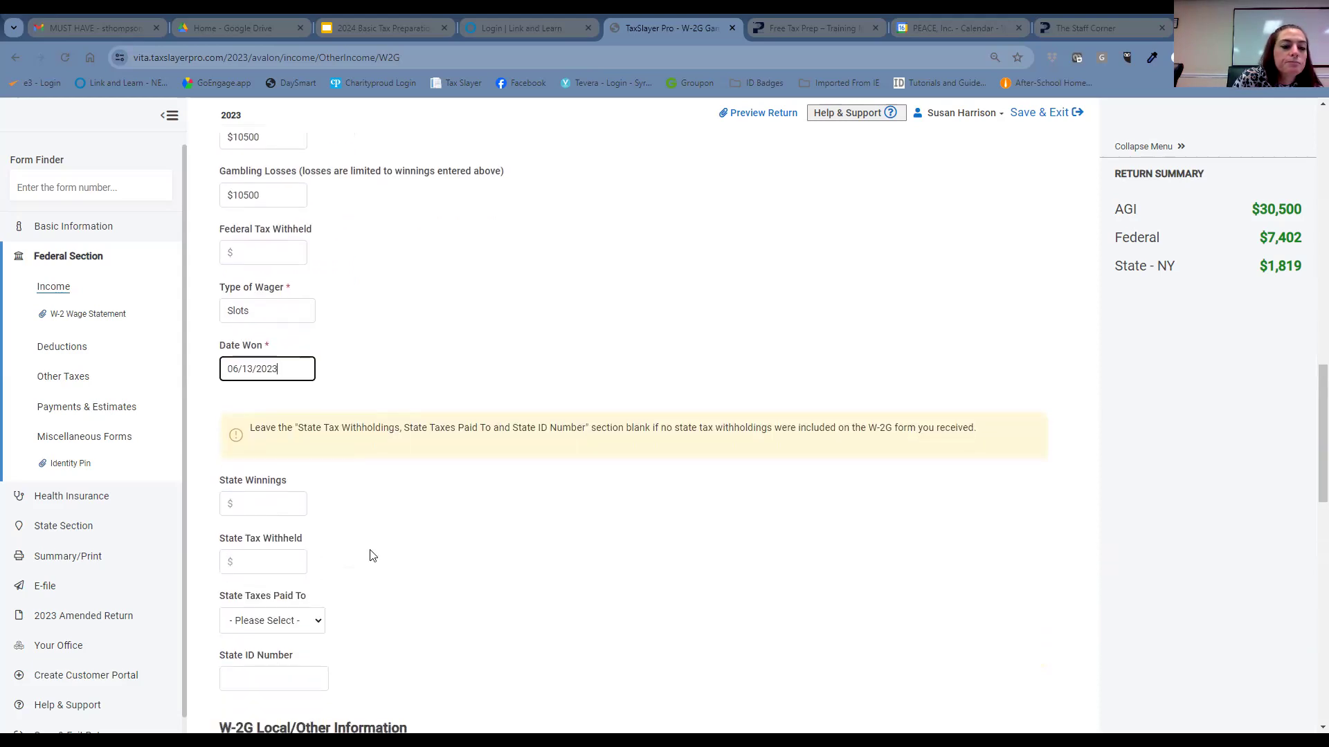
- Choose New York as the state taxes were paid to and replace the bogus state ID with the payer's ID
scroll(325, 561, down, 1)
click(302, 558)
click(280, 515)
click(278, 611)
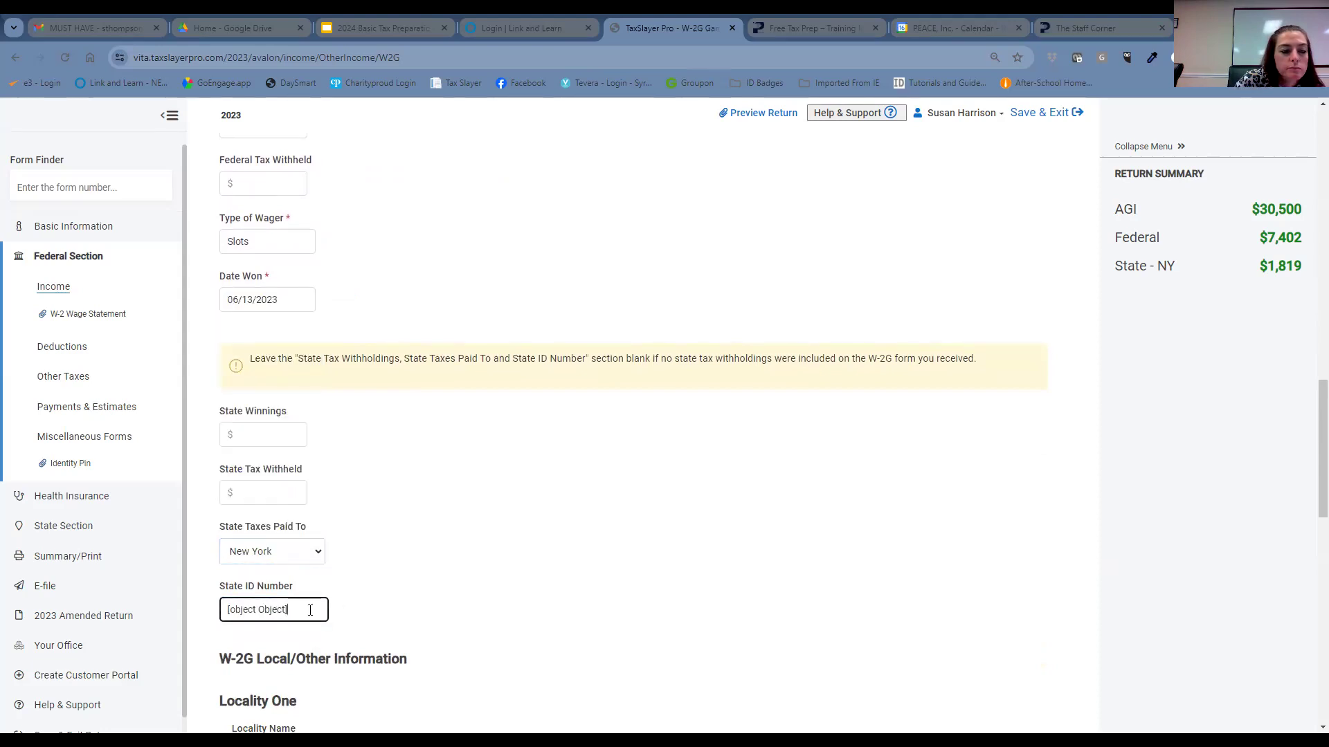
drag(314, 610, 189, 634)
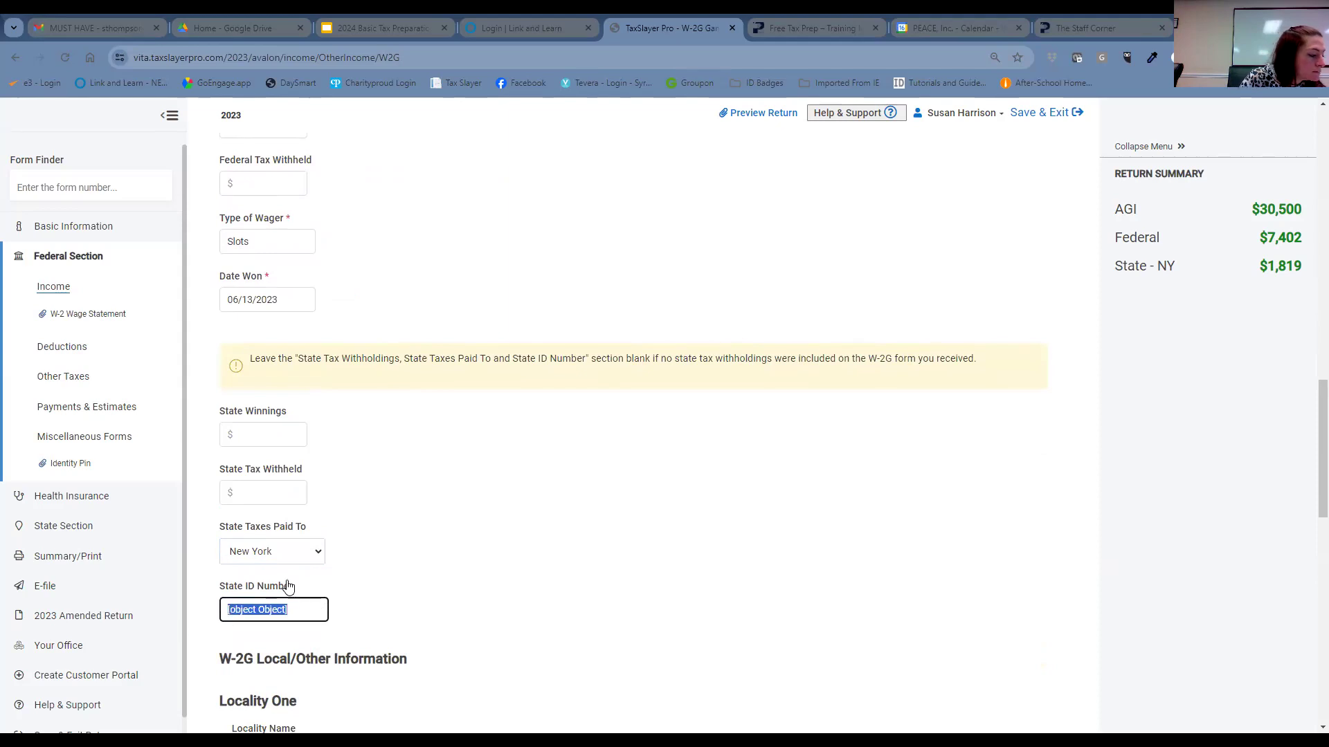
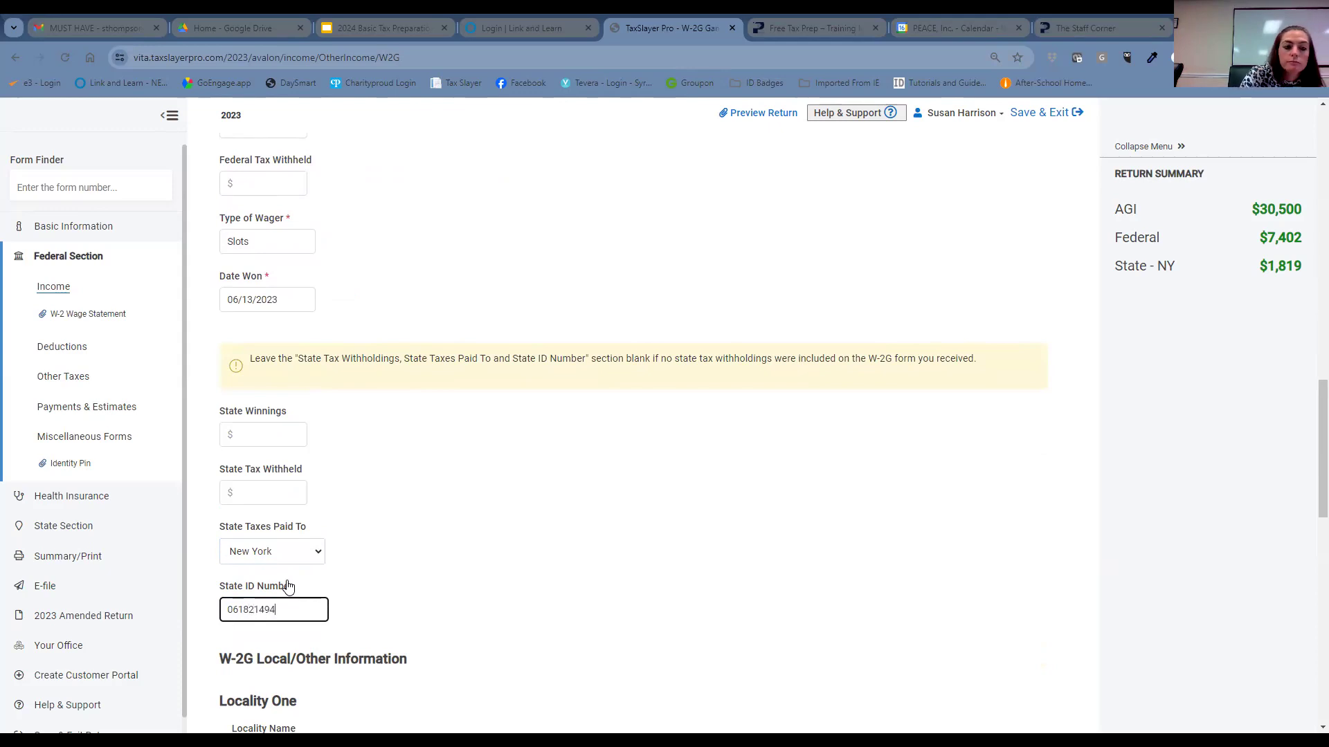
click(445, 568)
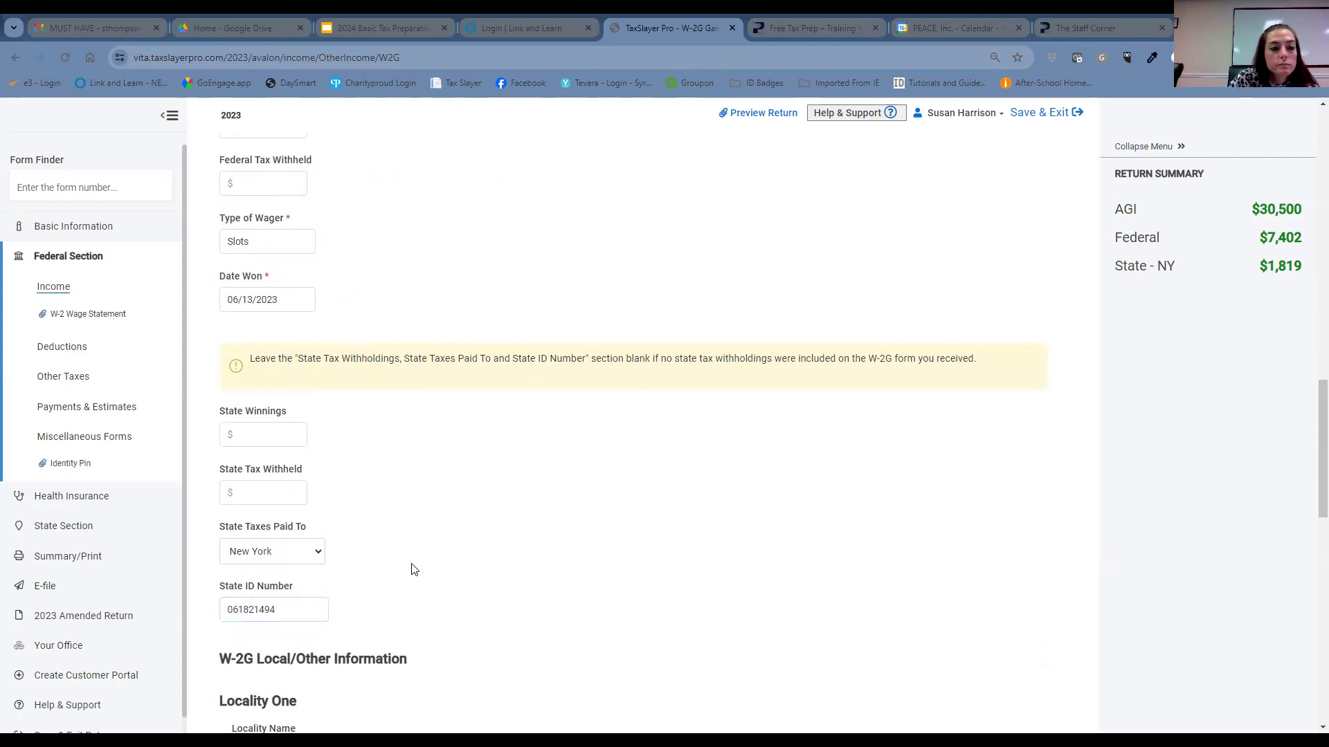
- Enter 10500 as the W-2G state winnings
click(263, 441)
text(10500)
click(433, 452)
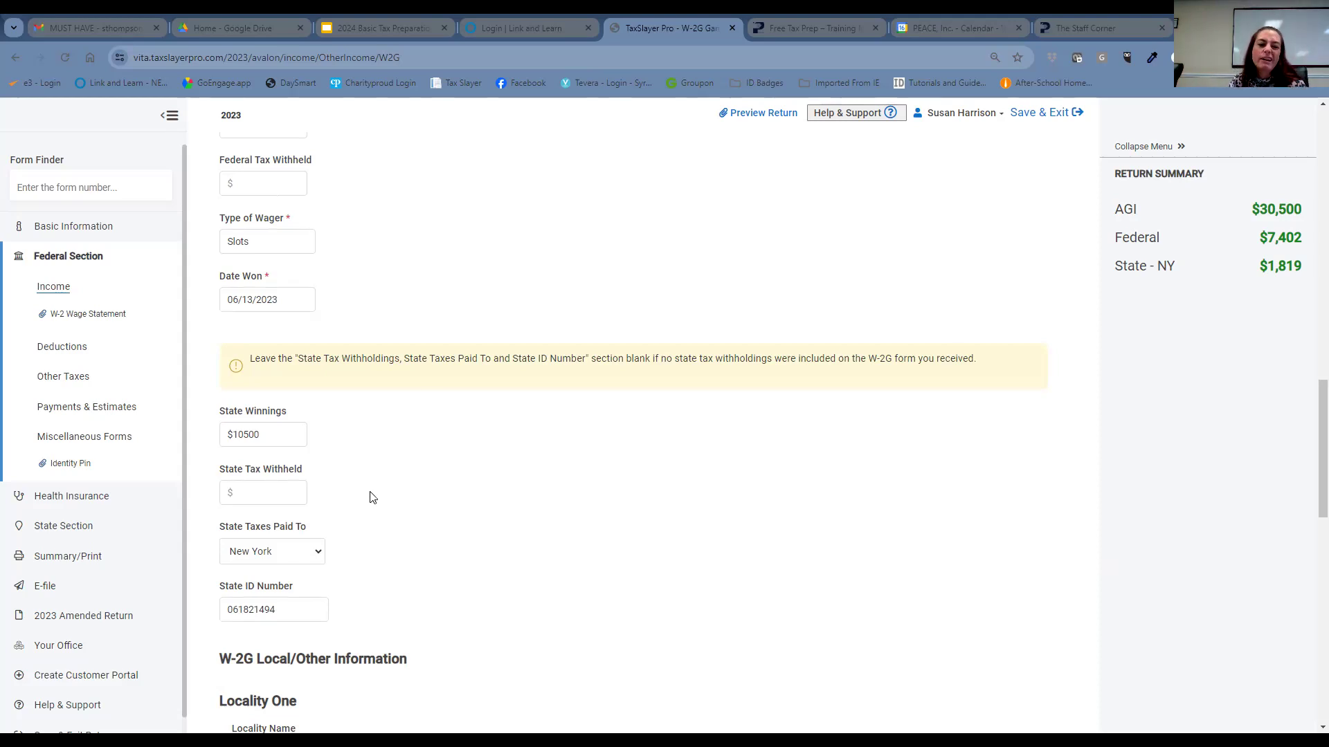
scroll(388, 512, down, 2)
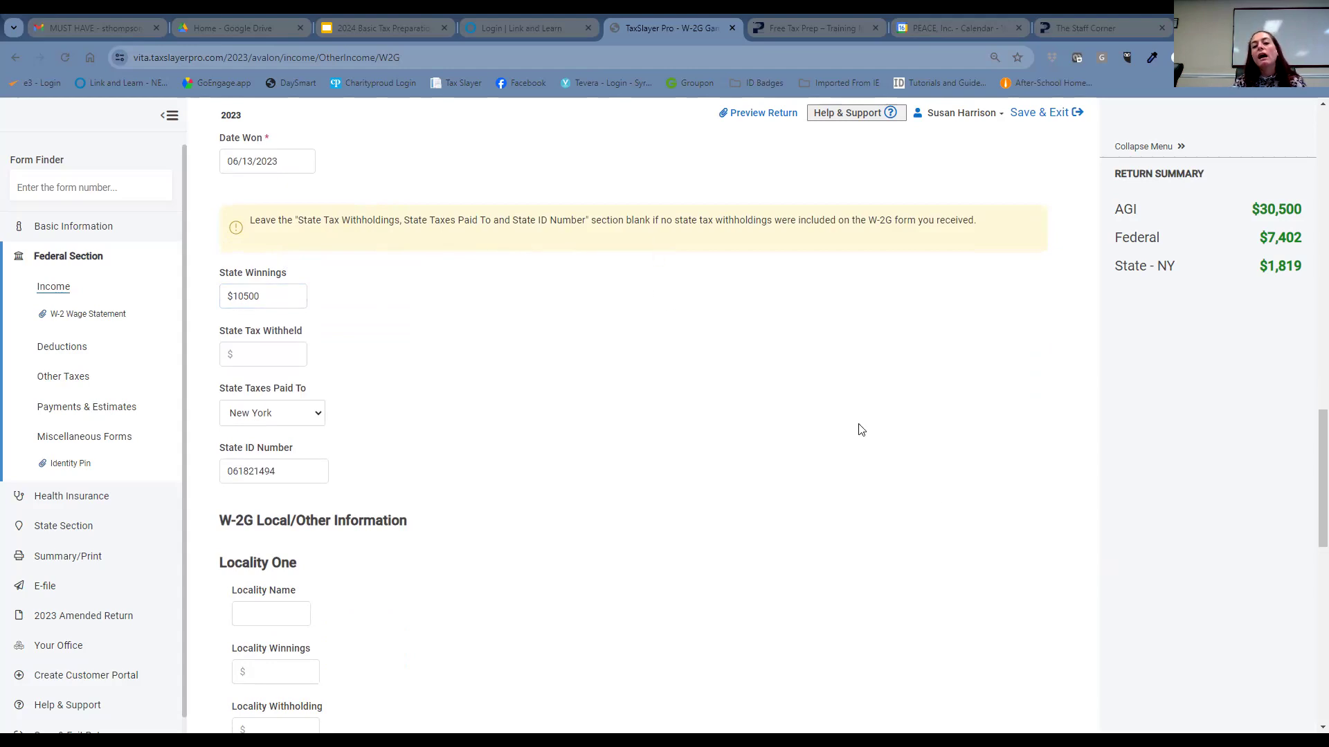
- Fill in cashier JWE and window A for the gambling winning
scroll(860, 430, down, 5)
scroll(948, 506, down, 4)
scroll(945, 502, down, 1)
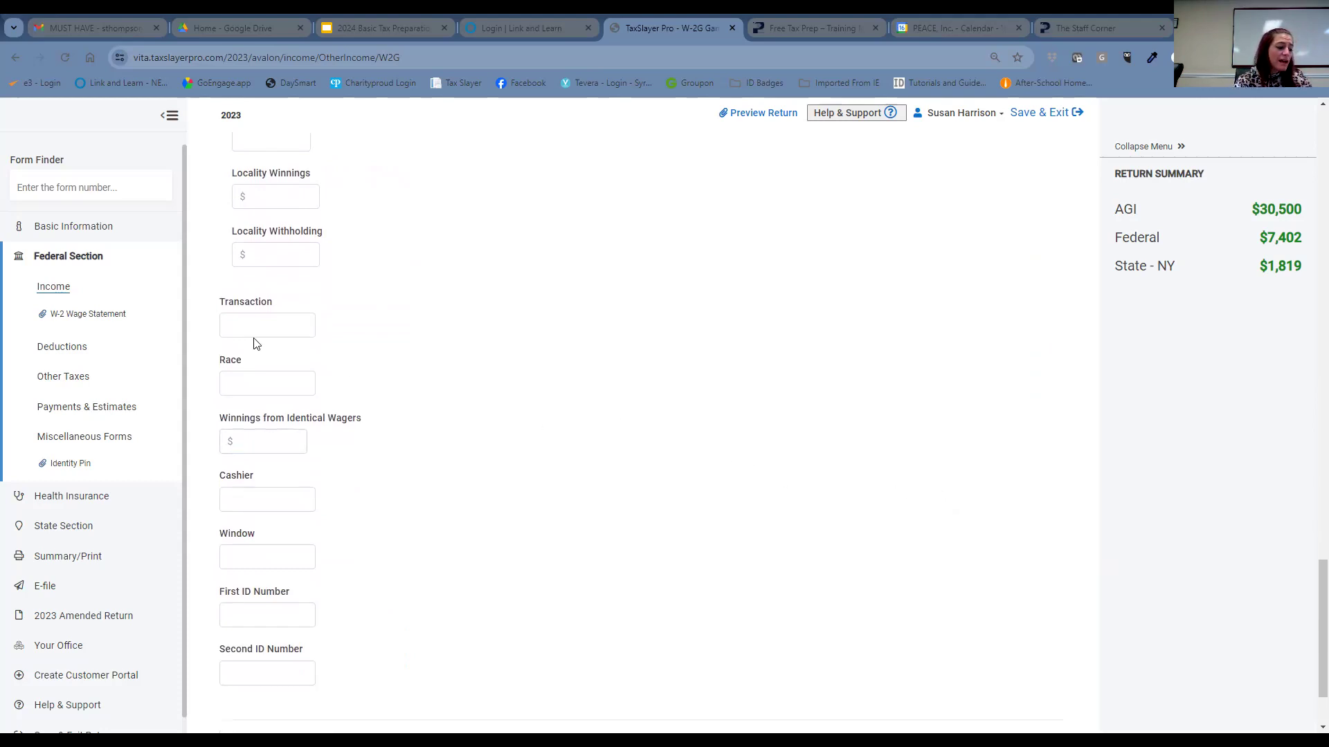
scroll(255, 332, up, 4)
scroll(256, 337, up, 2)
scroll(257, 336, down, 1)
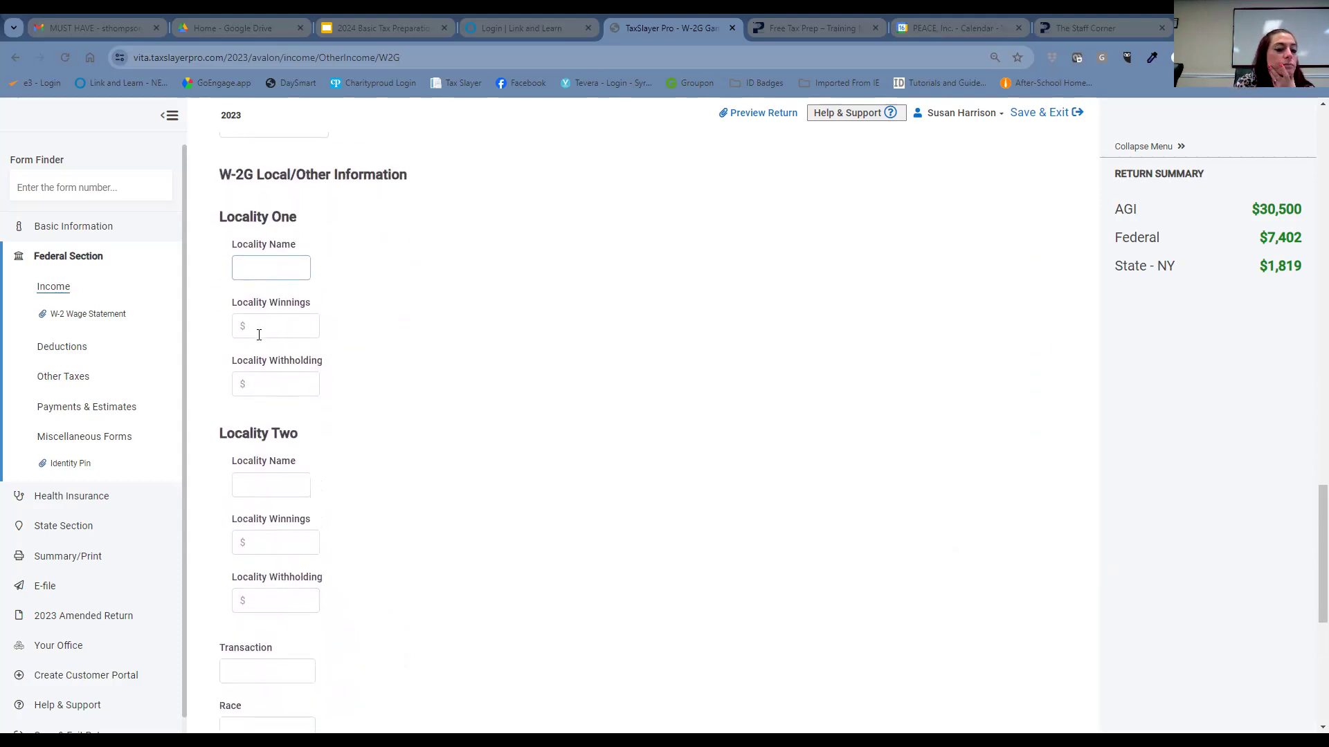
scroll(259, 334, down, 4)
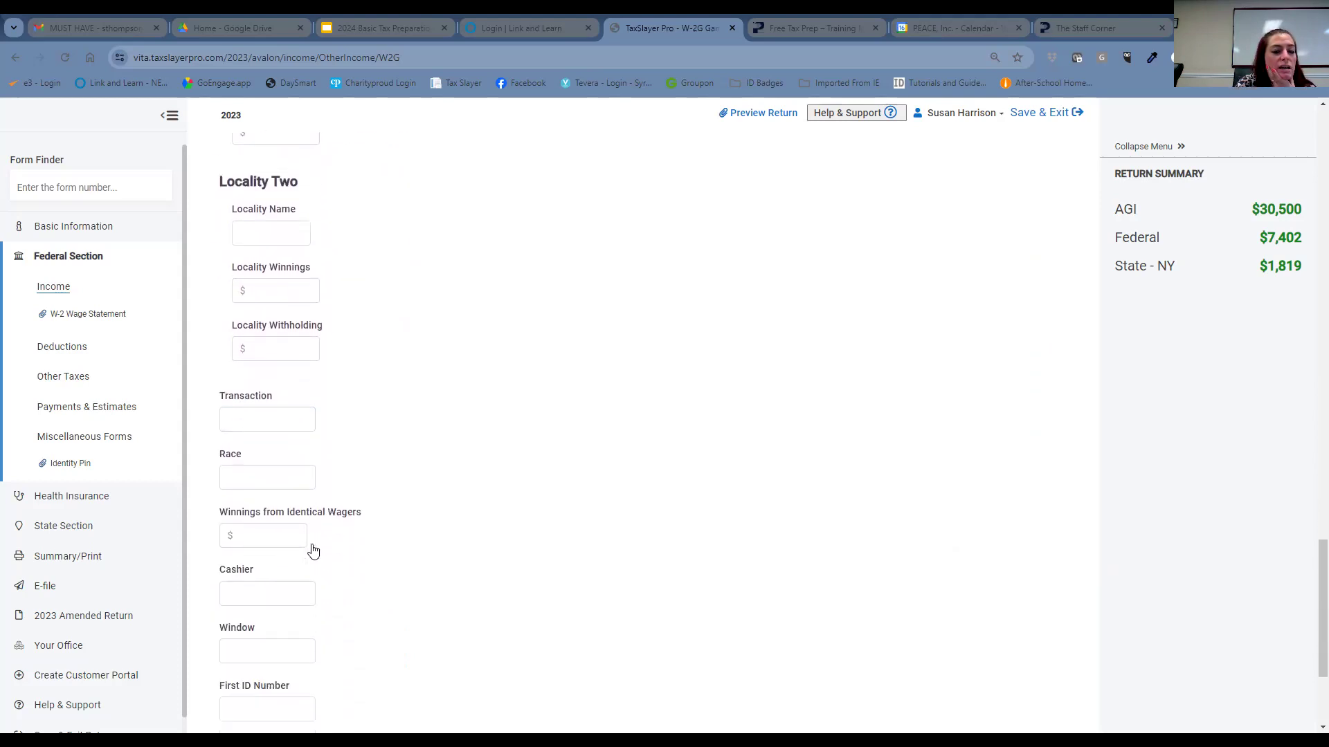
scroll(313, 551, down, 1)
click(308, 572)
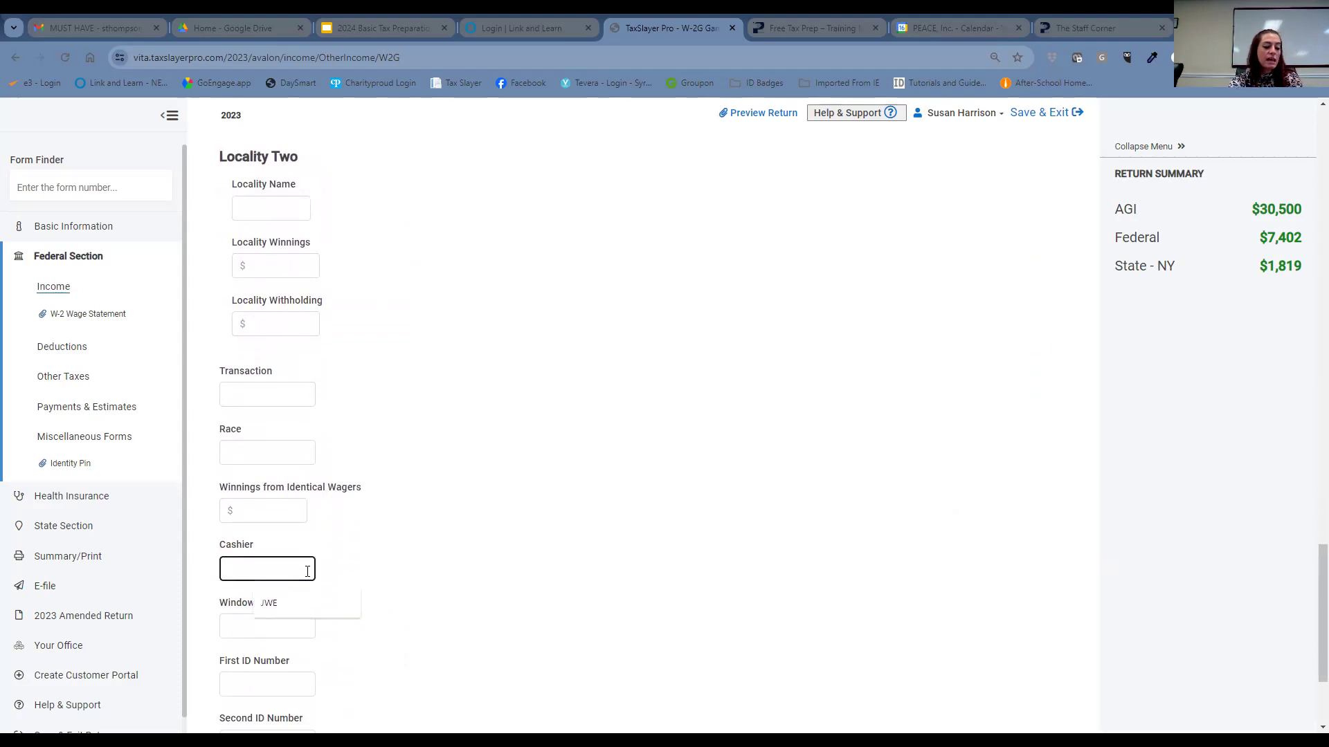
text(JWE)
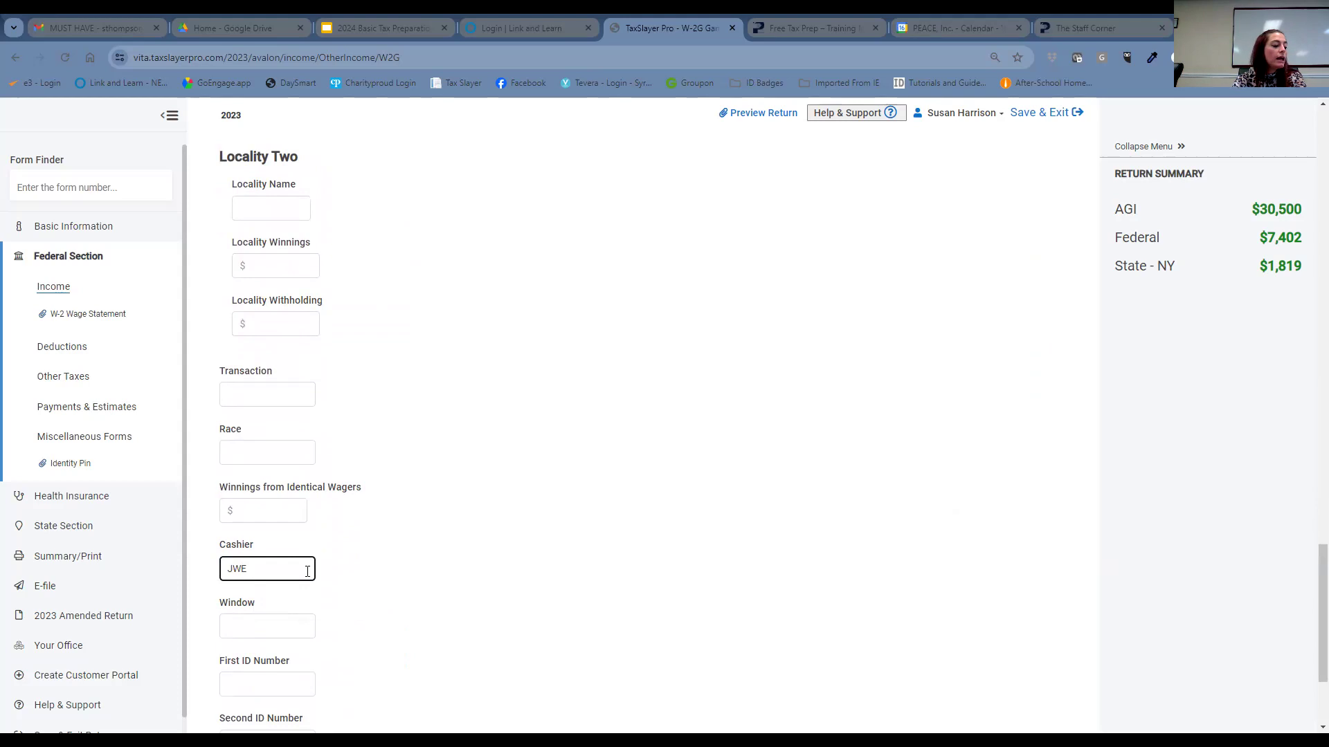
scroll(294, 551, down, 2)
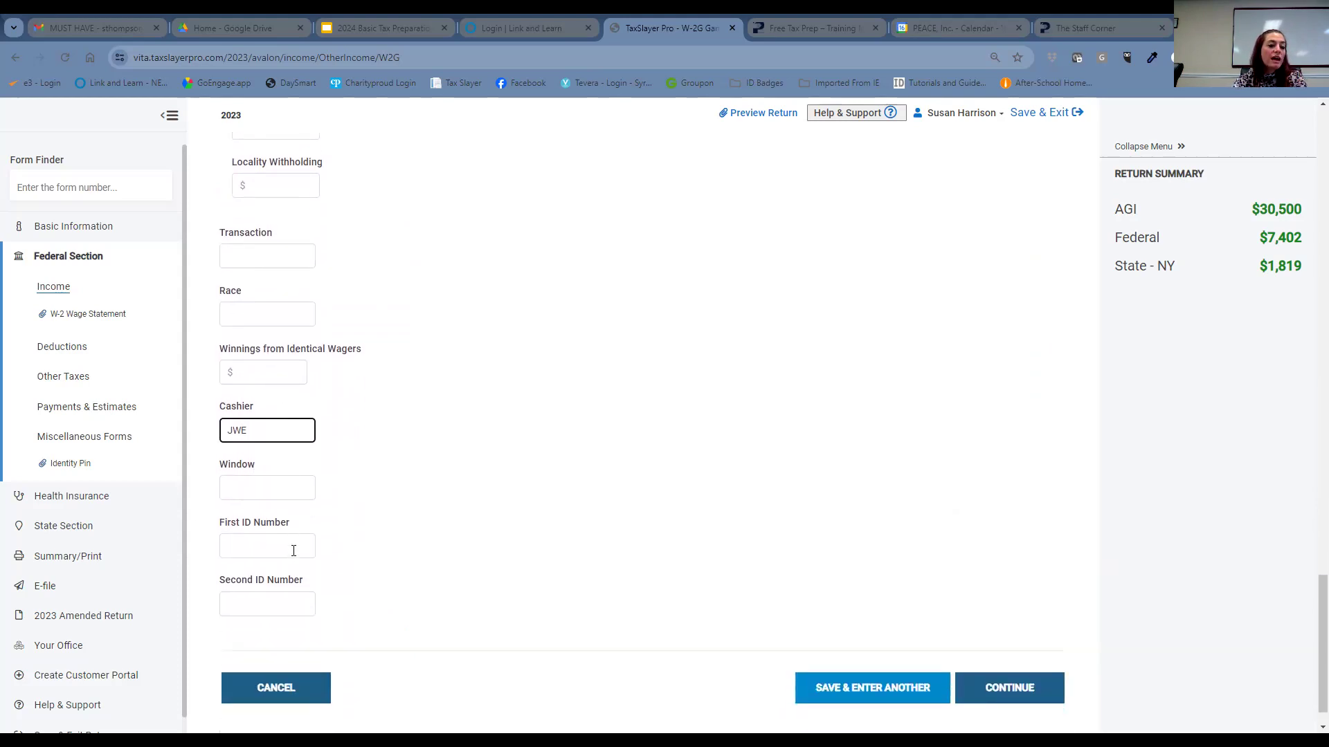
click(294, 495)
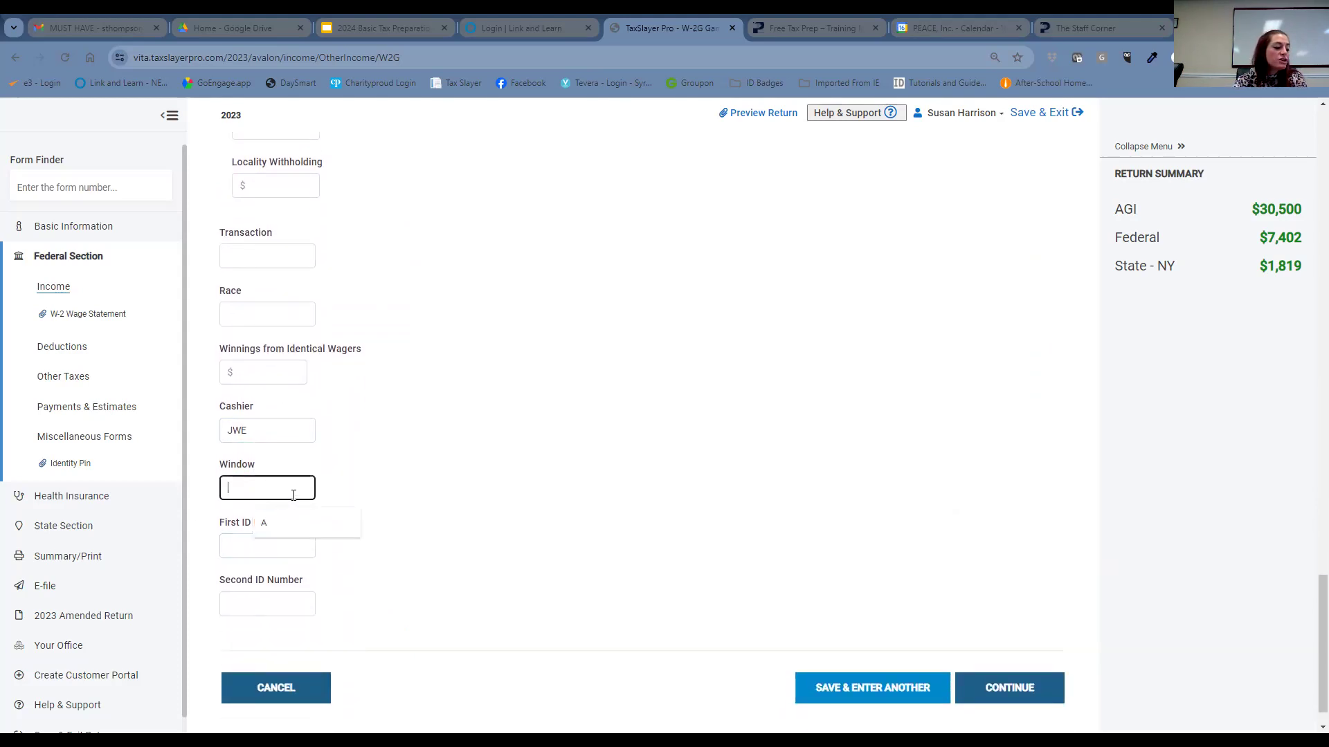
text(A)
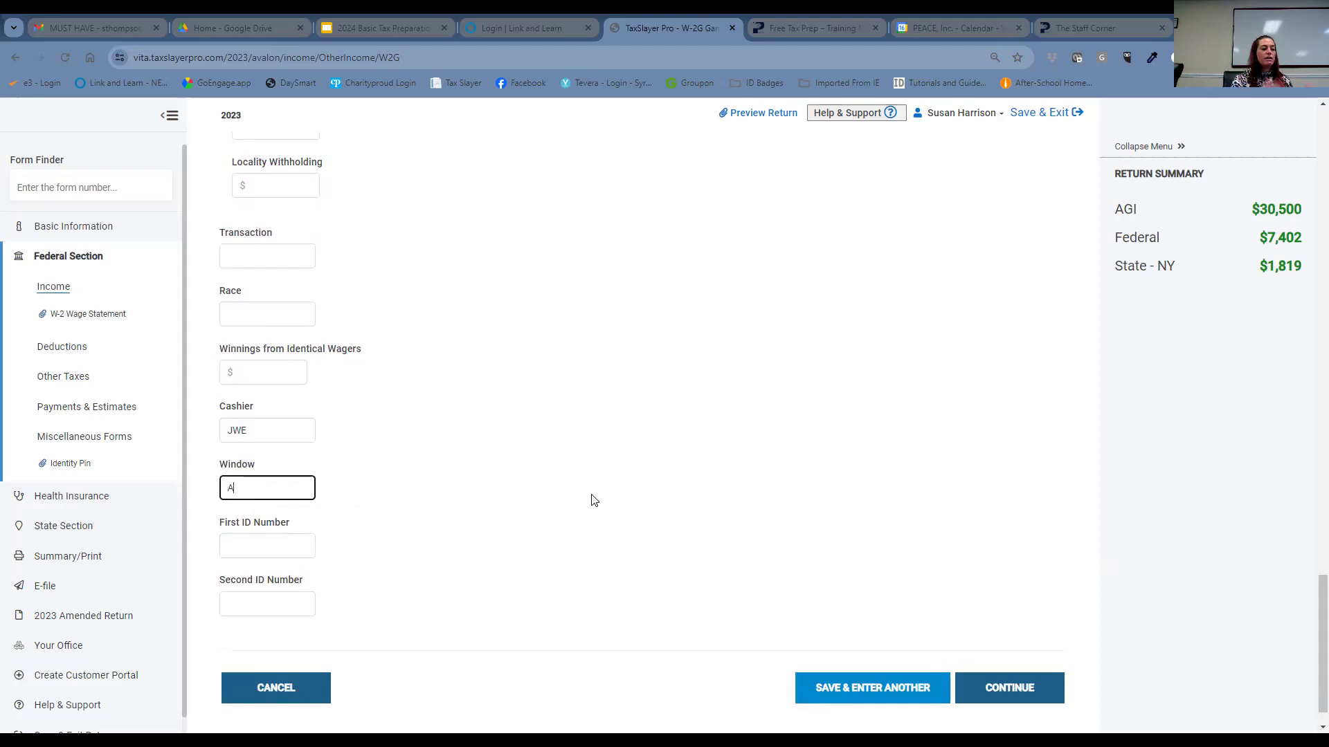
scroll(636, 485, down, 1)
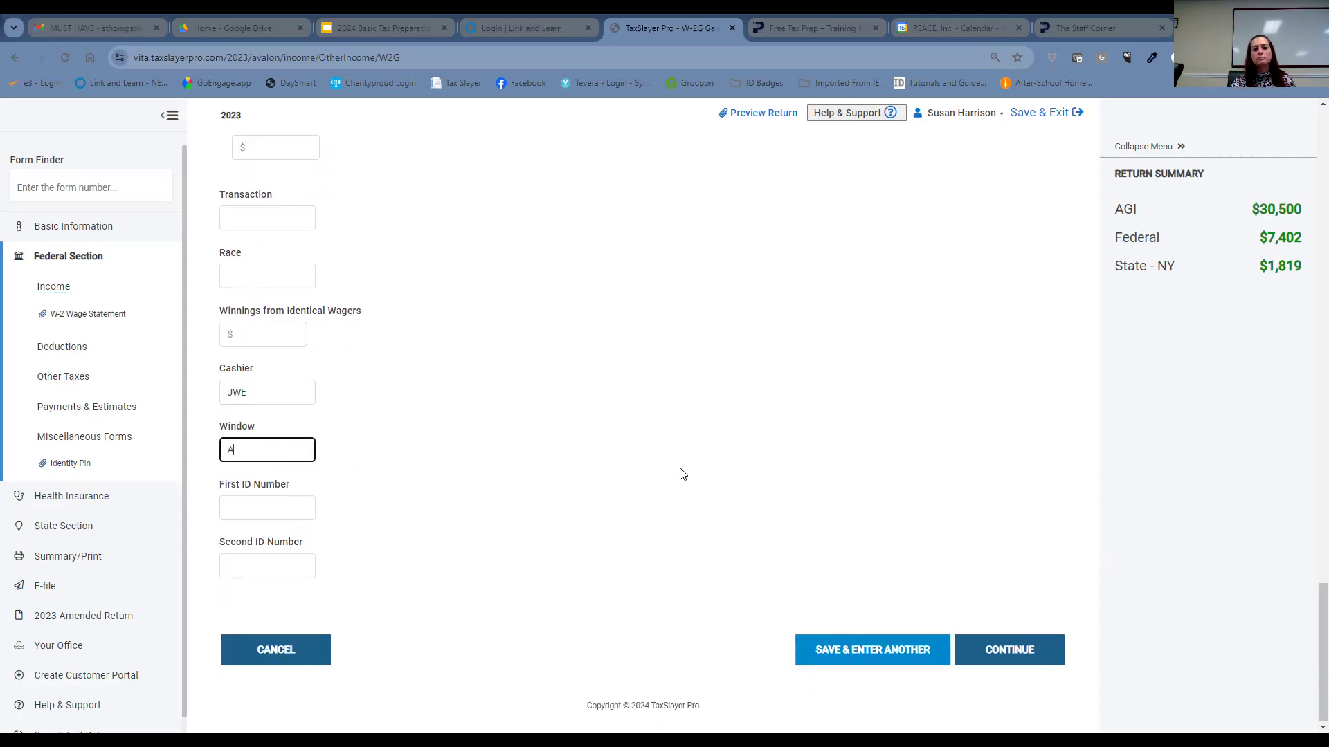
scroll(1020, 647, up, 1)
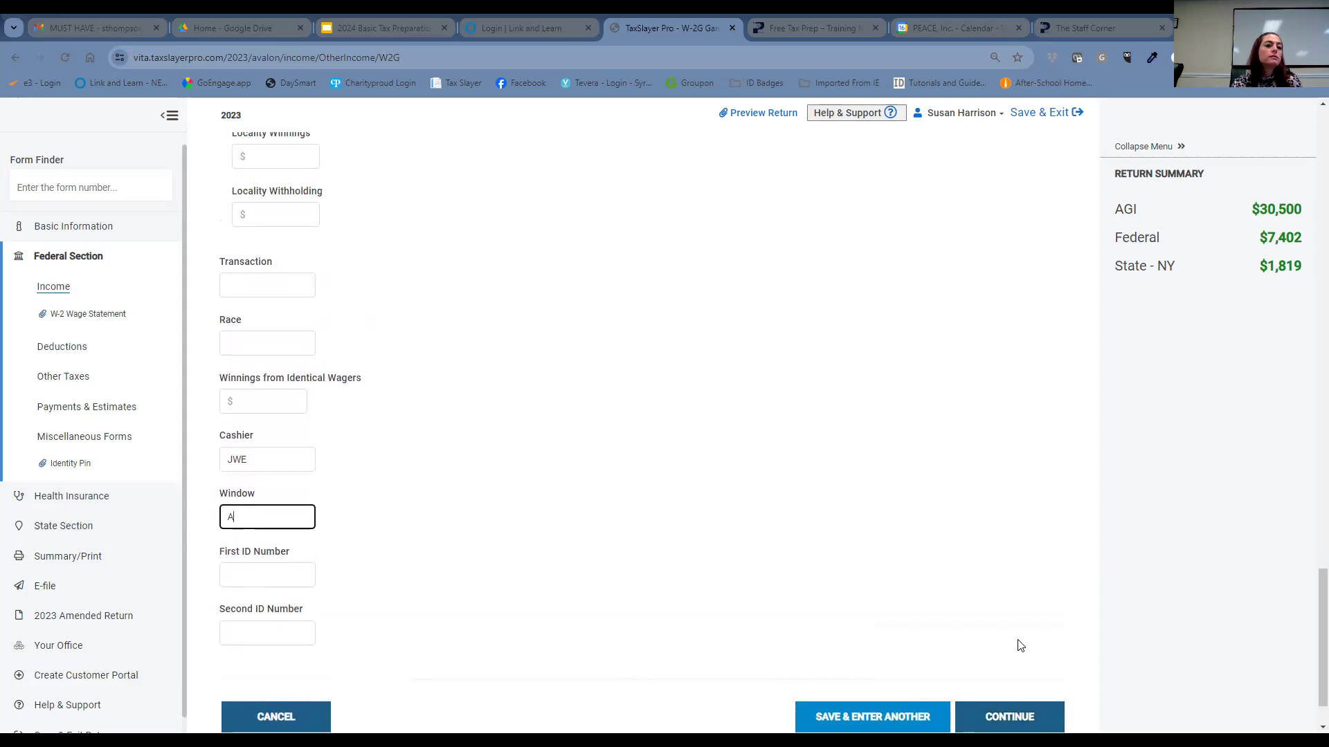
scroll(989, 633, up, 9)
scroll(961, 624, up, 2)
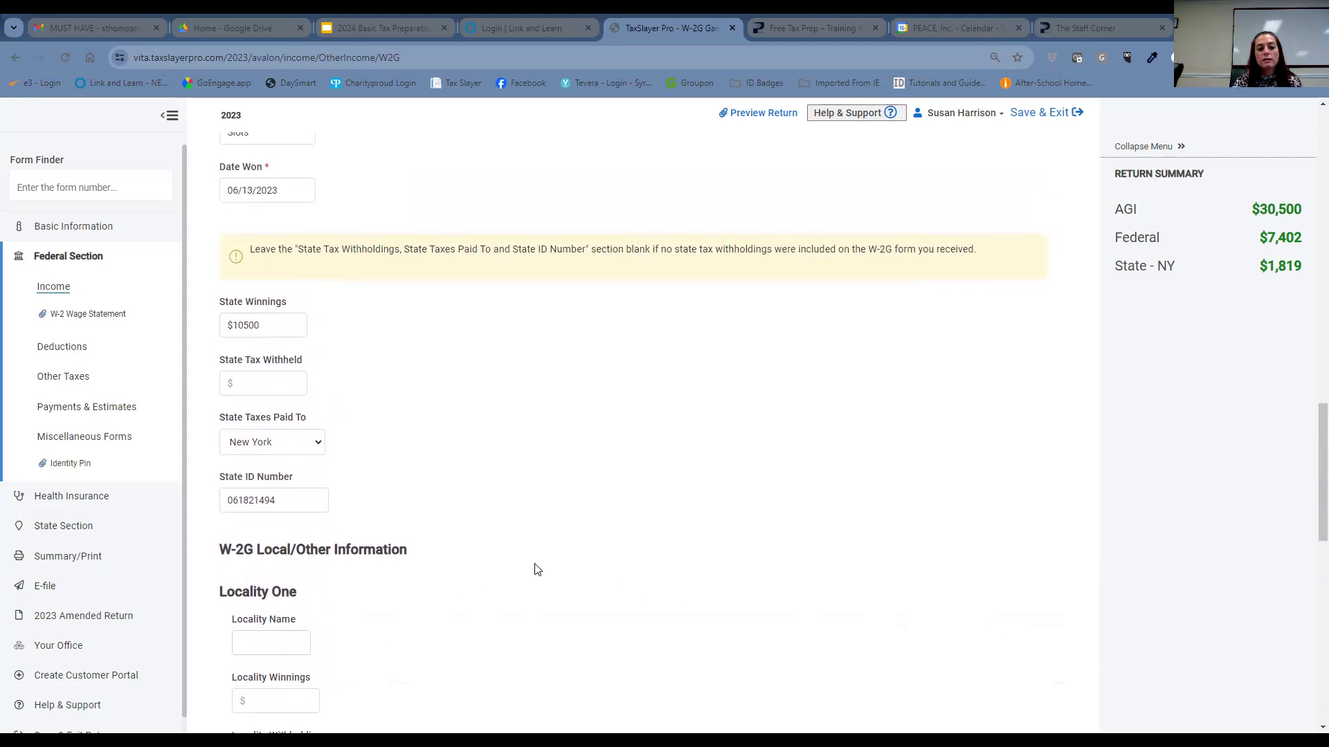
scroll(537, 569, down, 6)
scroll(537, 572, down, 5)
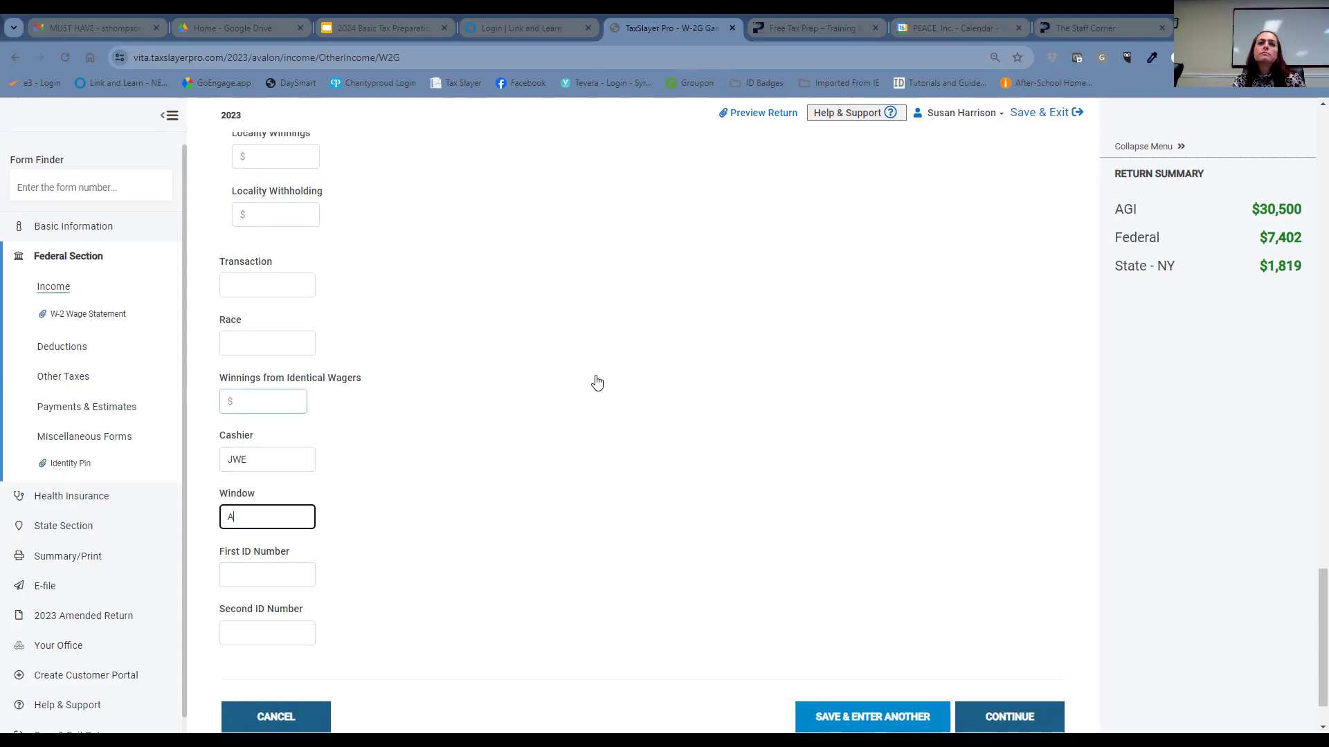
scroll(594, 370, down, 1)
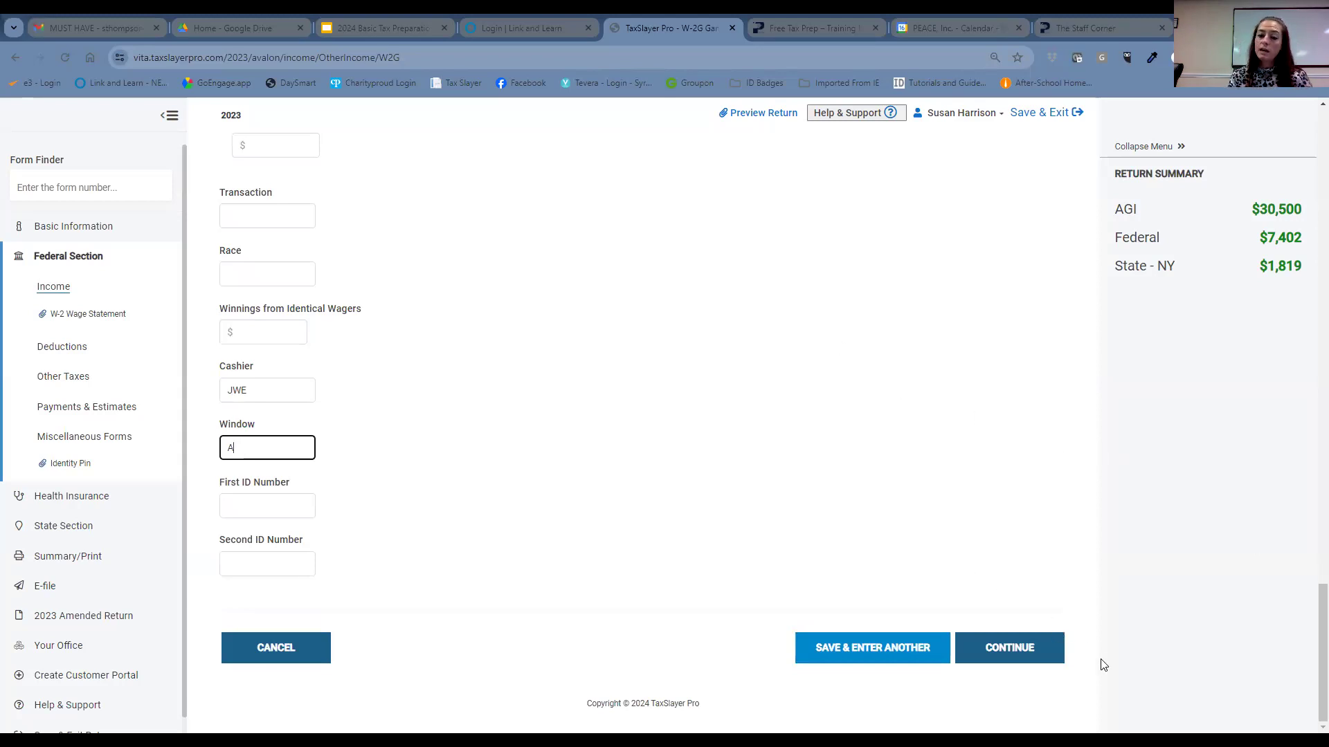
- Save the completed W-2G and move past the gambling winnings list
click(1014, 646)
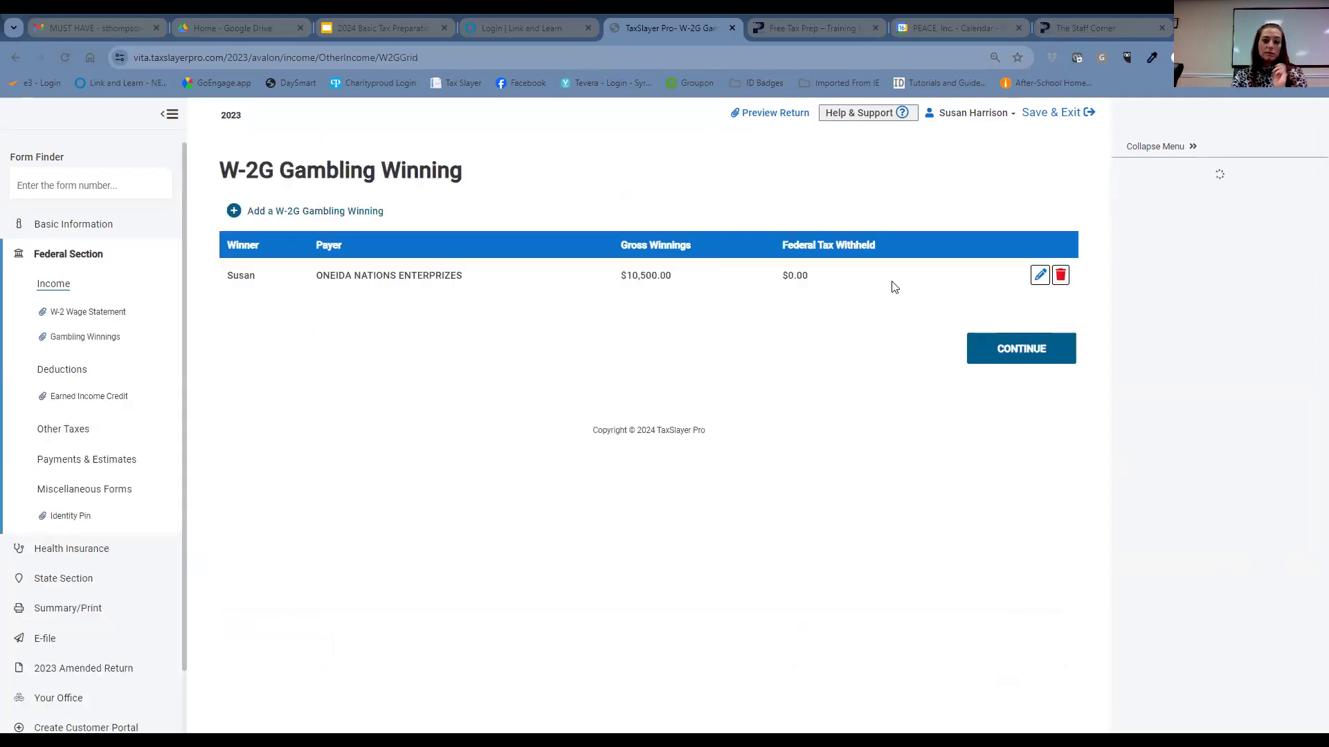
click(1021, 349)
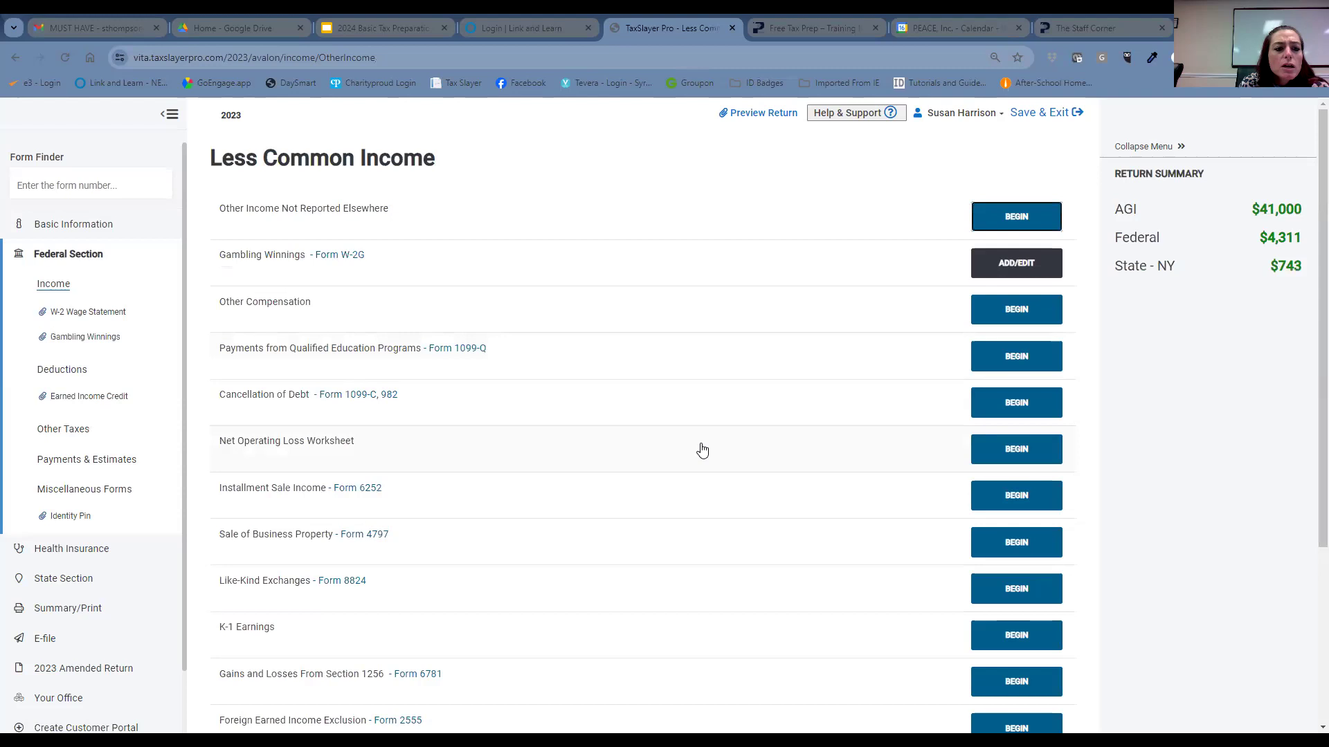
scroll(701, 457, down, 2)
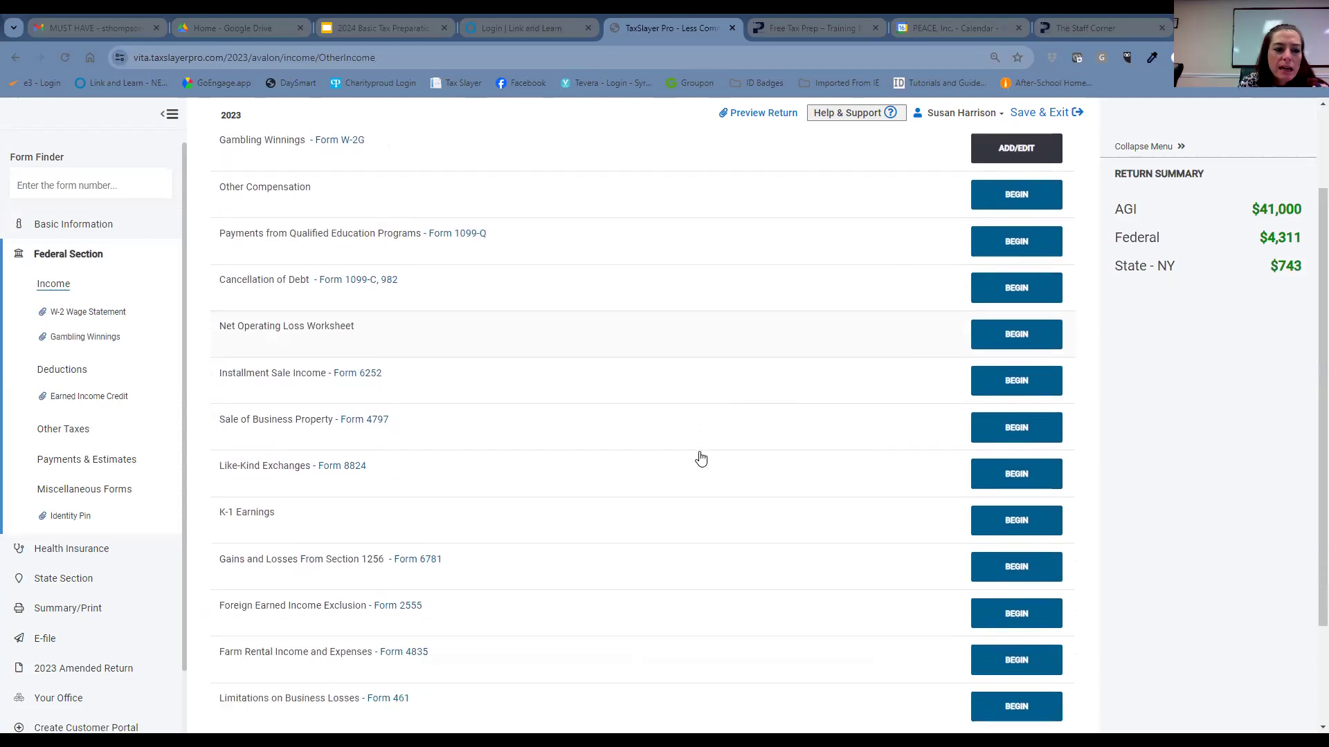
scroll(700, 458, up, 2)
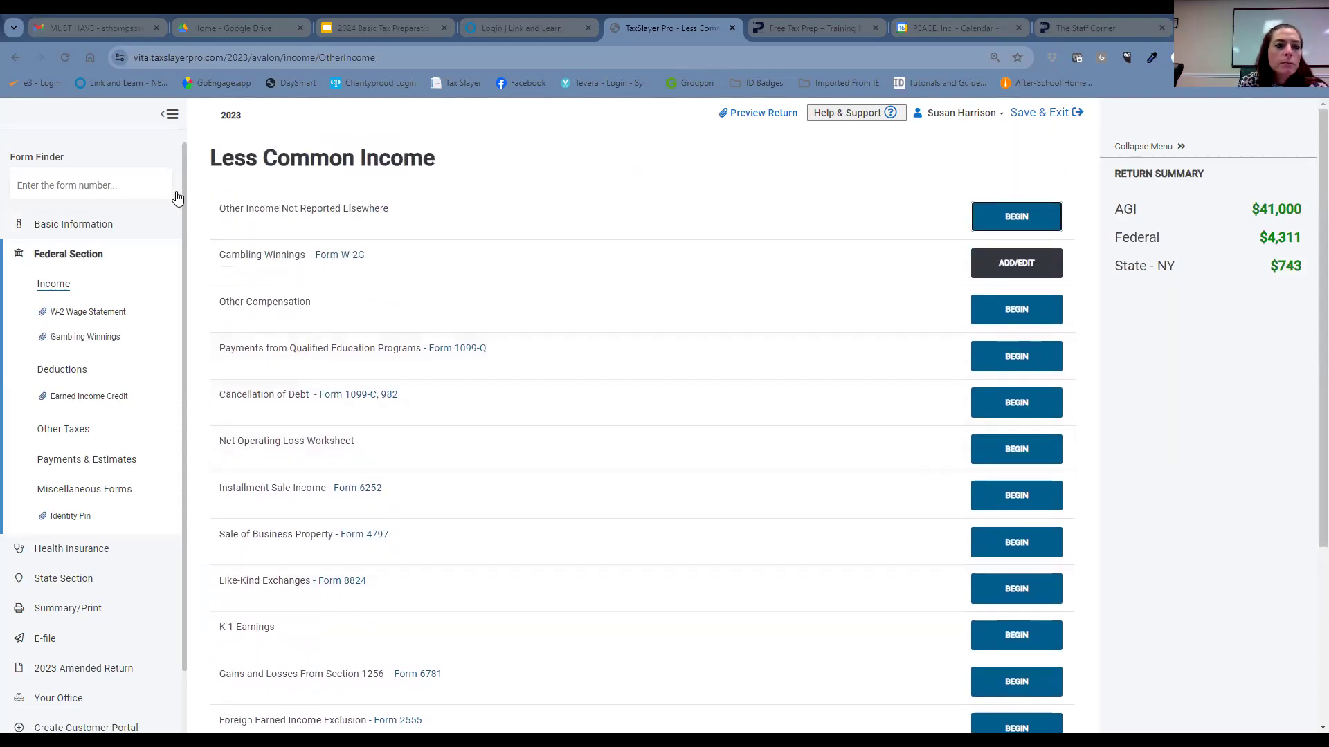
- Return to the main Income menu and search the Form Finder for 'Dep'
click(122, 186)
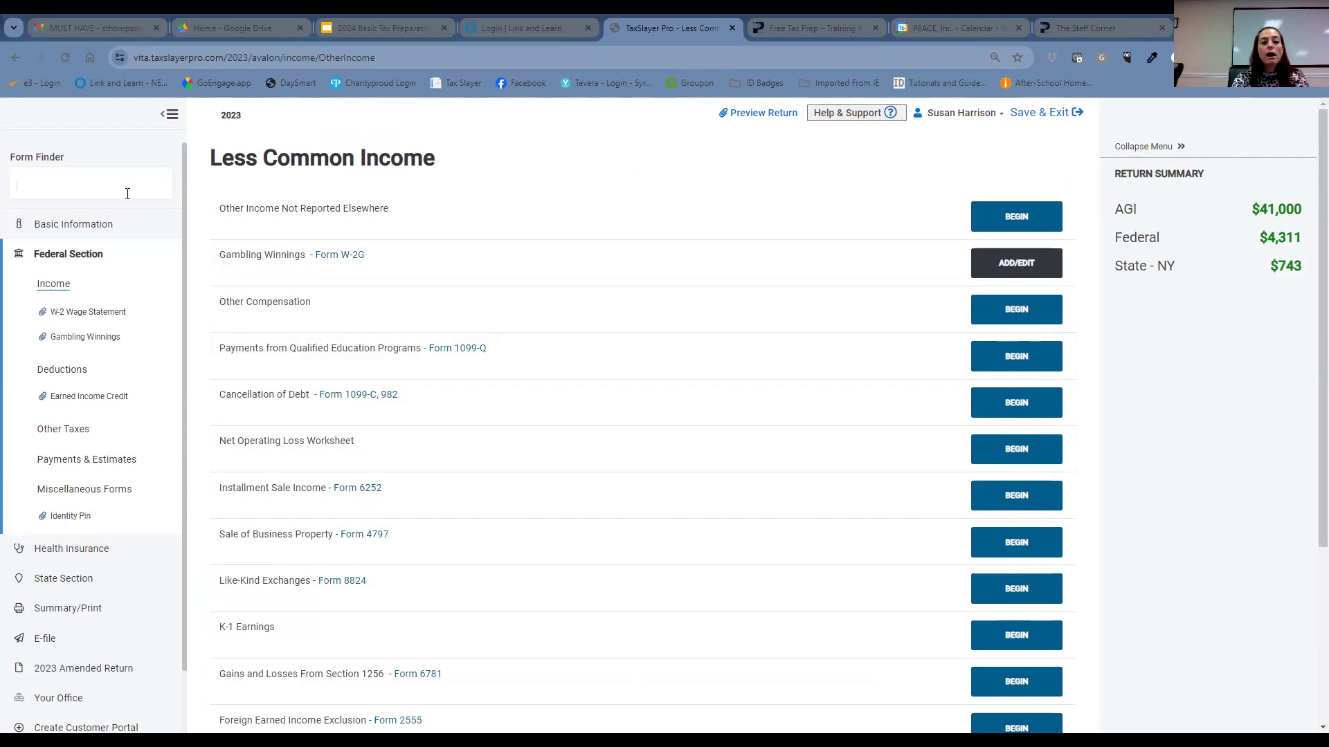
scroll(554, 332, down, 4)
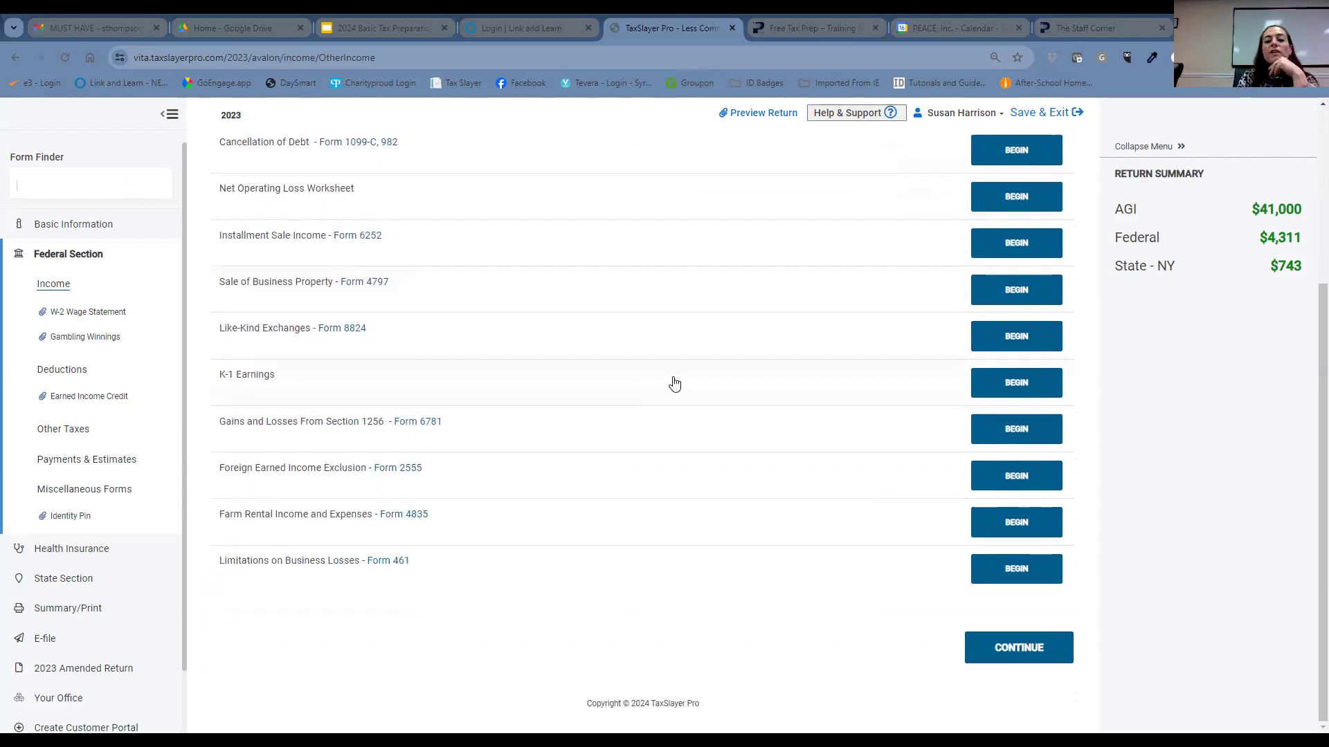
click(997, 647)
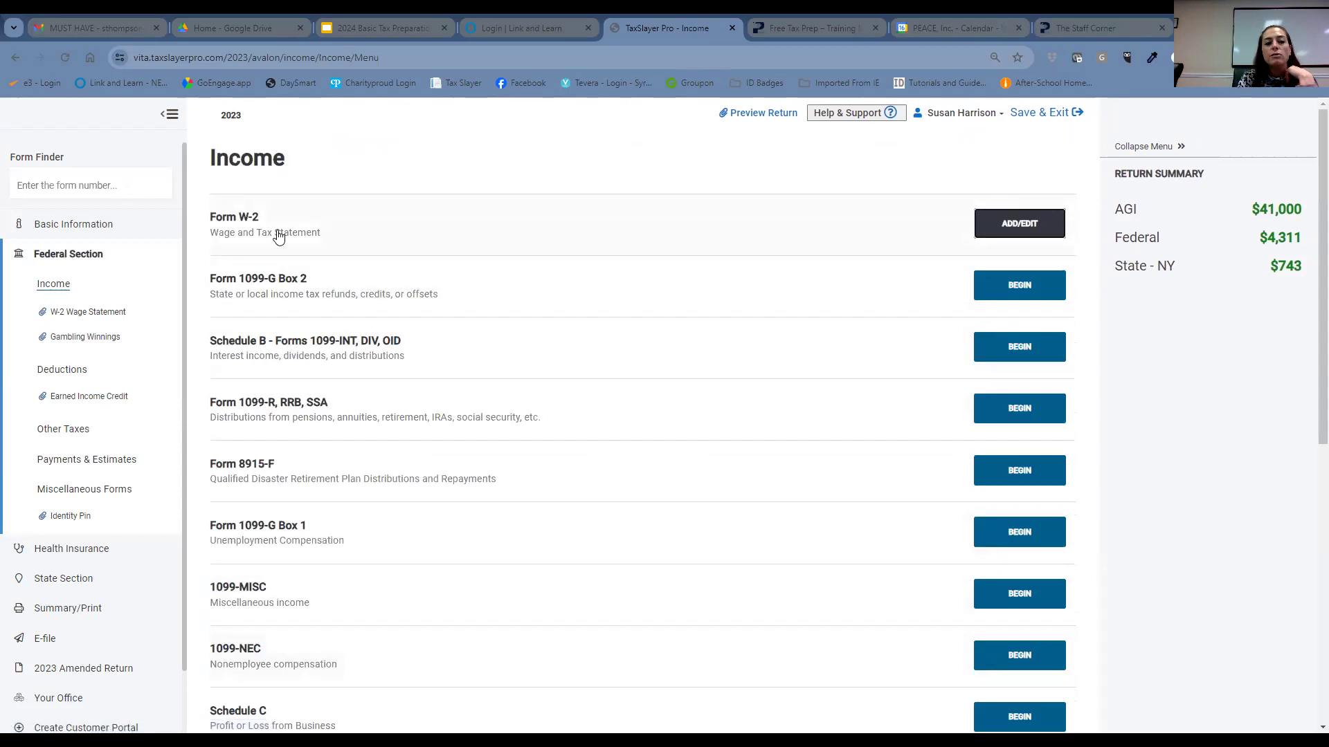
click(98, 187)
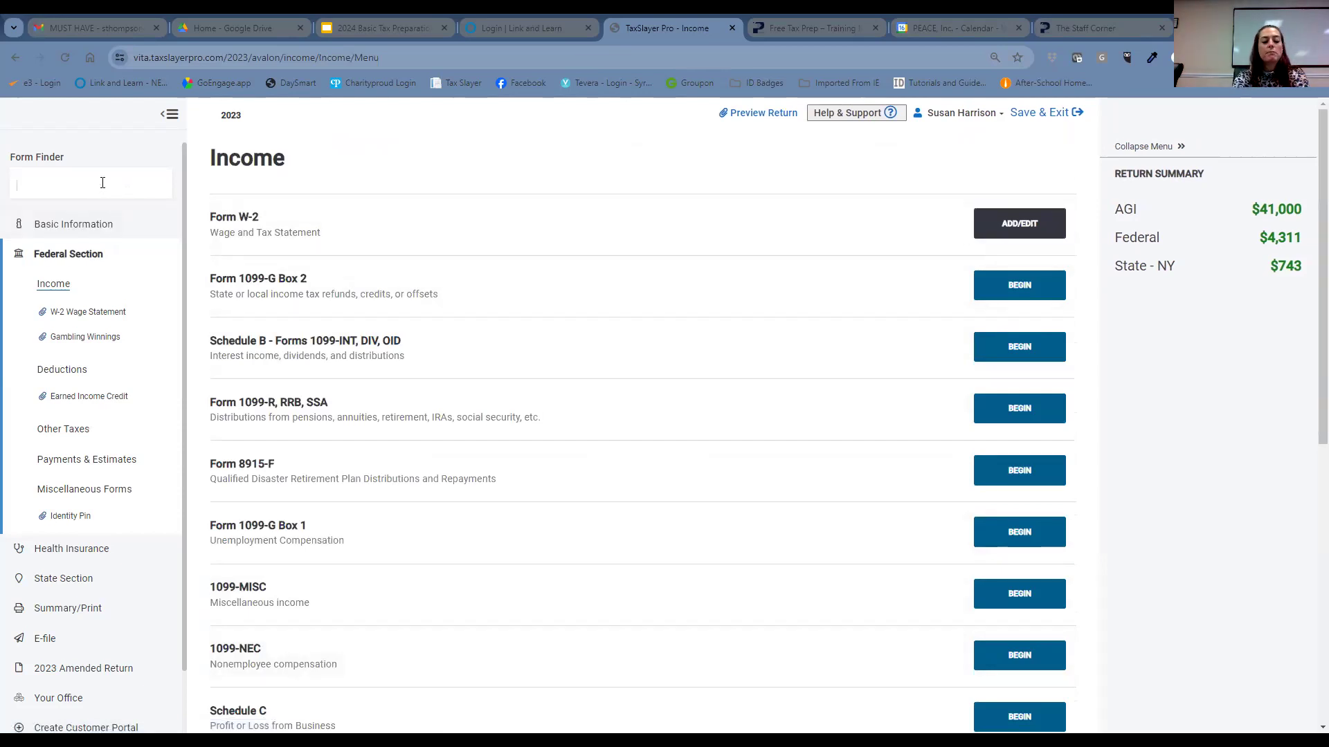
text(Dep)
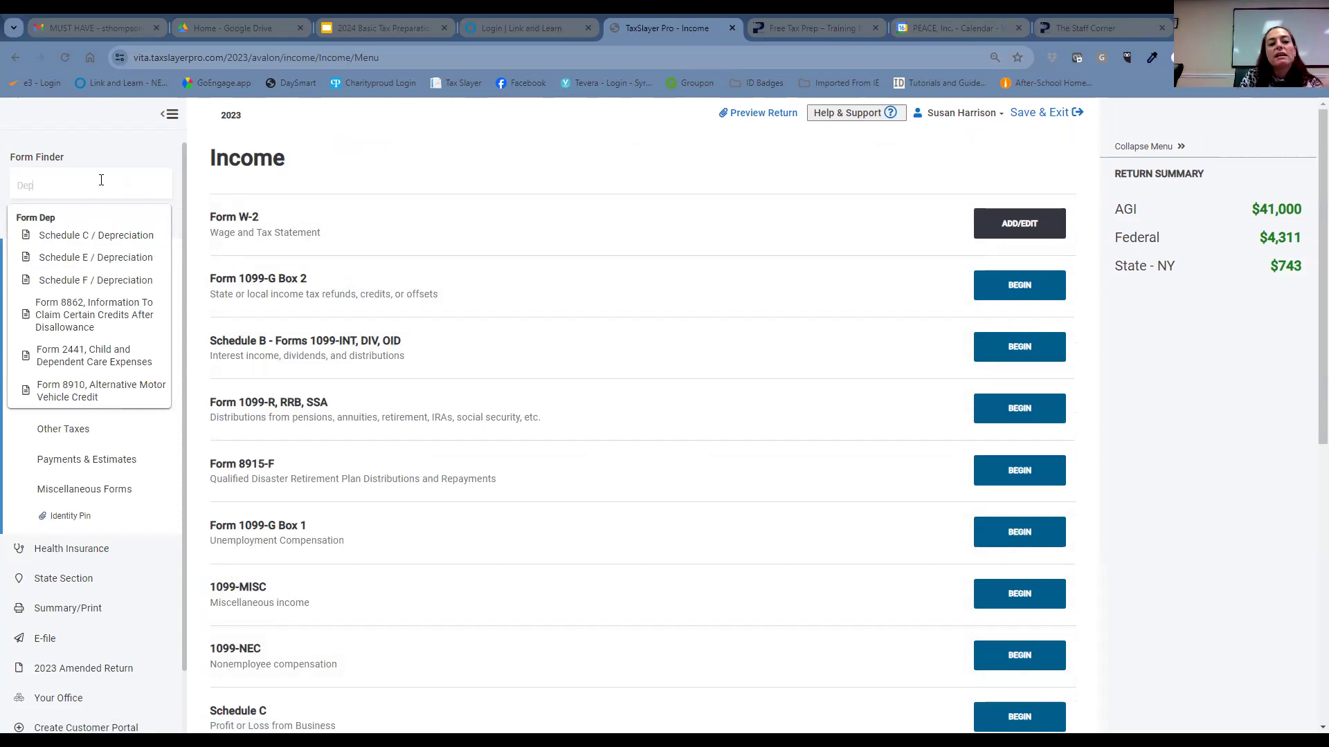
- Open Form 2441, Child and Dependent Care Expenses, from the Form Finder suggestions
click(114, 358)
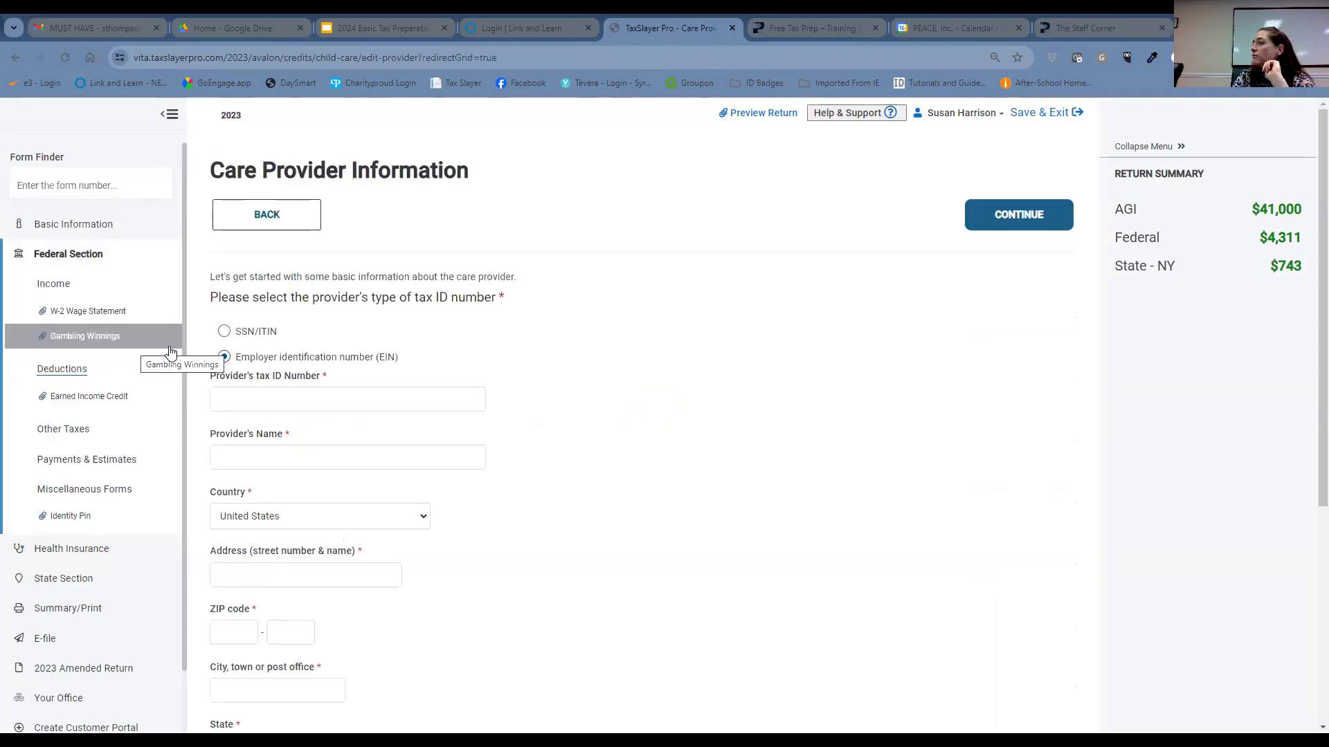
- Identify the care provider by SSN/ITIN and enter the provider's SSN as the tax ID
click(344, 394)
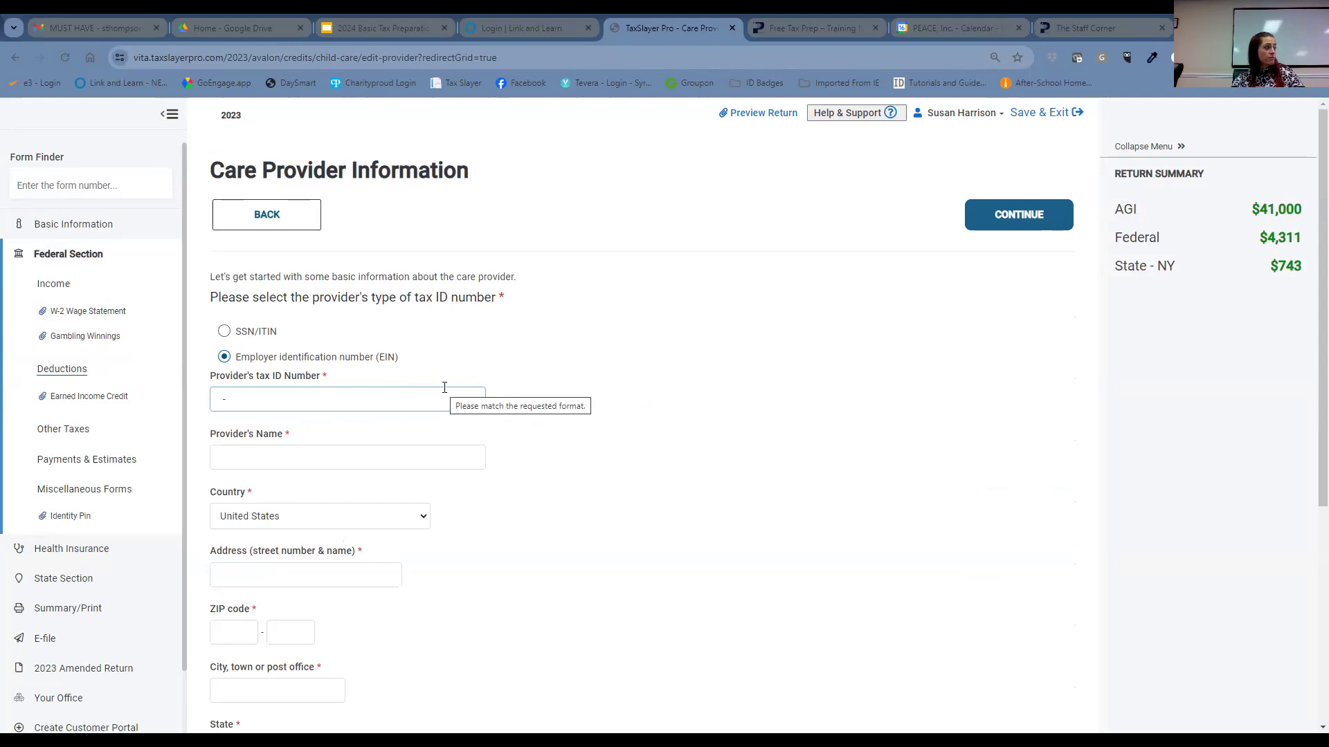
click(226, 332)
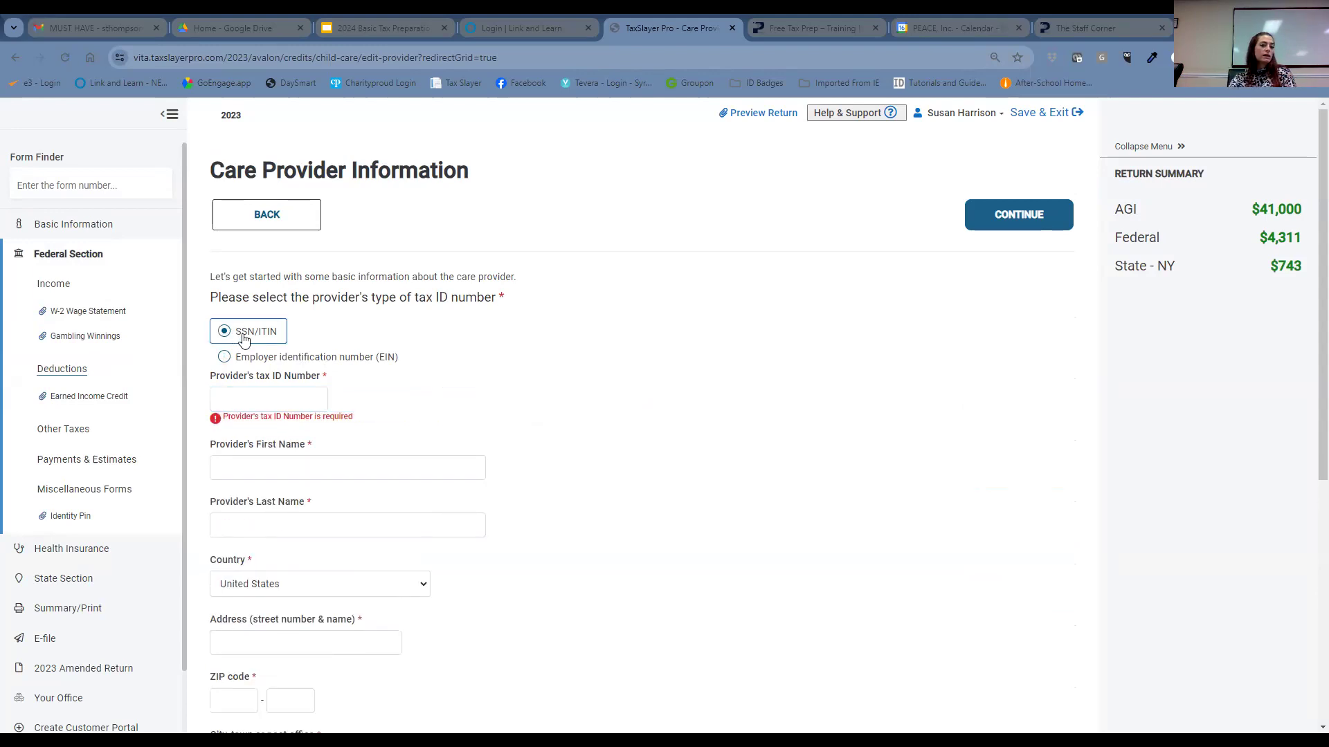
click(282, 398)
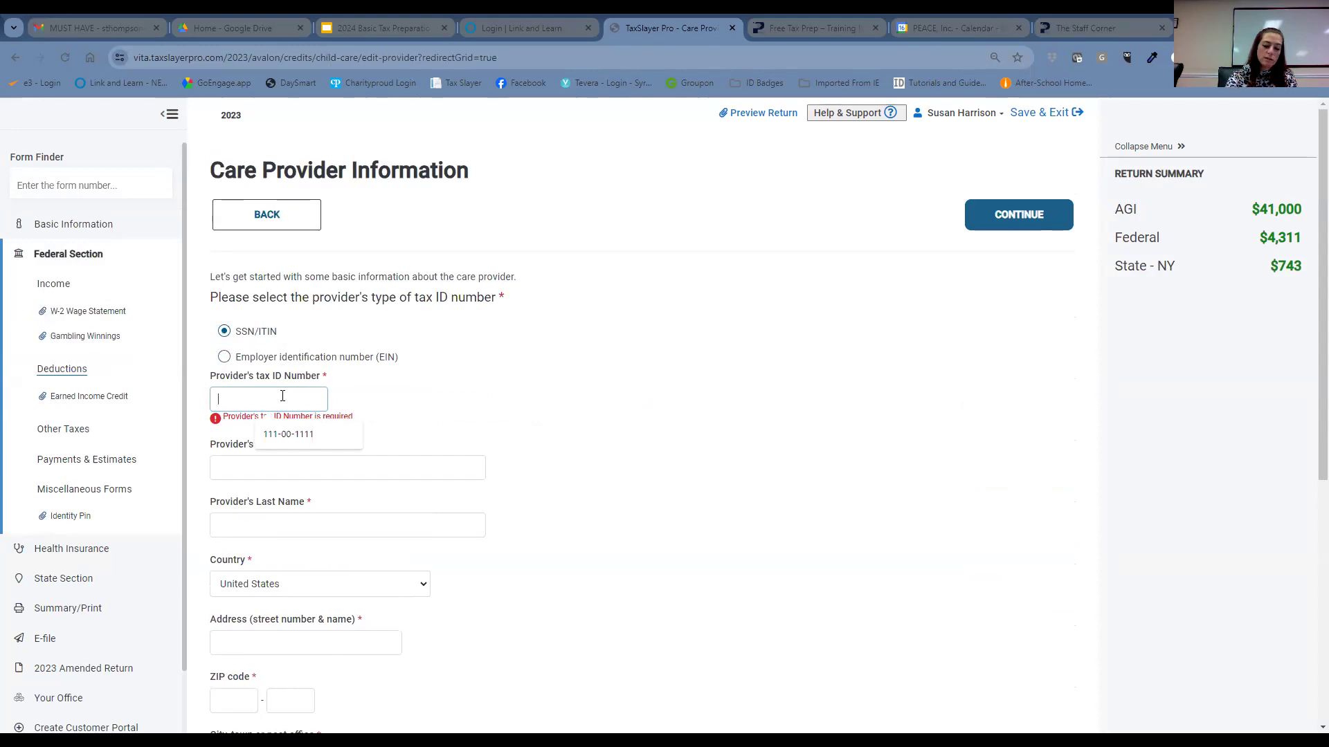
text(111-00-1111)
click(298, 459)
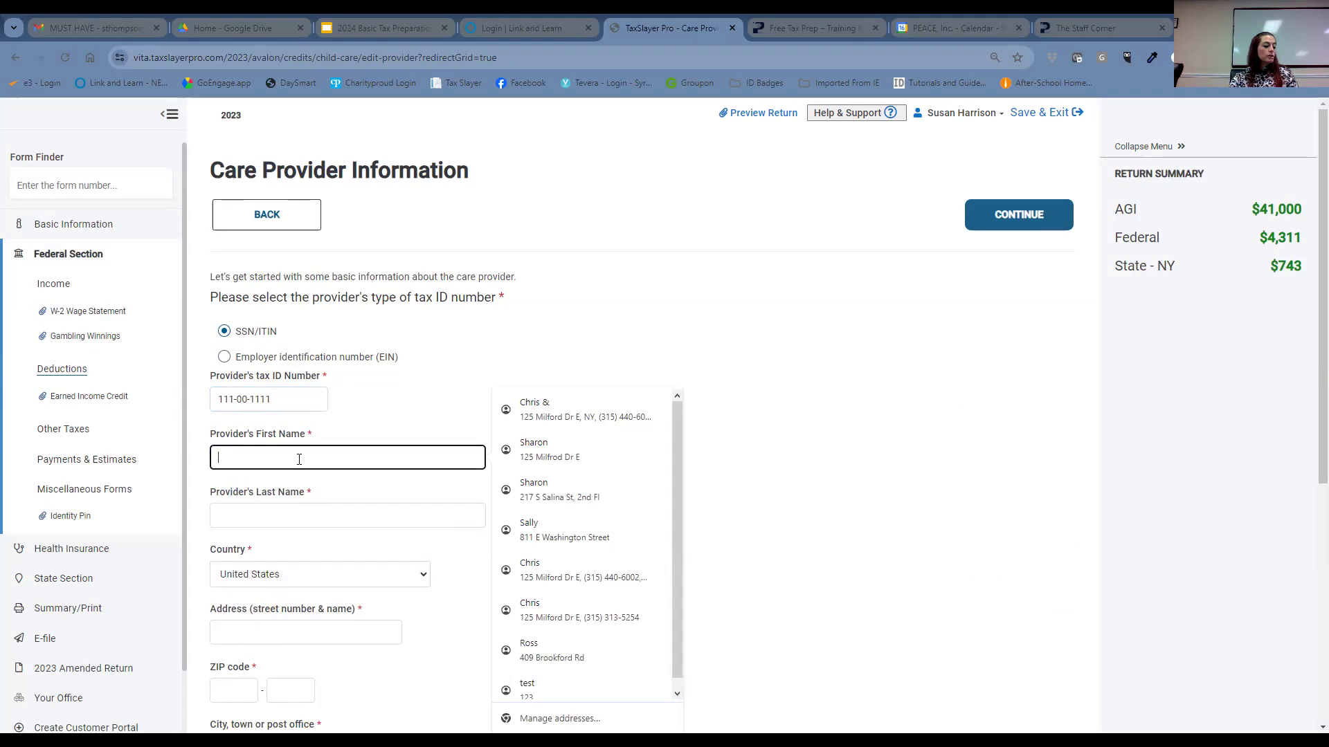
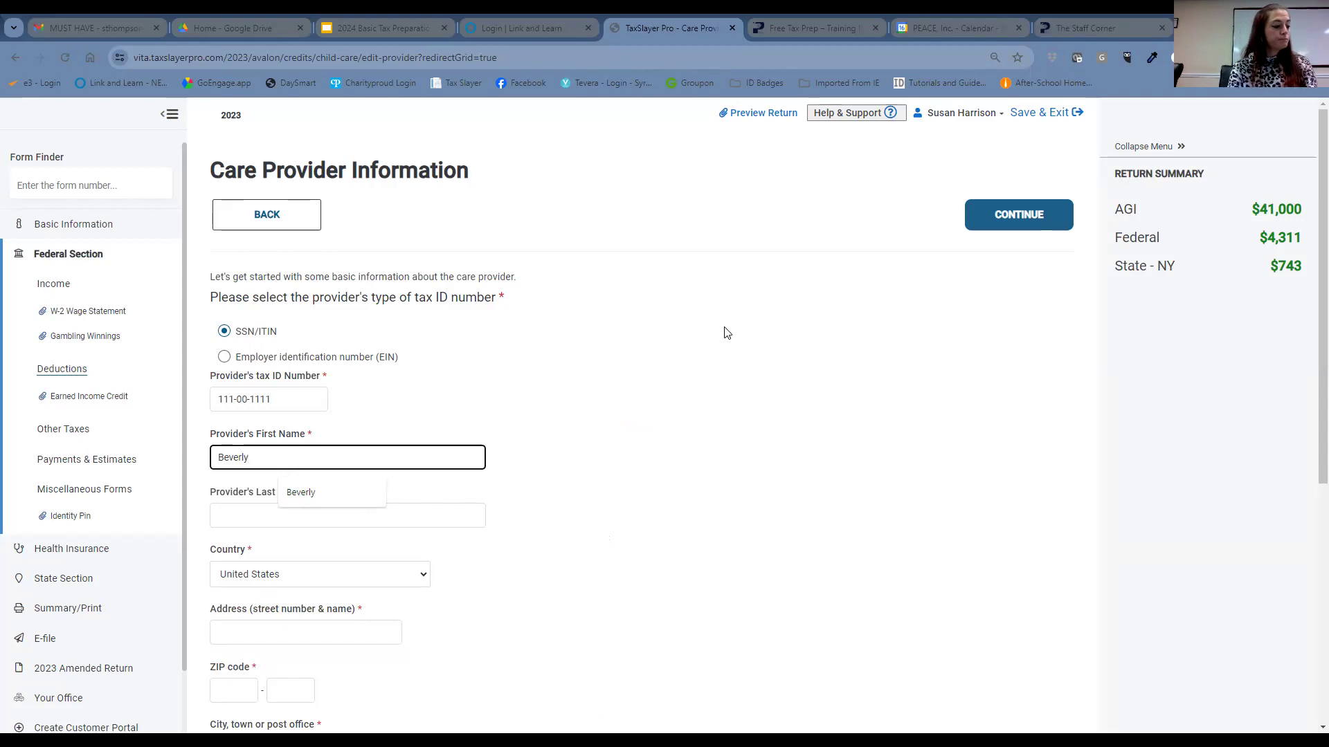
- Enter the care provider's first and last name on the provider form
key(Tab)
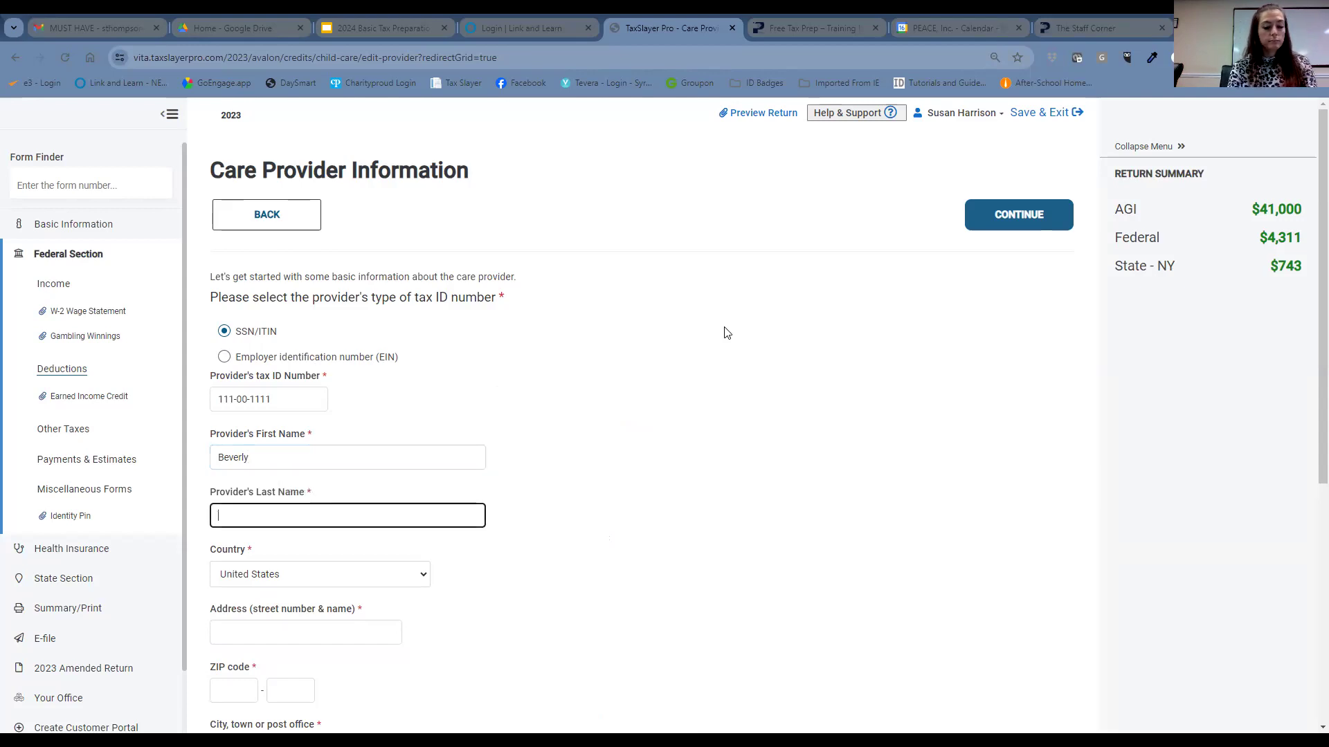
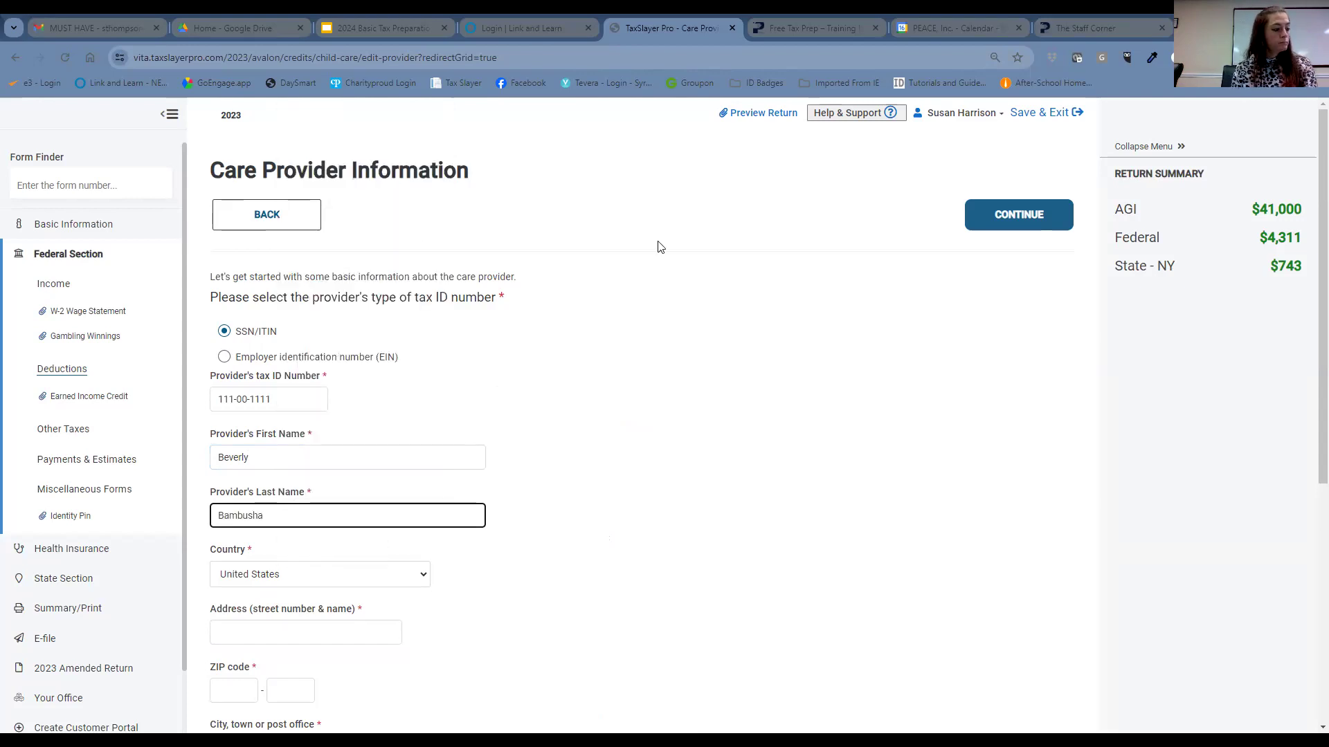
click(307, 631)
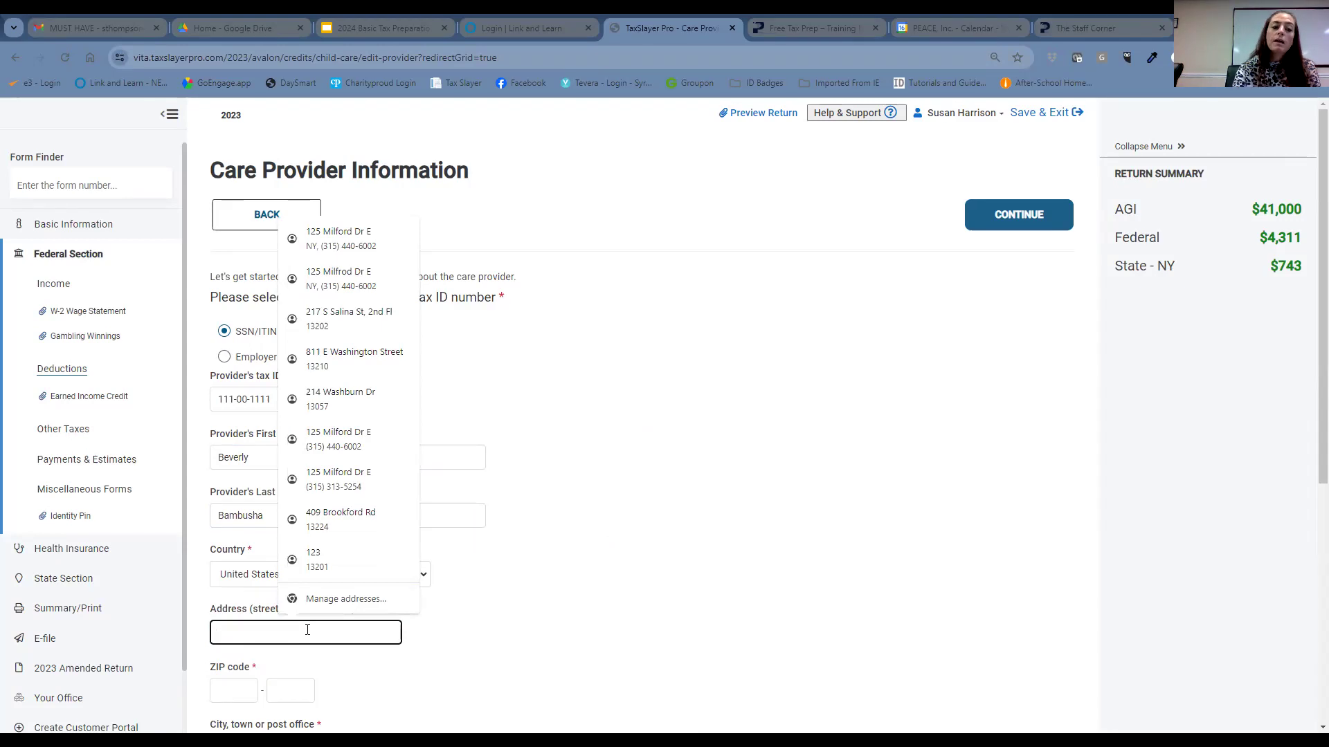
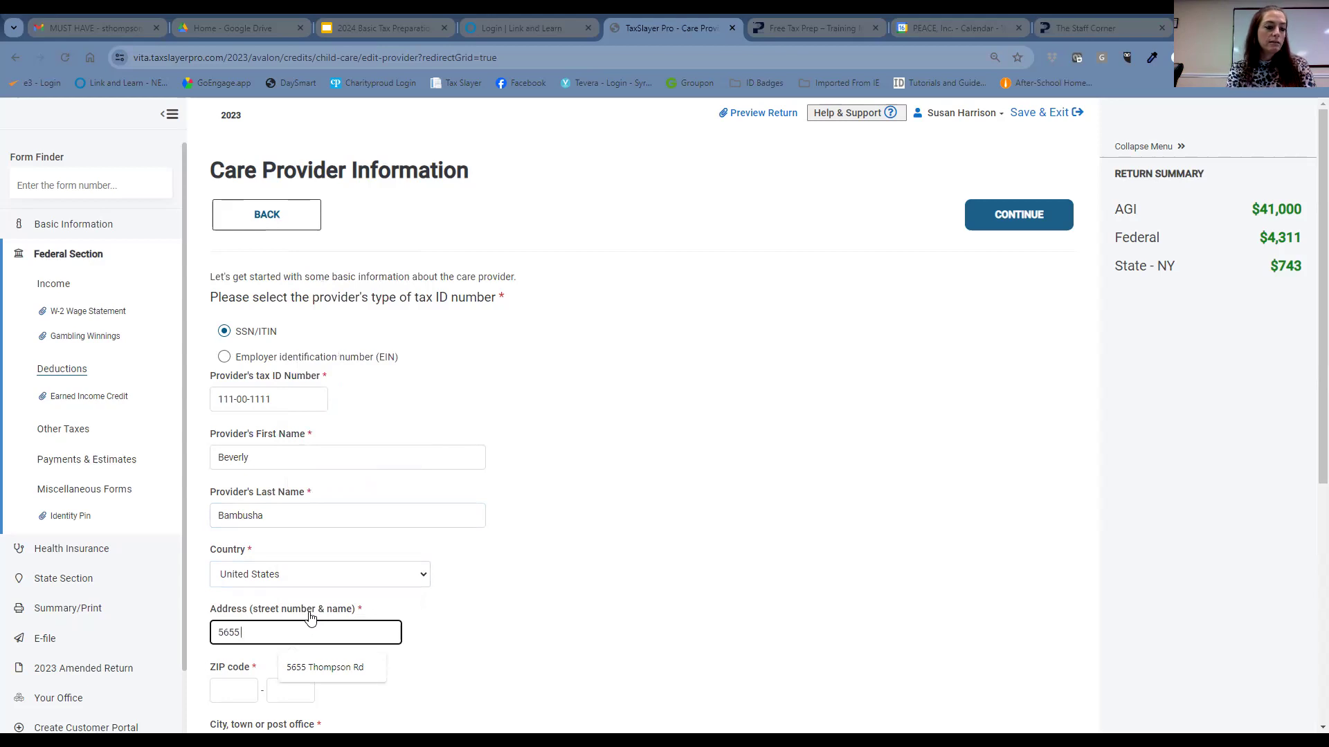
- Enter the provider's street address with the street name's spelling corrected, plus the ZIP code
scroll(241, 533, down, 2)
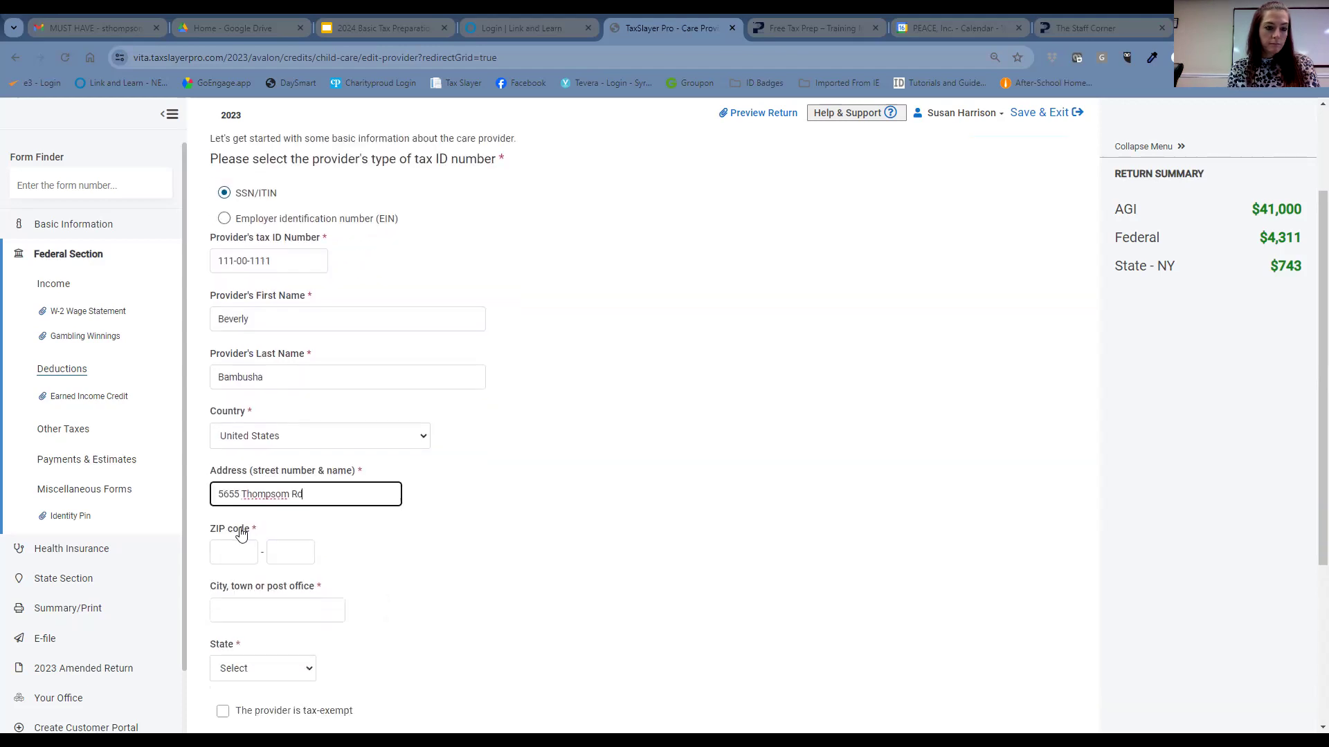
right_click(272, 496)
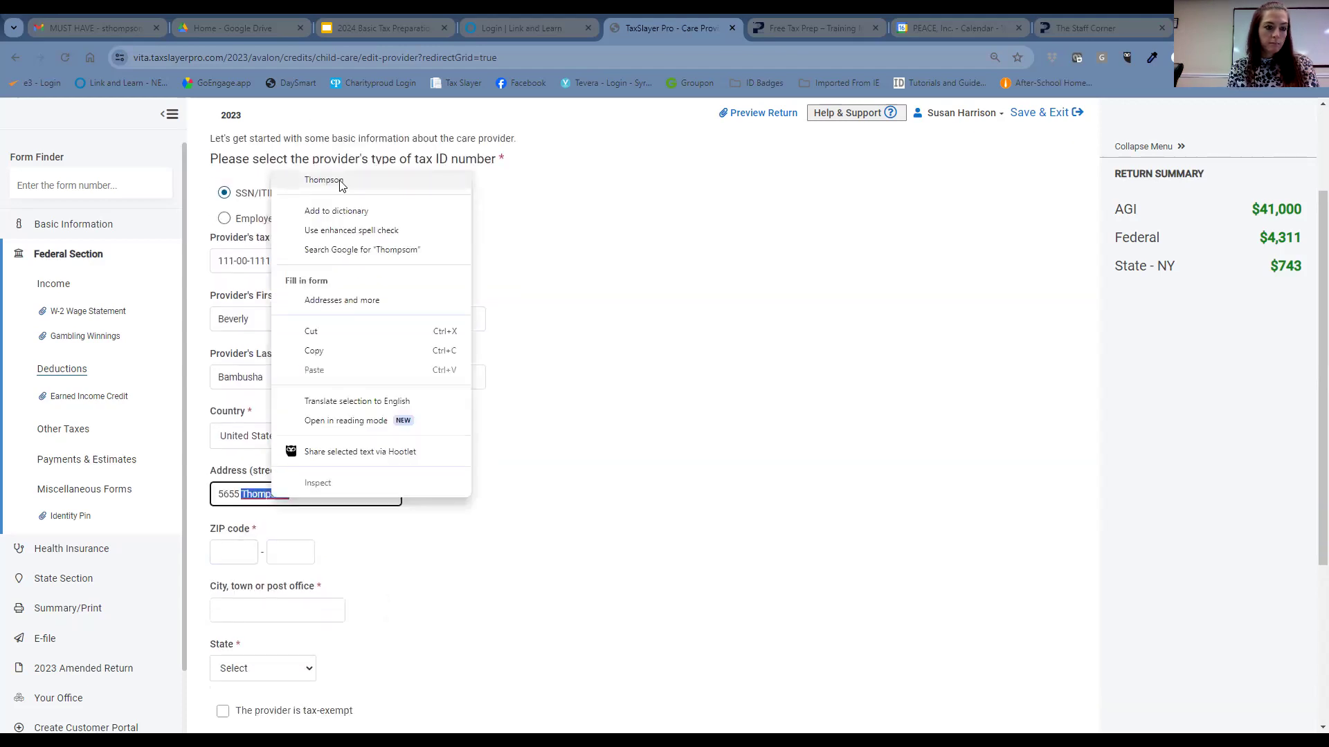
click(317, 176)
click(221, 552)
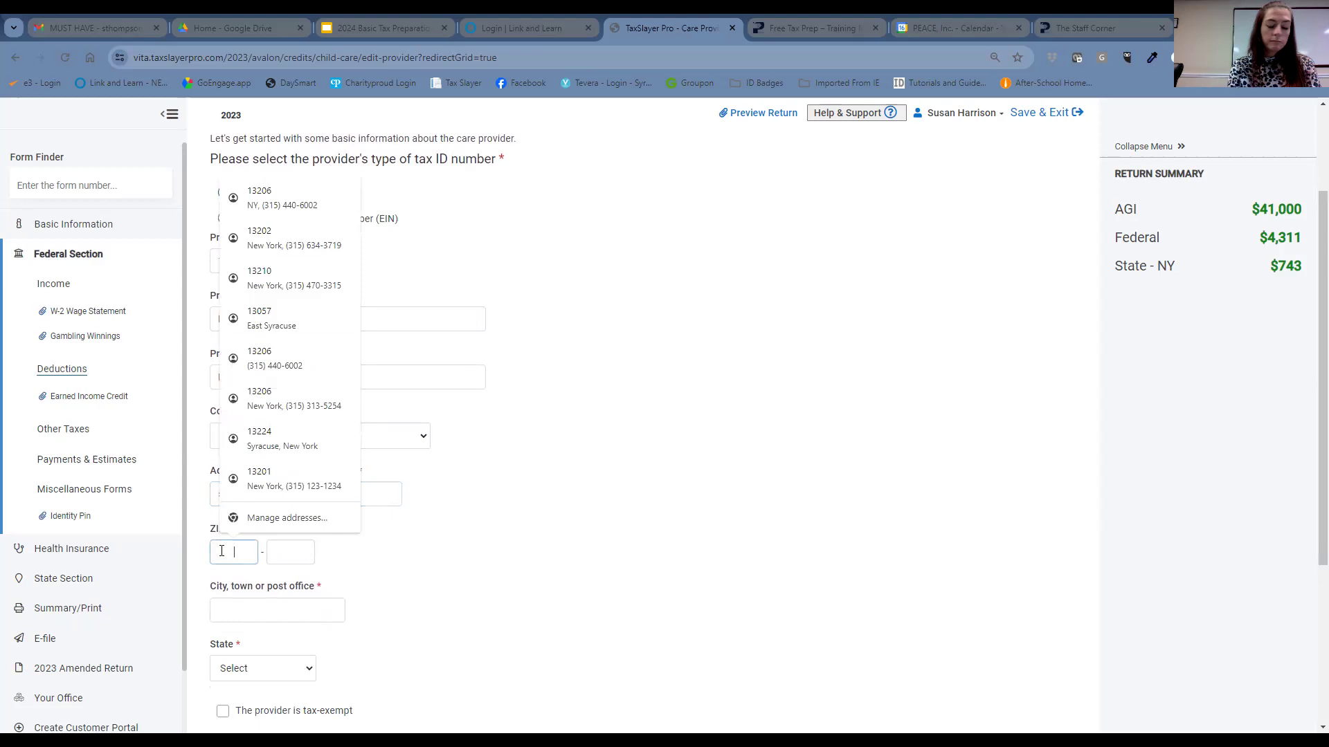
text(13214)
scroll(485, 547, down, 4)
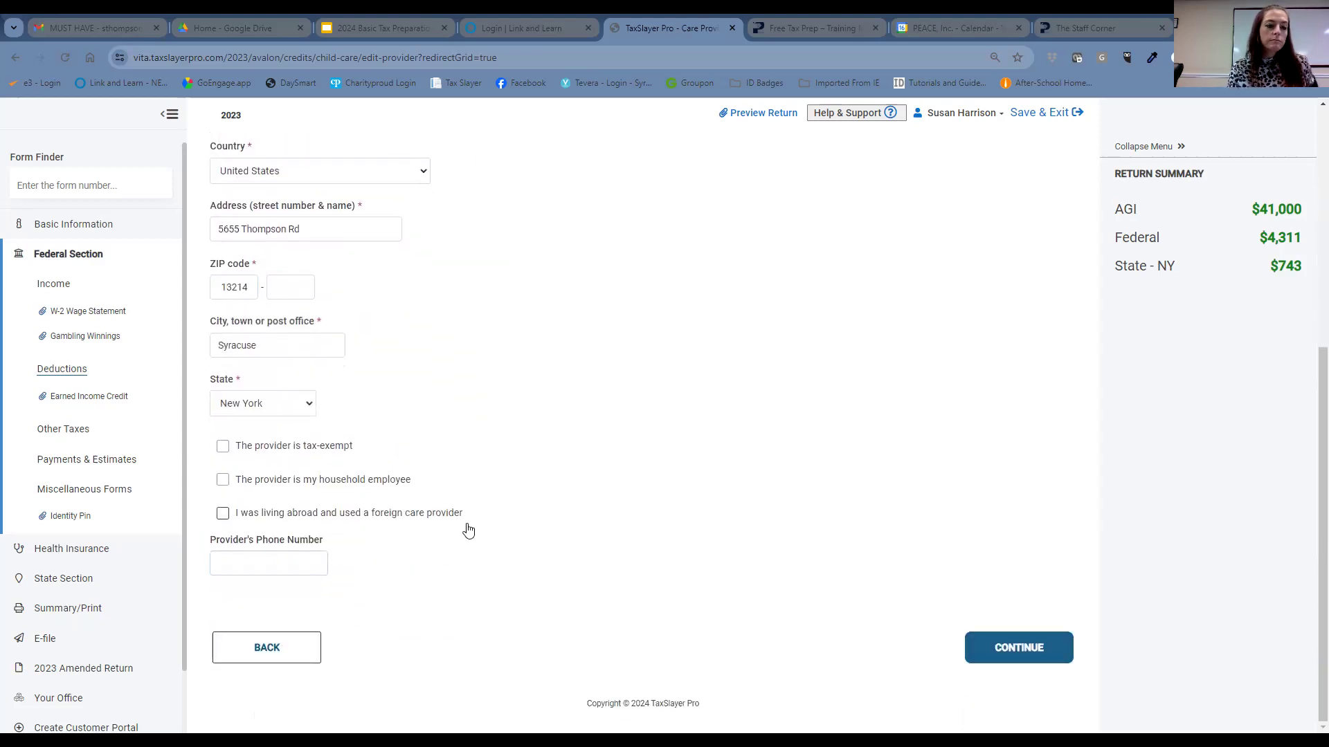
- Fill in the care provider's phone number
click(295, 564)
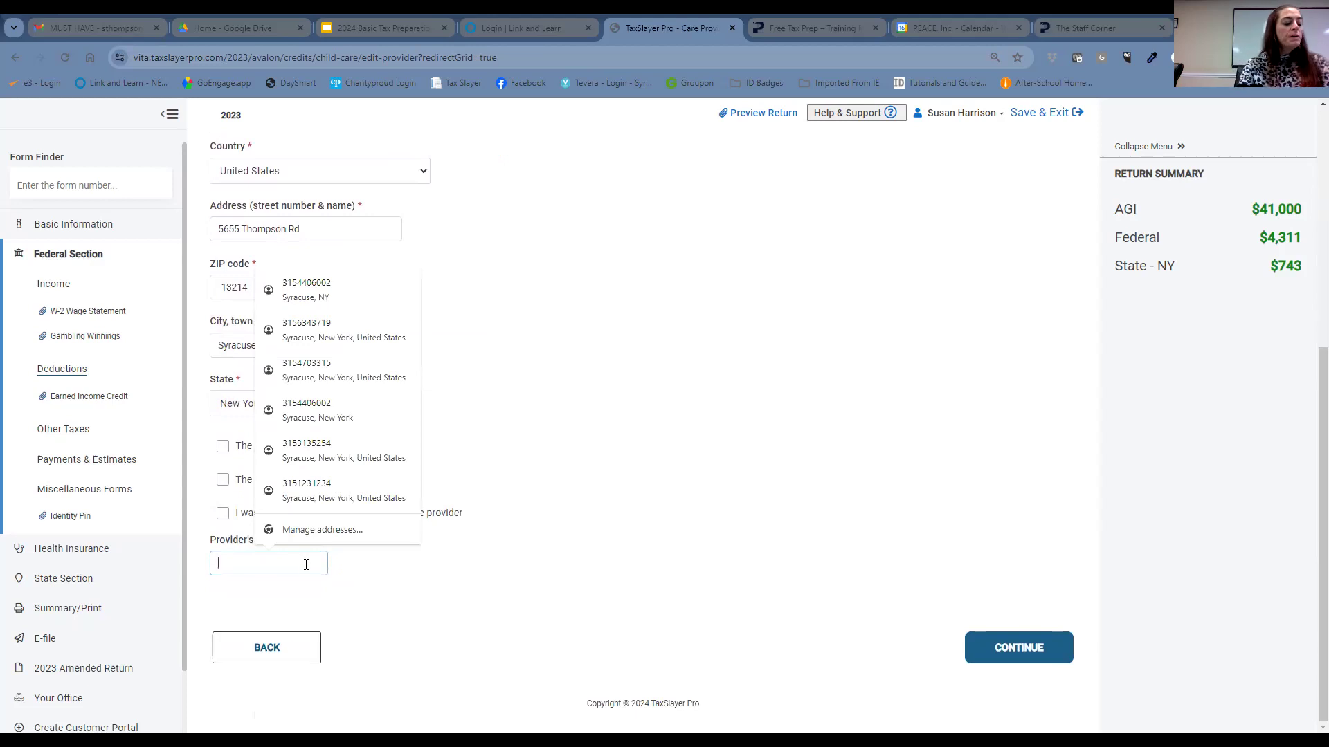
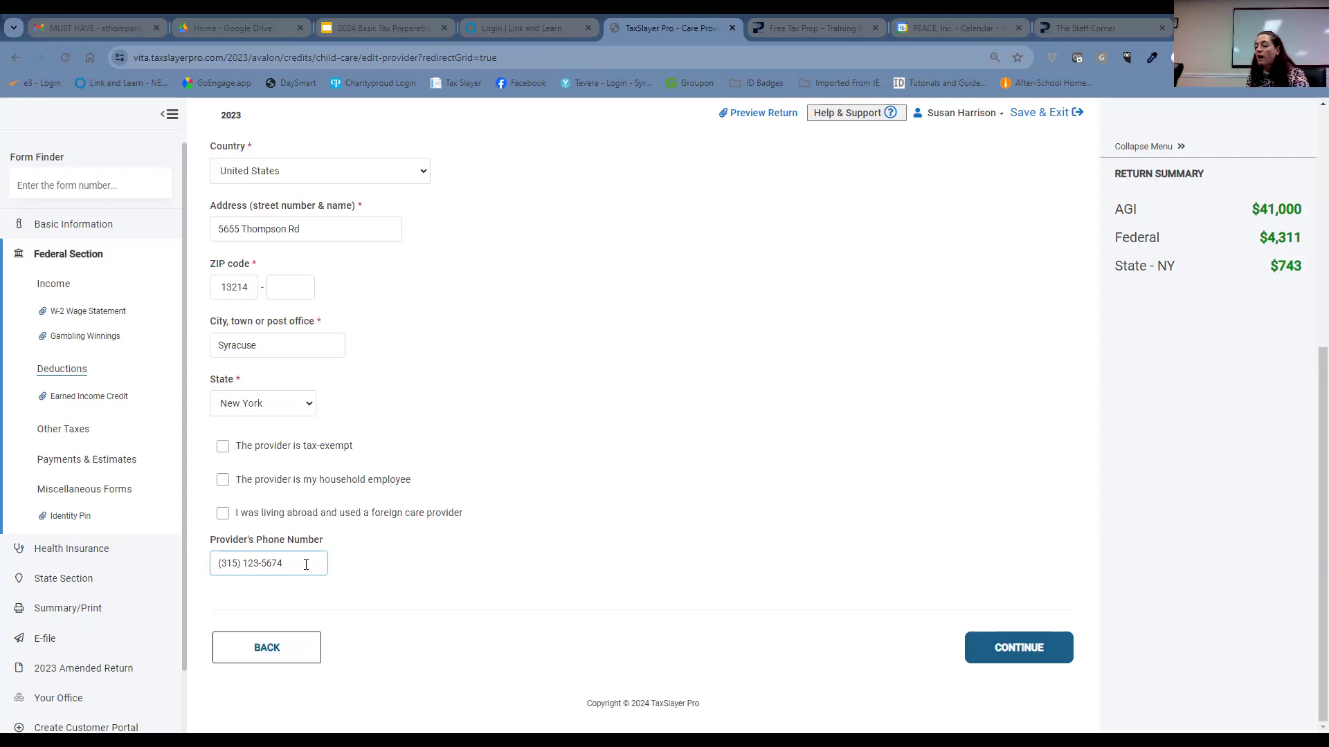
- Leave the provider marked as not tax-exempt and save the provider details
click(222, 446)
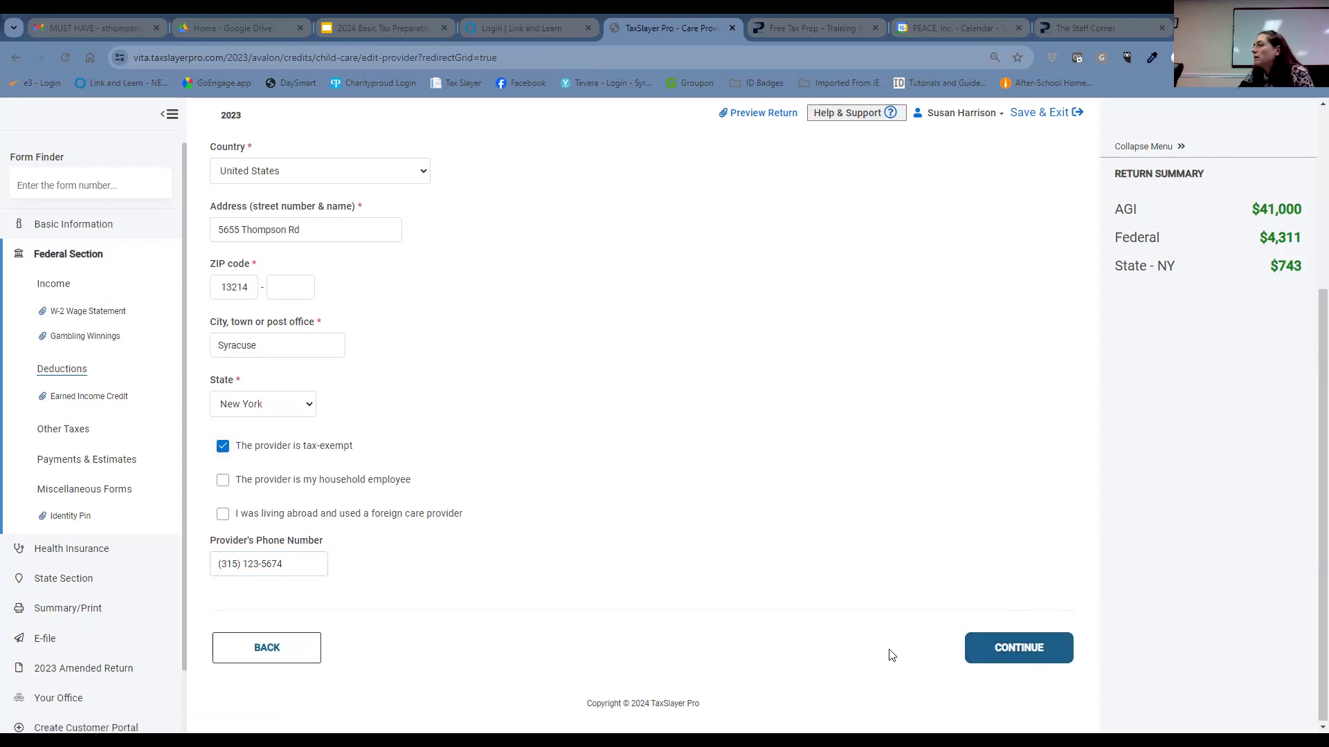
click(223, 446)
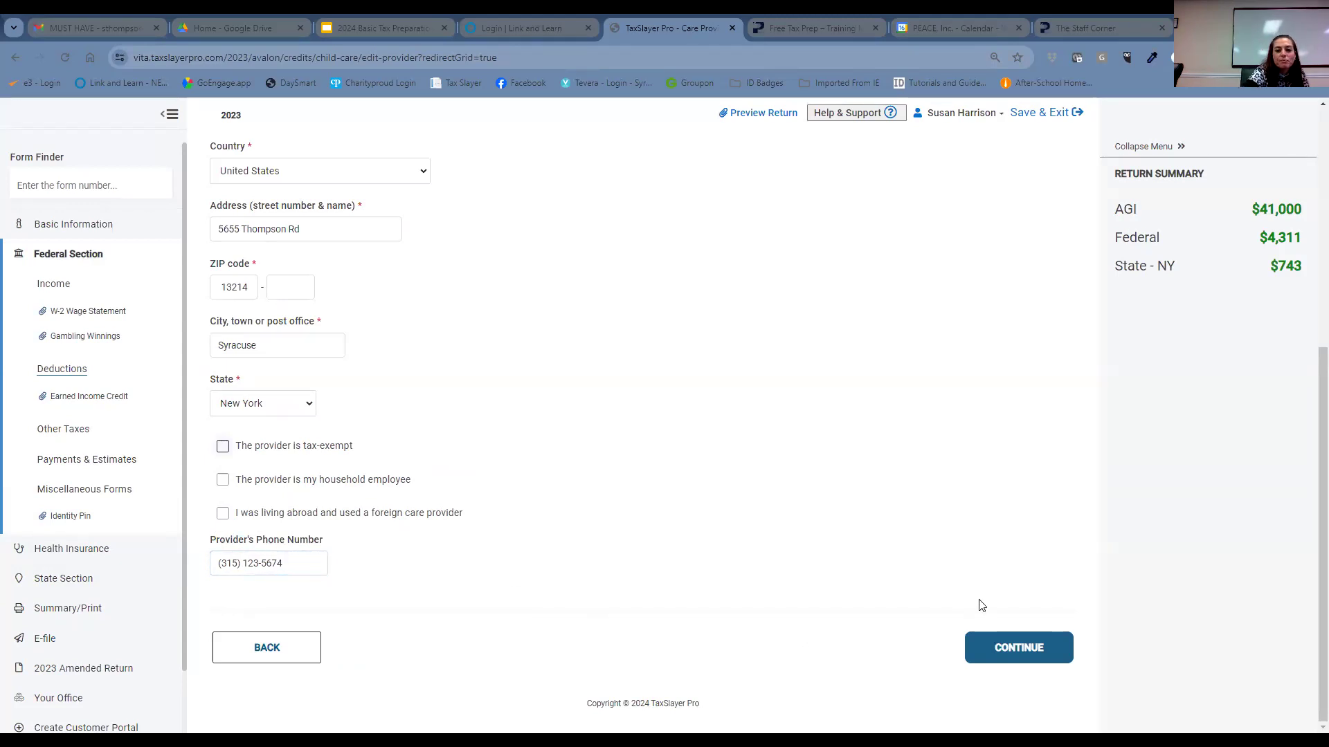
click(1017, 658)
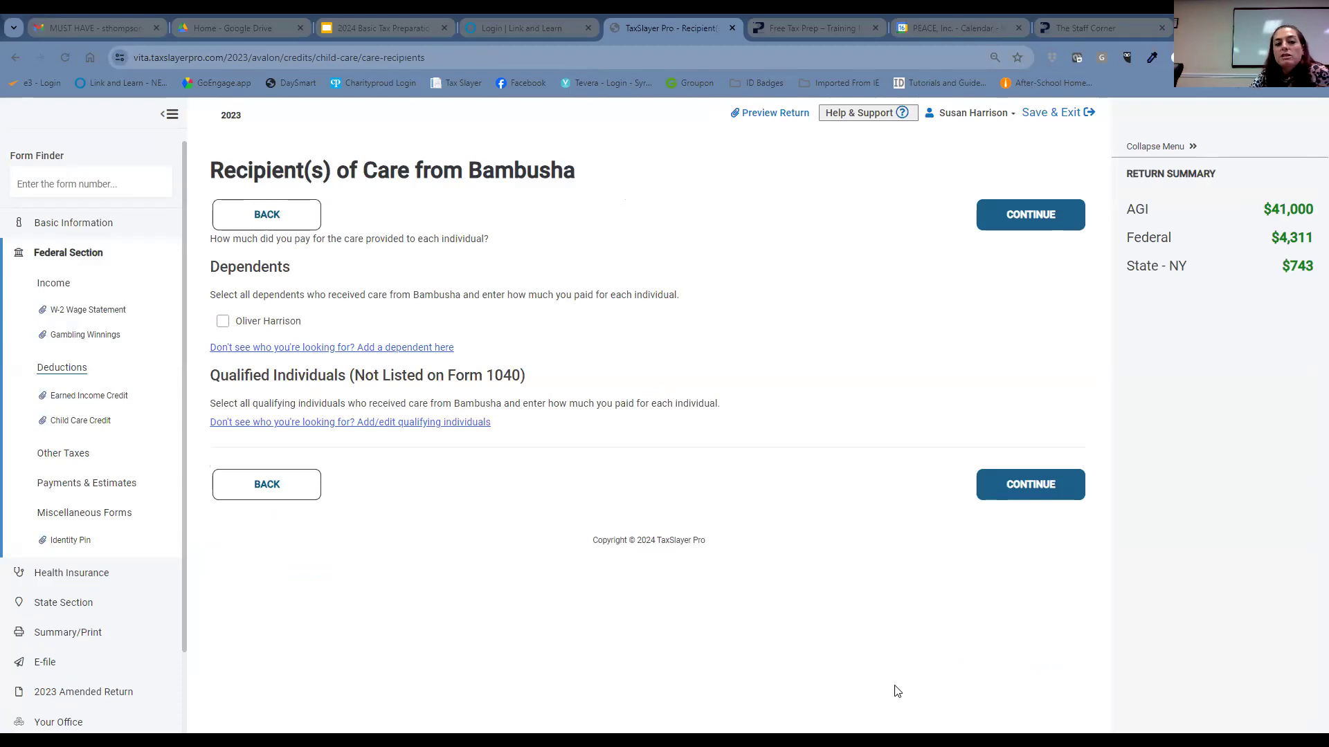
- Mark the dependent as cared for by this provider with $14,400 paid
click(223, 322)
click(263, 369)
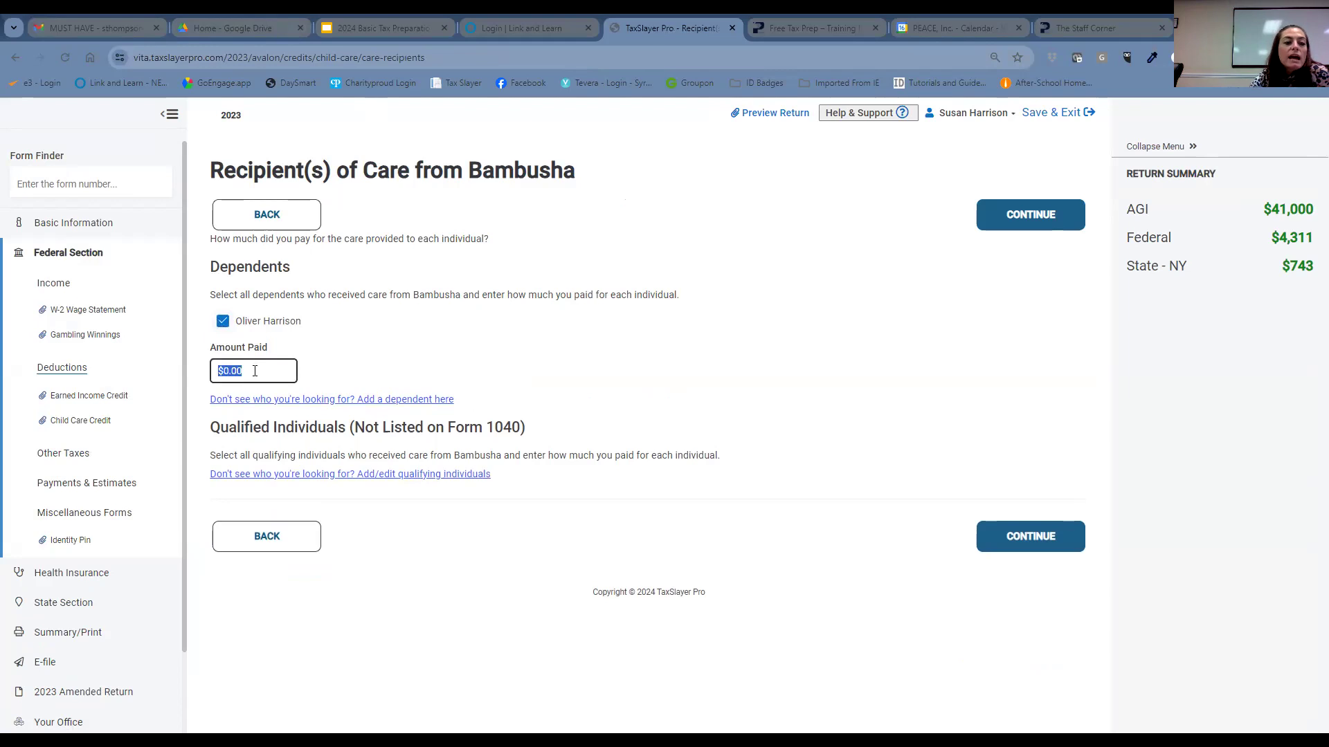
text(144000)
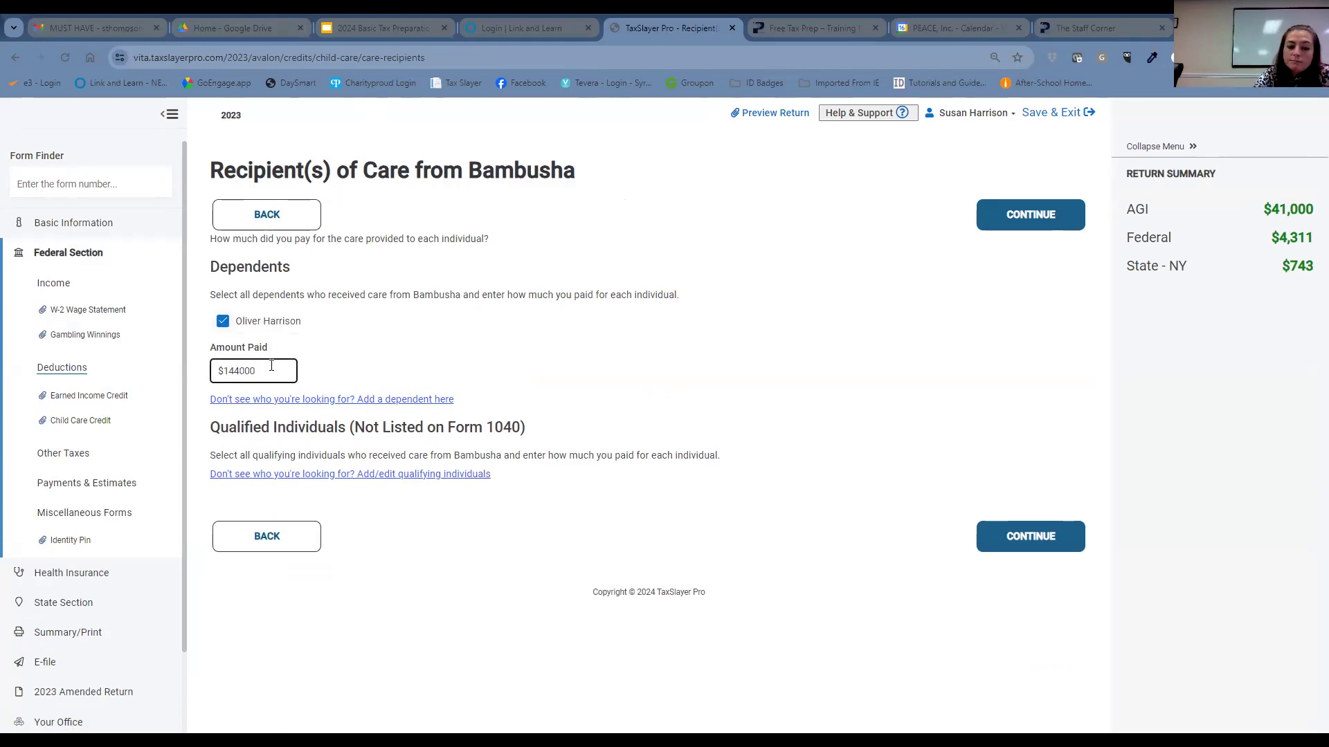
key(BackSpace)
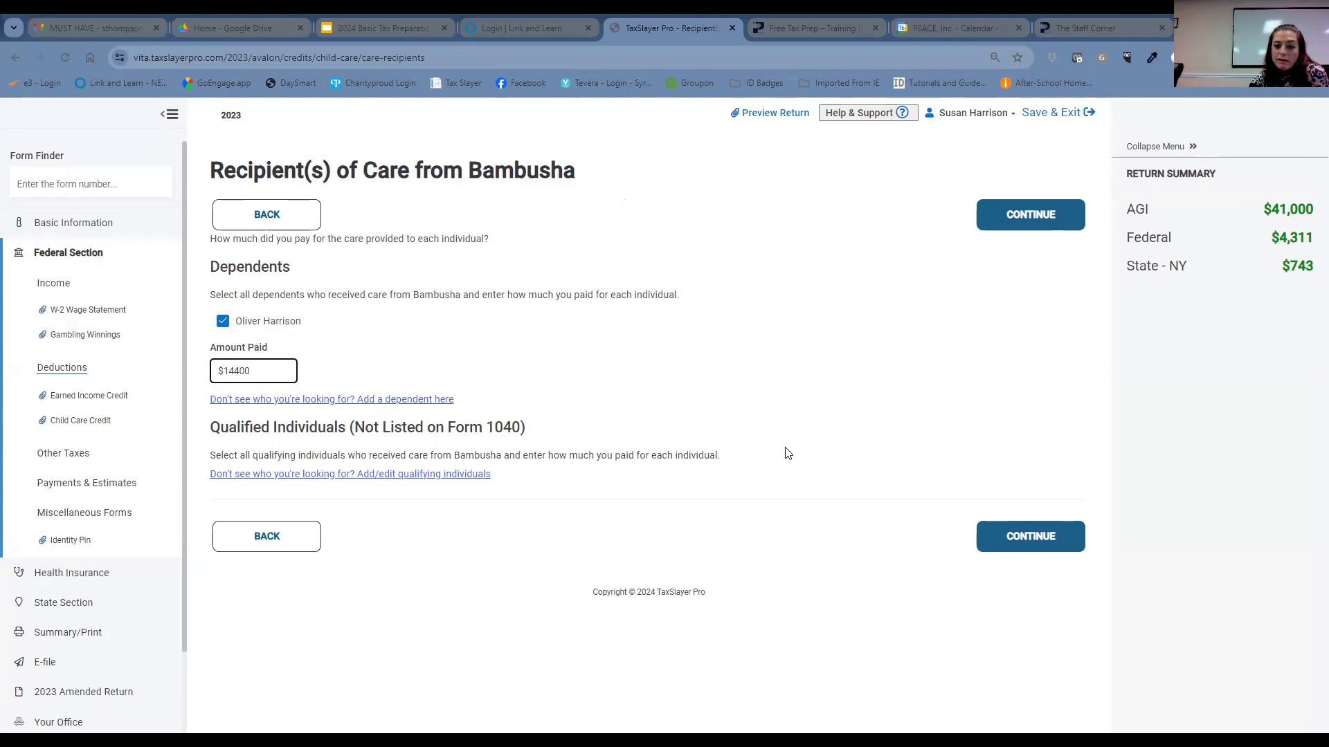
click(1016, 546)
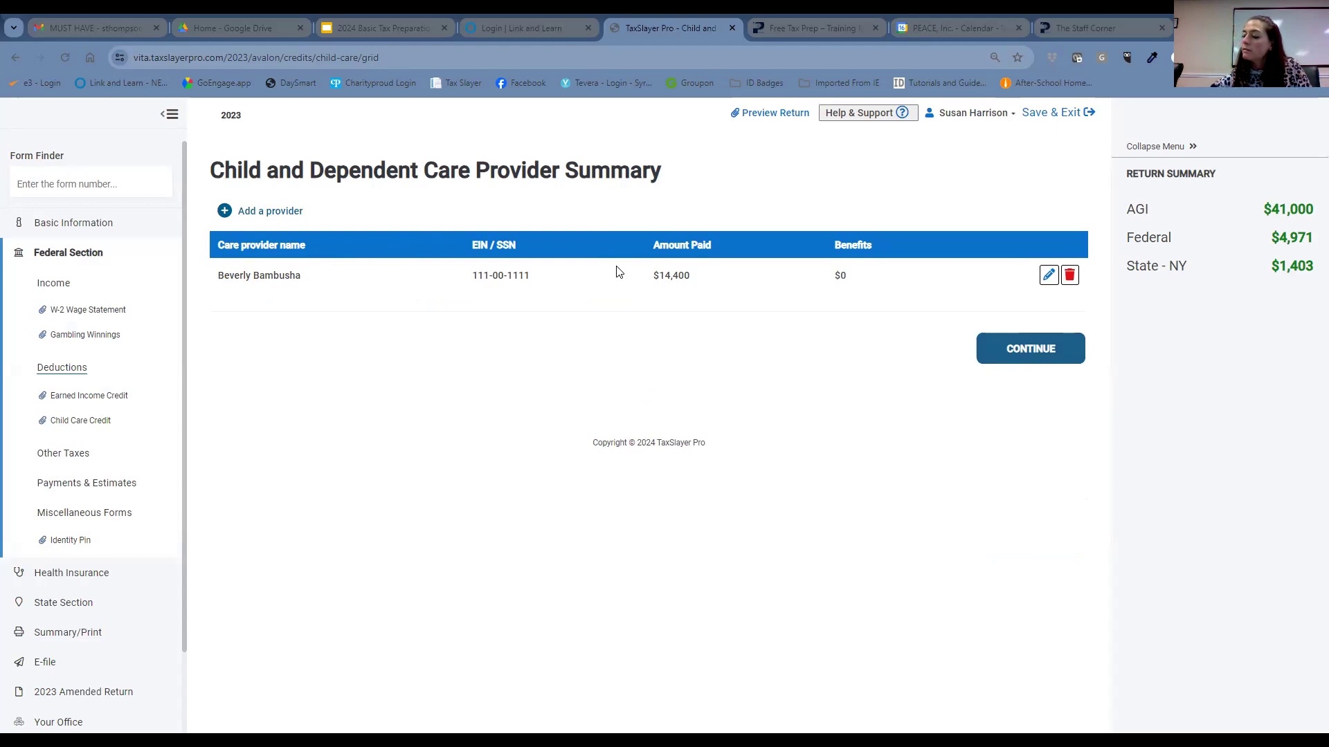
- Continue from the Child and Dependent Care Provider Summary to the Child Care Questions page
click(1054, 356)
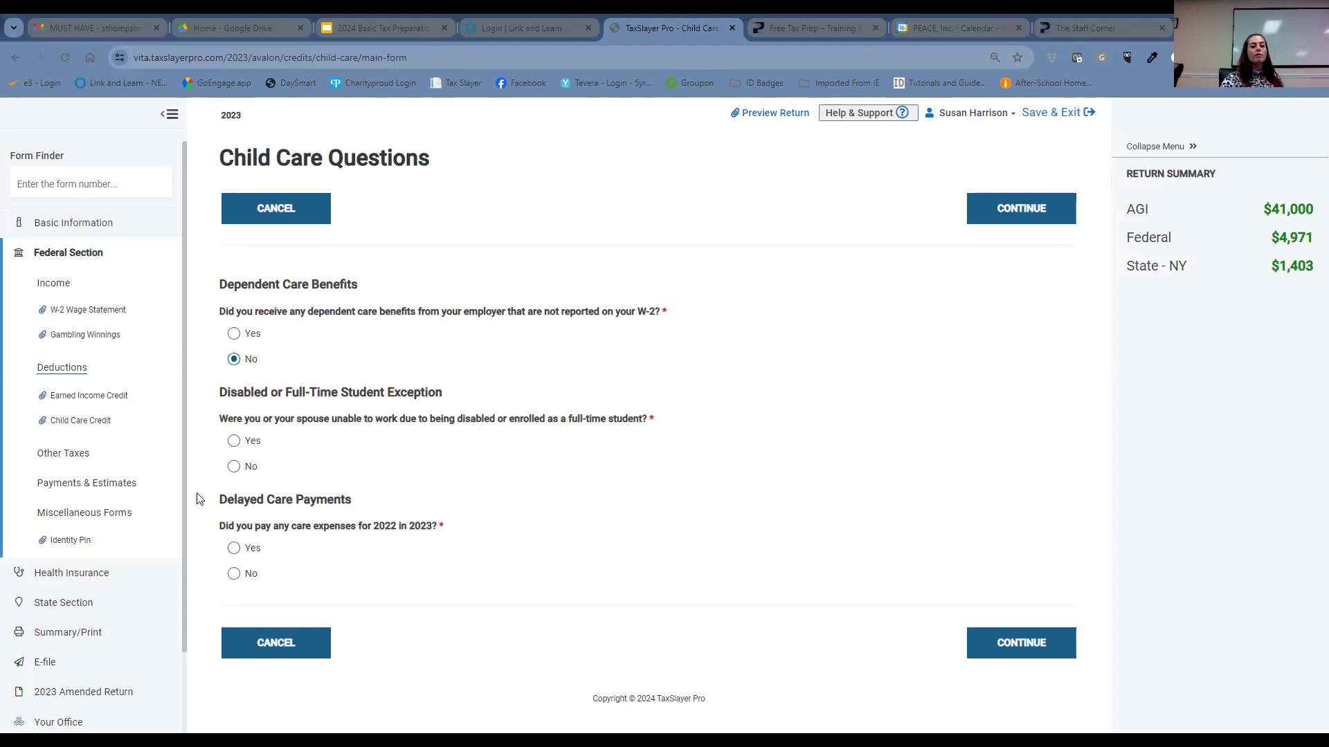
- Answer No to the disabled/full-time student and 2022 care expenses questions
click(233, 469)
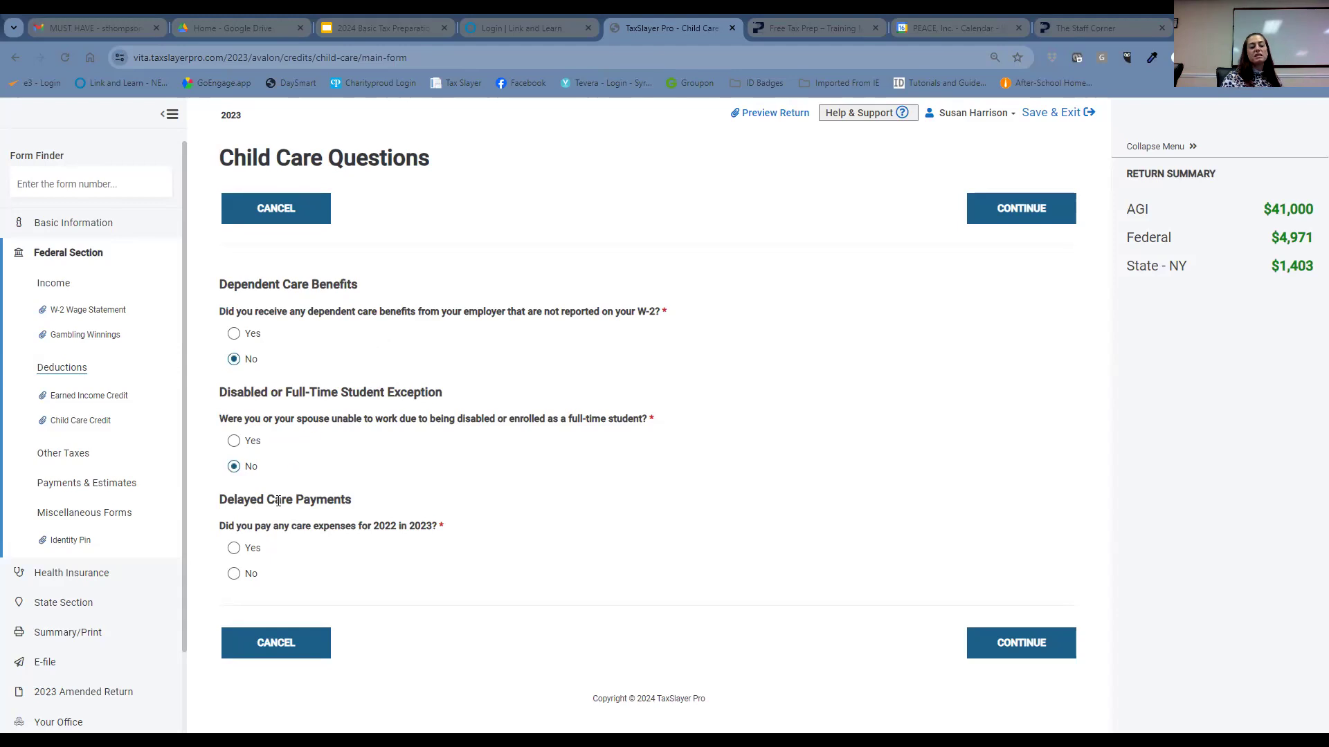
click(235, 575)
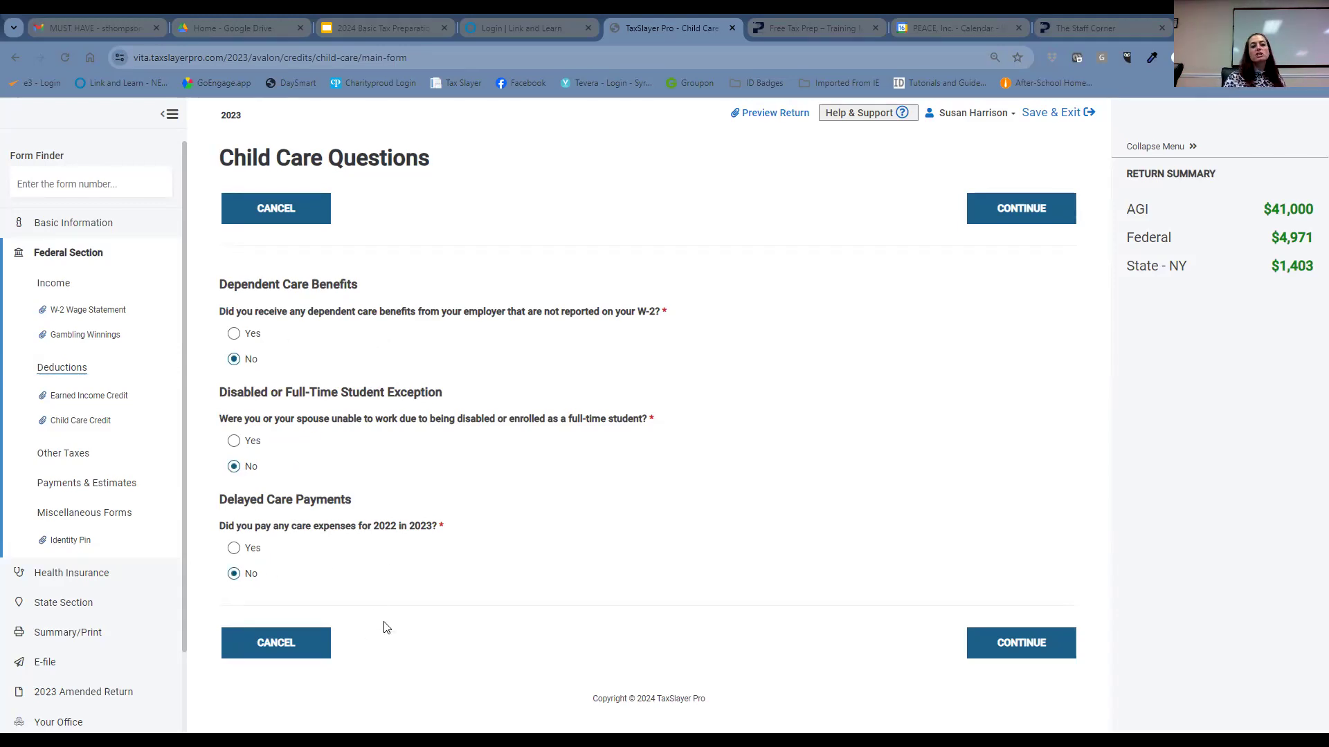
click(1048, 656)
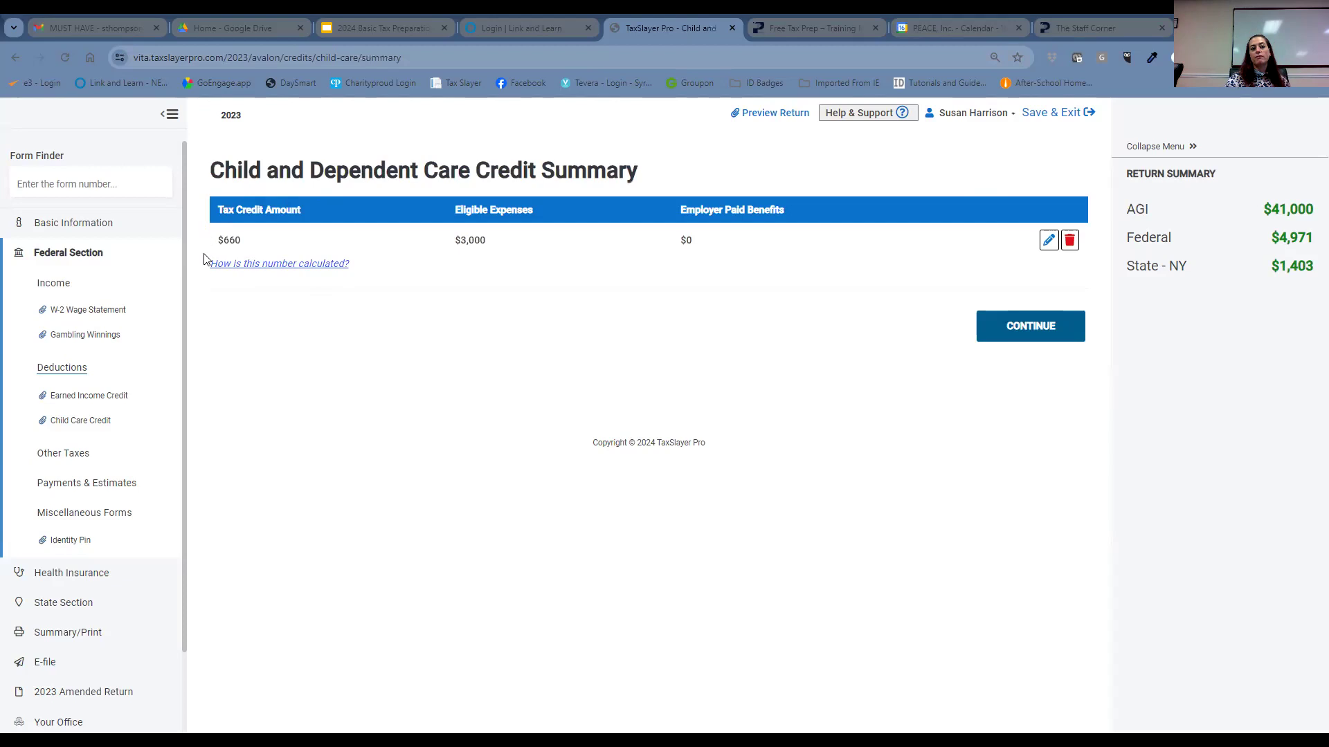
- Leave the child care credit summary and open Form 1098, Mortgage Interest Statement, via Form Finder
click(1061, 339)
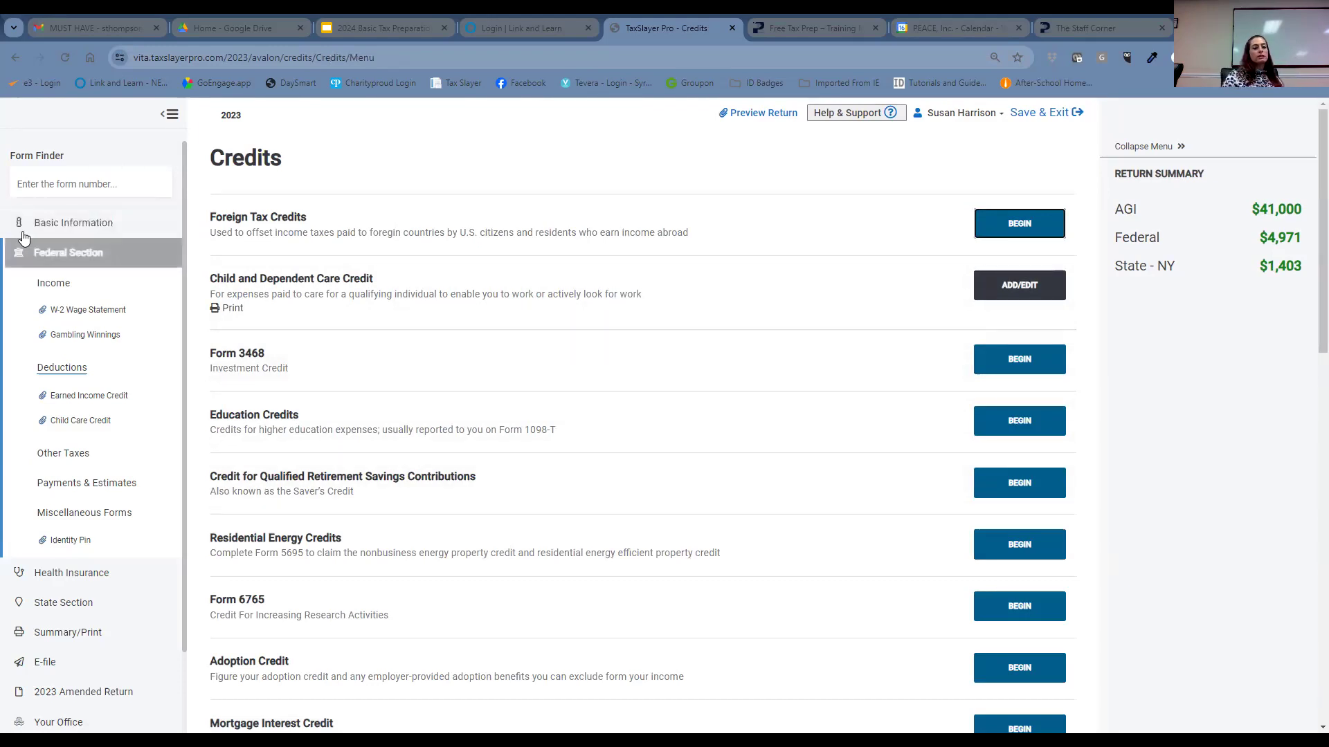
click(31, 181)
text(1040)
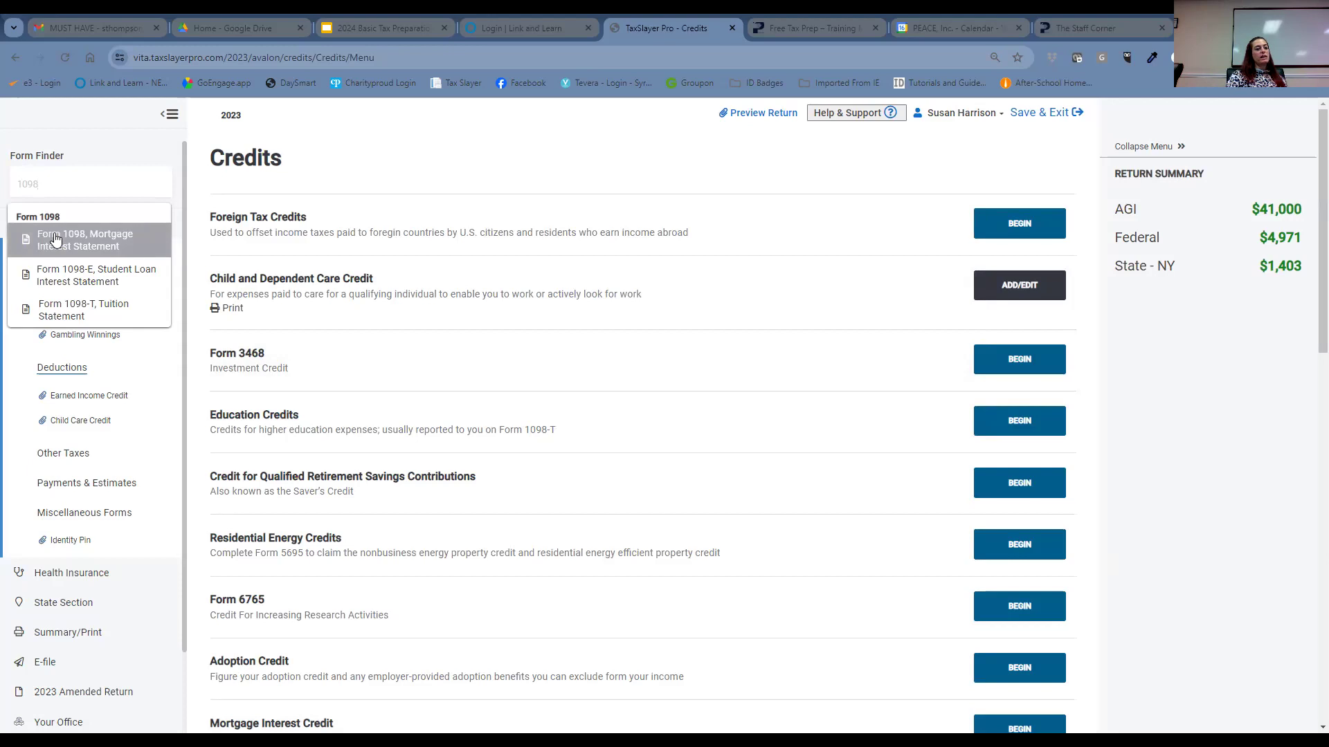
click(56, 239)
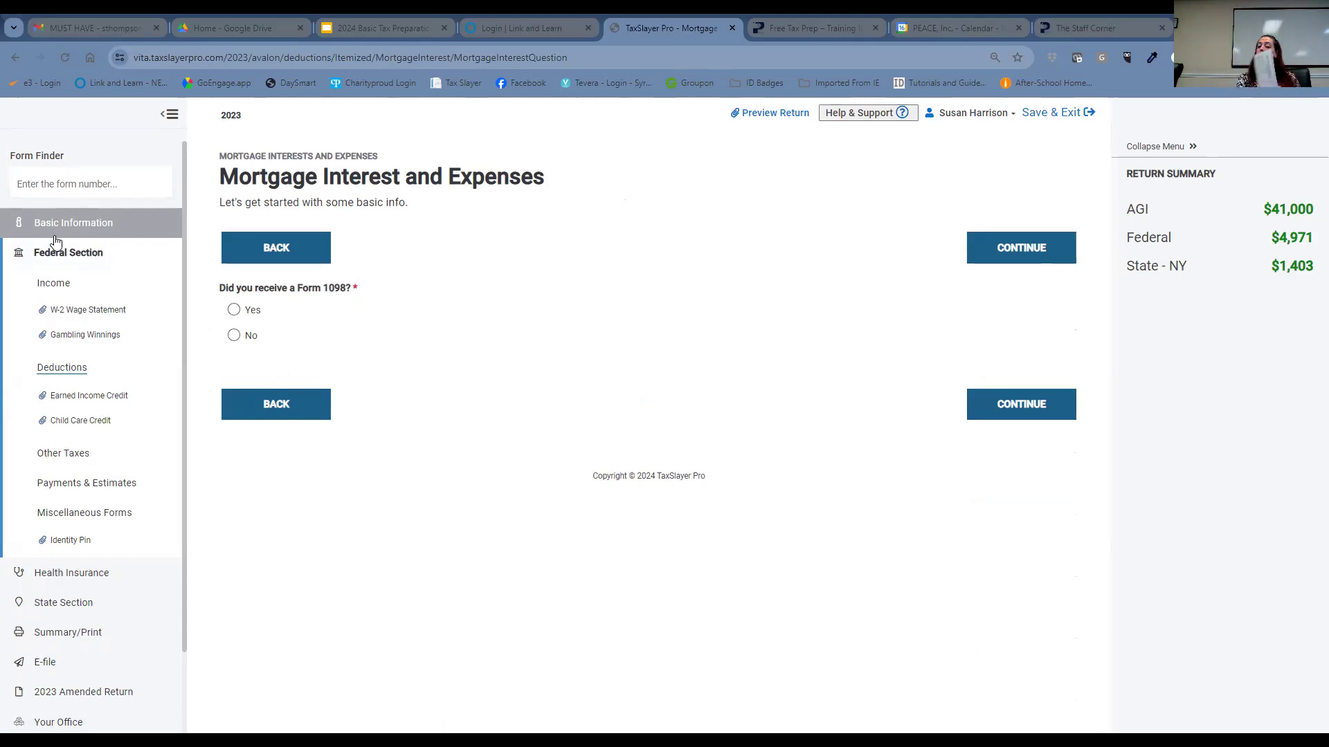
- Answer Yes to receiving a Form 1098 and continue to the interest details
click(233, 310)
click(984, 405)
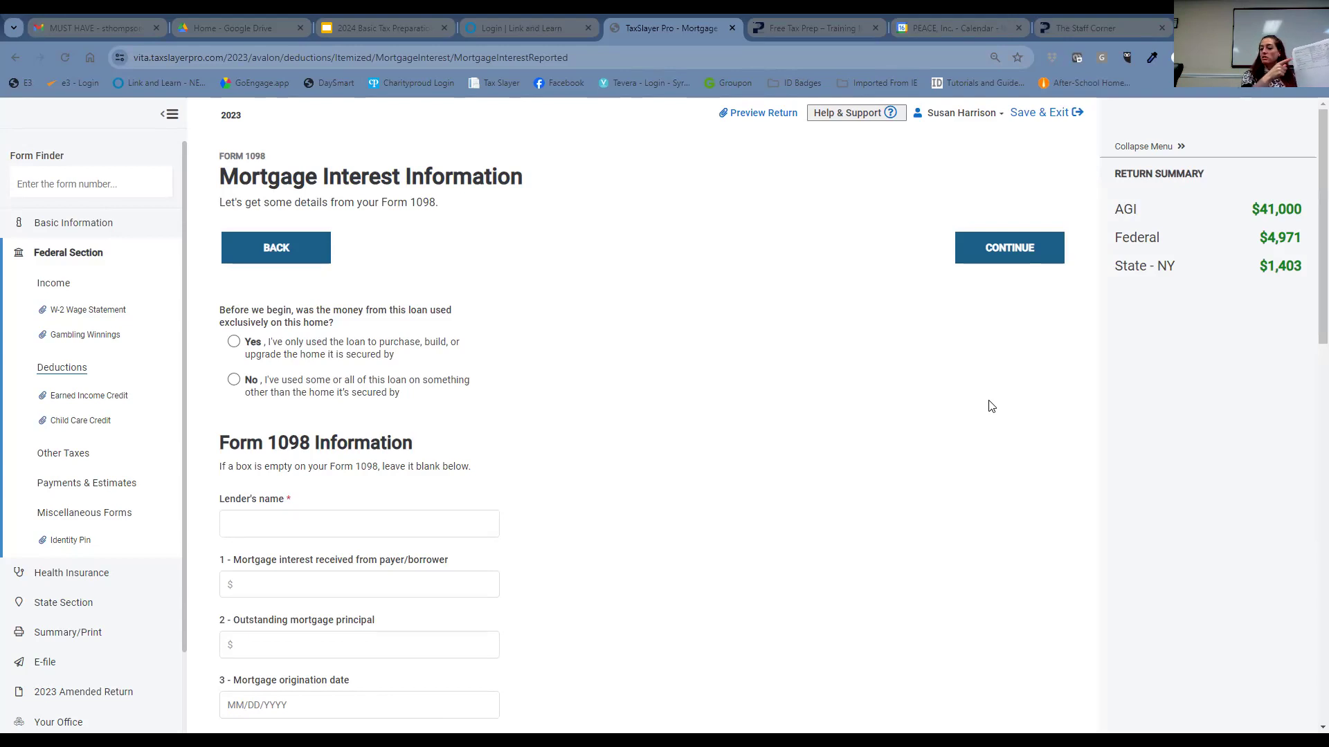
- Mark the loan as for this home only, with lender US Bank NA and $5800 interest
click(237, 343)
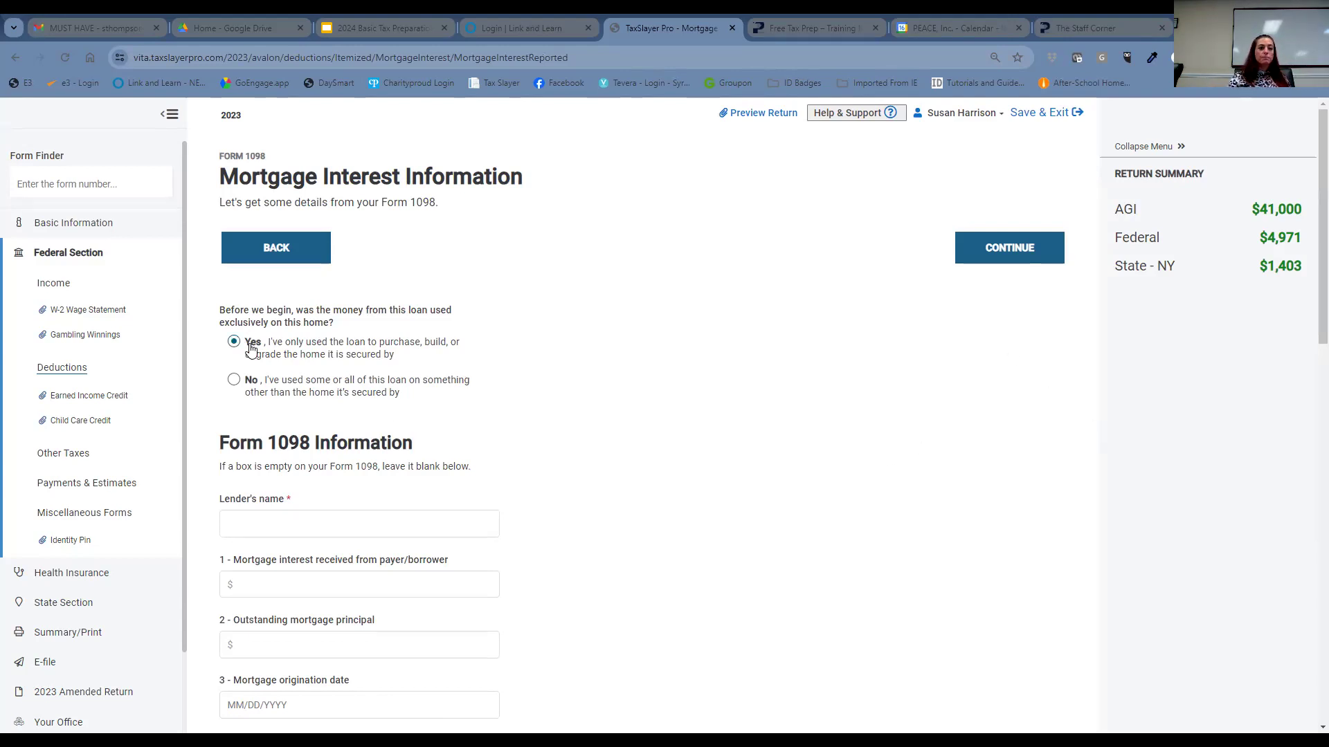
click(349, 523)
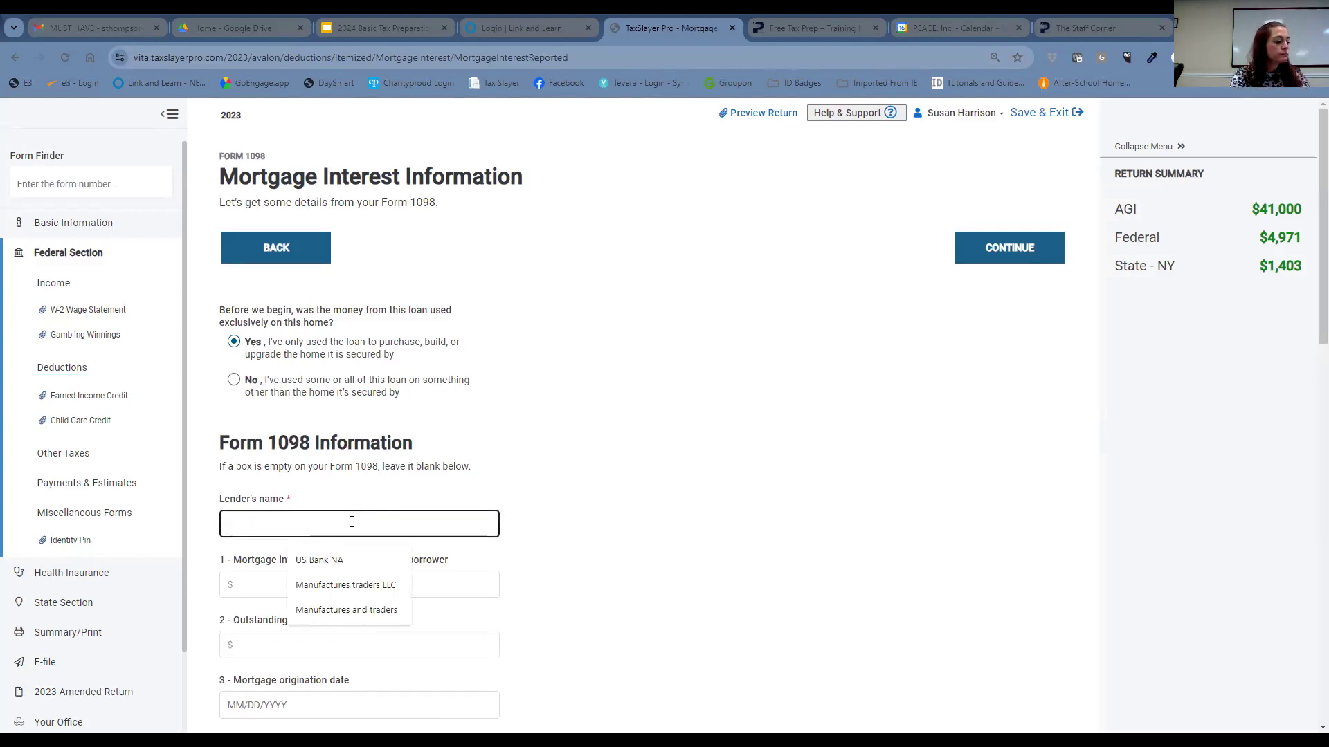
text(US)
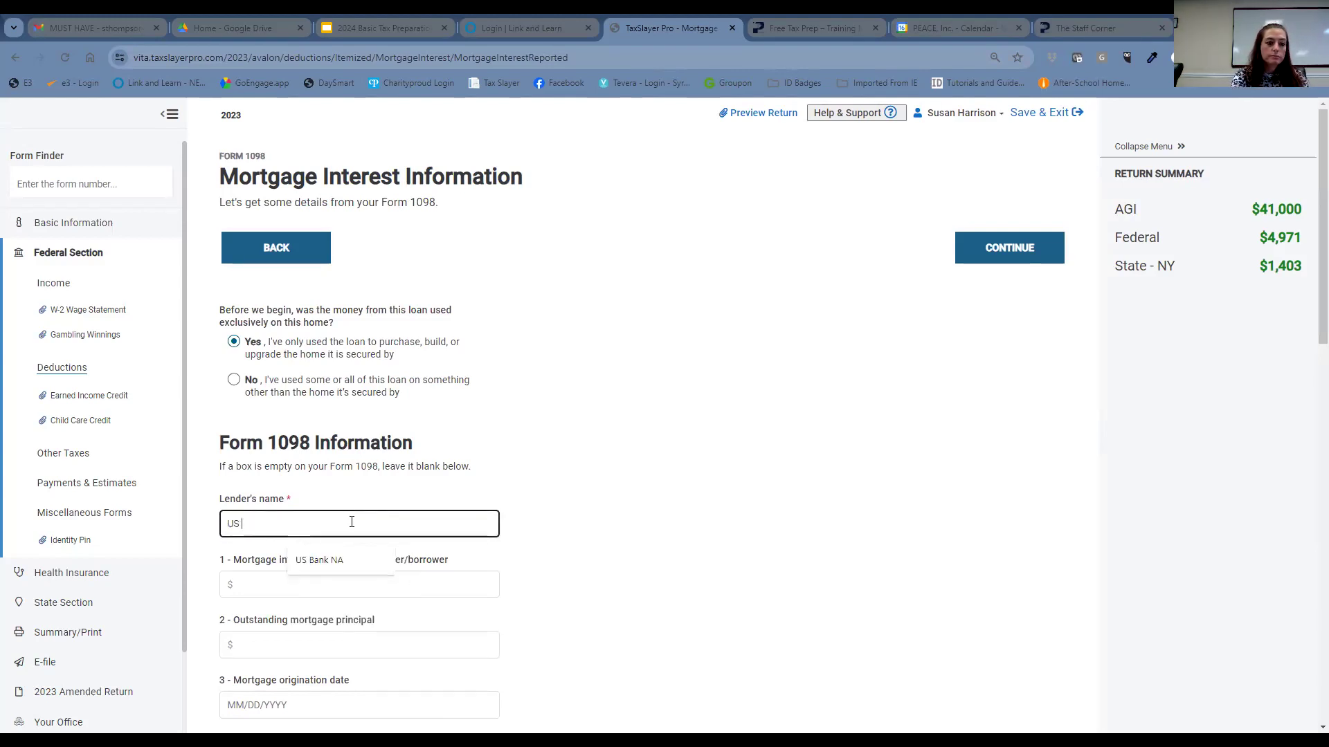
text( Bank NA)
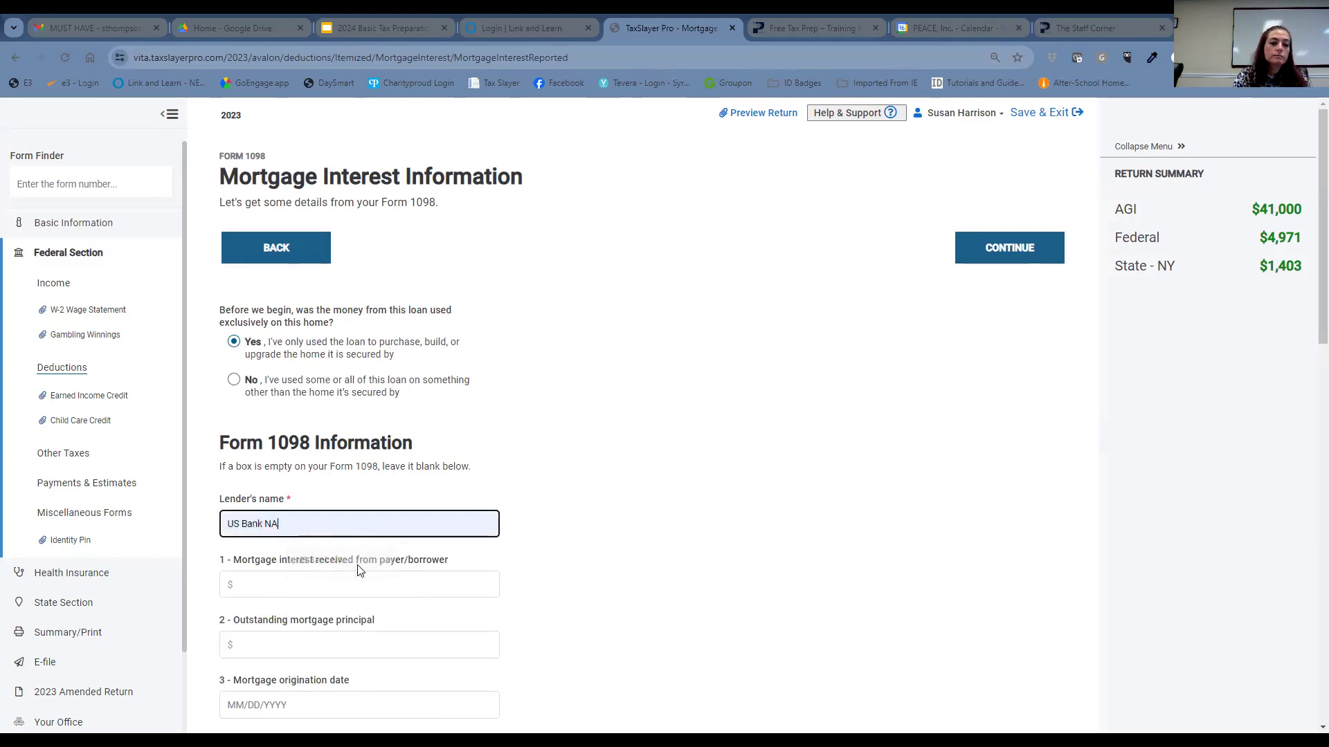
click(371, 583)
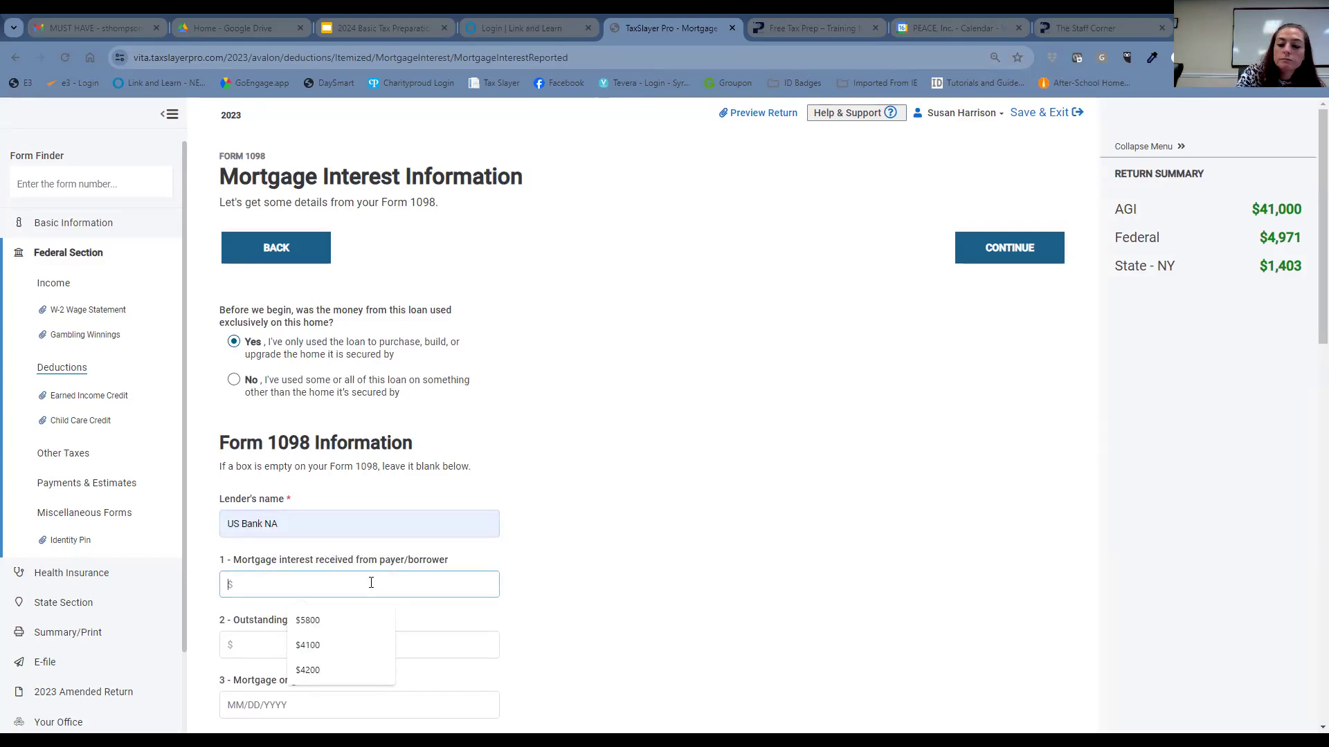
text(5800)
scroll(418, 484, down, 2)
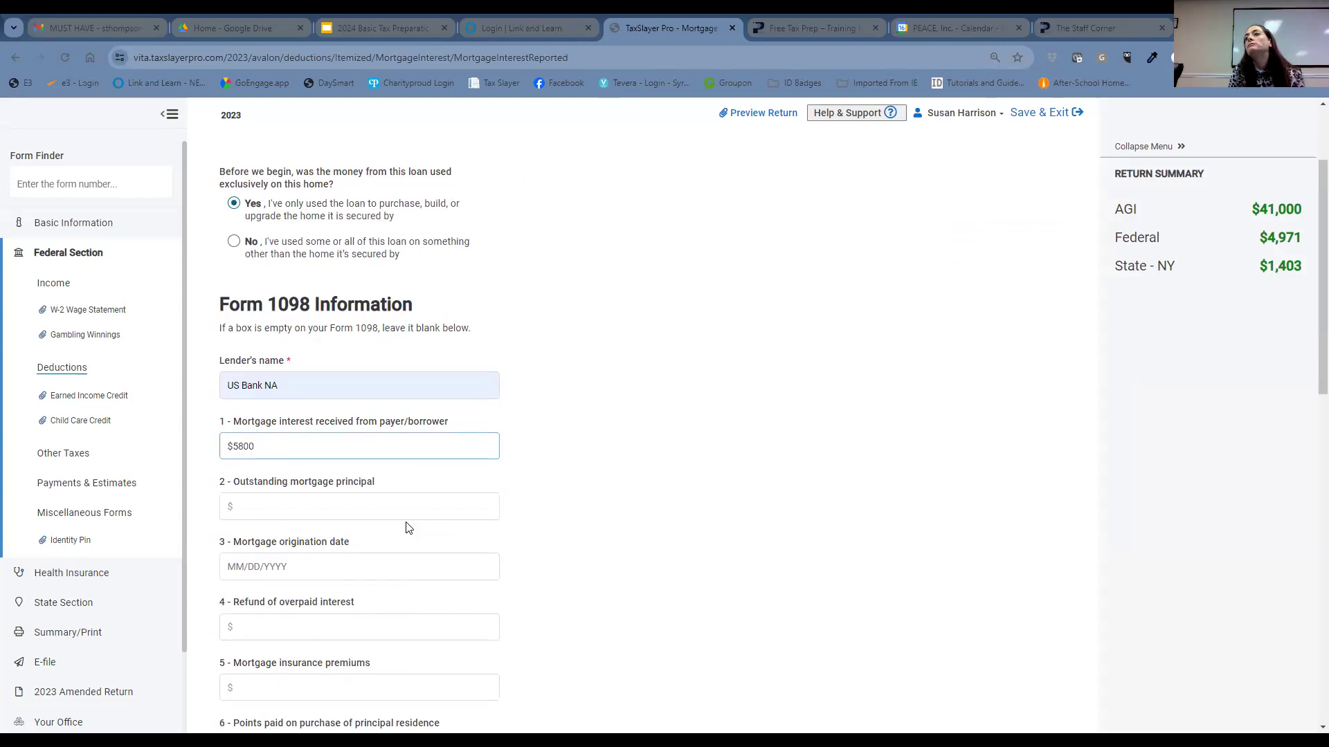
click(412, 510)
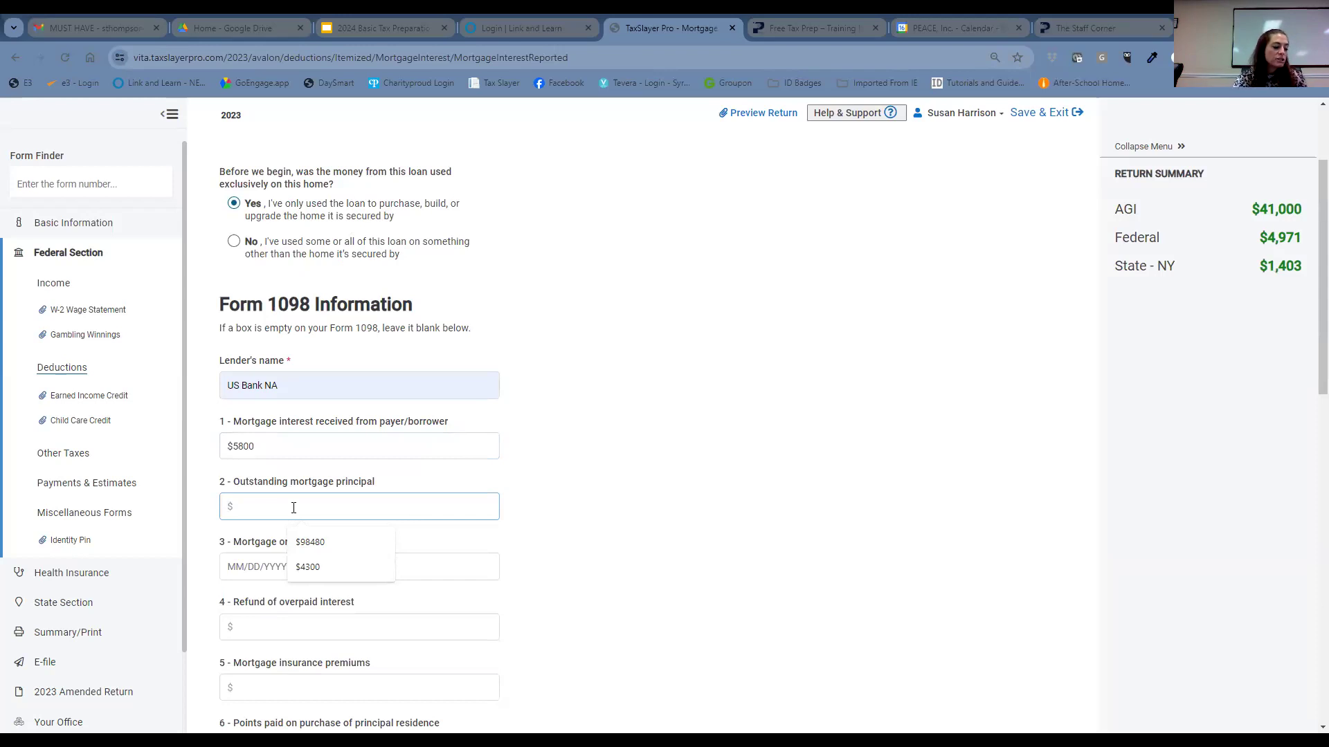
text(98480)
click(318, 578)
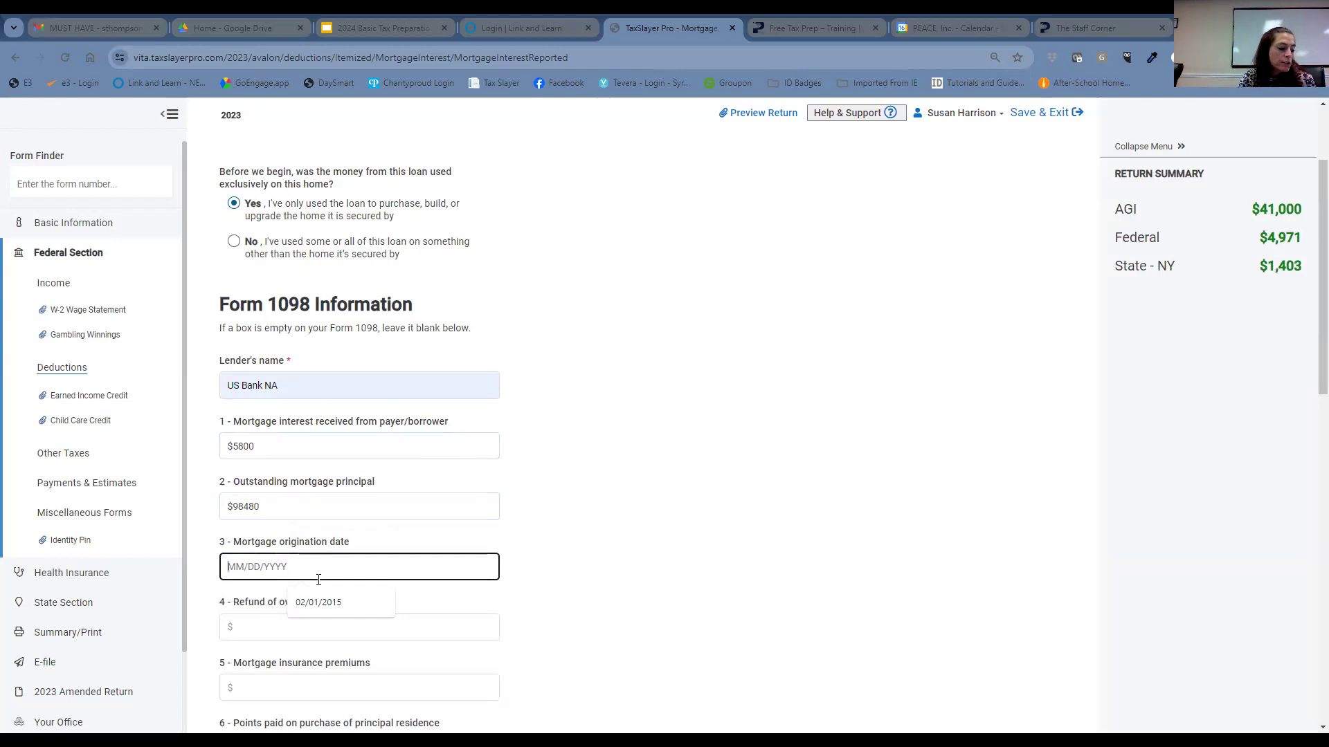
scroll(595, 550, down, 2)
scroll(540, 544, down, 2)
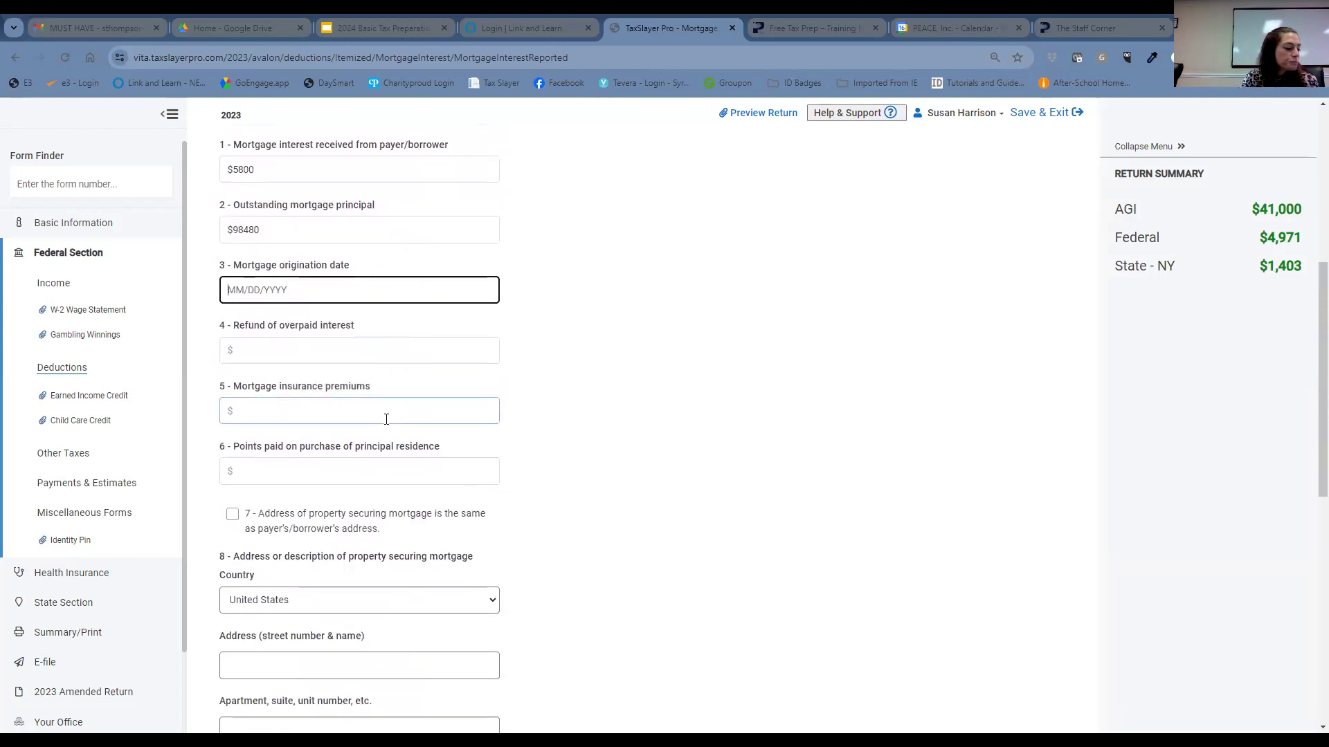
click(304, 471)
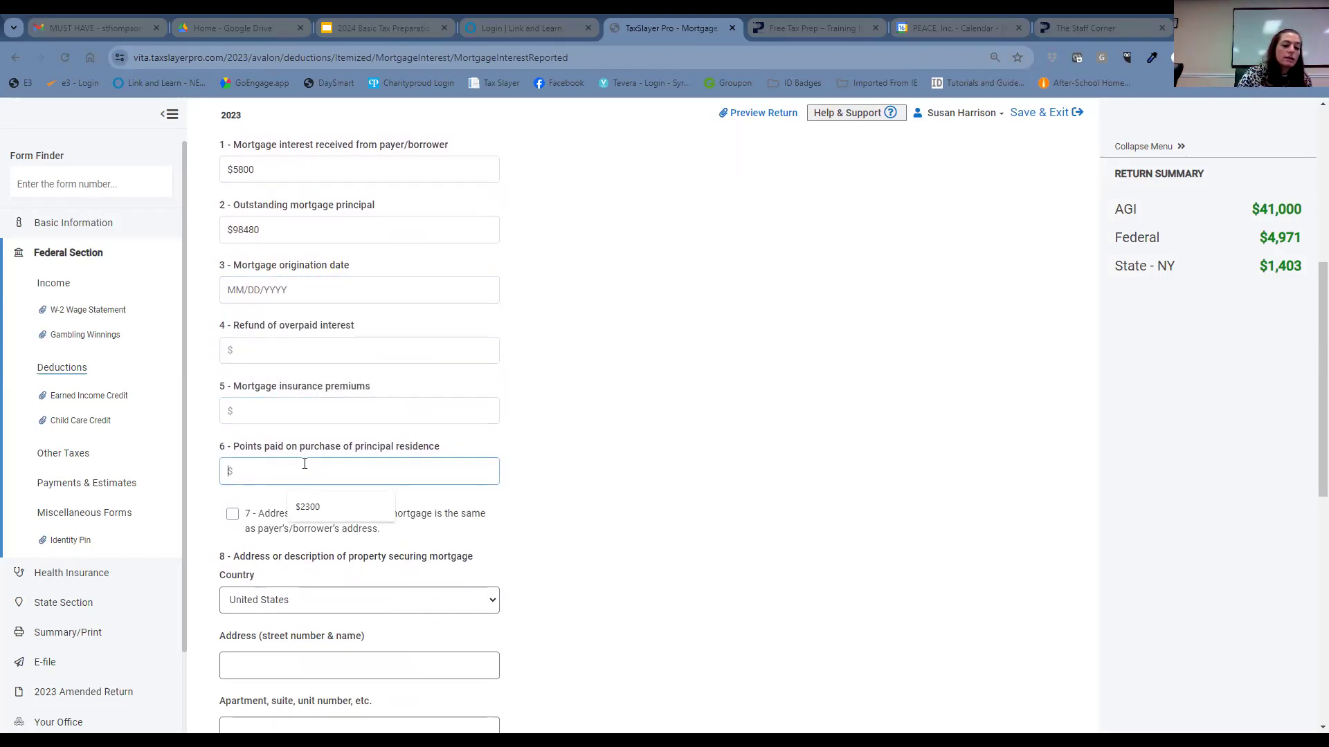
text($2300)
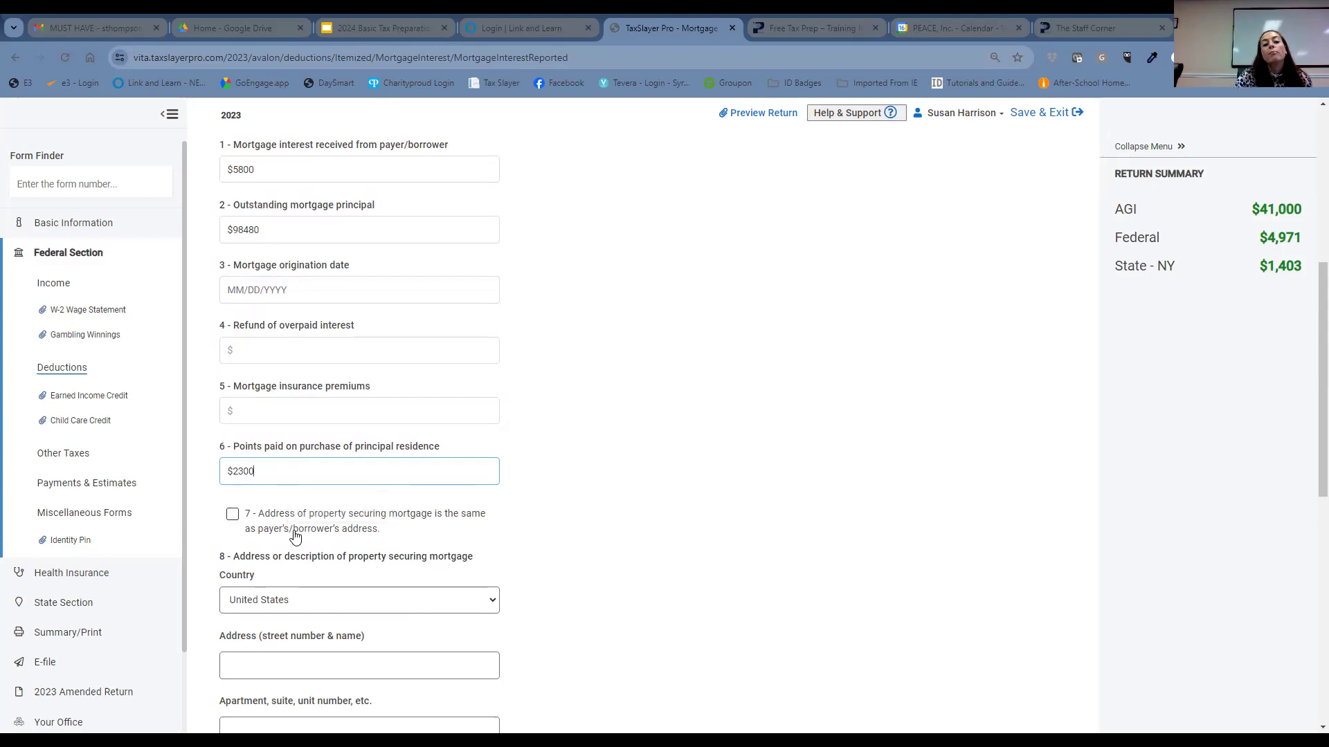
click(232, 515)
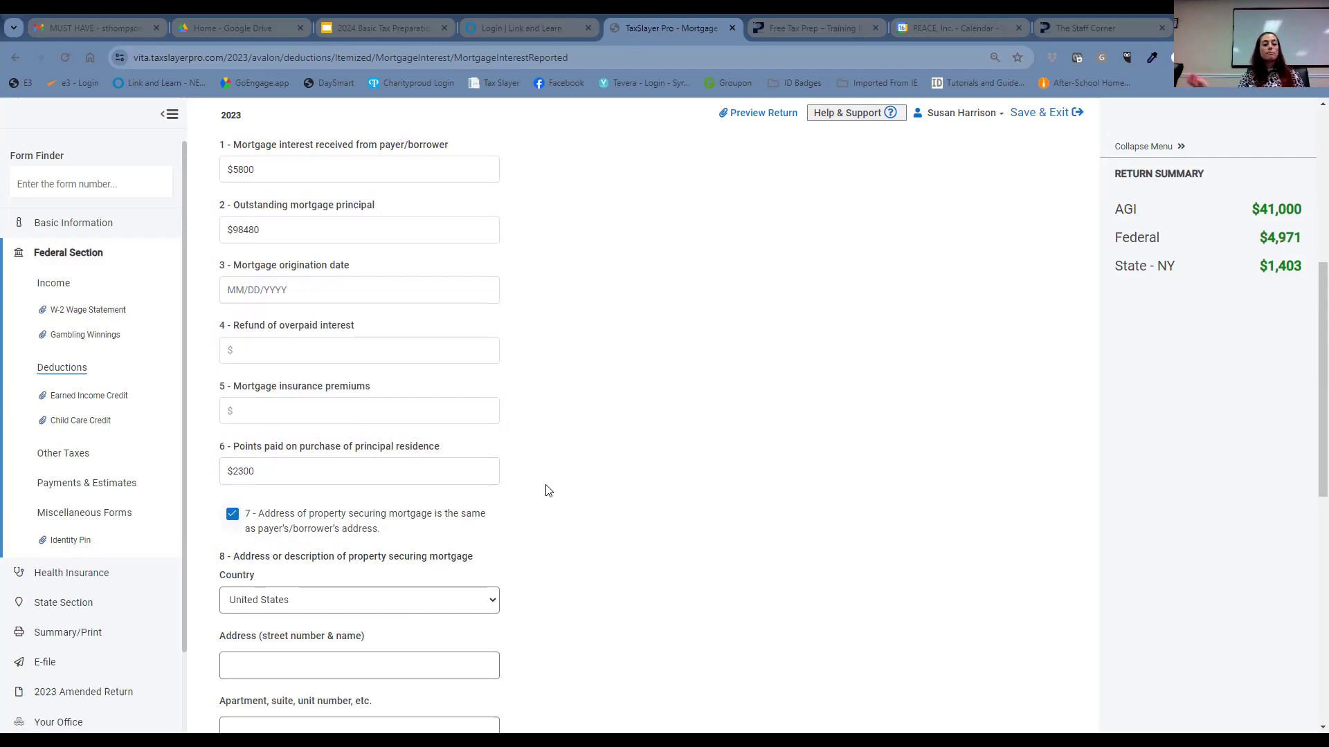
scroll(621, 510, down, 2)
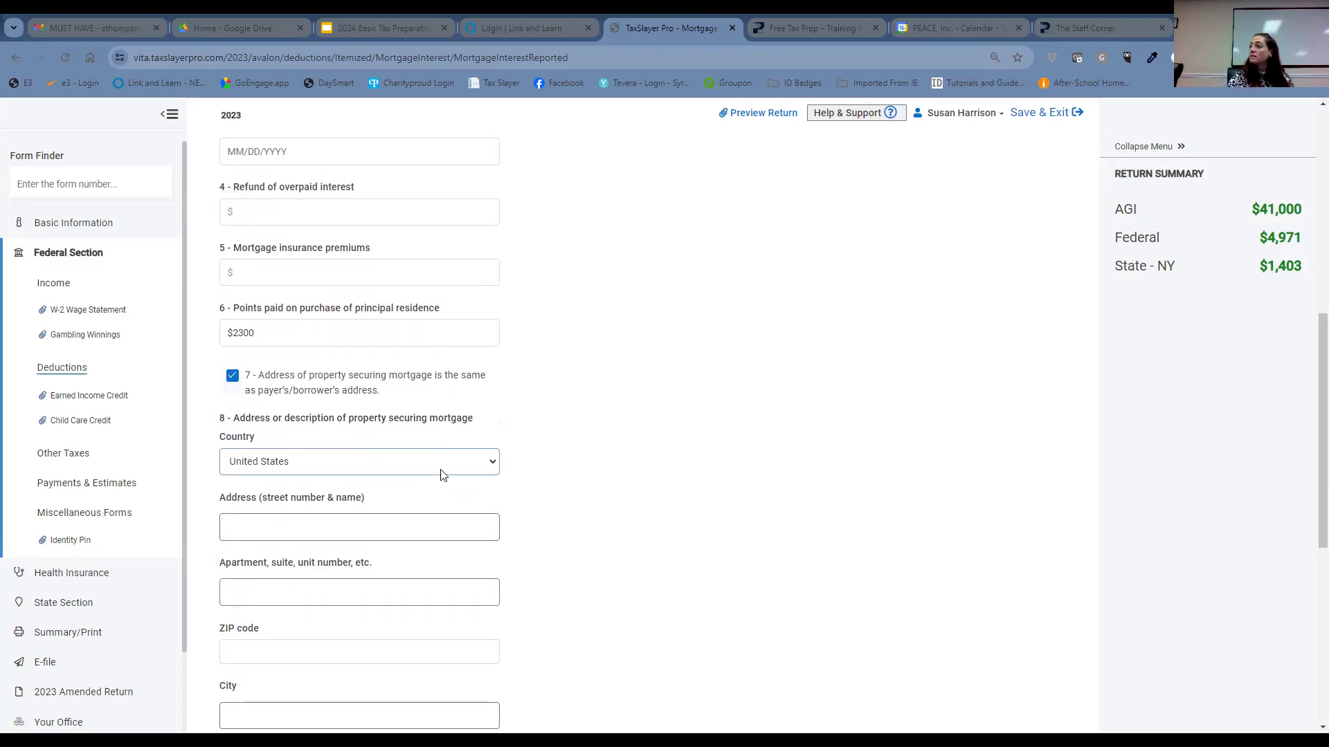
scroll(758, 401, down, 5)
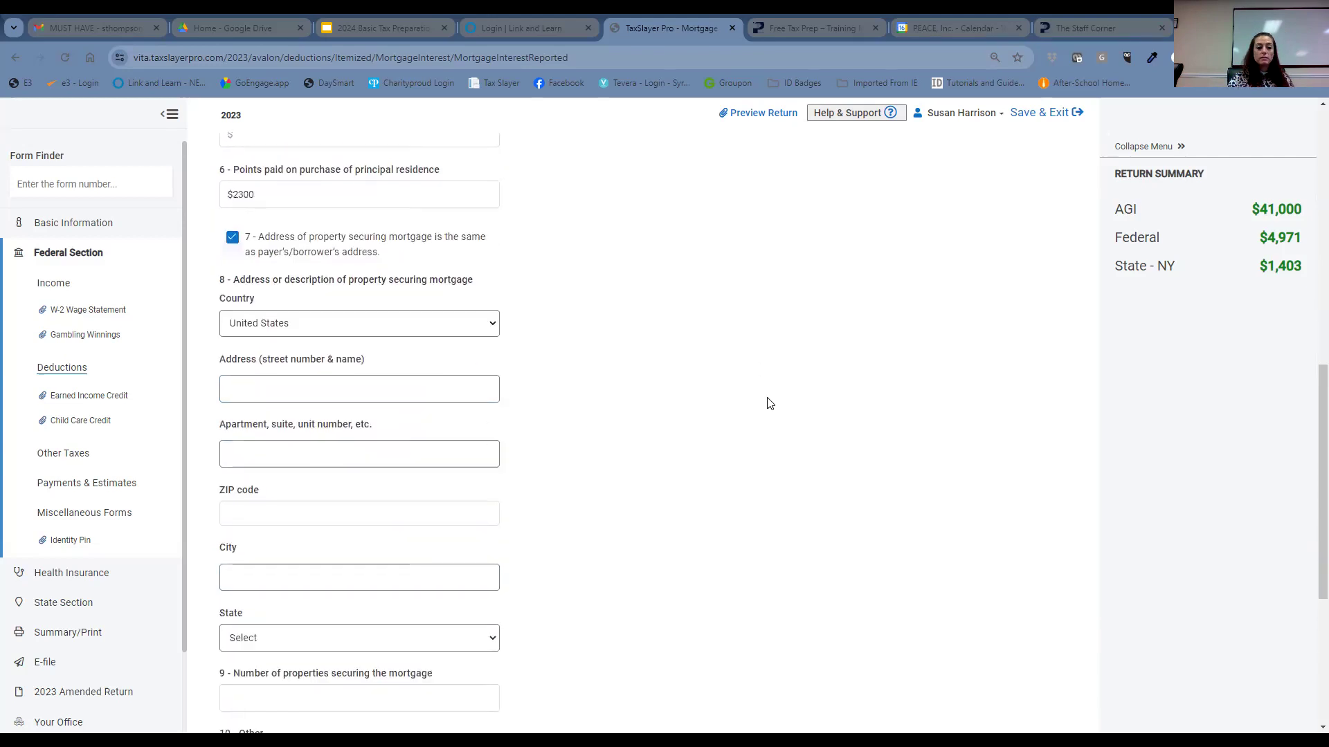
scroll(781, 404, down, 1)
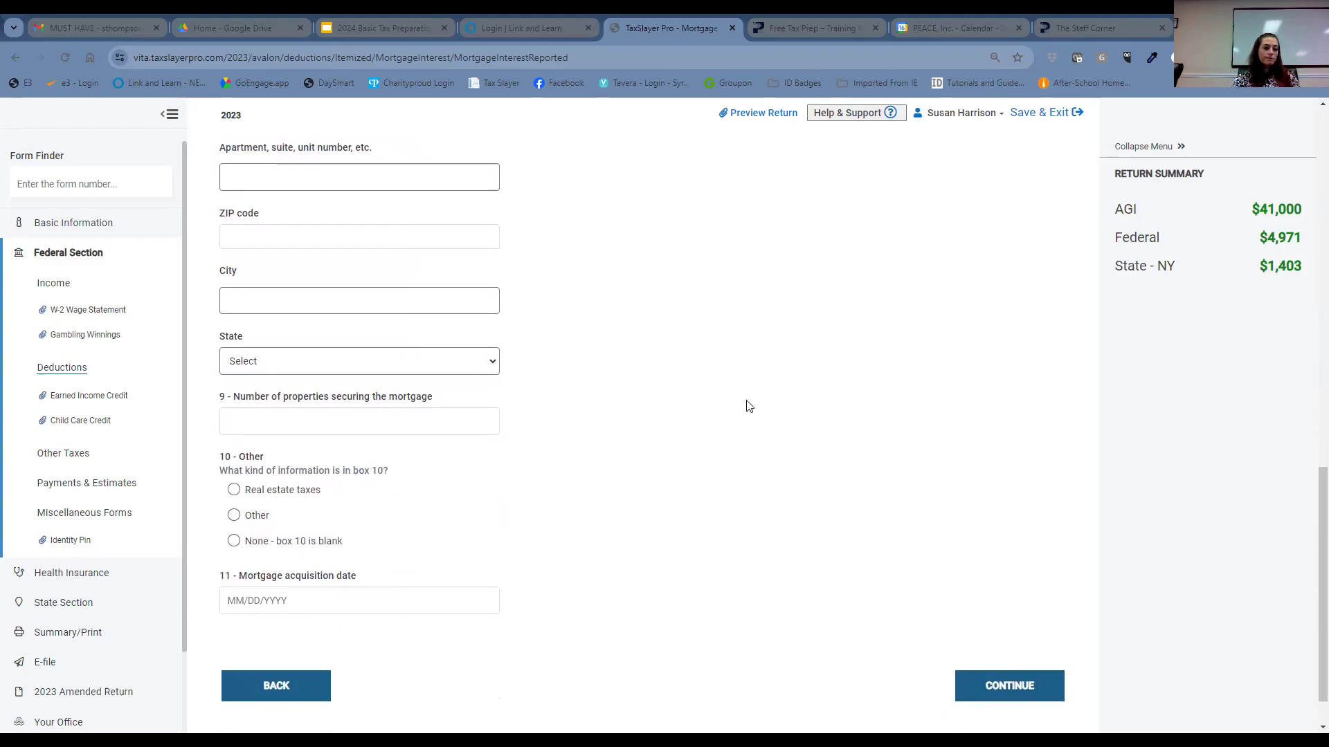
- Mark Form 1098 box 10 as real estate taxes with an amount of $5600
click(233, 490)
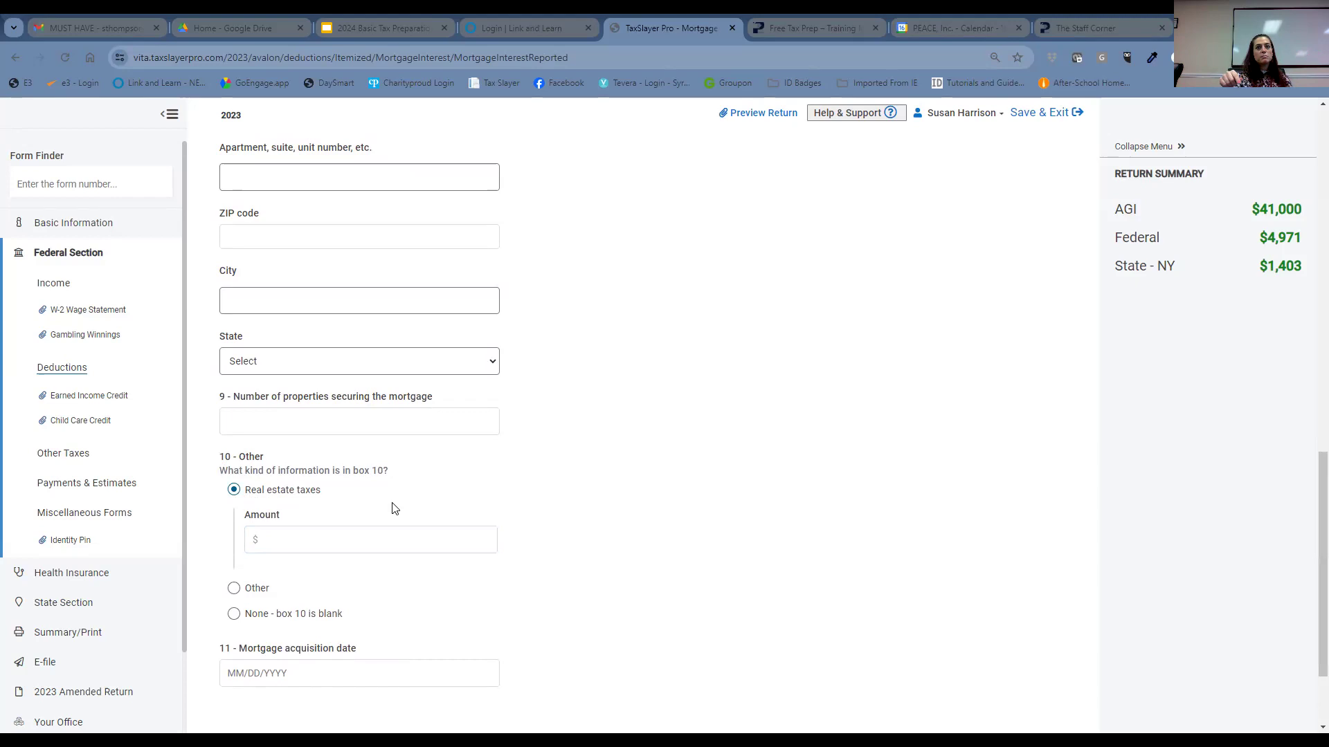
click(400, 548)
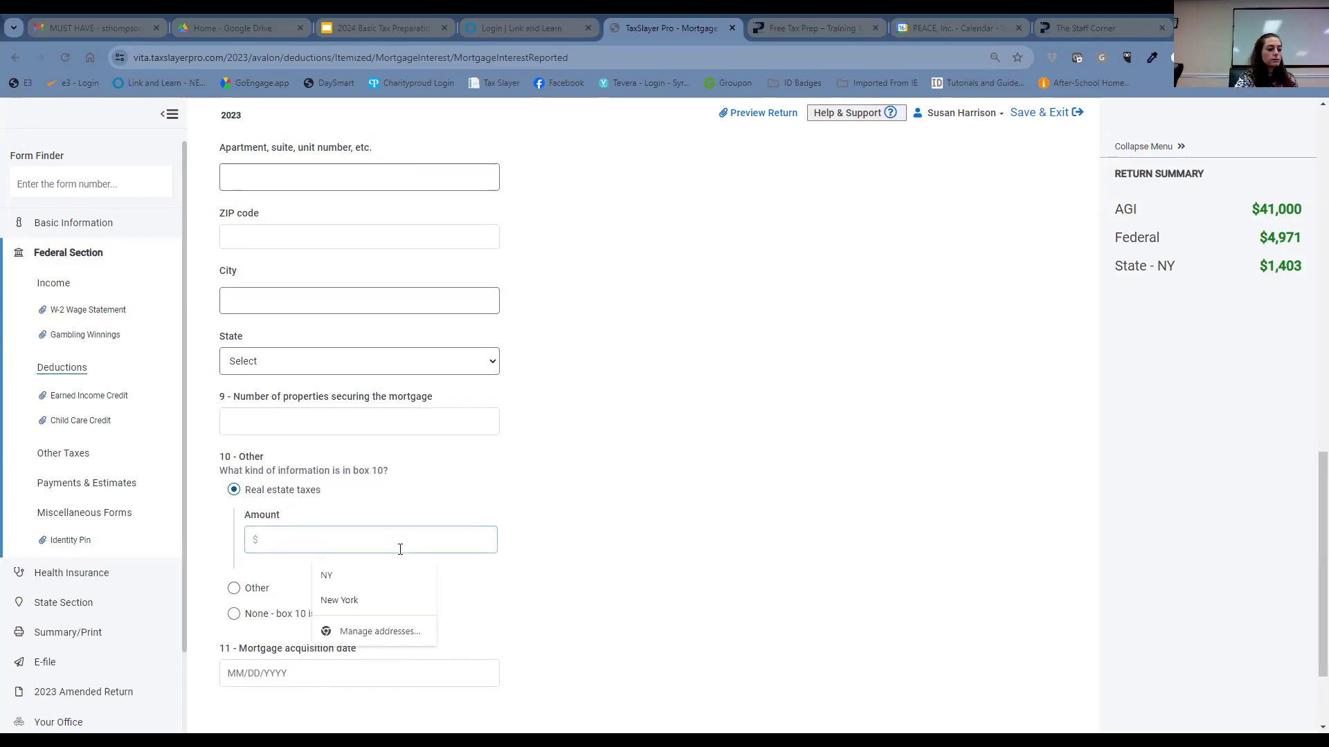
text(5600)
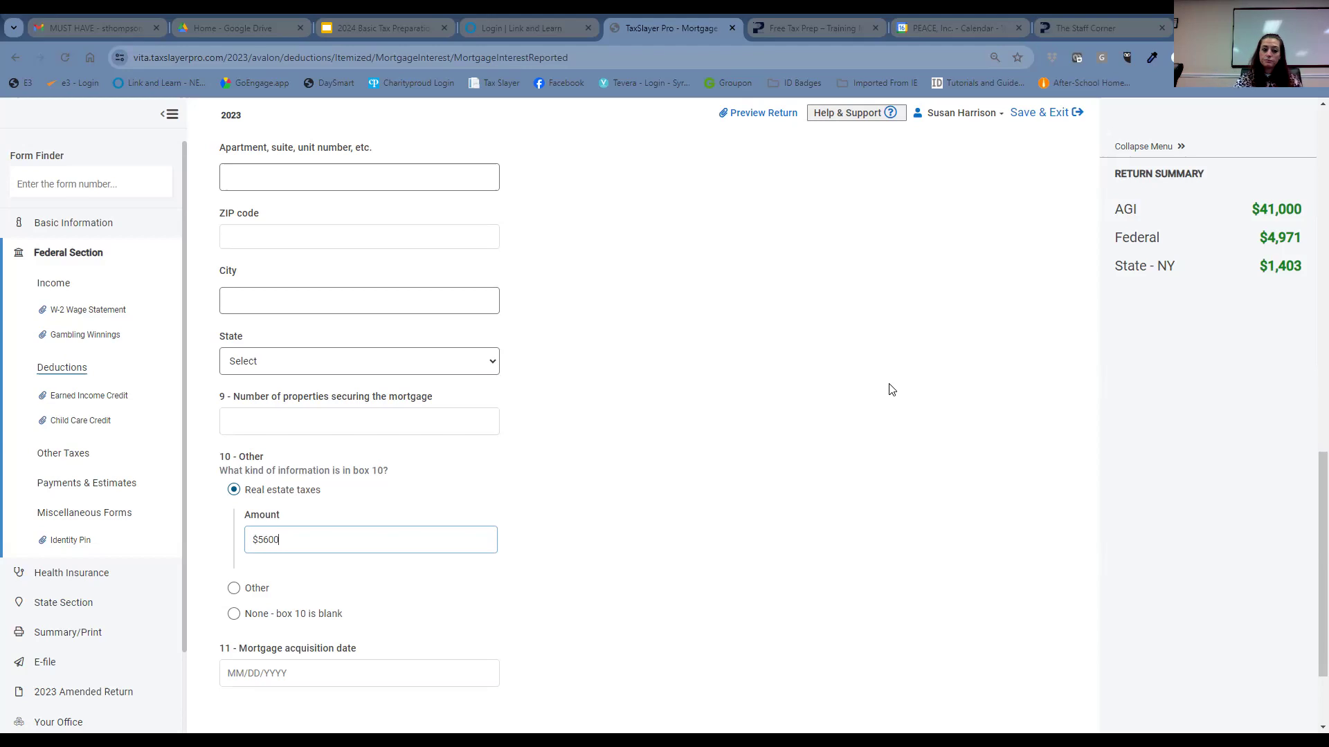
scroll(879, 385, down, 1)
scroll(878, 384, down, 1)
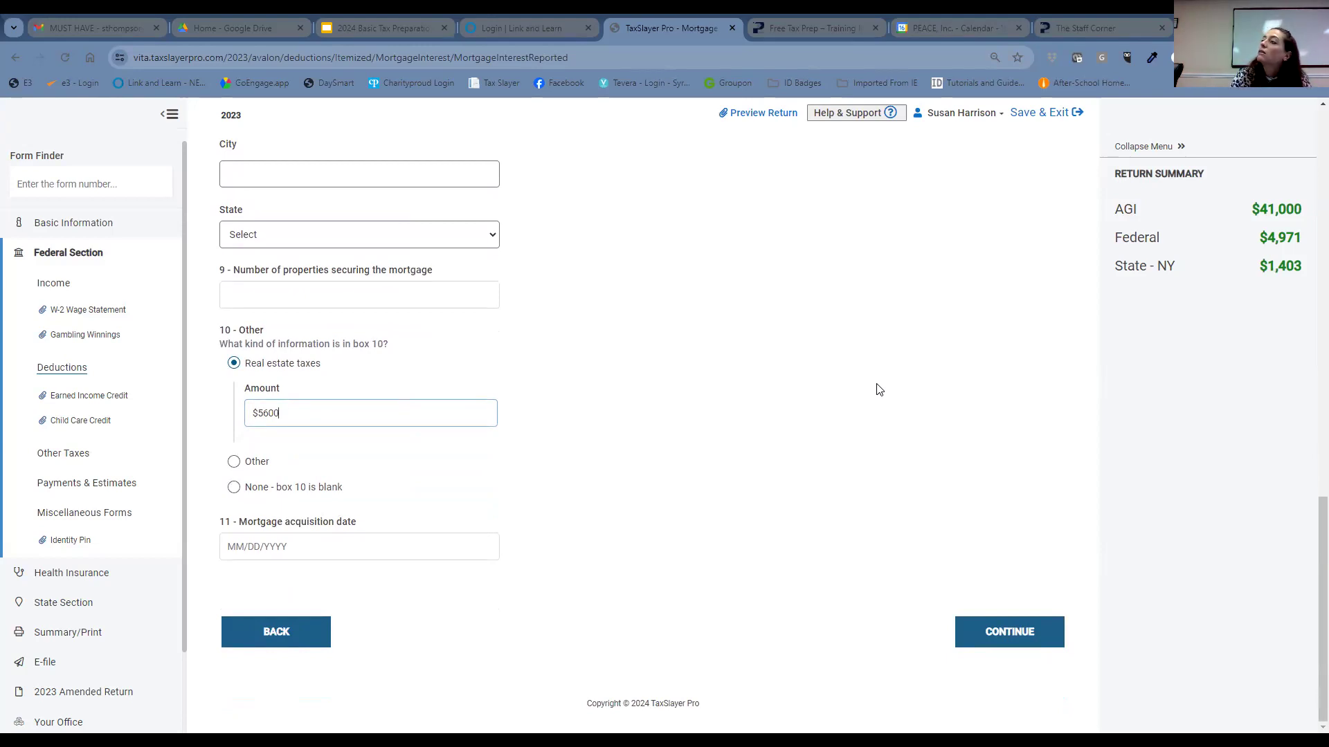
scroll(899, 350, up, 3)
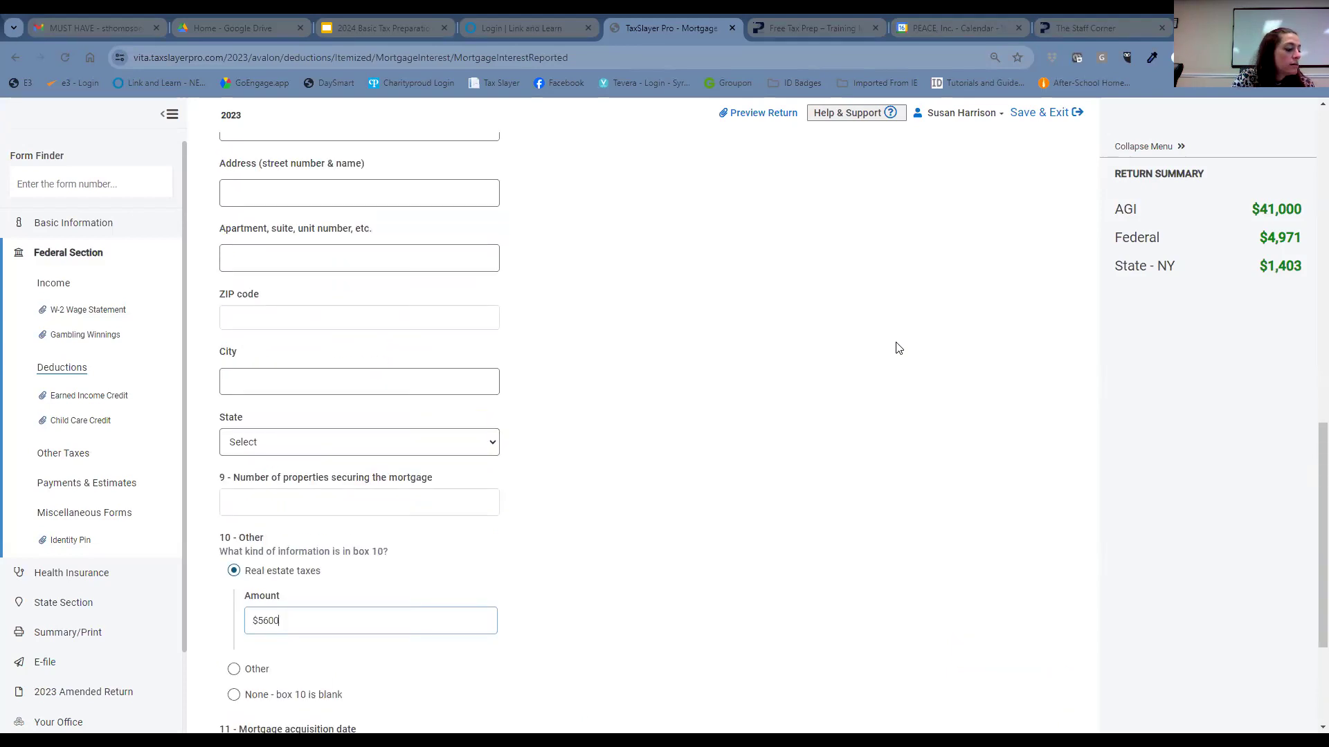
scroll(898, 348, up, 1)
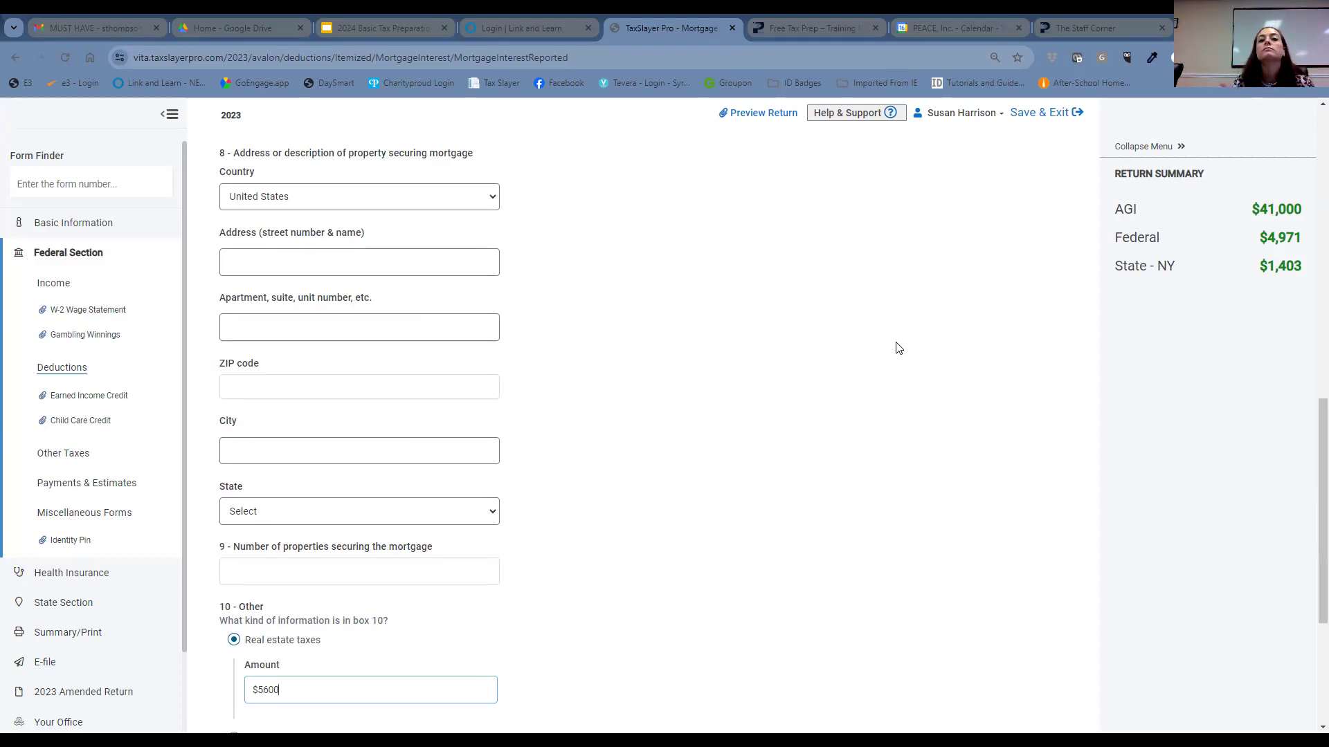
scroll(893, 347, down, 3)
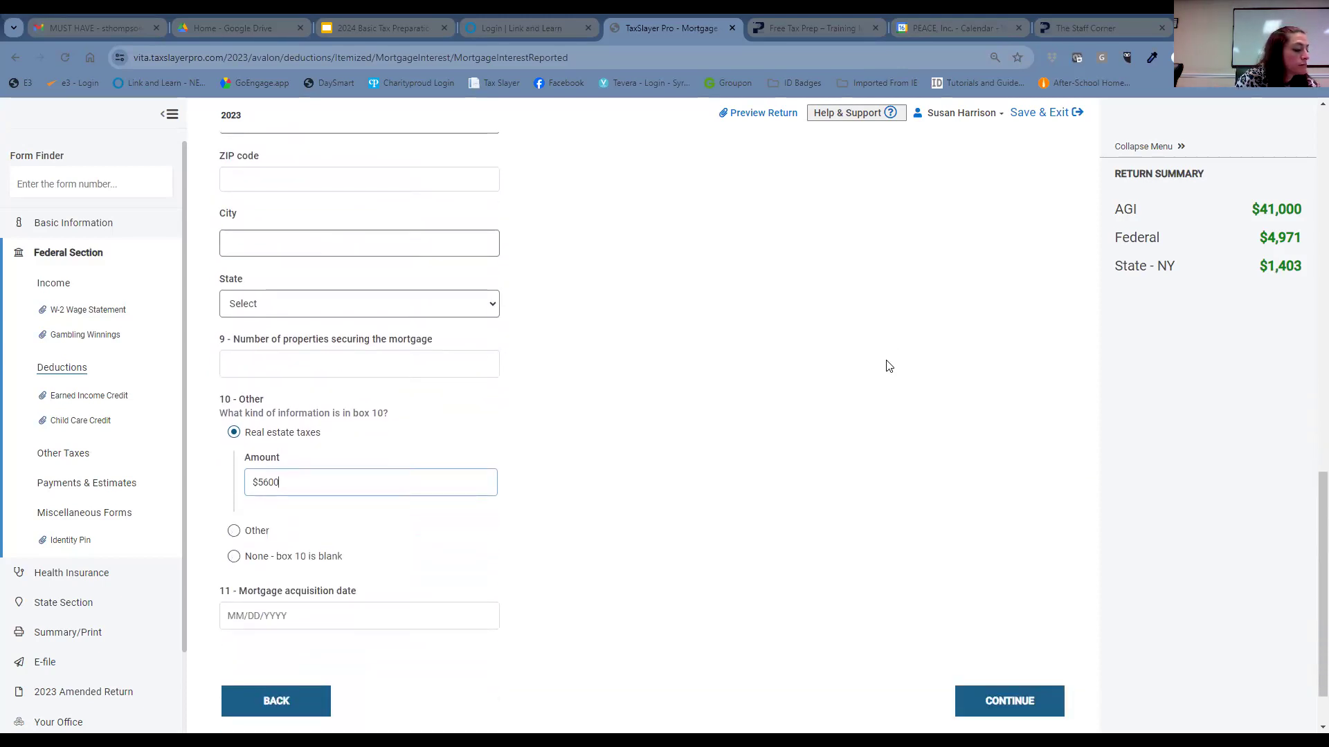
scroll(889, 366, up, 1)
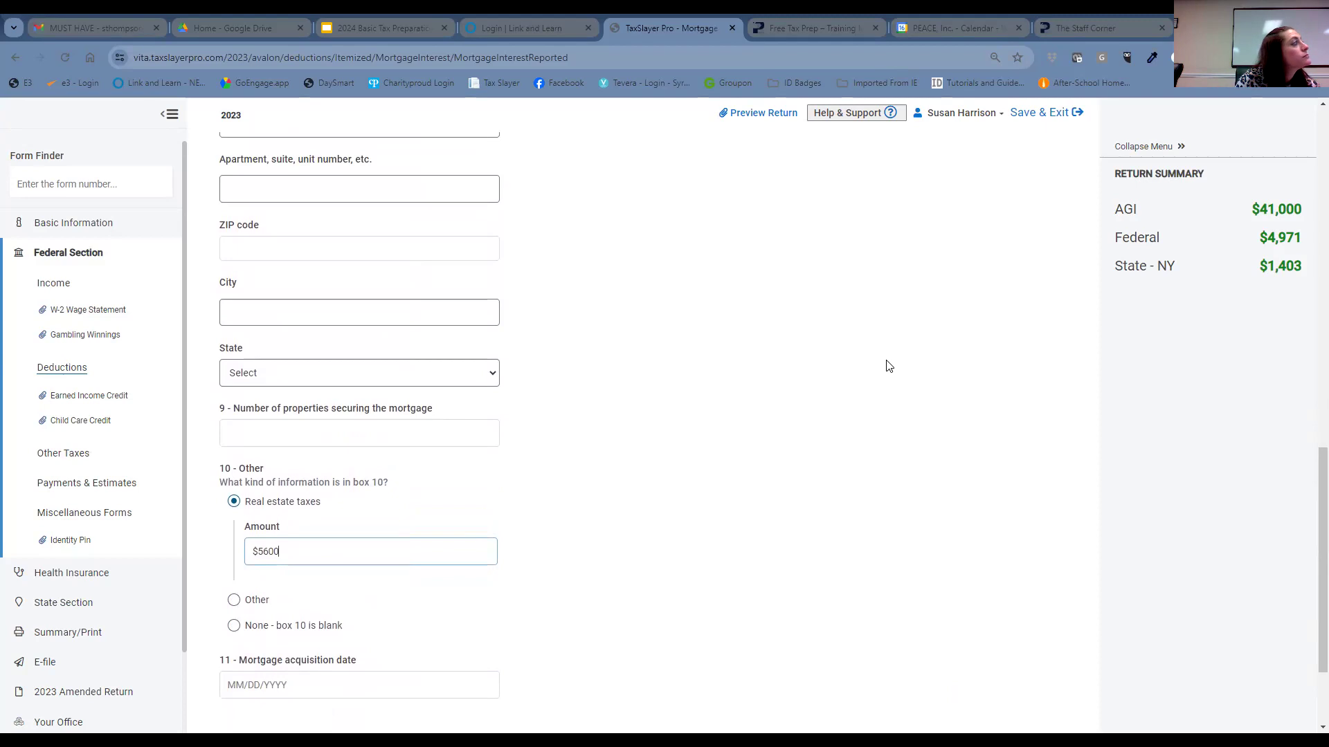
scroll(889, 366, up, 4)
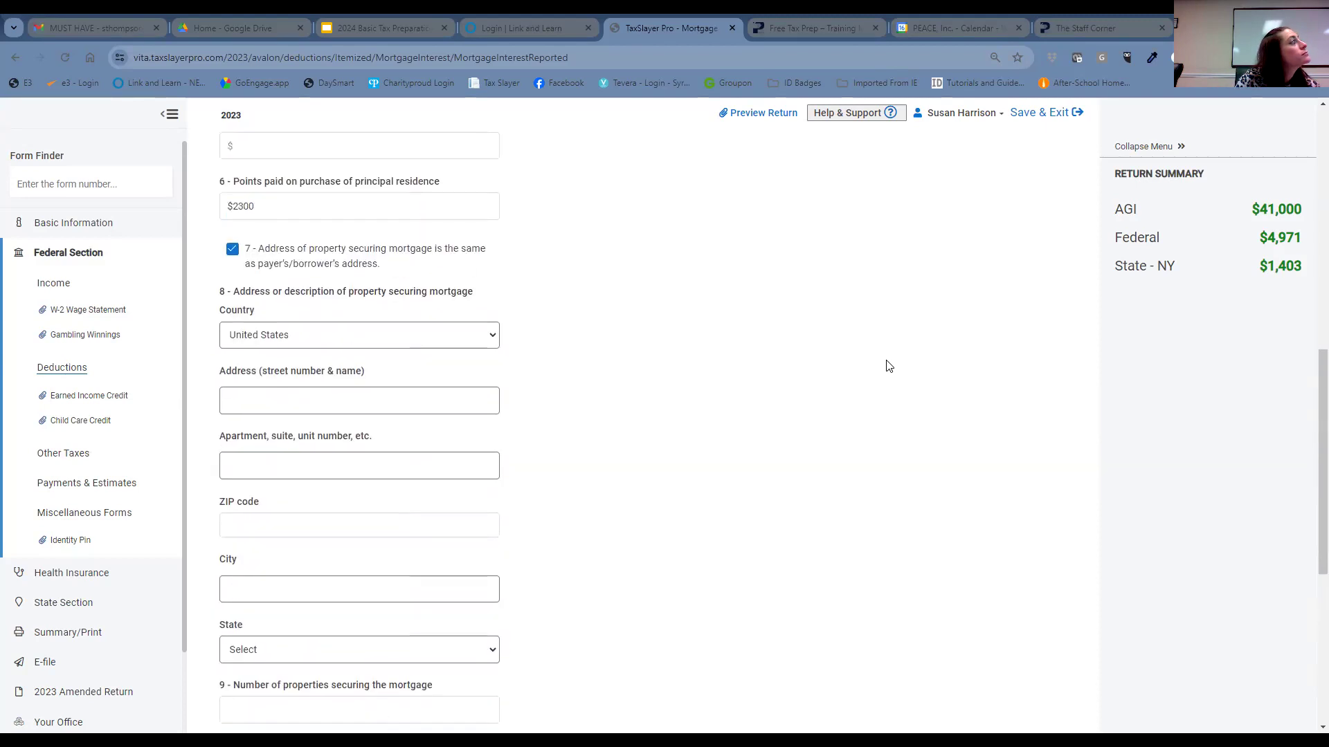
scroll(889, 367, down, 3)
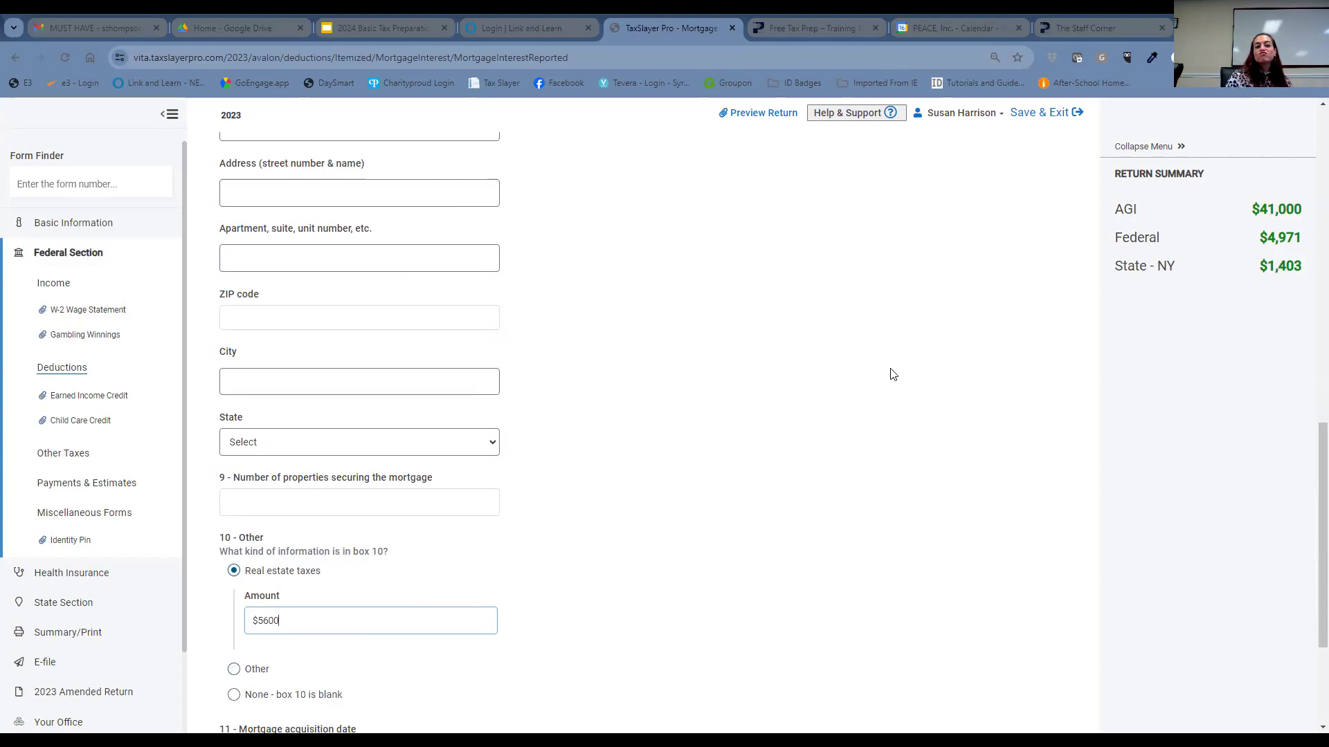
scroll(899, 376, up, 2)
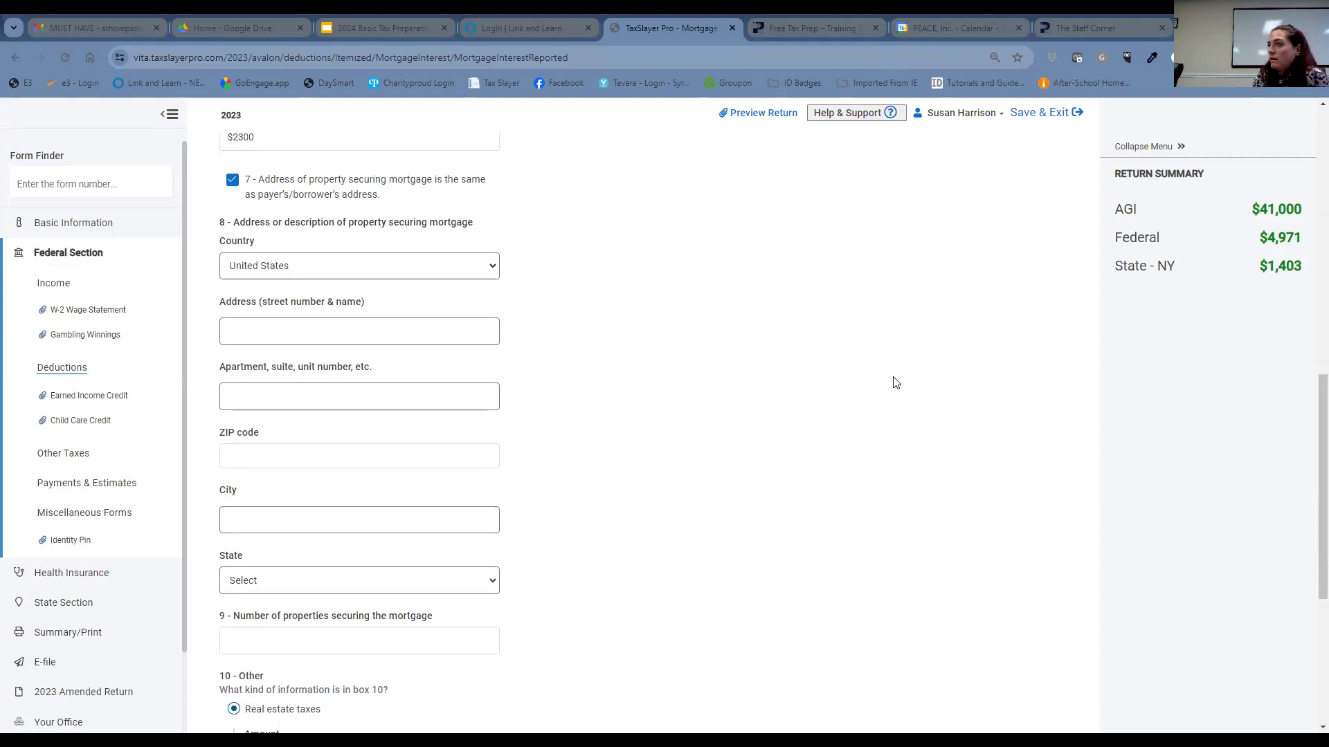
scroll(754, 319, down, 5)
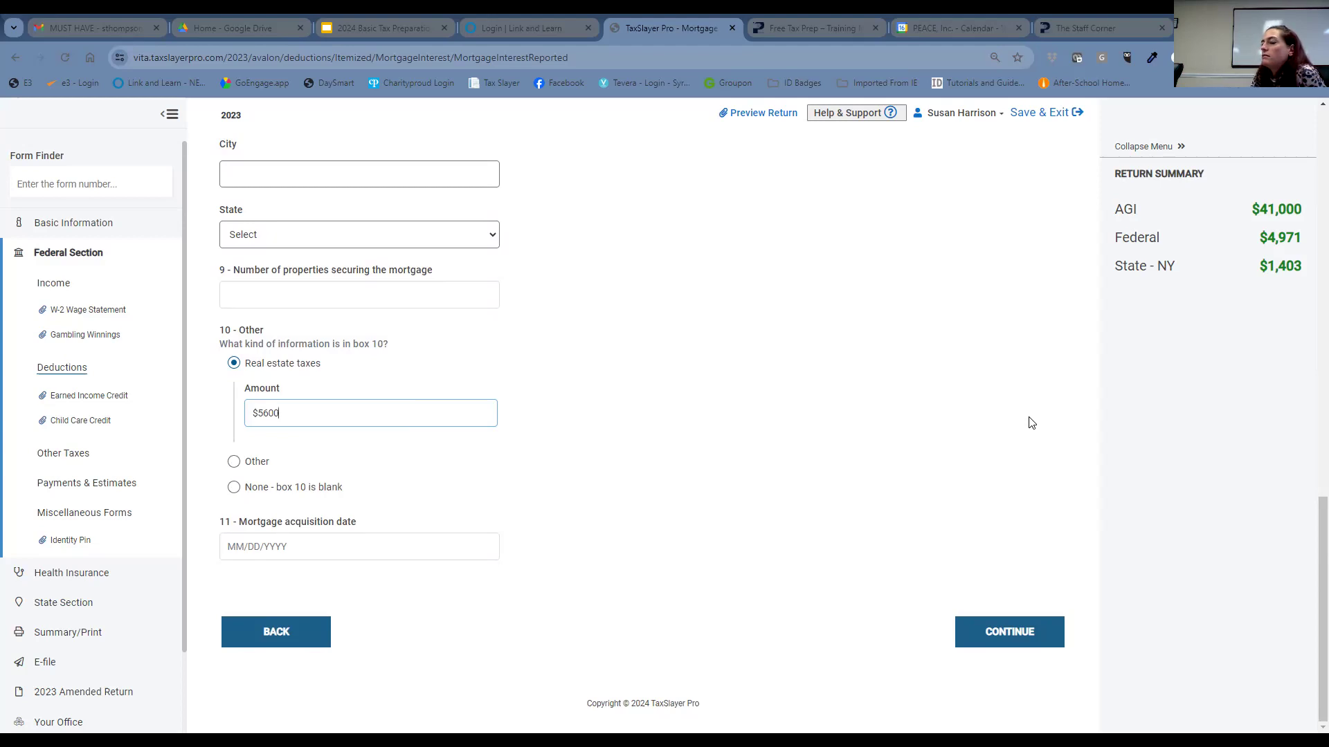
- Save the Form 1098 entry and pass the Mortgage Summary, bringing the federal refund to $5,586
click(1025, 633)
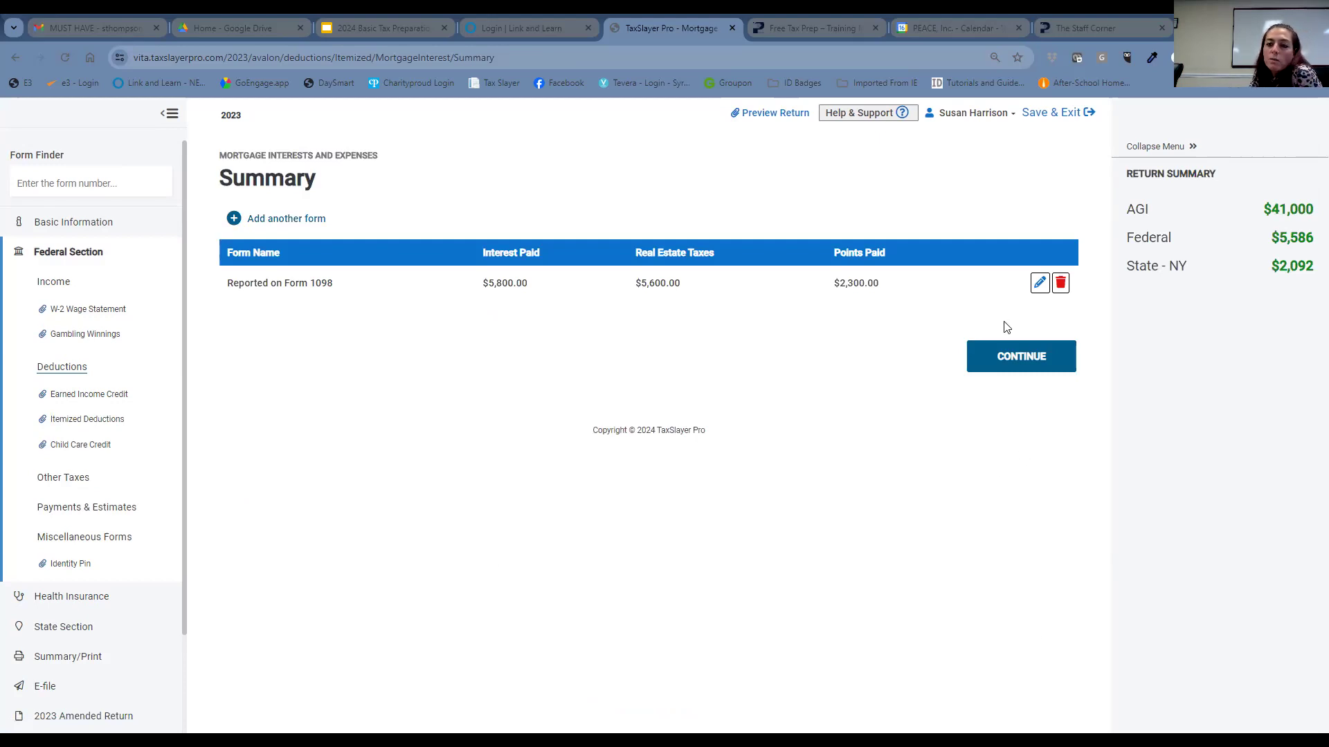
click(1028, 355)
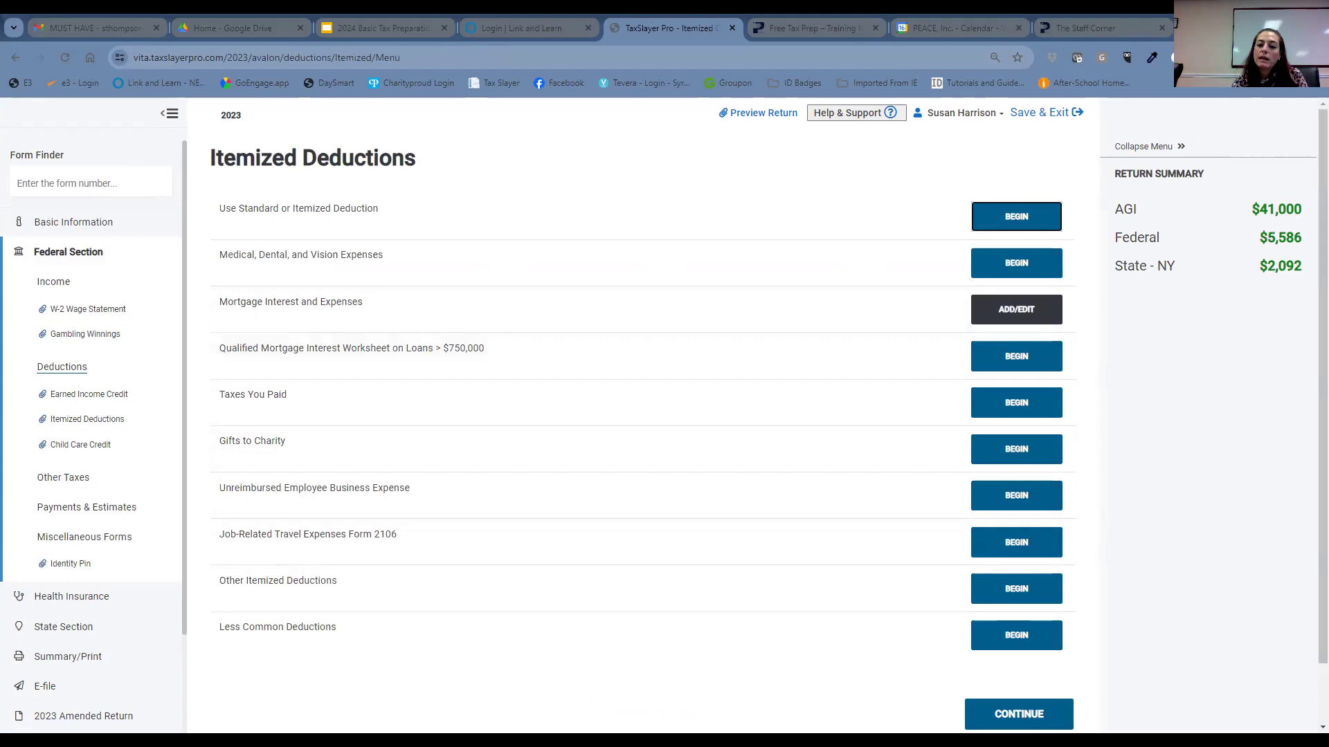
- Finish Itemized Deductions and begin the Adjustments section from the Deductions page
click(1044, 717)
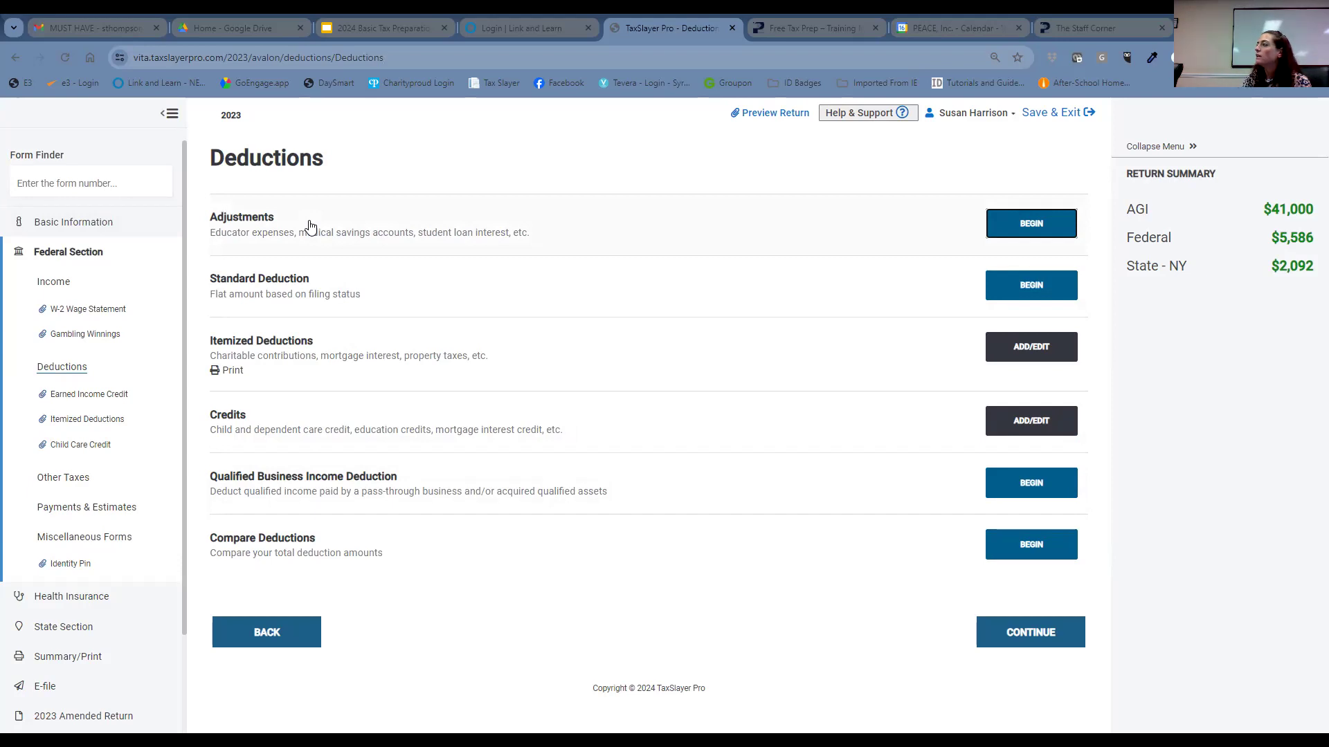
click(57, 183)
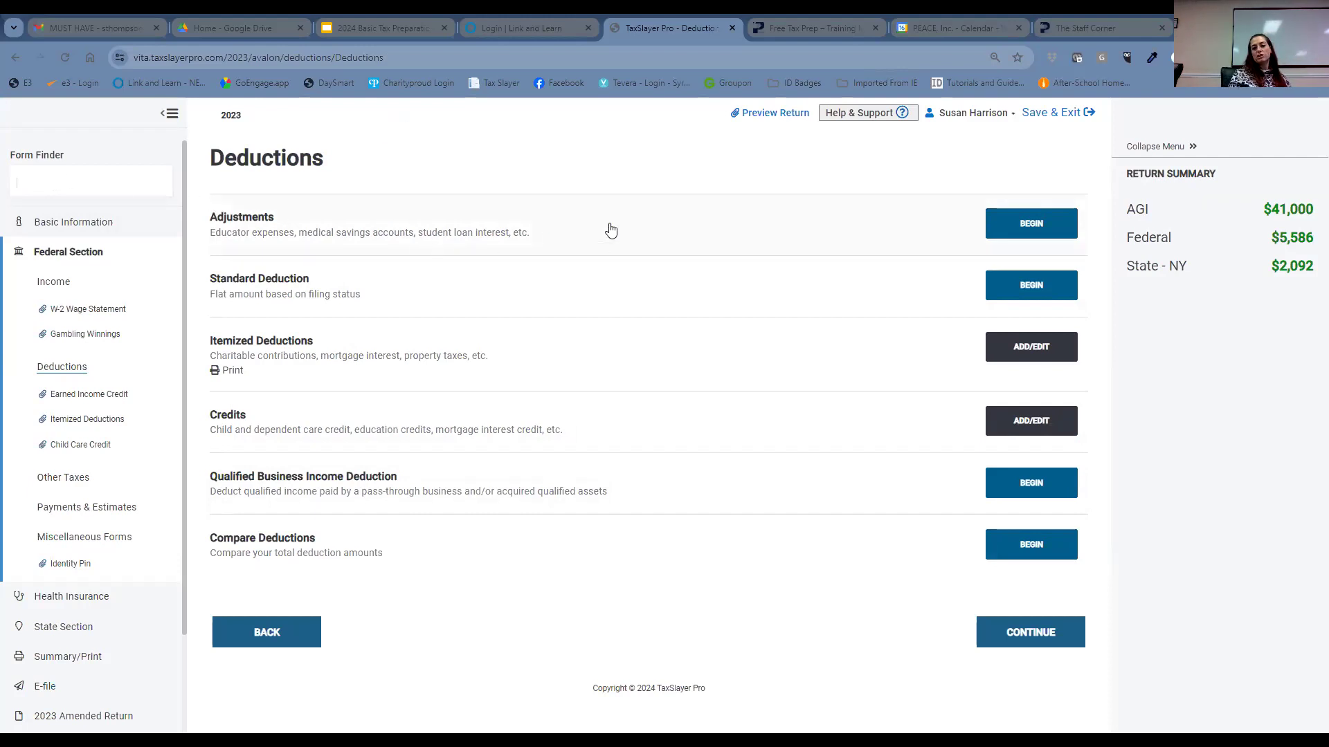
click(991, 234)
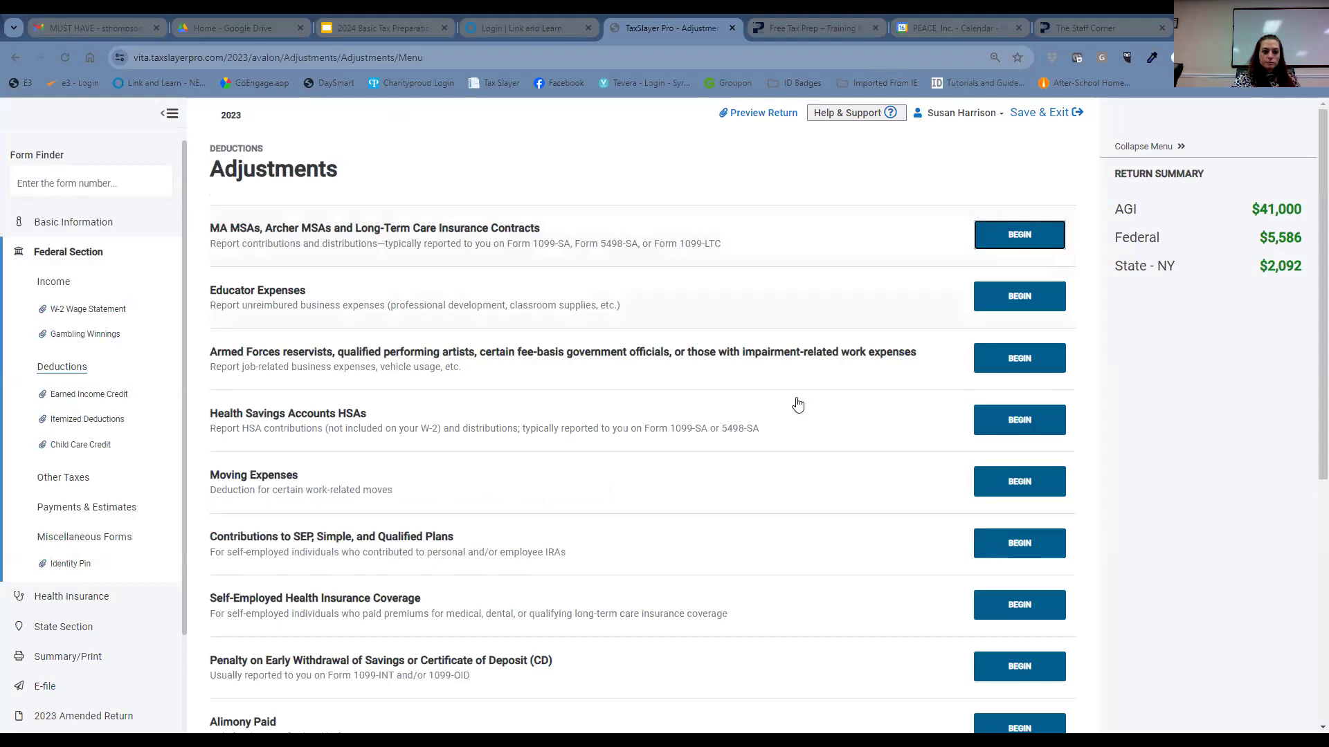
- Open the Student Loan Interest entry from further down the Adjustments list
scroll(629, 414, down, 1)
scroll(629, 414, down, 5)
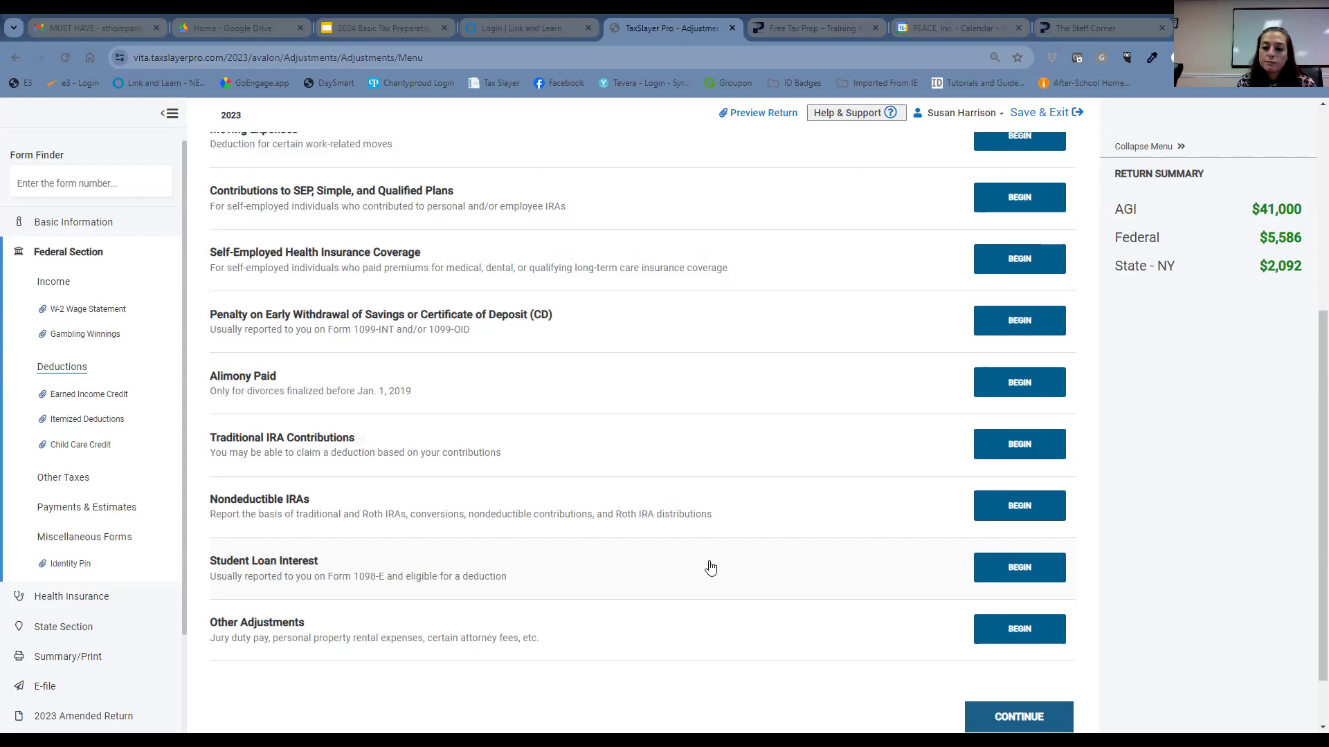
click(1031, 571)
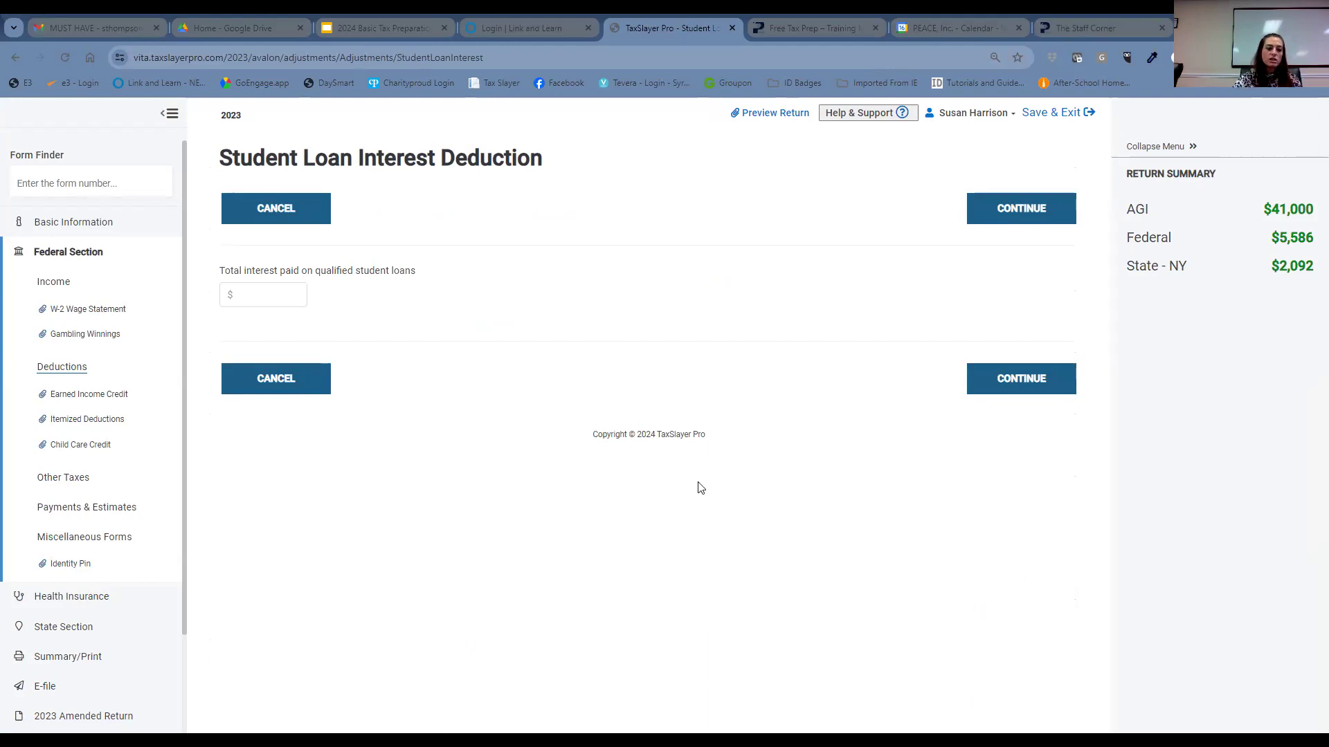
- Enter $2900 as the total interest paid on qualified student loans
click(287, 295)
click(281, 292)
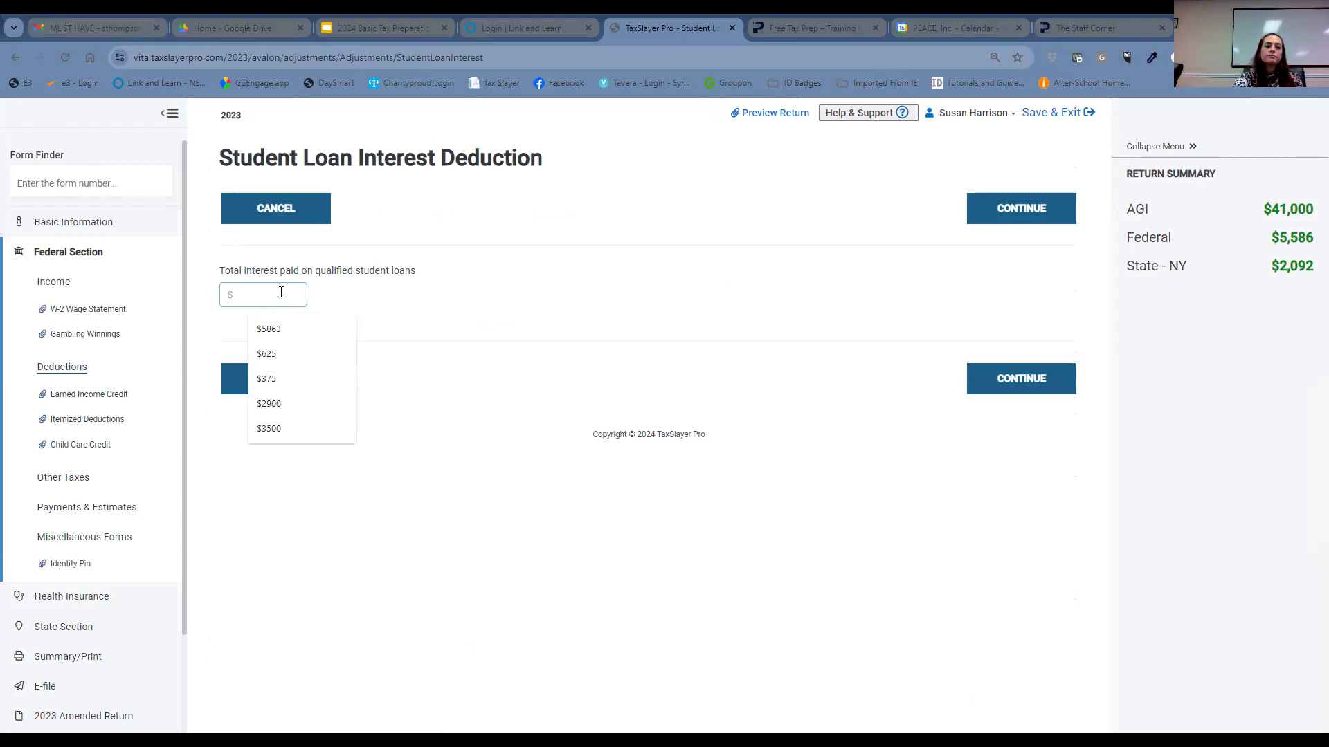
text($2900)
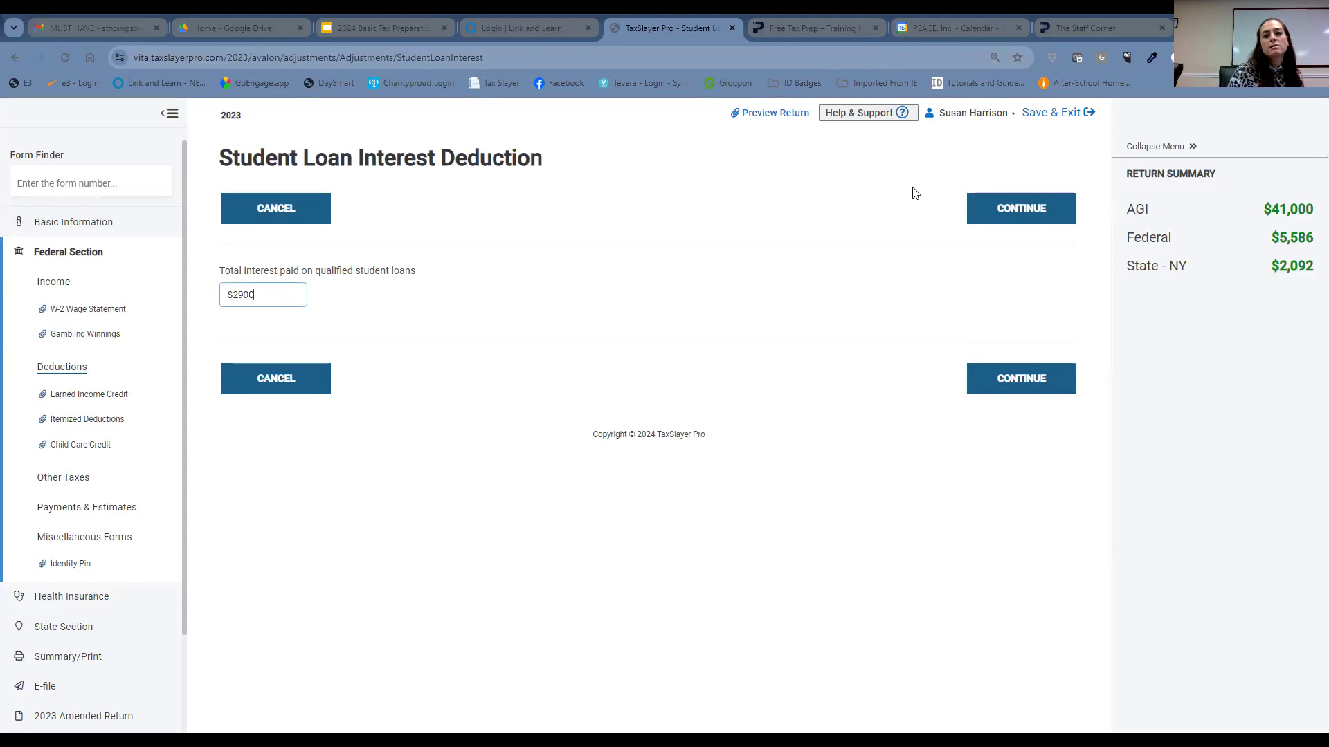
- Save the $2900 student loan interest, lowering AGI to $38,500, and close out Adjustments
click(1020, 387)
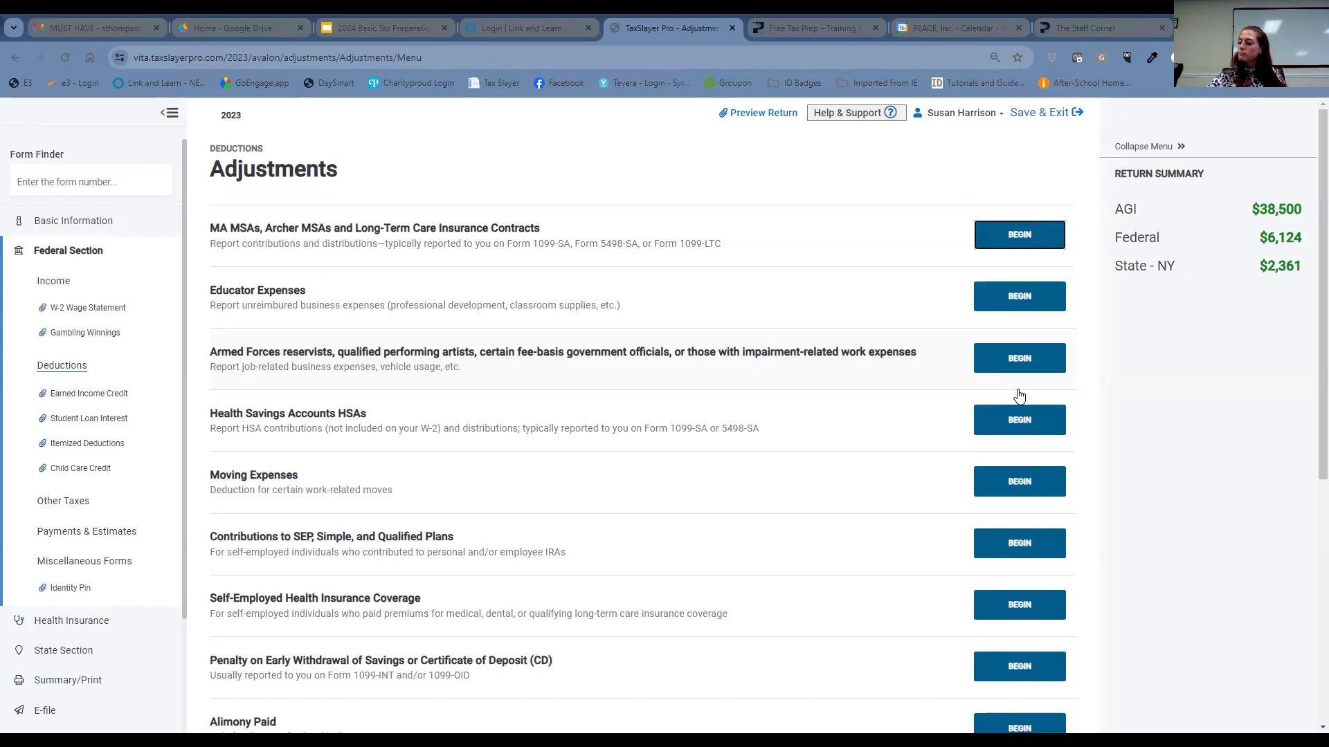
scroll(908, 330, down, 6)
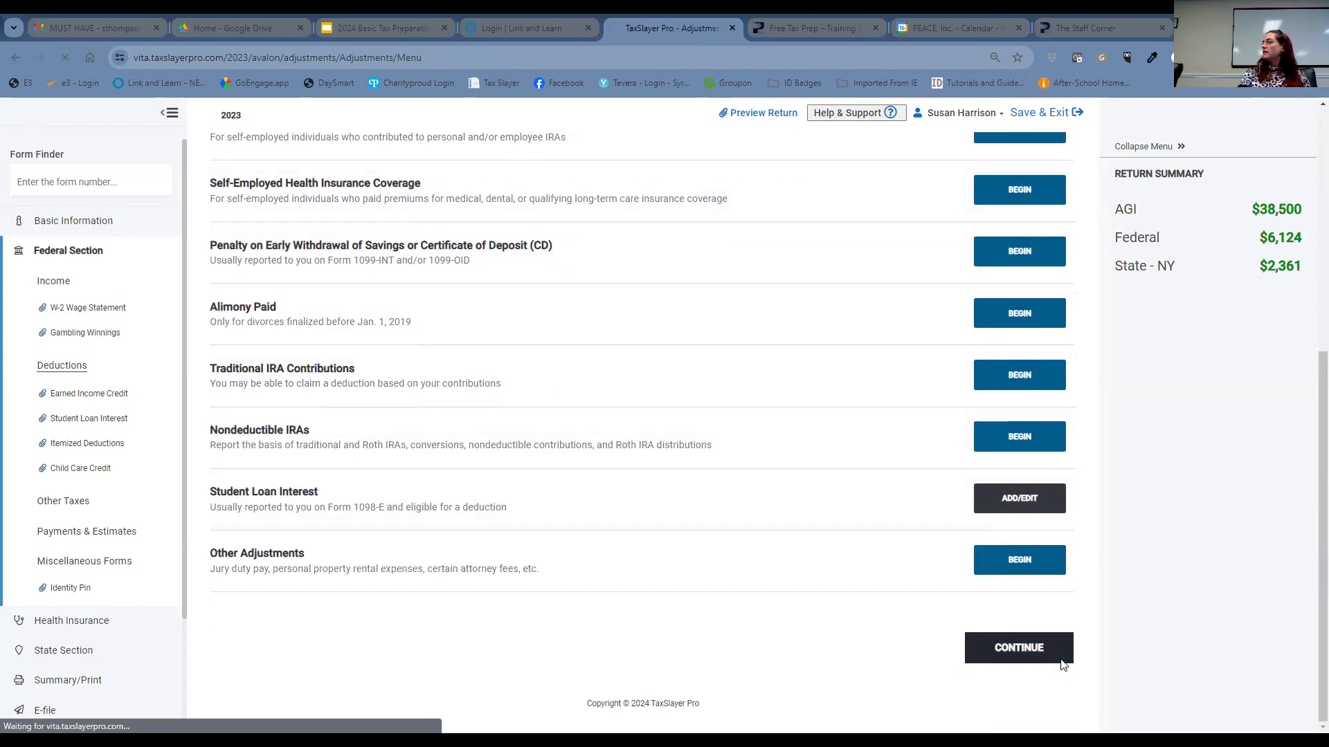
click(1057, 659)
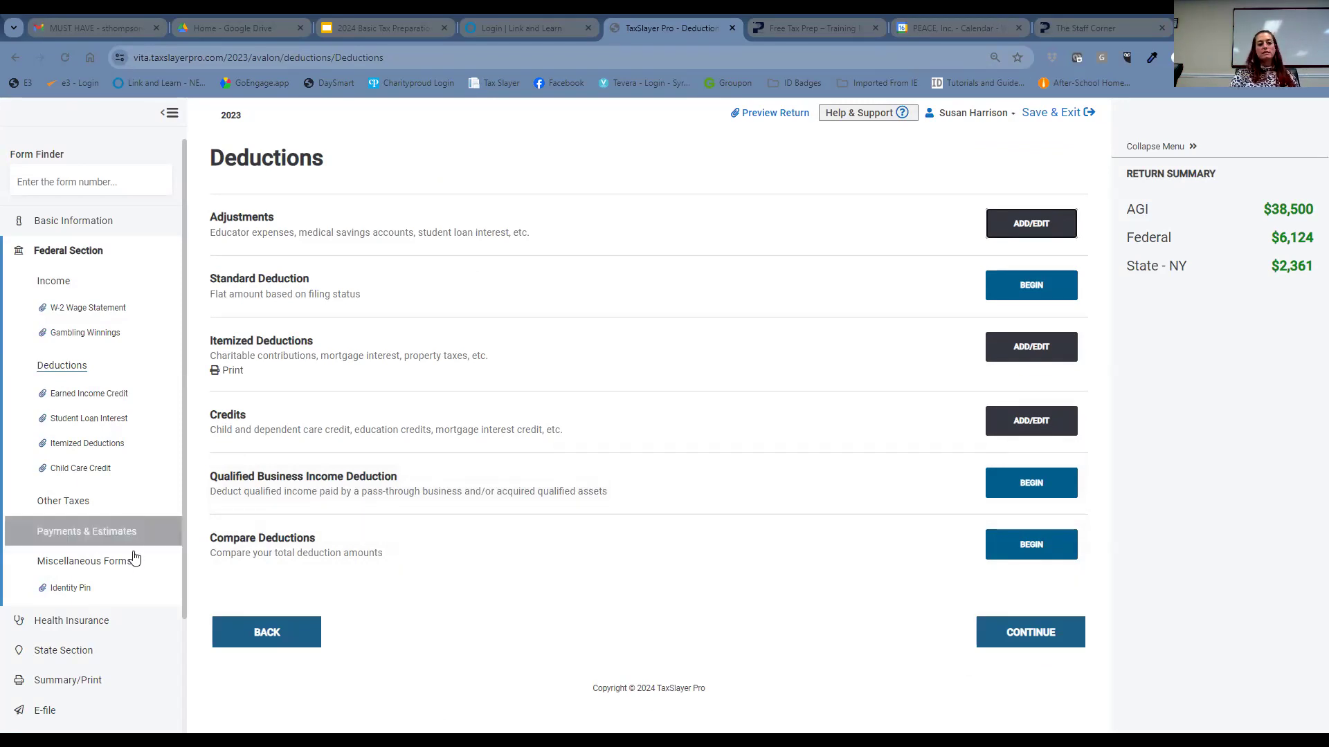
- Go to the Health Insurance section's Affordable Care Act Form 1095-A question
click(131, 625)
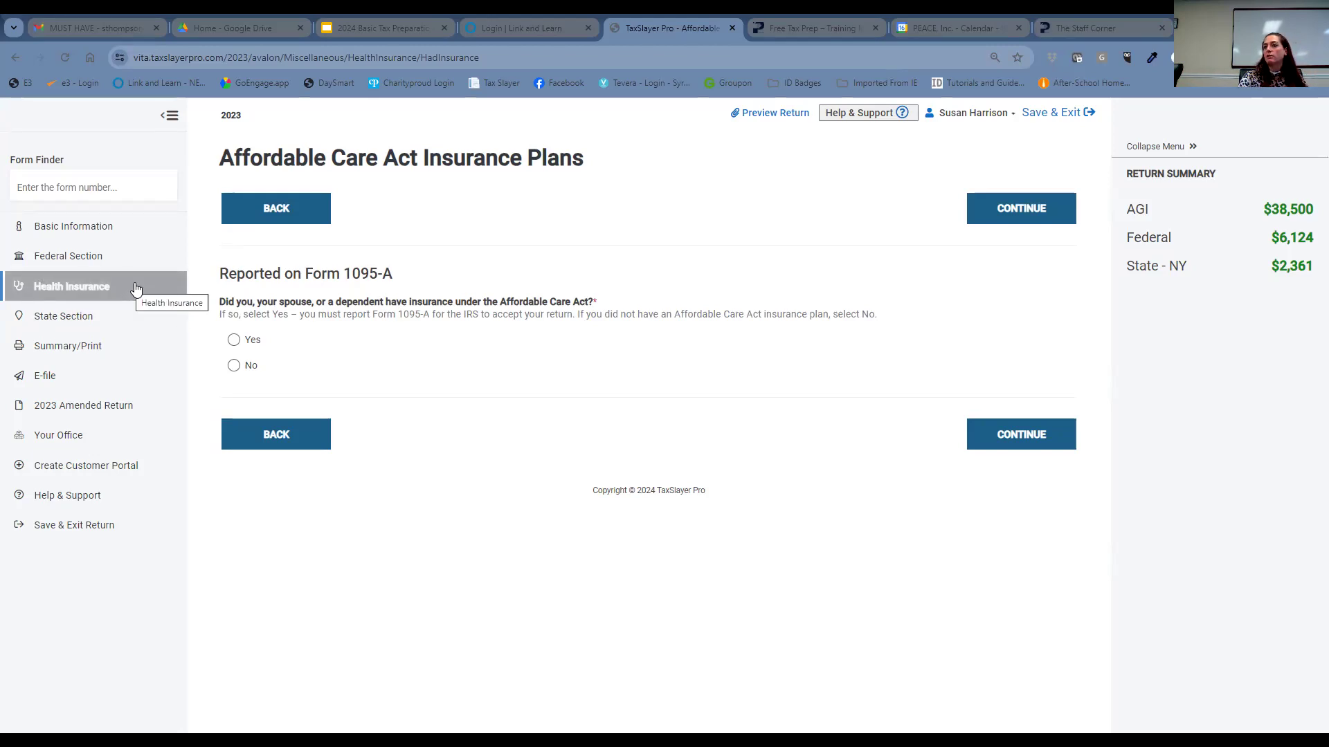
- Answer No to the Form 1095-A coverage question and continue to the State Return page
click(233, 371)
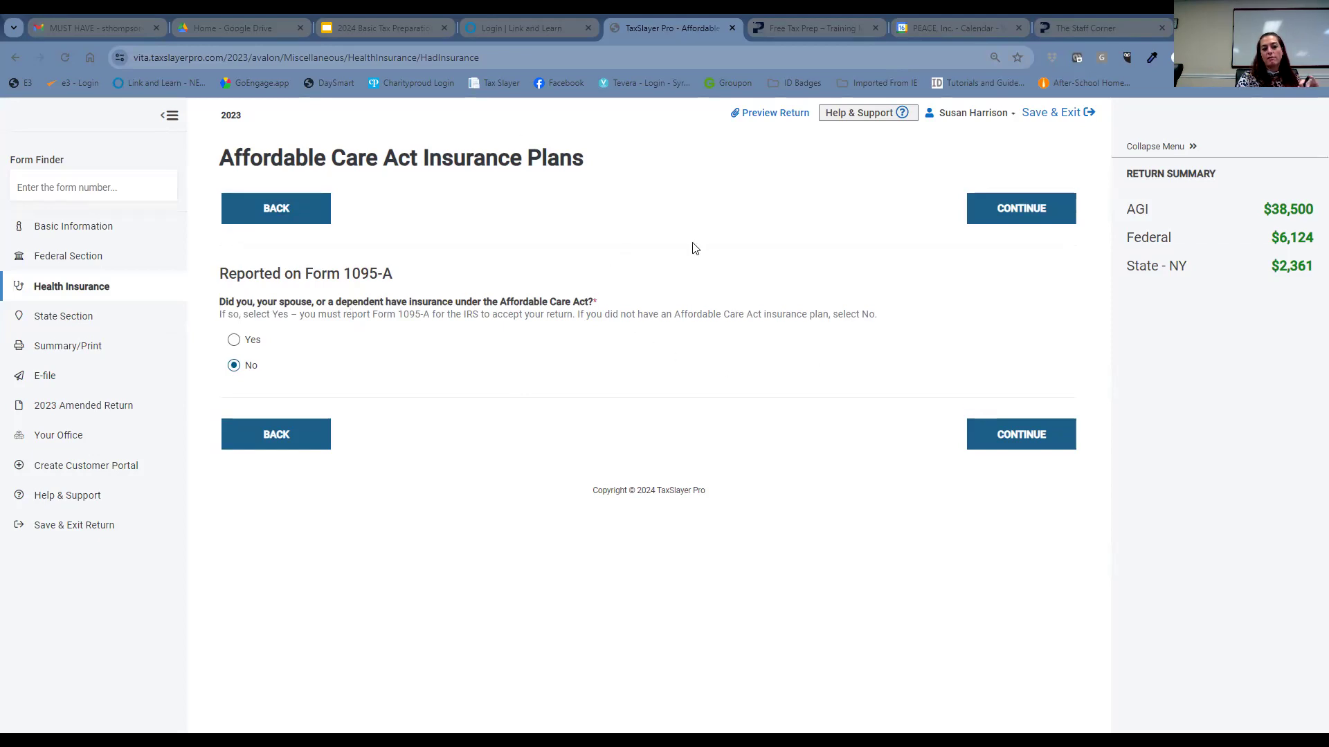
click(1012, 438)
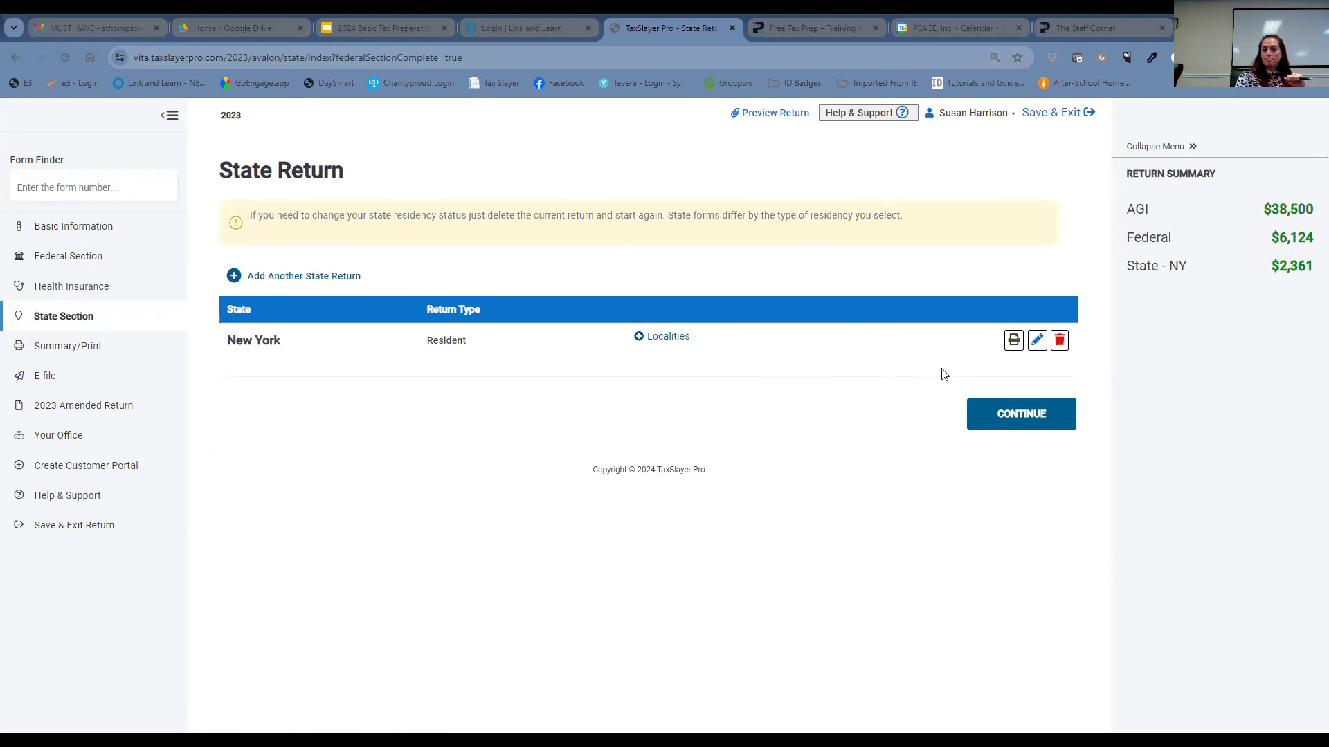
- Edit the New York resident return and open its Credits list showing IT-249, IT-272 and IT-214
click(1038, 340)
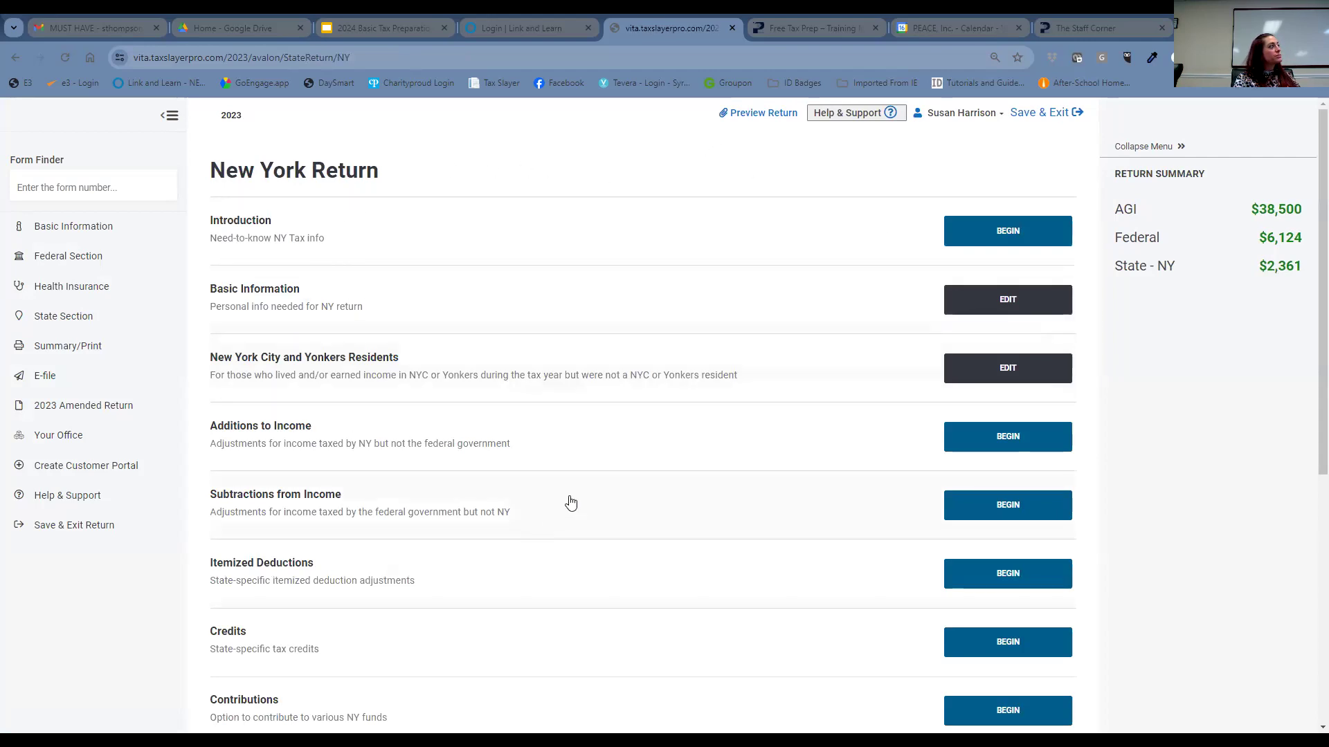
scroll(569, 500, down, 1)
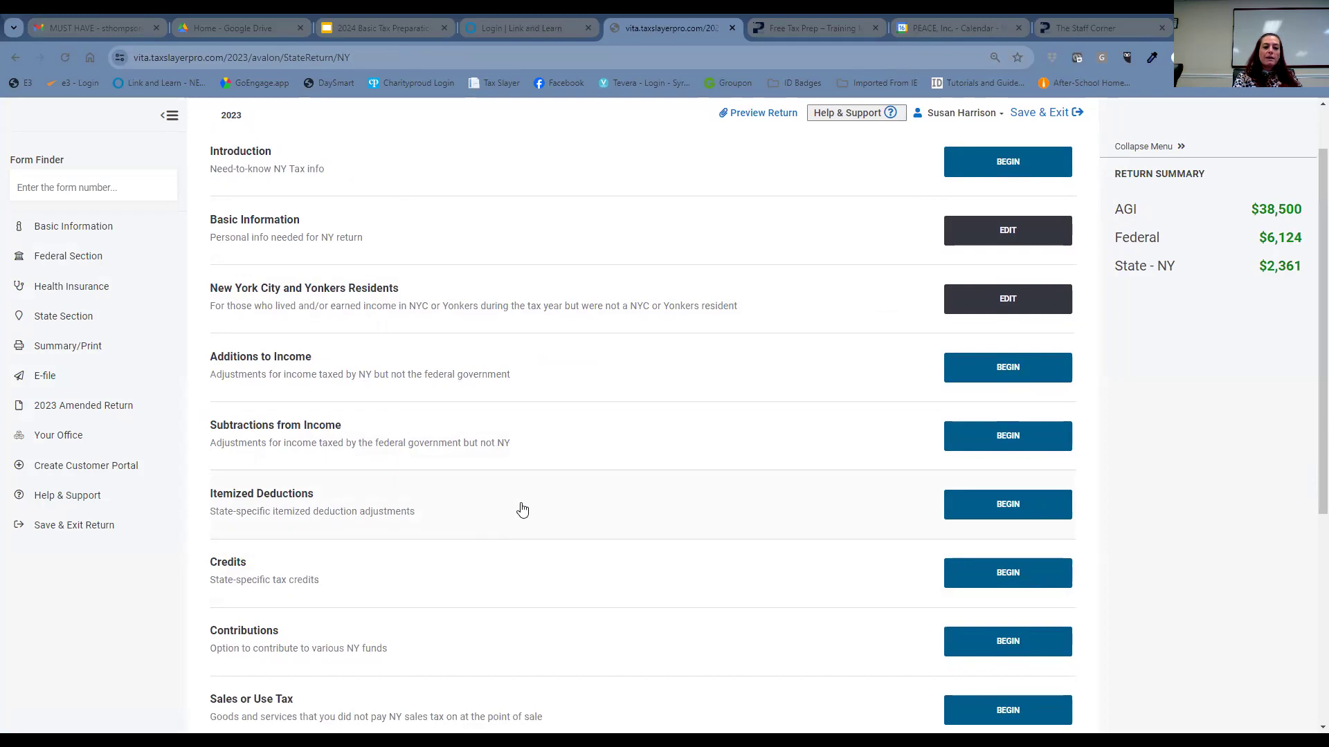
click(954, 506)
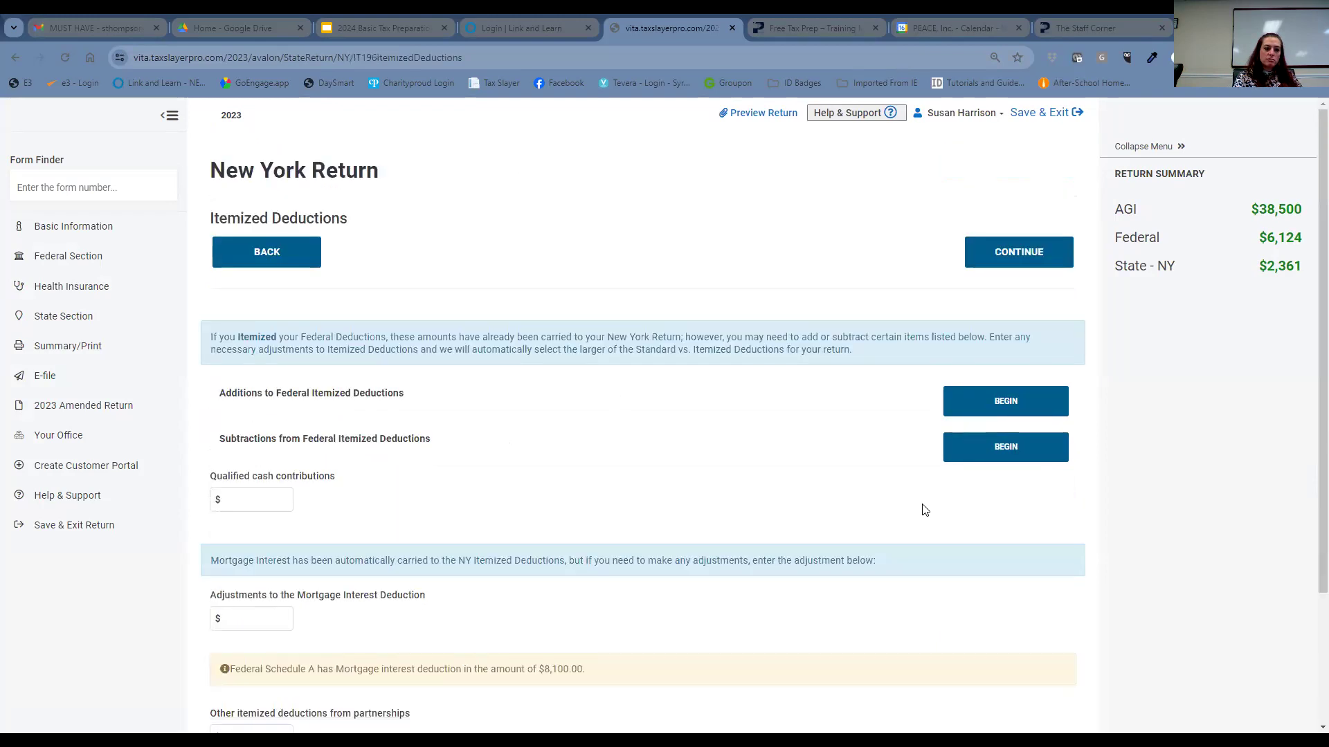
click(287, 255)
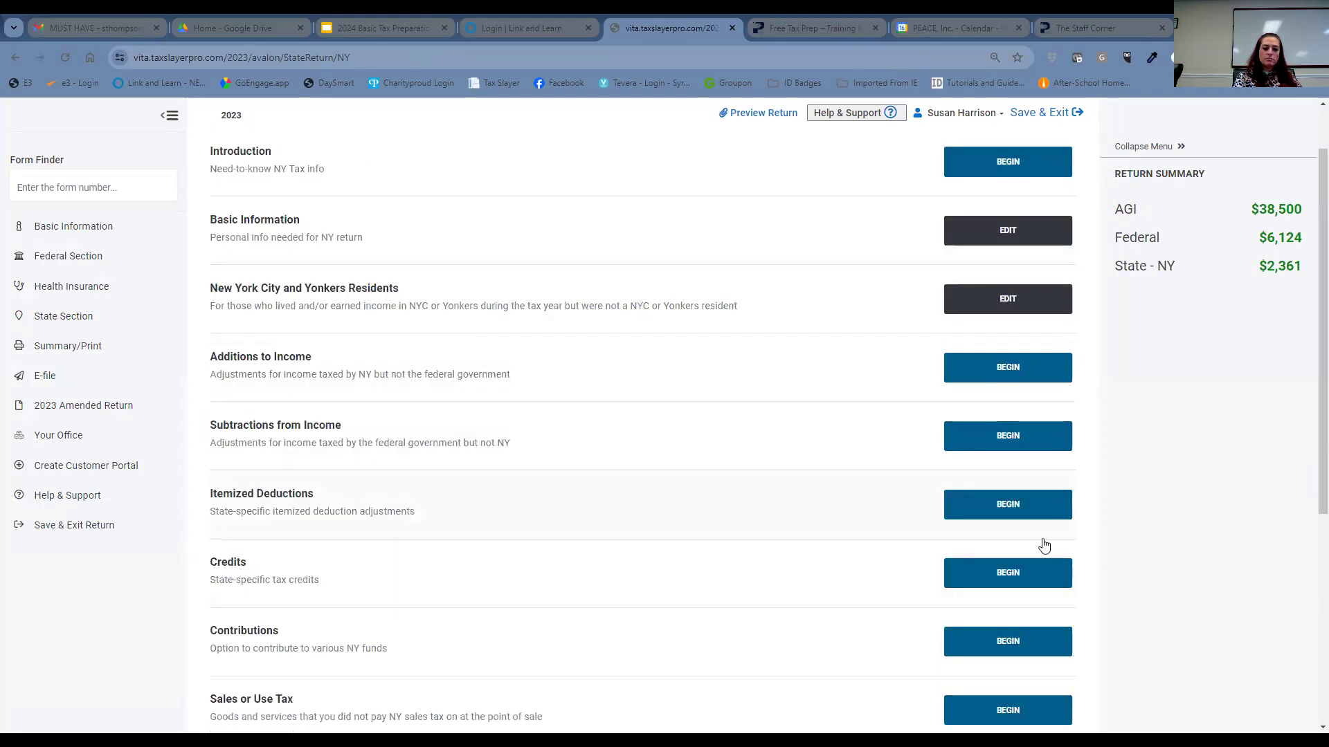
click(1009, 573)
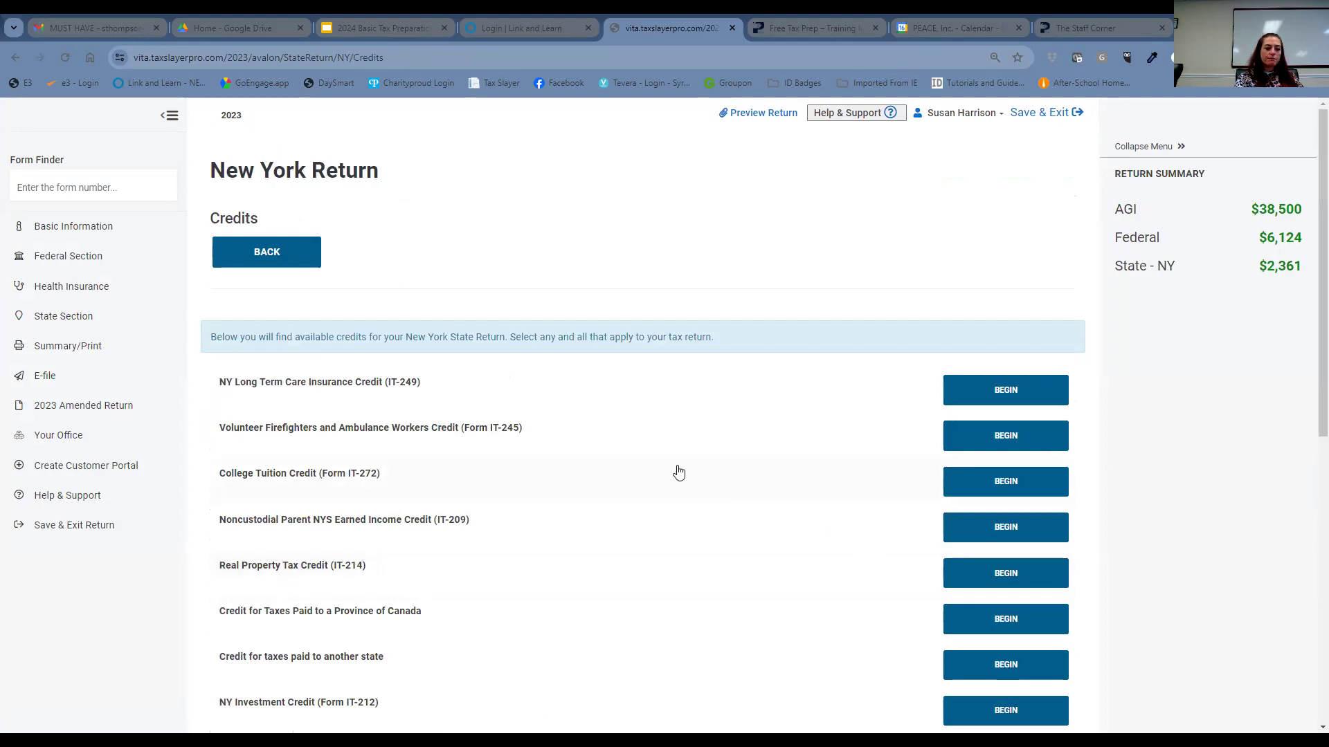
scroll(674, 467, down, 1)
scroll(674, 467, down, 6)
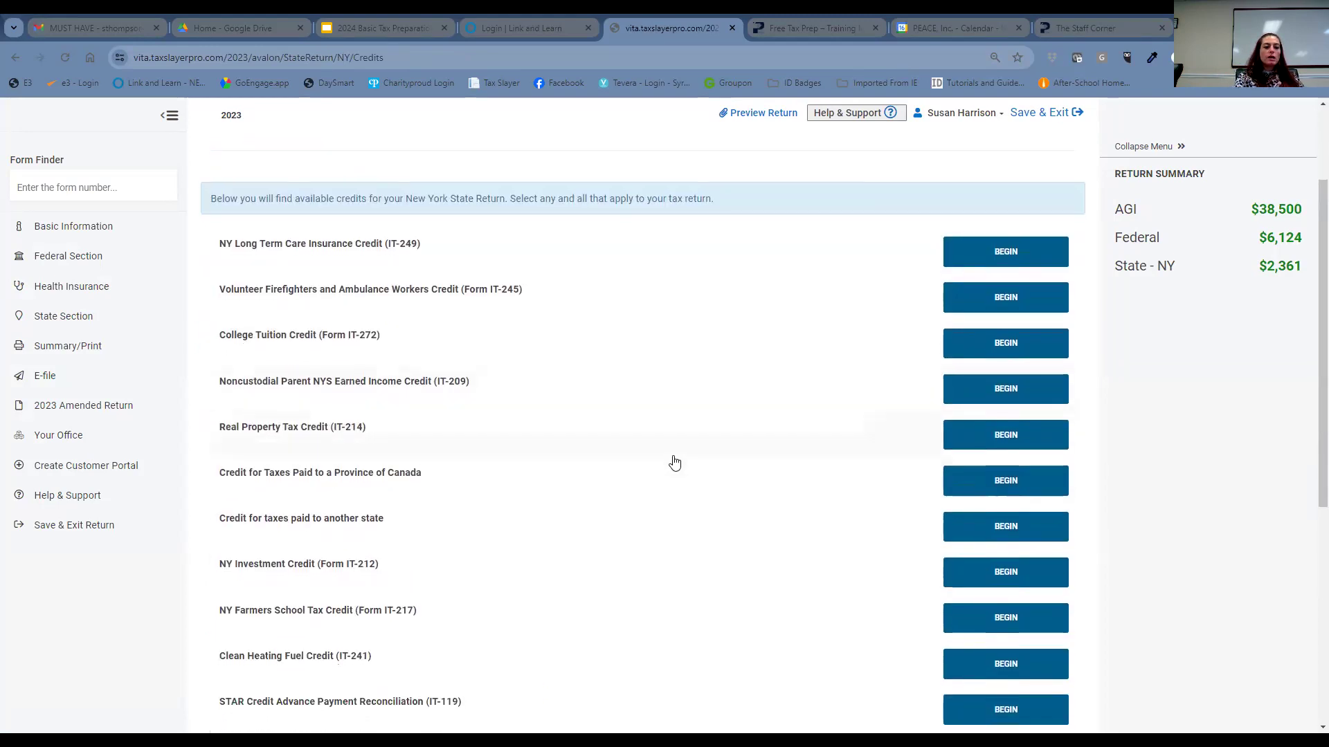
scroll(676, 462, down, 1)
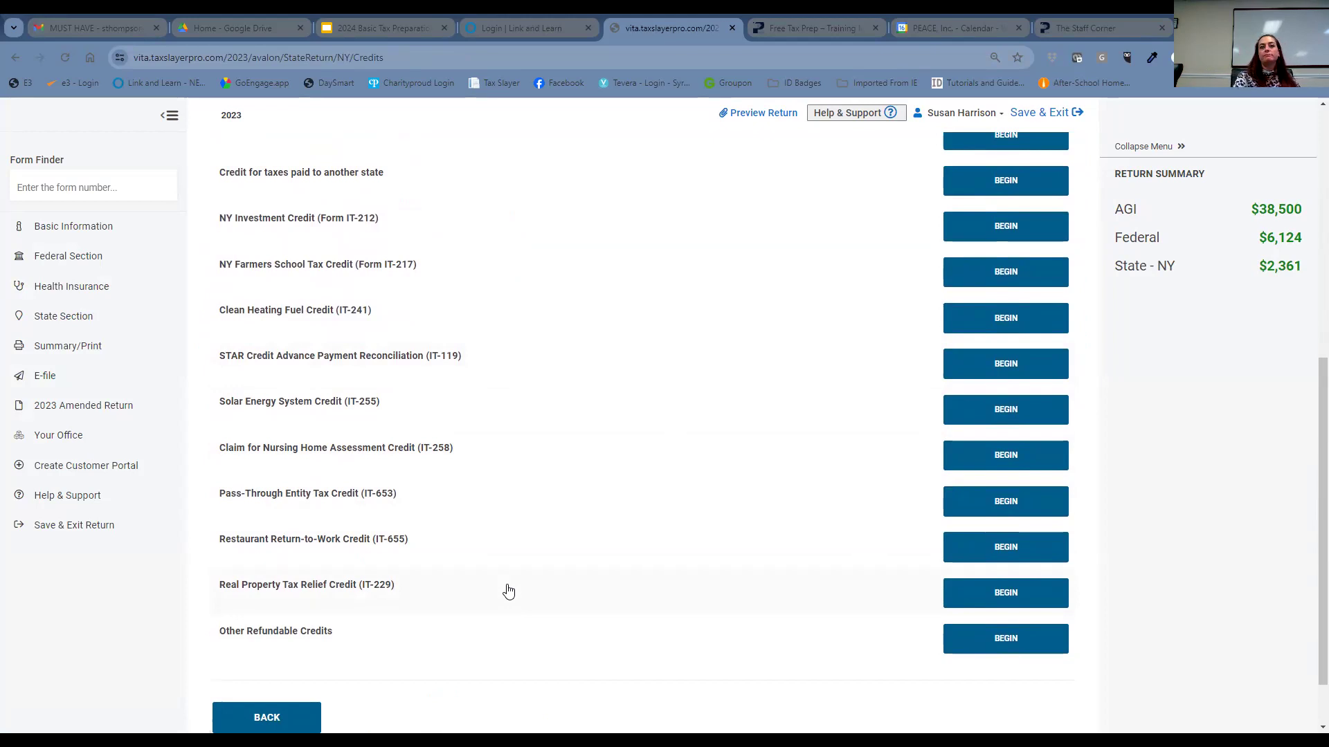
- Start IT-229 and answer Yes to residency, occupancy/property tax, STAR eligibility and nonresidential rent questions
click(983, 594)
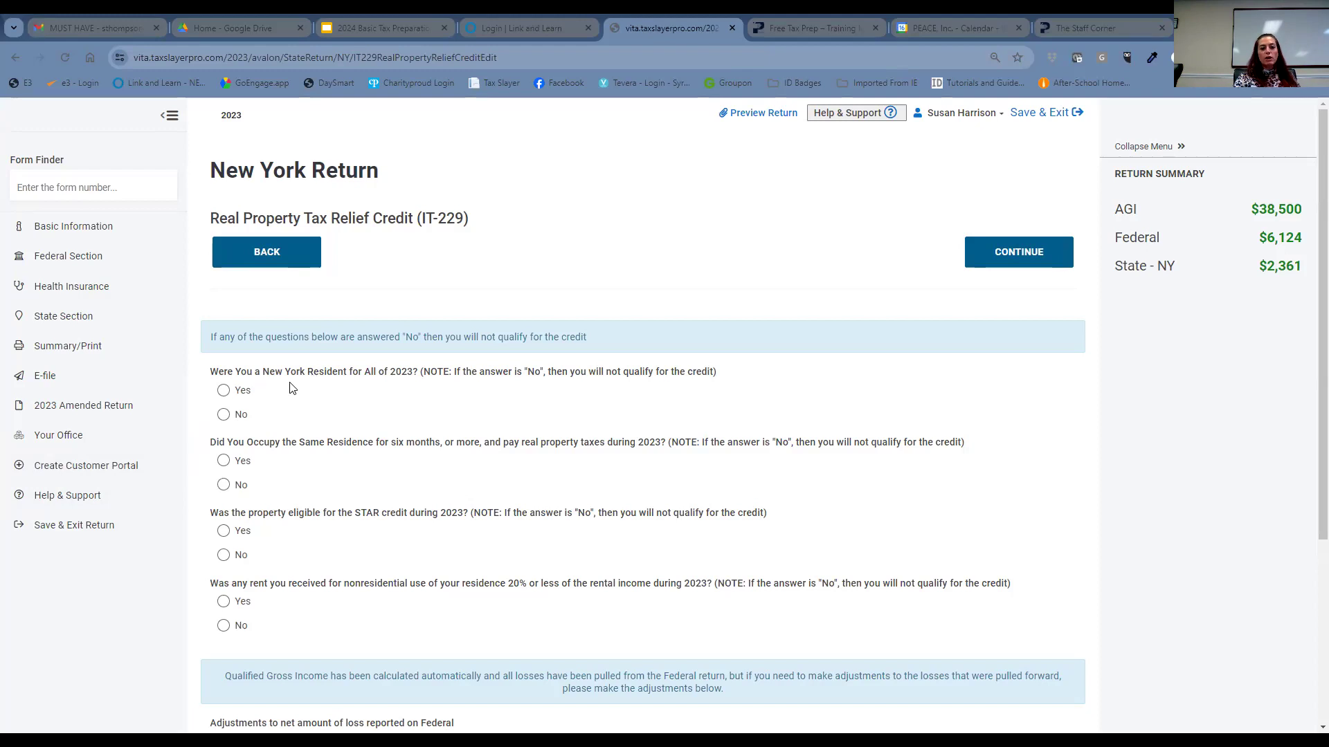
click(224, 391)
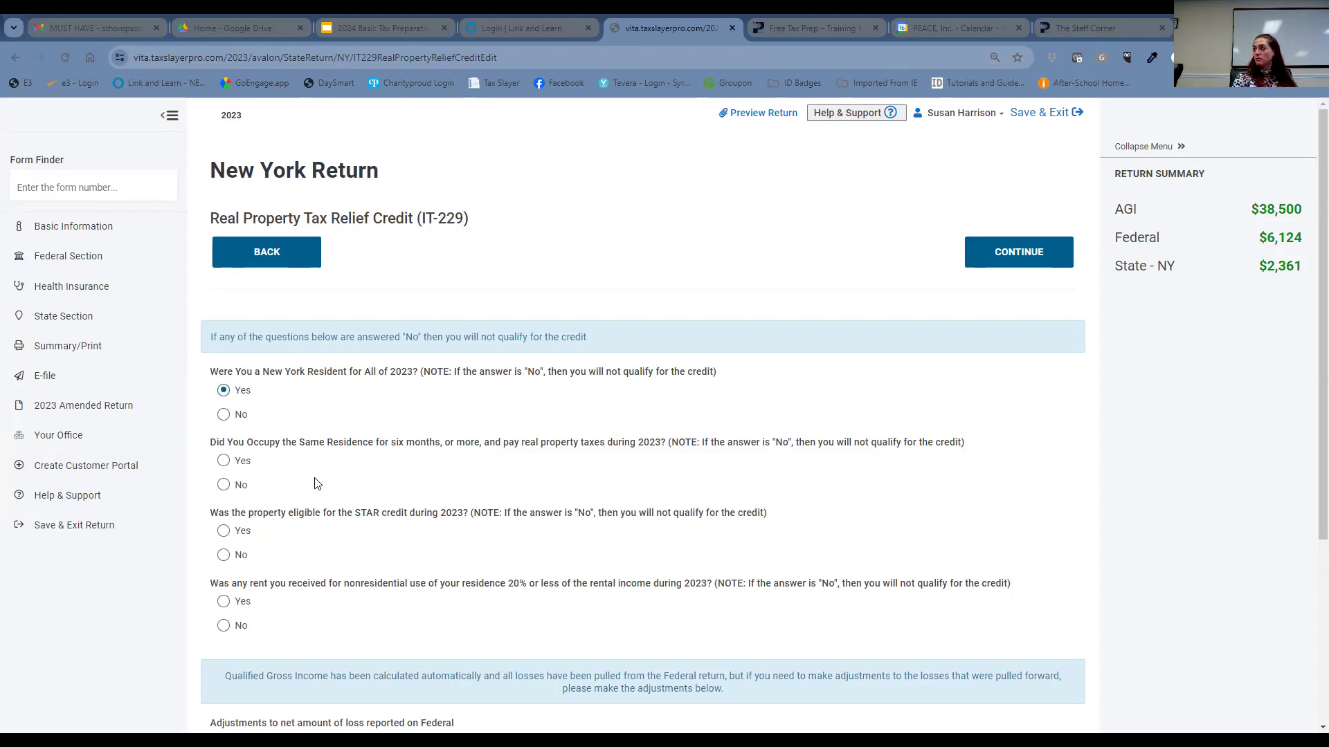
click(225, 462)
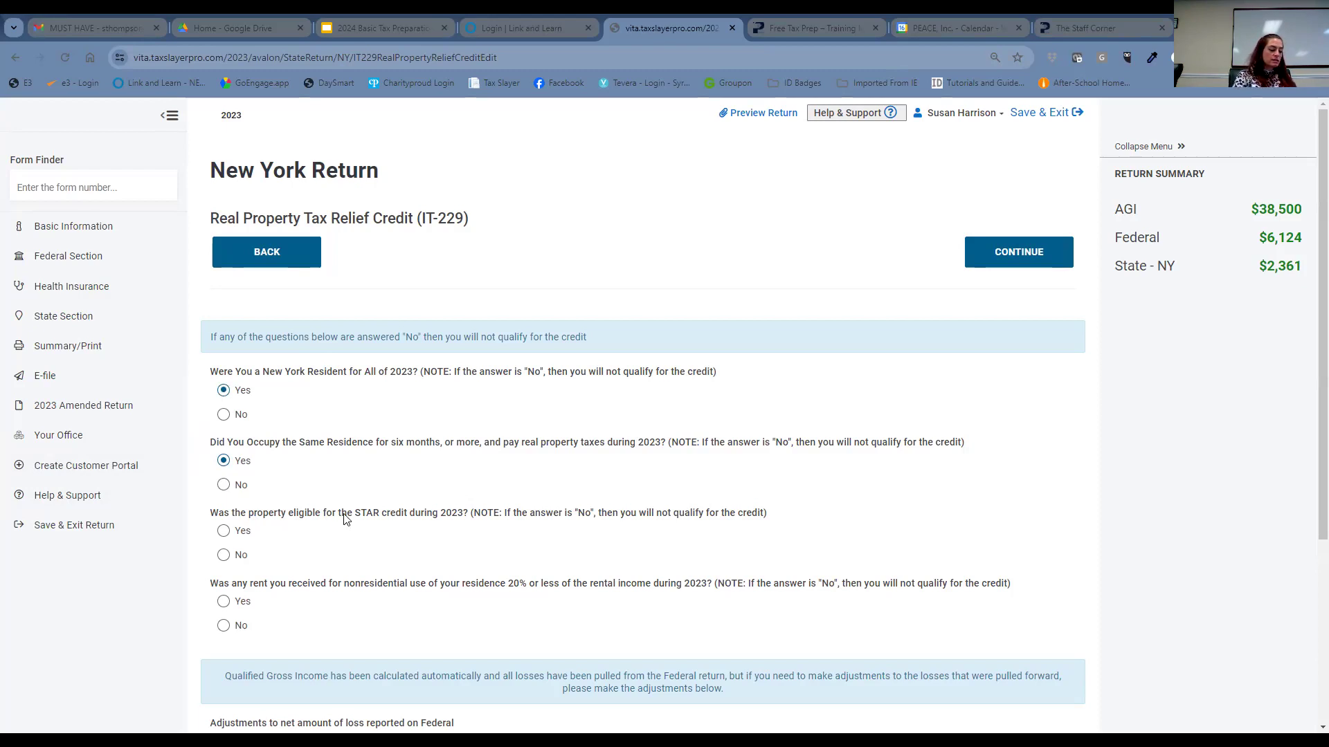
click(223, 531)
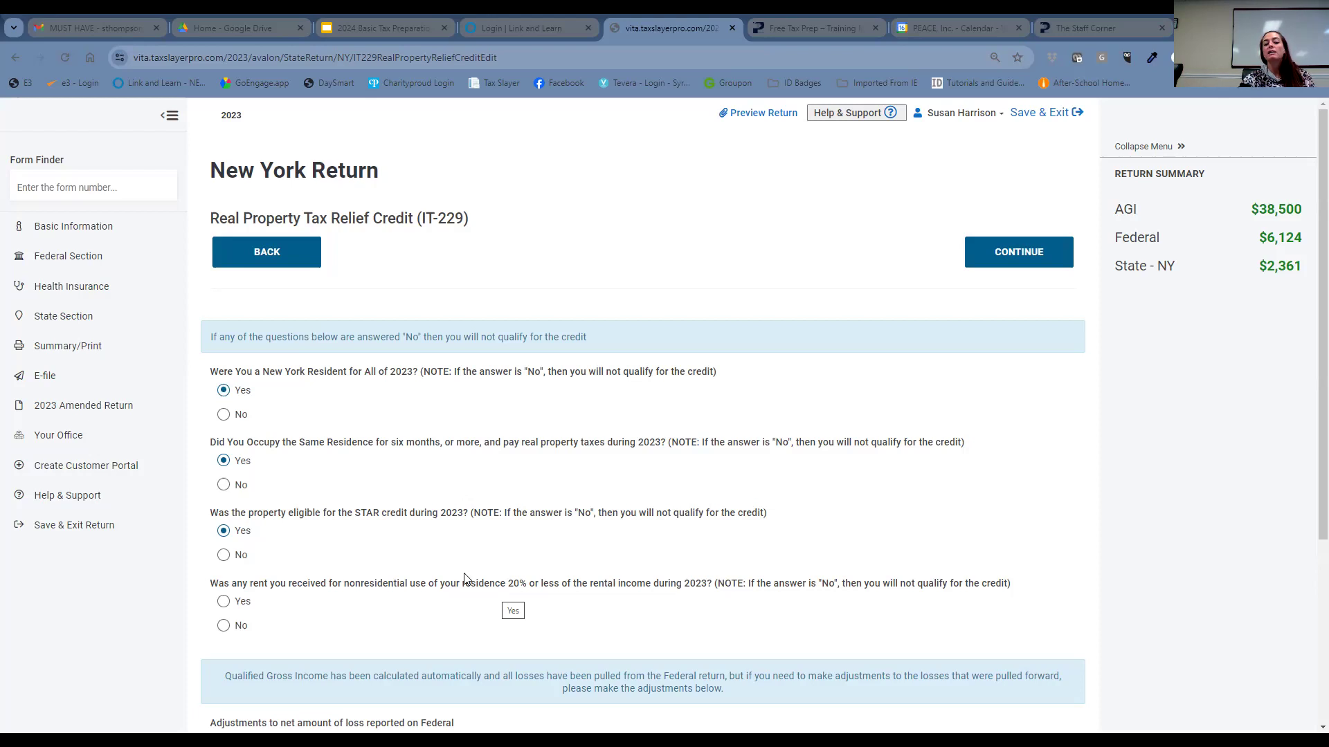
click(224, 603)
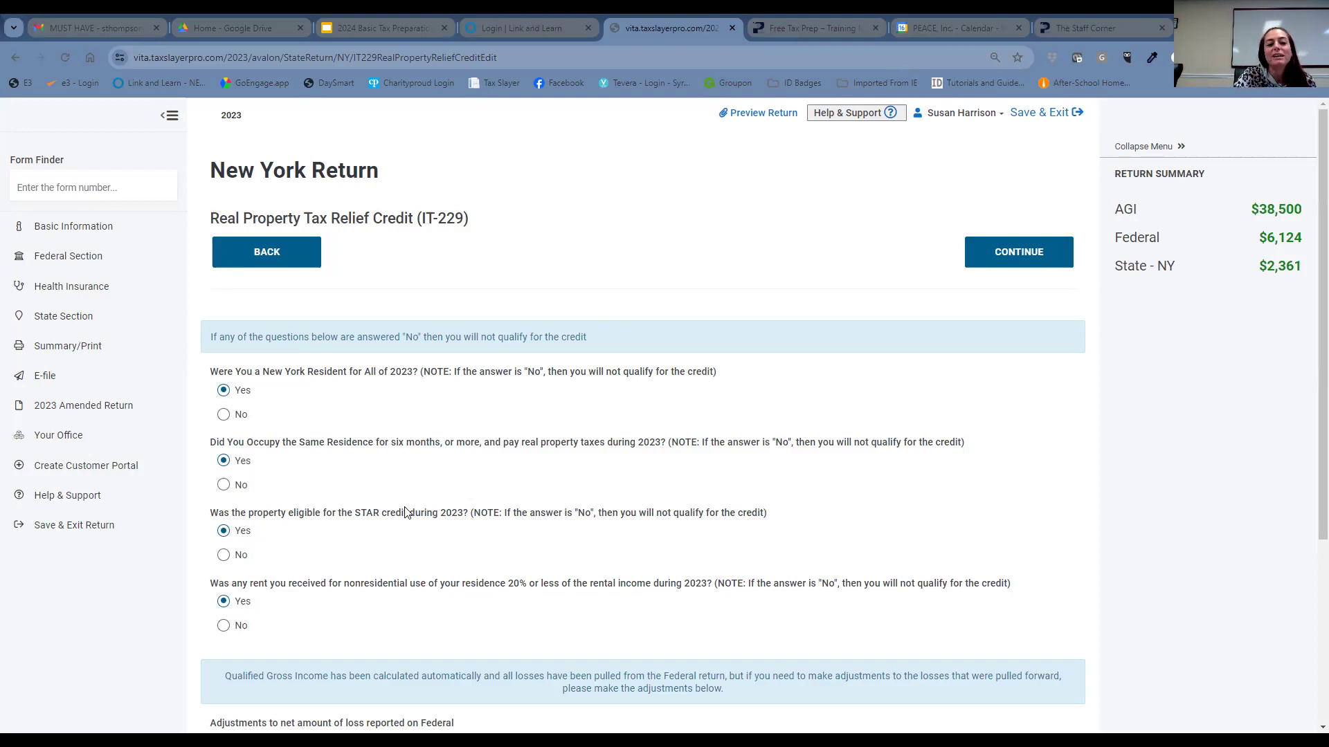
scroll(464, 511, down, 3)
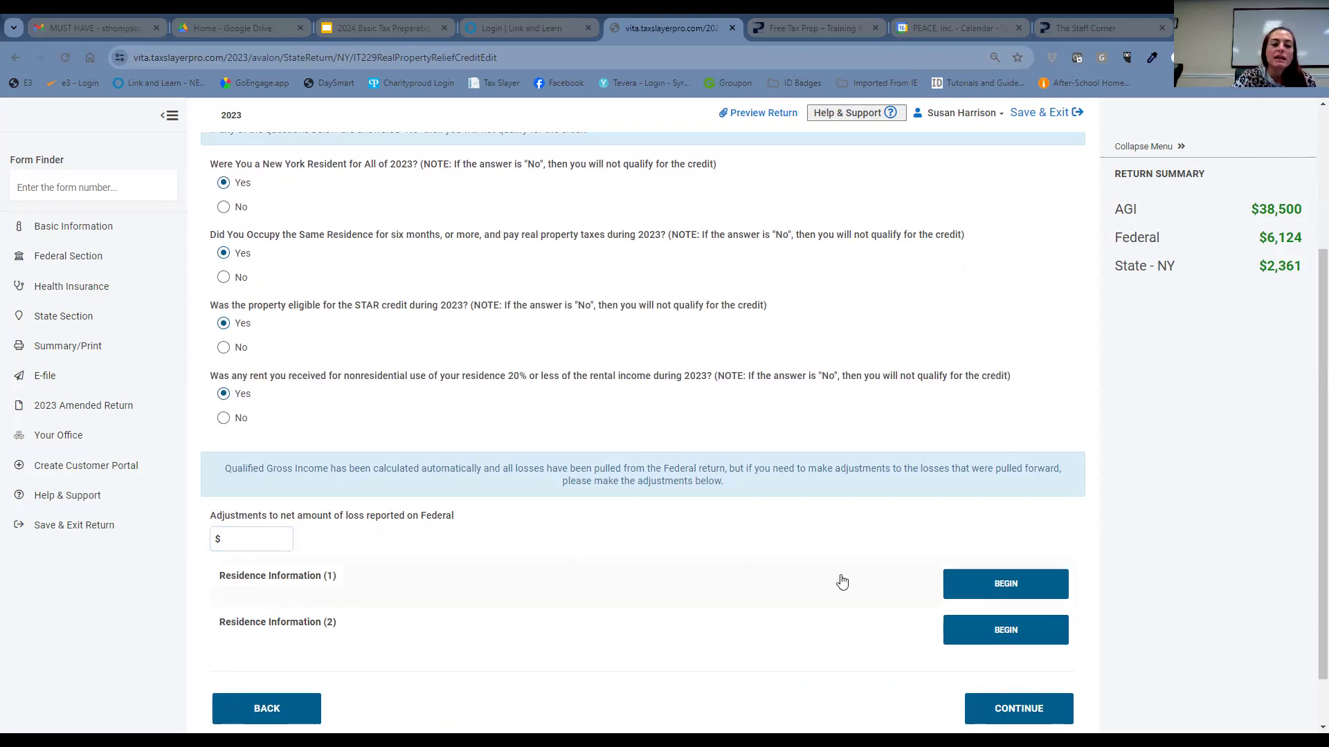
click(1024, 583)
- Enter 365 days, 100% allocation, $5200 real property taxes and $680 STAR credits for residence 1
click(231, 338)
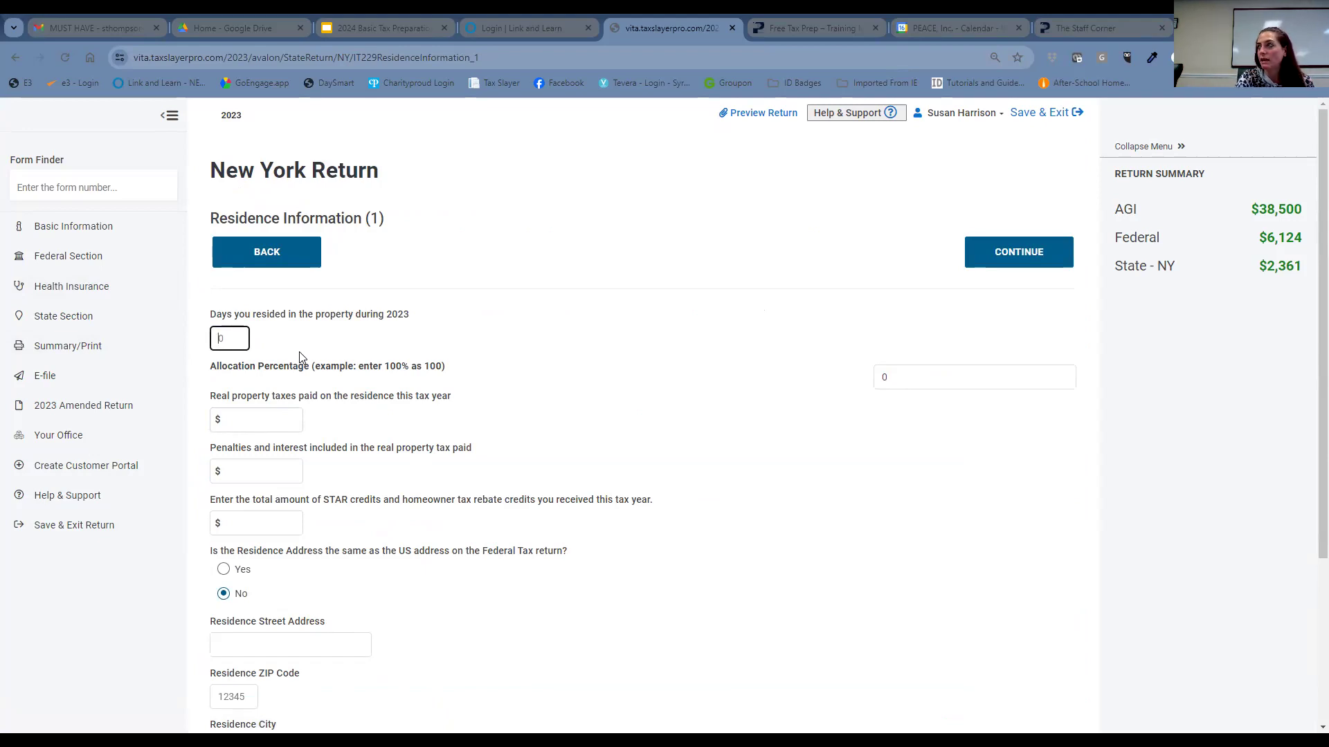
text(365)
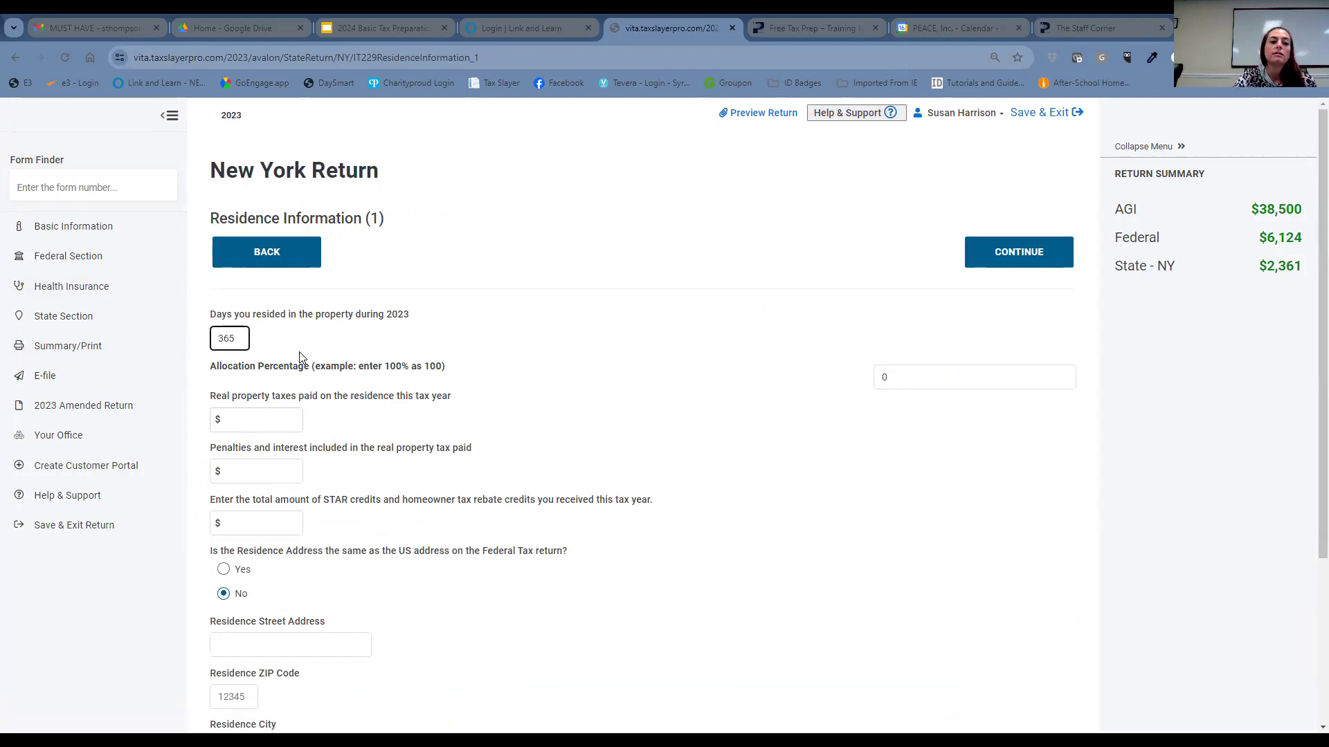
click(900, 379)
text(100)
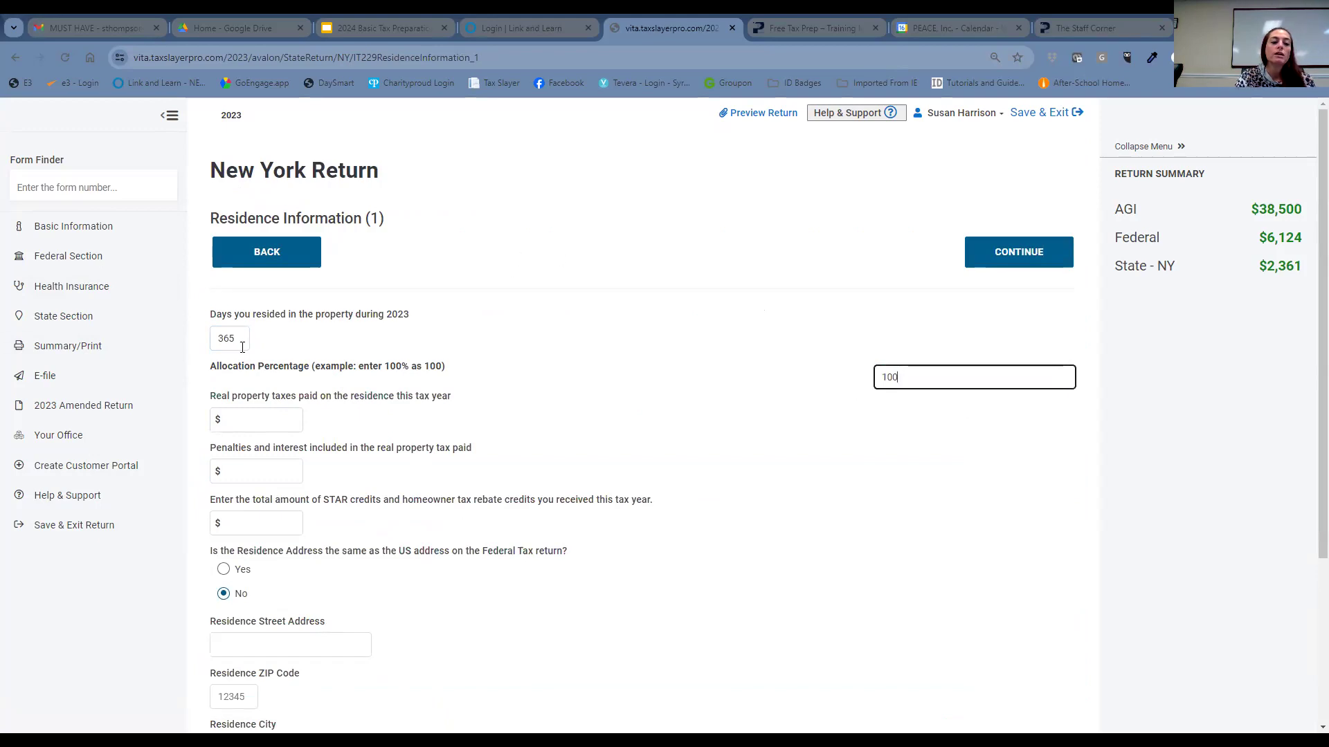
click(248, 418)
text(5200)
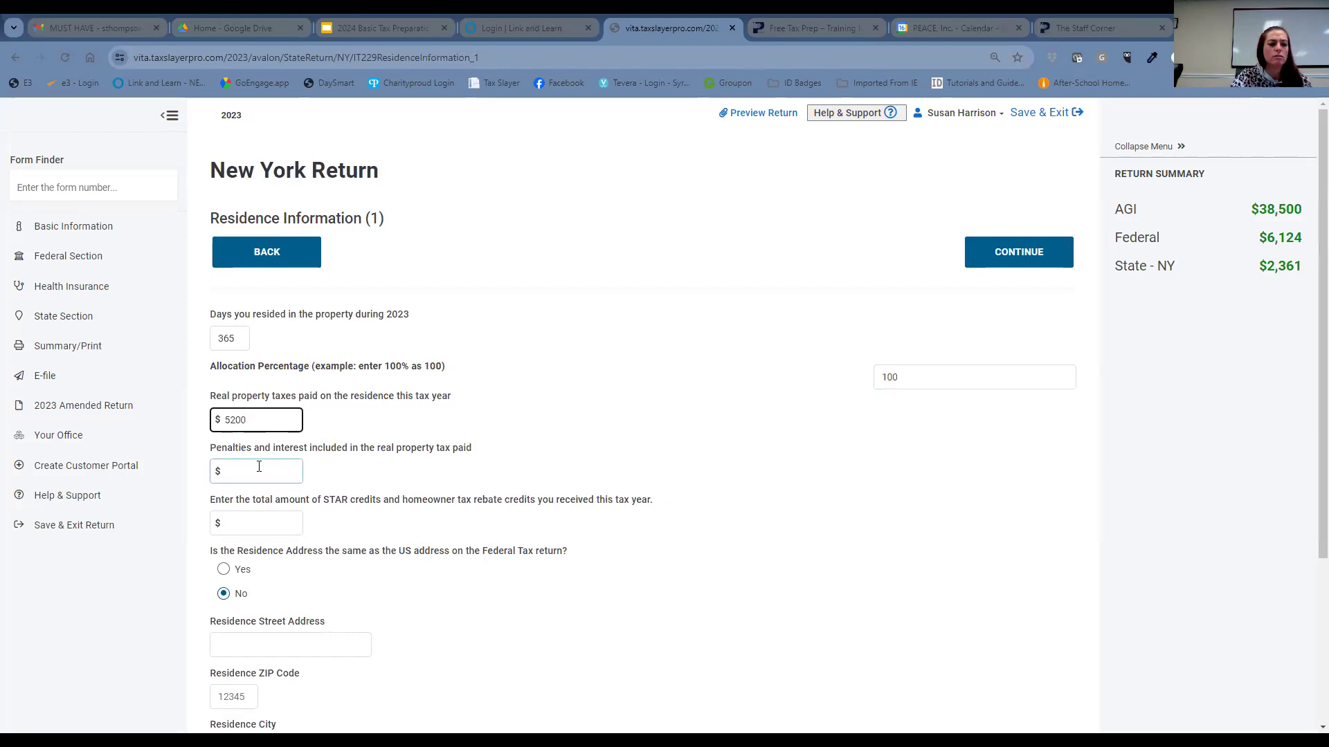
click(265, 532)
text(680)
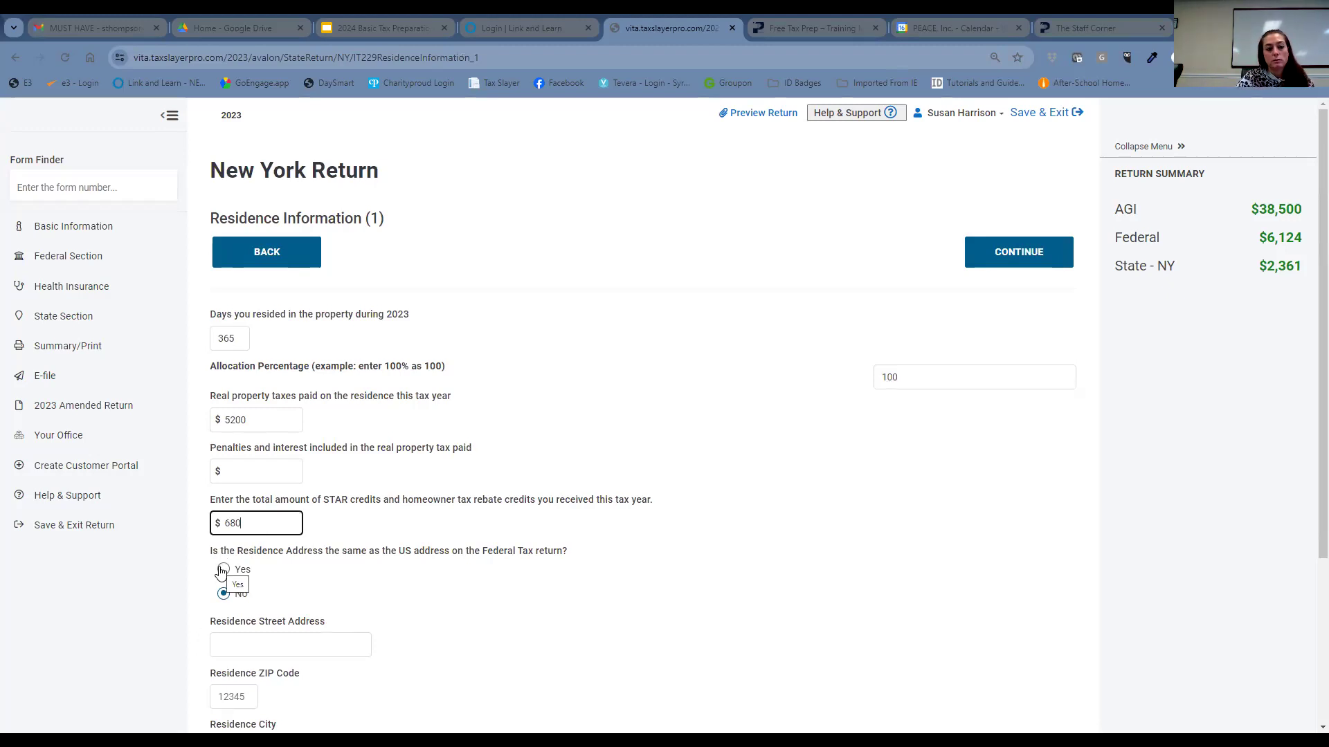
scroll(359, 562, down, 1)
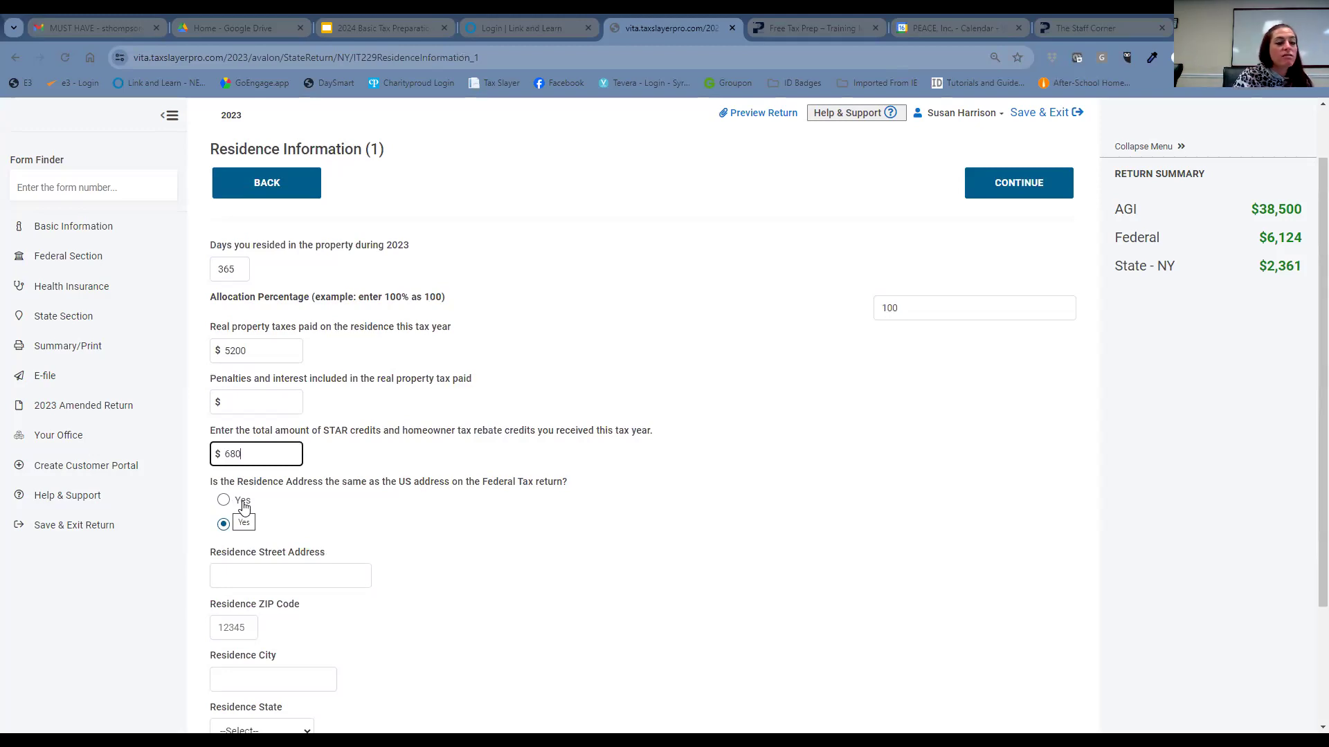
- Correct the real property taxes to 5600 and answer Yes that the address matches the federal return
click(238, 350)
key(BackSpace)
text(6)
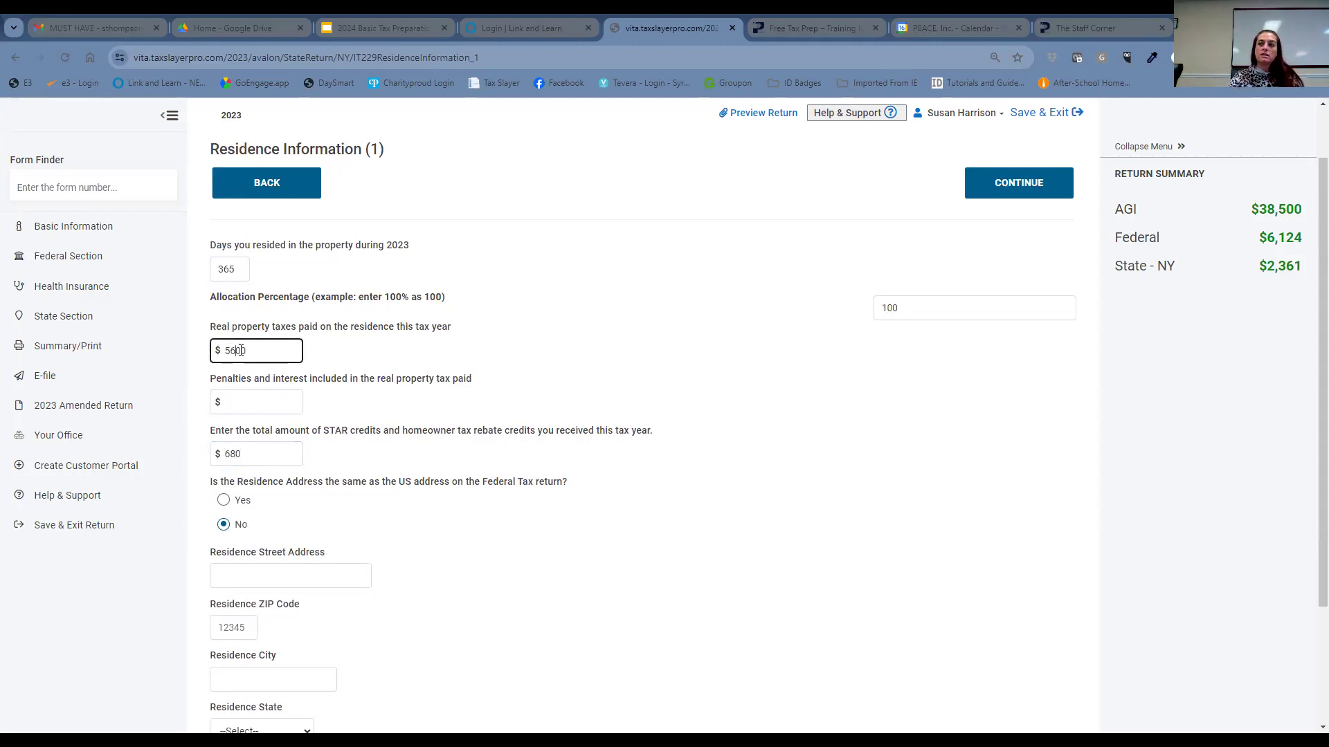
click(224, 501)
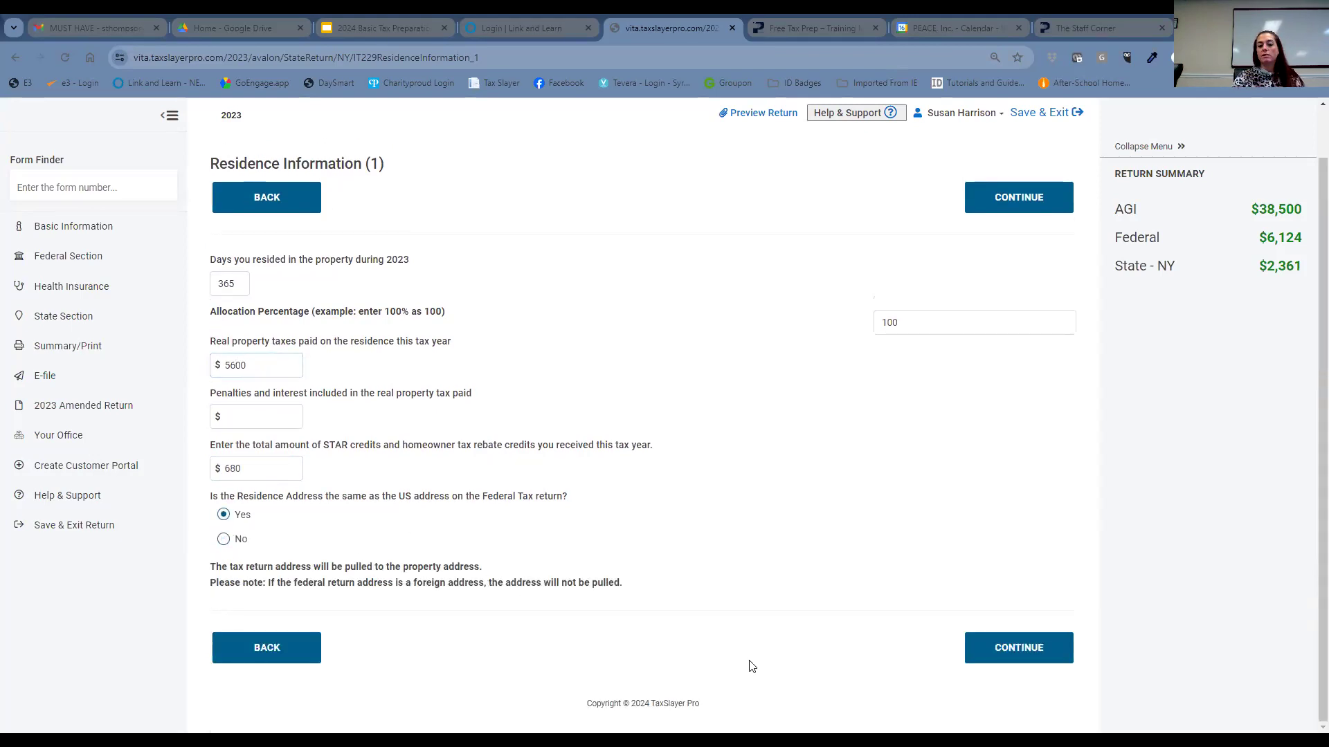
- Save the first residence's information and continue past the Real Property Tax Relief Credit form
click(1047, 654)
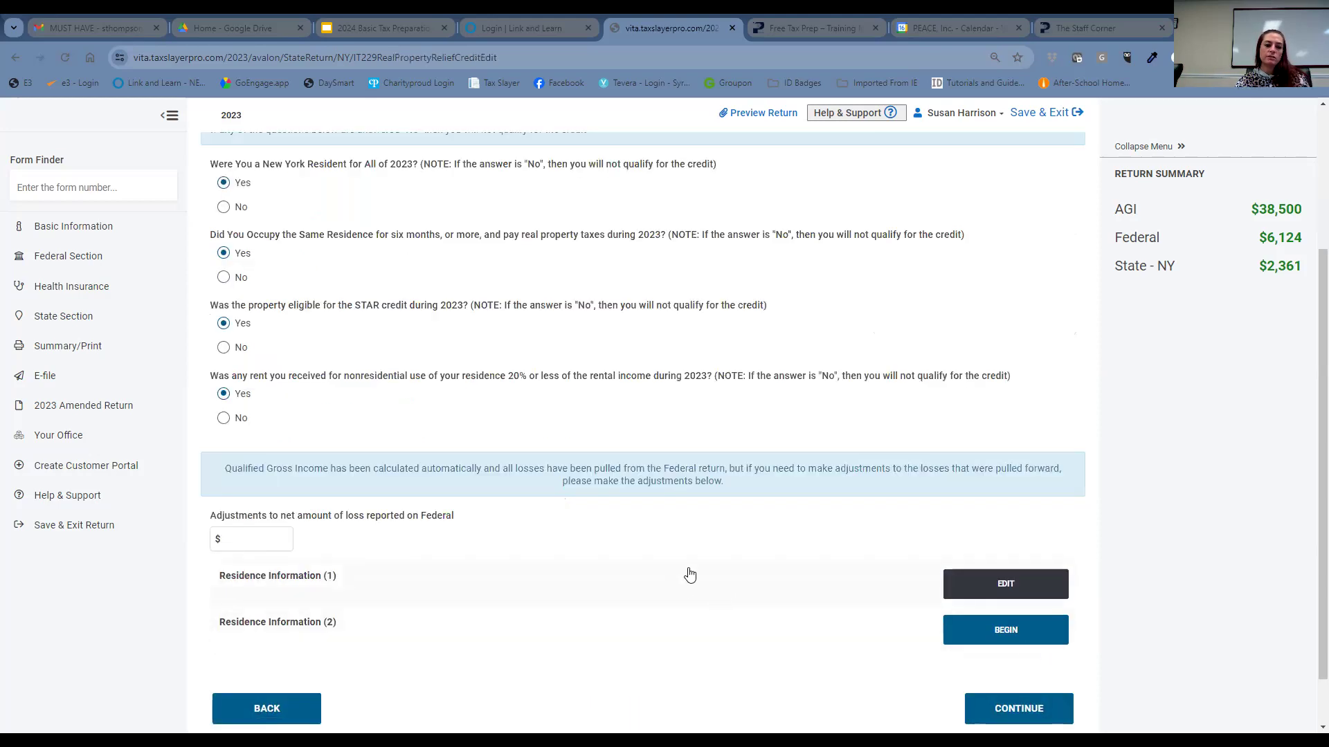
scroll(712, 576, down, 1)
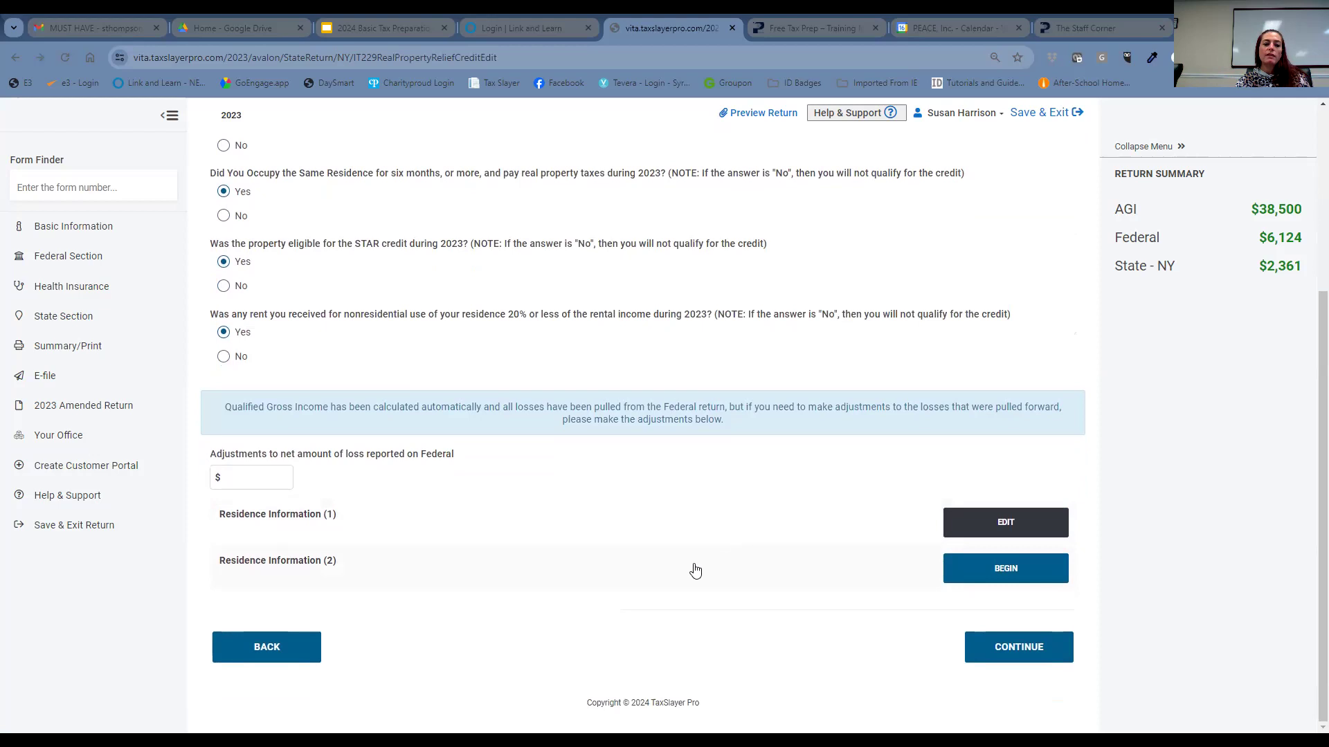
click(985, 649)
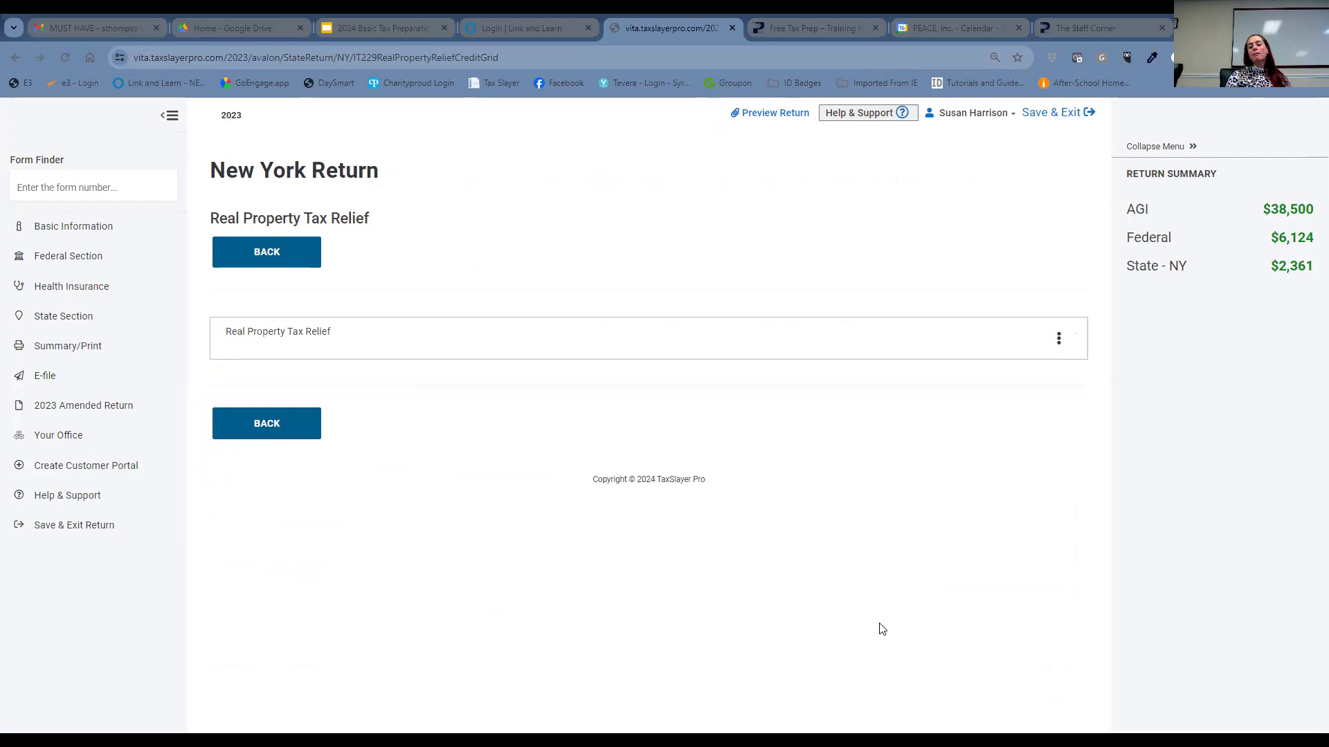
- Back out through the NY credits and section lists and exit the New York return
click(300, 267)
scroll(578, 522, down, 1)
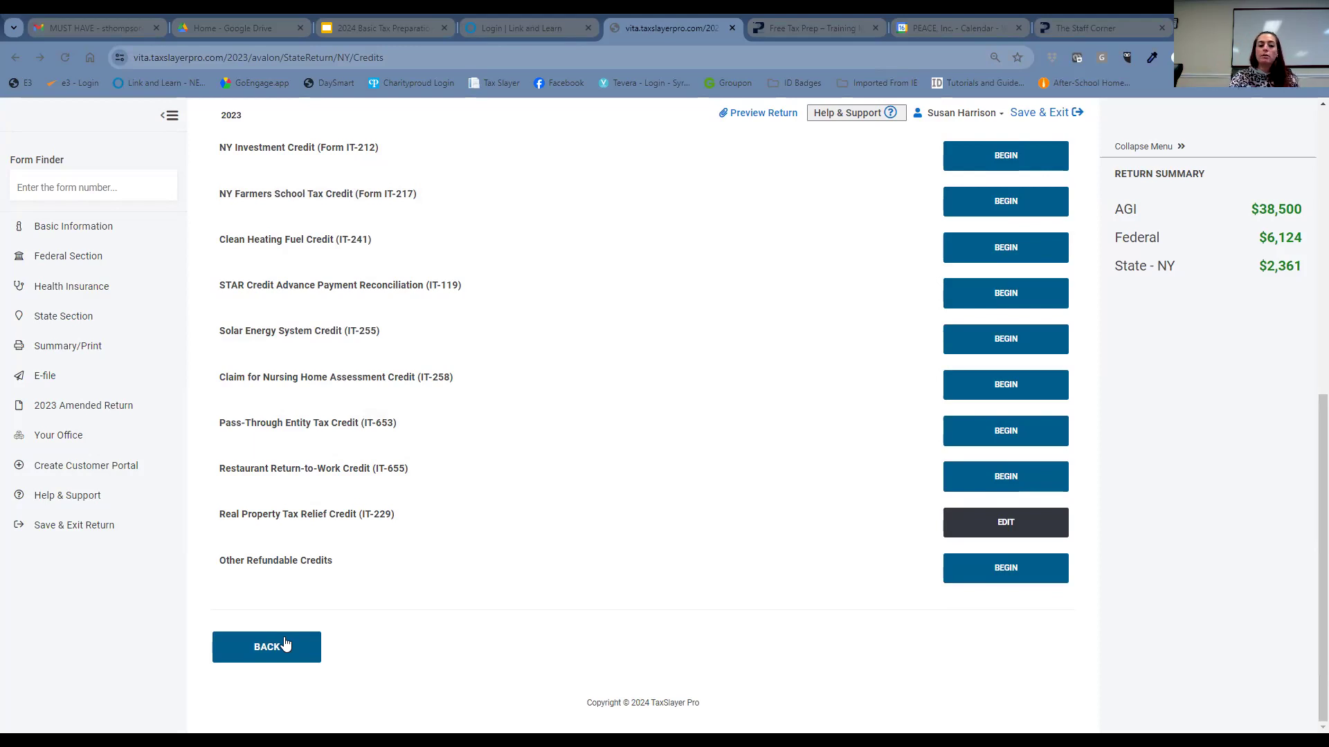
click(284, 644)
scroll(626, 387, down, 3)
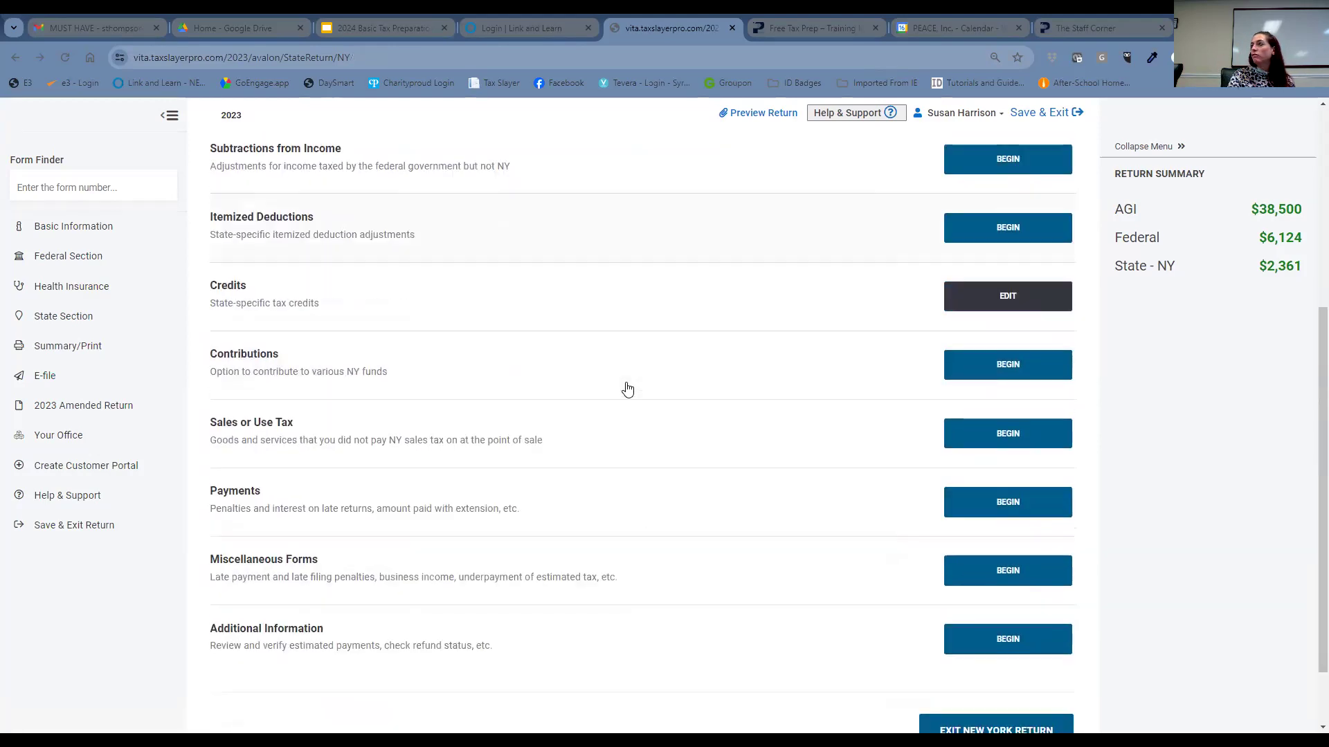
scroll(626, 387, down, 2)
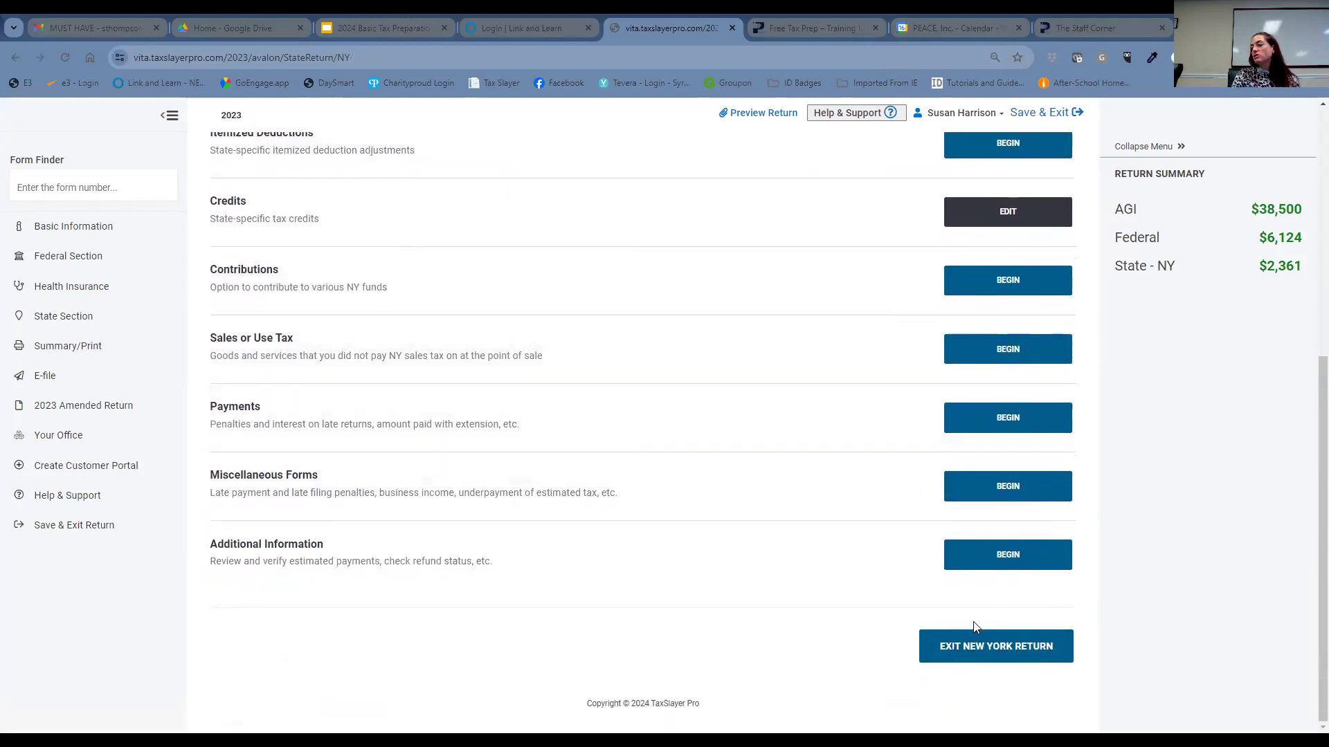
click(1017, 647)
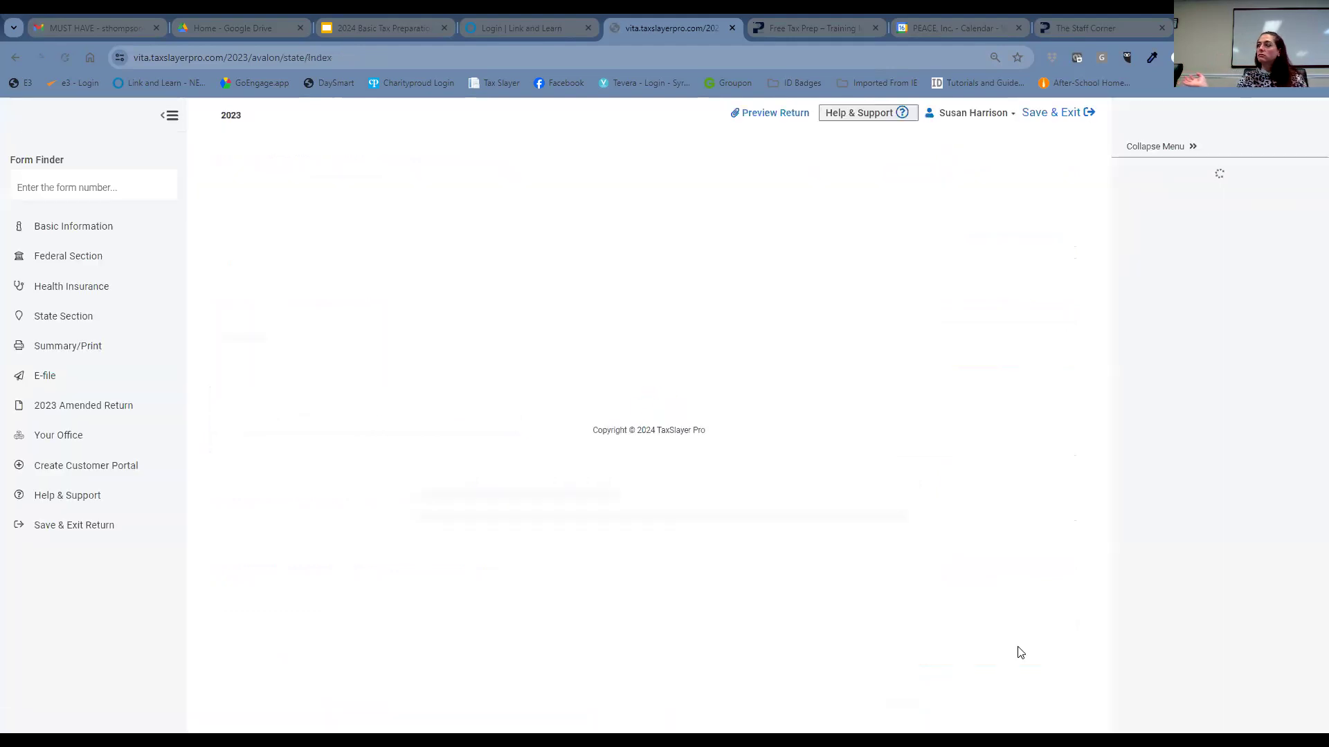
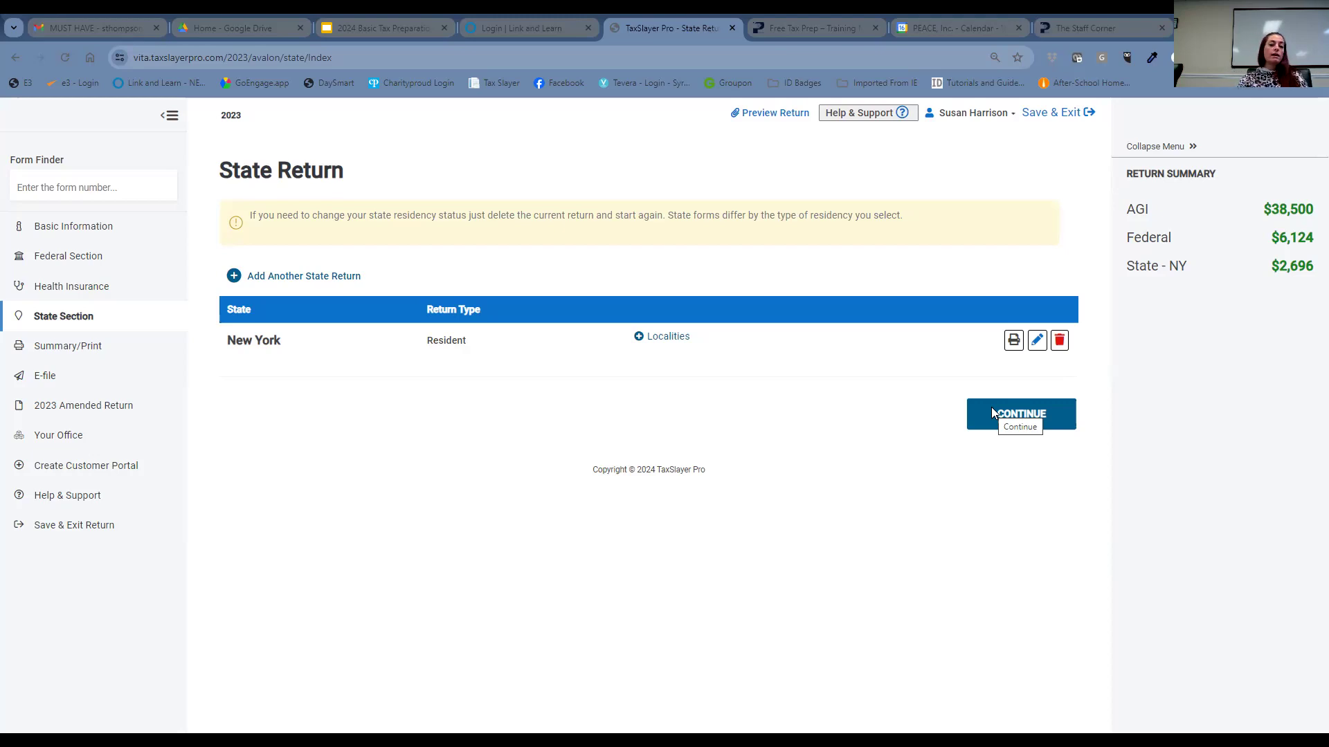
- Continue past the State Return page to calculate the return and display the 2023 Form 1040 summary
click(991, 411)
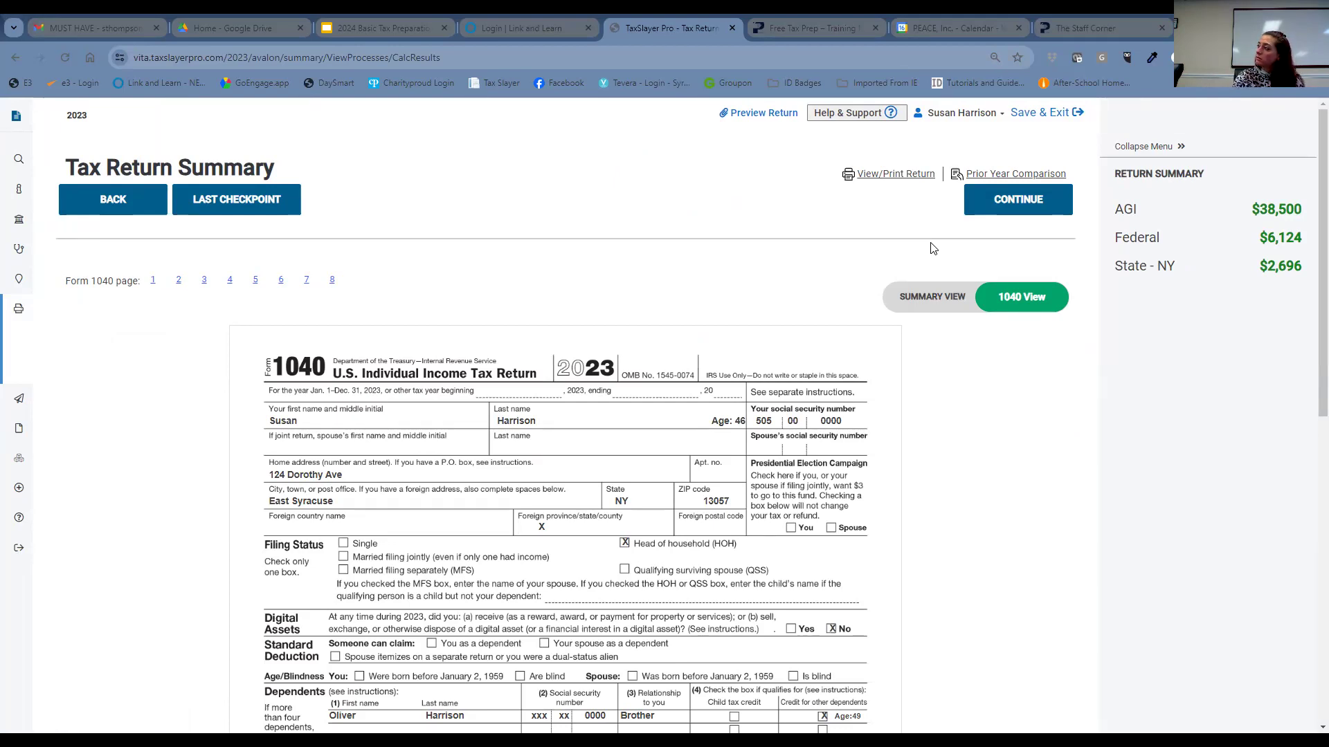
- Generate the 2023 tax return PDF from View/Print Return for printing
click(888, 181)
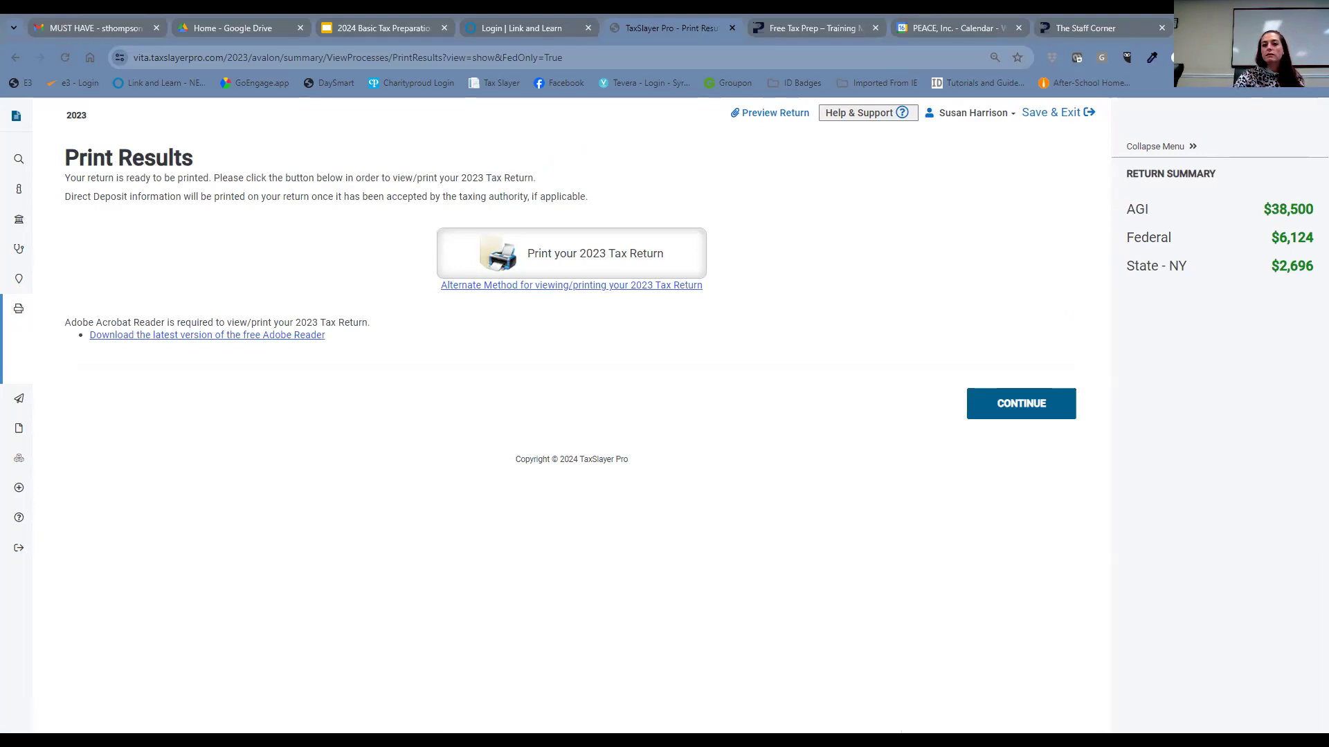
click(979, 404)
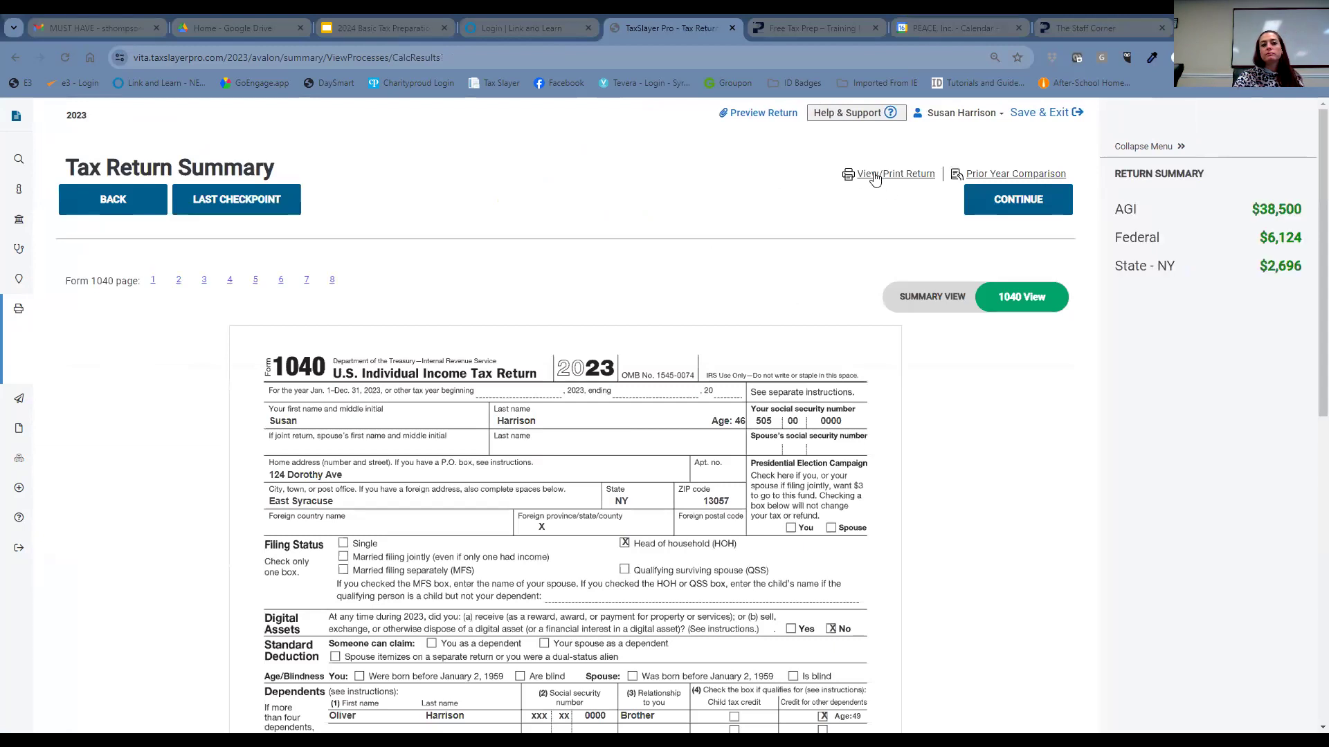
click(870, 176)
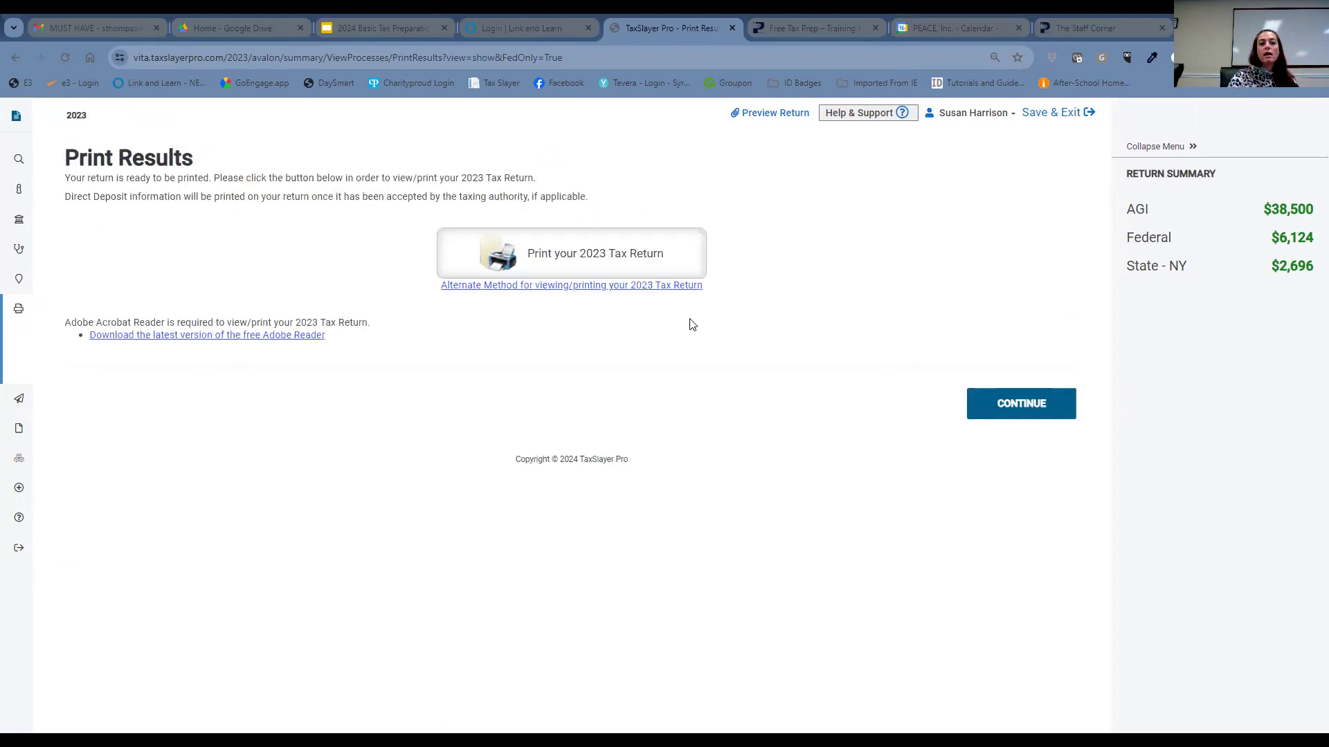
click(557, 260)
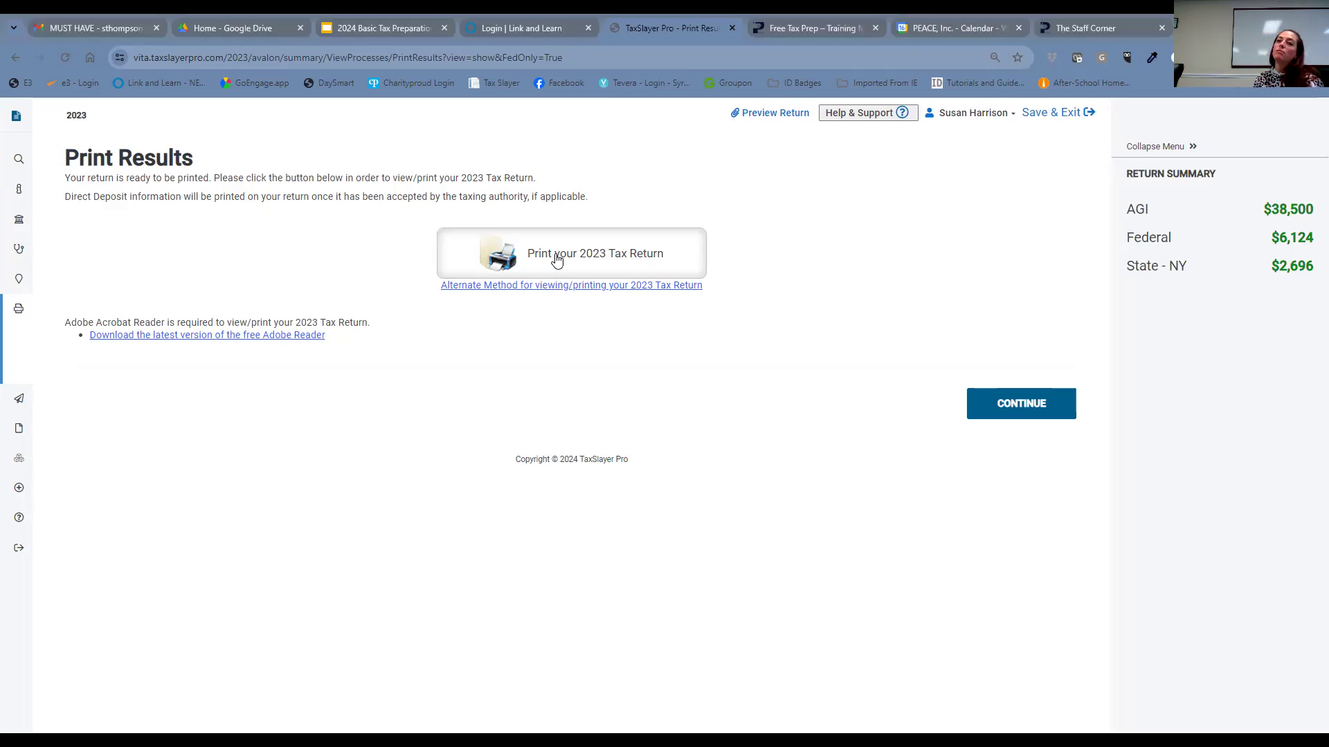
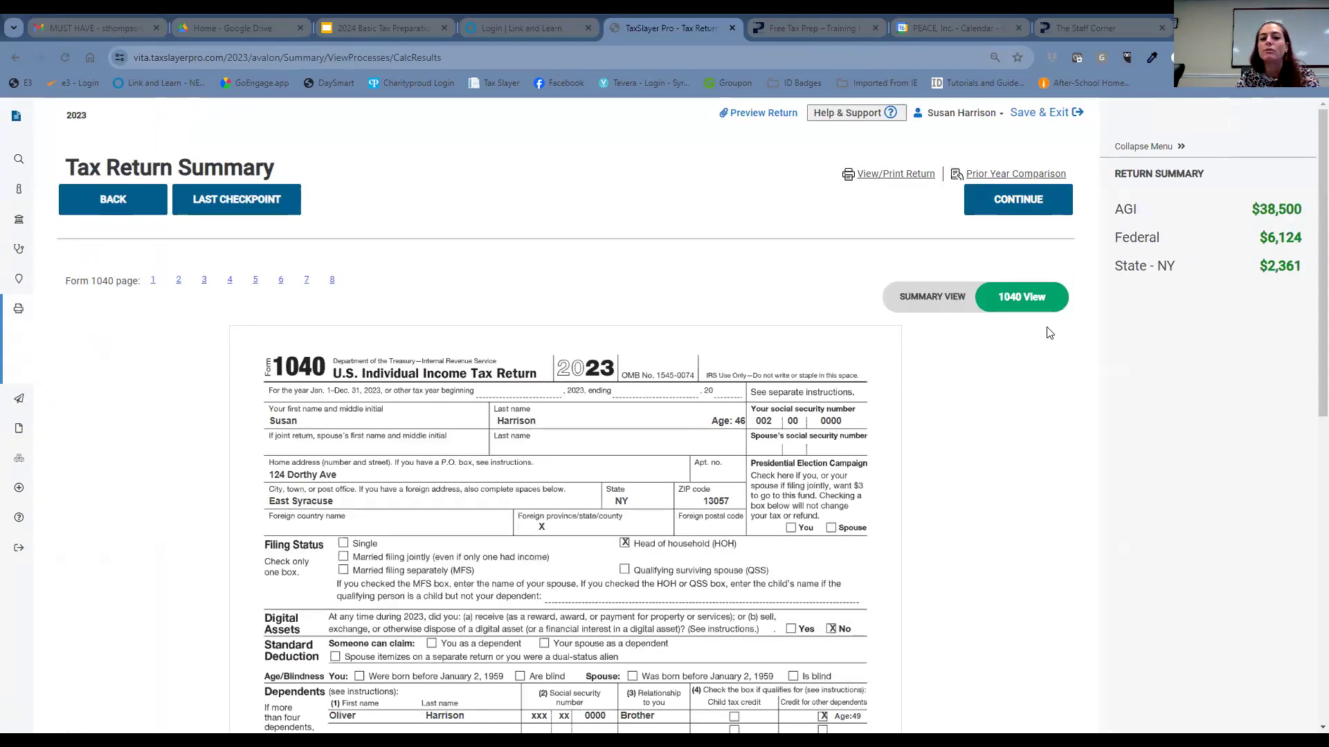
- Advance to the e-file return details page
click(1006, 196)
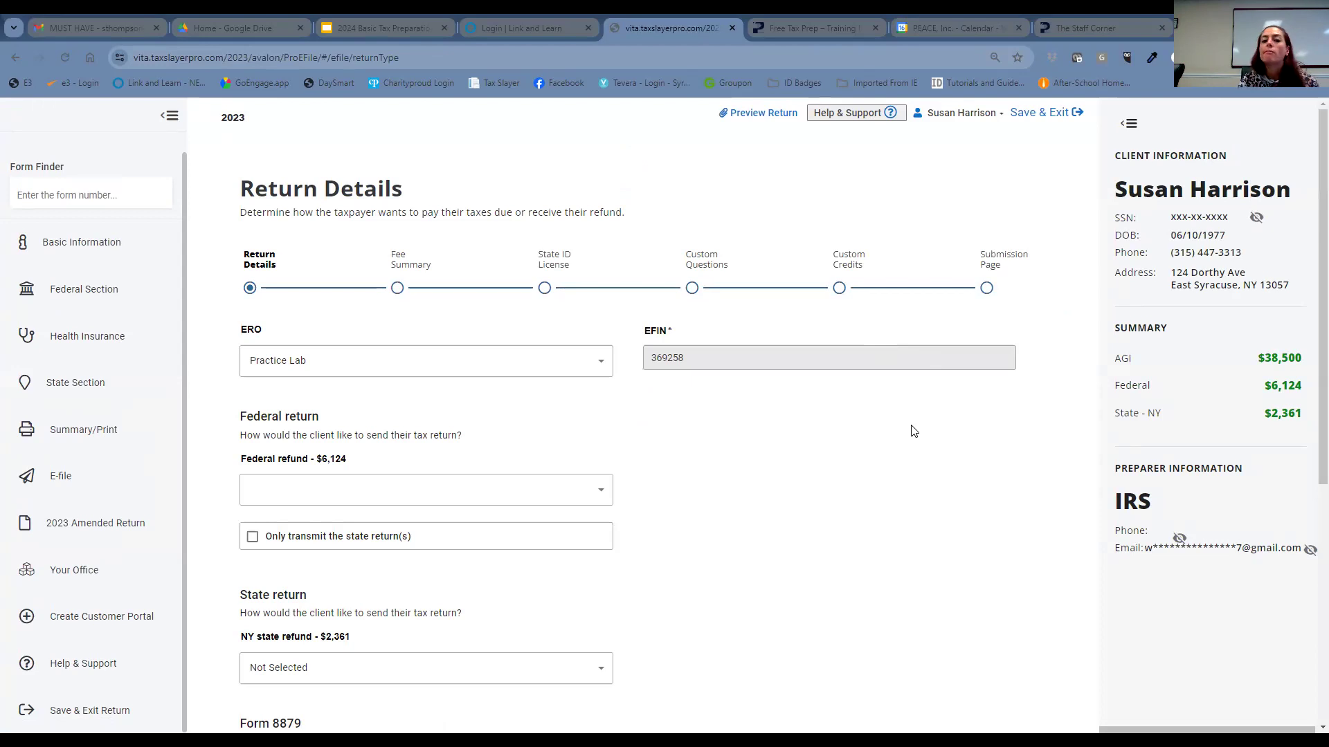
scroll(879, 454, down, 3)
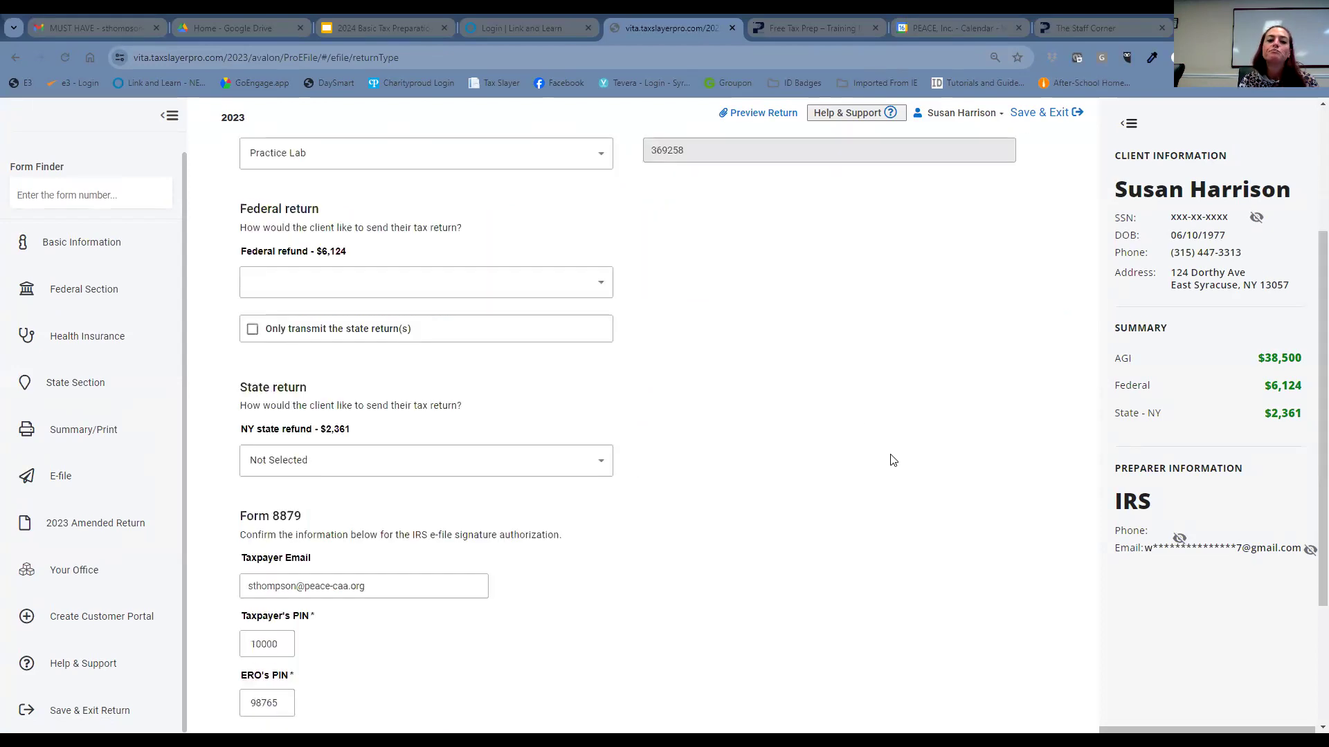
scroll(893, 460, up, 1)
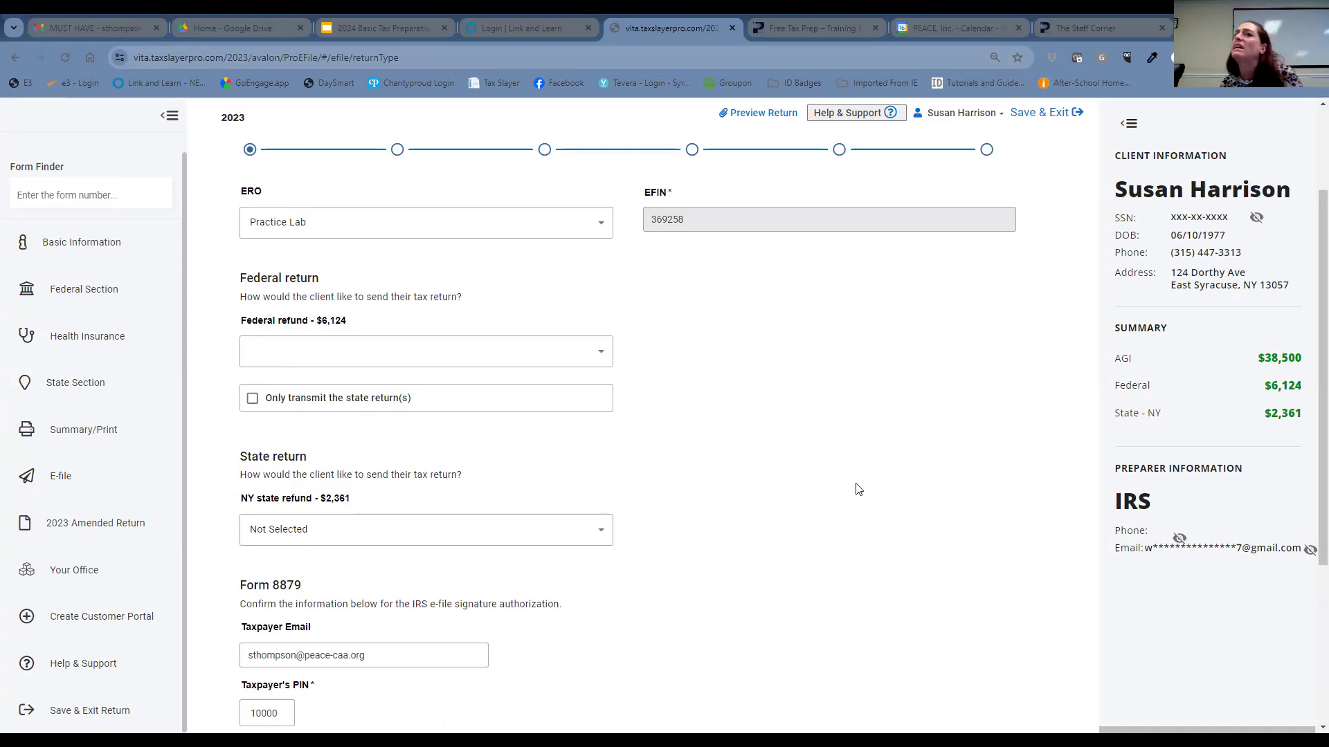
- Set both the Federal and NY State refund methods to E-file: Direct Deposit
click(553, 358)
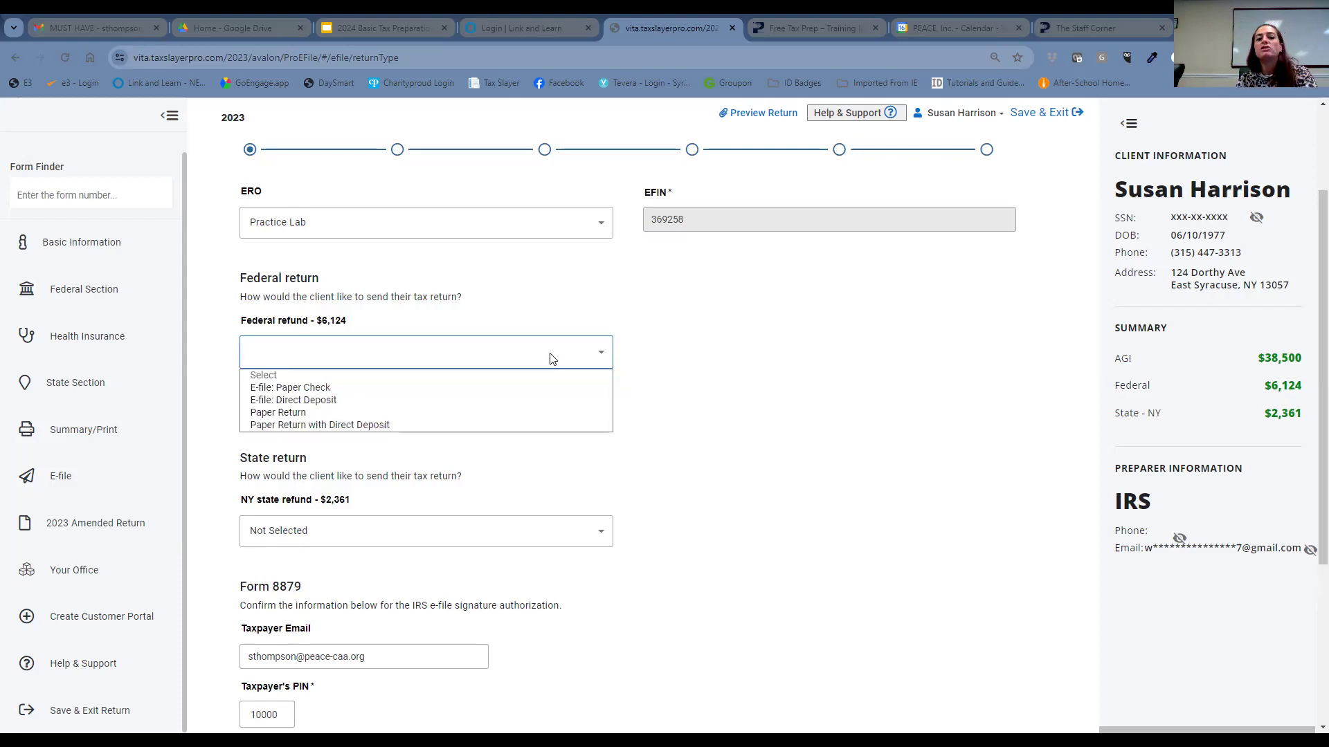
click(562, 406)
scroll(814, 474, down, 1)
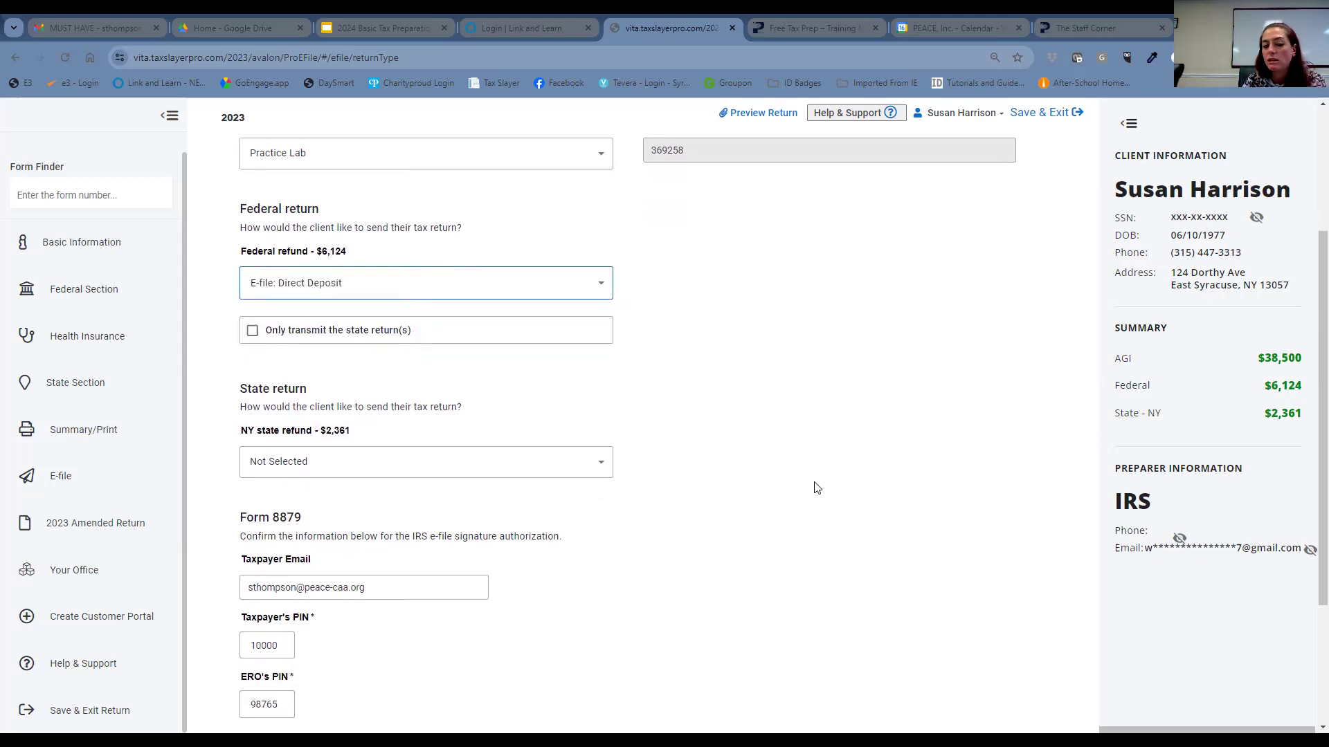
scroll(814, 484, down, 1)
click(395, 401)
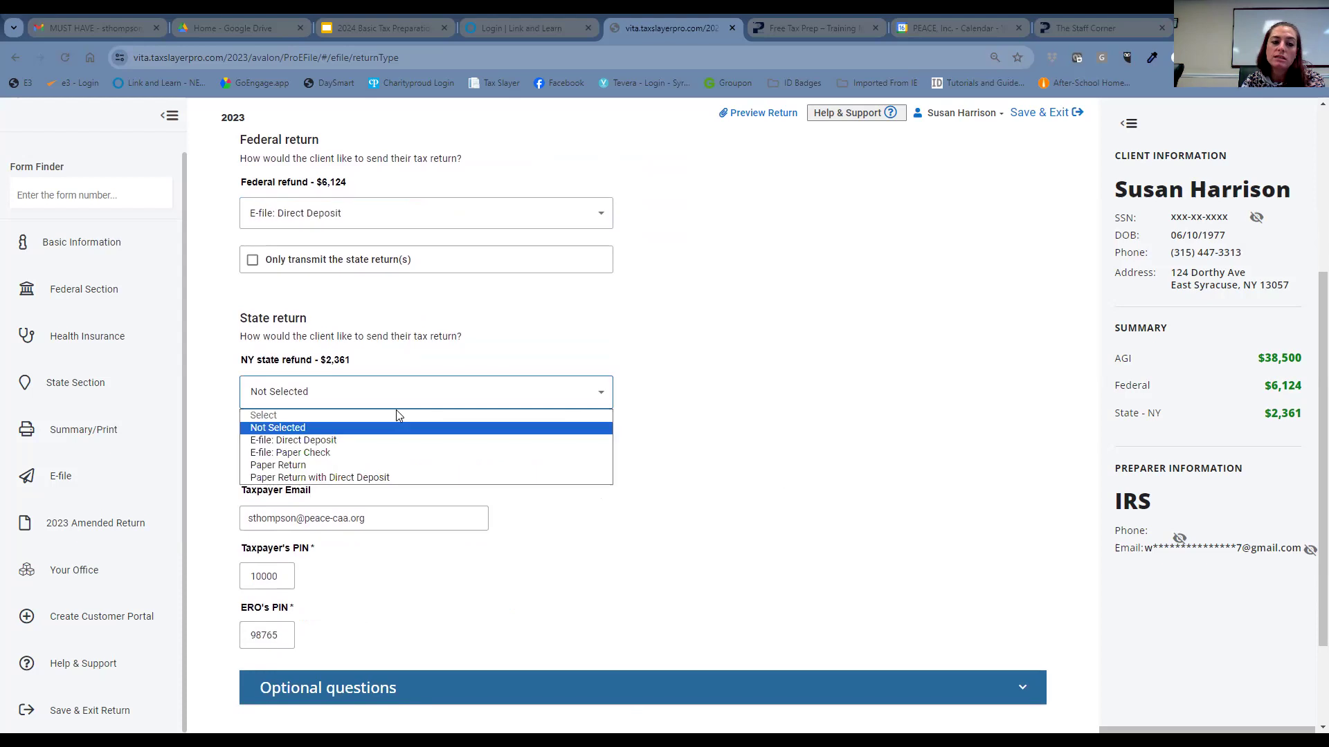
click(403, 441)
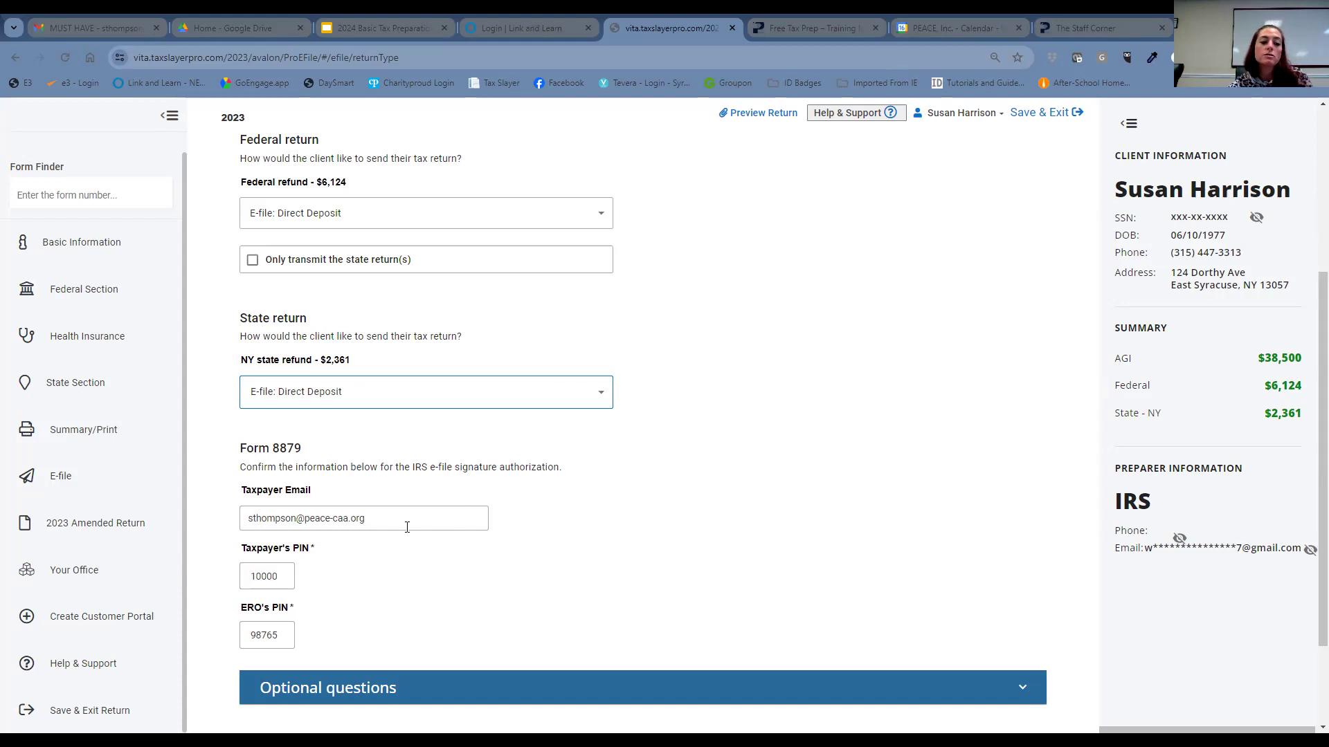
- Copy the Taxpayer's PIN, then continue to the Fee Summary showing $0.00 fees
click(289, 576)
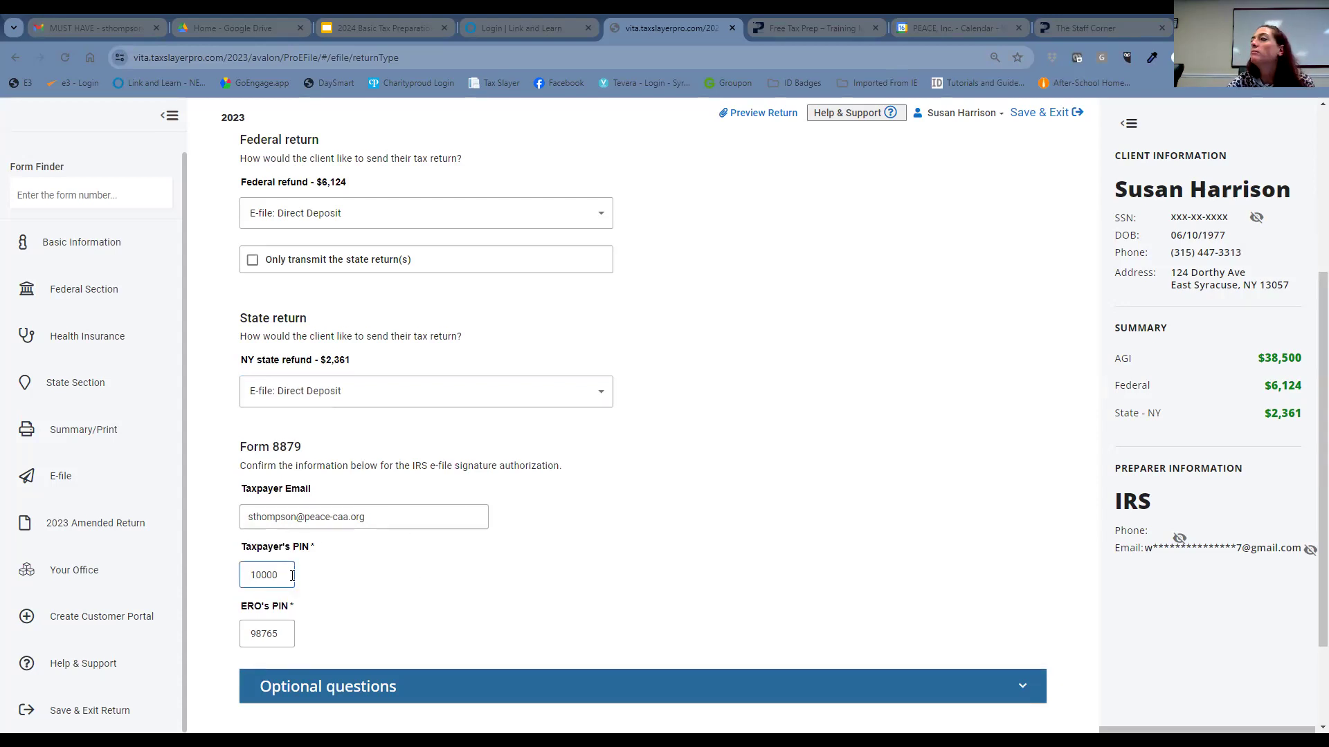
drag(289, 575, 205, 594)
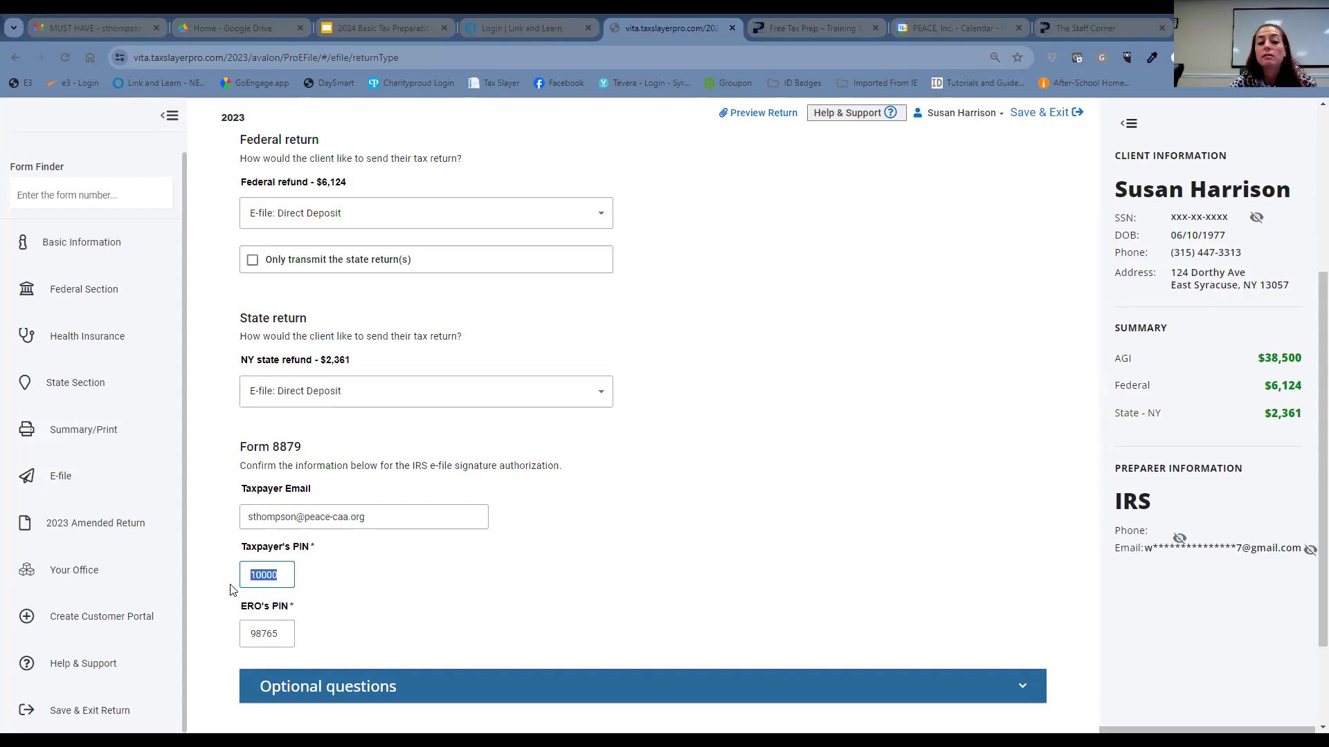
right_click(274, 575)
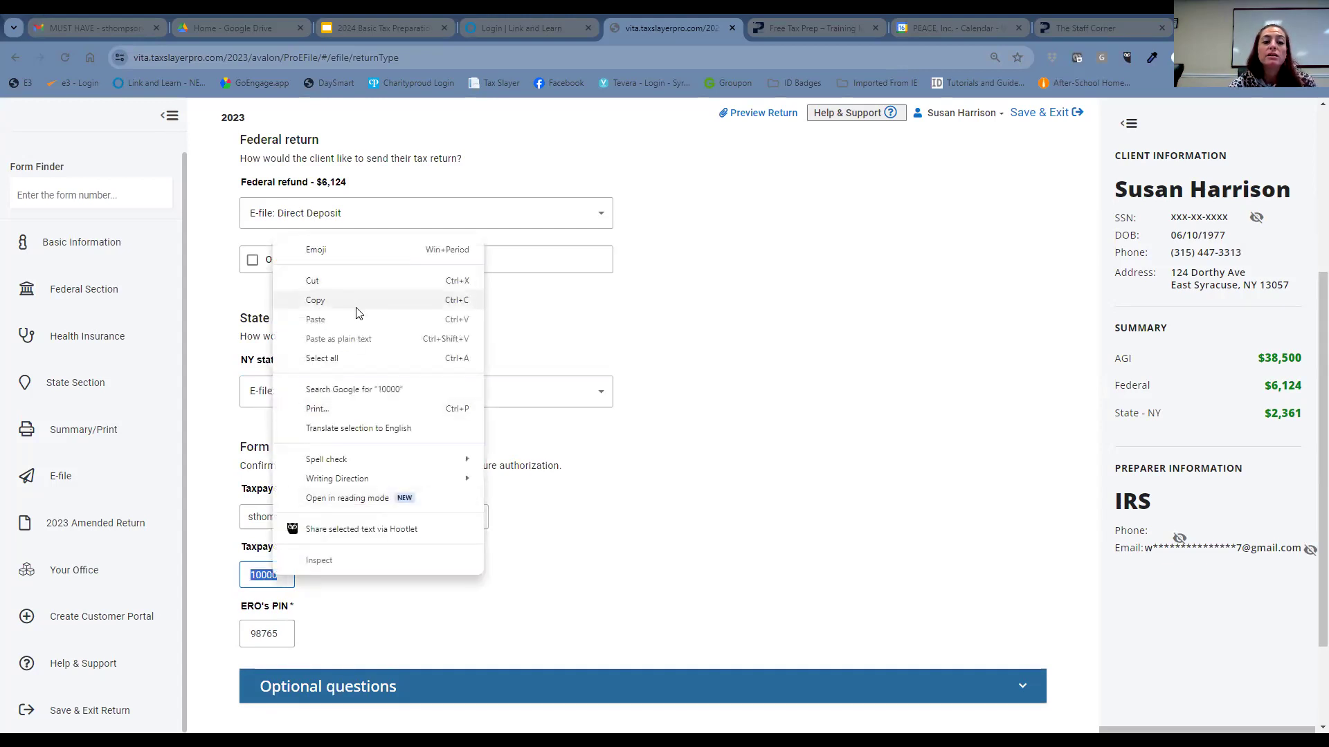
click(430, 299)
scroll(820, 591, down, 2)
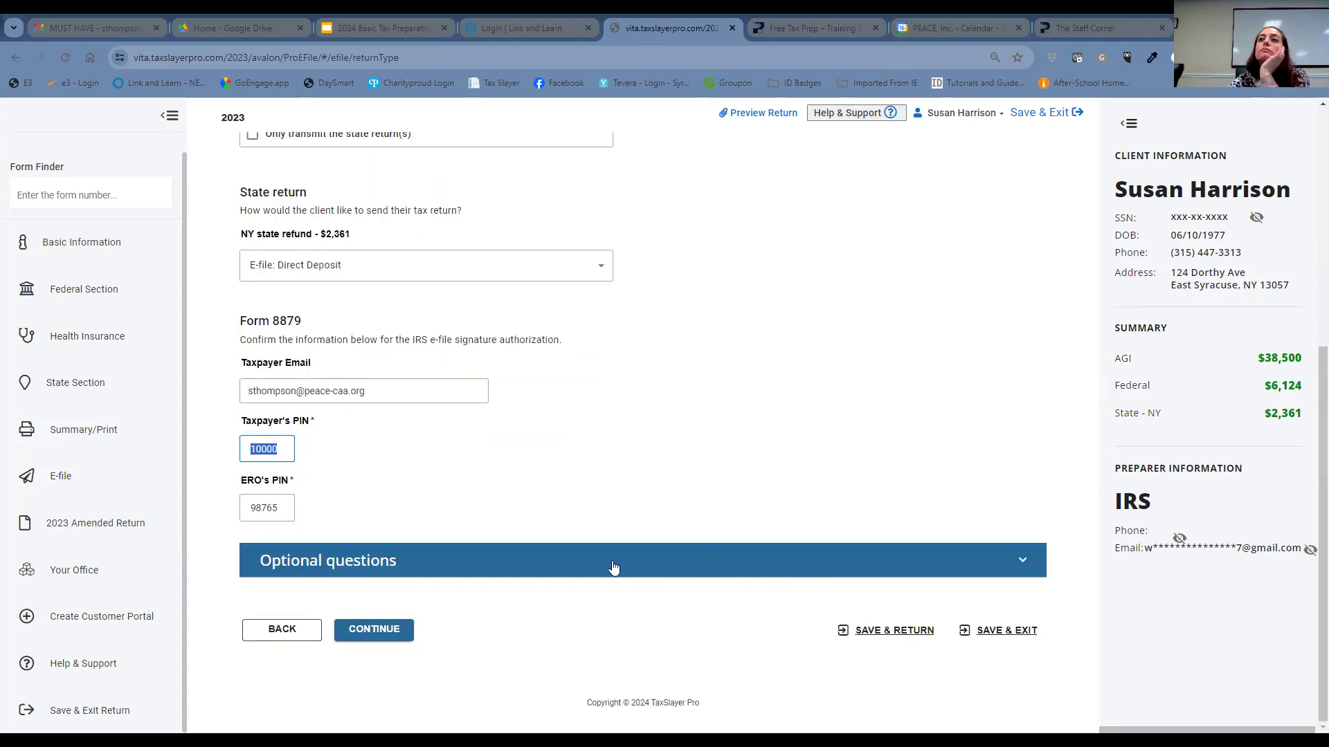
click(399, 629)
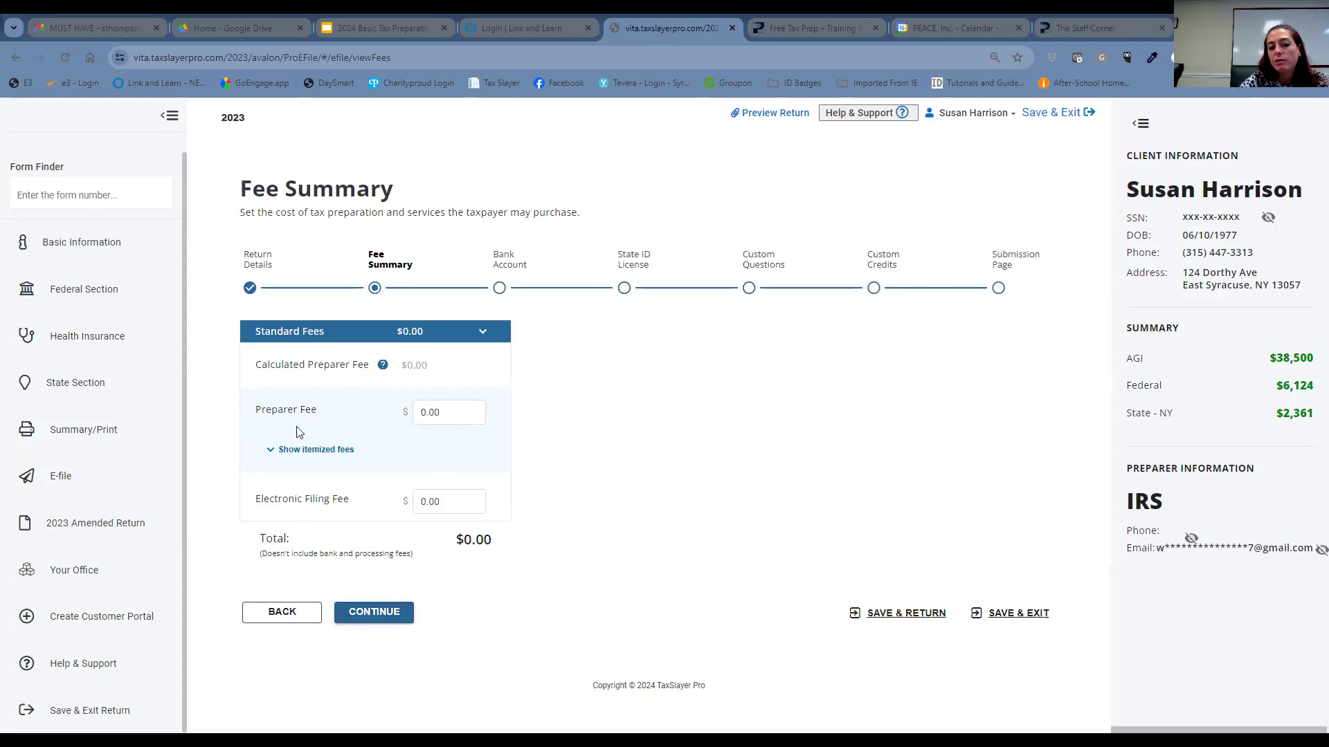
- Make Bank Account 1 a Savings account at ABC Bank receiving the full $6124 refund
click(394, 611)
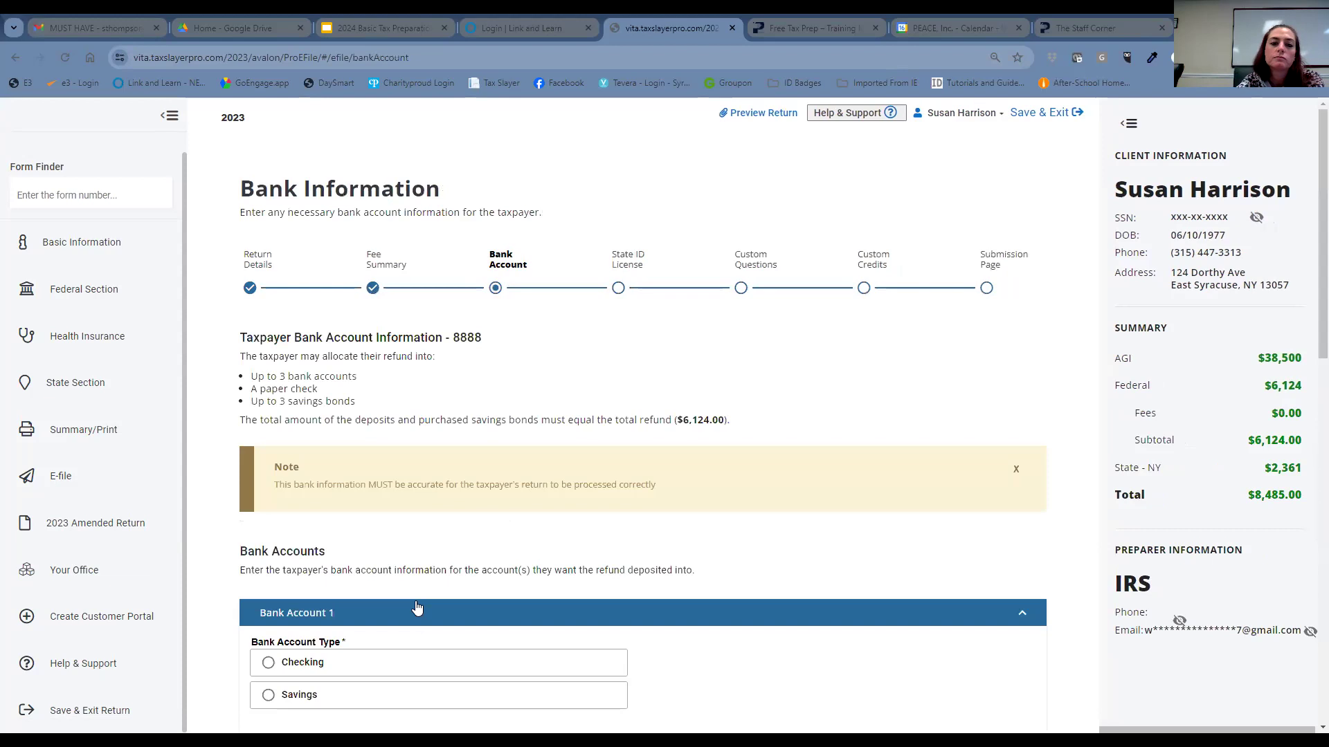
scroll(469, 424, down, 4)
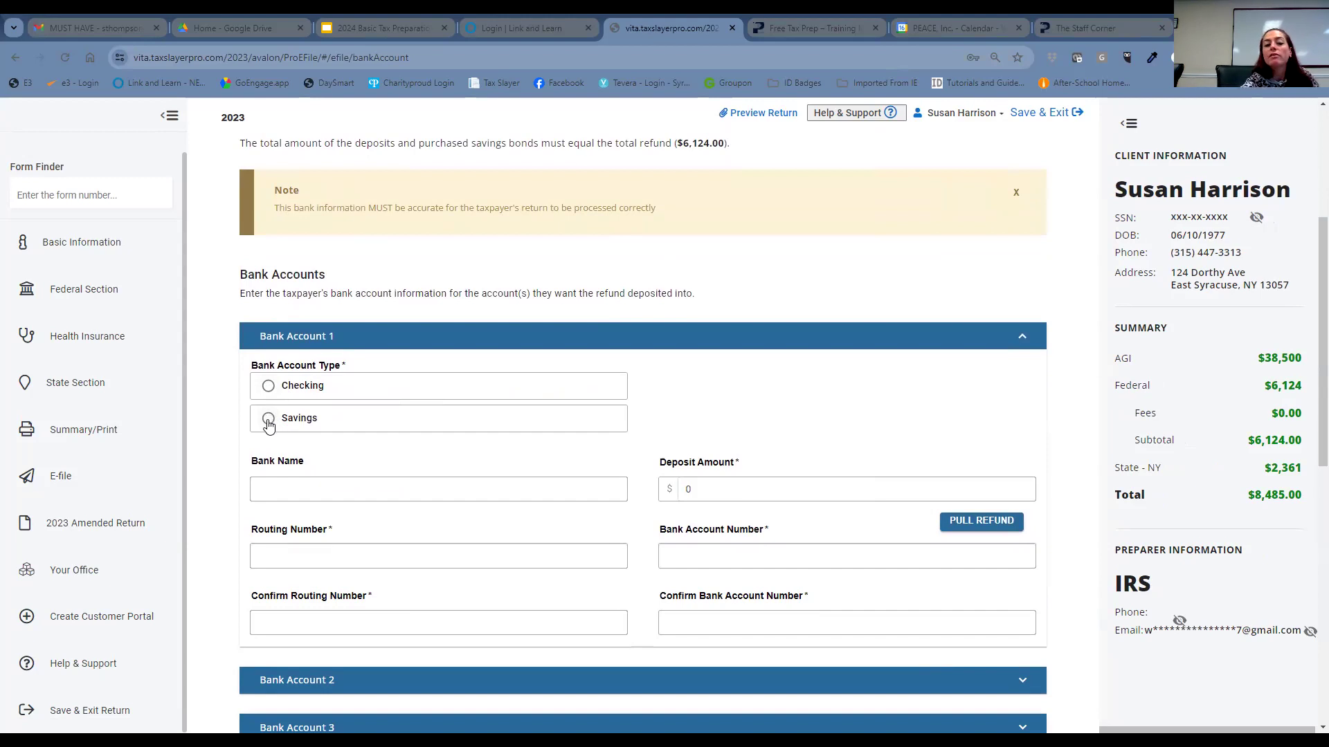
click(269, 420)
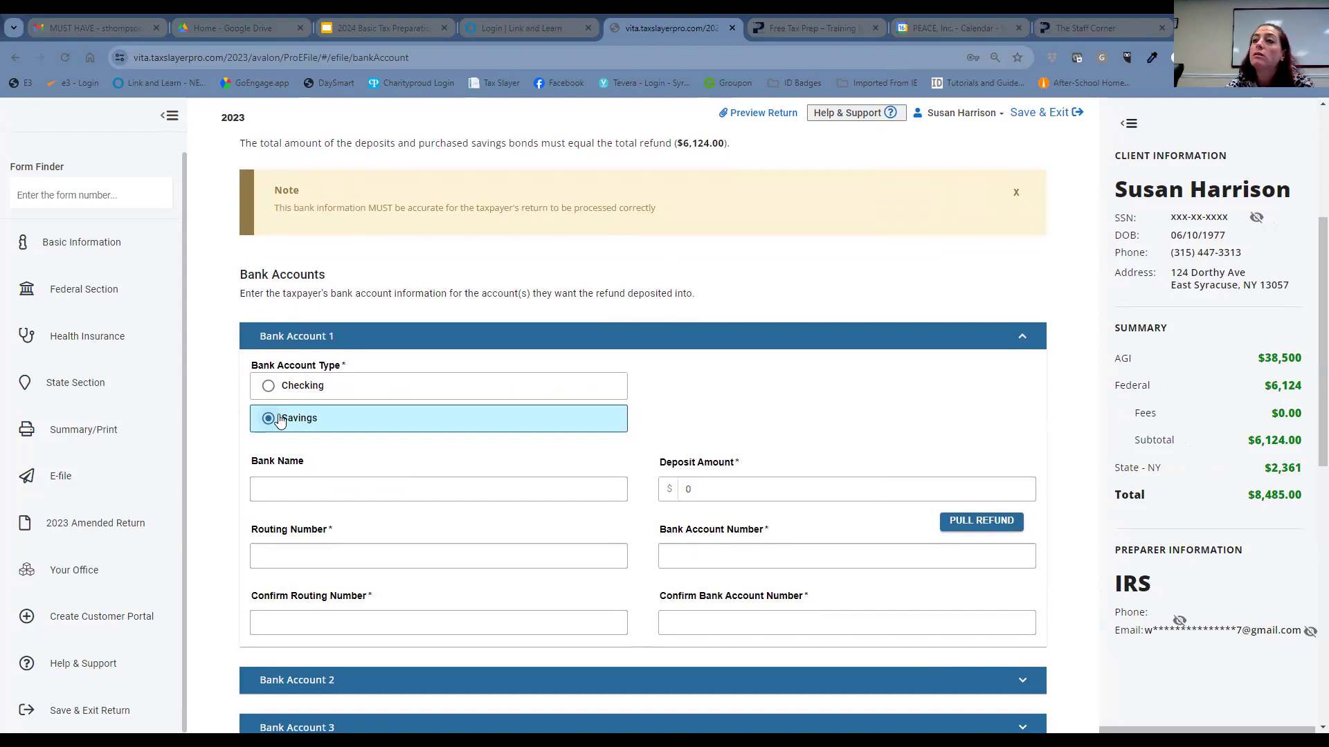
click(350, 484)
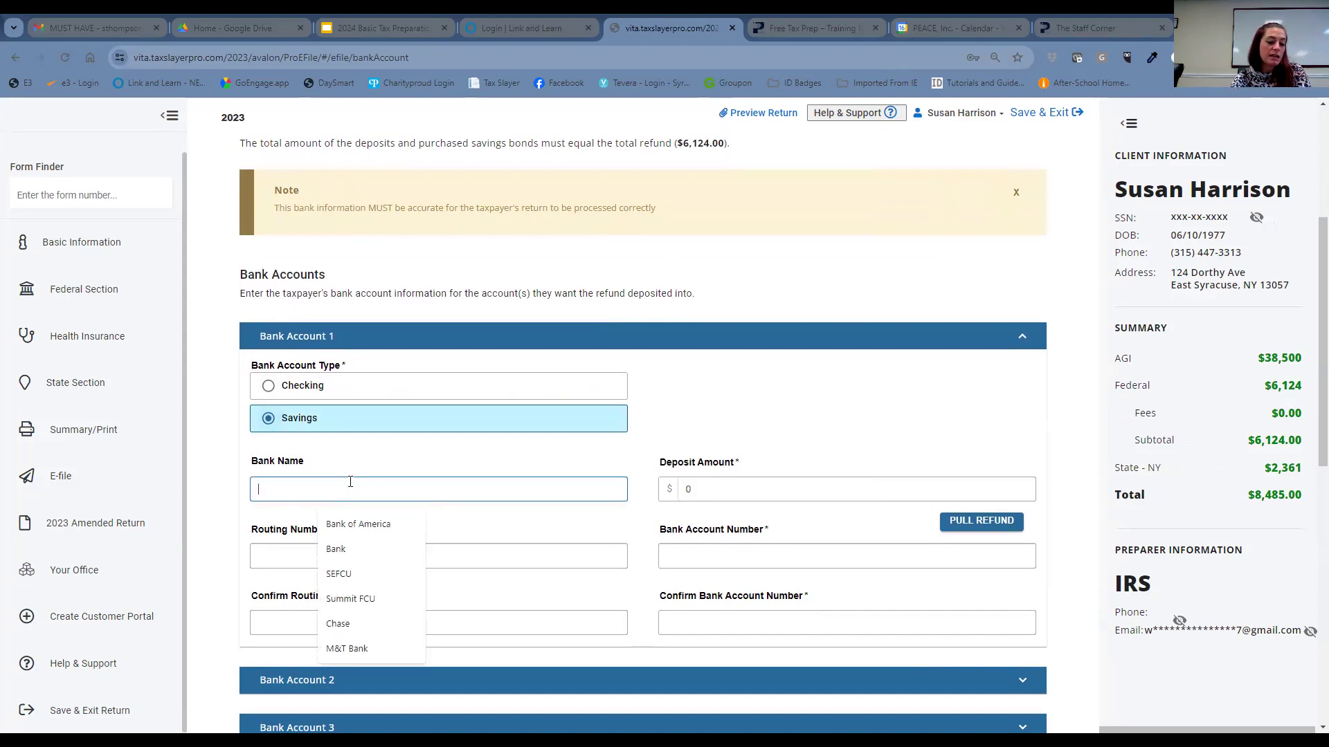
text(ABC Bank)
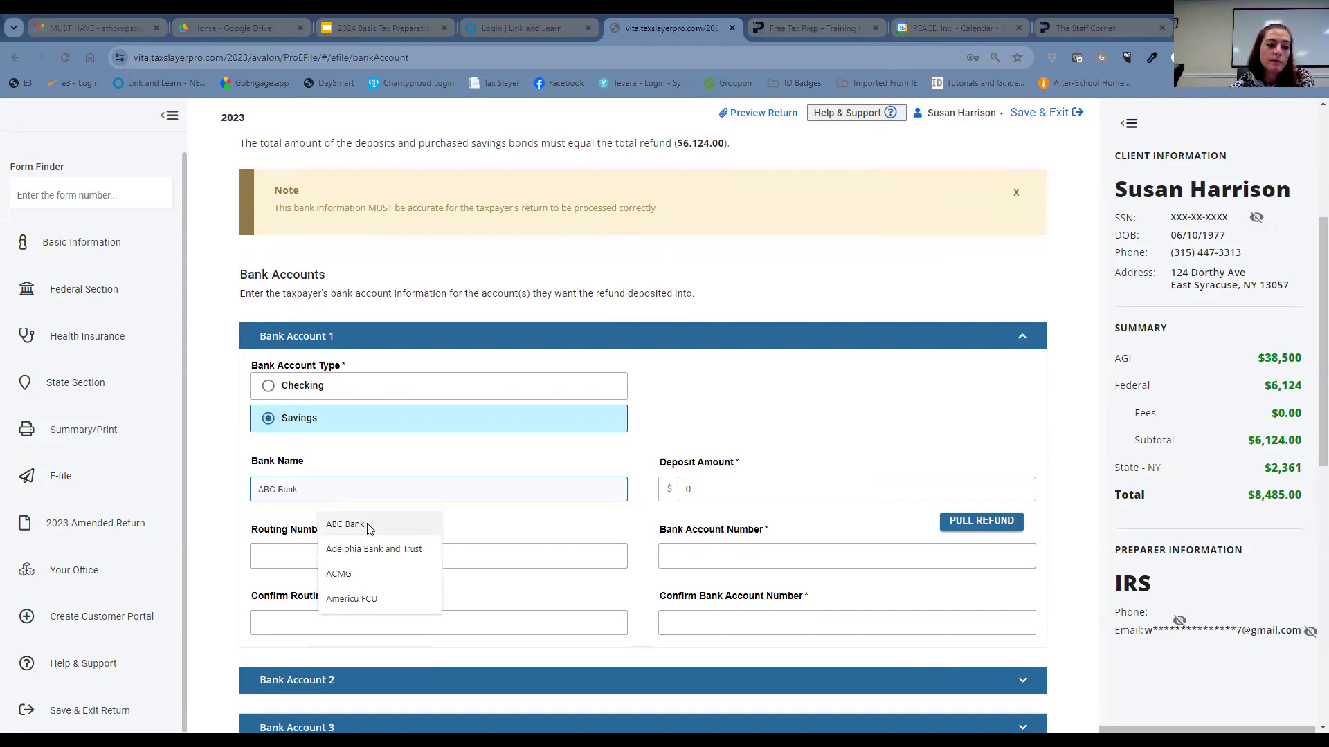
click(346, 524)
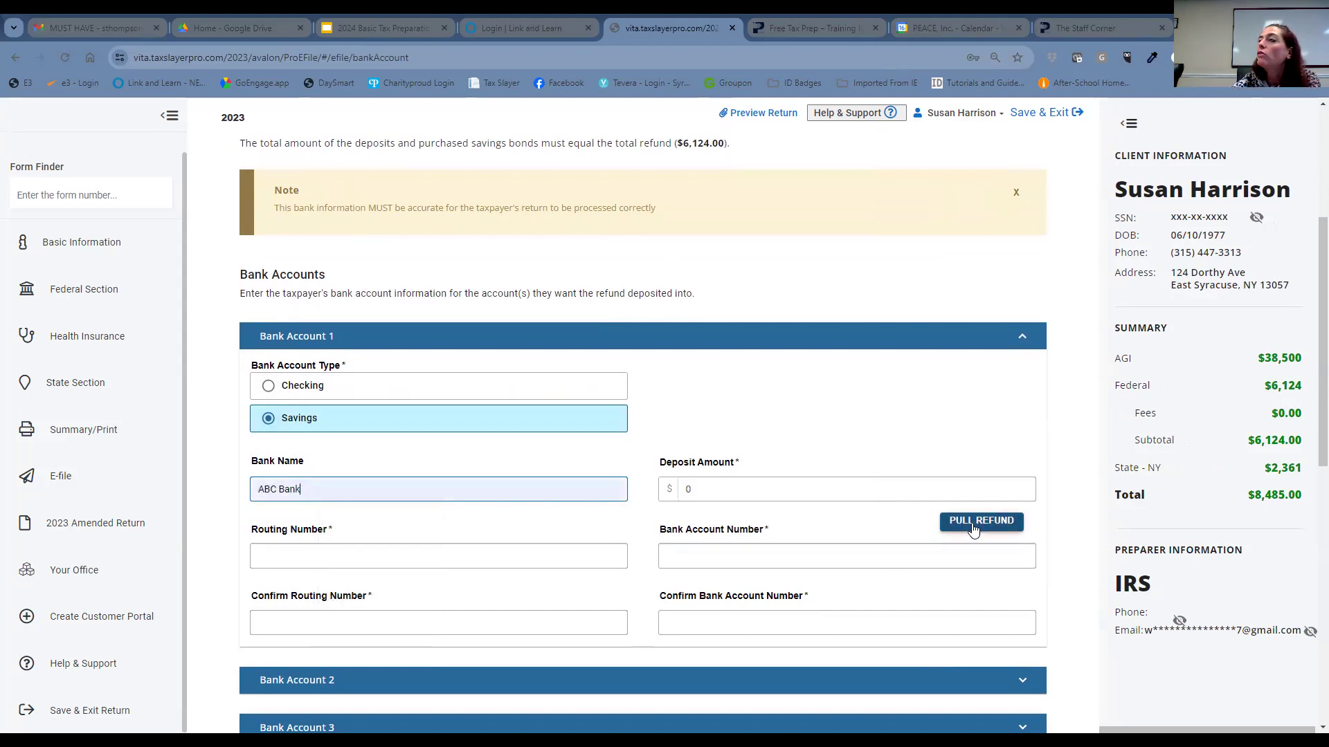
click(968, 526)
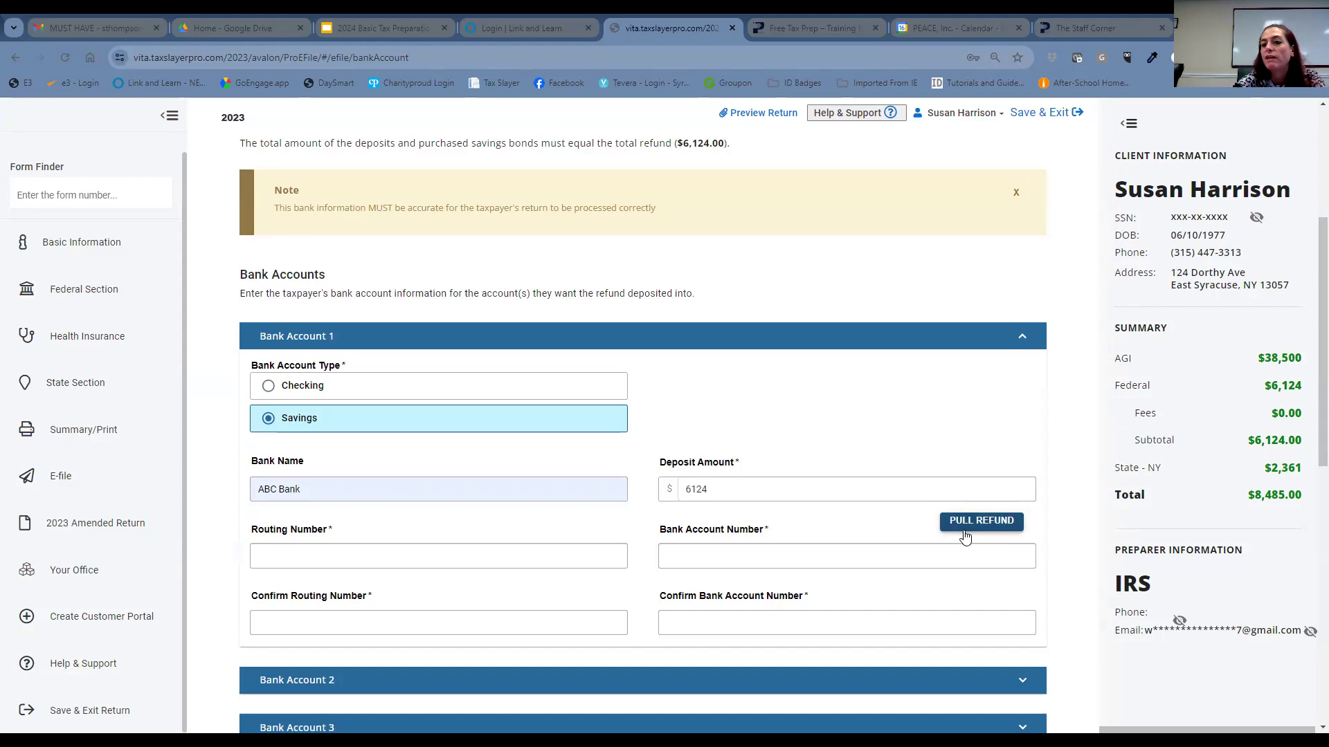
scroll(966, 537, down, 2)
scroll(964, 533, down, 1)
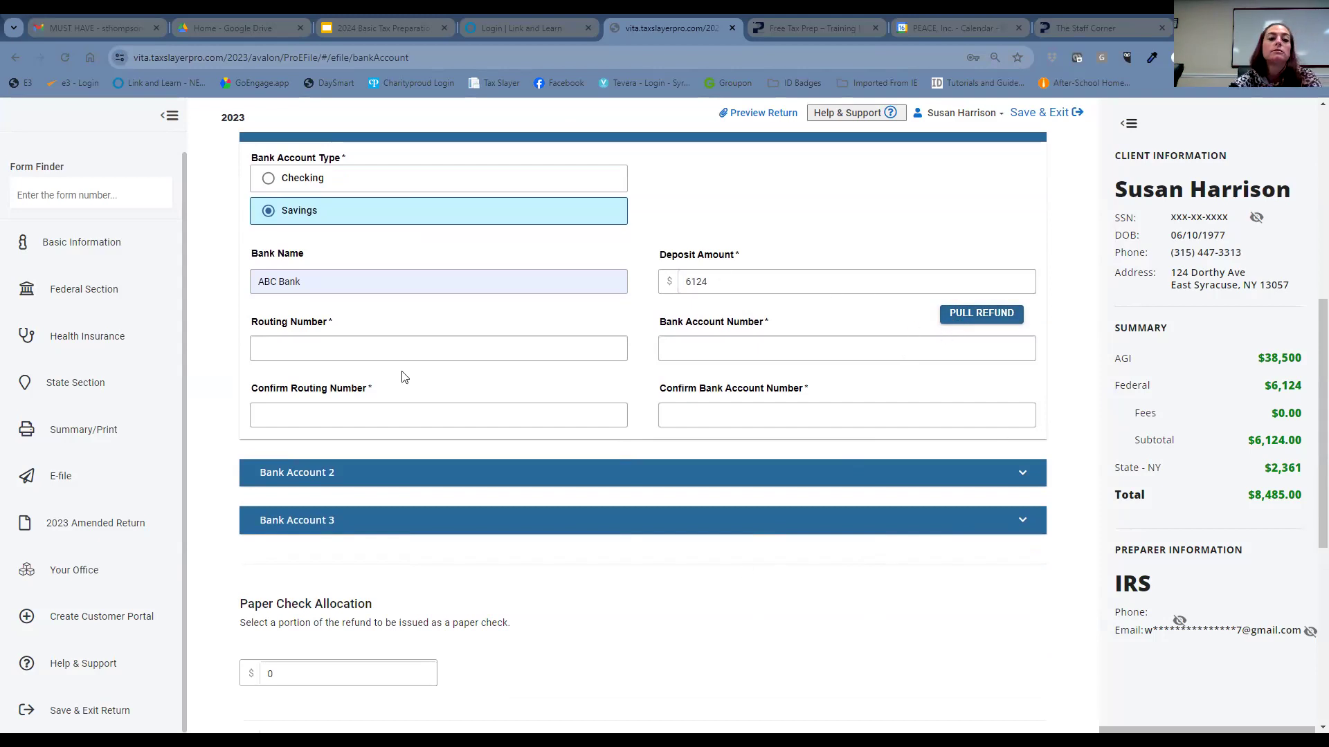
- Enter routing number 221380127 and paste it into the confirmation field
click(419, 353)
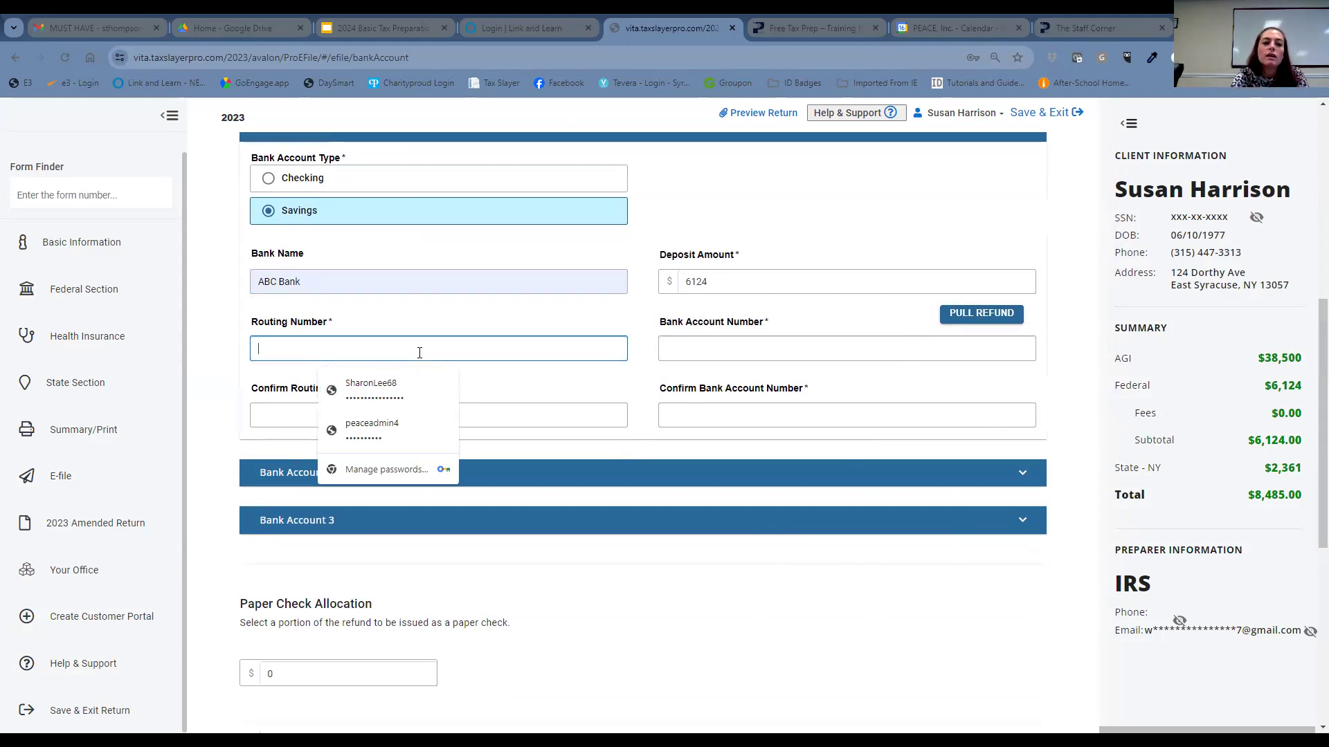
text(23)
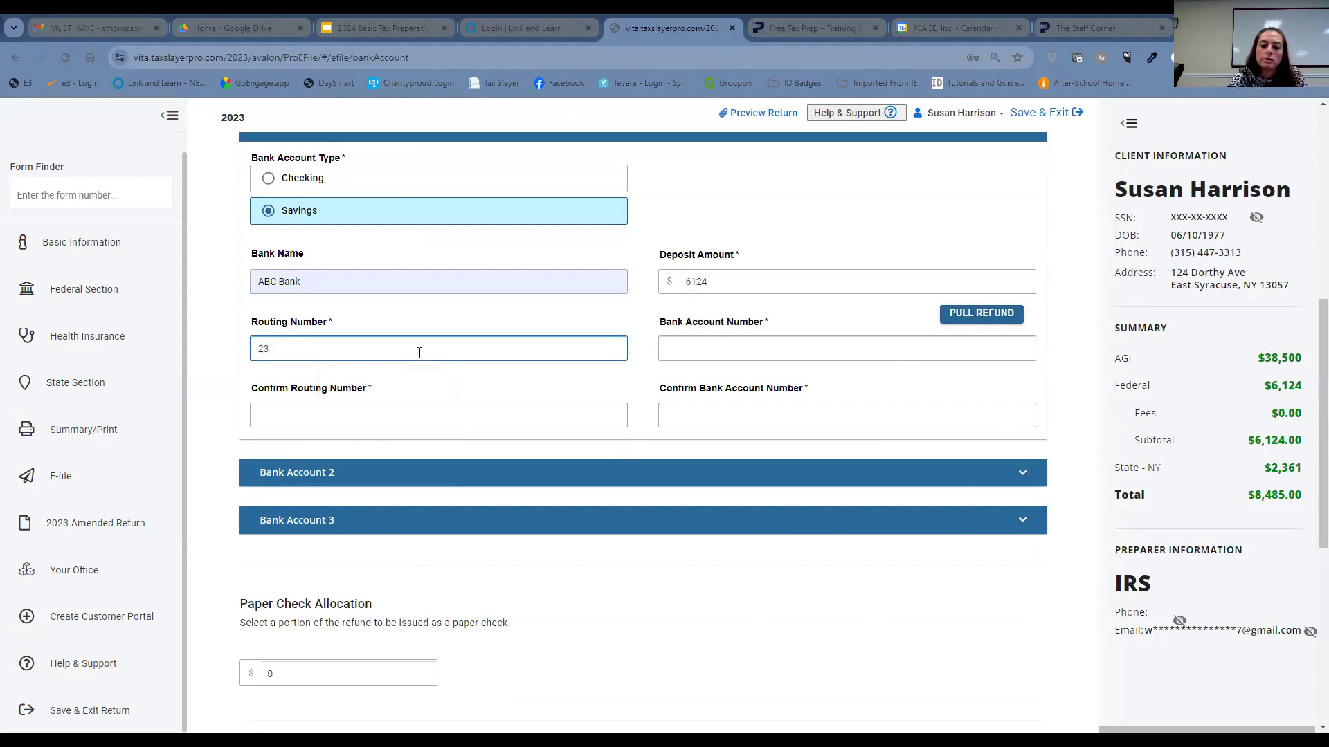
text(56000)
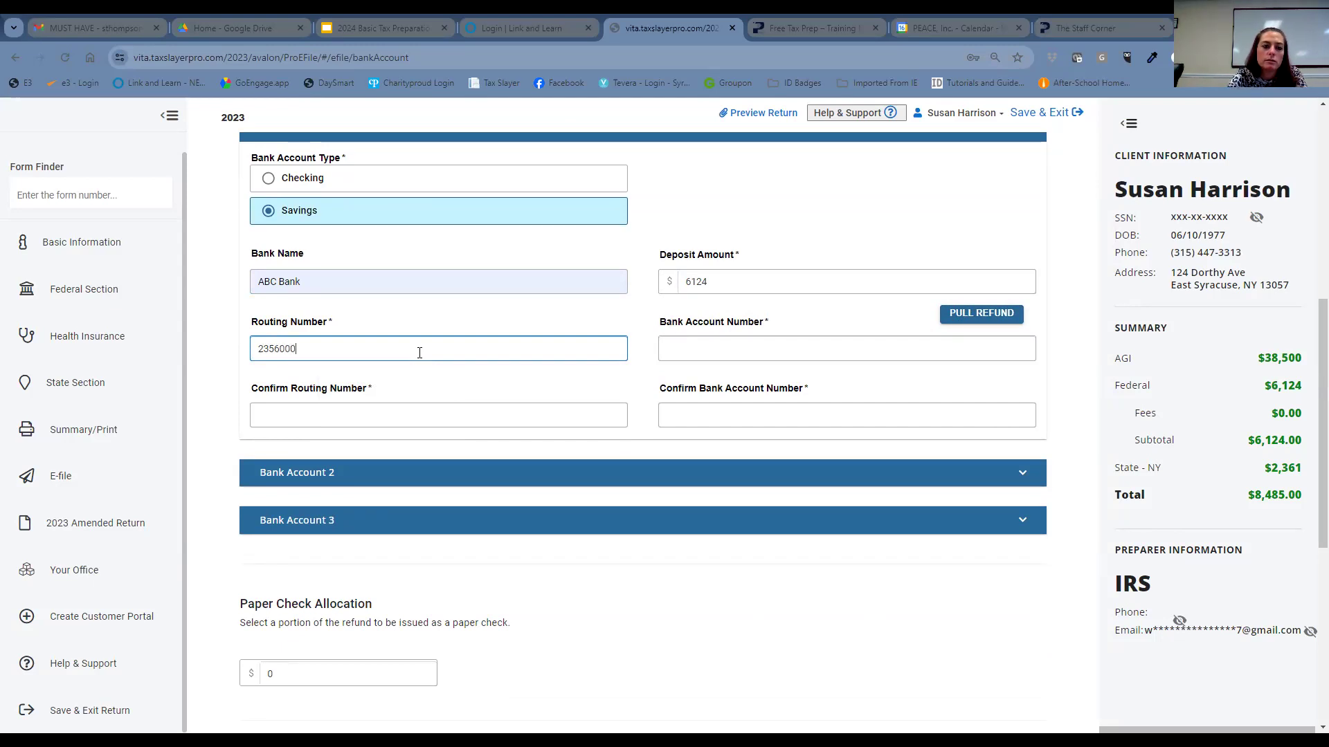
text(0)
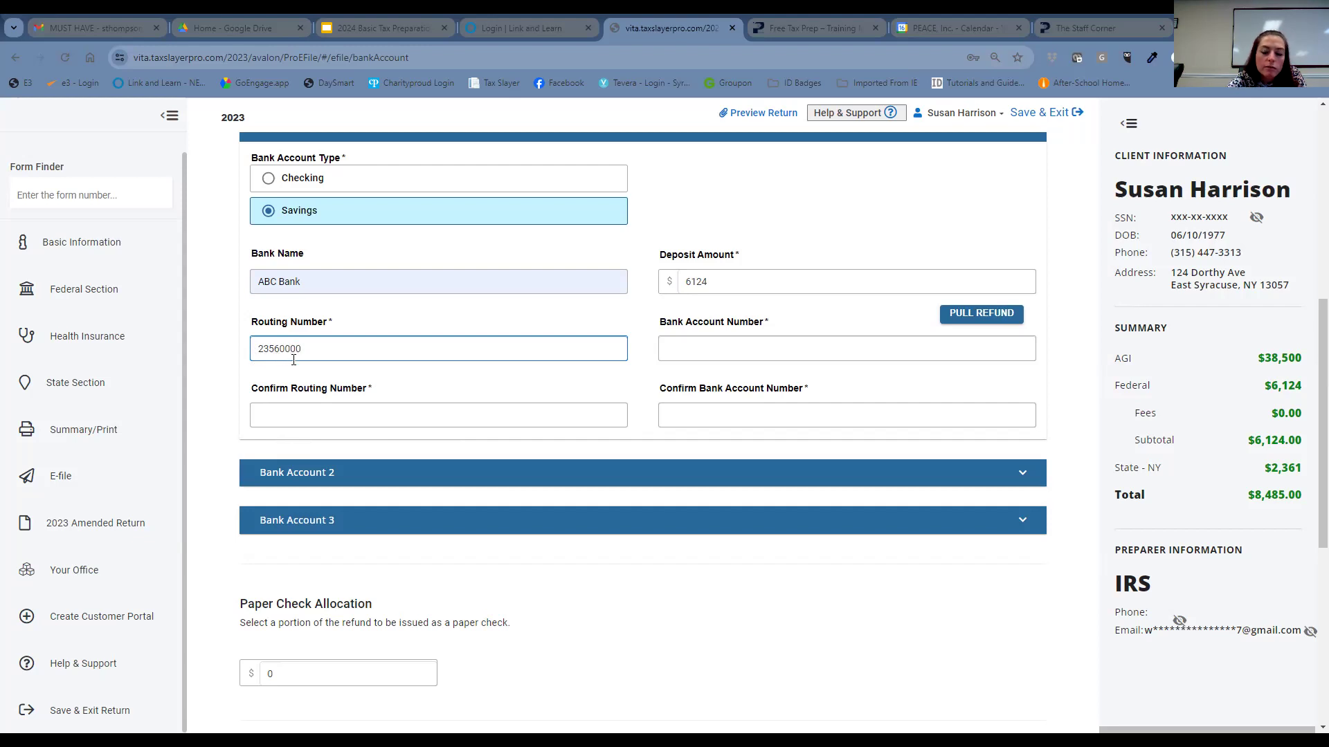
drag(307, 353, 250, 348)
text(10000)
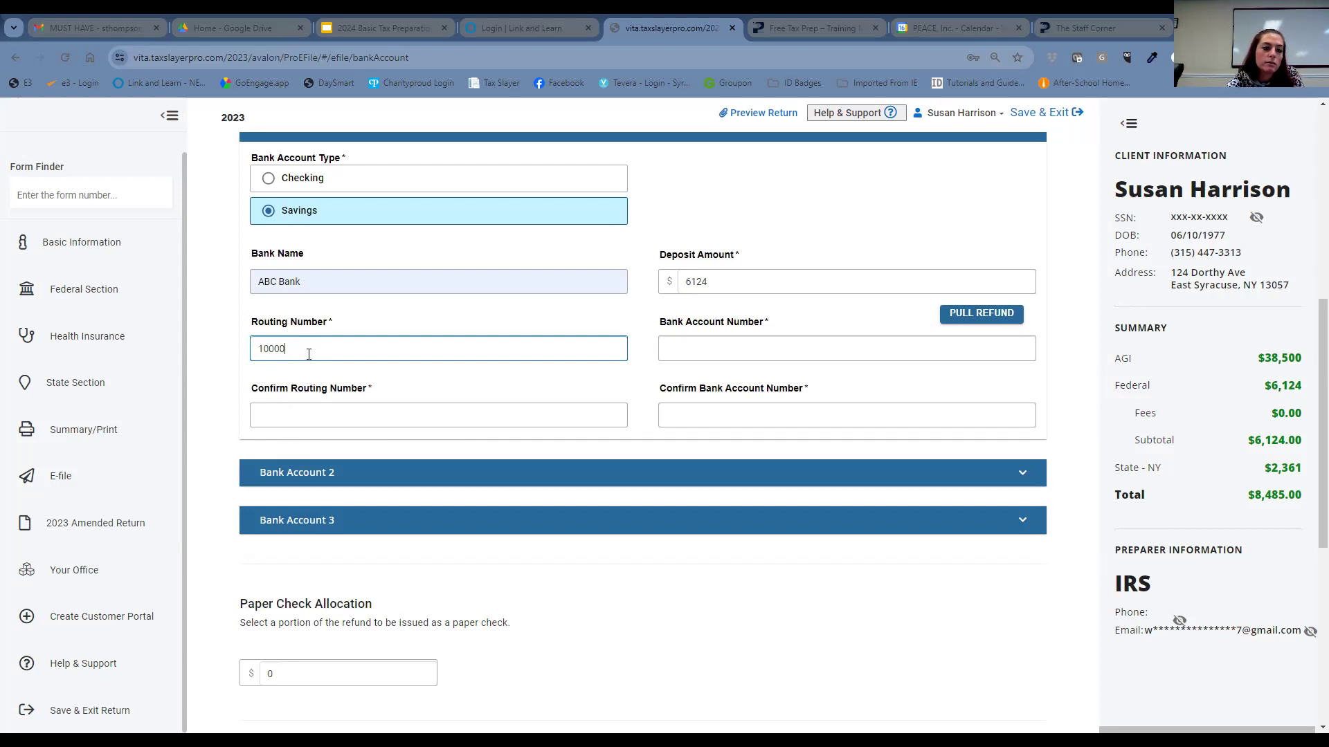
drag(304, 352, 258, 351)
text(23)
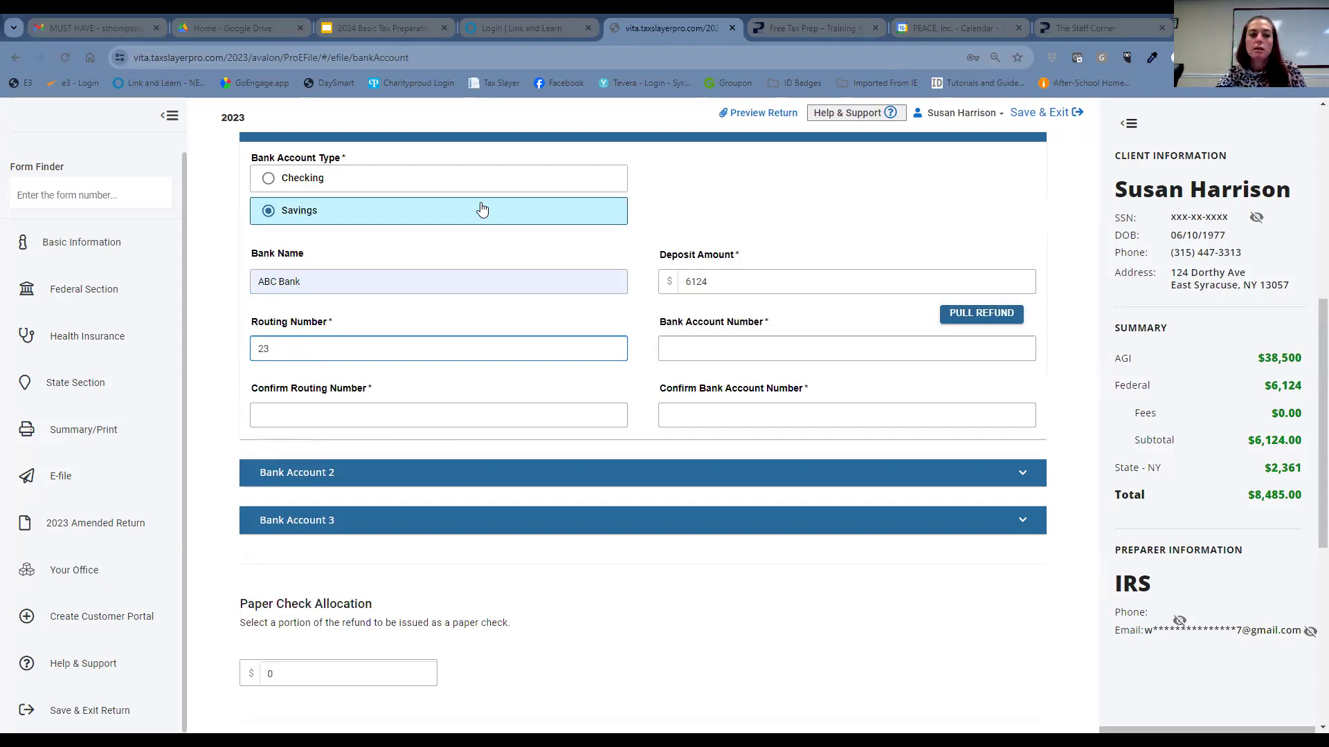
drag(308, 344, 256, 365)
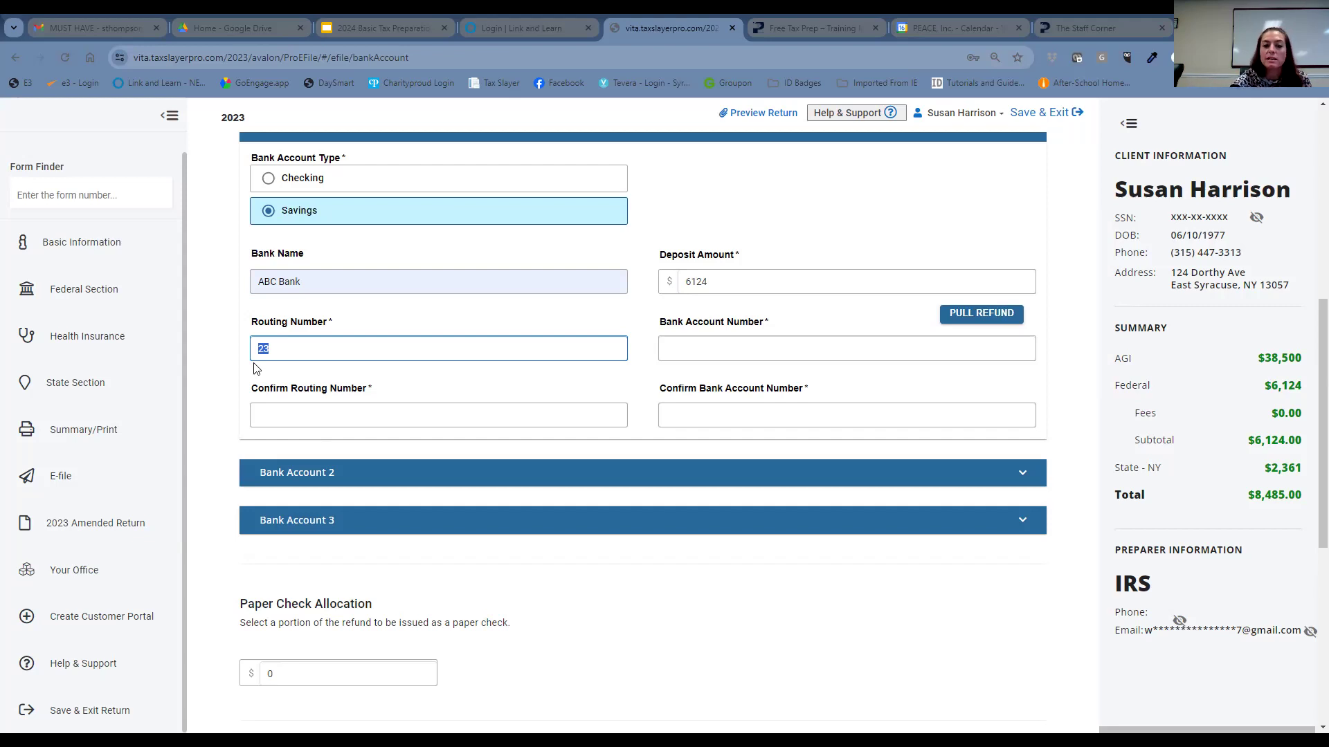
text(22)
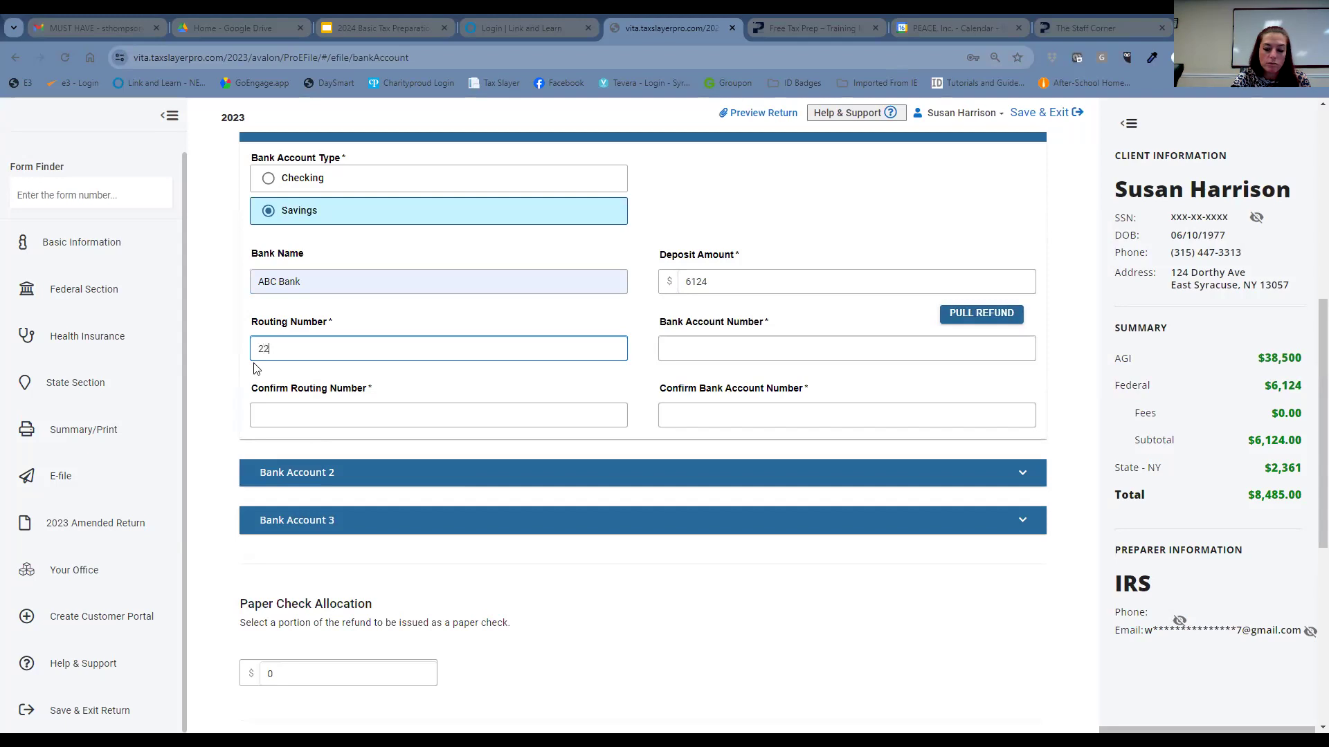
text(1380127)
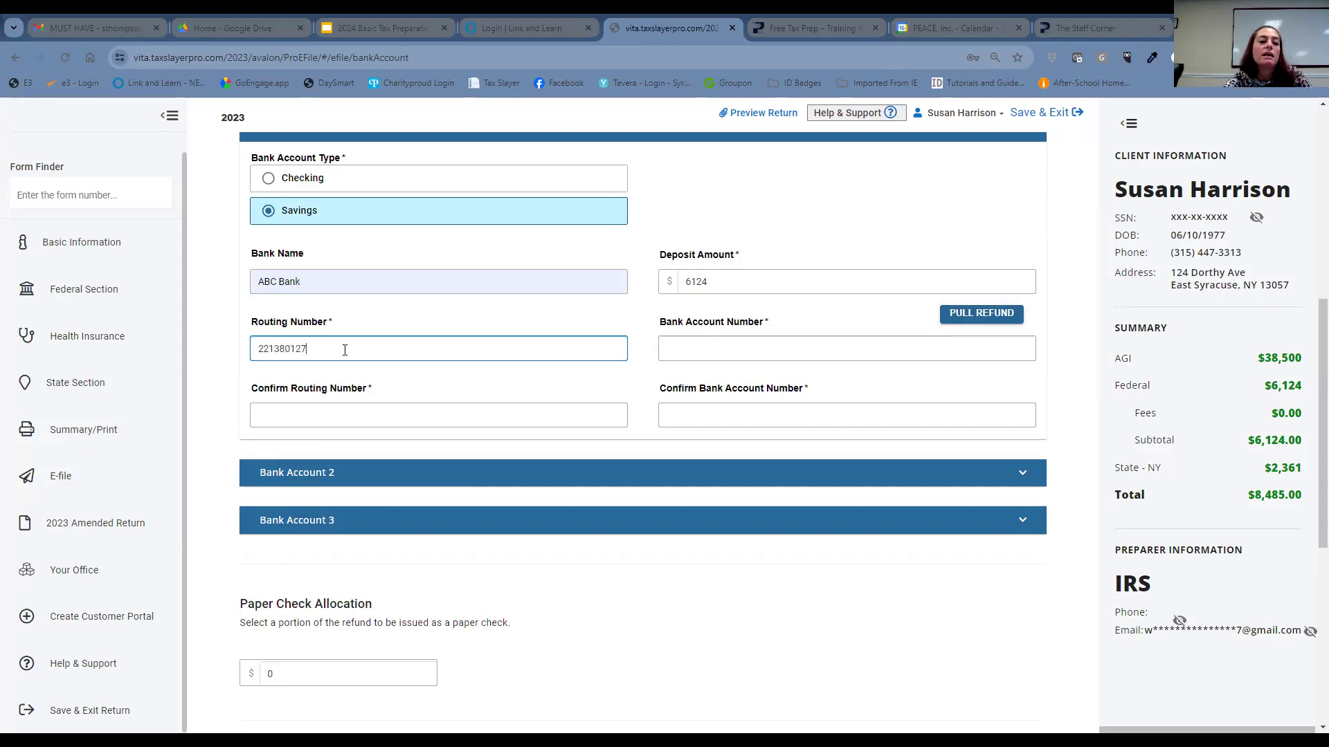
drag(309, 351, 256, 367)
key(ctrl+c)
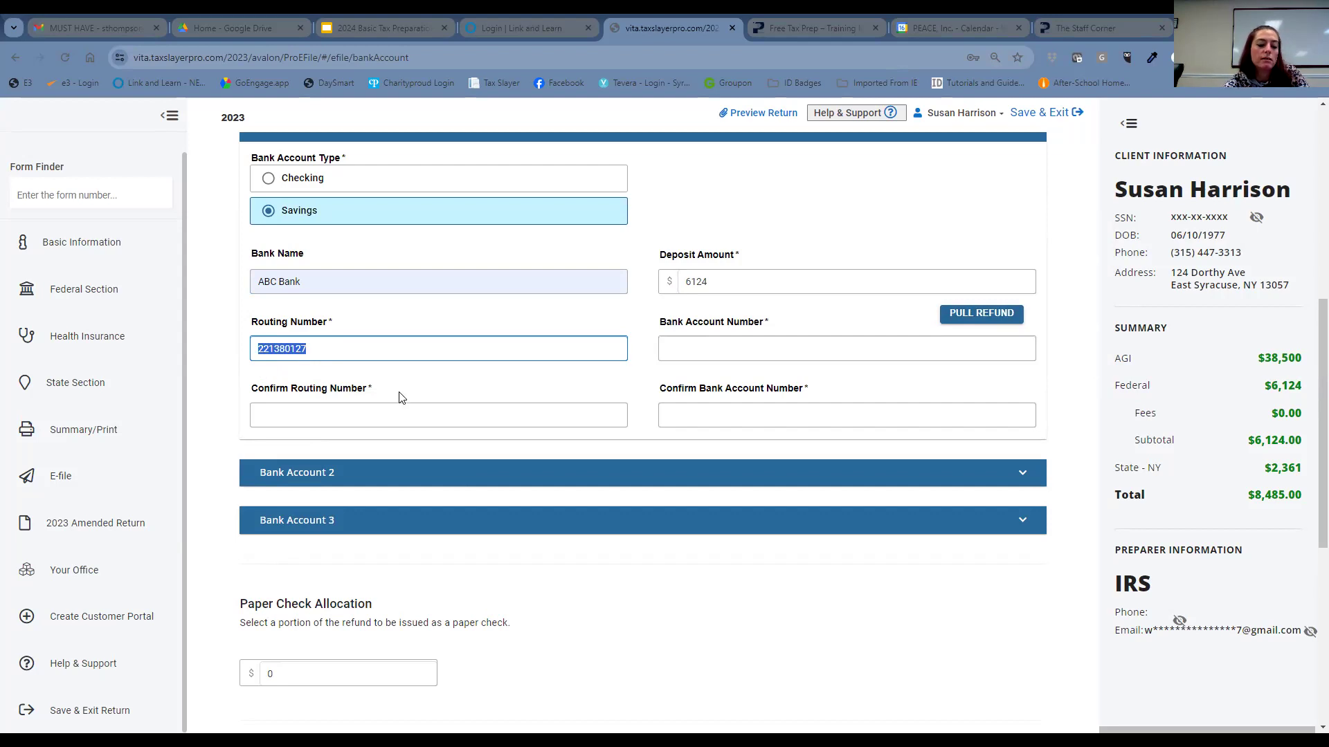
click(332, 415)
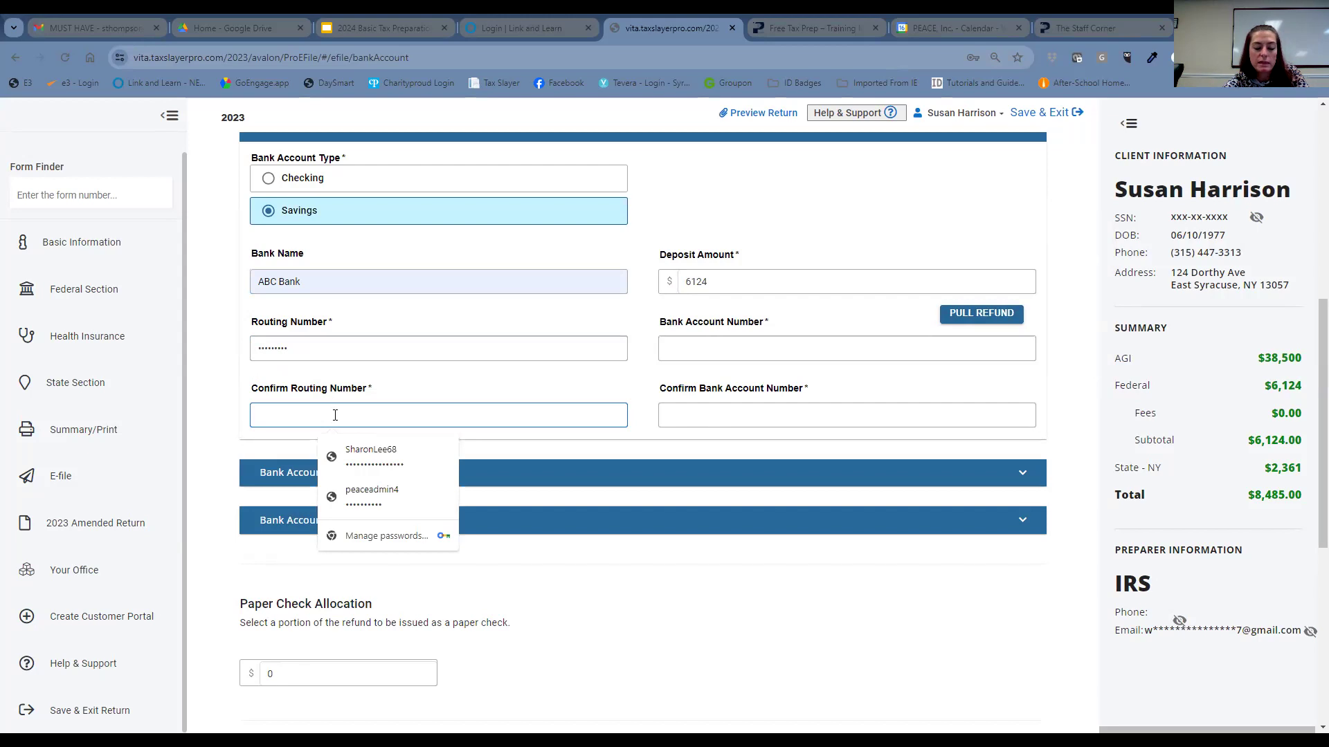
key(ctrl+v)
- Enter and confirm the bank account number, then continue to the State ID License step
click(692, 339)
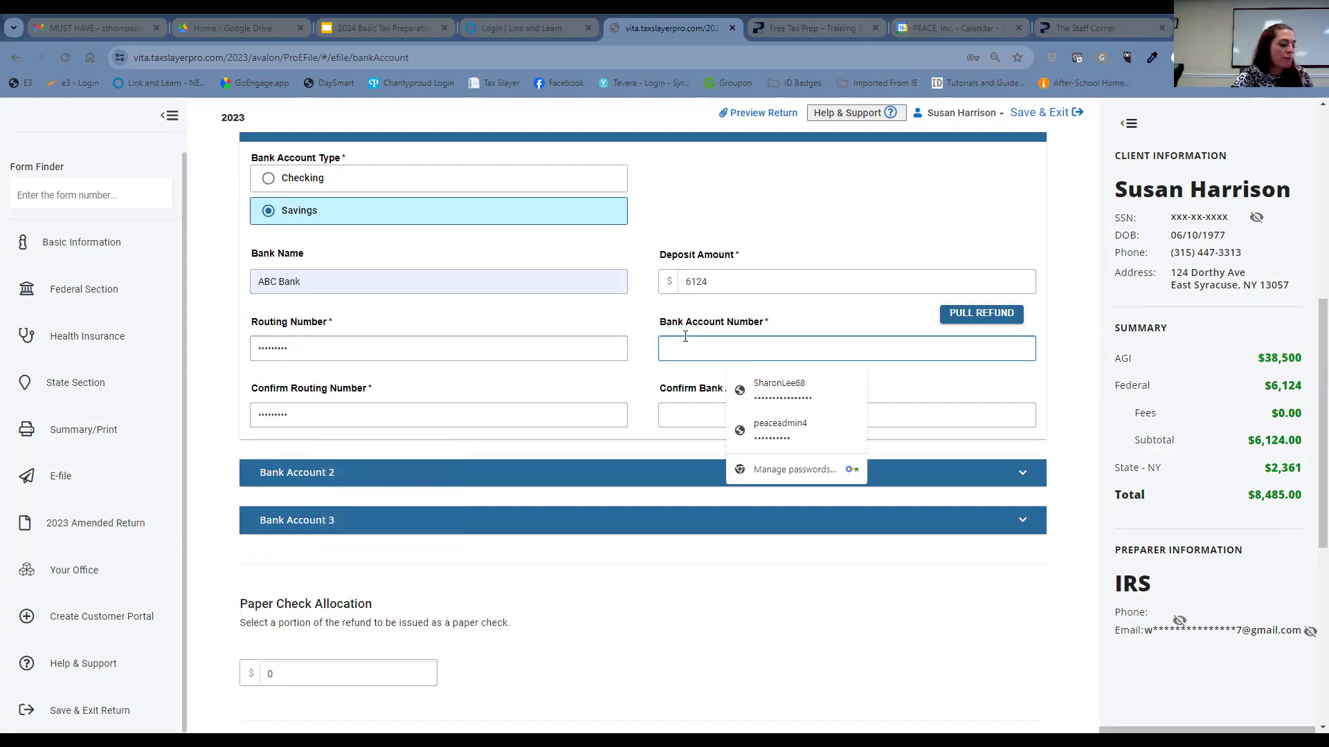
text(987654321789)
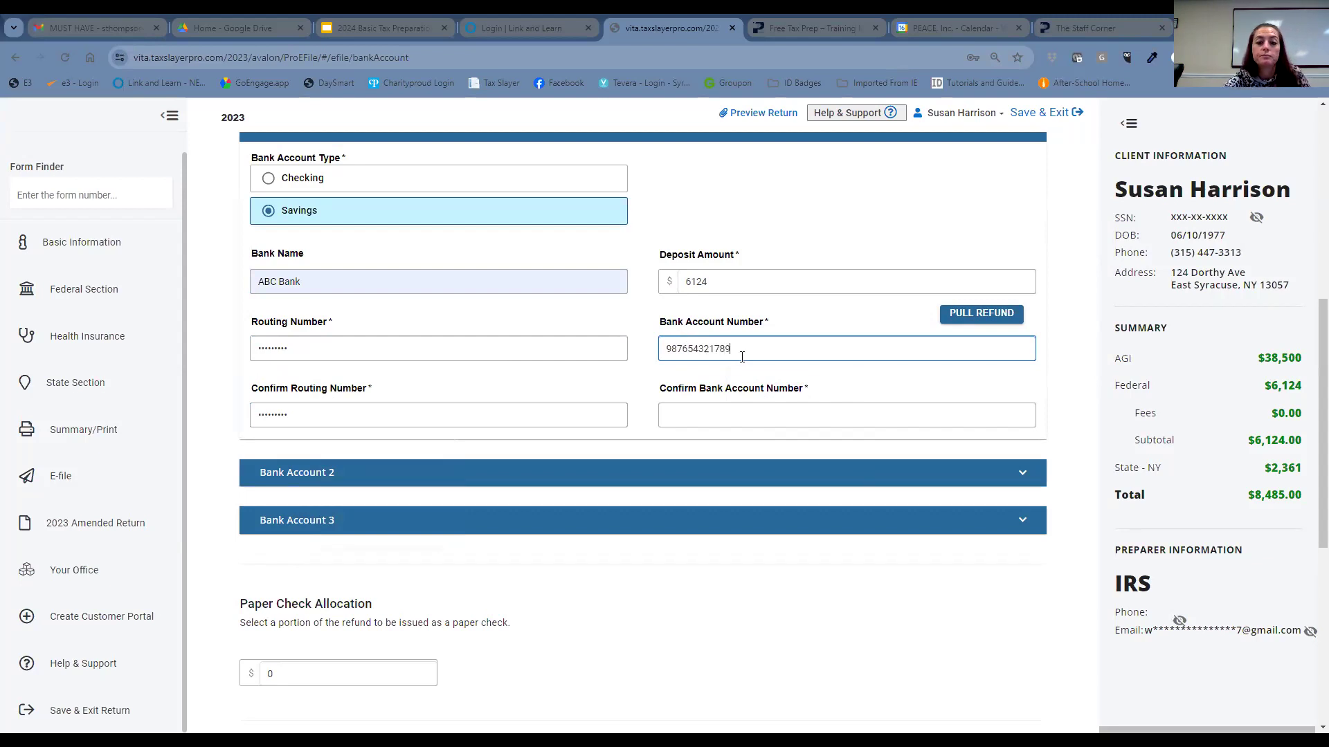
drag(742, 357, 663, 374)
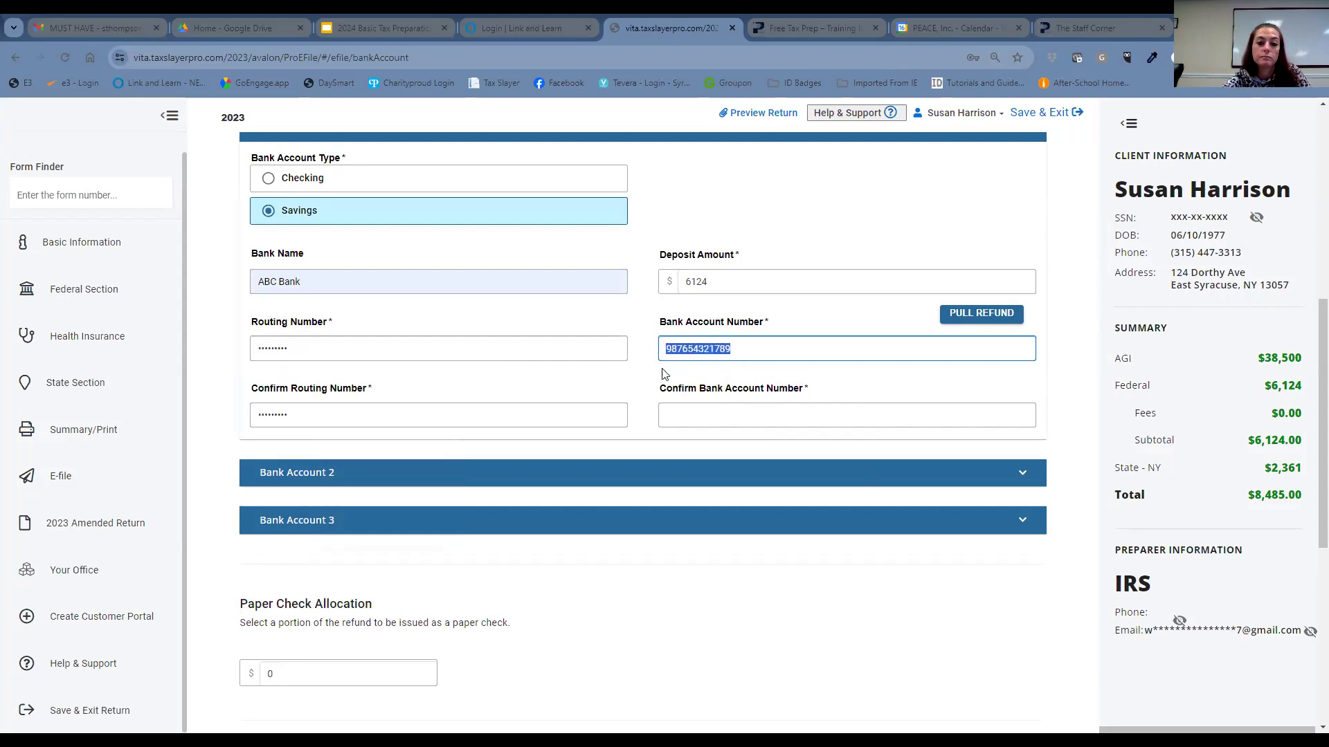
click(702, 407)
key(ctrl+v)
scroll(565, 579, down, 1)
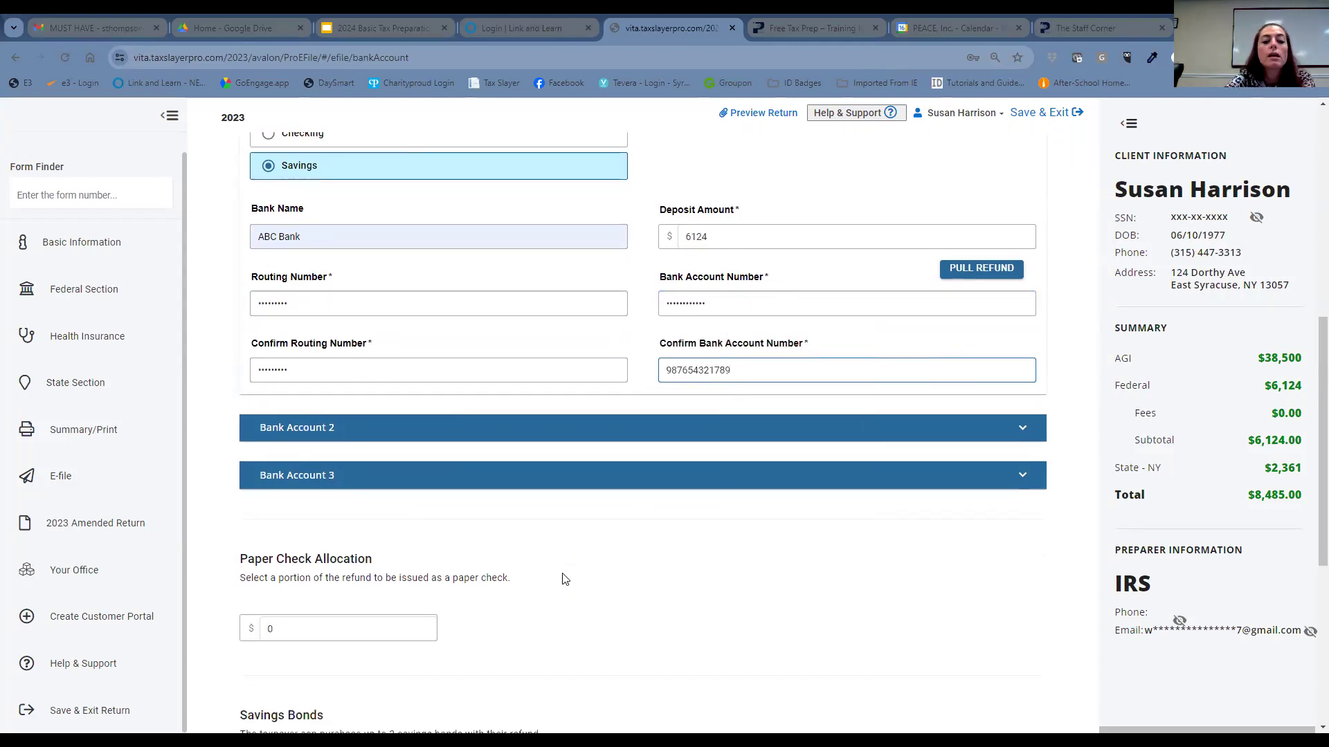
scroll(564, 579, down, 6)
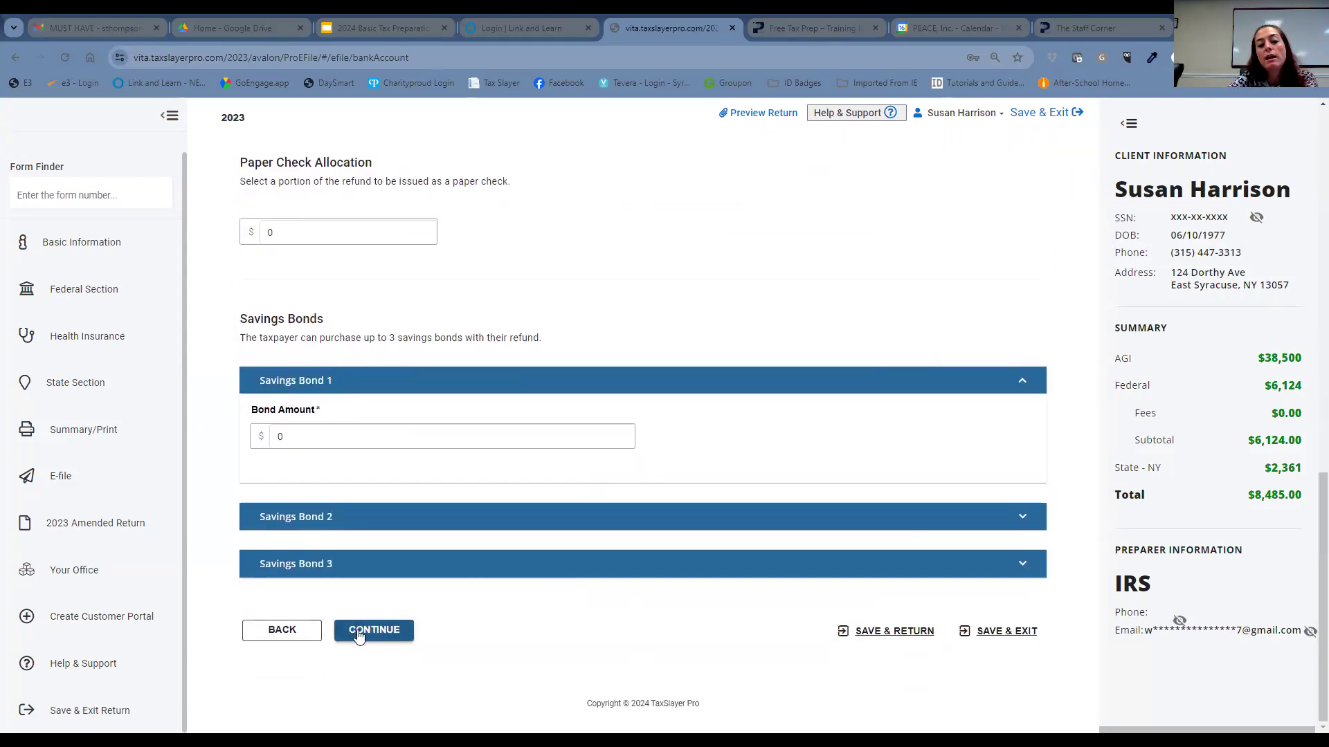
click(358, 631)
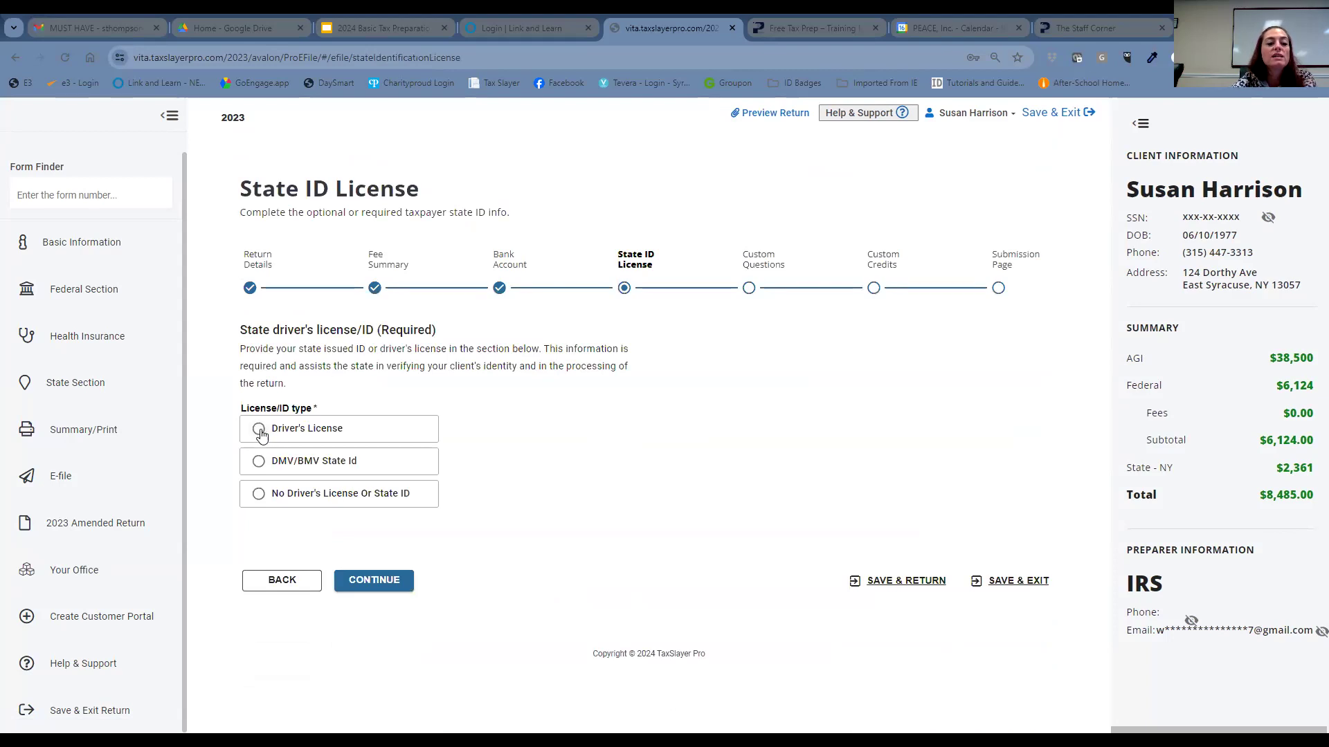
- Choose Driver's License as the ID type and enter the license number
click(259, 430)
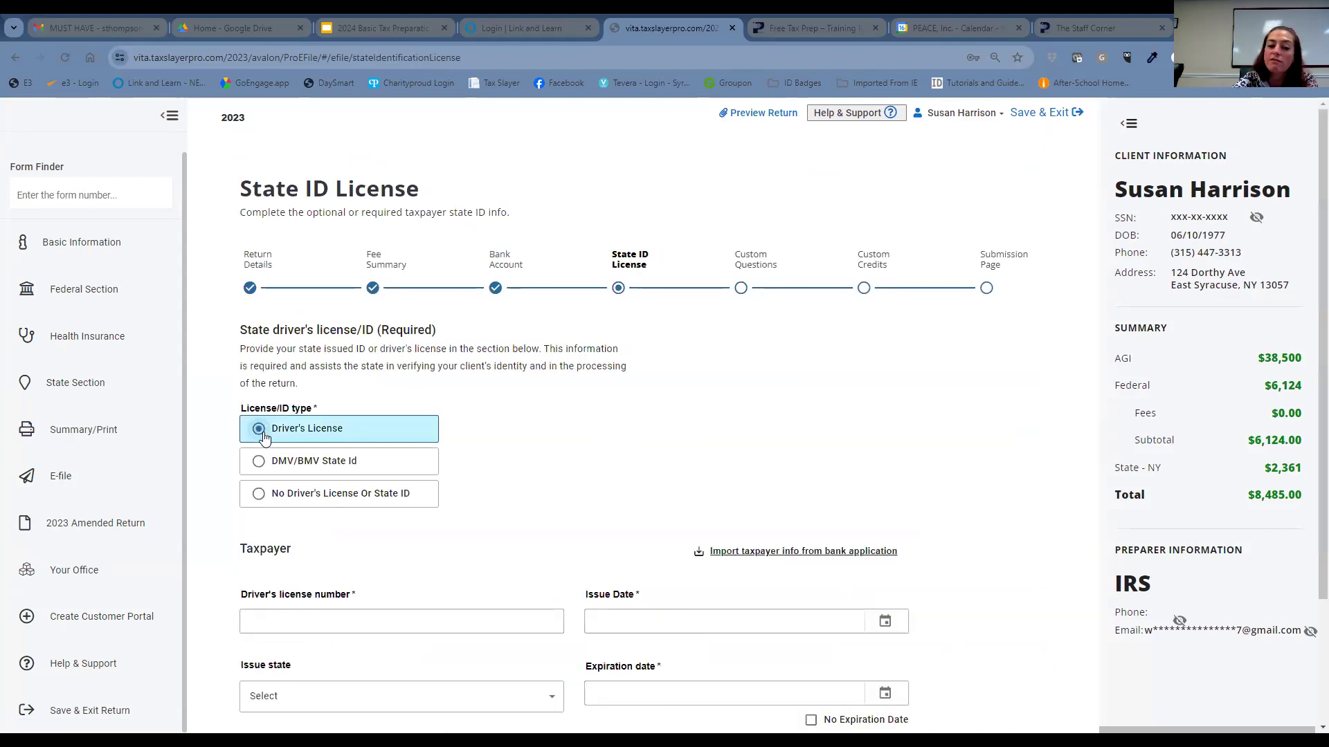
scroll(353, 533, down, 1)
click(372, 549)
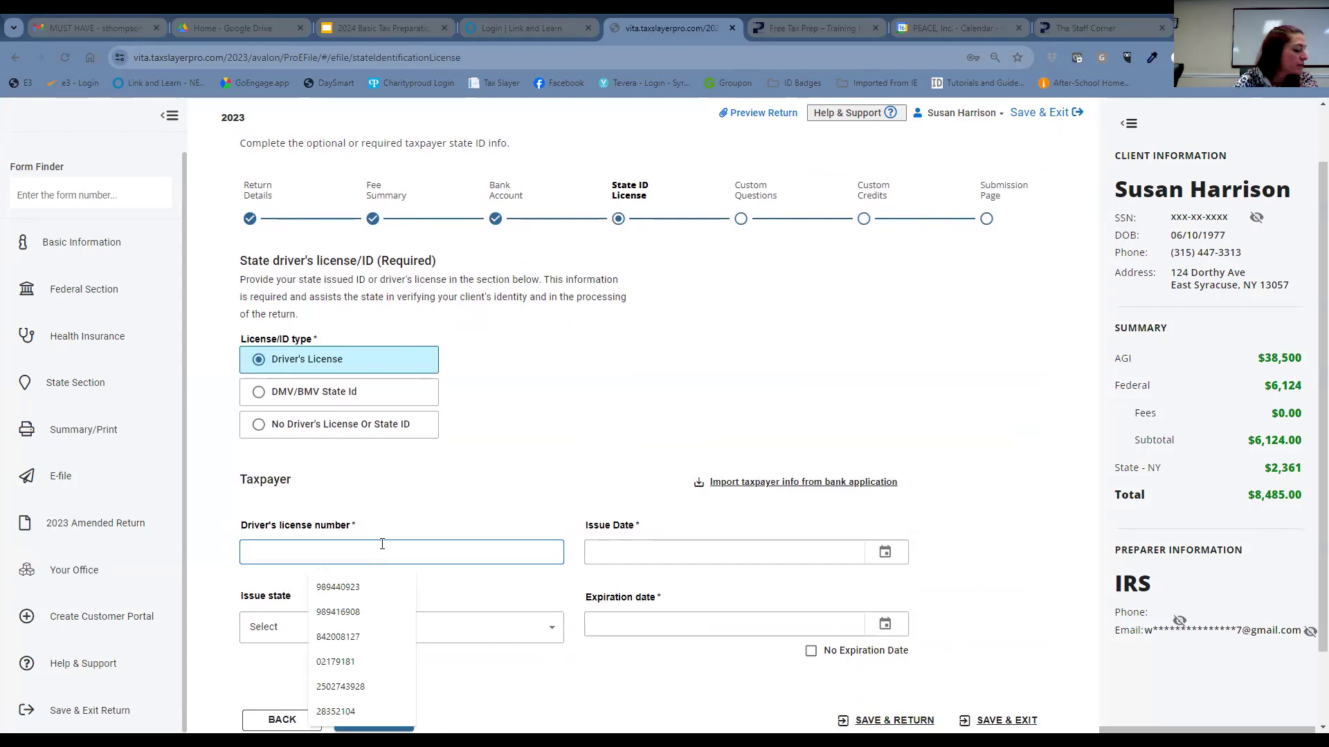
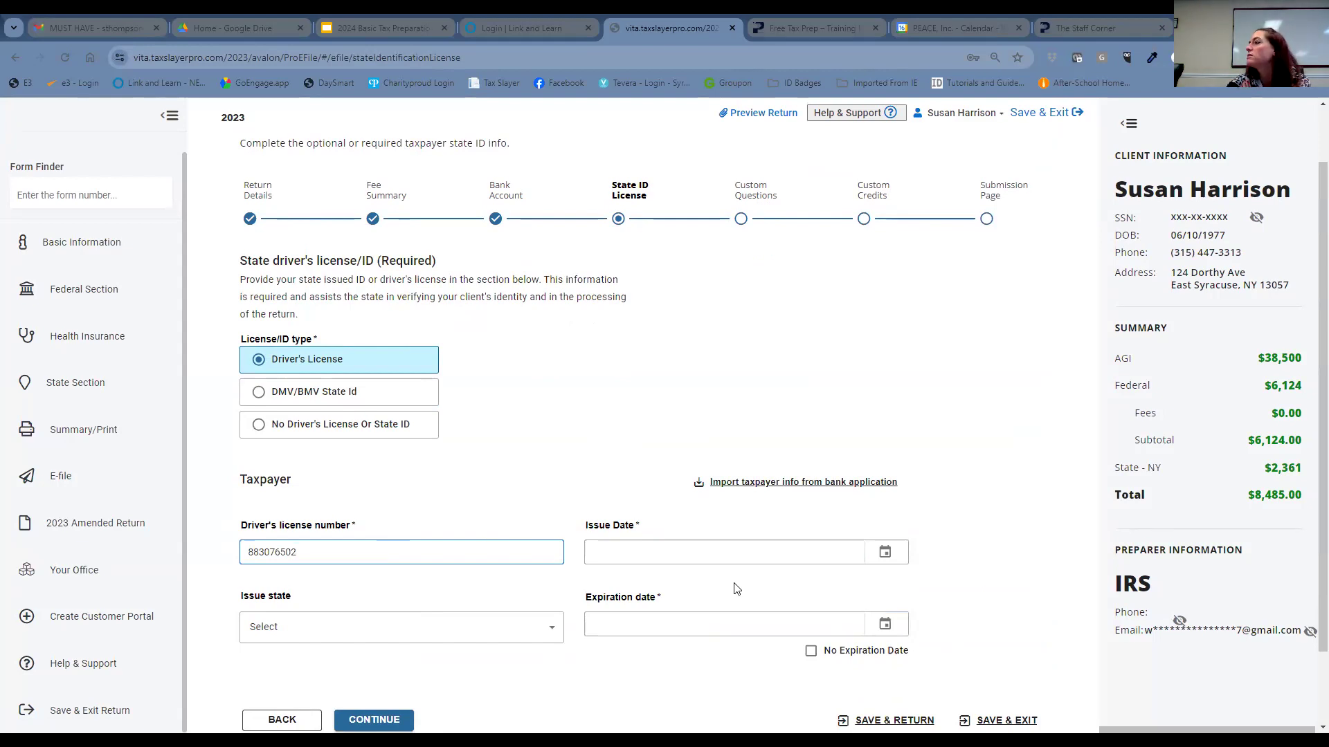
- Set the license issue date to 07/12/2021 and expiration date to 07/12/2024
click(754, 552)
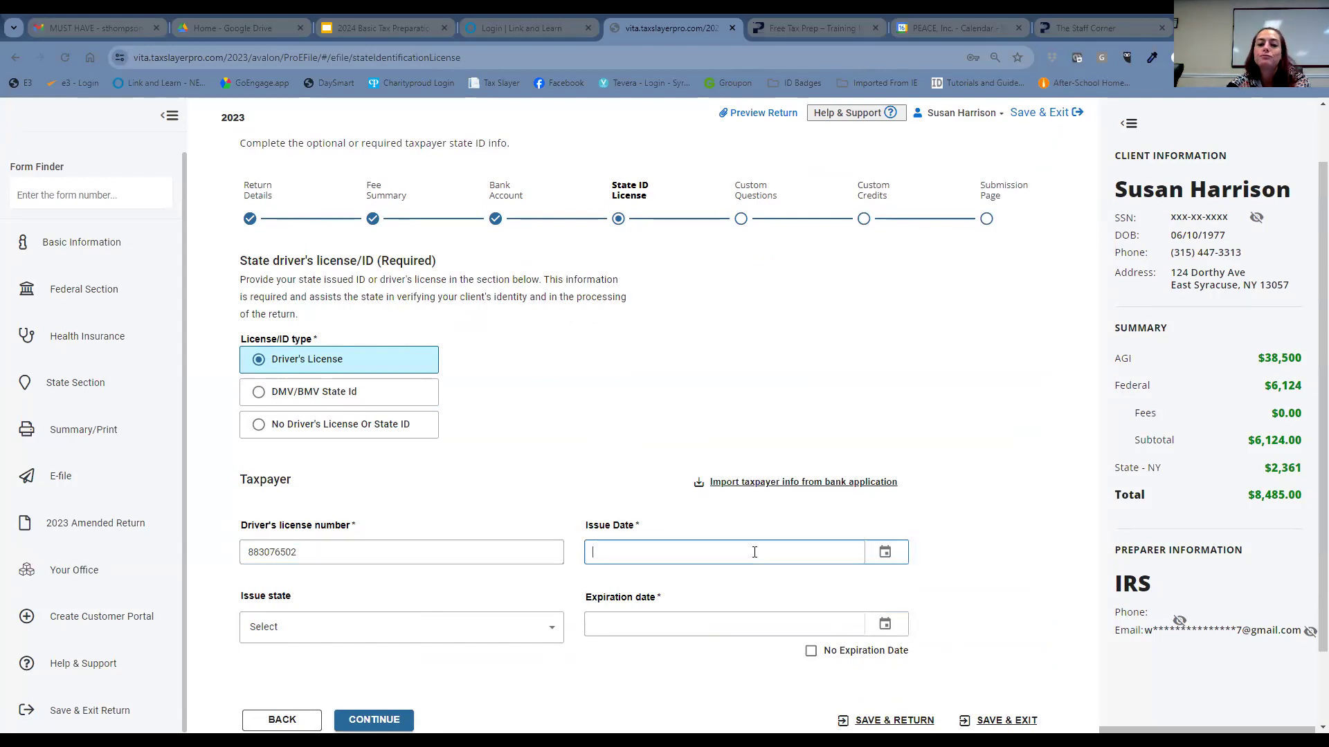
click(877, 549)
click(853, 439)
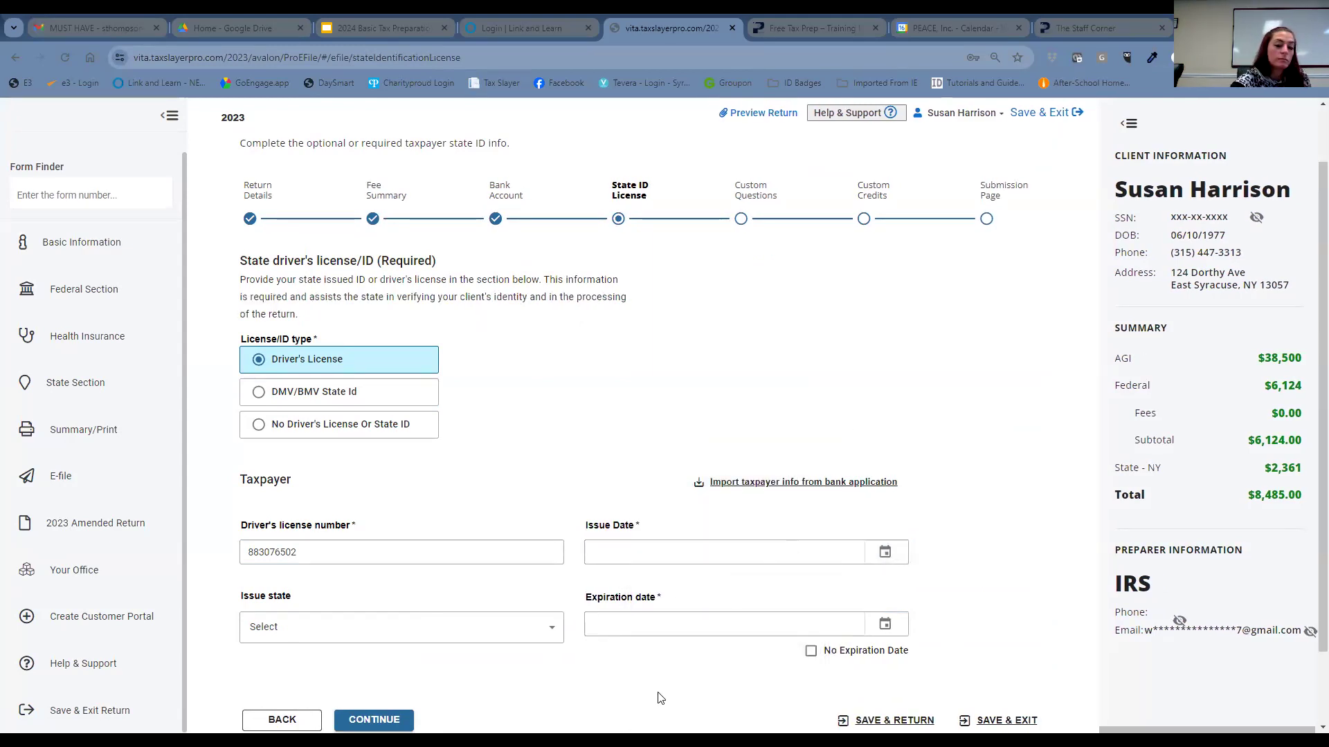
click(675, 562)
text(07/12/)
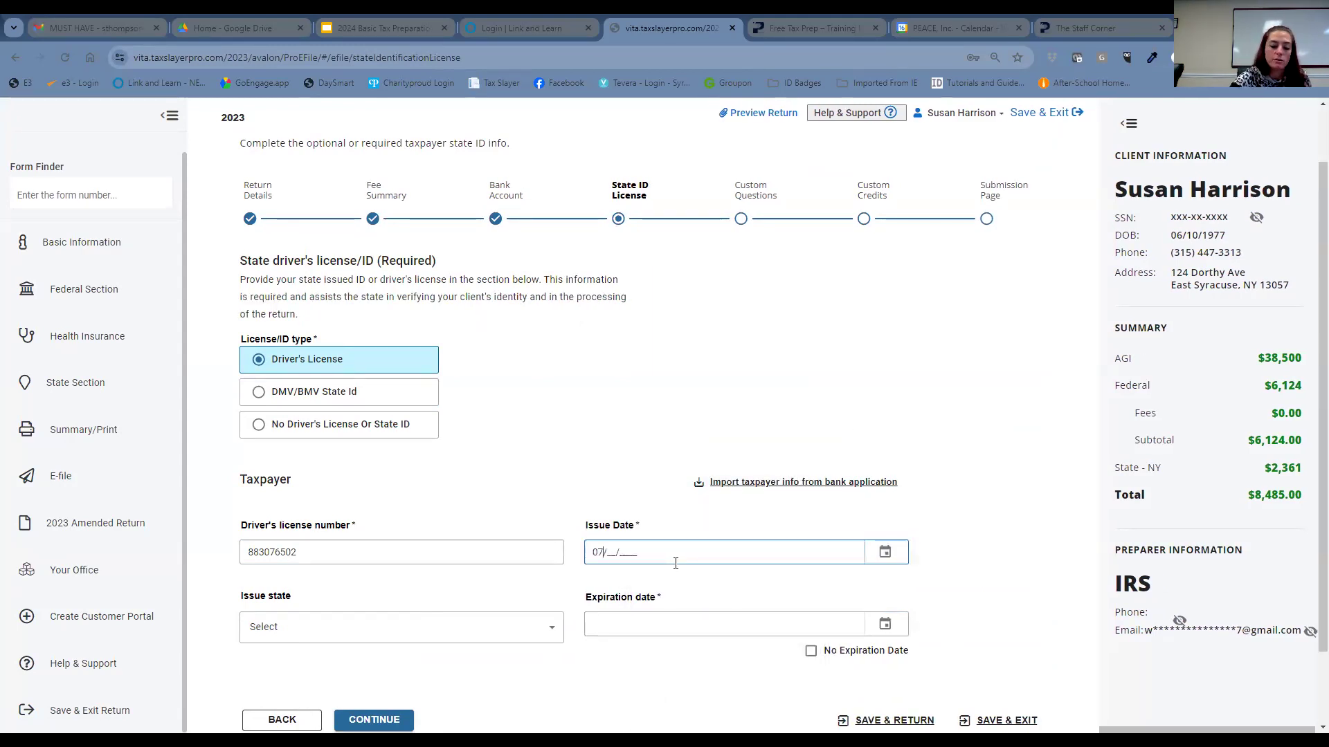
text(2021)
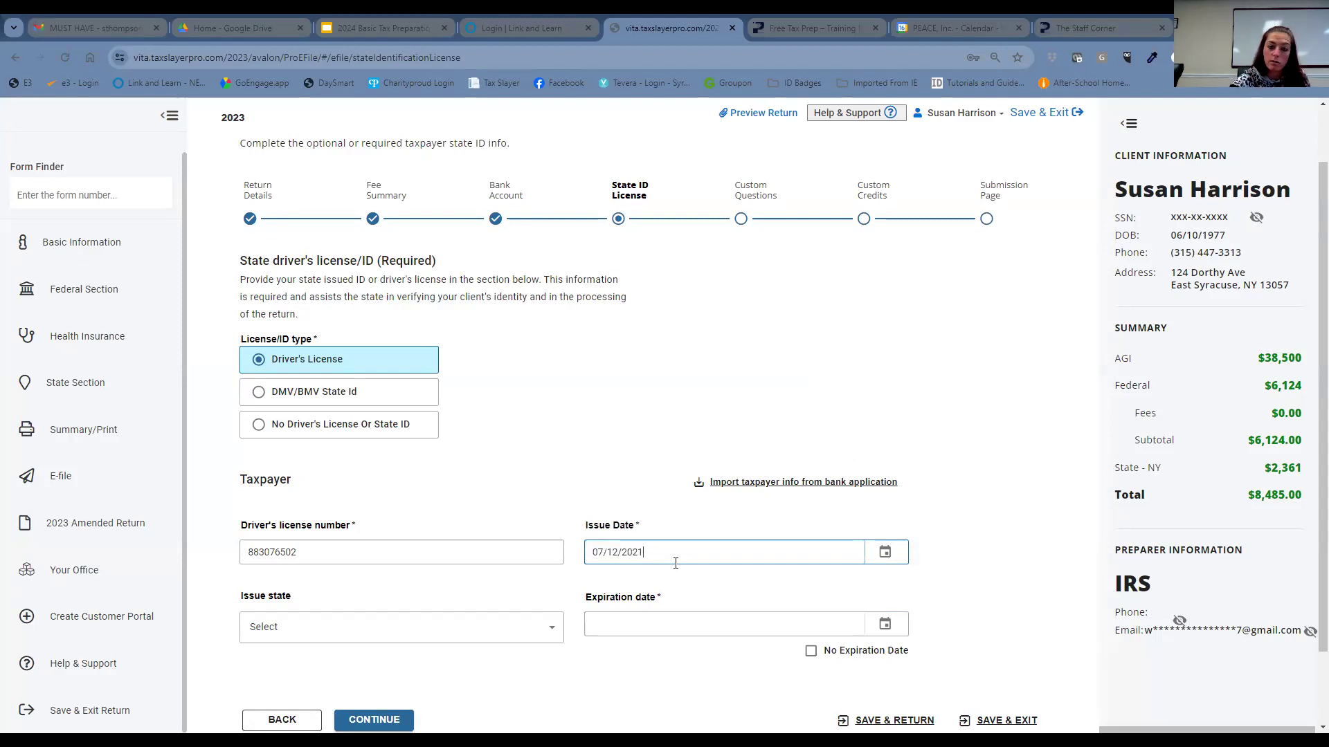
click(669, 618)
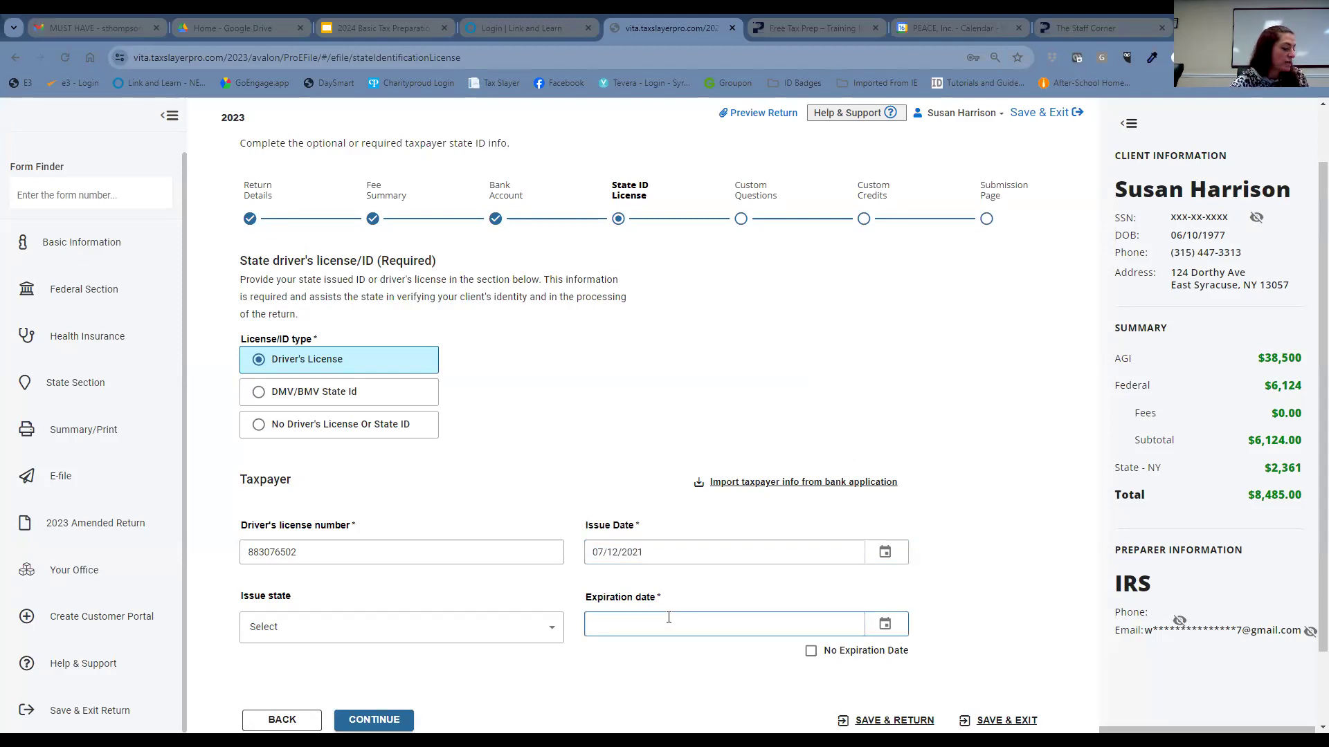
text(07/12/)
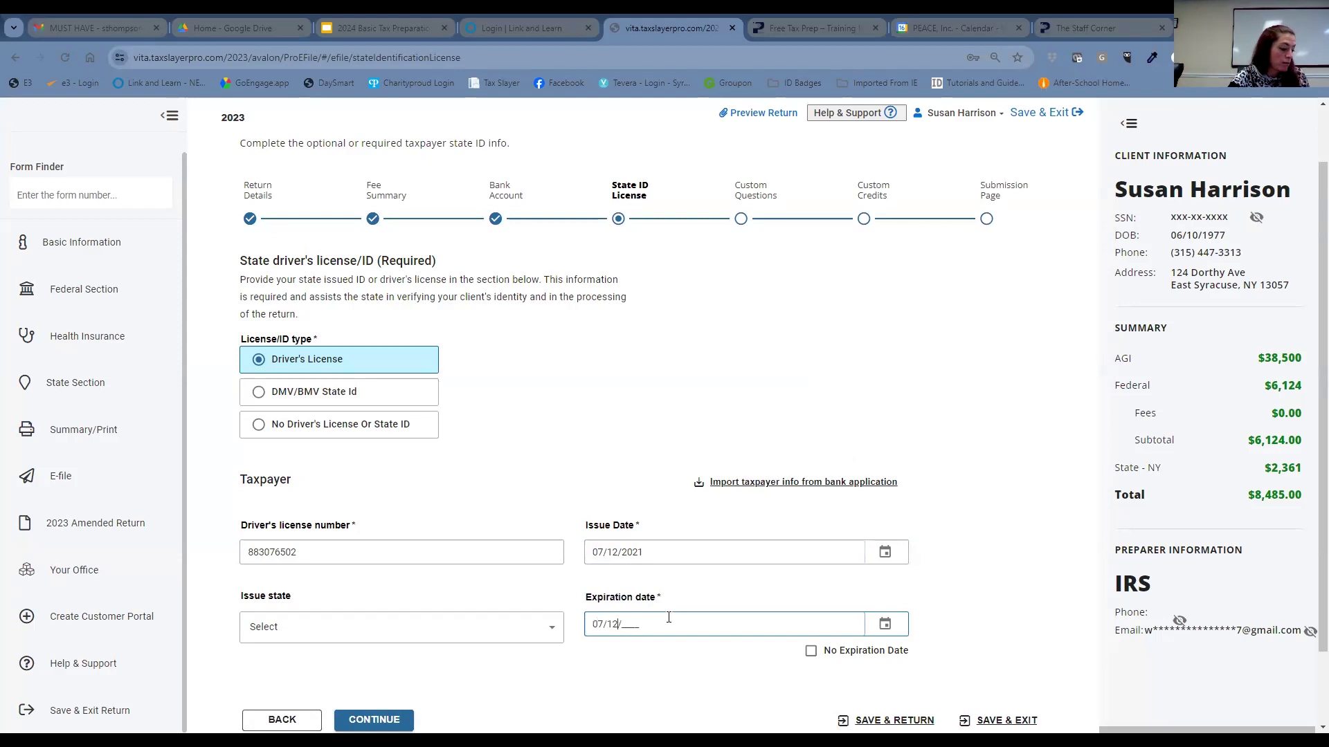
text(2024)
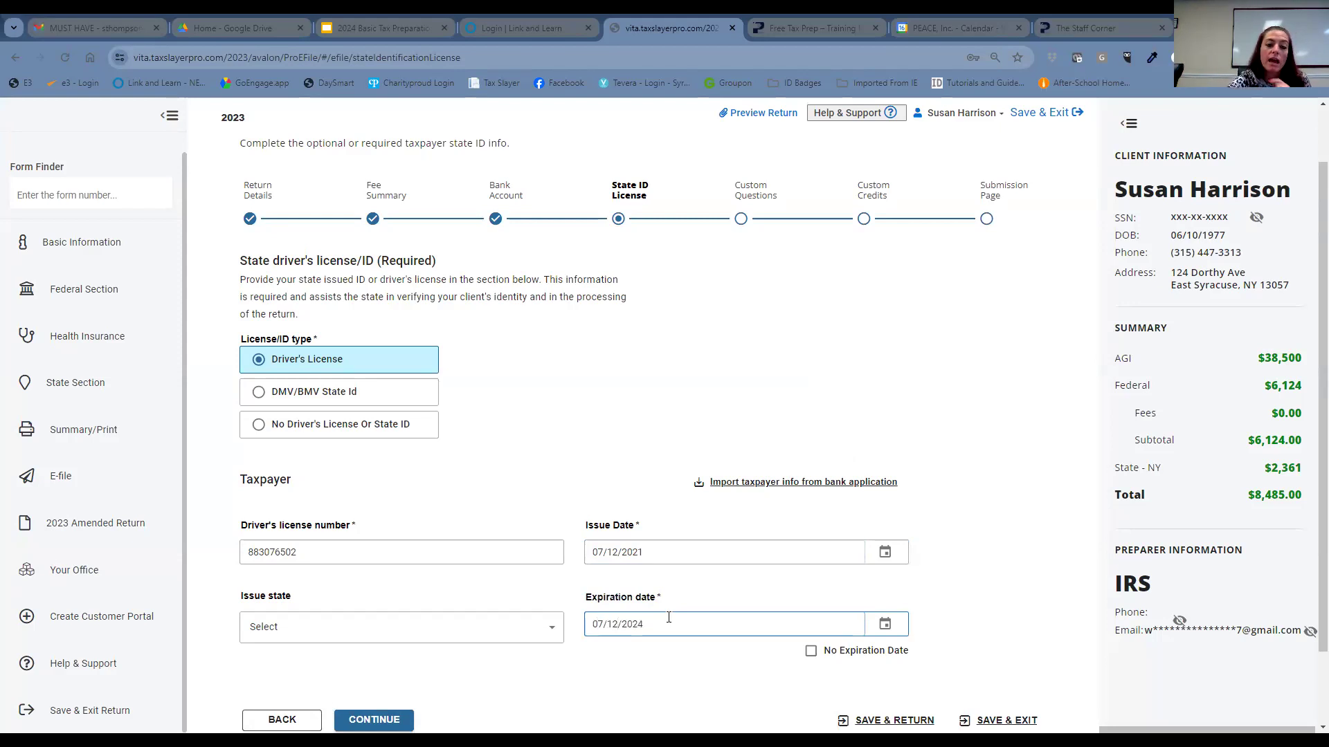
- Choose New York as issue state, enter the NY document ID, and continue
click(350, 632)
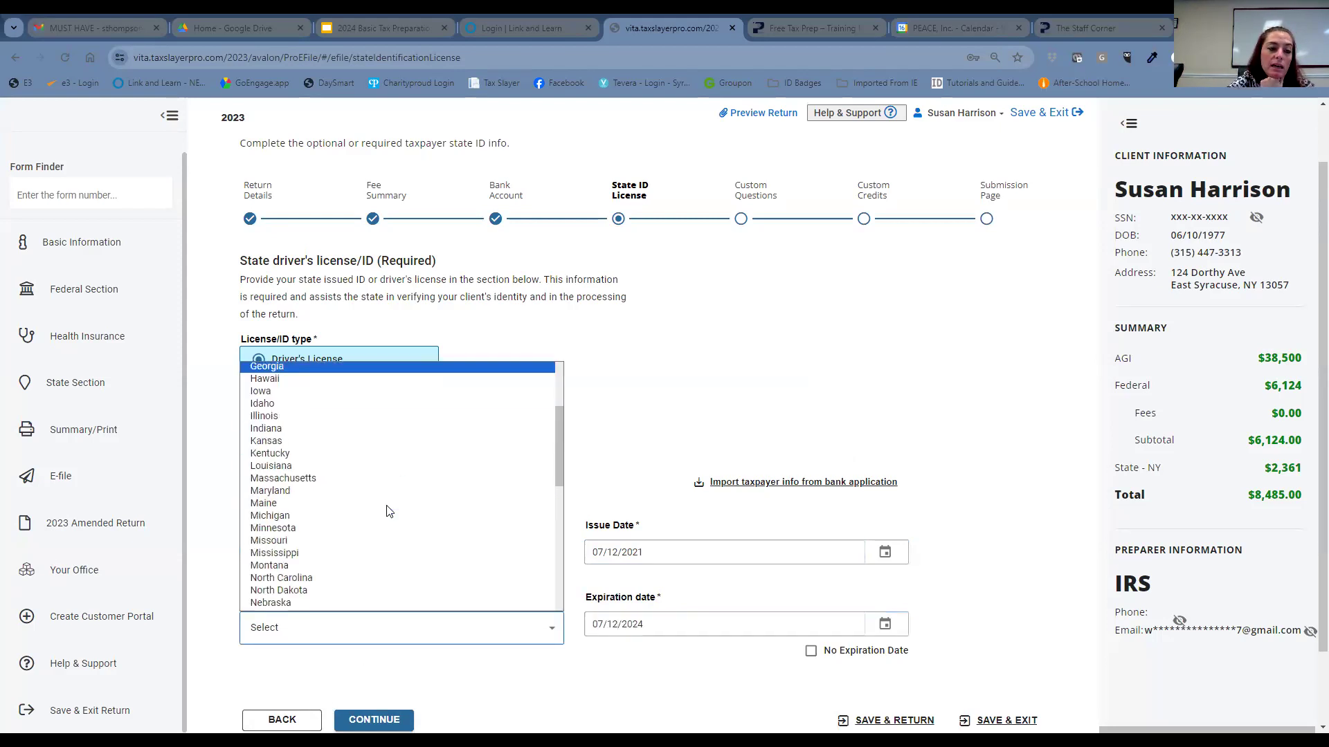
scroll(388, 511, down, 2)
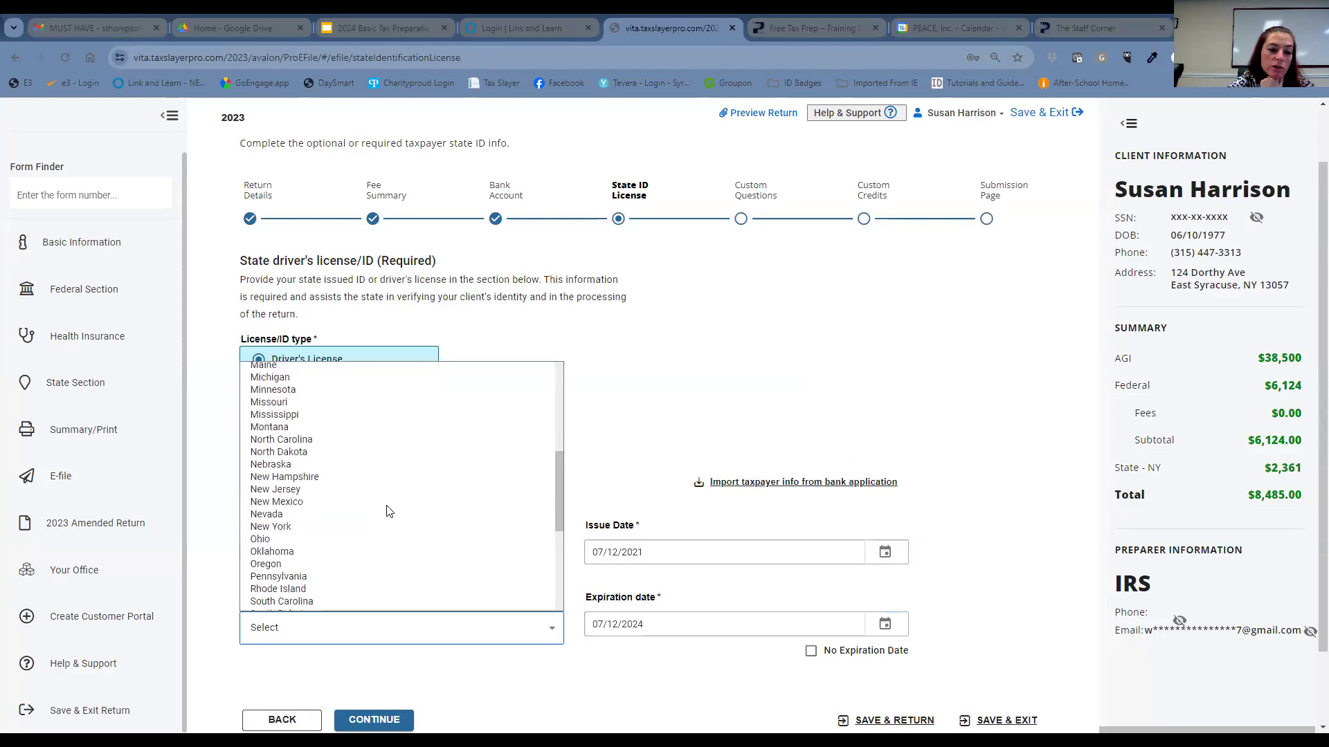
click(346, 527)
scroll(475, 621, down, 3)
click(370, 563)
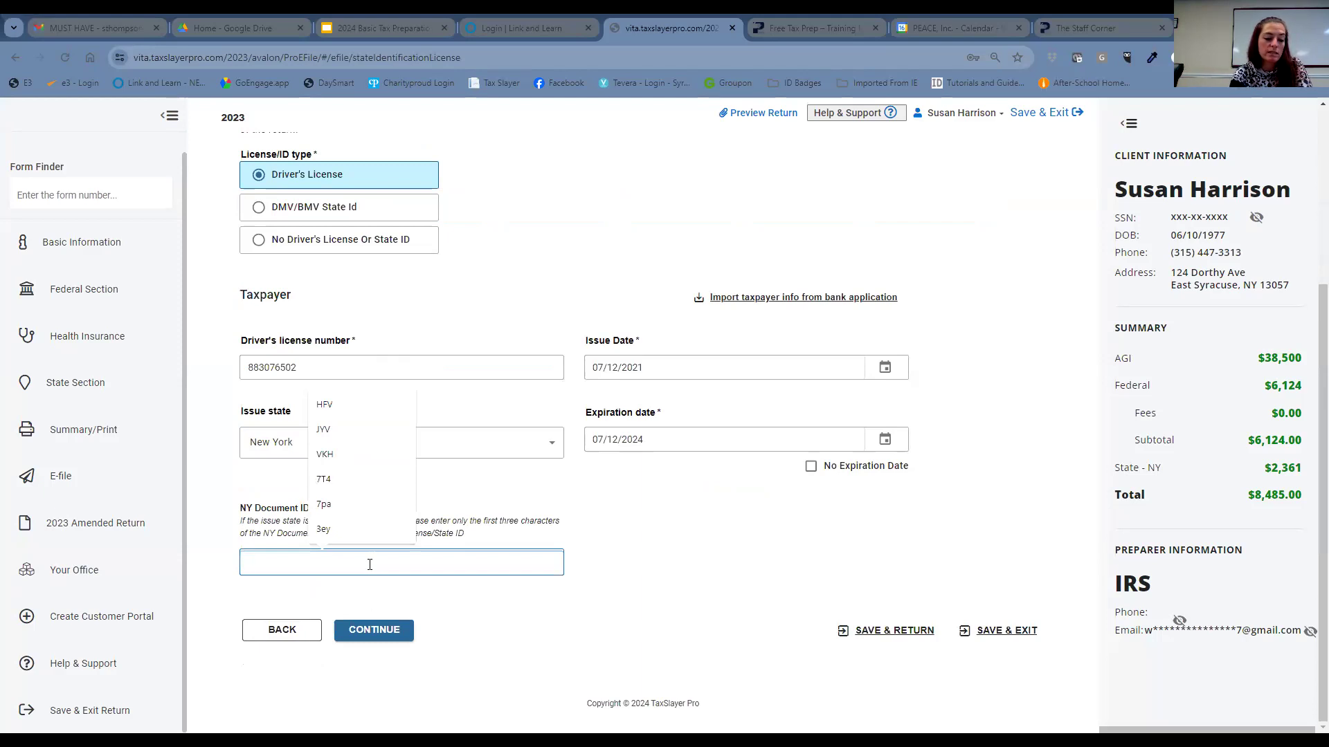
text(AS3)
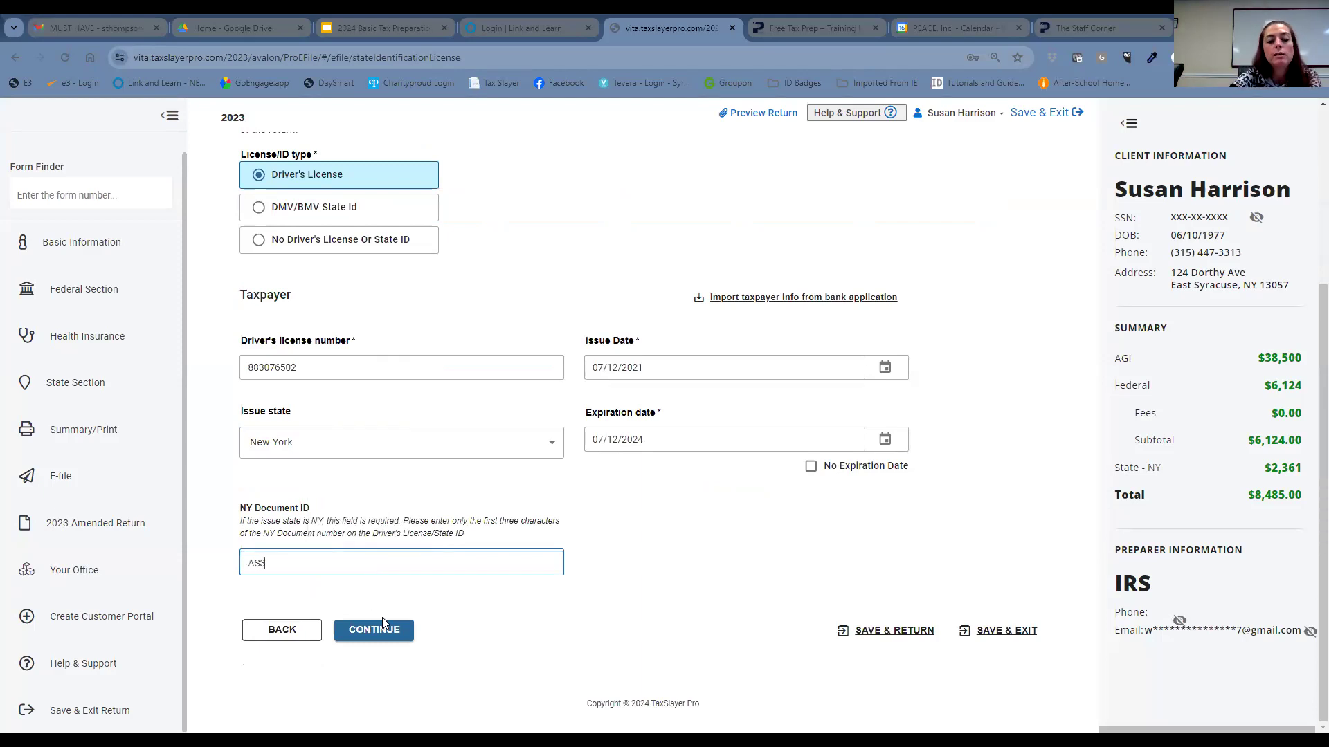
click(400, 631)
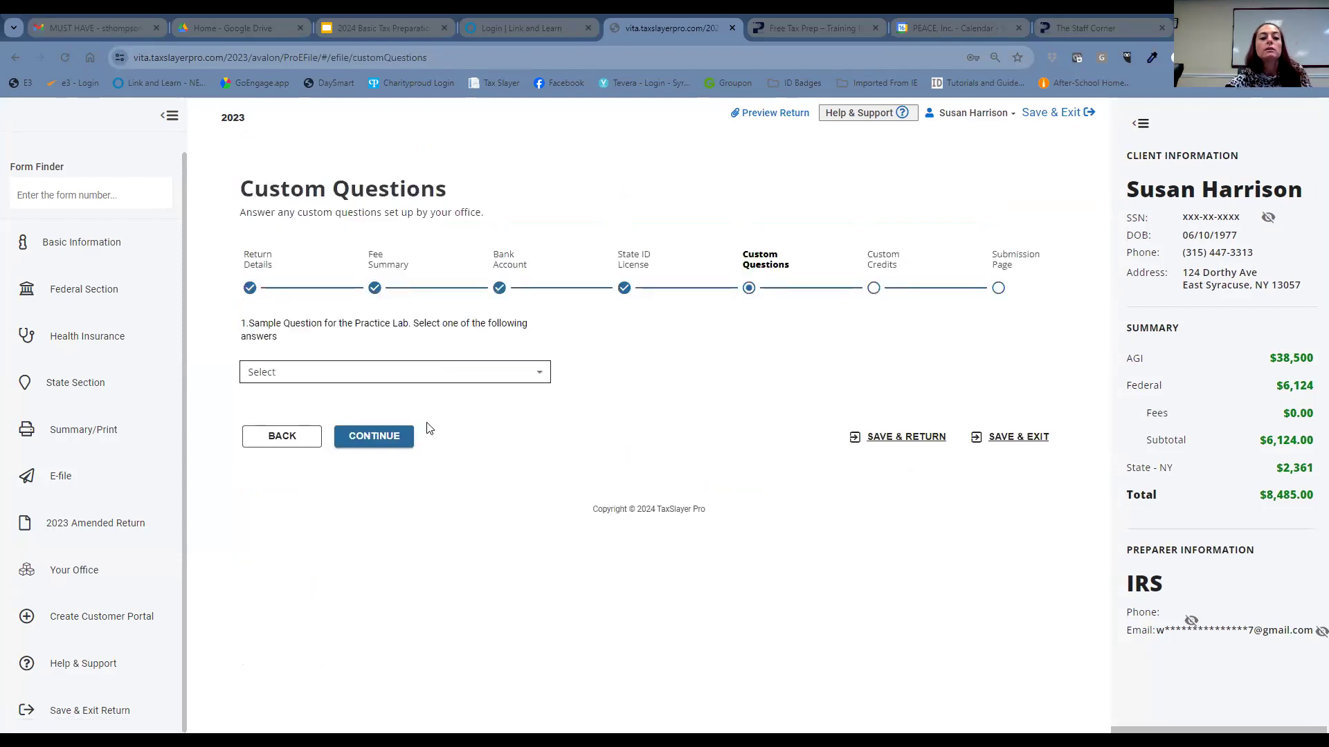
- Continue through Custom Questions and Custom Credits to the Submission Page
click(391, 442)
click(398, 442)
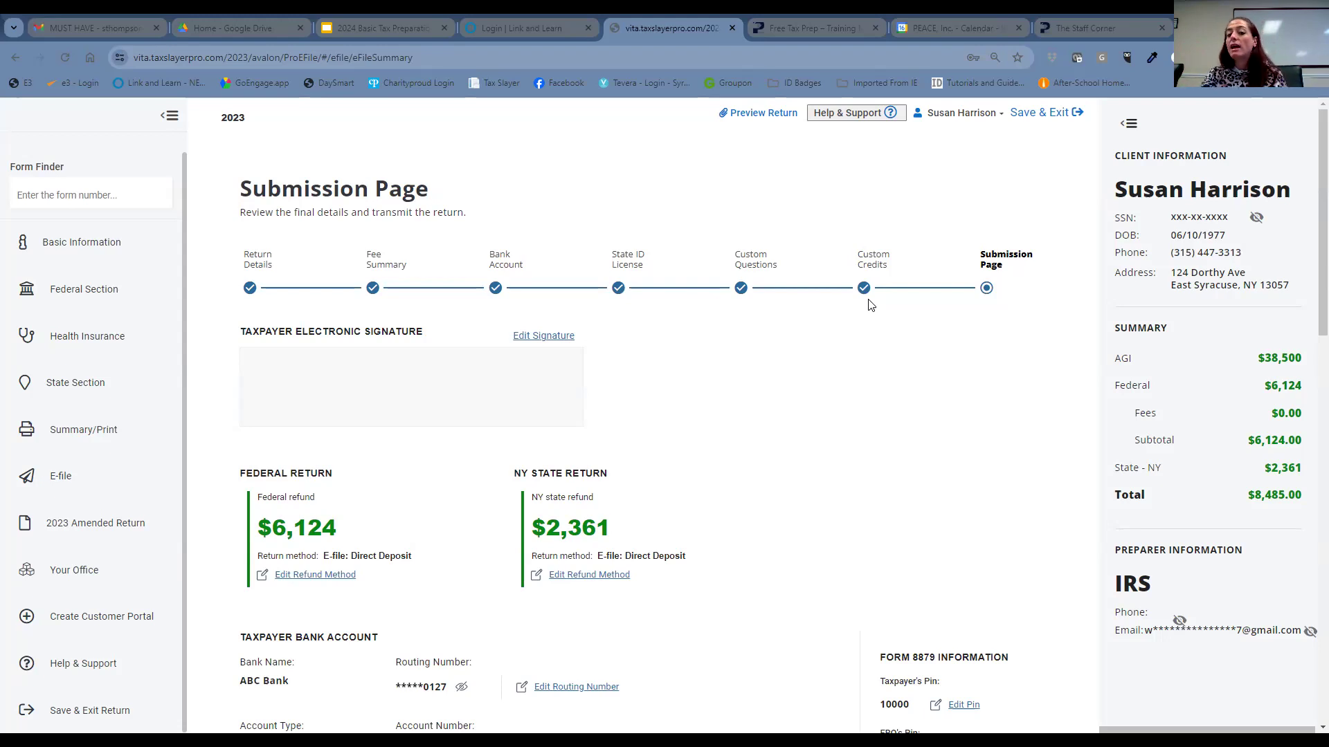
- Tick 'Mark tax return ready for review' at the bottom of the Submission Page
scroll(935, 443, down, 2)
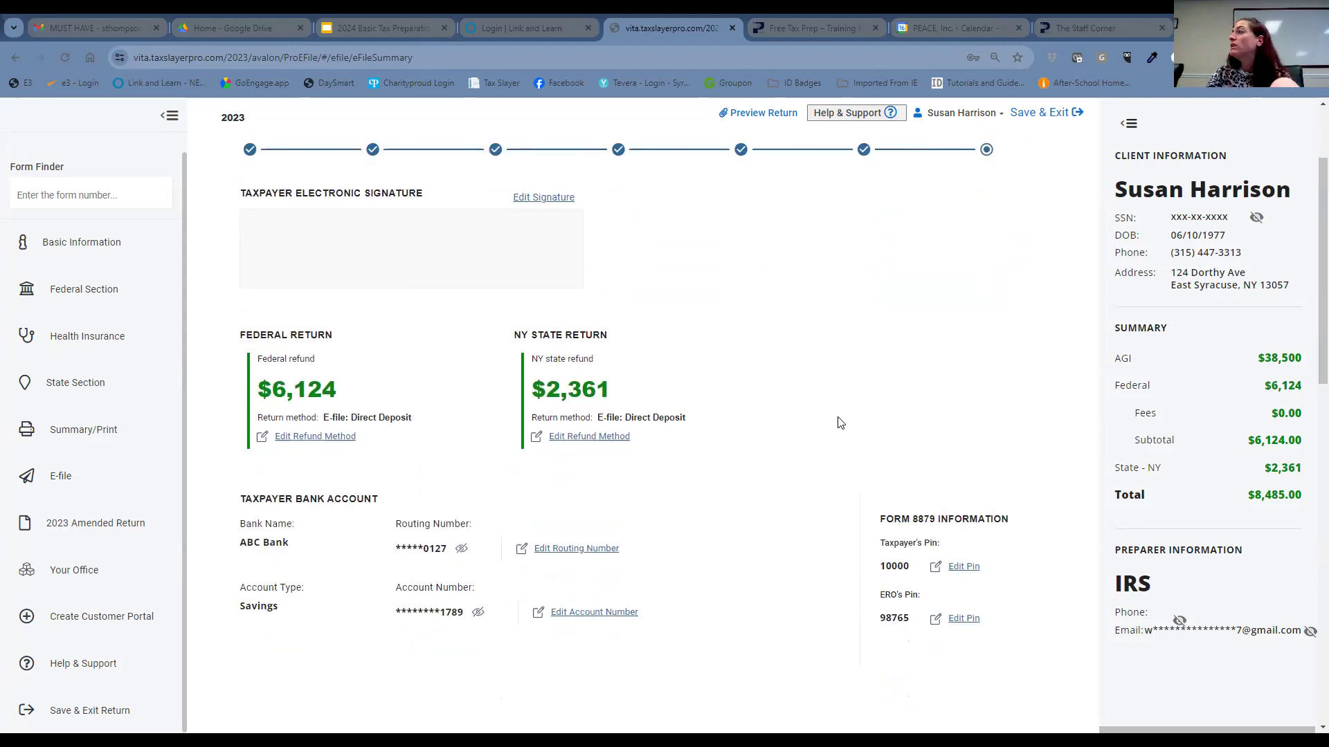
scroll(840, 423, down, 8)
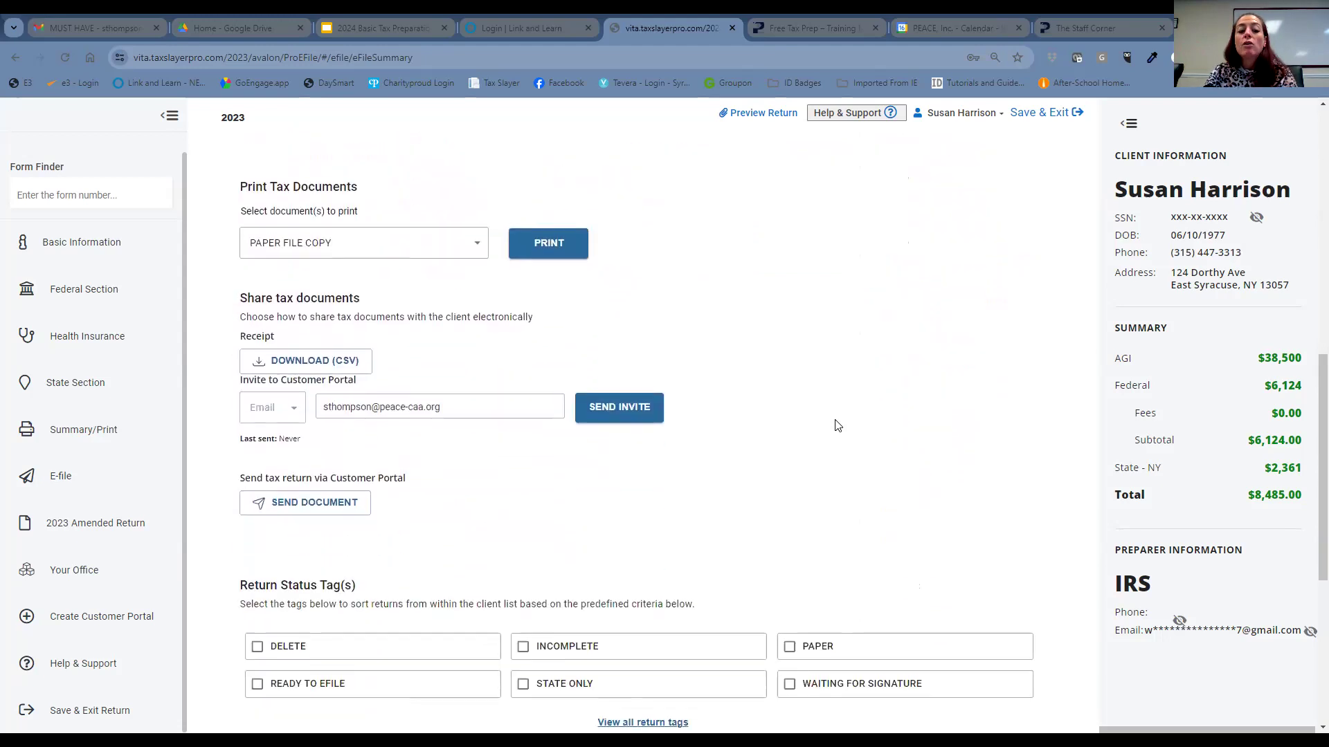
scroll(835, 427, down, 3)
scroll(692, 484, down, 2)
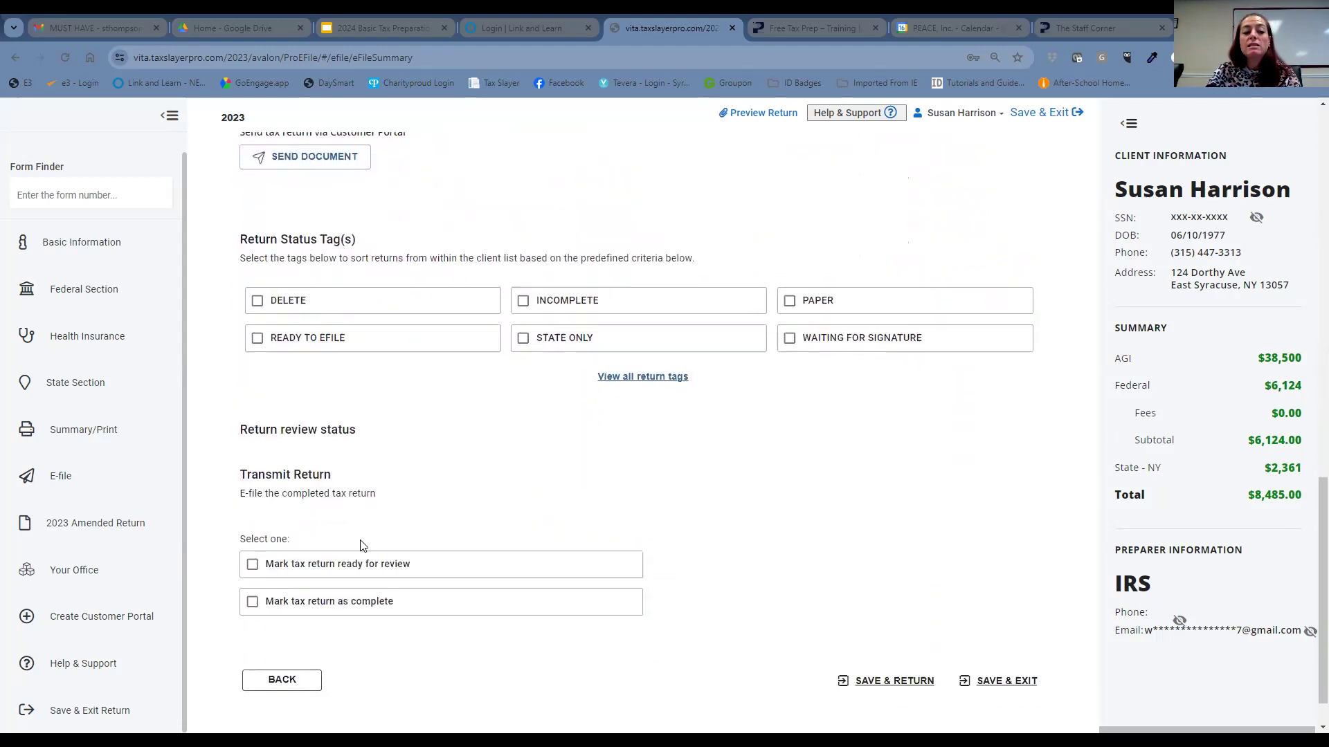
click(254, 564)
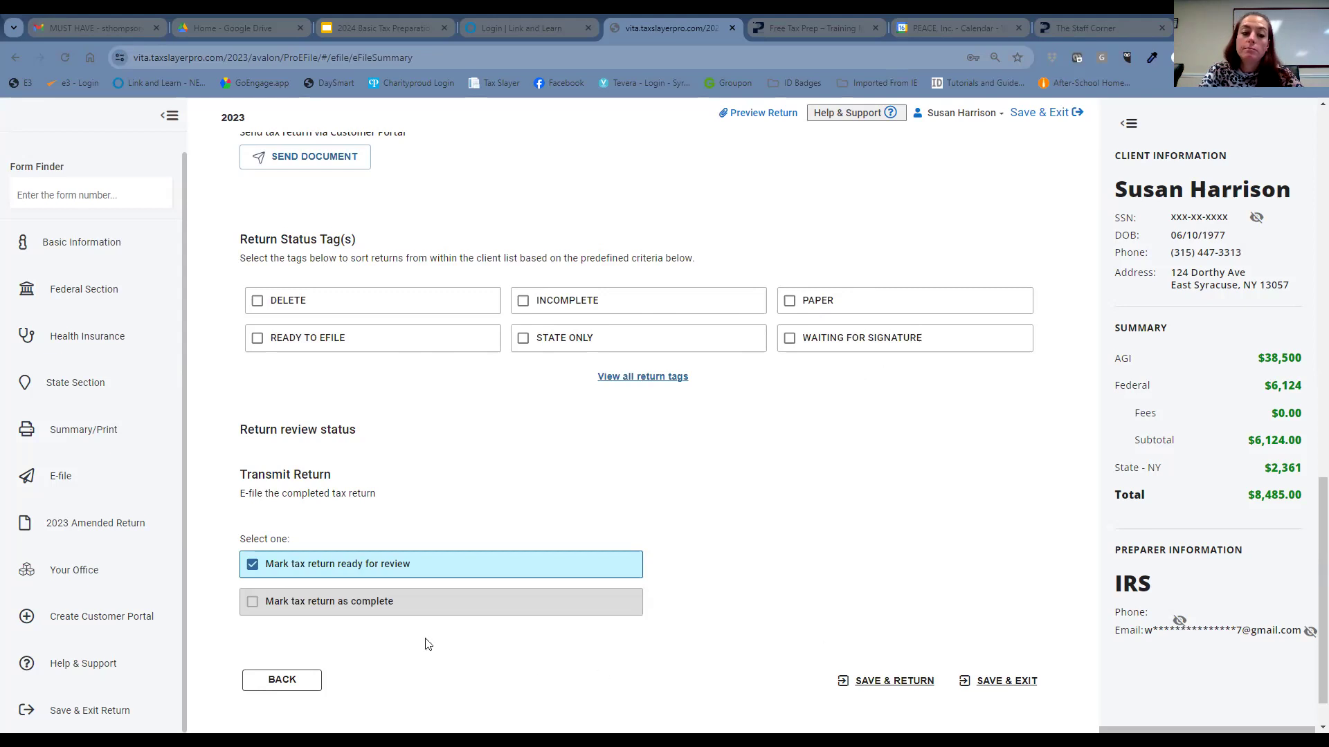
click(250, 573)
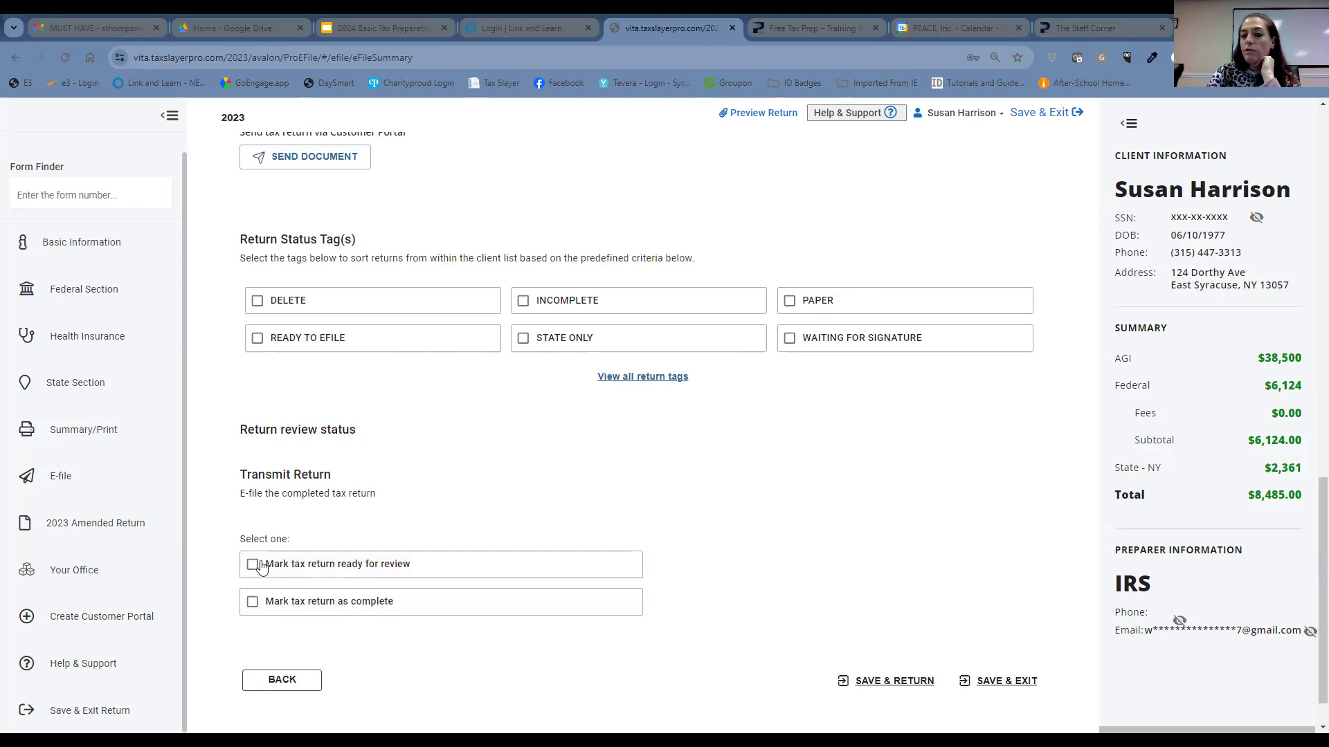
click(252, 602)
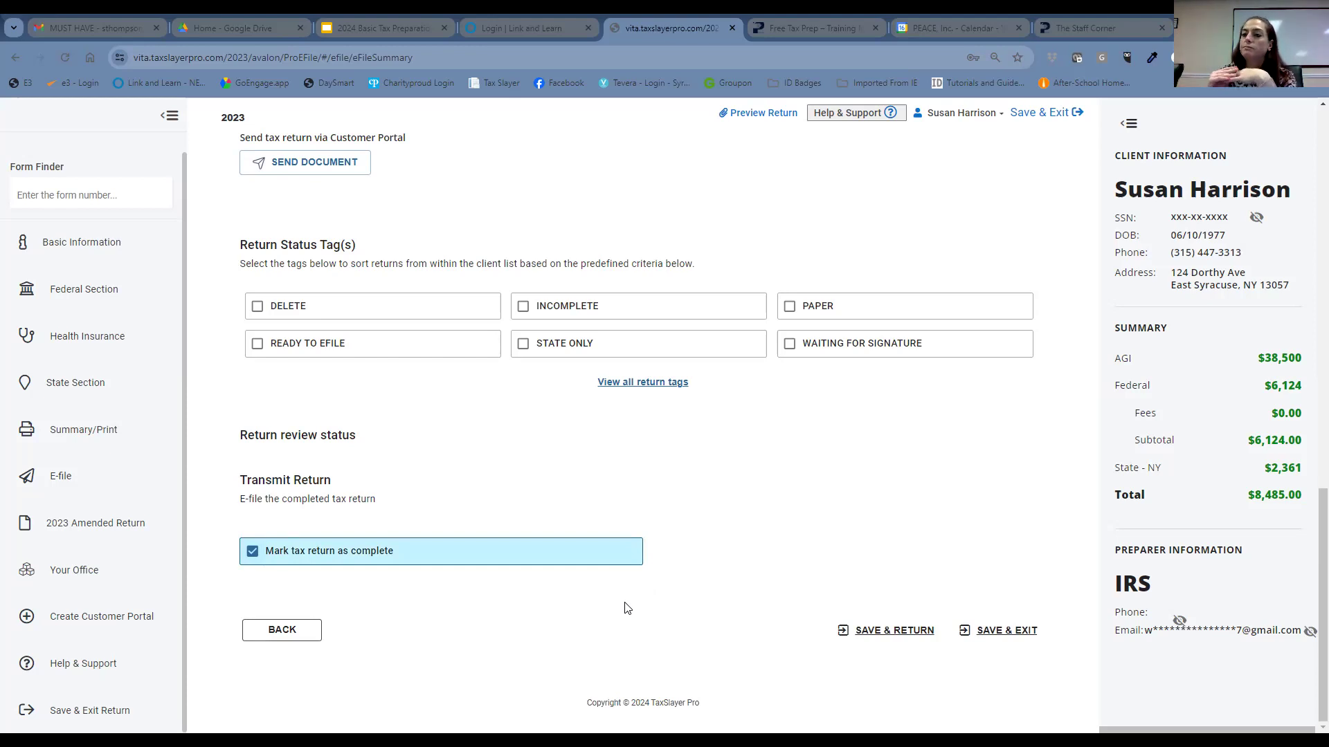
click(252, 551)
click(253, 565)
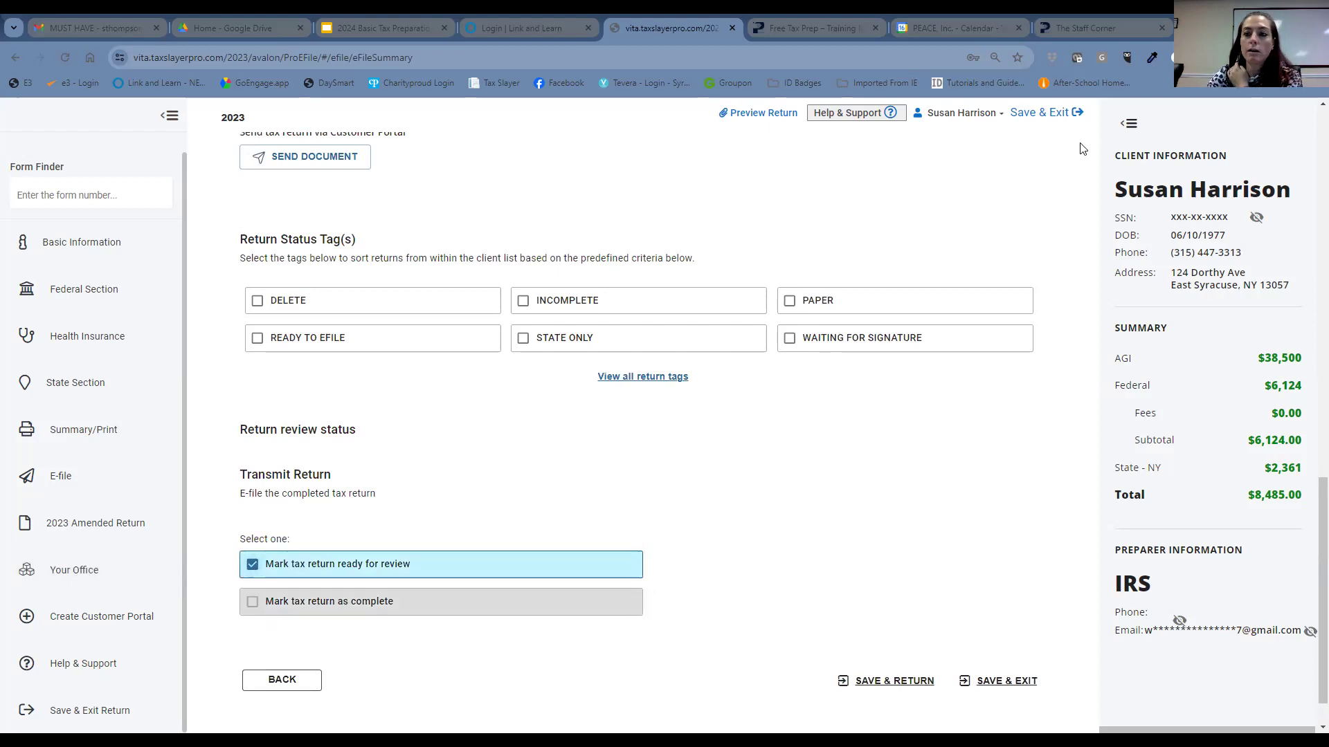
- Save & Exit the return with confirmation, then switch to the Google Slides training tab
click(1061, 116)
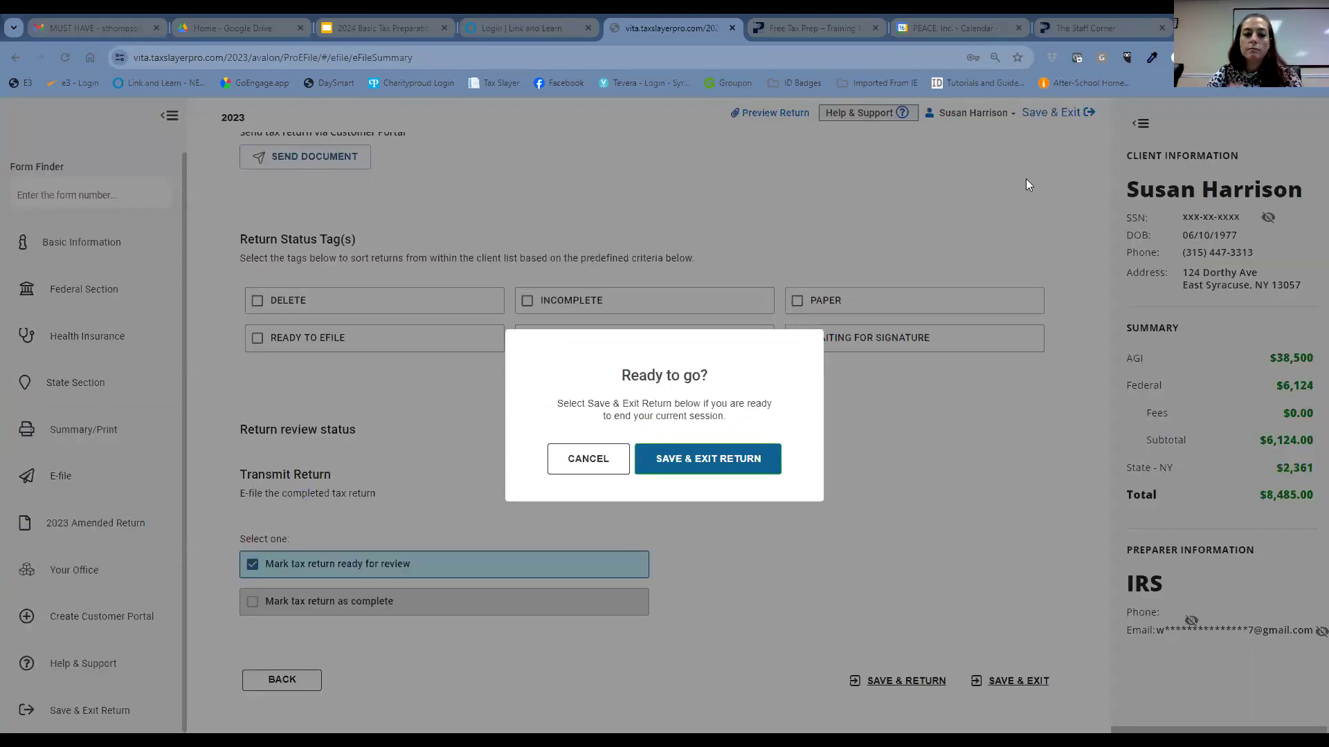
click(734, 461)
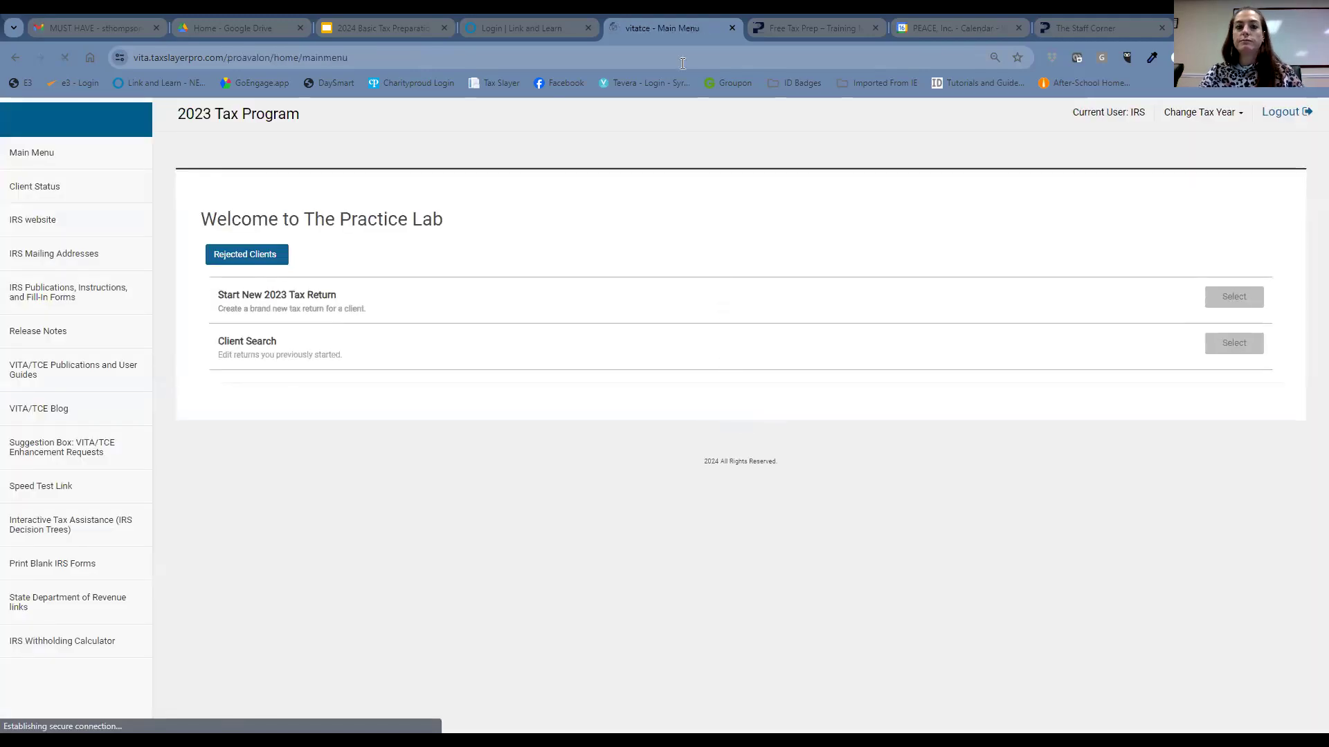
click(400, 26)
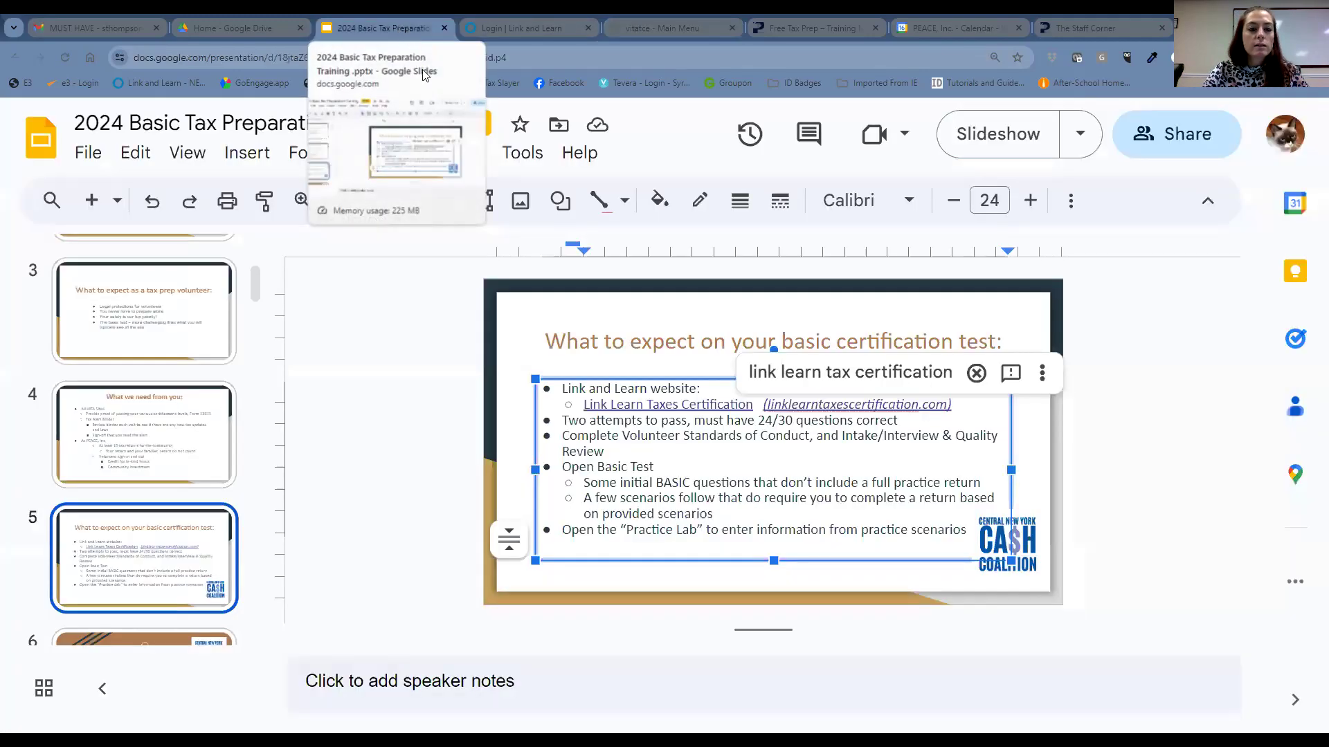